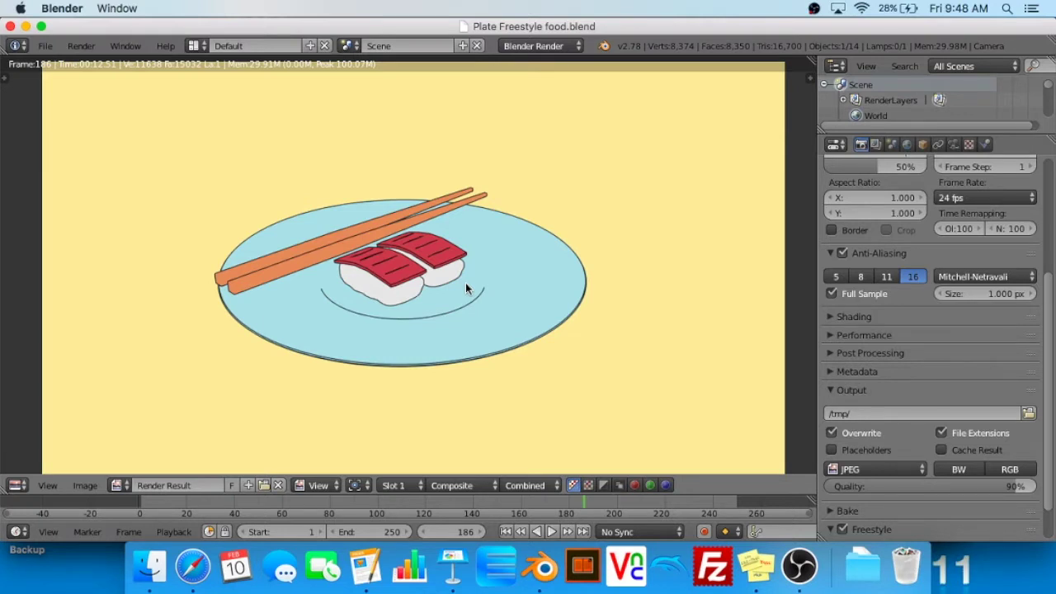
Switch to Safari to view the Nichijou - School 1 video used as the sushi reference
scroll(415, 281, down, 2)
scroll(415, 281, up, 3)
scroll(415, 281, down, 1)
click(192, 566)
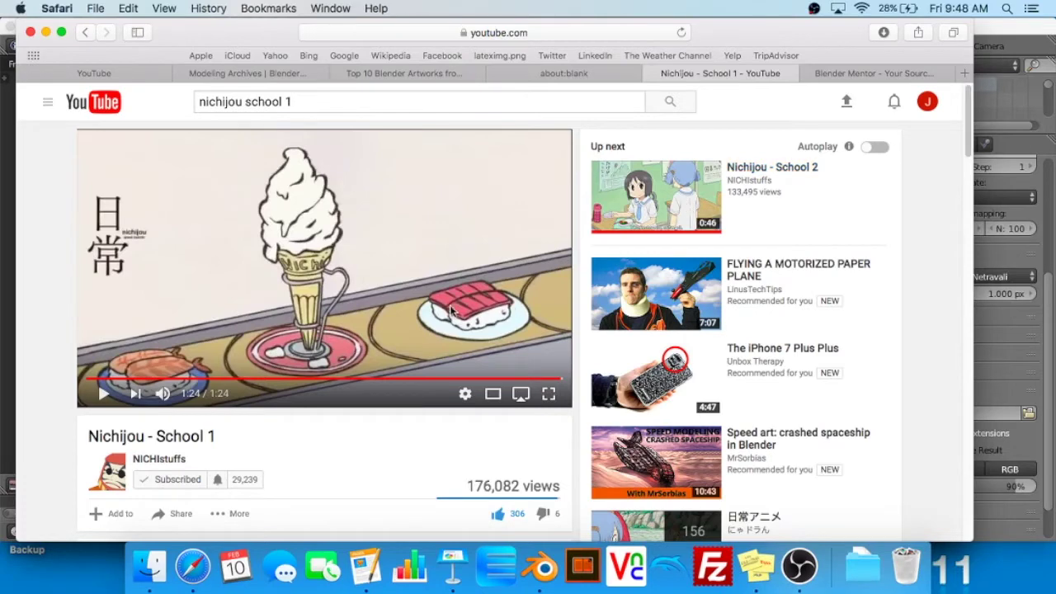
Examine the Blender Freestyle Stylized Sushi post on blendermentor.org, including its render and the Test.zip download link
click(856, 70)
scroll(236, 316, up, 3)
scroll(237, 316, up, 10)
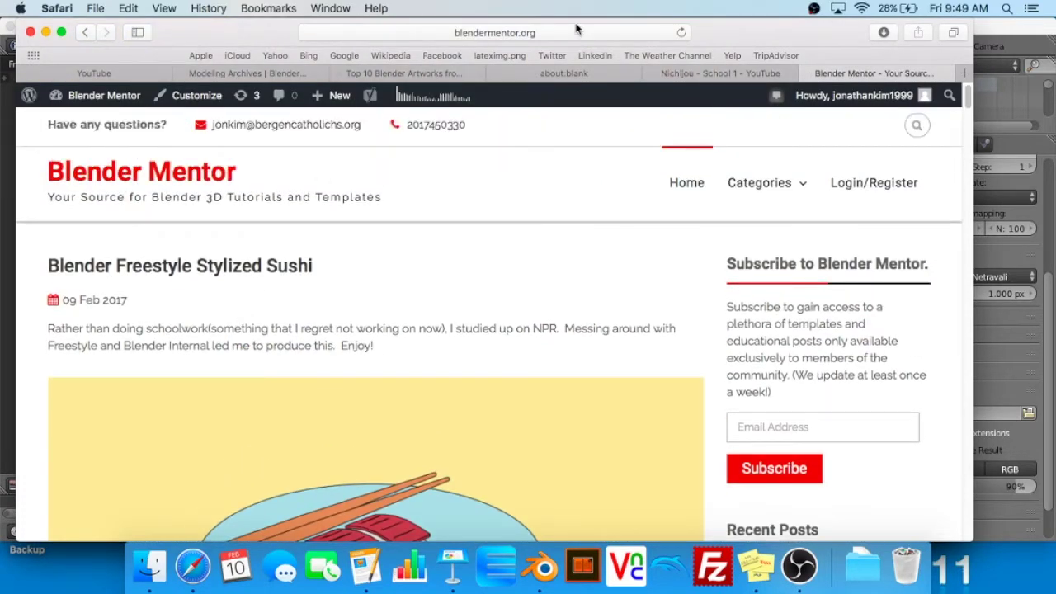
click(575, 39)
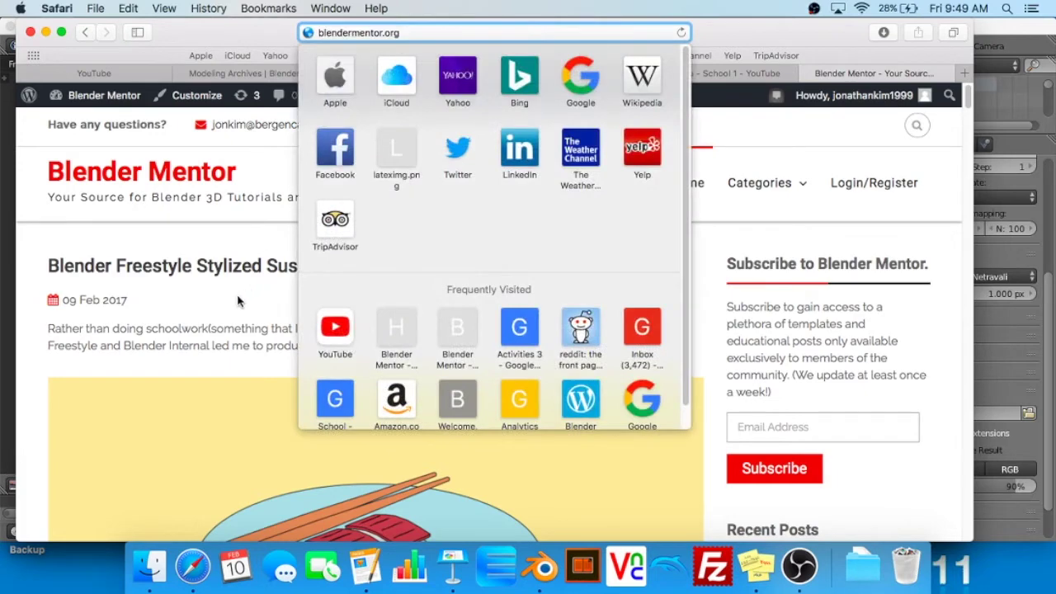
click(272, 297)
scroll(272, 297, down, 5)
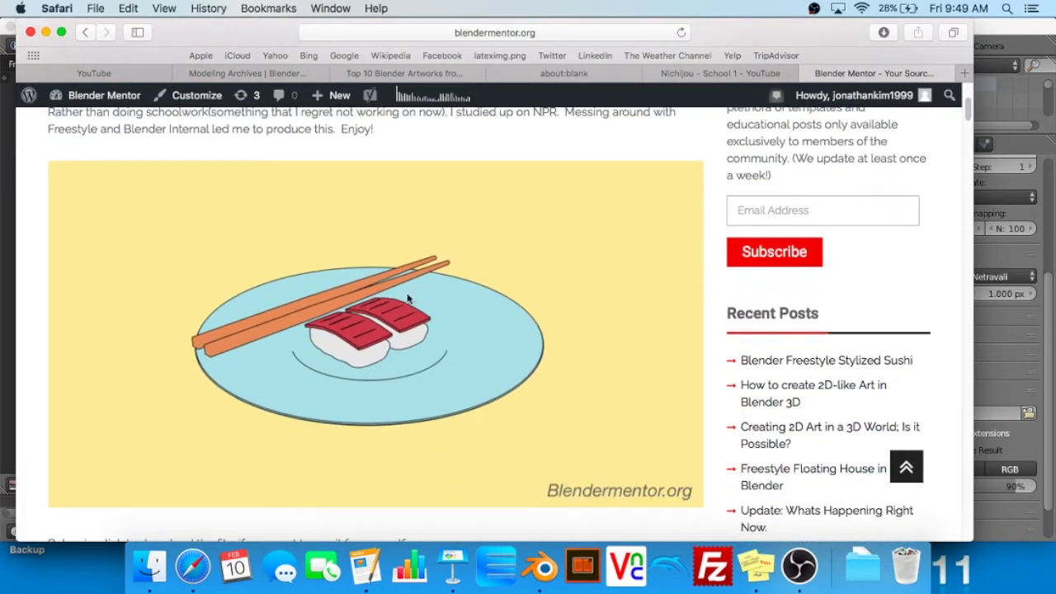
scroll(293, 326, up, 5)
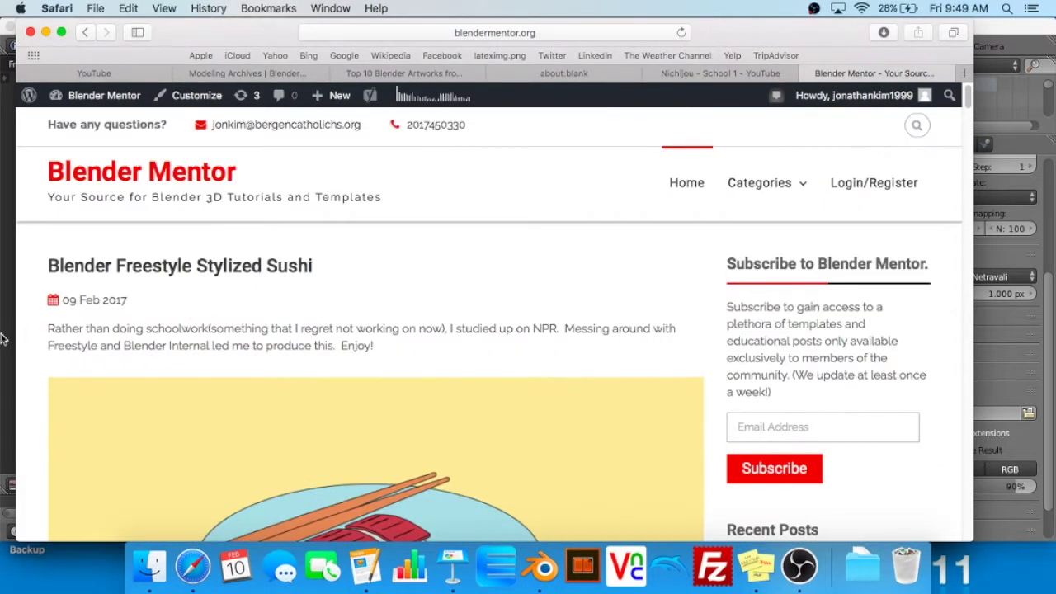
scroll(272, 390, down, 15)
scroll(272, 390, up, 10)
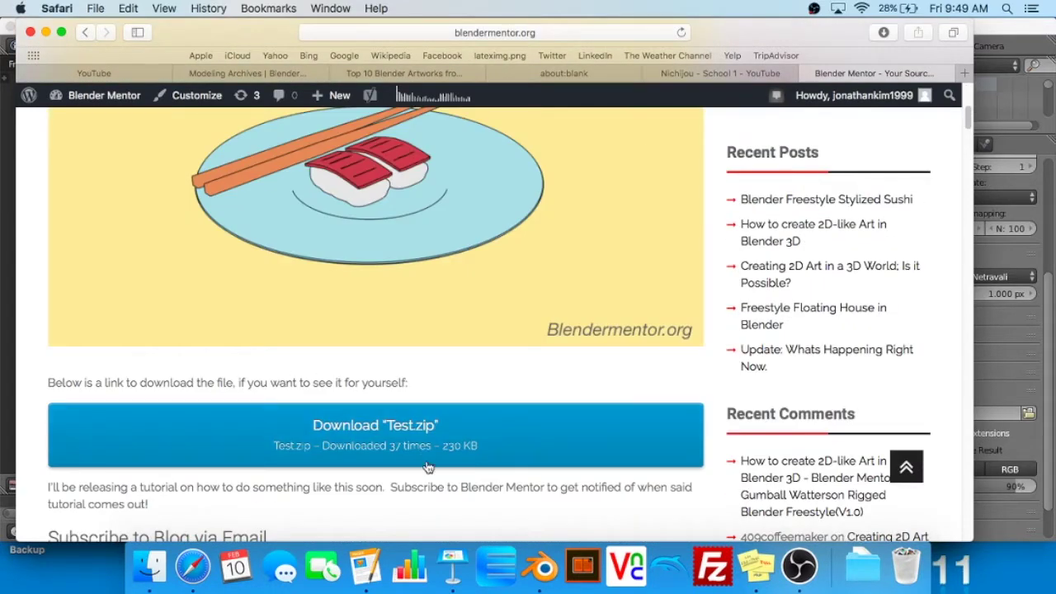
scroll(278, 213, up, 1)
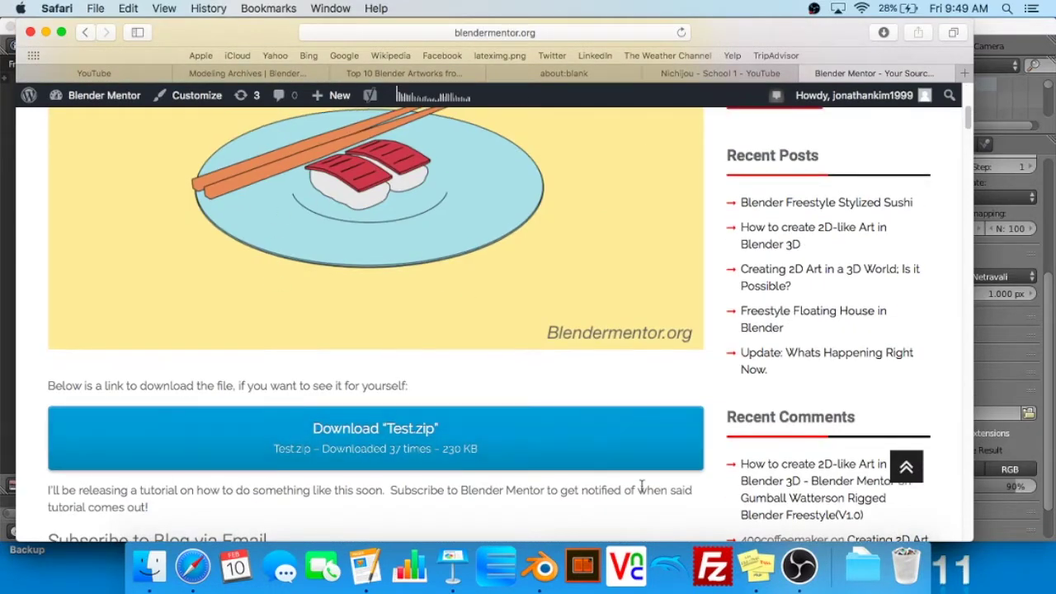
Return to Blender, start a new file and delete the default cube
click(4, 330)
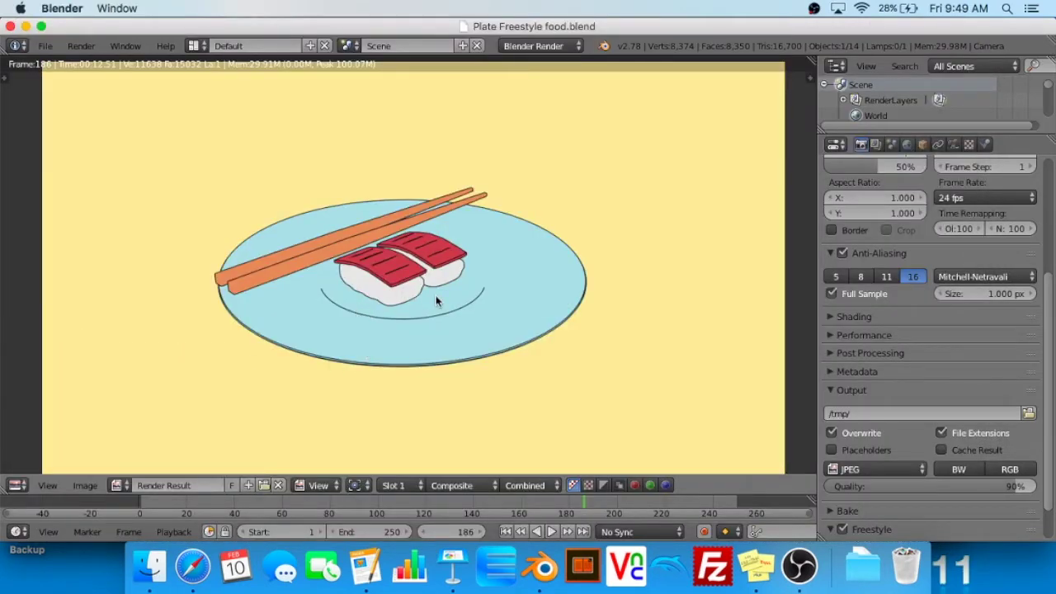
middle_drag(639, 233, 650, 252)
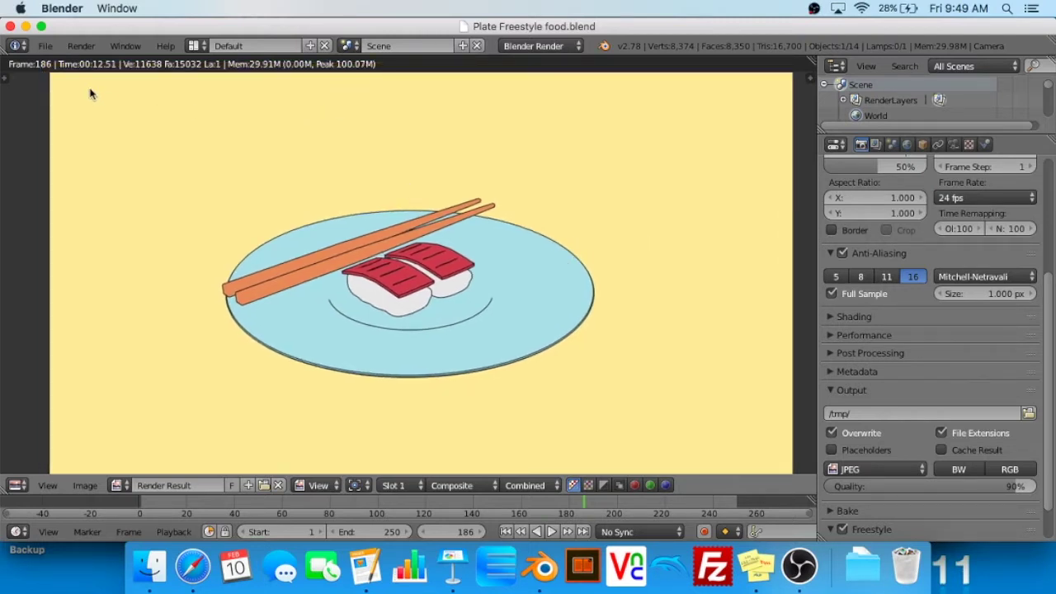
click(45, 45)
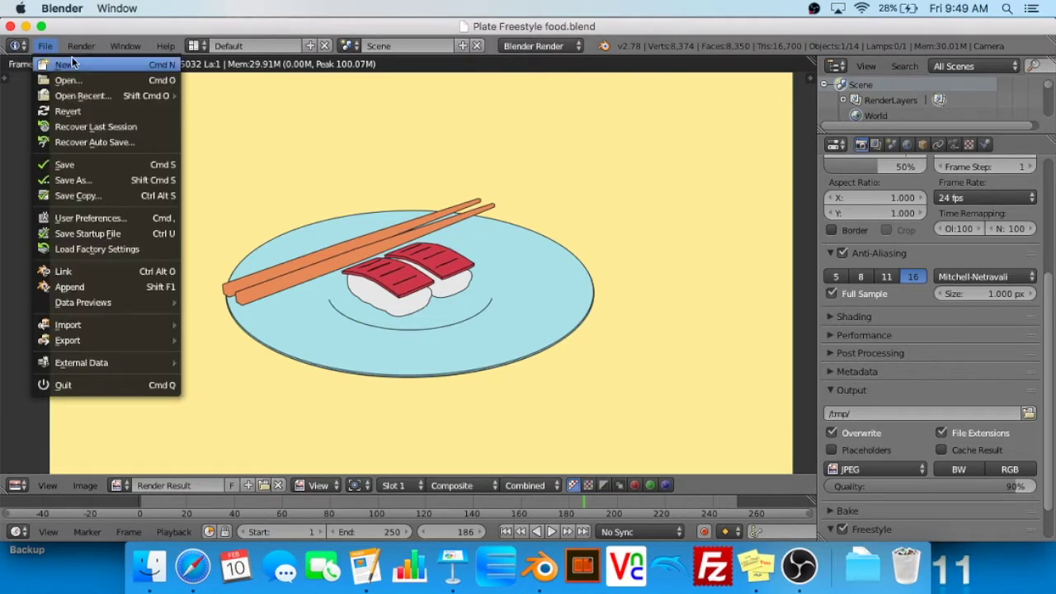
click(66, 65)
click(73, 76)
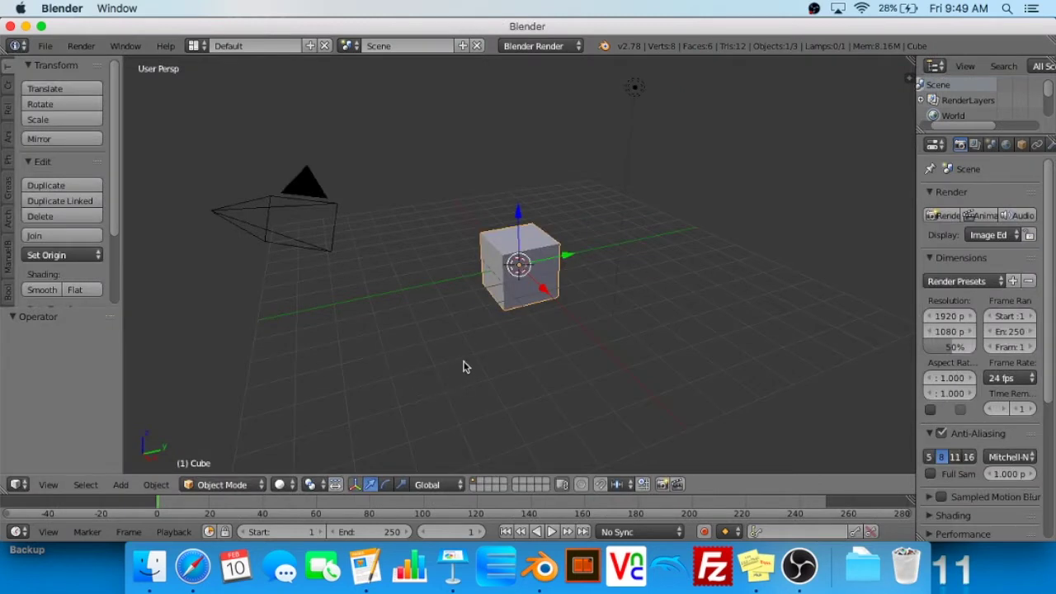
key(x)
click(663, 272)
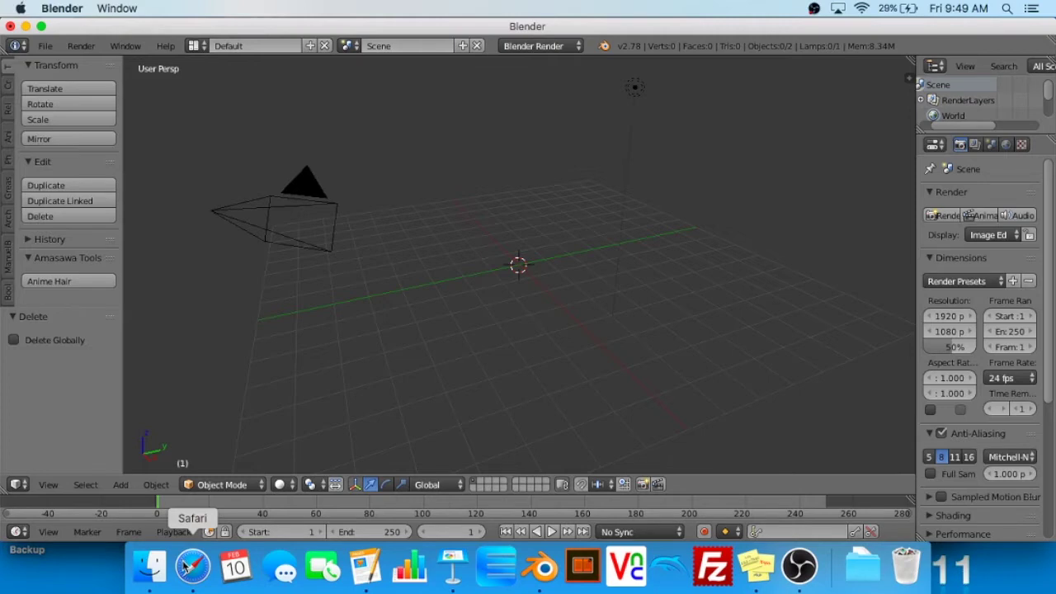
Switch to Safari and replay the Nichijou - School 1 video from 1:17, pausing on the conveyor-belt sushi shot at 1:22
click(186, 567)
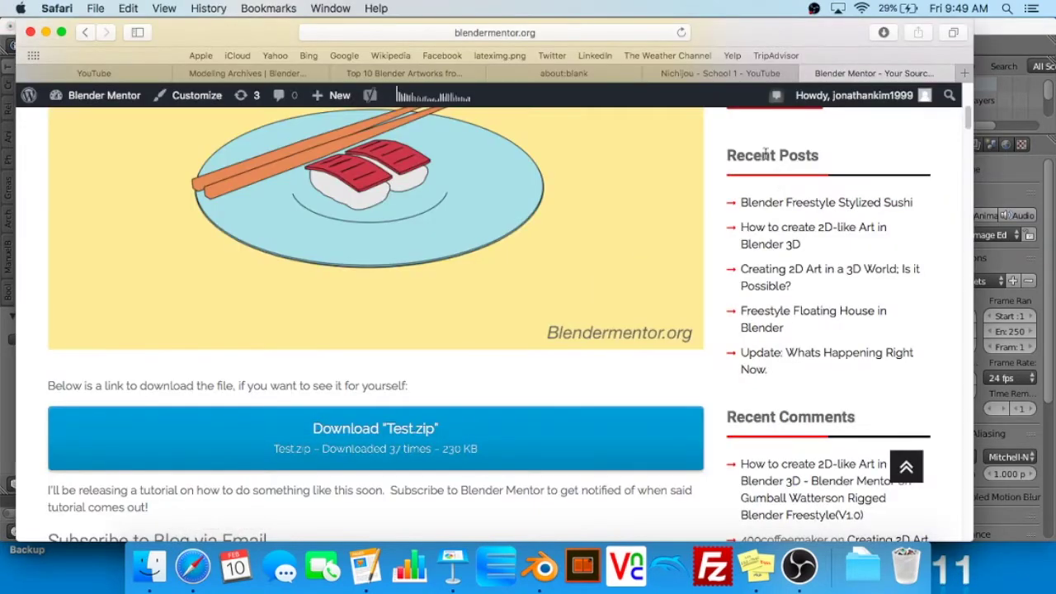
click(711, 75)
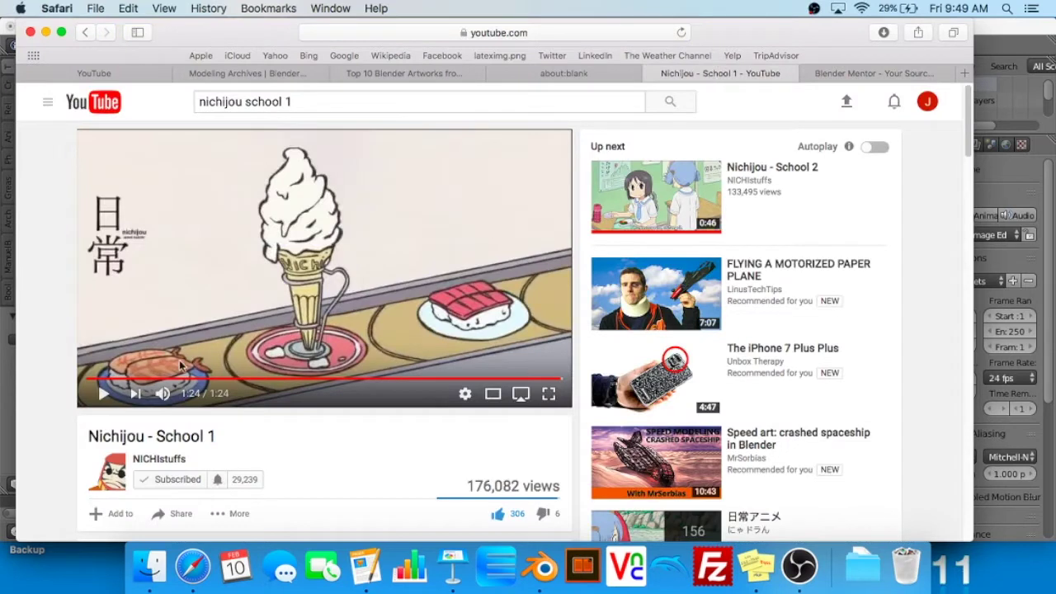
scroll(319, 471, down, 1)
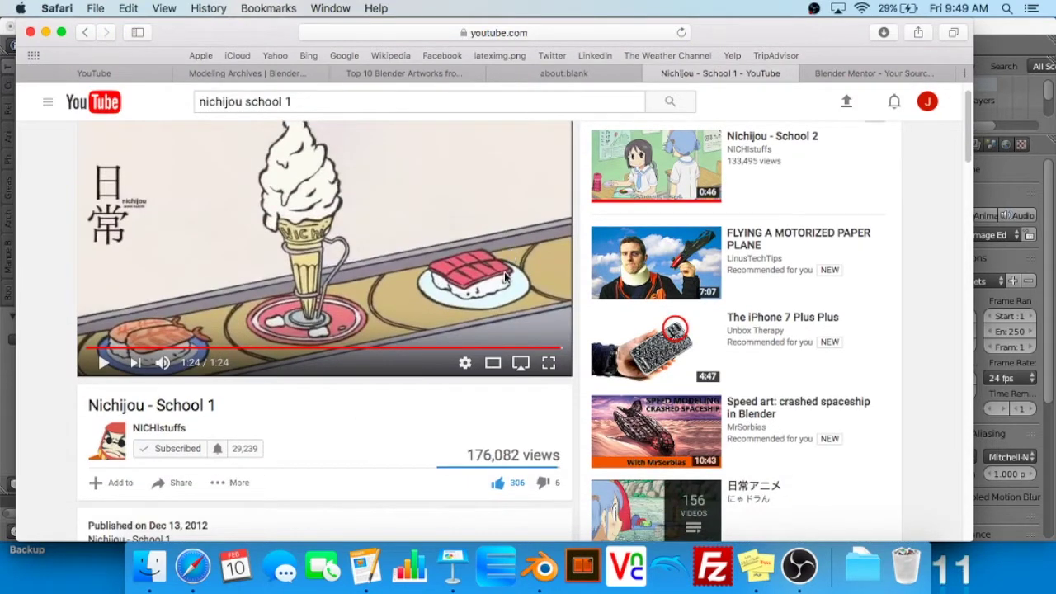
scroll(437, 456, up, 1)
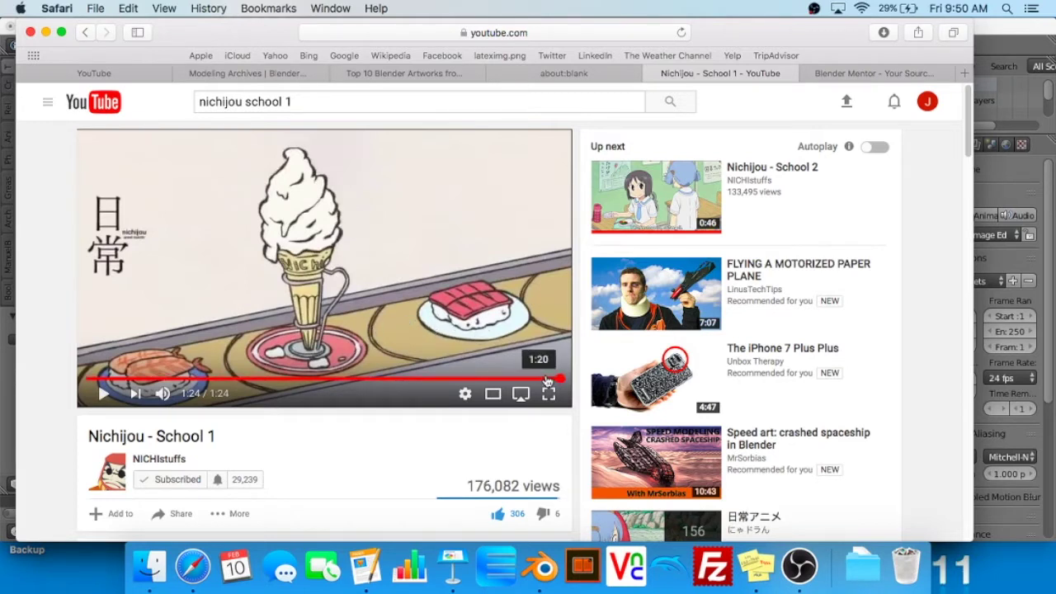
click(490, 324)
key(XF86AudioMute)
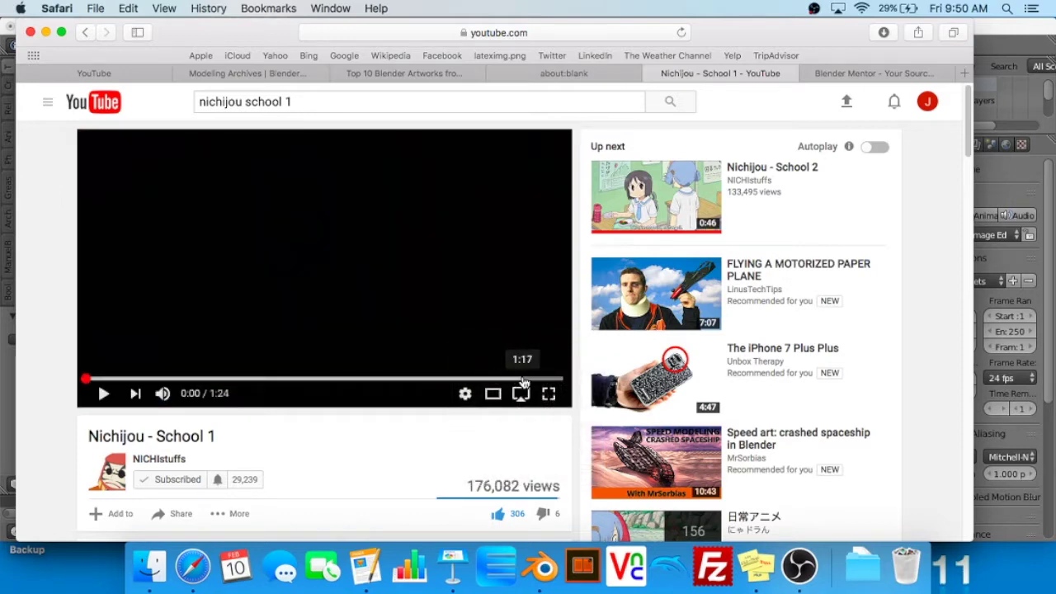
click(524, 380)
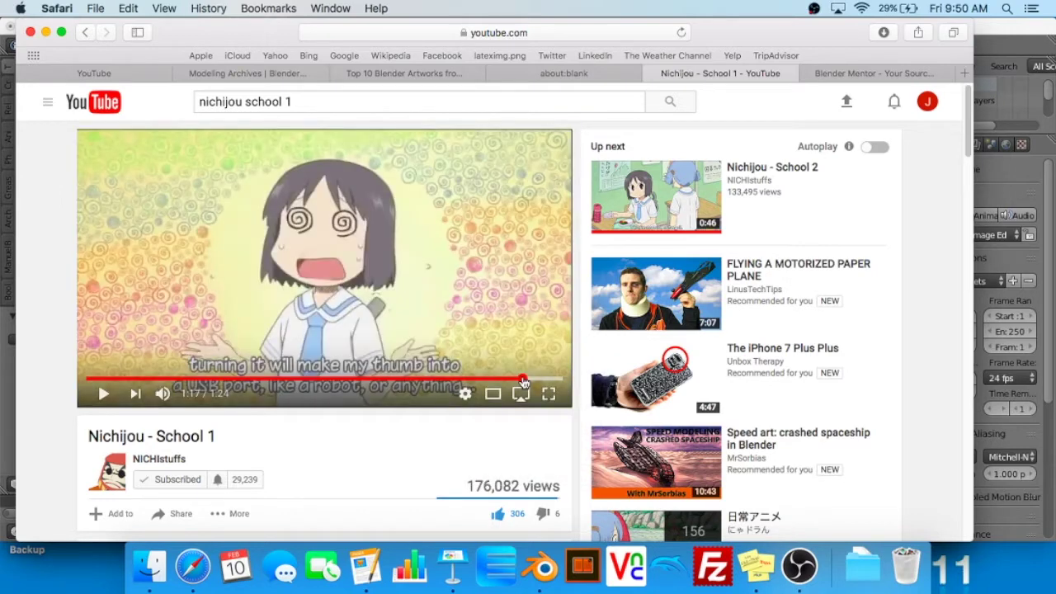
click(515, 355)
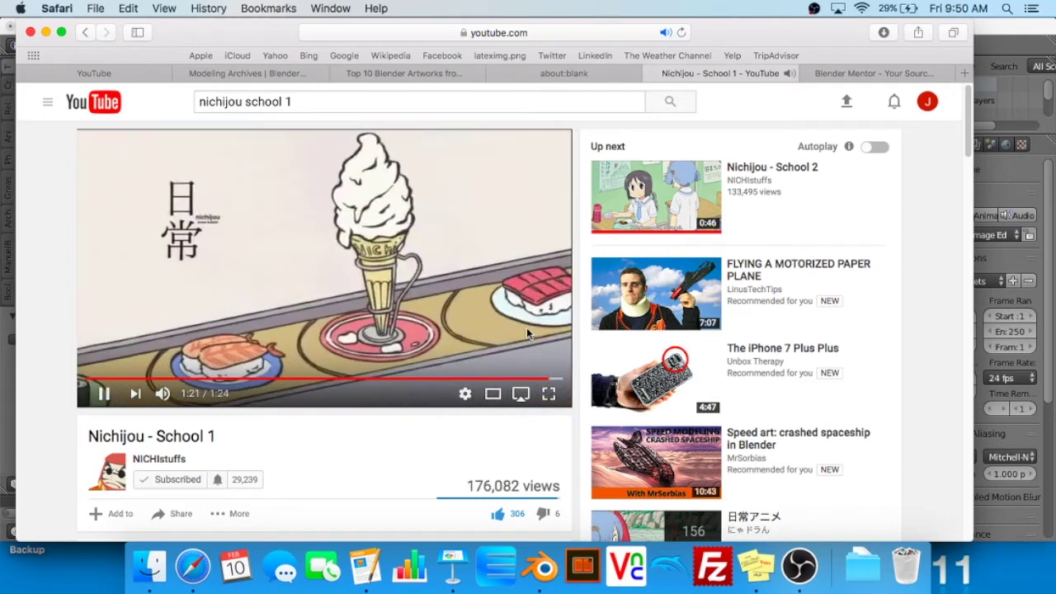
click(526, 327)
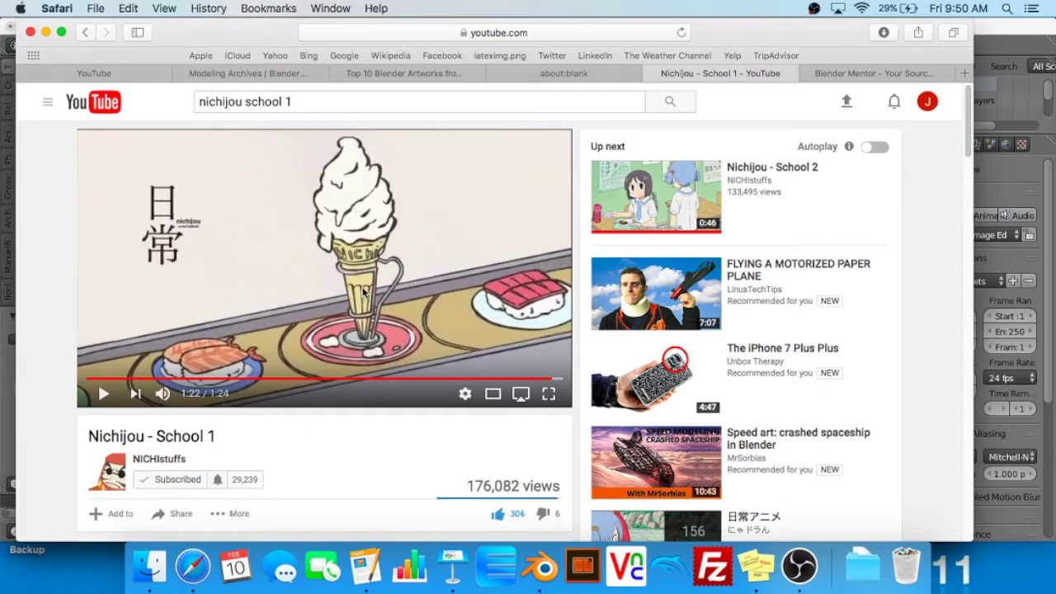
click(2, 363)
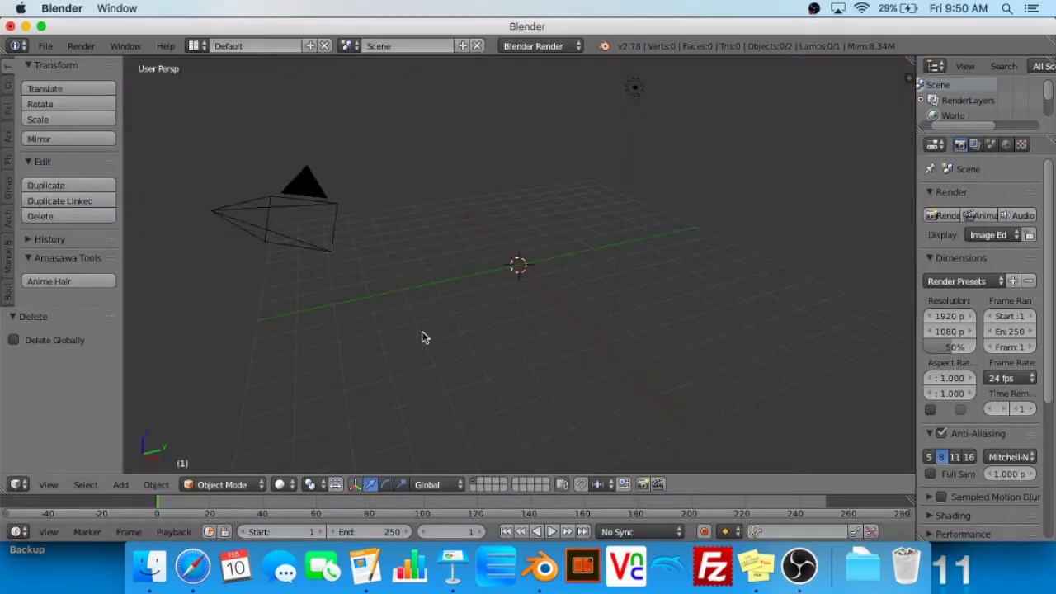
middle_drag(590, 276, 608, 313)
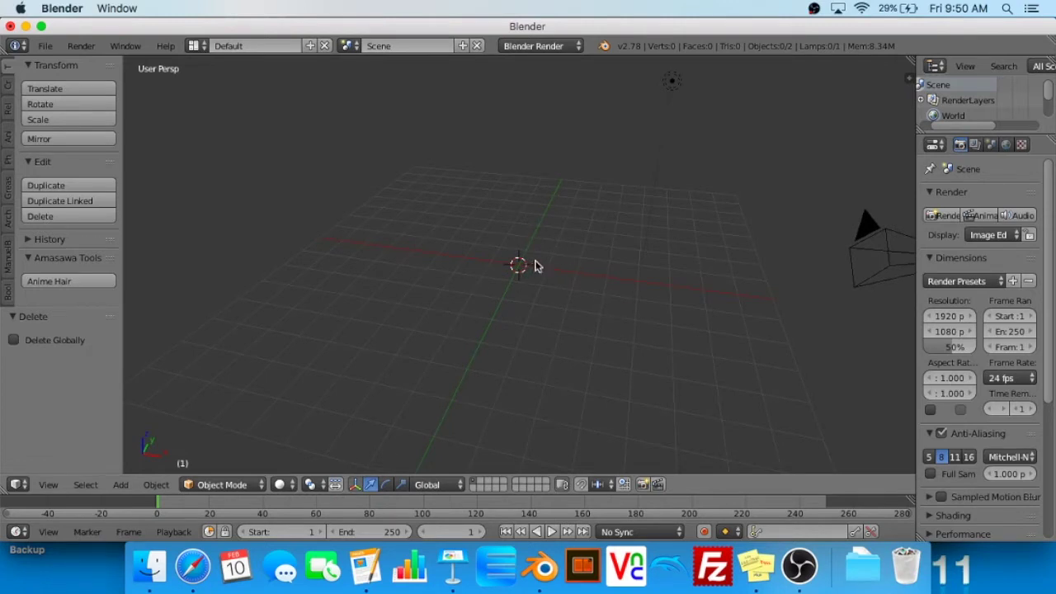
middle_drag(580, 155, 600, 206)
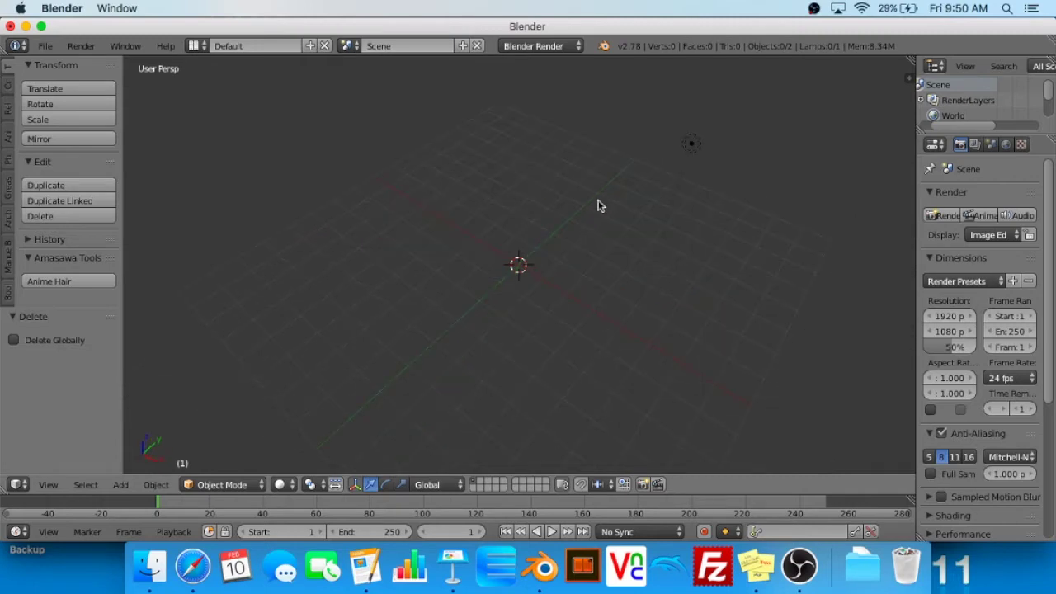
key(shift+a)
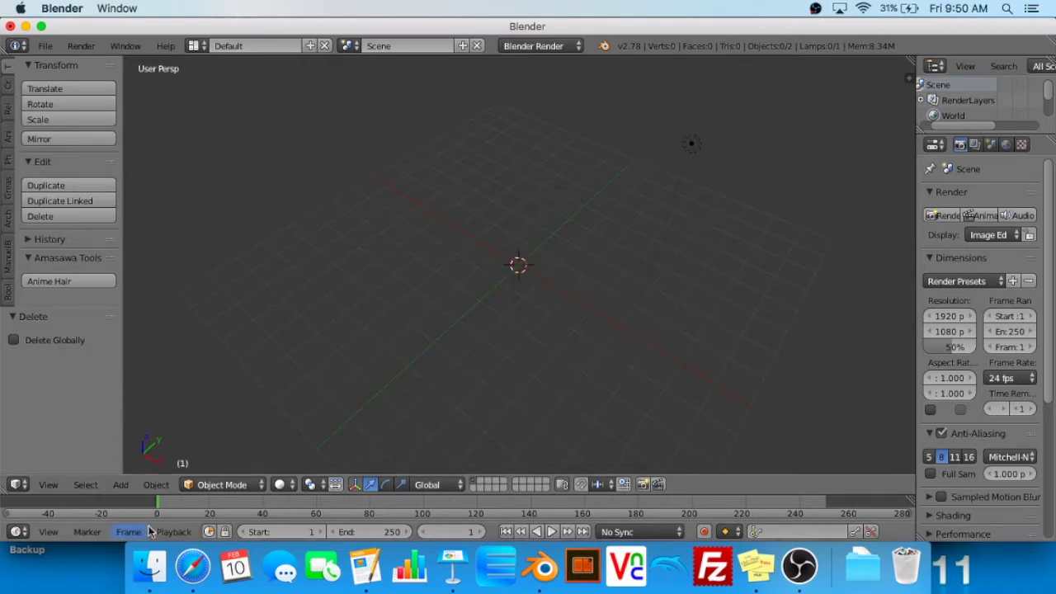
Switch to Safari and compare the Blender Mentor sushi render with the paused Nichijou video frame
click(192, 566)
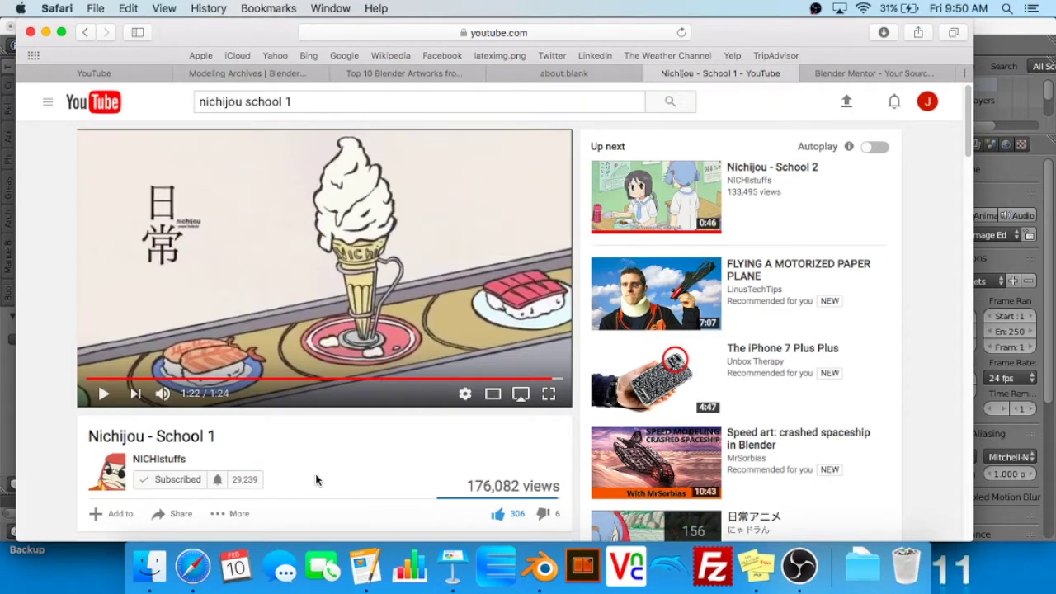
click(929, 73)
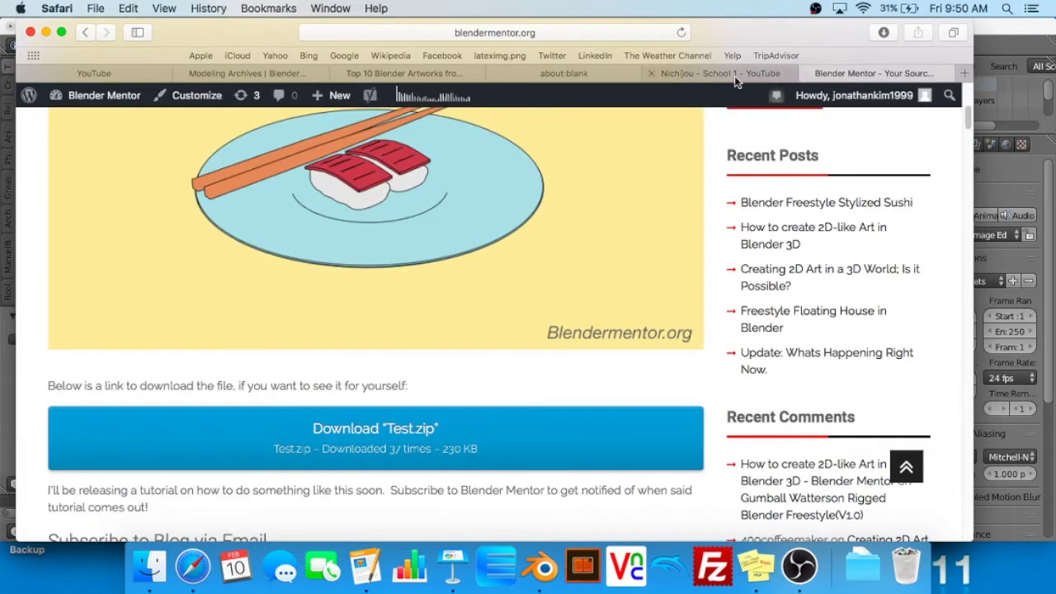
click(740, 73)
Switch back to Blender and add a cylinder mesh at the centre of the empty scene
key(super+Tab)
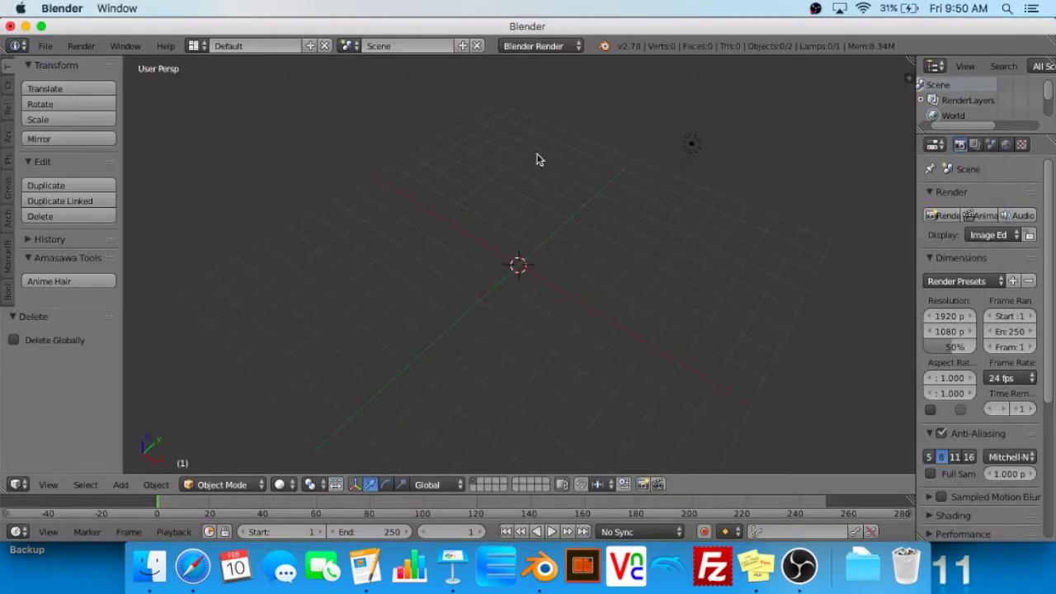
key(shift+a)
mouse_move(535, 204)
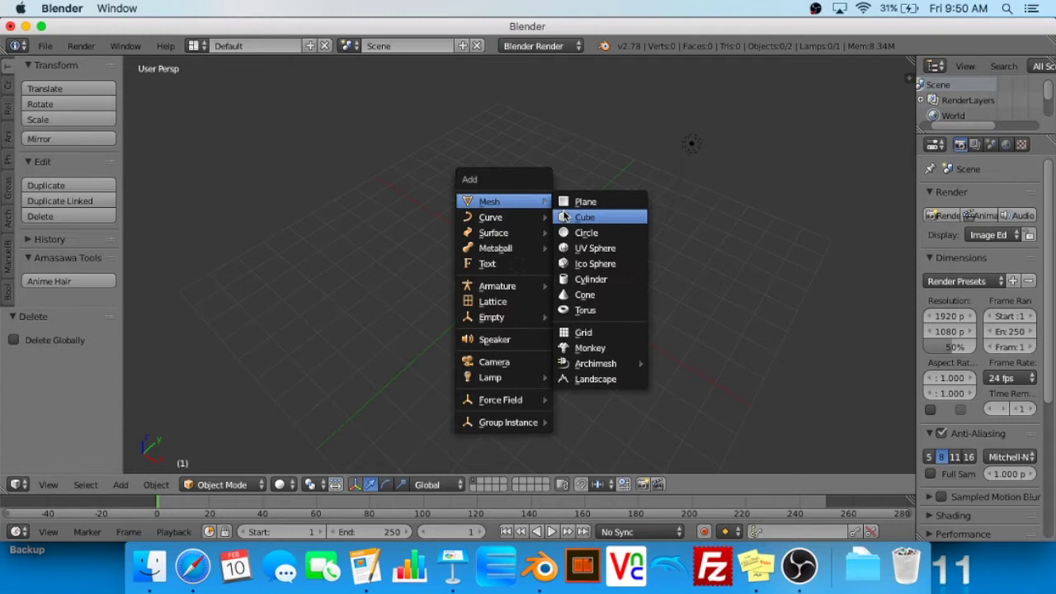
click(575, 277)
middle_drag(599, 264, 646, 248)
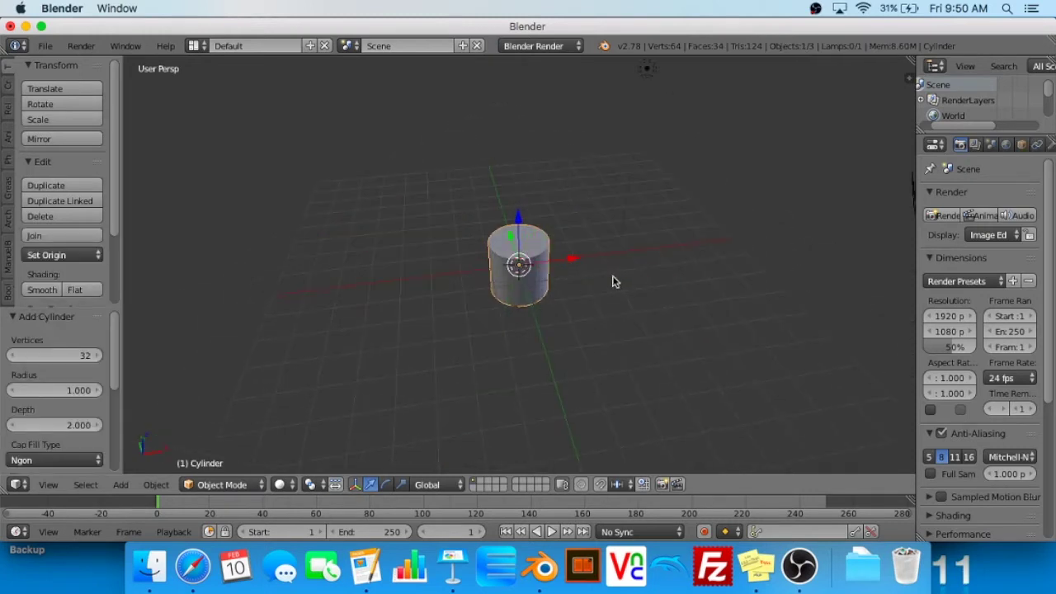
scroll(568, 278, up, 4)
scroll(568, 276, up, 2)
key(Tab)
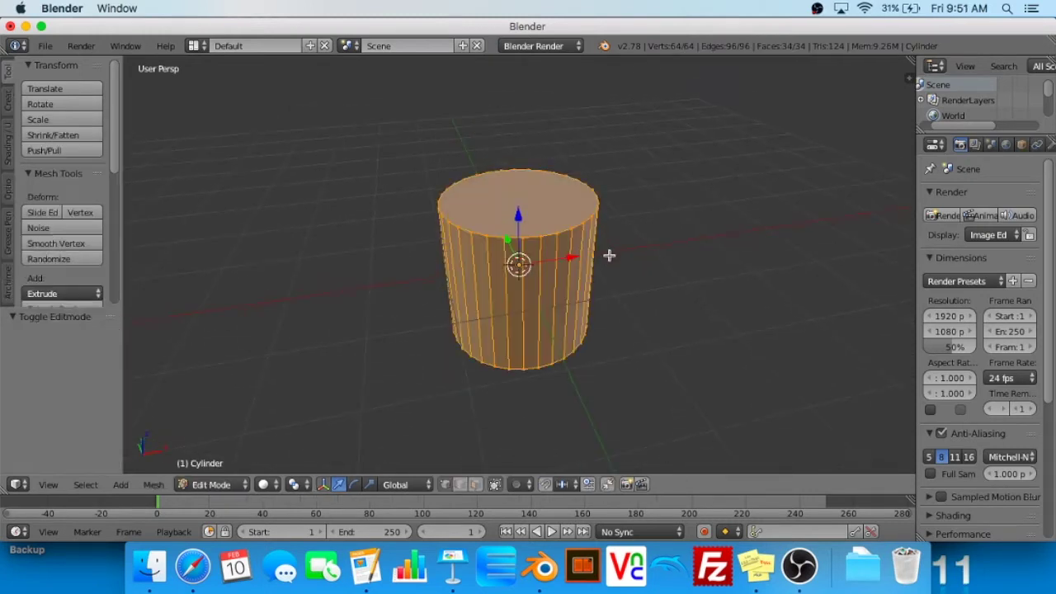
key(Tab)
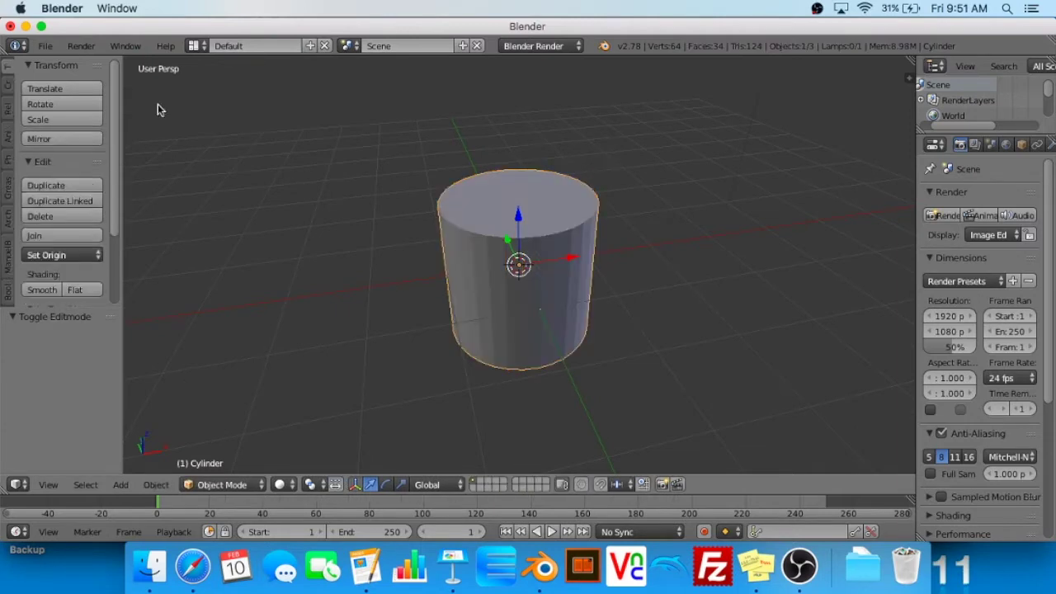
Search the add-ons in the user preferences for "key" and look through the User category
click(45, 46)
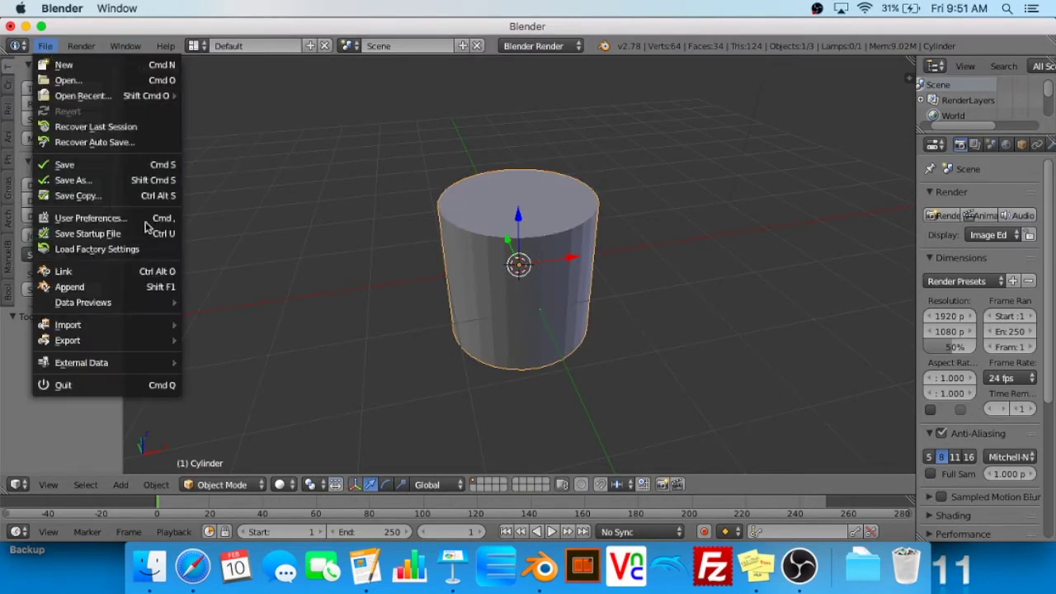
click(124, 217)
click(73, 82)
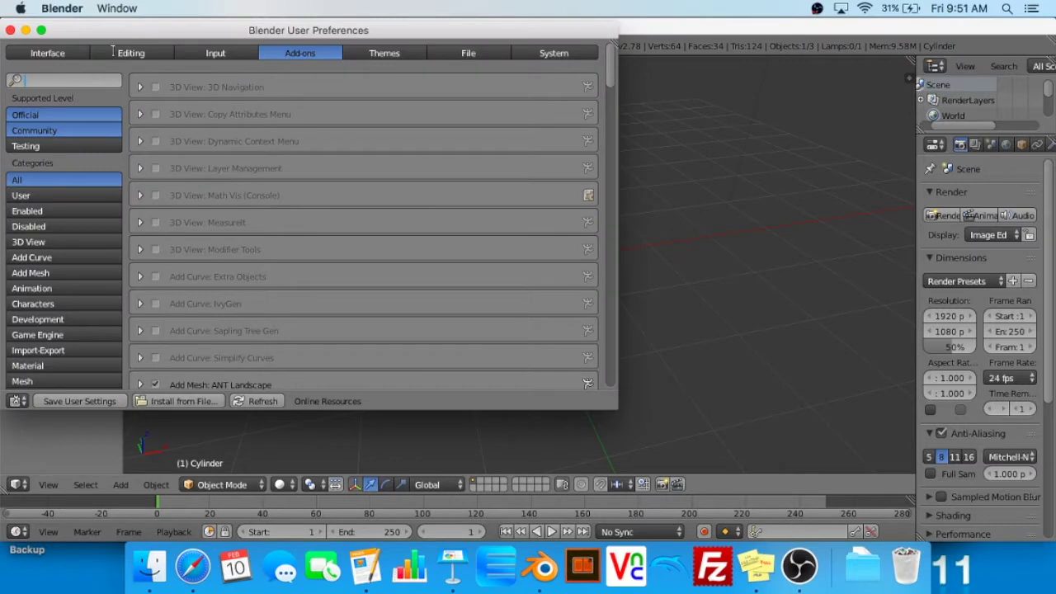
drag(117, 32, 192, 30)
text(key)
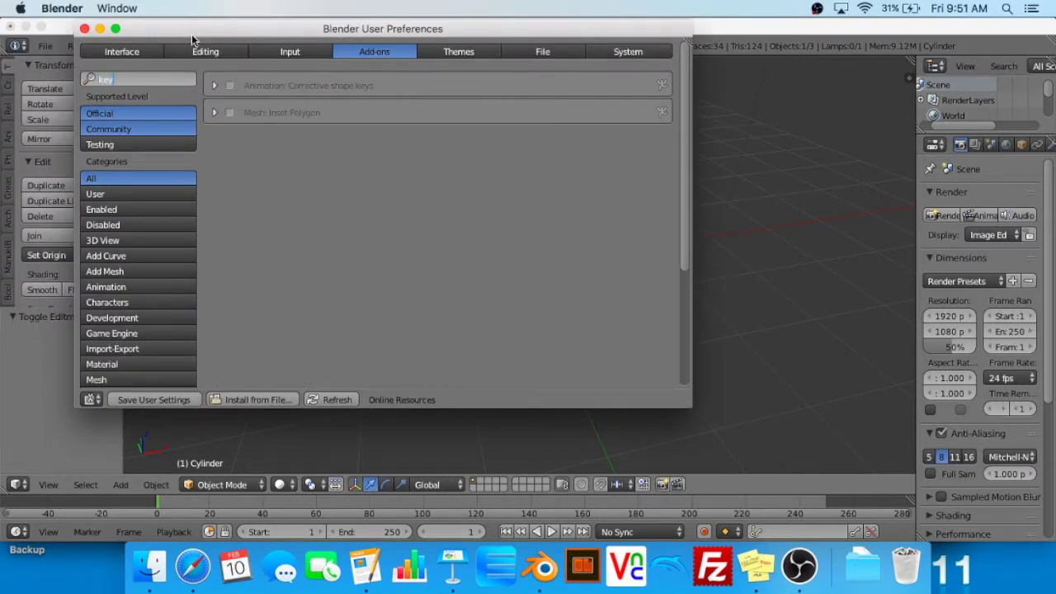
key(BackSpace)
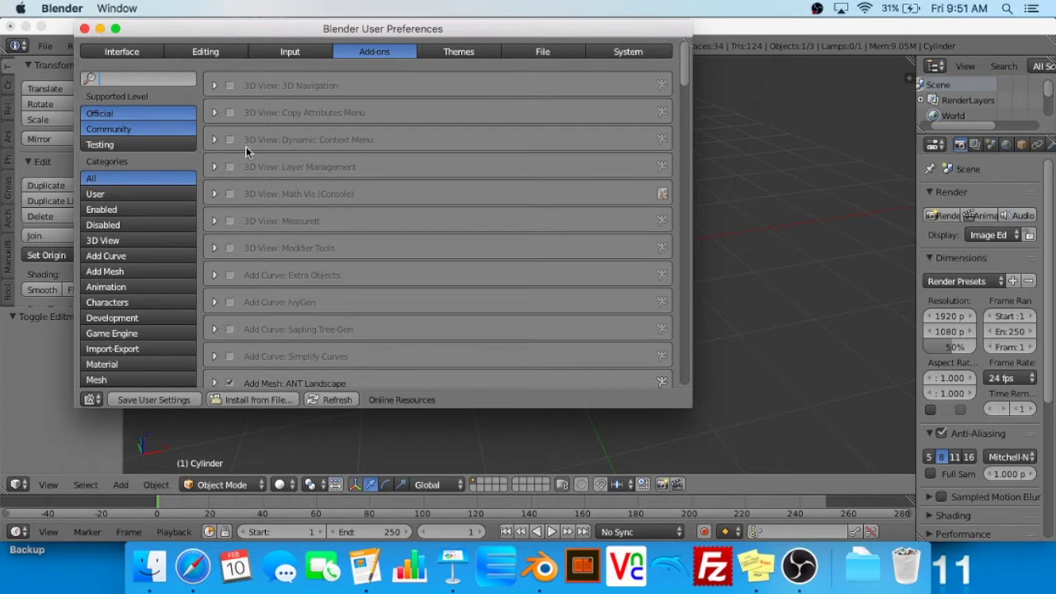
click(134, 195)
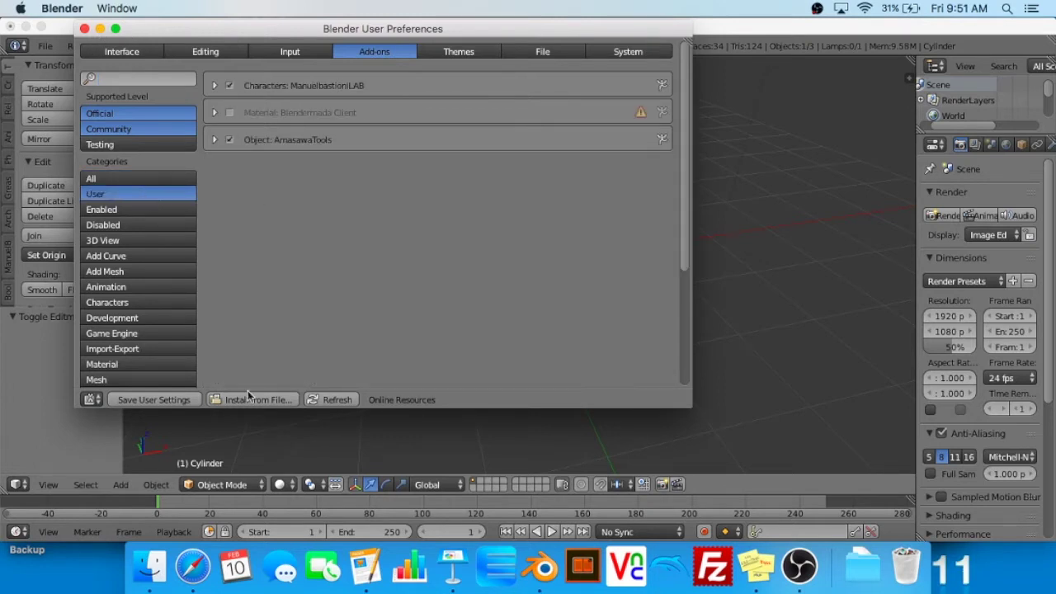
click(151, 179)
click(799, 566)
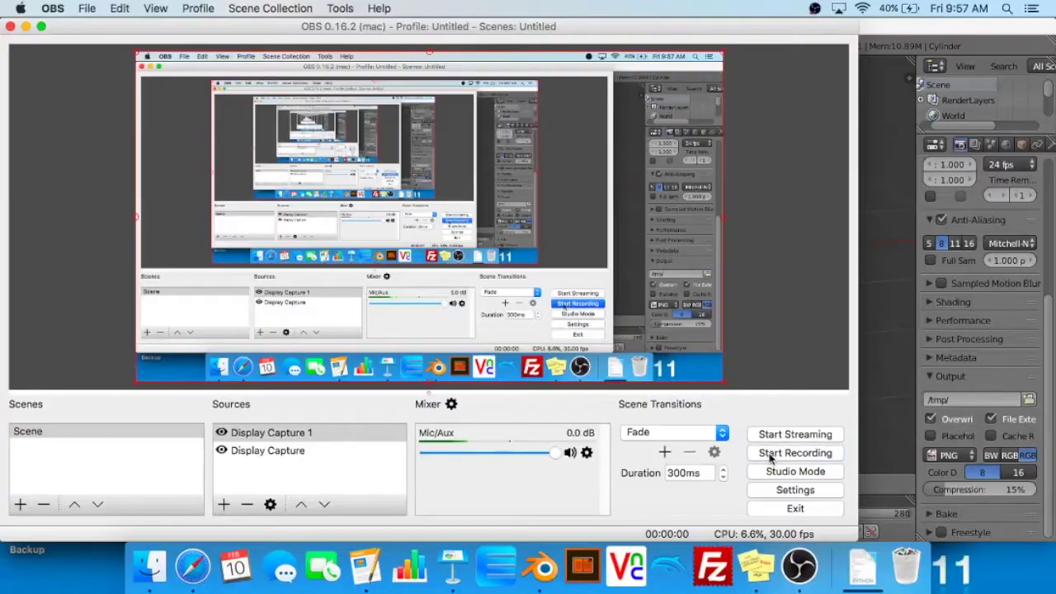
click(795, 453)
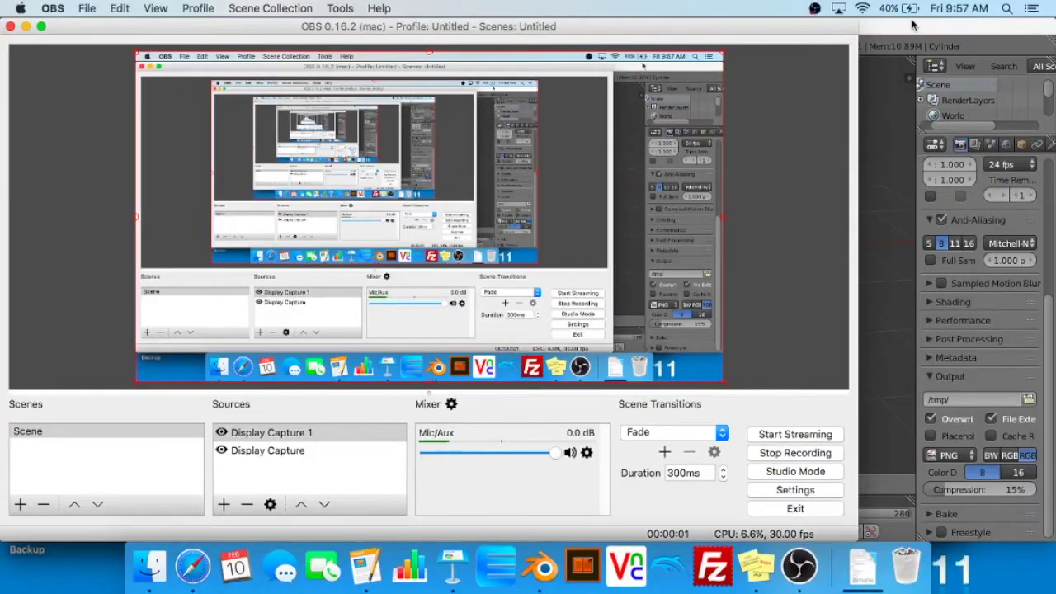
key(super+h)
middle_drag(465, 160, 170, 373)
scroll(371, 330, up, 2)
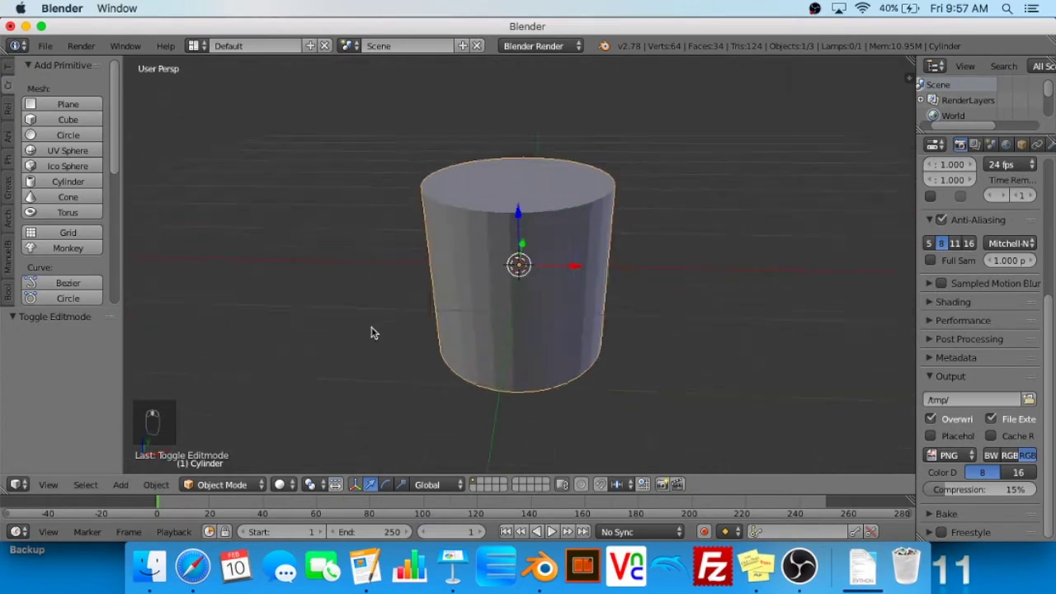
scroll(372, 344, down, 3)
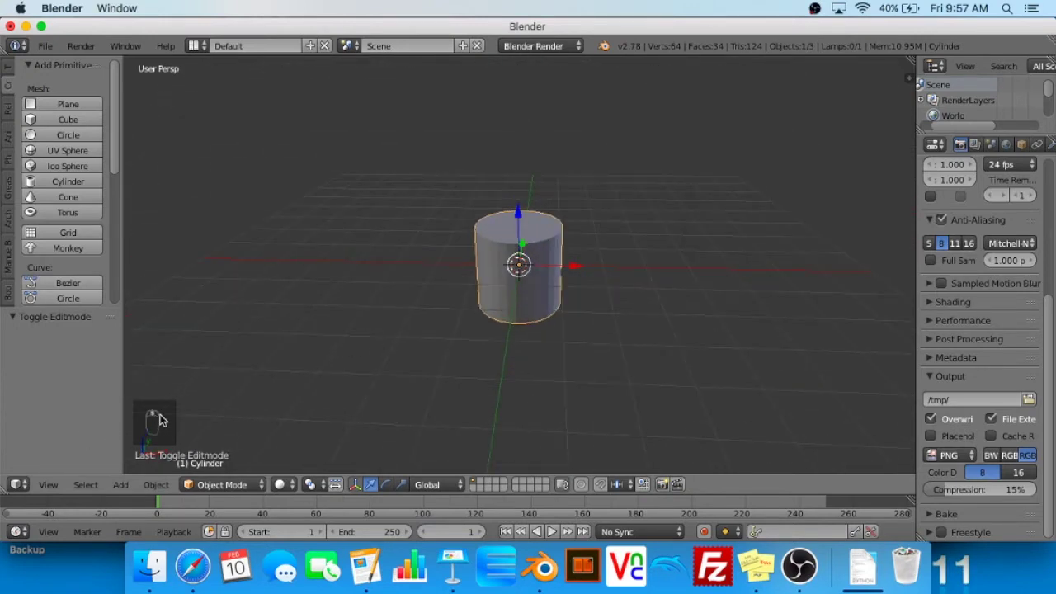
scroll(494, 306, up, 2)
scroll(494, 305, down, 2)
scroll(494, 305, up, 4)
scroll(553, 302, up, 5)
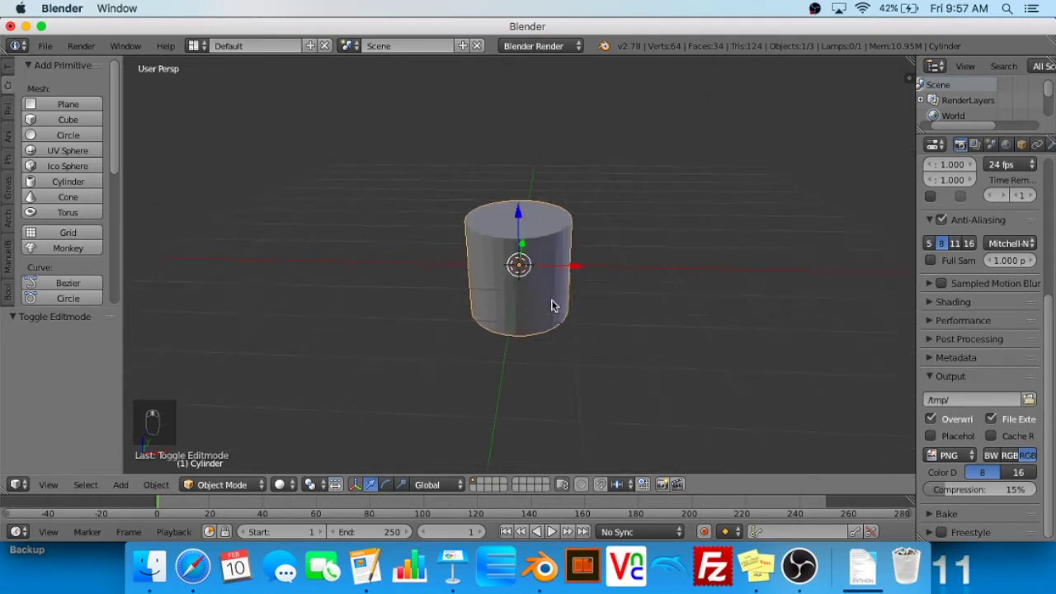
middle_drag(523, 300, 589, 314)
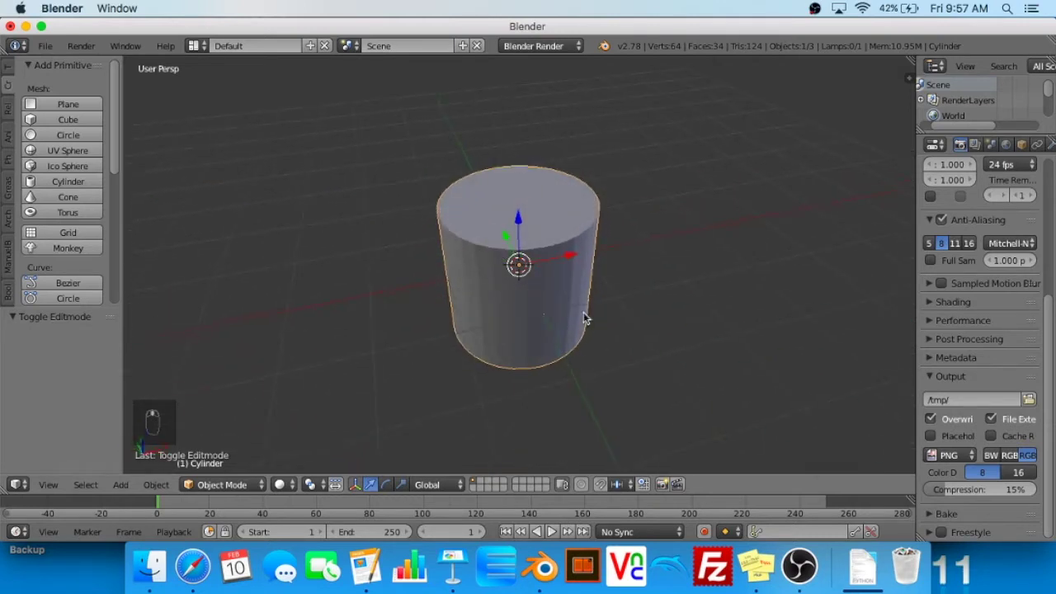
scroll(566, 292, down, 3)
scroll(599, 293, up, 2)
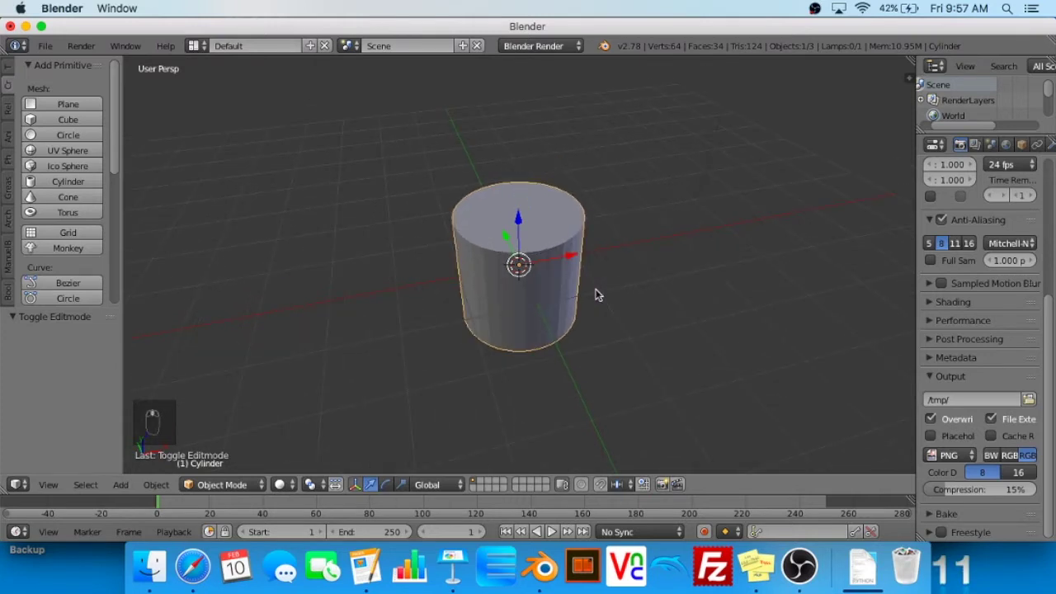
Delete the existing cylinder and add a fresh cylinder mesh at the centre of the scene
key(x)
click(562, 281)
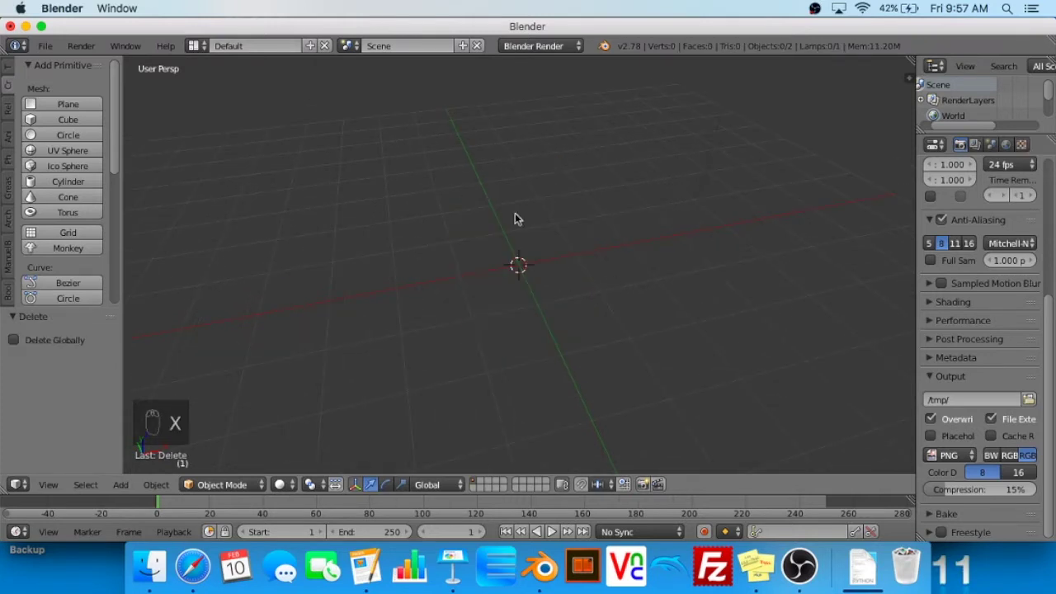
key(shift+a)
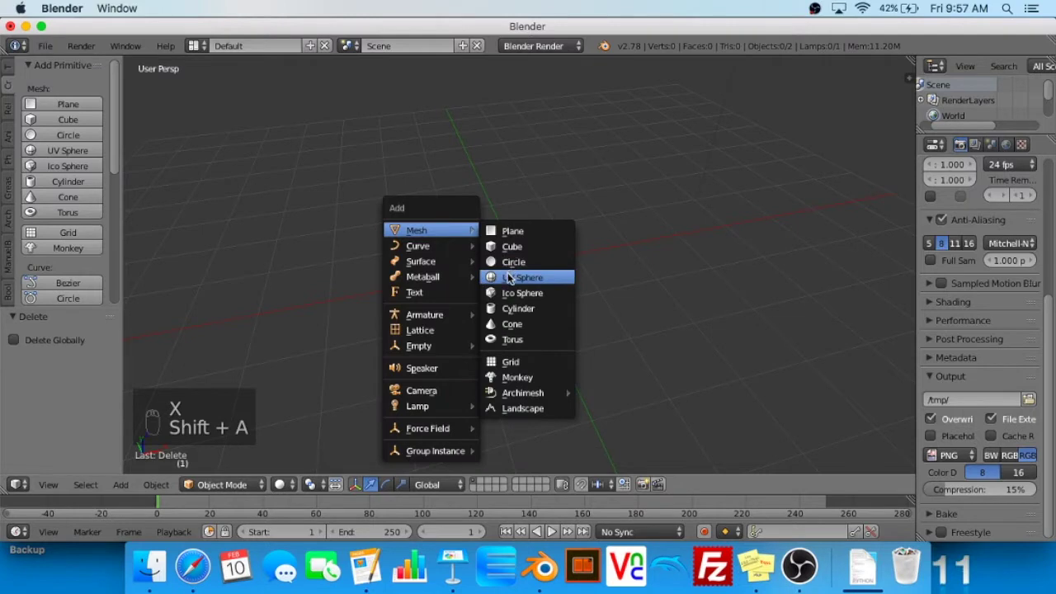
key(shift+a)
mouse_move(561, 219)
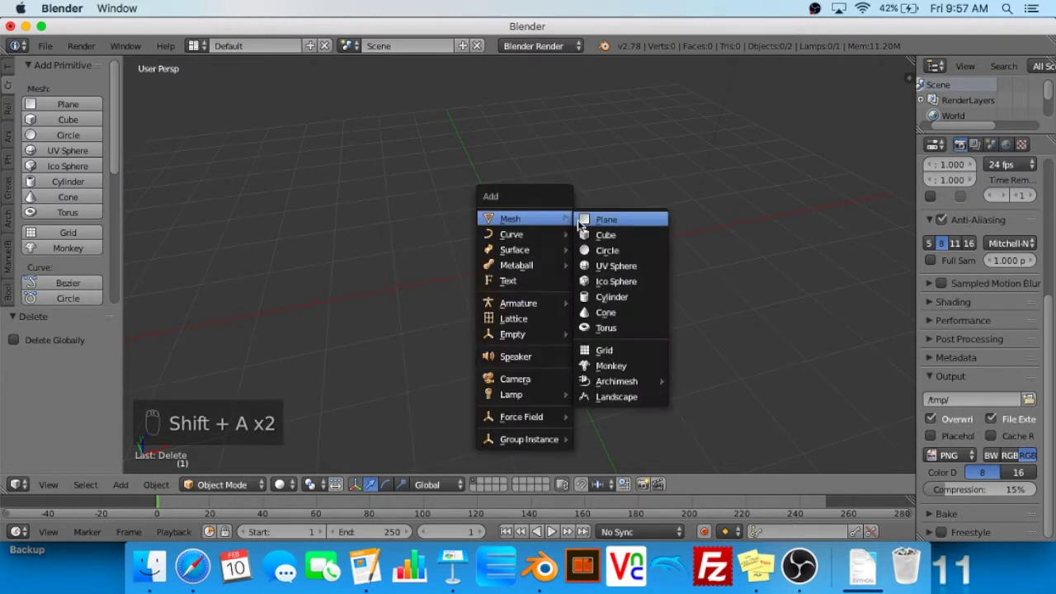
click(629, 298)
mouse_move(688, 240)
middle_down()
mouse_move(601, 252)
mouse_move(764, 234)
mouse_move(584, 346)
mouse_move(624, 337)
middle_up()
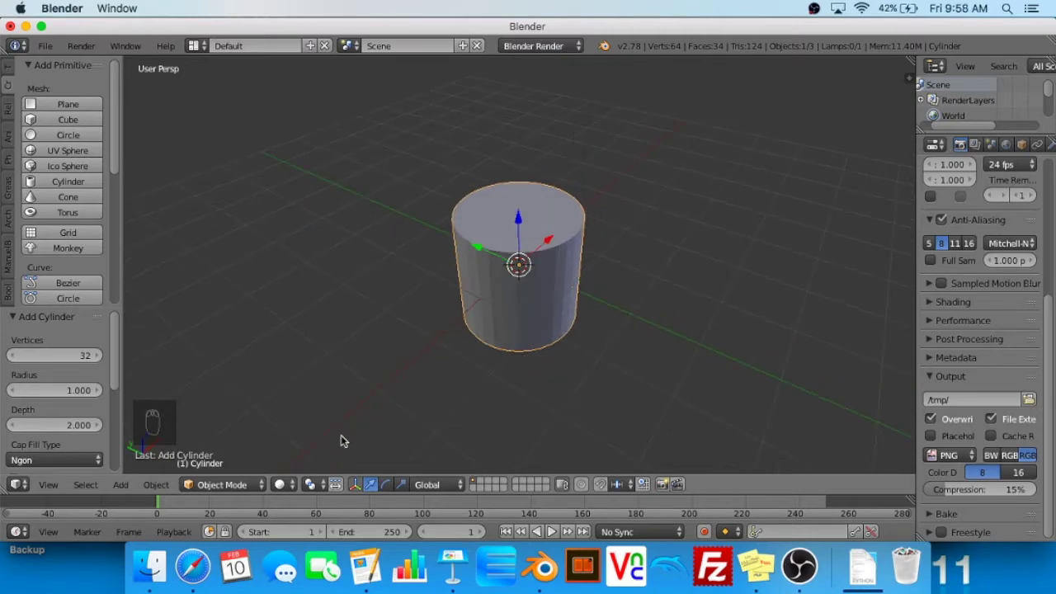
Switch to Safari and compare the plates in the paused Nichijou frame with the one in the Blender Mentor sushi render
click(193, 566)
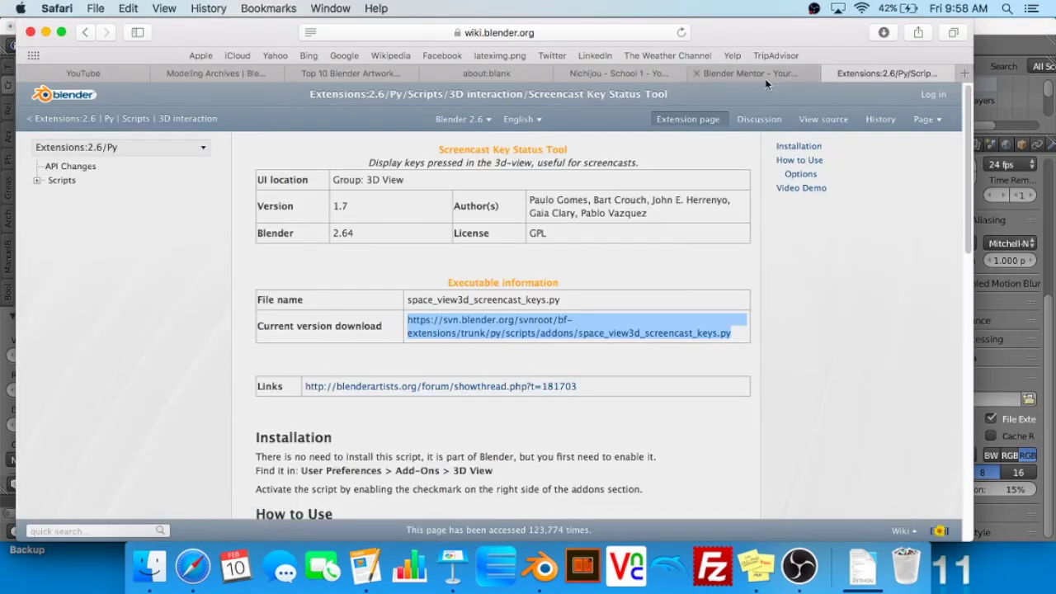
click(637, 75)
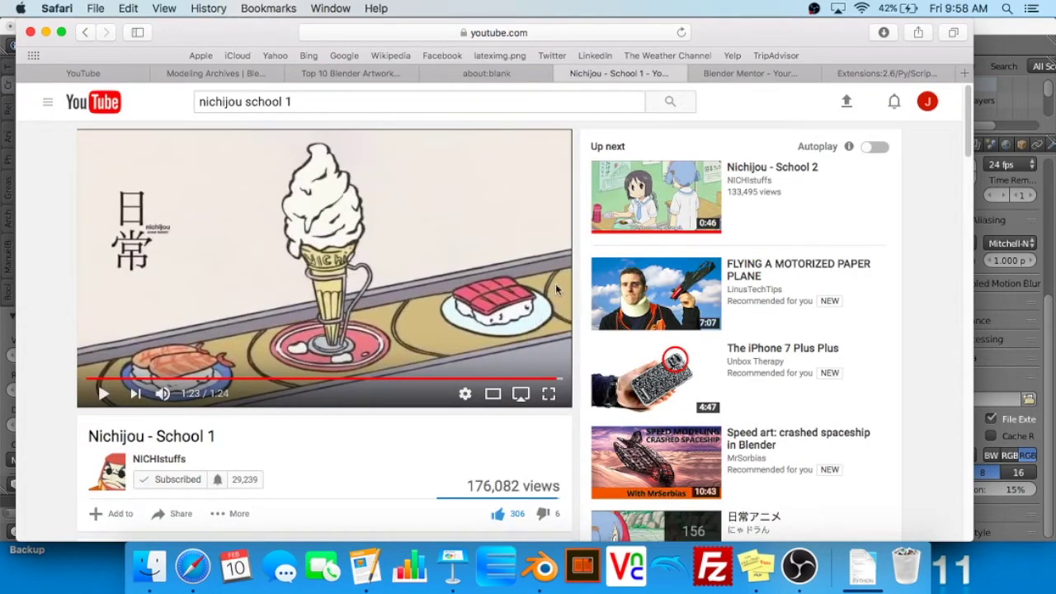
click(715, 74)
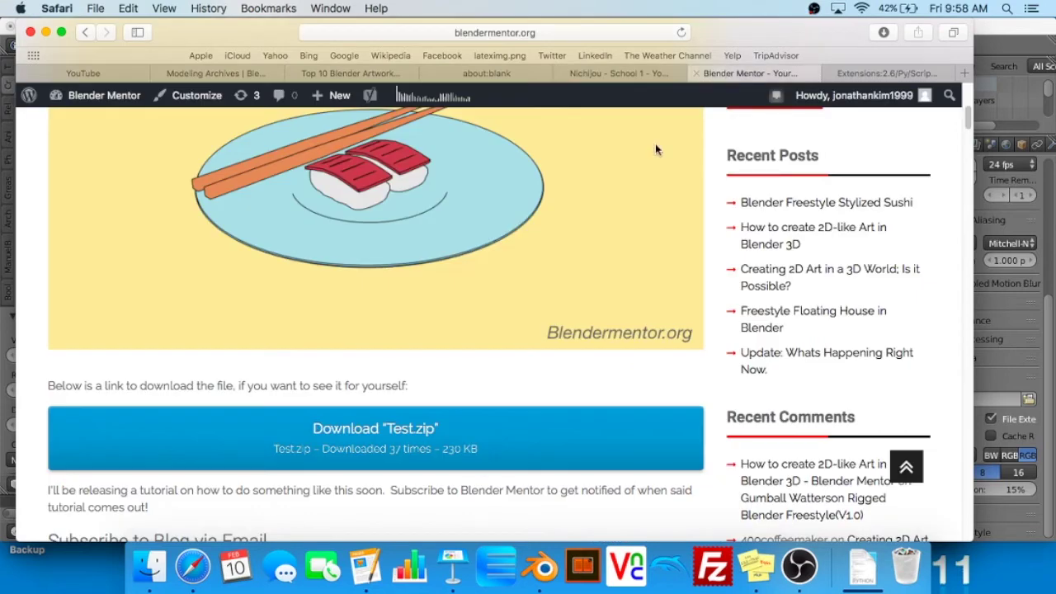
scroll(240, 263, up, 5)
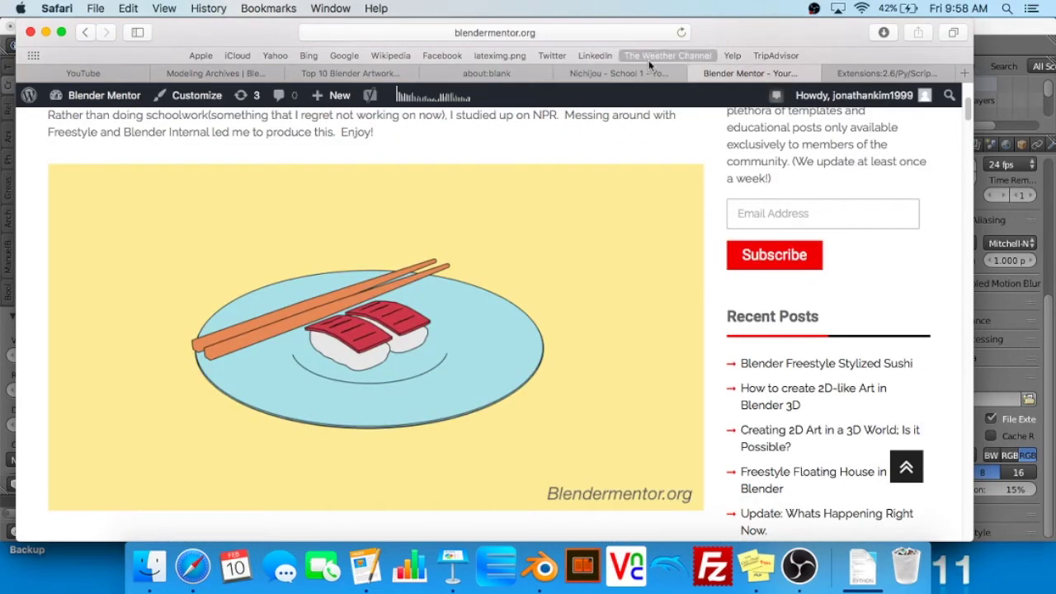
click(561, 74)
click(720, 75)
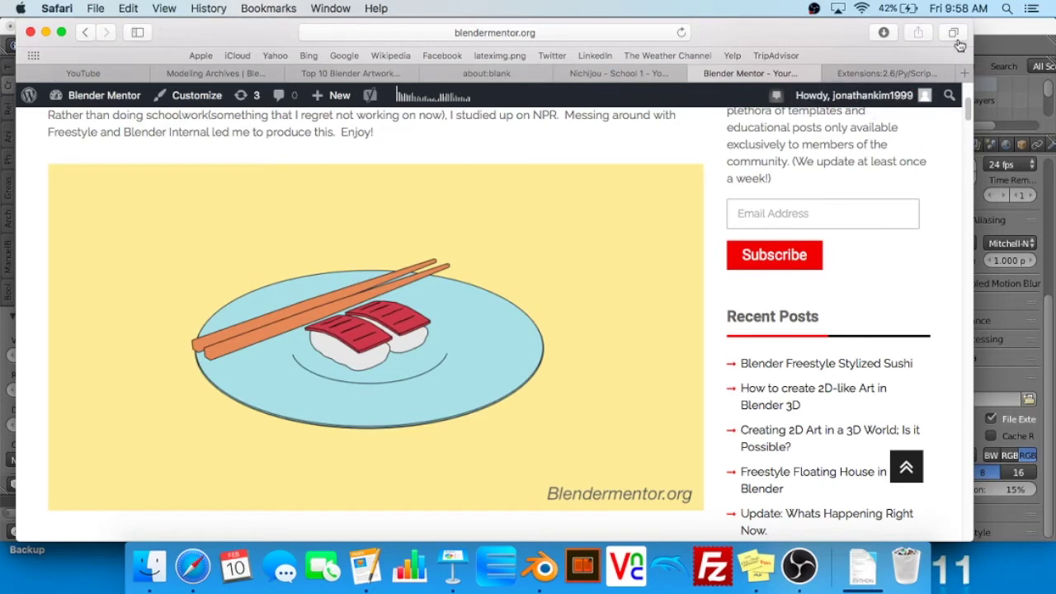
click(596, 74)
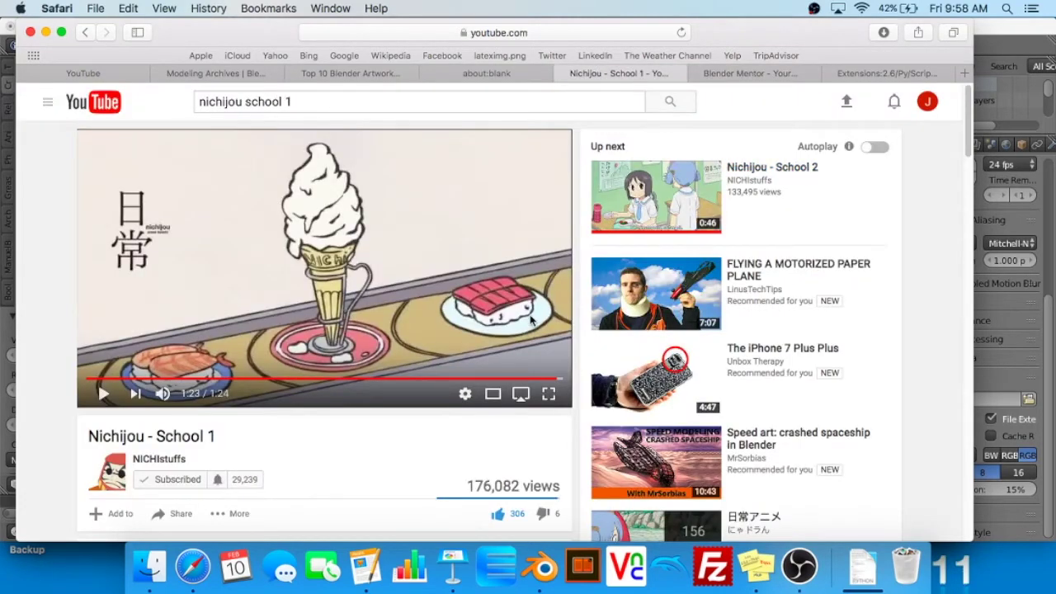
click(733, 75)
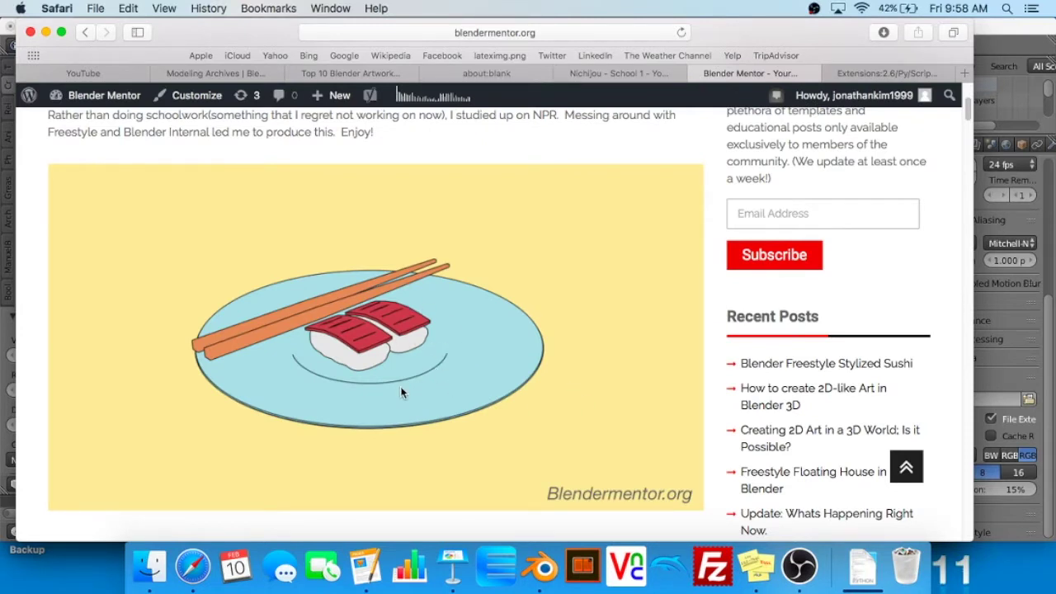
Switch back to Blender and flatten the cylinder's mesh in Edit Mode, scaling it along Z by about 0.617, 0.321 and 0.295 in succession
click(1001, 47)
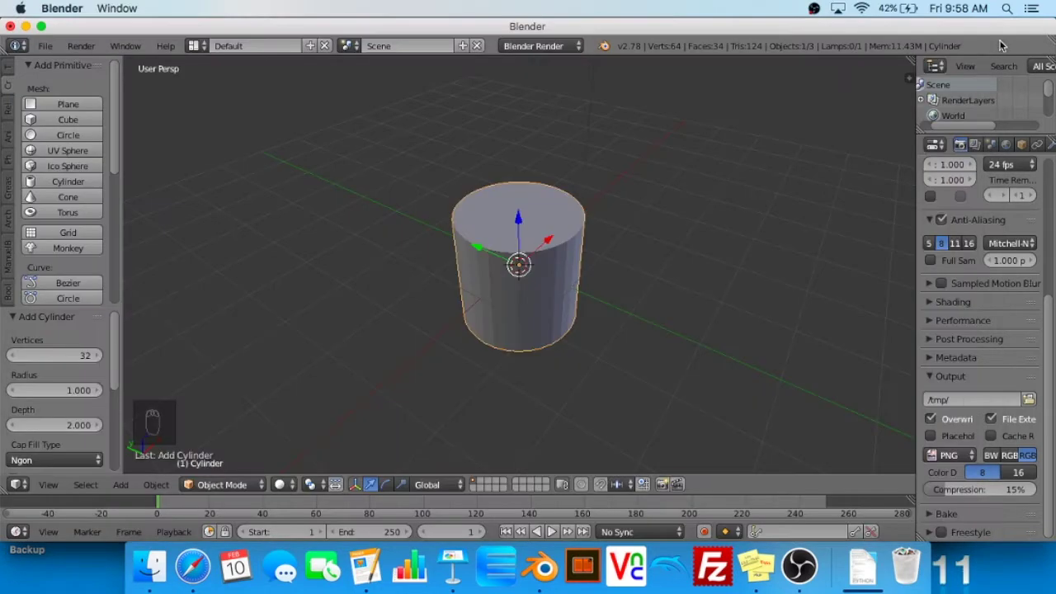
scroll(615, 216, down, 1)
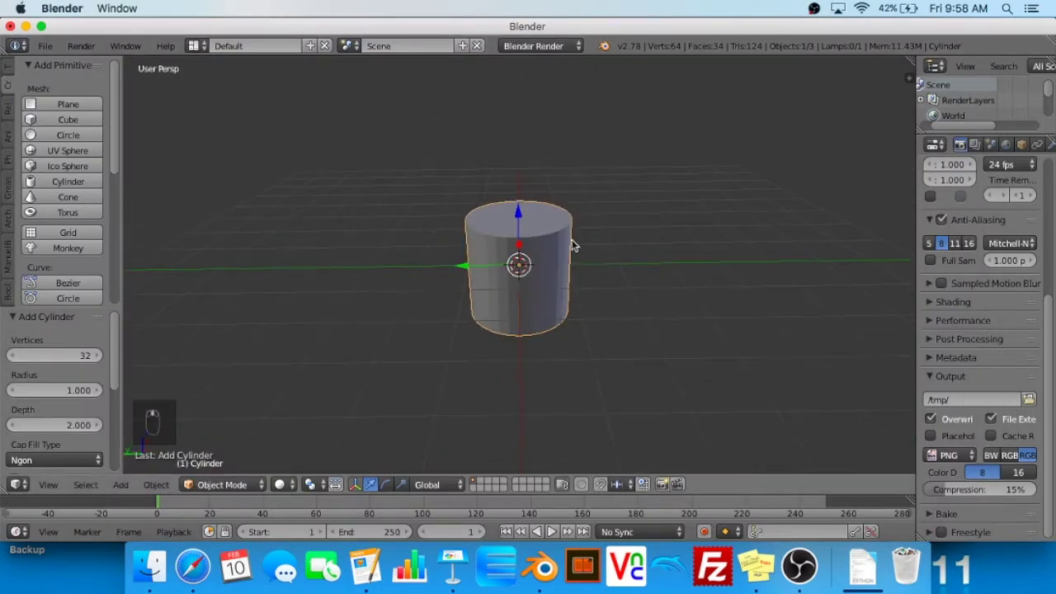
key(Tab)
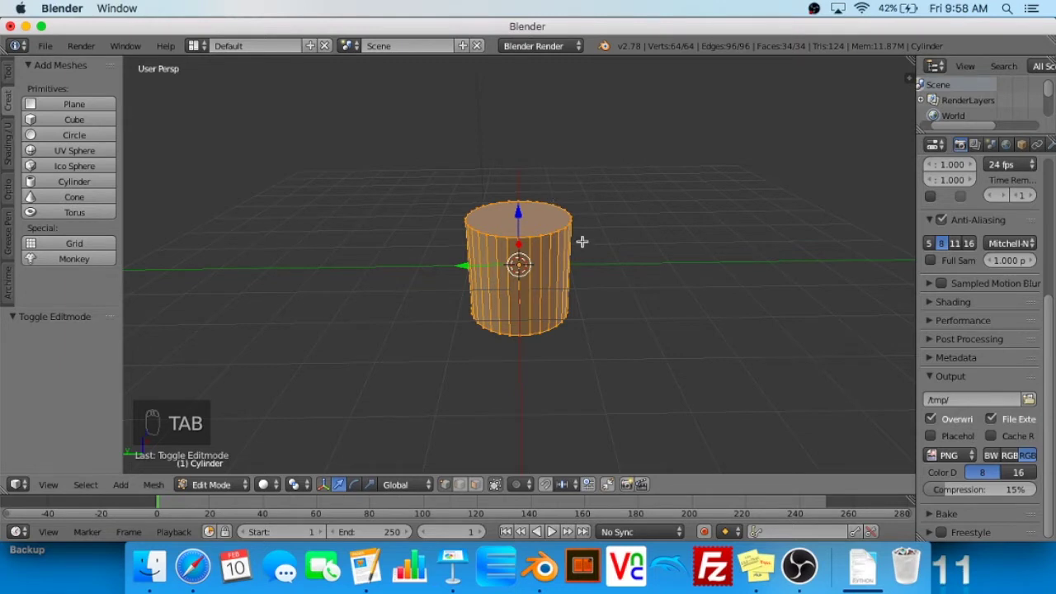
key(s)
key(z)
click(557, 199)
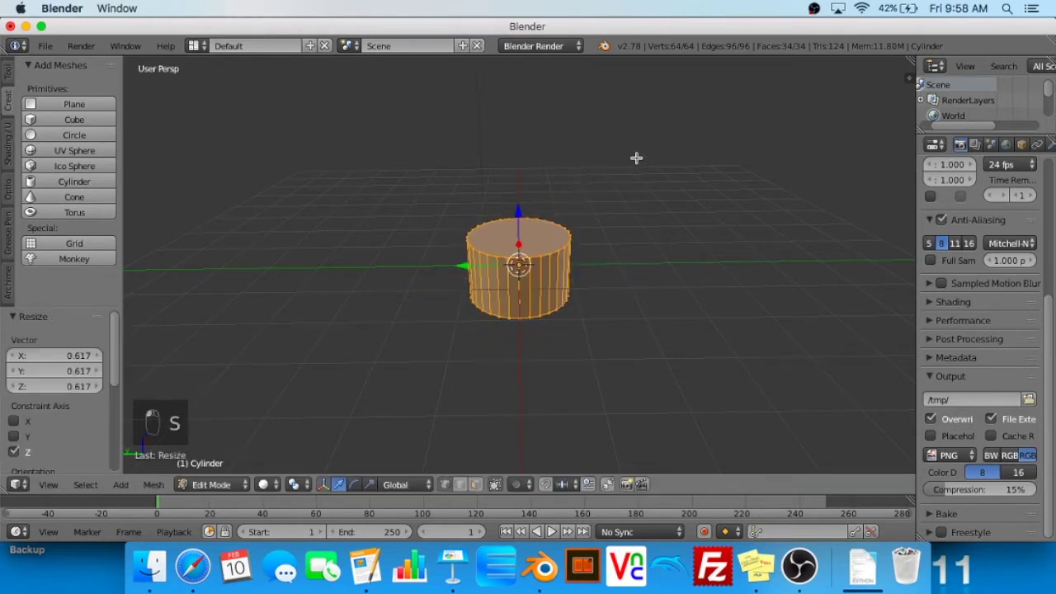
key(s)
key(z)
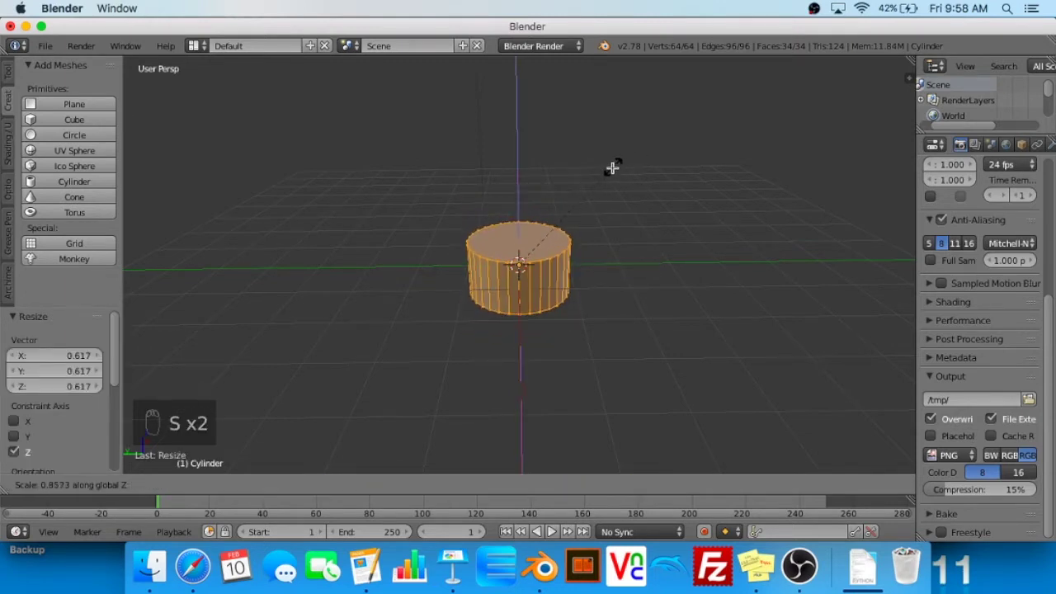
click(556, 227)
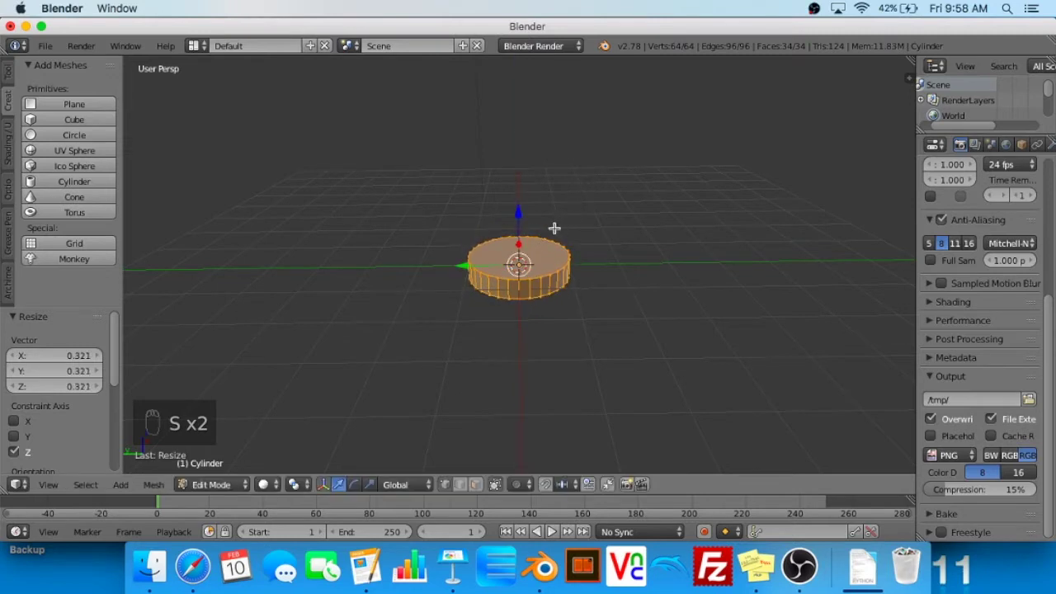
key(s)
key(z)
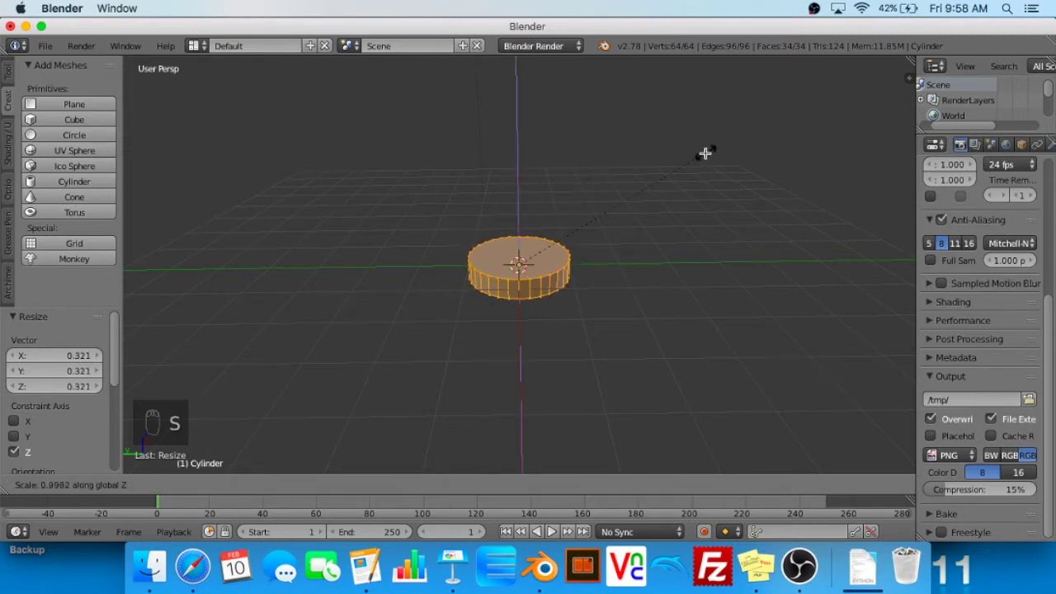
click(573, 230)
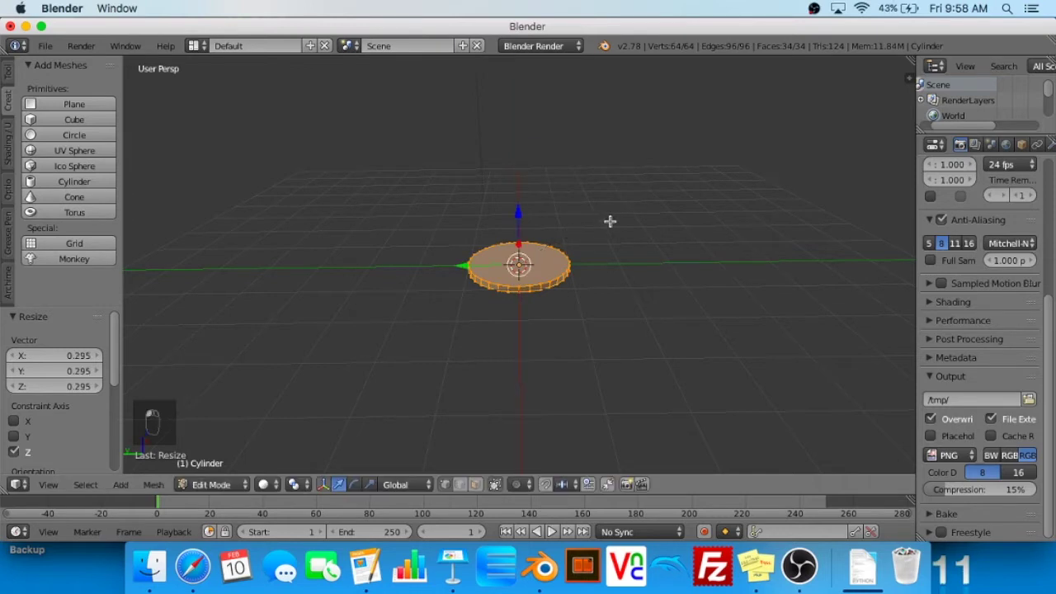
Switch the mesh to face selection and select the flattened disc's top face
middle_drag(617, 226, 554, 236)
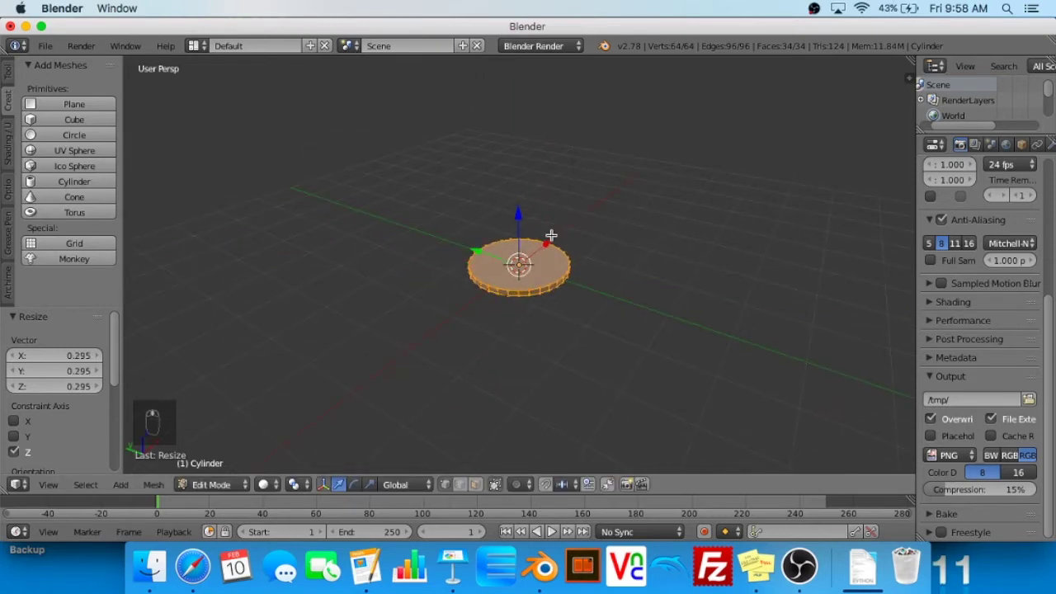
scroll(607, 287, down, 2)
scroll(608, 285, up, 8)
scroll(606, 288, down, 5)
scroll(605, 290, up, 3)
scroll(605, 290, down, 2)
middle_drag(605, 285, 667, 262)
right_click(548, 264)
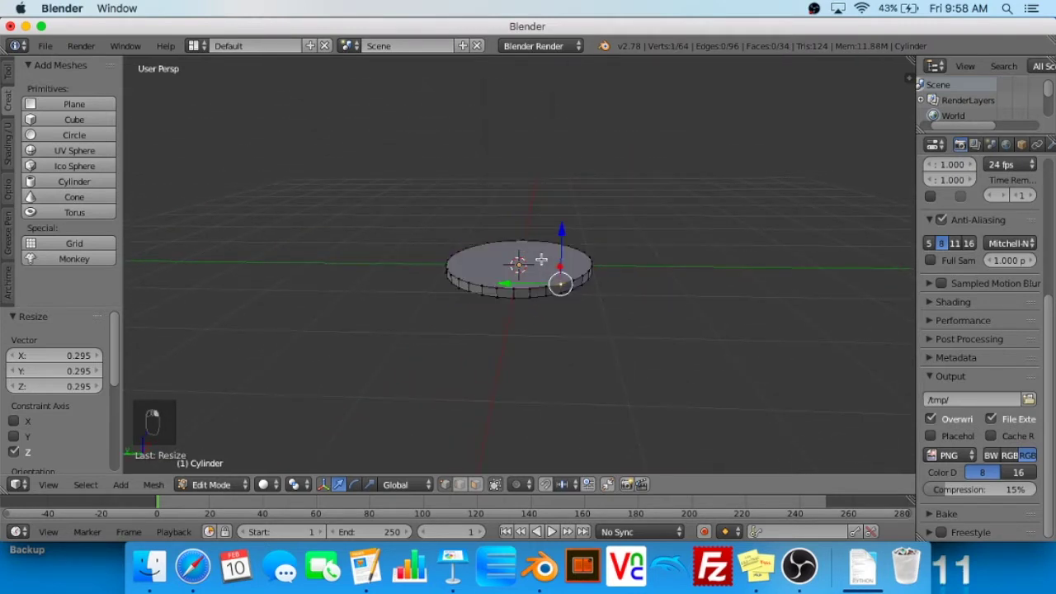
key(a)
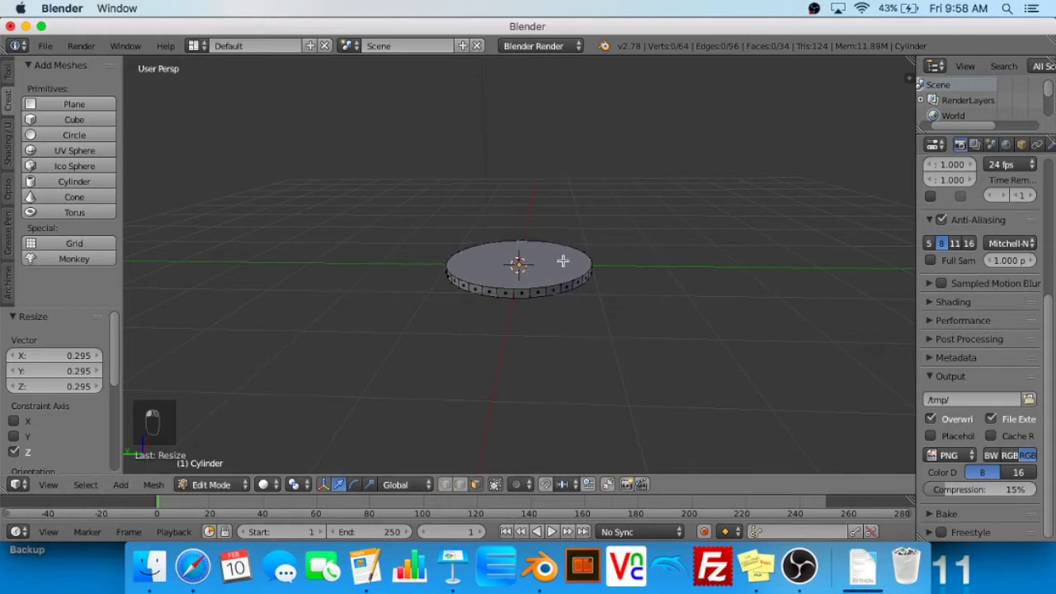
right_click(538, 266)
middle_drag(625, 260, 645, 204)
Scale the whole disc mesh along Z by about 0.842, and select only its top face
key(a)
key(a)
key(s)
key(z)
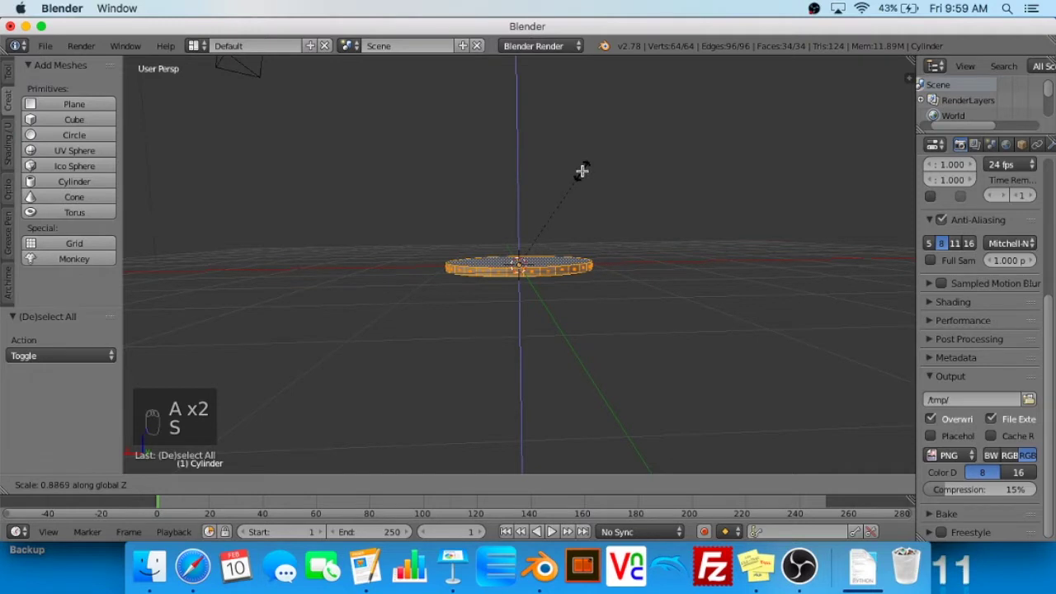
click(580, 171)
right_click(549, 263)
middle_drag(550, 263, 558, 305)
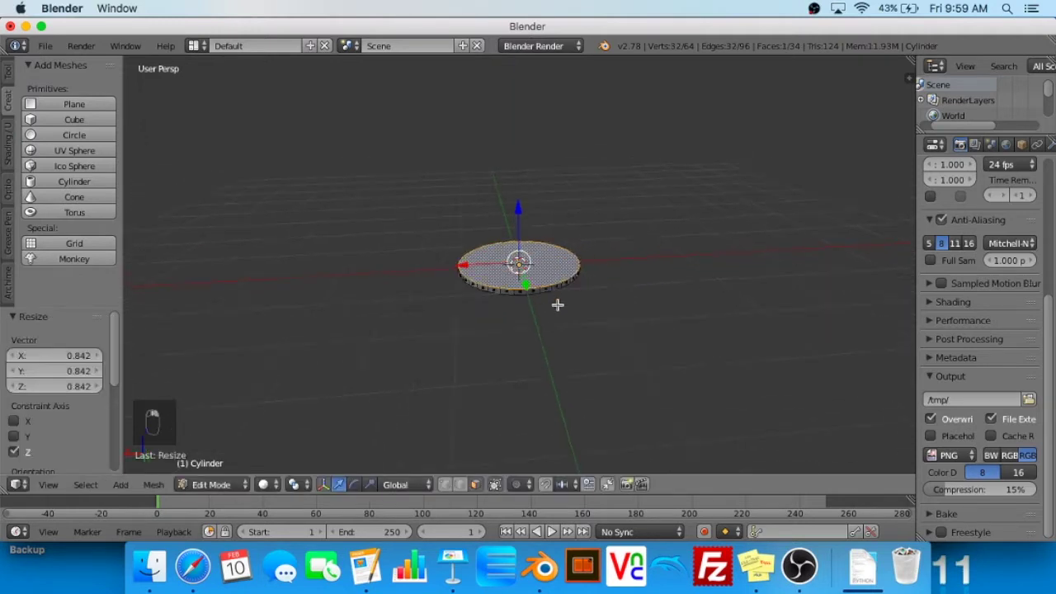
scroll(558, 302, up, 4)
scroll(560, 304, down, 2)
scroll(560, 301, up, 1)
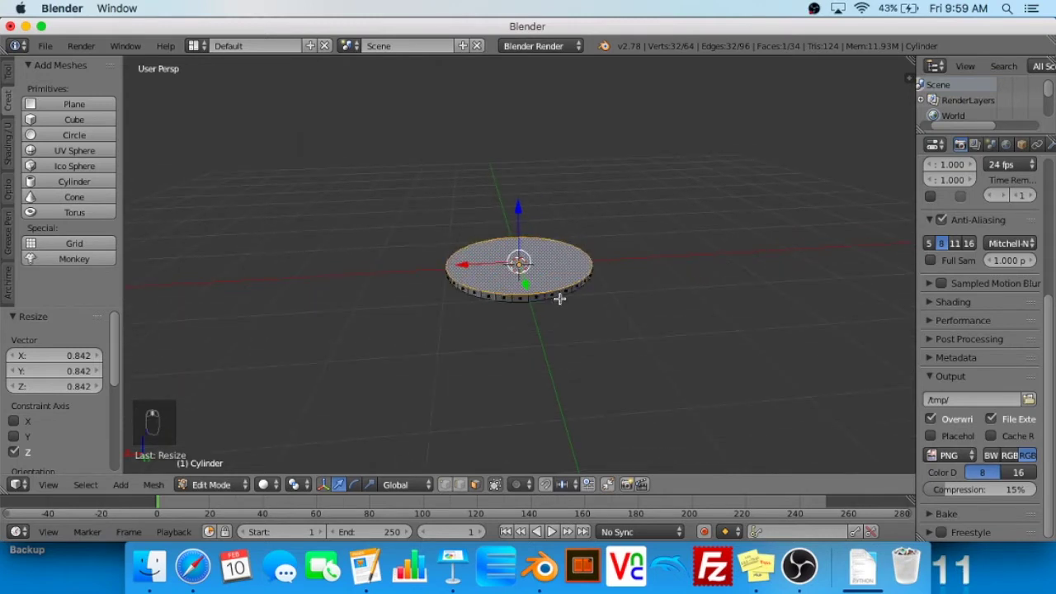
middle_drag(565, 291, 584, 282)
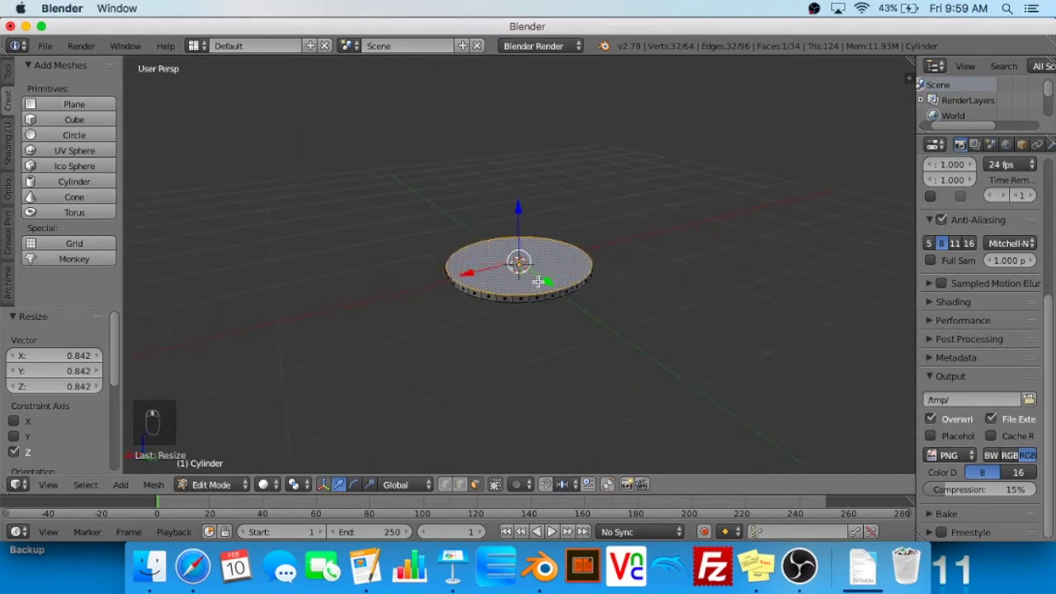
Extrude the top face up by about 0.046 and scale the new face outward by about 1.957
key(e)
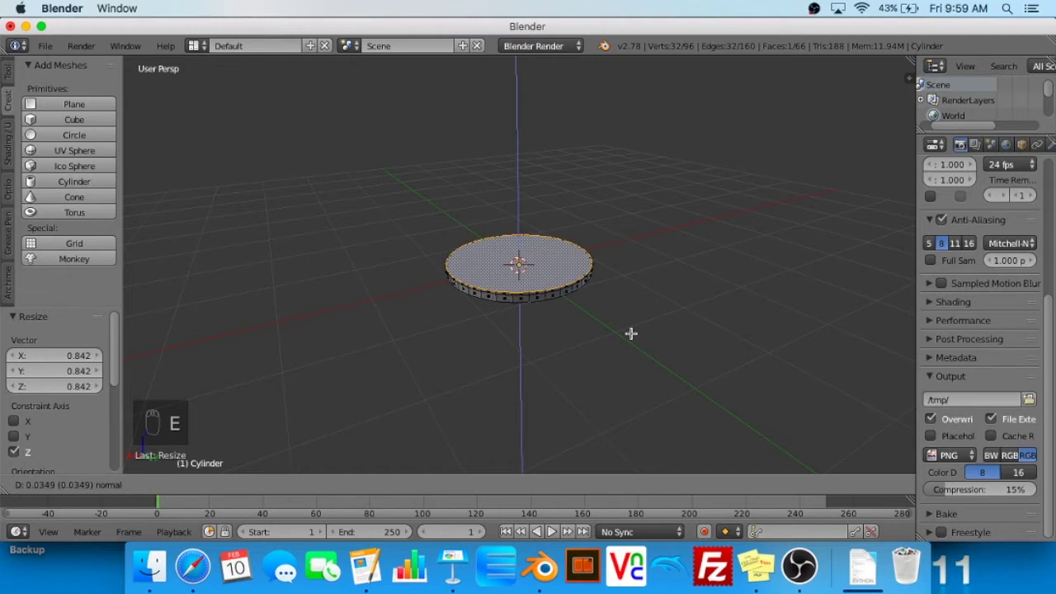
click(631, 332)
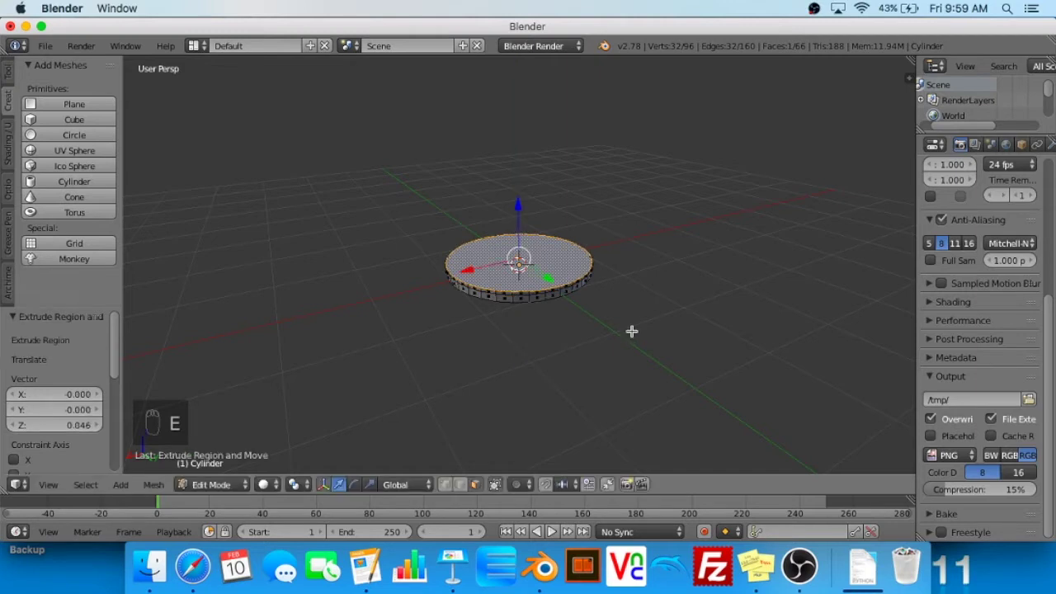
key(s)
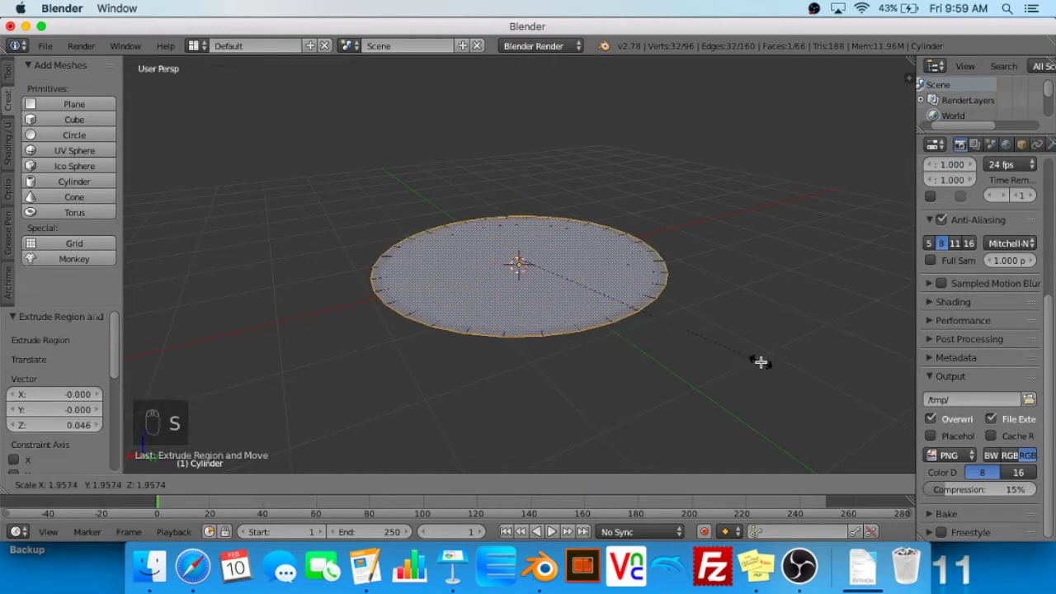
click(756, 359)
middle_drag(751, 354, 710, 311)
Widen the flared top face further, scaling it by about 1.062, and inspect the plate's underside
key(g)
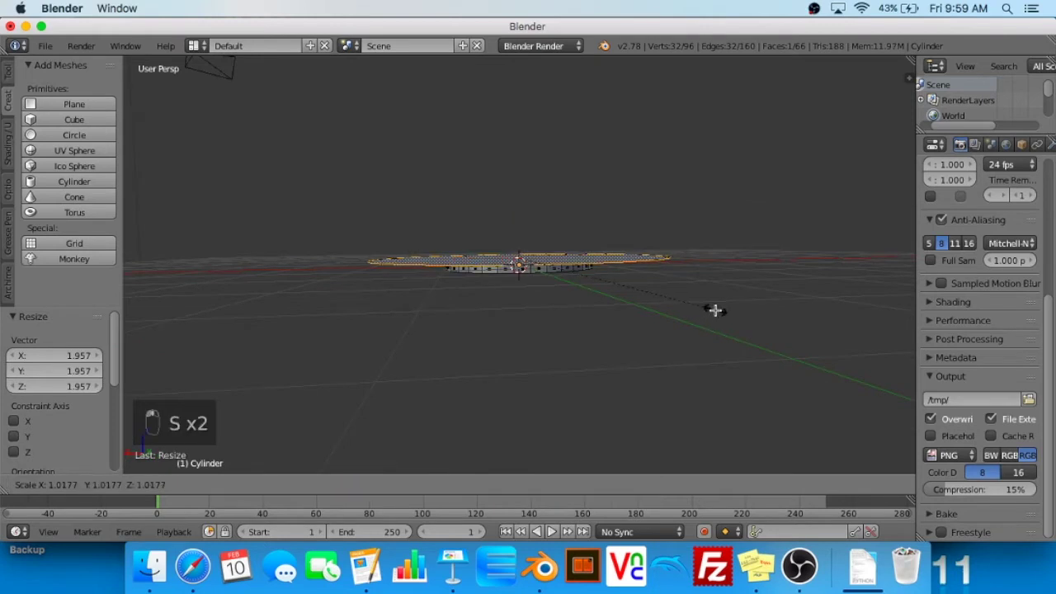
key(z)
click(718, 306)
key(s)
click(730, 308)
scroll(490, 265, down, 2)
scroll(490, 266, up, 3)
middle_drag(490, 266, 555, 219)
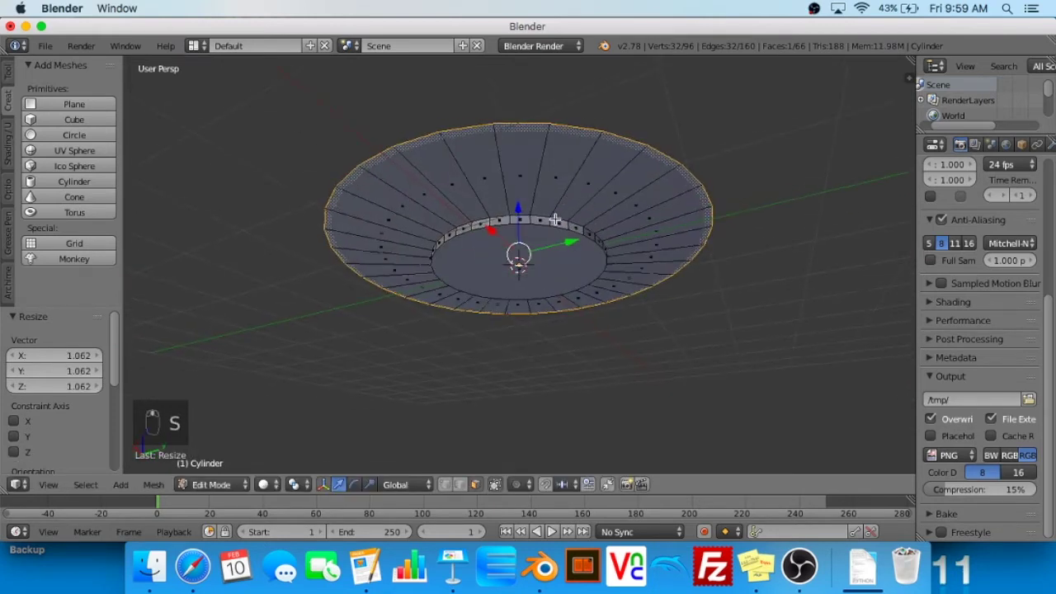
middle_drag(537, 264, 577, 341)
Raise the top face along Z by about 0.018 and enlarge it by about 1.087, adding a slight extra scale-up
key(g)
key(z)
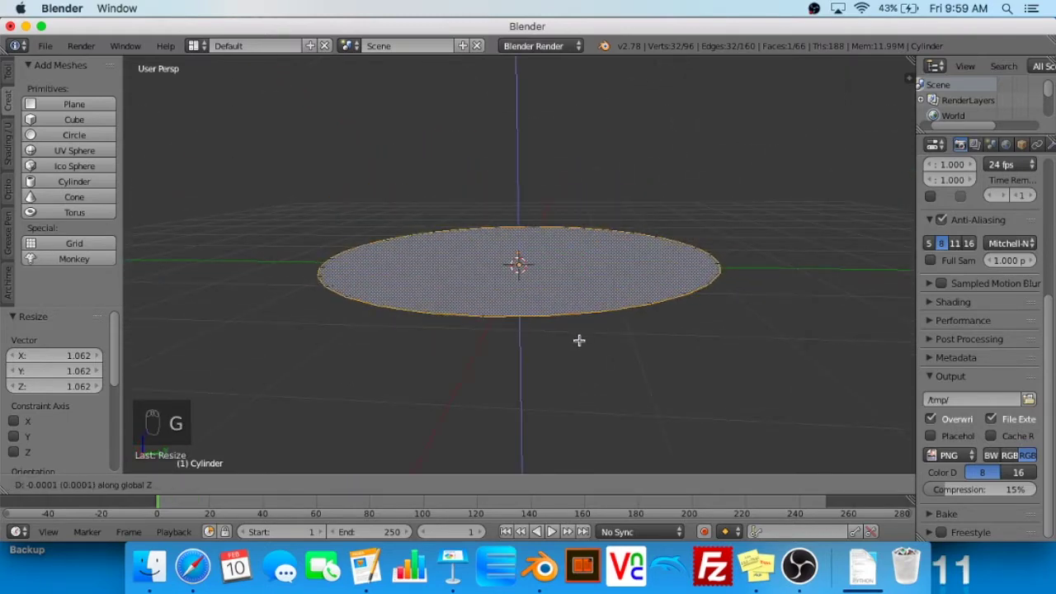
click(580, 338)
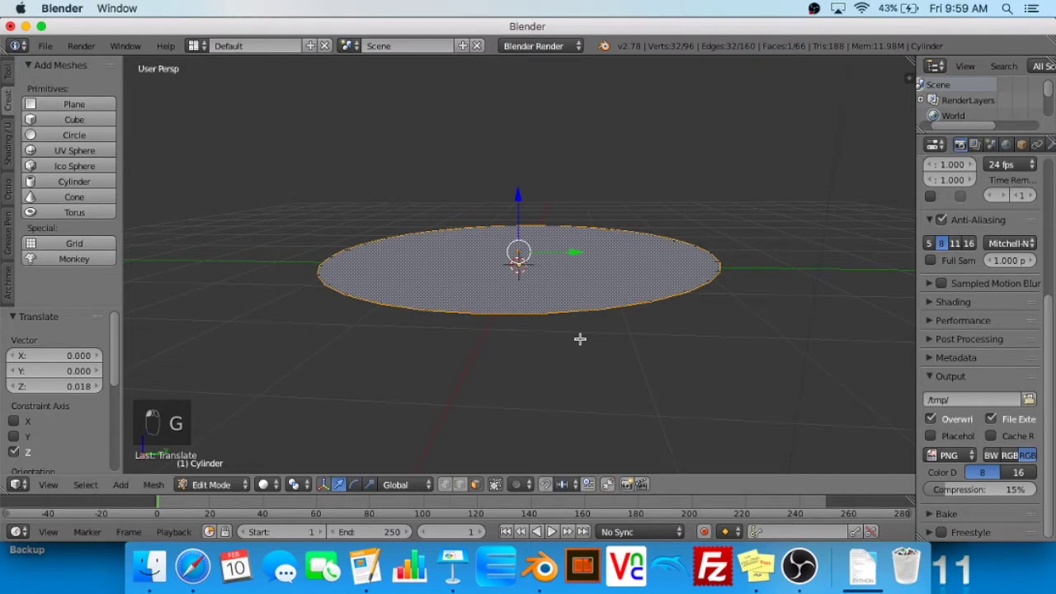
key(s)
click(720, 343)
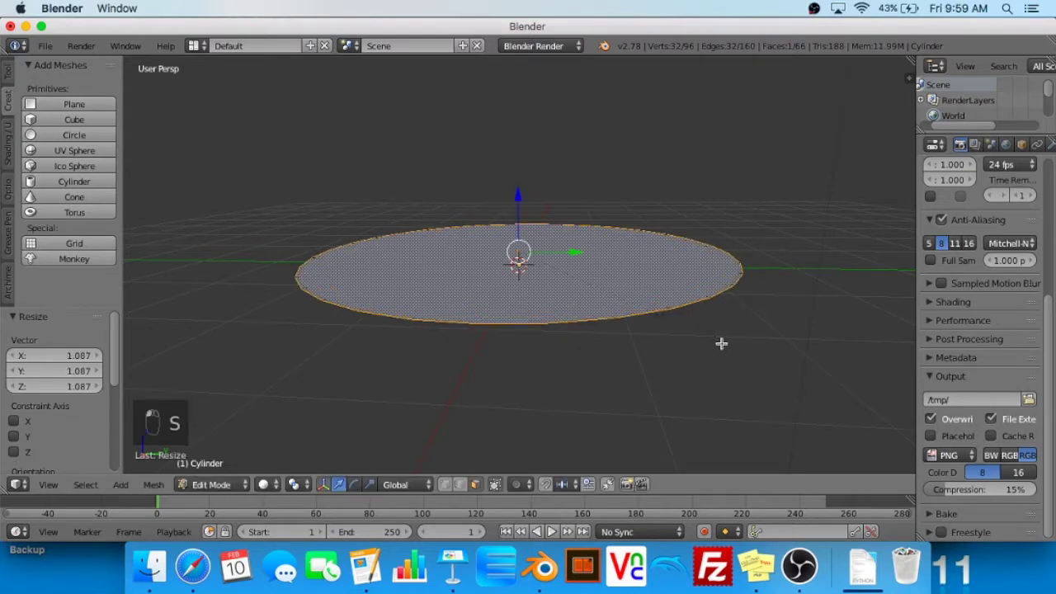
key(s)
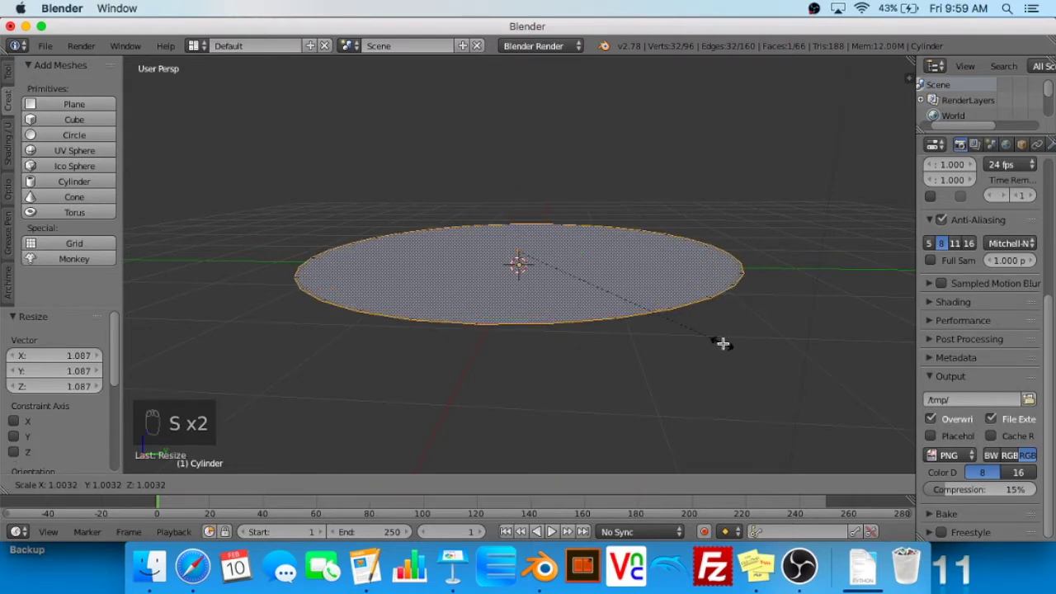
click(727, 344)
key(g)
click(727, 343)
Extrude the top face upward twice, about 0.036 each time, to form the rim's edge
key(e)
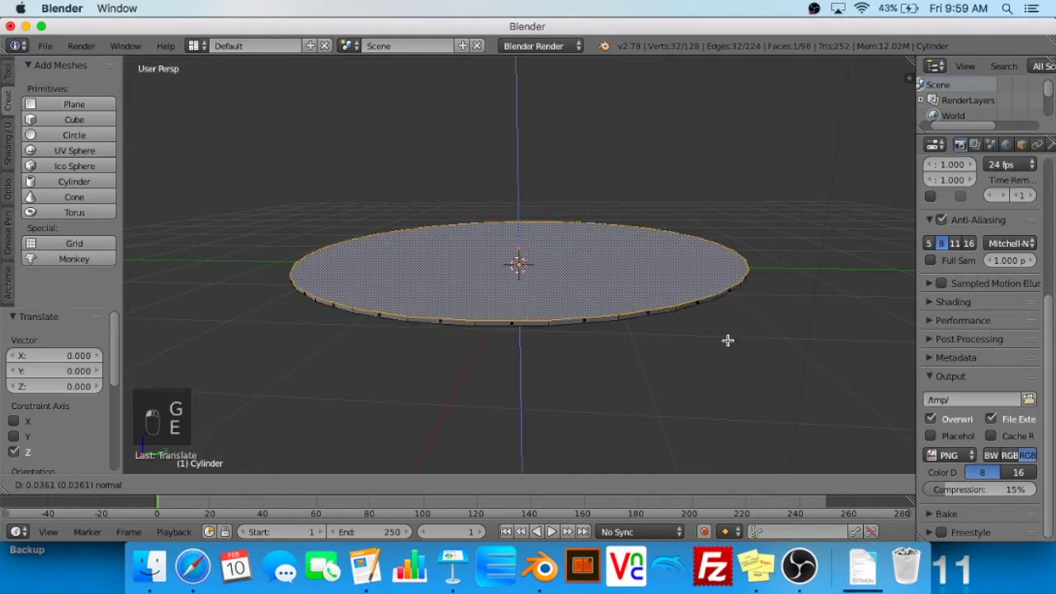
click(727, 340)
key(e)
click(721, 344)
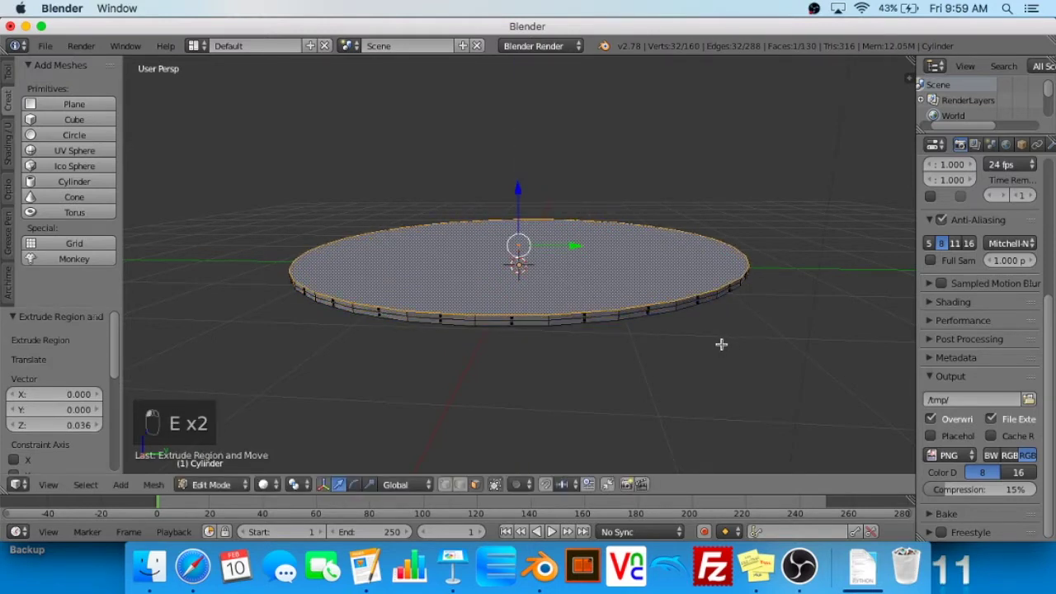
Shrink and adjust the height of the uppermost face to bevel the rim, ending with a scale of about 0.988
key(g)
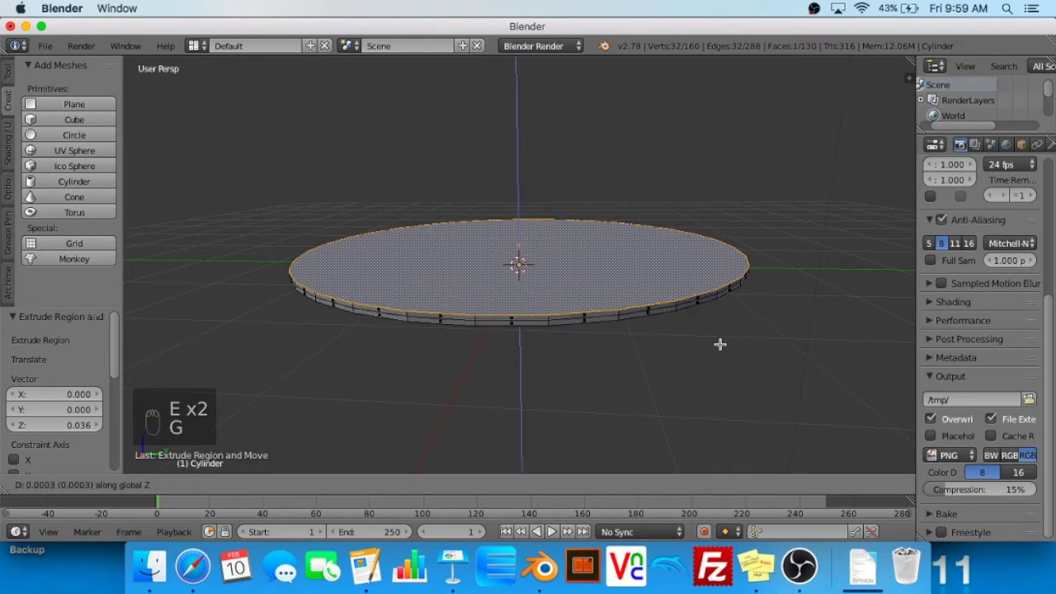
click(720, 342)
key(s)
click(719, 340)
key(g)
click(719, 341)
key(s)
click(718, 340)
Extrude the top face by about 0.009 and scale it inward to about 0.639
key(e)
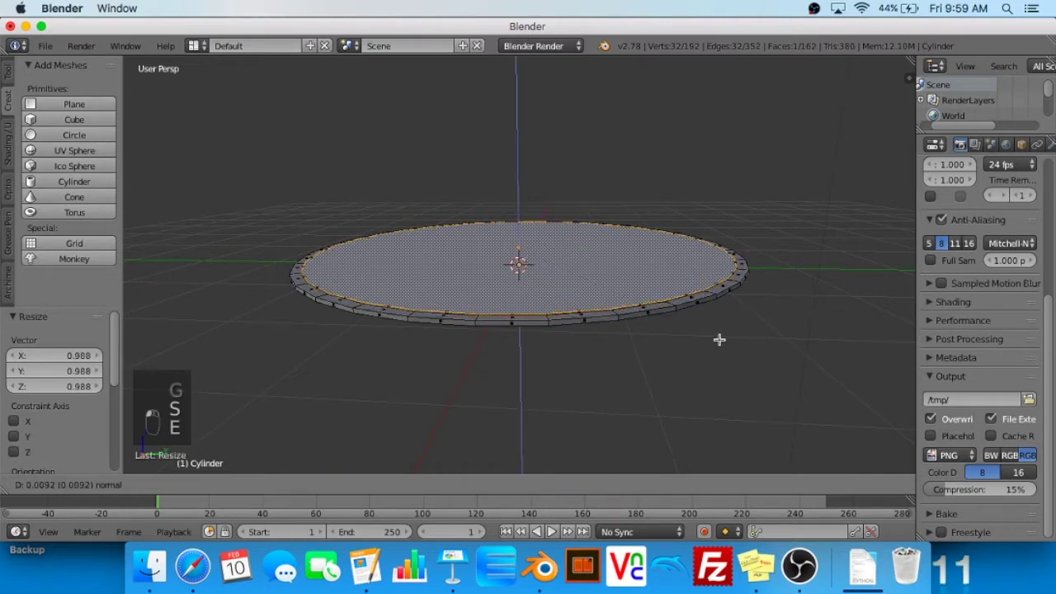
click(719, 340)
key(s)
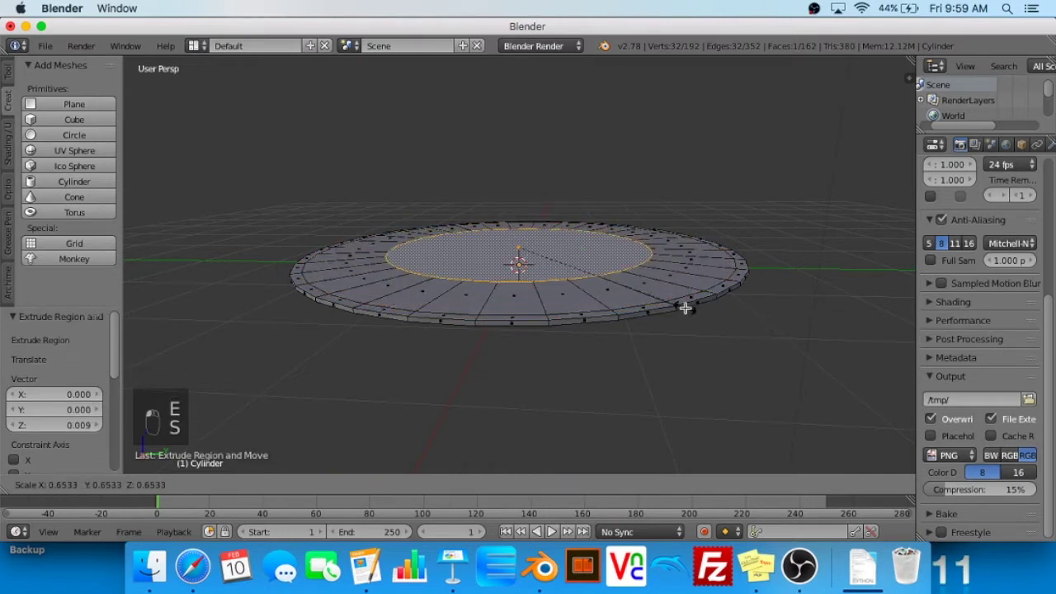
click(682, 305)
Lower the inner face slightly along Z and scale it to about 0.920
key(g)
key(z)
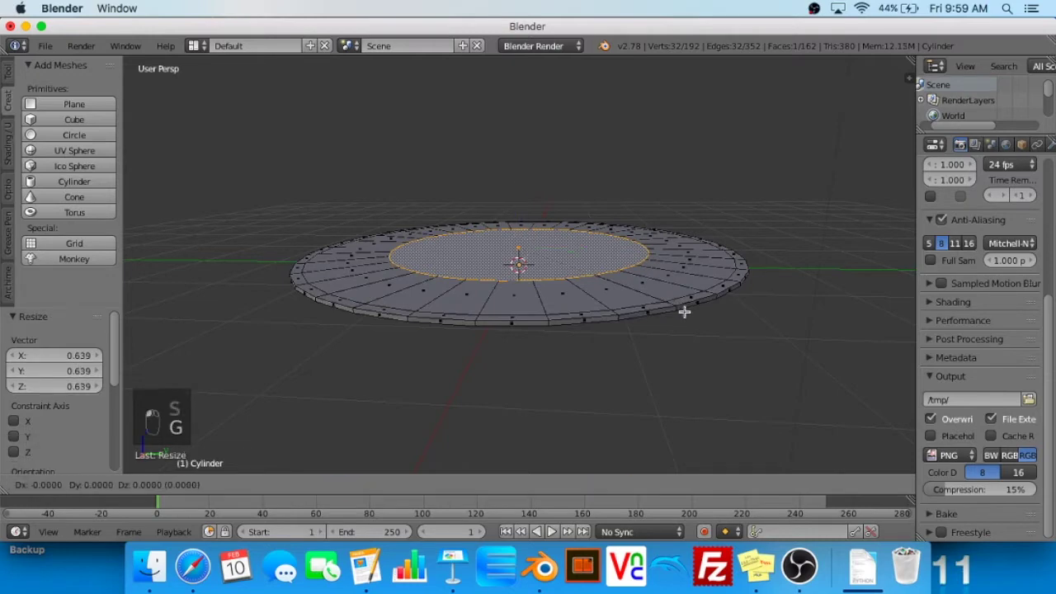
click(686, 318)
key(s)
click(754, 325)
Scale the inner face to about 0.855 and lower it along Z by about 0.029
middle_drag(754, 325, 616, 299)
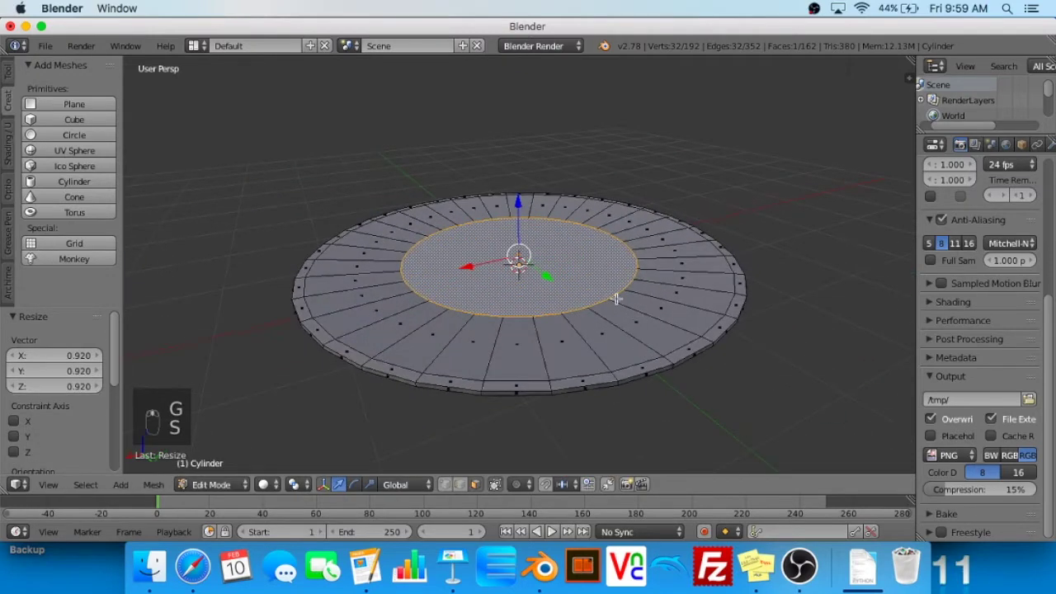
key(g)
key(z)
click(707, 292)
key(s)
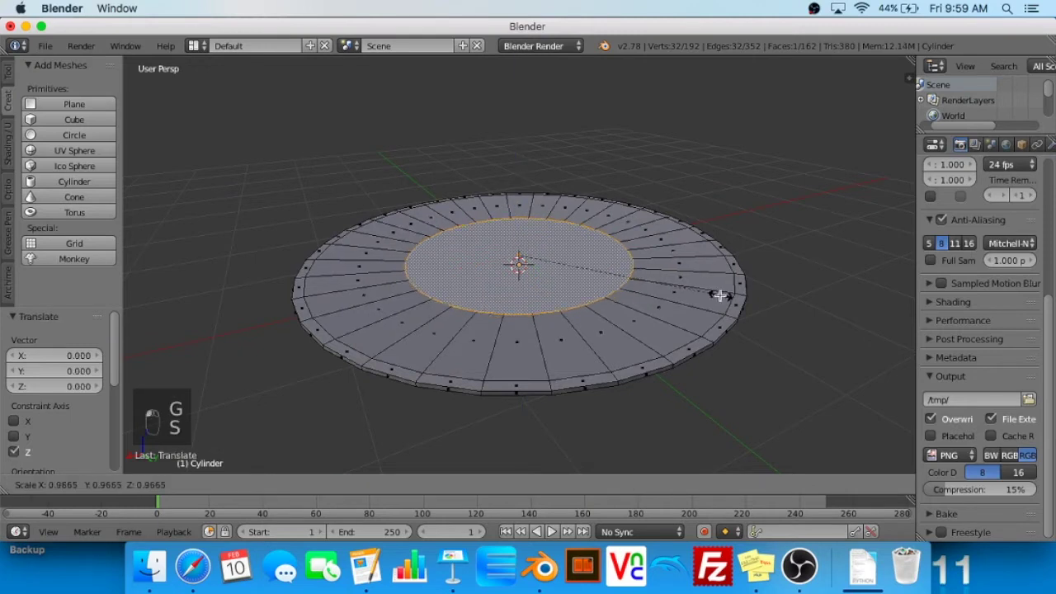
click(696, 289)
key(g)
key(z)
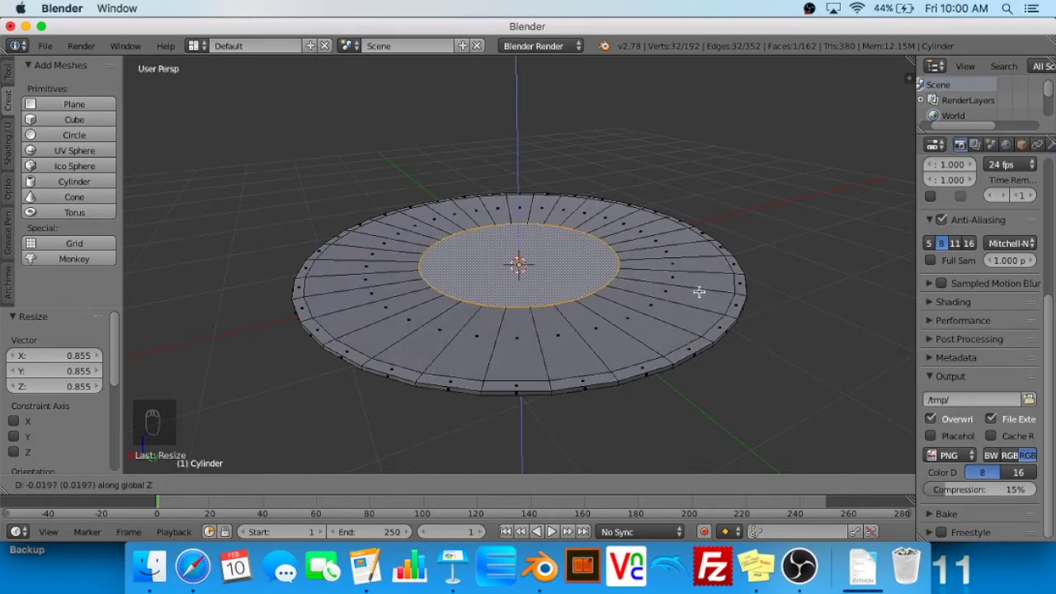
click(699, 290)
Raise the inner face along Z by about 0.009, and lower it again by the same amount
middle_drag(698, 290, 800, 242)
key(g)
key(z)
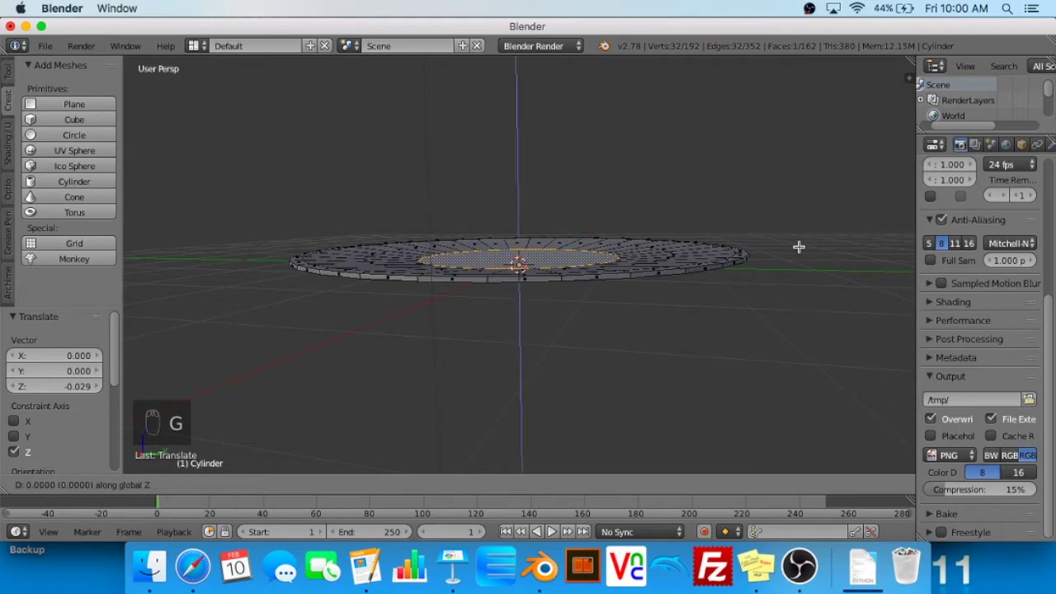
click(797, 247)
middle_drag(792, 250, 783, 266)
key(g)
key(z)
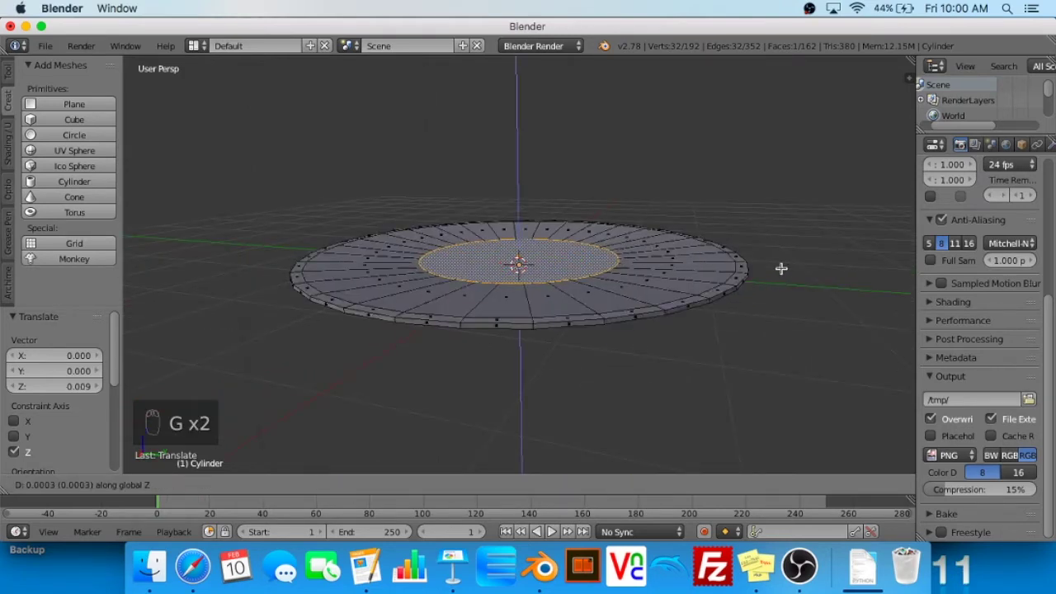
click(780, 268)
Adjust the width of the plate's central face, scaling it by about 0.876 and back out by about 1.223
key(s)
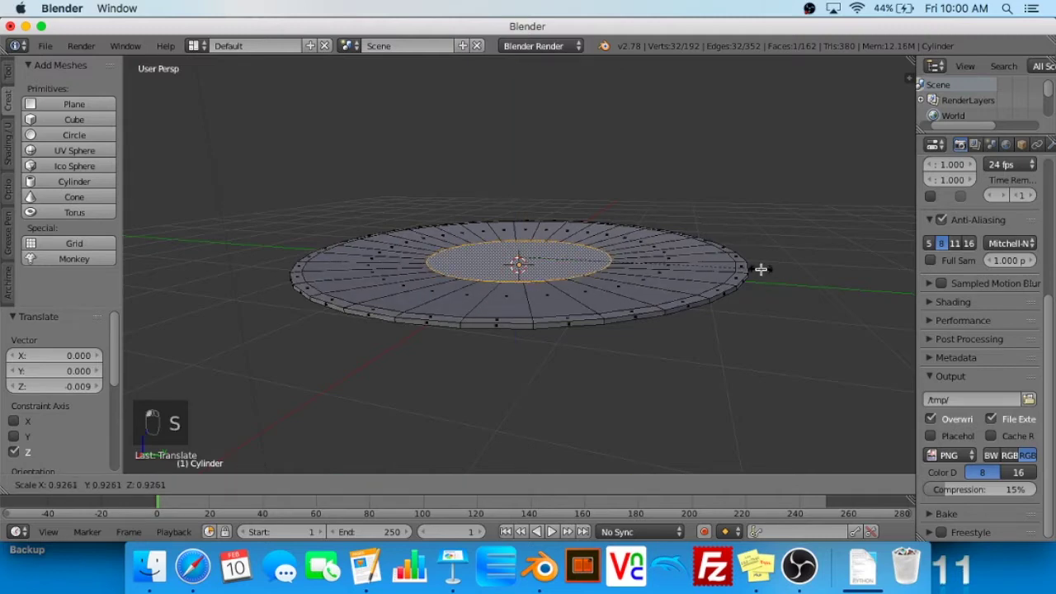
click(746, 269)
middle_drag(745, 272, 668, 325)
key(s)
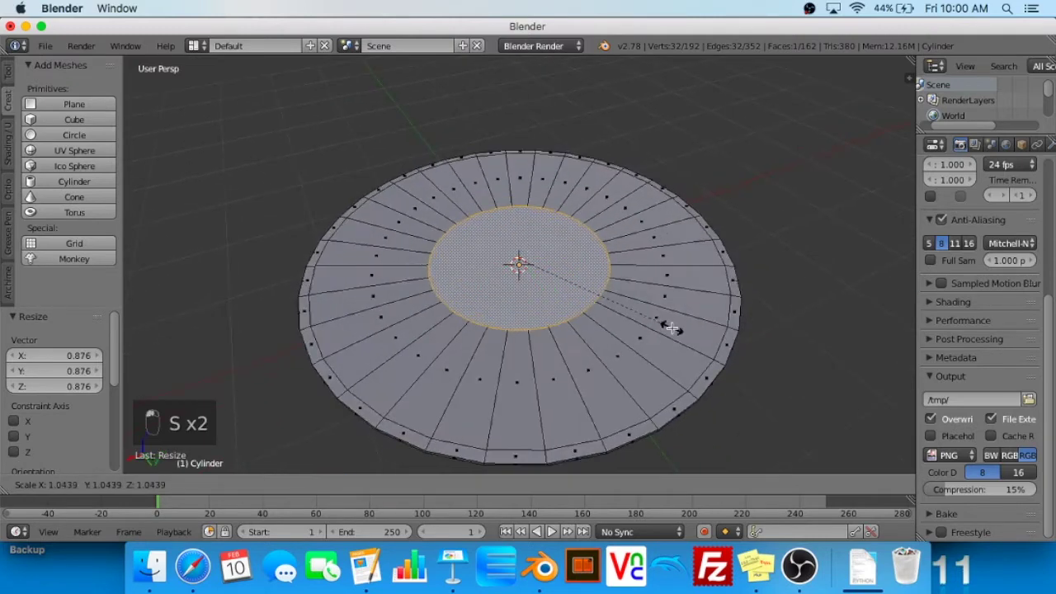
click(702, 326)
middle_drag(702, 326, 780, 253)
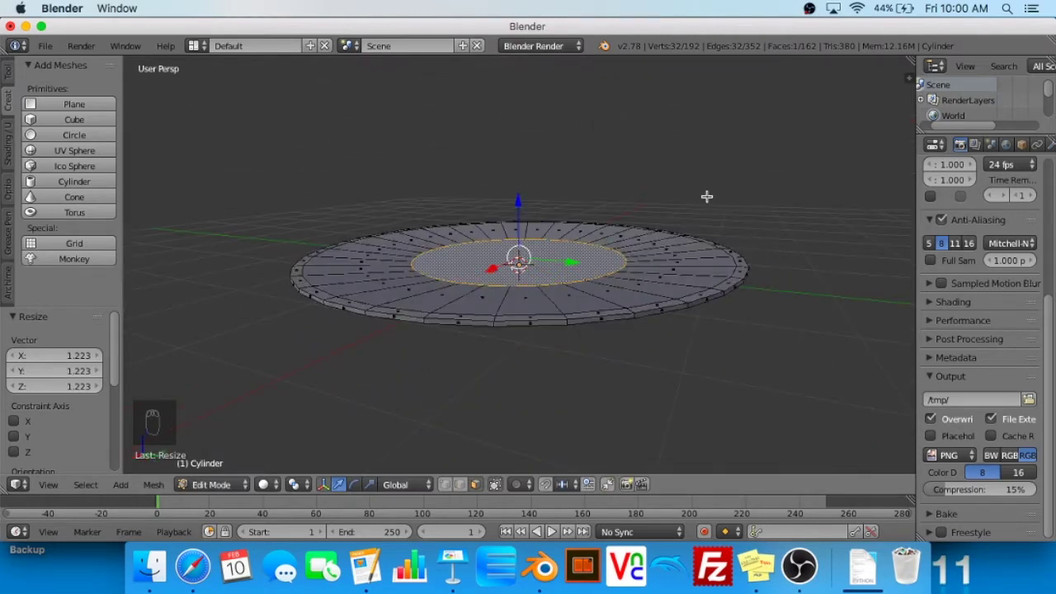
Try extruding the central face down by about 0.028 and scaling it to about 0.989, and undo both operations
key(e)
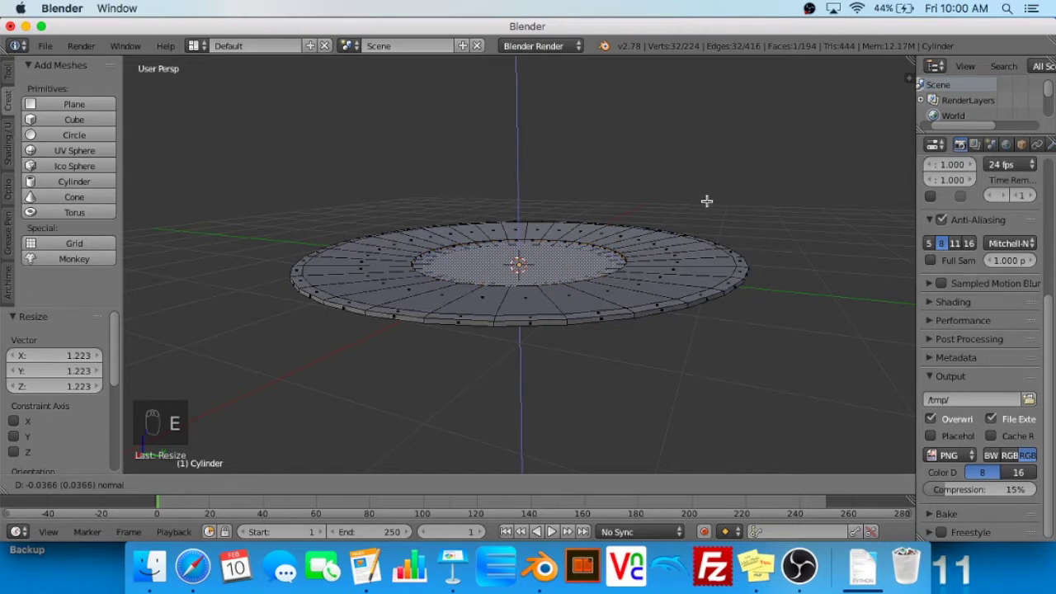
click(707, 201)
key(s)
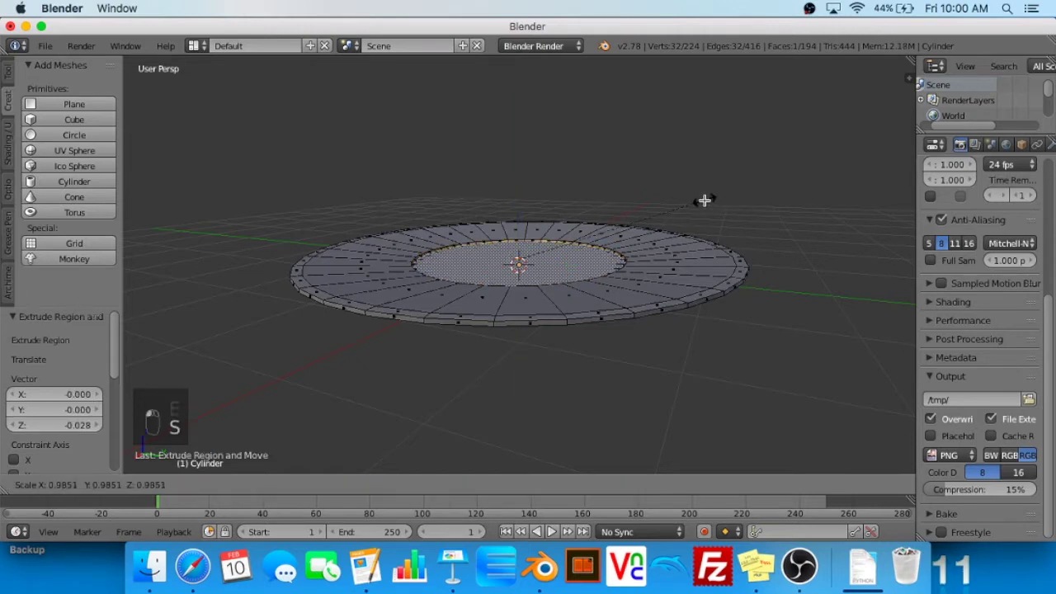
click(705, 201)
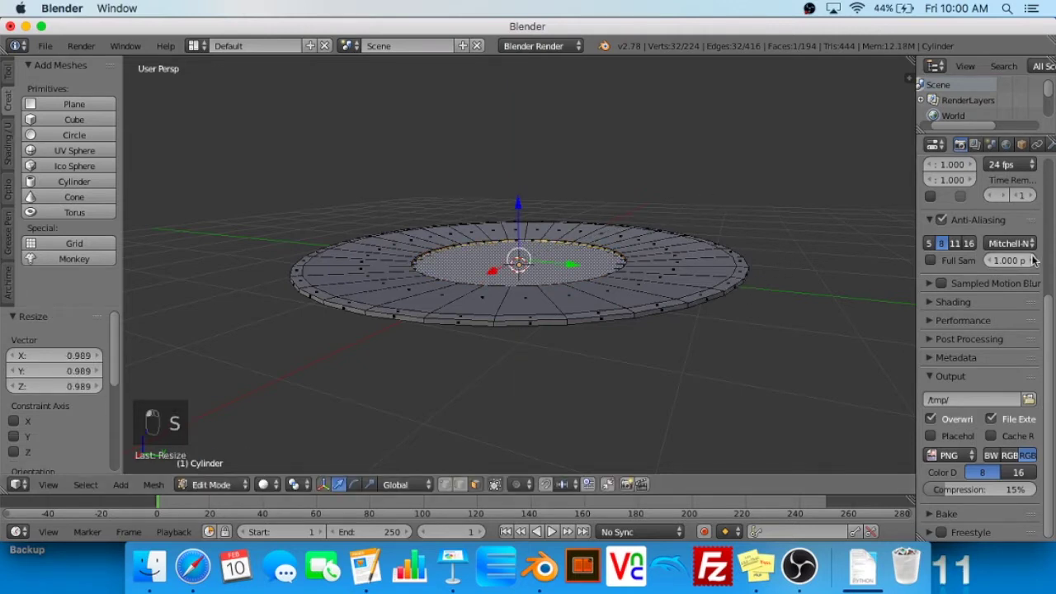
key(super+z)
key(super+z)
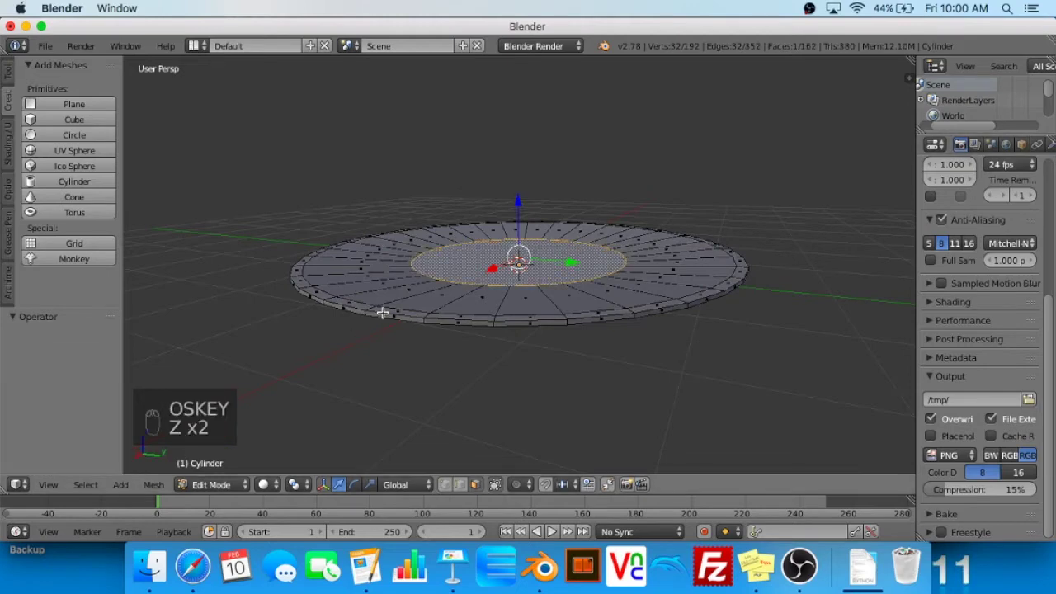
Raise the plate's central face along Z by about 0.009
key(g)
key(z)
click(559, 321)
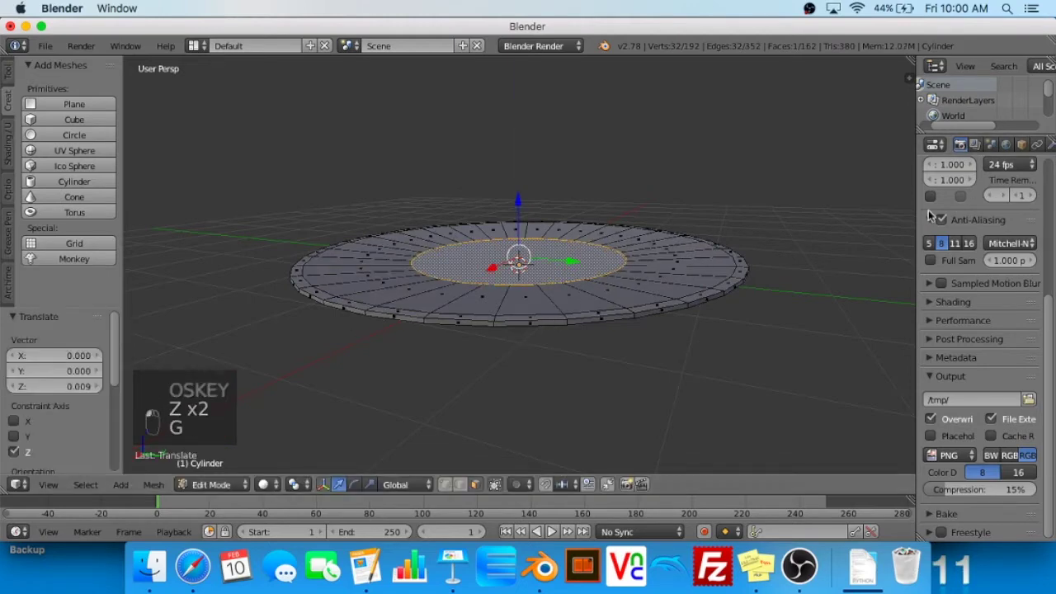
middle_drag(745, 278, 746, 326)
scroll(1026, 149, down, 2)
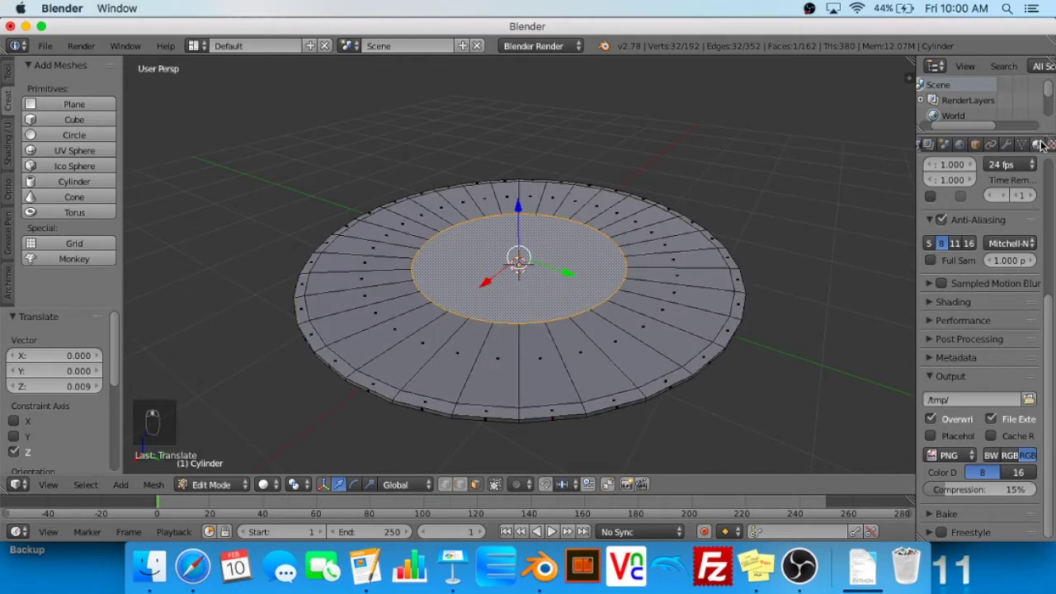
Add a Subdivision Surface modifier to the plate
click(1021, 145)
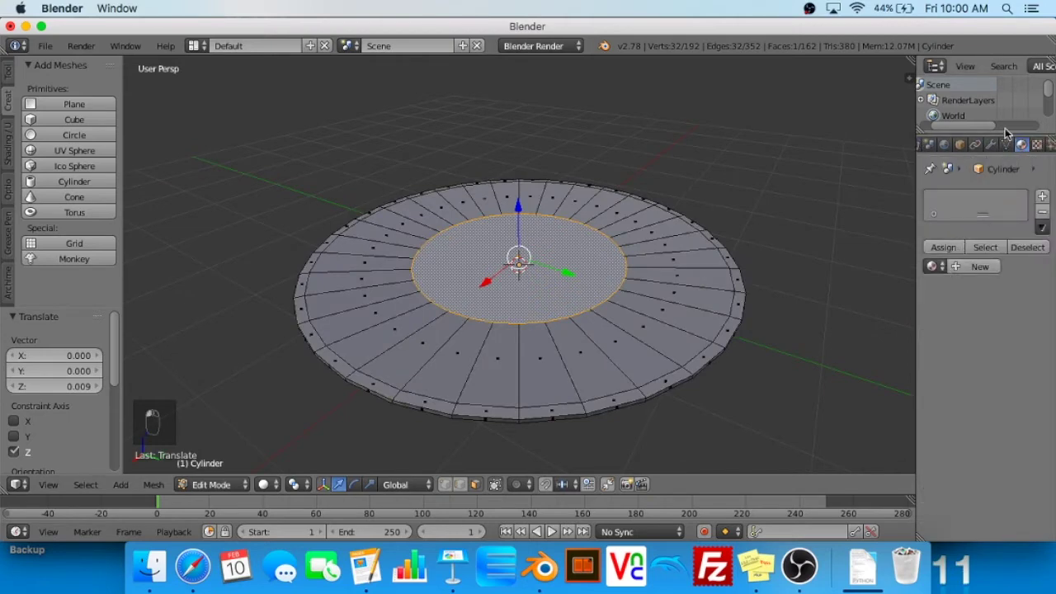
click(991, 145)
click(967, 198)
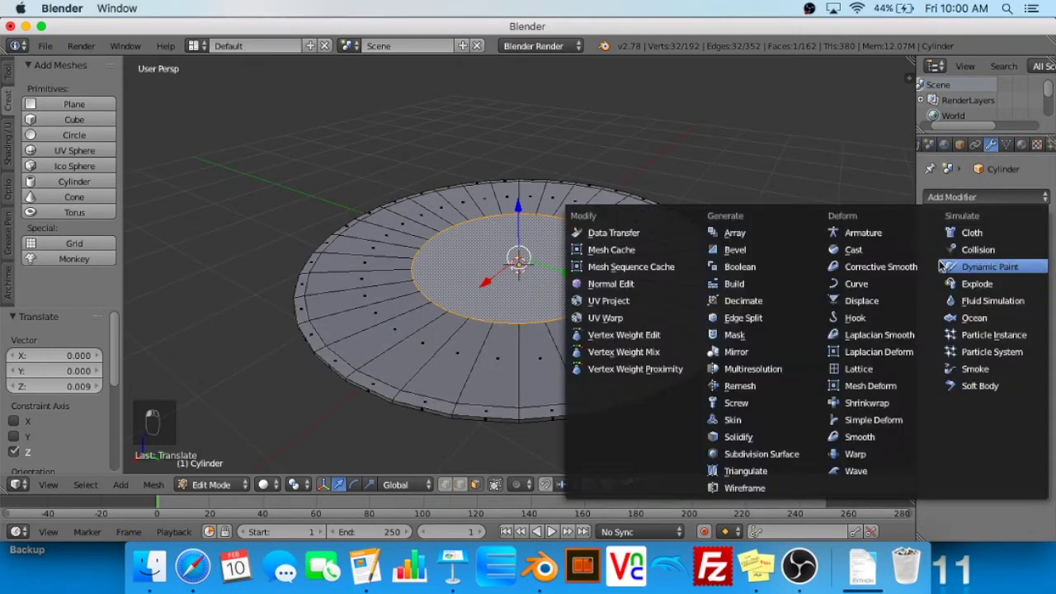
click(747, 454)
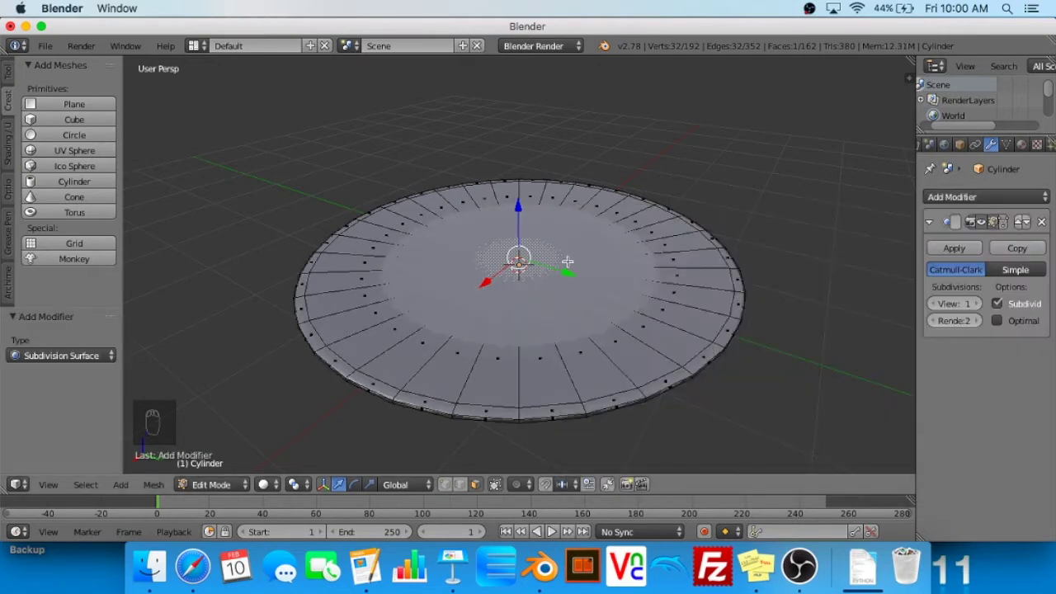
Raise the plate's central face along Z by about 0.091
middle_drag(713, 259, 660, 234)
key(g)
key(z)
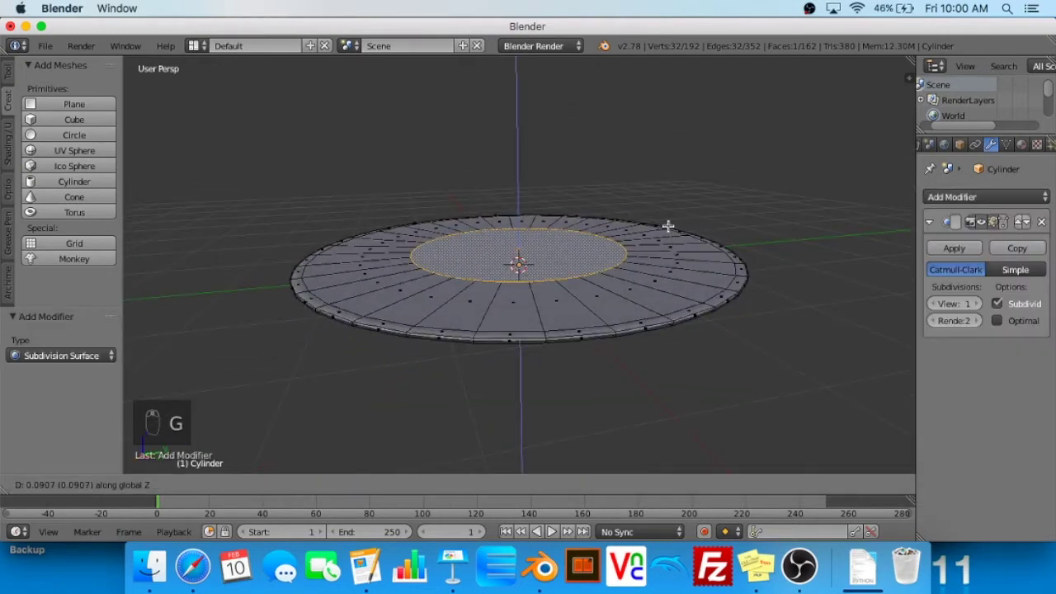
click(669, 228)
middle_drag(663, 272, 605, 250)
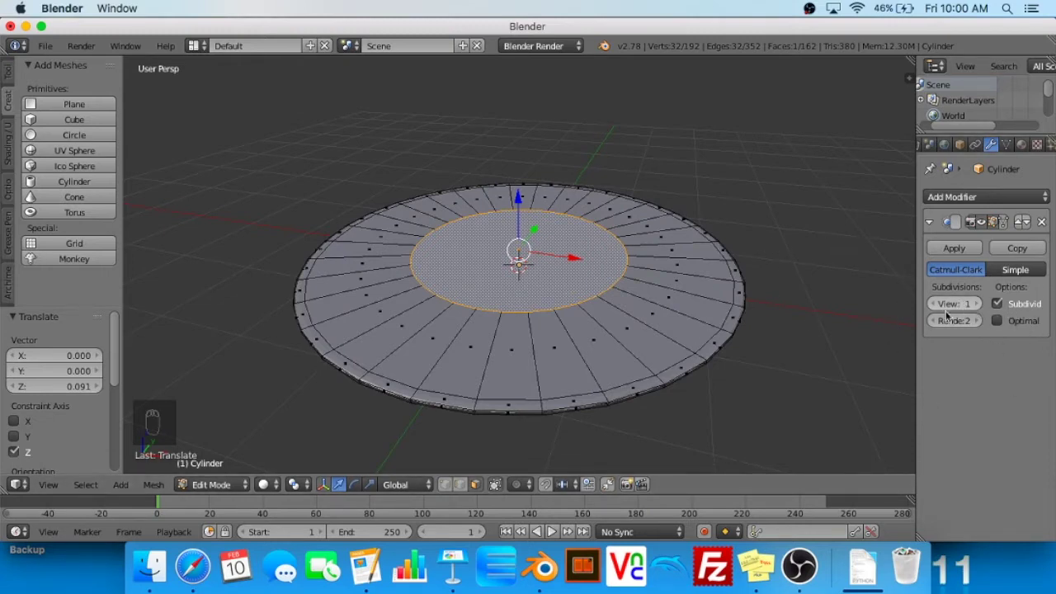
Lower the plate's central face along Z by about 0.010
middle_drag(686, 264, 825, 251)
scroll(584, 264, down, 1)
scroll(577, 259, up, 4)
scroll(648, 257, down, 3)
key(g)
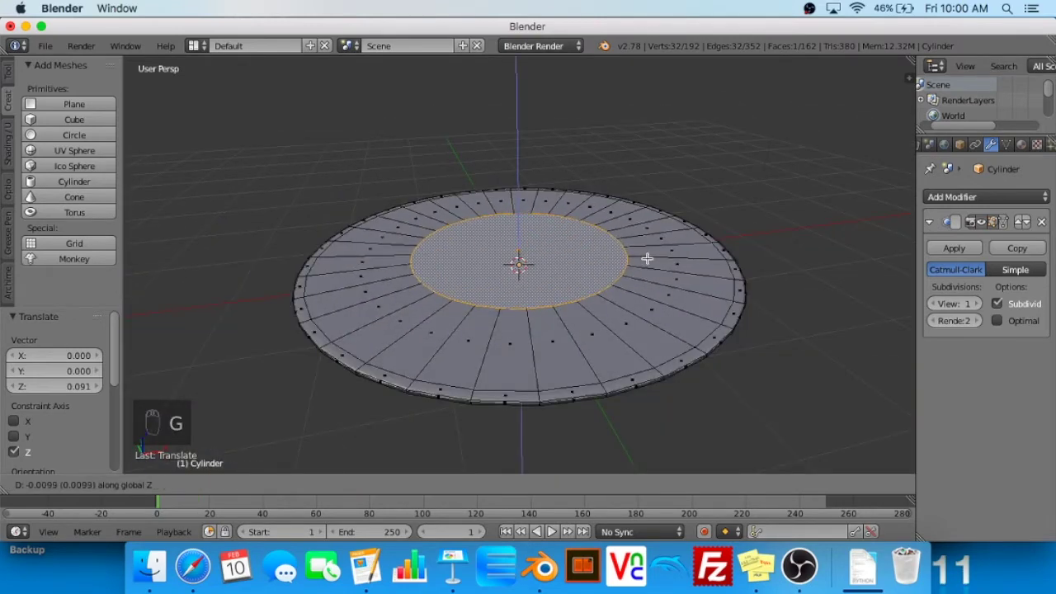
click(647, 257)
Try circle-selecting the side faces of the plate's foot from below in wireframe display
middle_drag(647, 257, 649, 212)
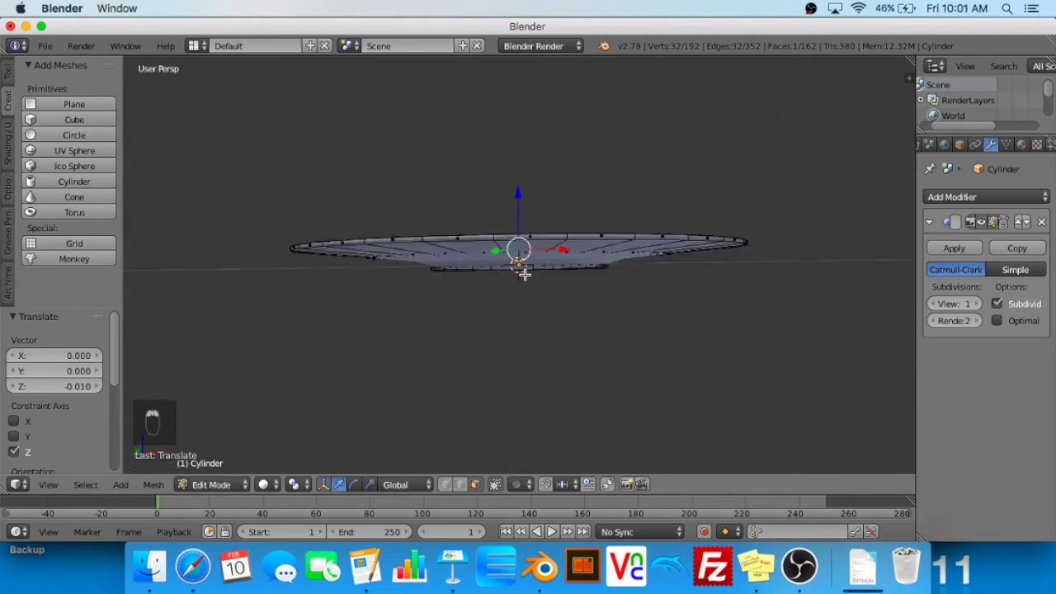
right_click(541, 262)
scroll(594, 289, up, 5)
key(z)
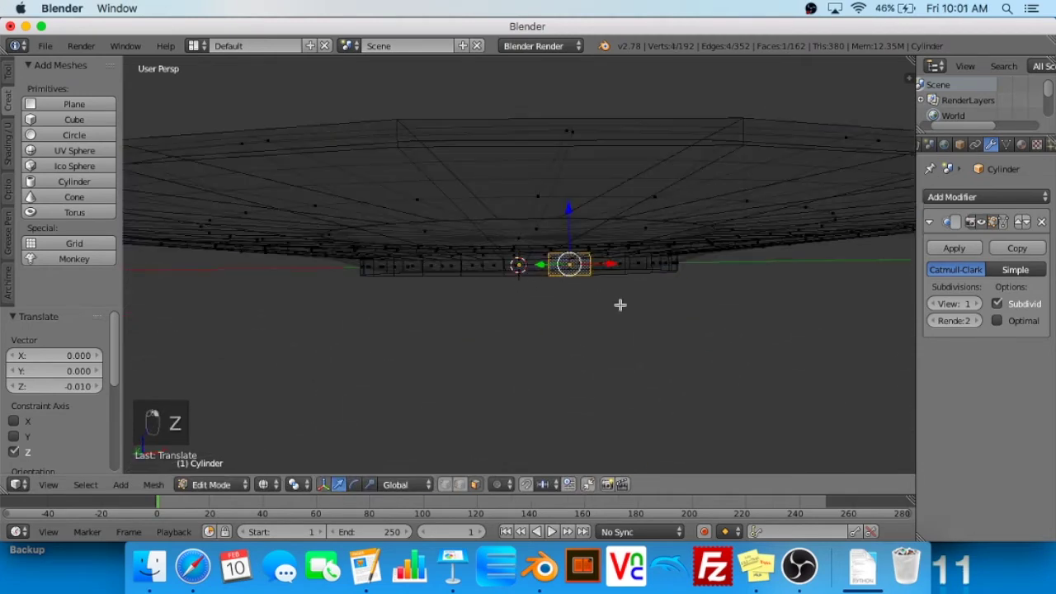
middle_drag(666, 283, 675, 289)
middle_drag(684, 287, 686, 284)
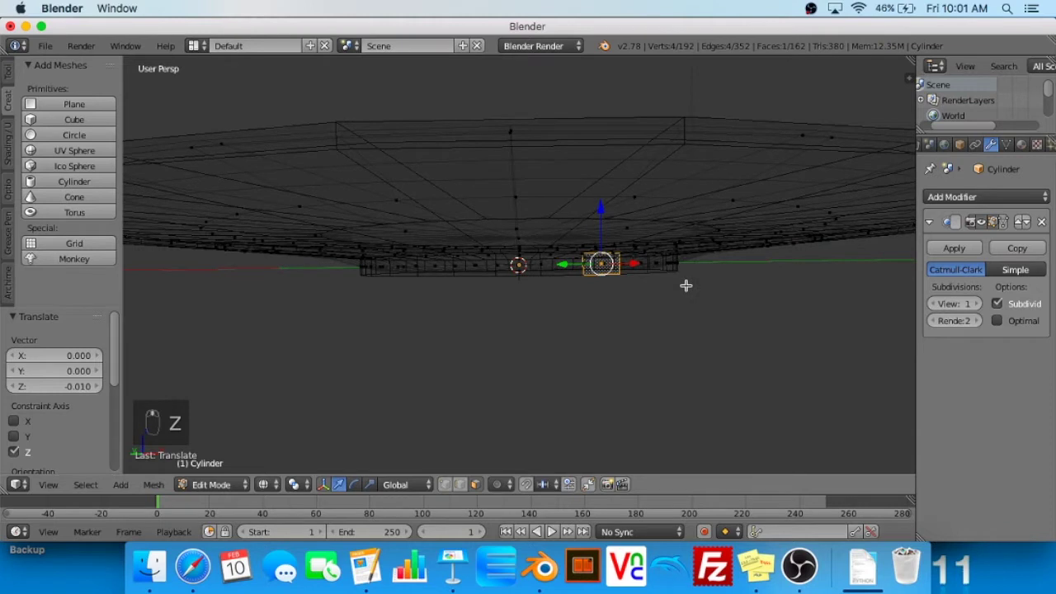
key(c)
drag(666, 278, 505, 276)
right_click(504, 283)
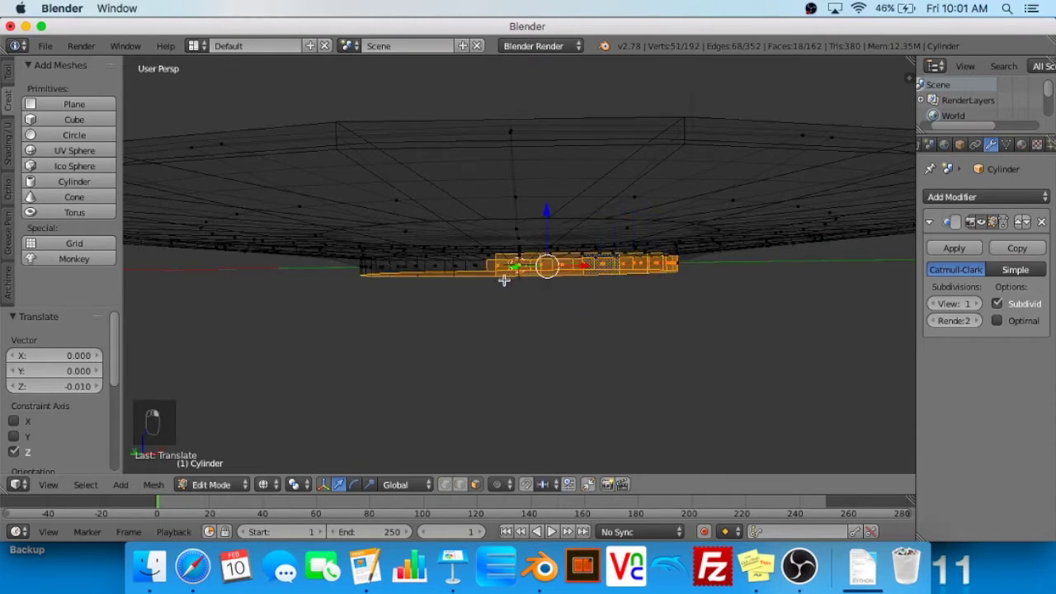
Switch the viewport to the right orthographic view and select a single side face of the plate's foot
click(47, 488)
click(105, 355)
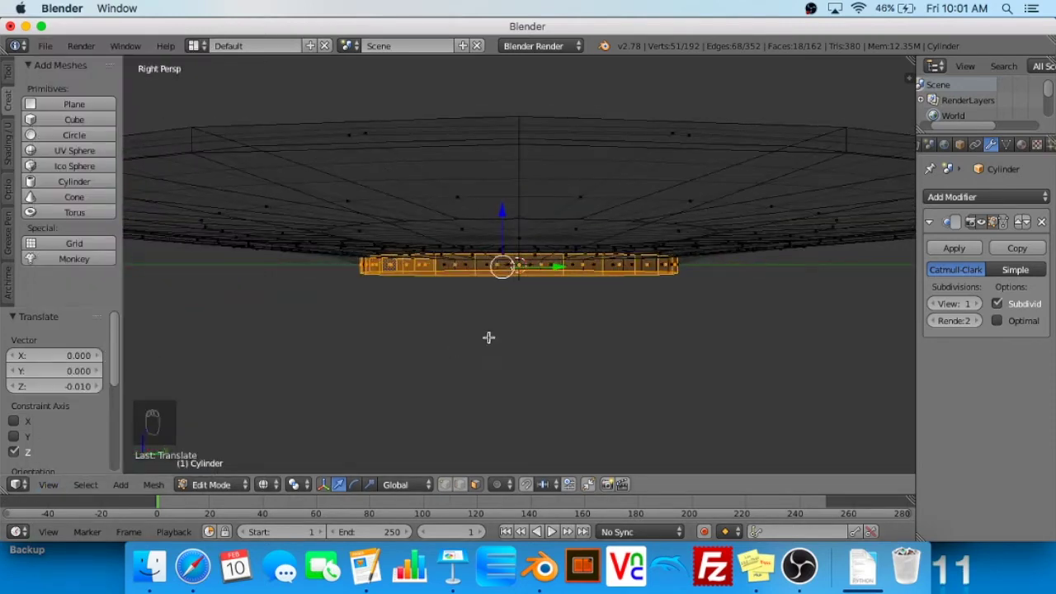
click(49, 484)
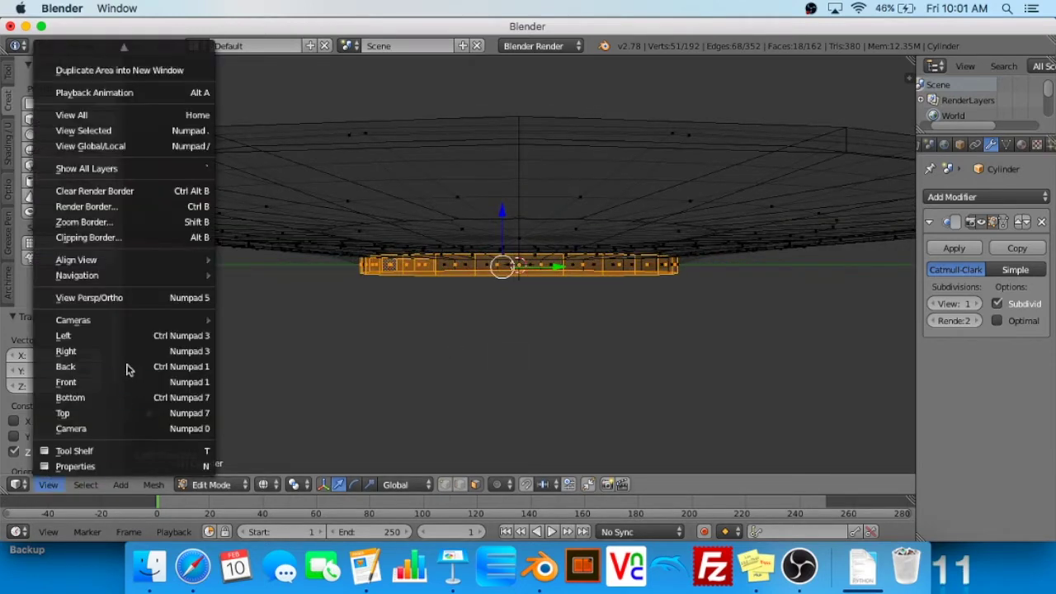
click(125, 299)
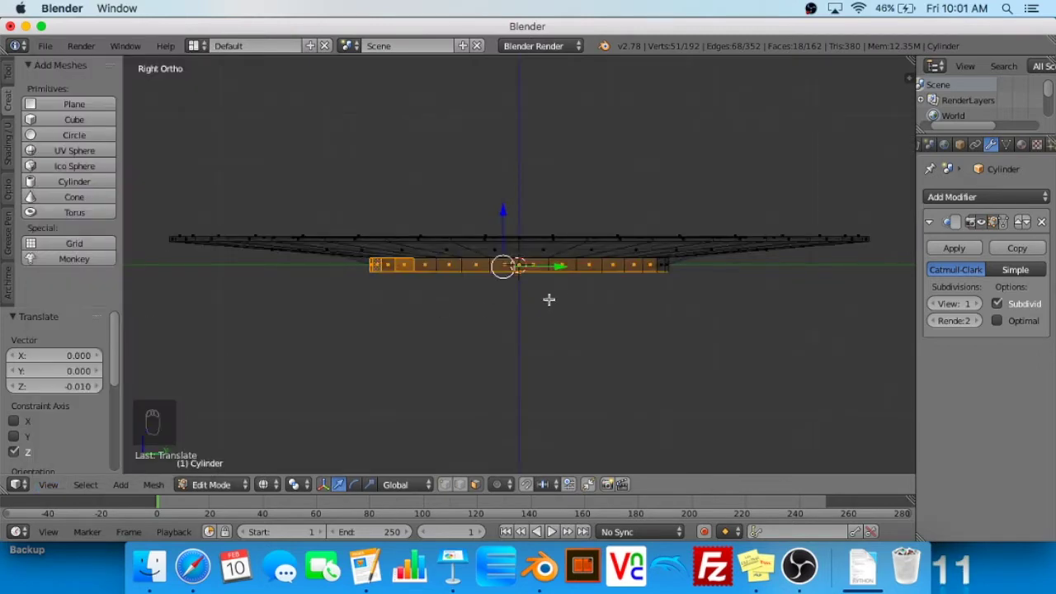
right_click(544, 270)
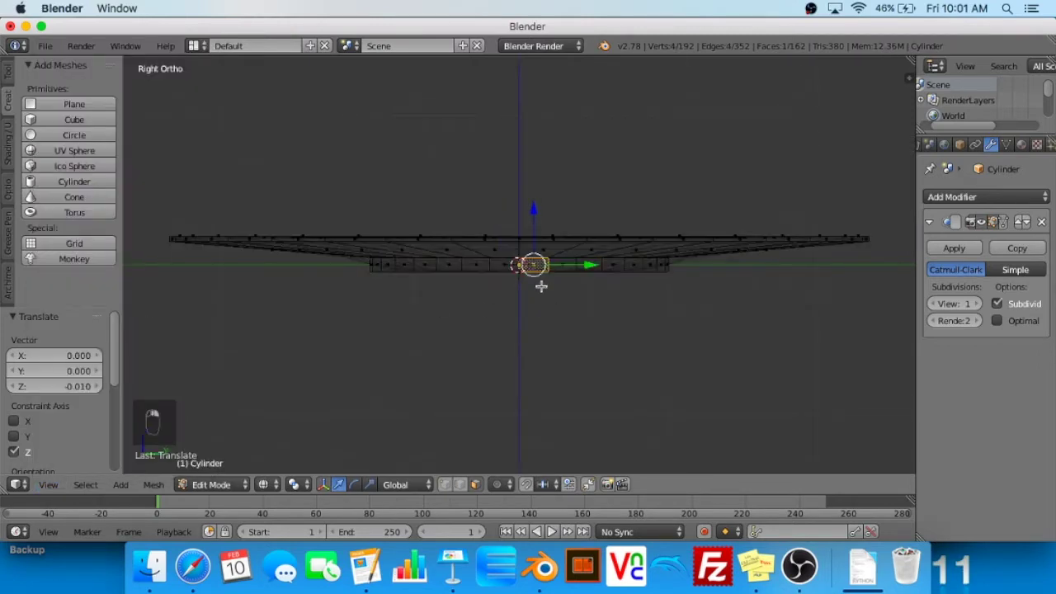
scroll(542, 287, up, 7)
scroll(473, 292, down, 2)
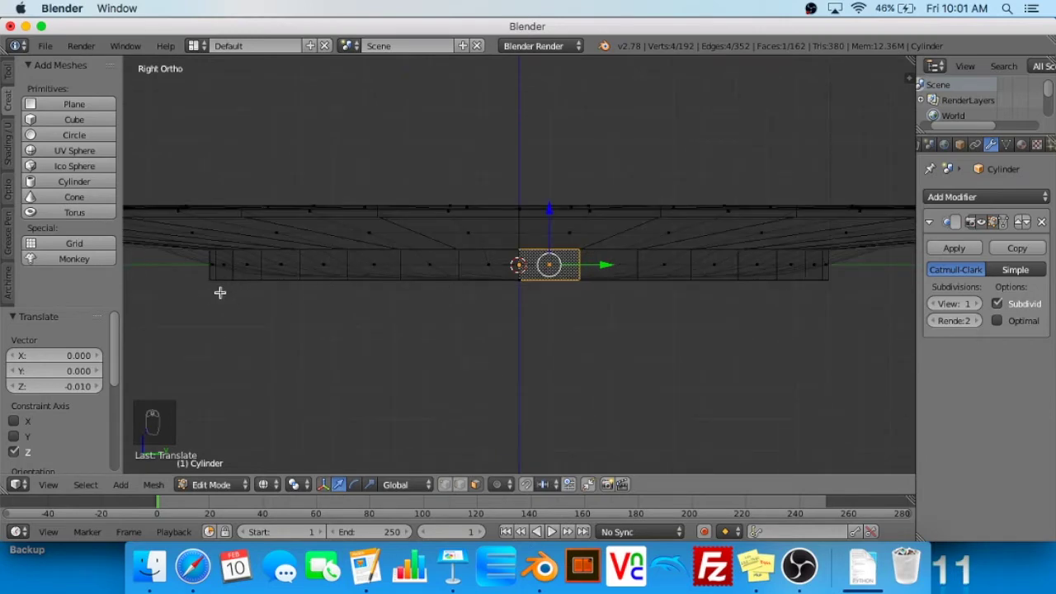
key(c)
key(Escape)
Return to solid display and raise the plate's central face along Z by about 0.290
middle_drag(240, 293, 505, 379)
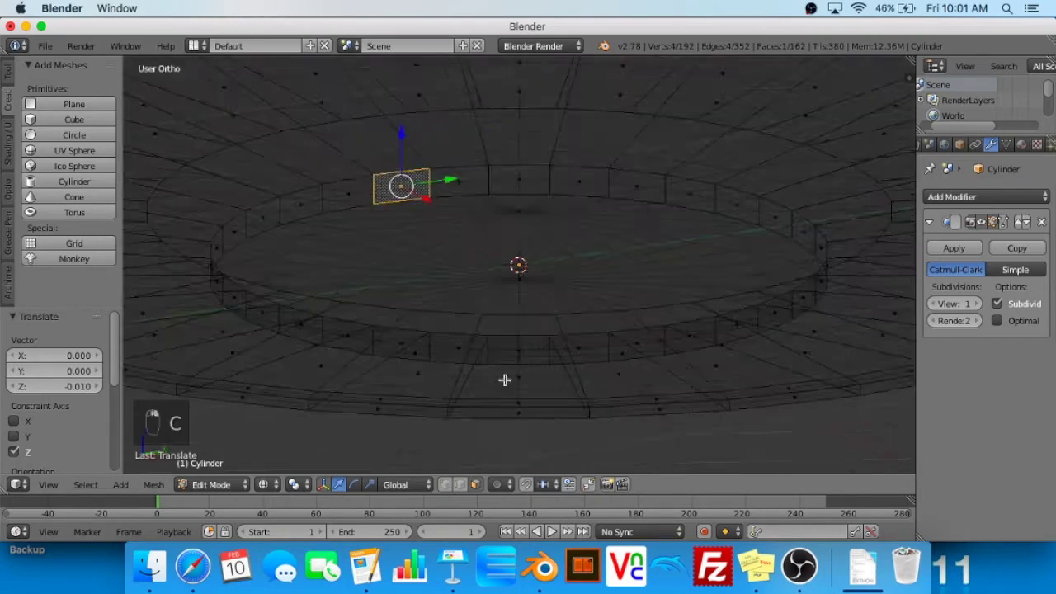
key(z)
right_click(520, 212)
key(g)
key(z)
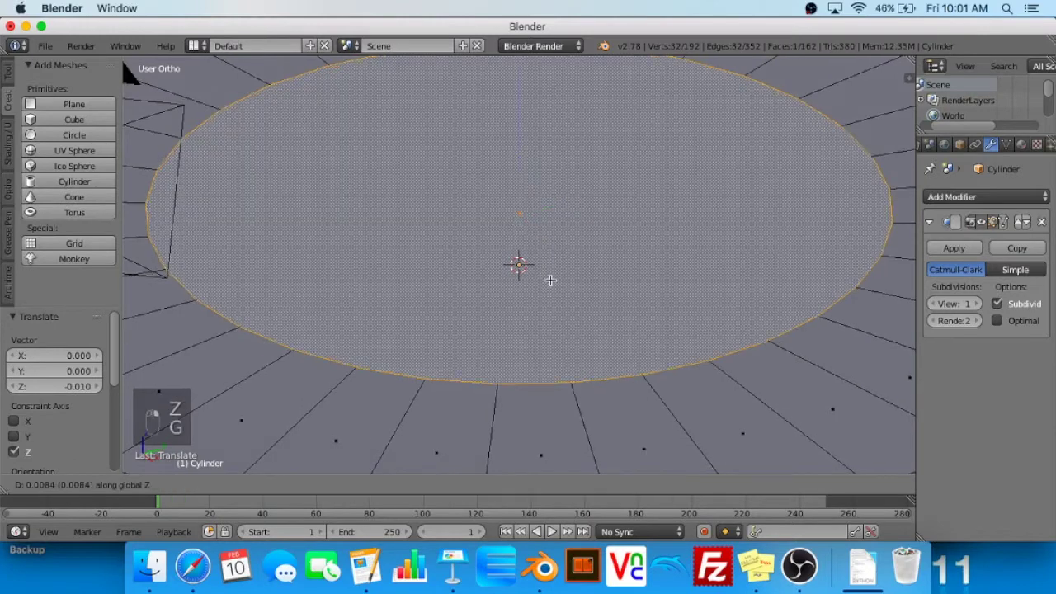
click(573, 205)
scroll(573, 206, up, 10)
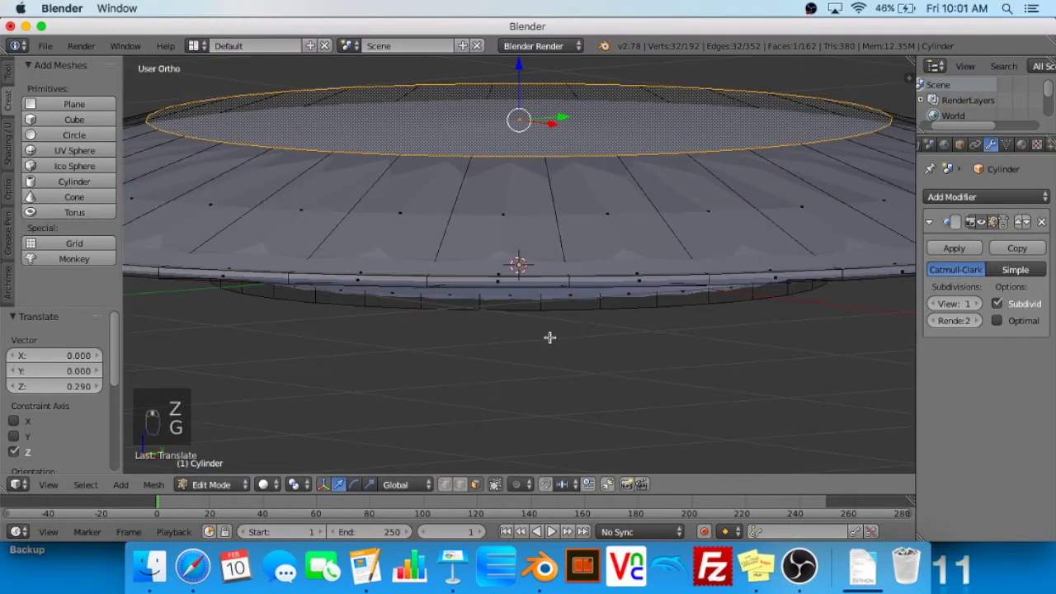
Circle-select all the foot's faces beneath the plate in wireframe from the right orthographic view
click(48, 484)
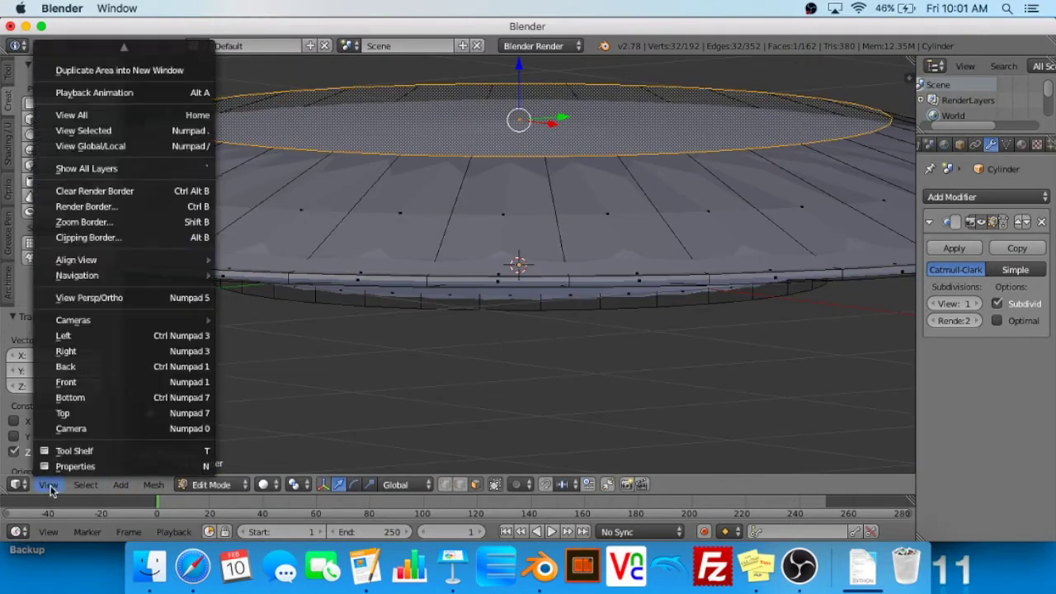
click(105, 352)
key(z)
key(z)
key(z)
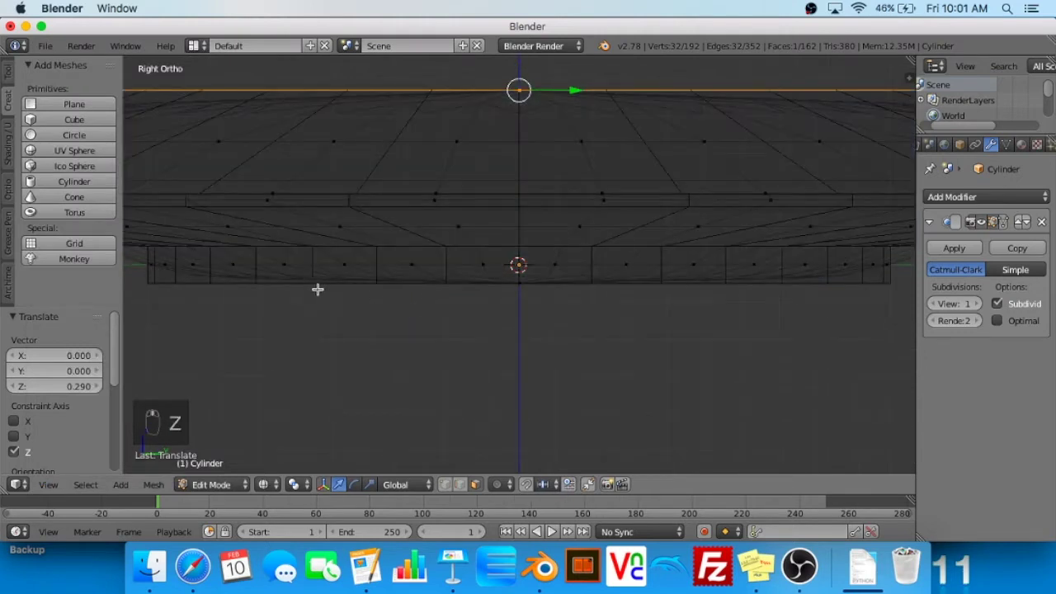
right_click(254, 283)
key(c)
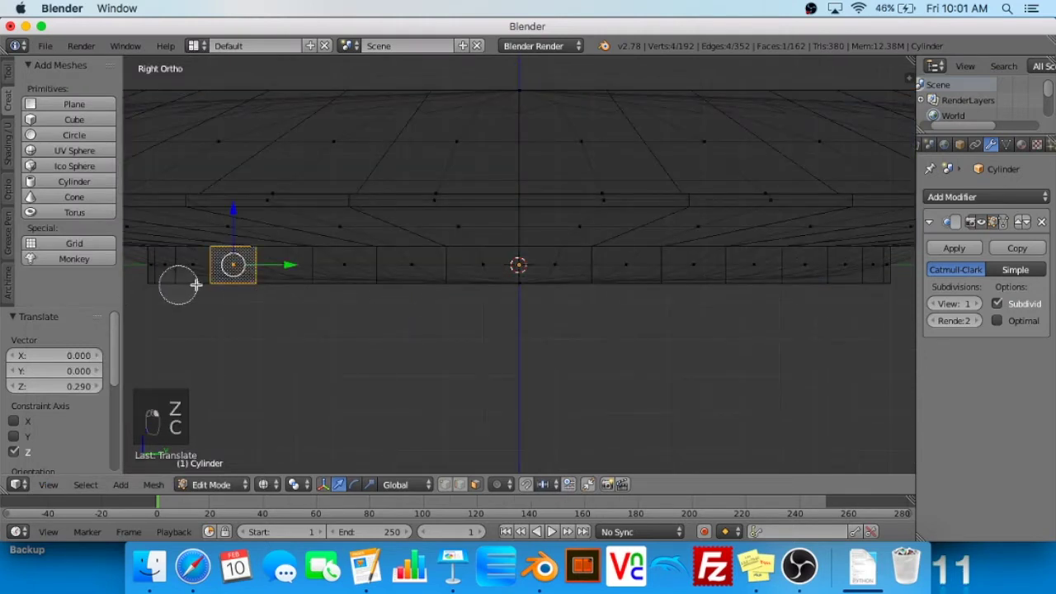
drag(160, 276, 873, 267)
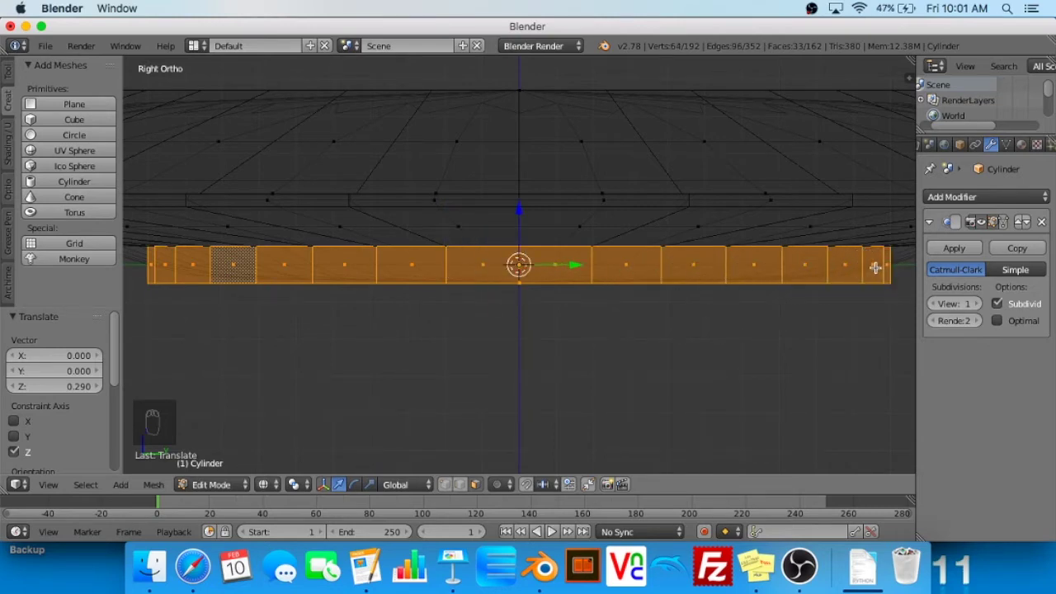
Lower the selected foot faces along Z by about 0.014 in solid display
scroll(872, 264, down, 2)
mouse_move(872, 264)
middle_down()
mouse_move(867, 247)
mouse_move(789, 240)
mouse_move(663, 306)
mouse_move(700, 327)
middle_up()
key(z)
scroll(700, 321, up, 1)
scroll(708, 306, down, 3)
key(b)
key(Escape)
key(g)
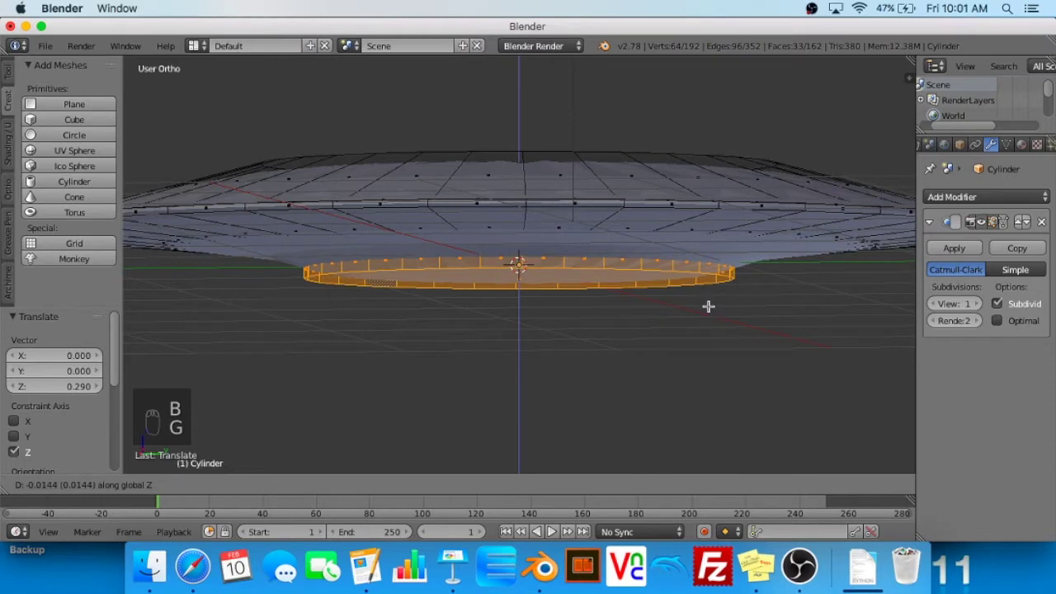
click(707, 307)
Undo the last change and move the foot faces down along Z by about 0.007
middle_drag(707, 307, 627, 174)
right_click(535, 169)
key(super+z)
key(g)
key(z)
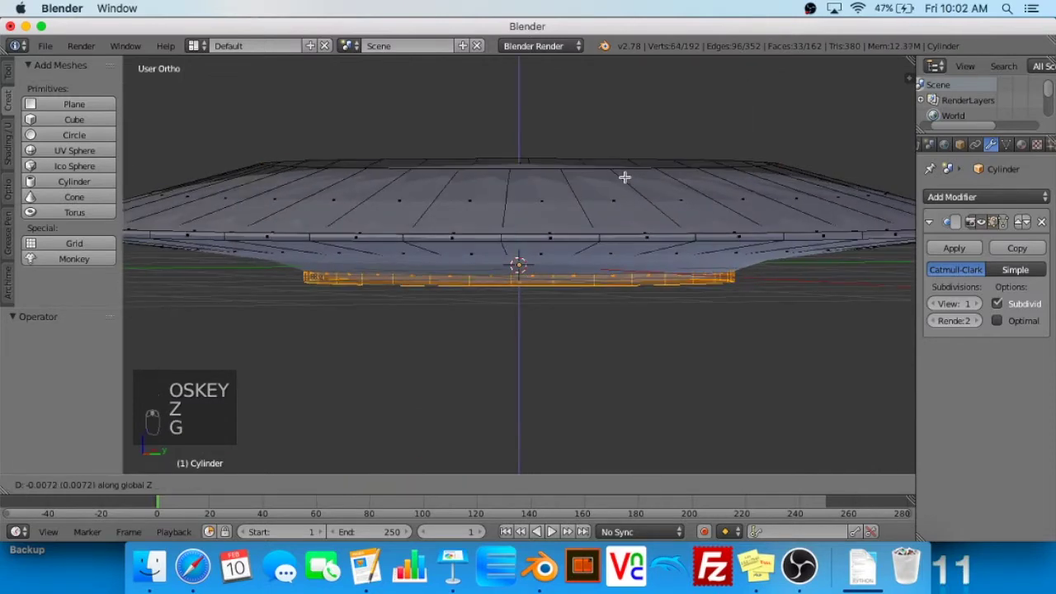
click(625, 176)
Select the plate's central face and lower it along Z by about 0.286 into the rim
middle_drag(623, 176, 604, 196)
right_click(599, 171)
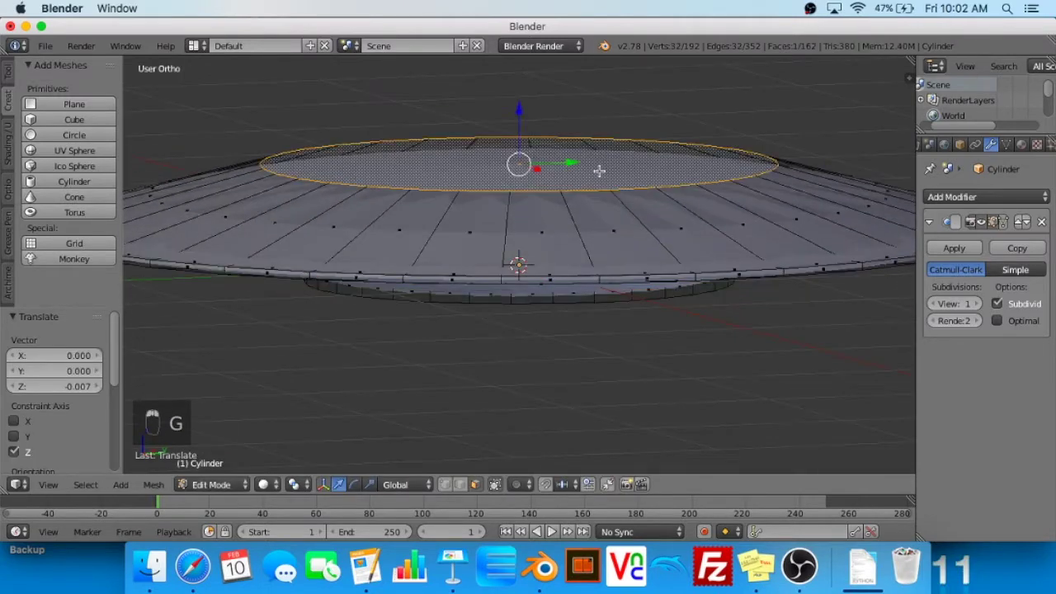
key(g)
key(z)
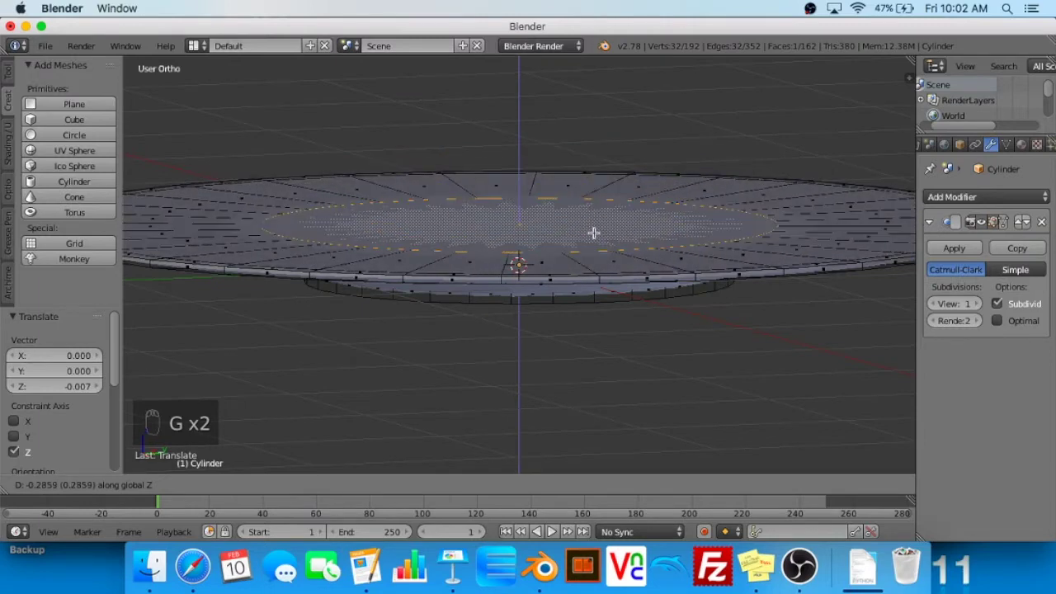
click(611, 230)
Shrink the central face twice, the second time to about 0.915, and lower it along Z by about 0.004
key(s)
click(627, 229)
key(s)
click(635, 231)
key(g)
key(z)
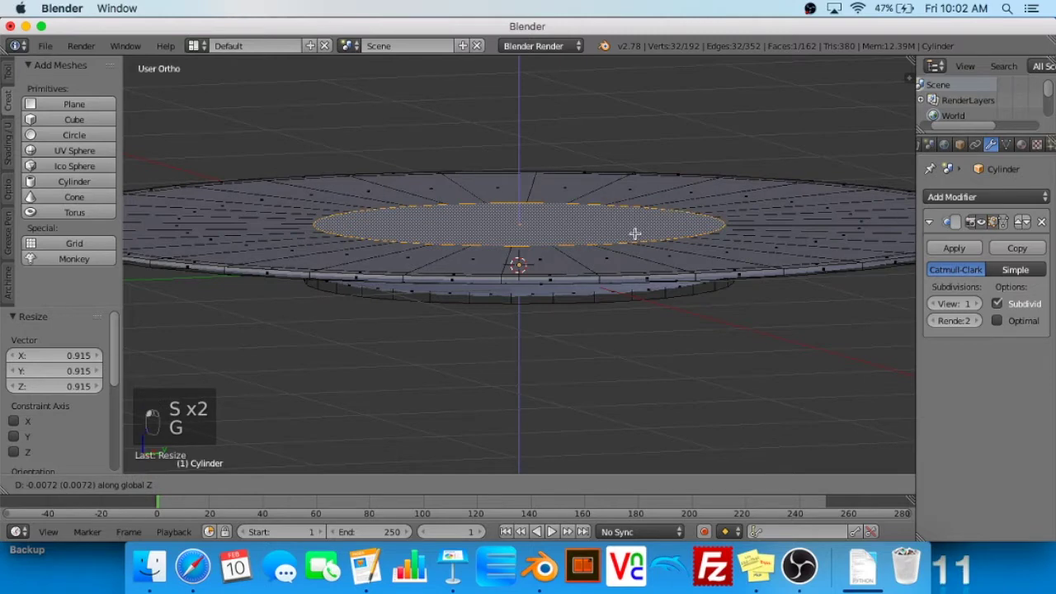
click(635, 232)
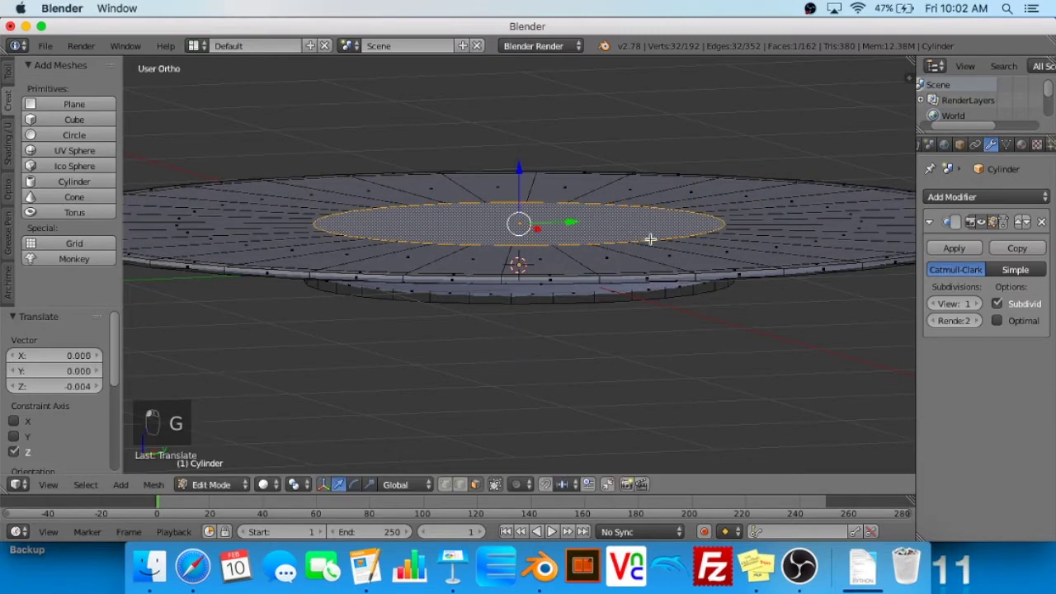
Extrude the central face downward by about 0.016
middle_drag(650, 237, 636, 278)
key(e)
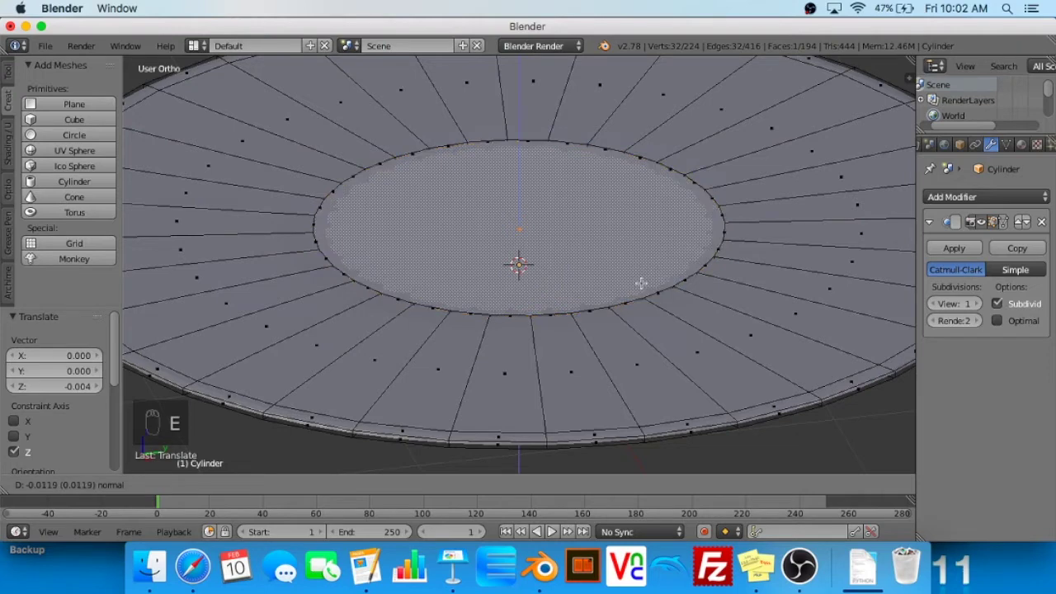
click(641, 284)
middle_drag(636, 286, 687, 261)
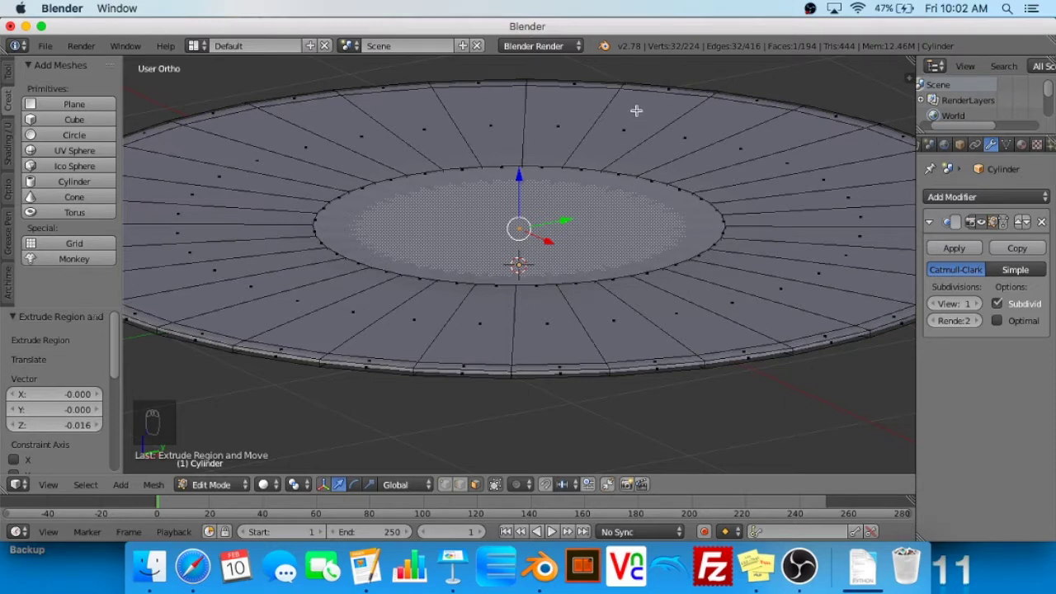
Extrude the central face in place, scale it to about 0.985, and lower it along Z by about 0.004
middle_drag(657, 169, 764, 196)
key(e)
right_click(802, 201)
key(s)
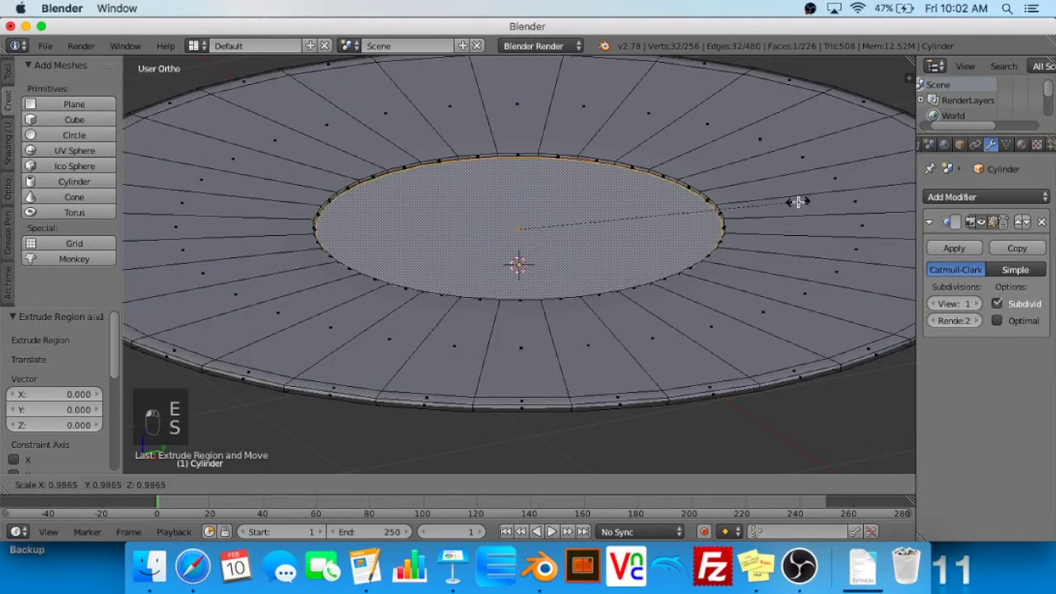
click(797, 206)
key(g)
key(z)
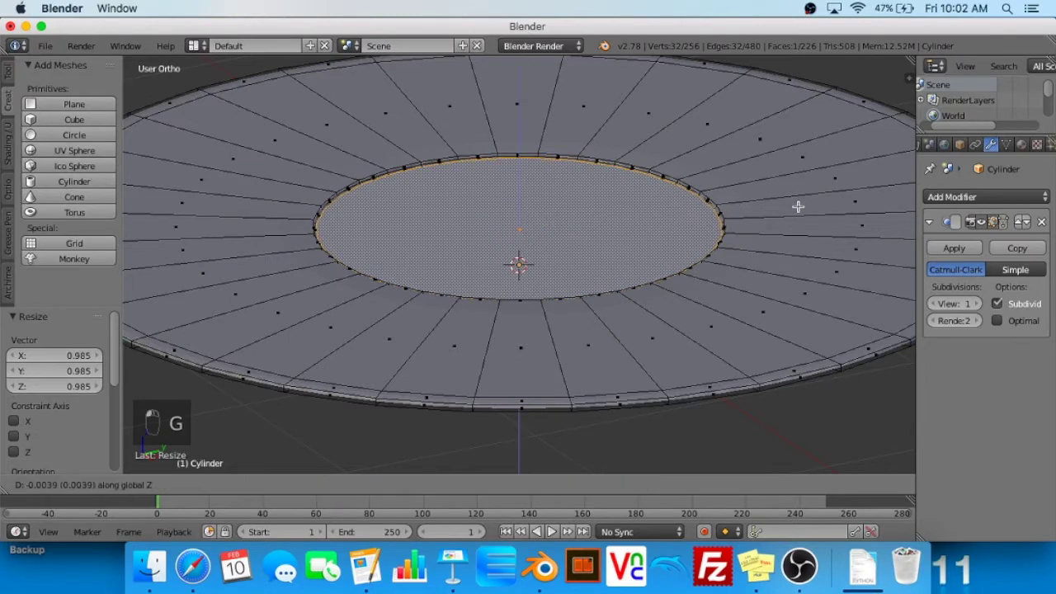
click(798, 206)
Return the plate to Object Mode in solid display
middle_drag(785, 210, 302, 243)
key(z)
key(z)
key(Tab)
scroll(446, 227, down, 5)
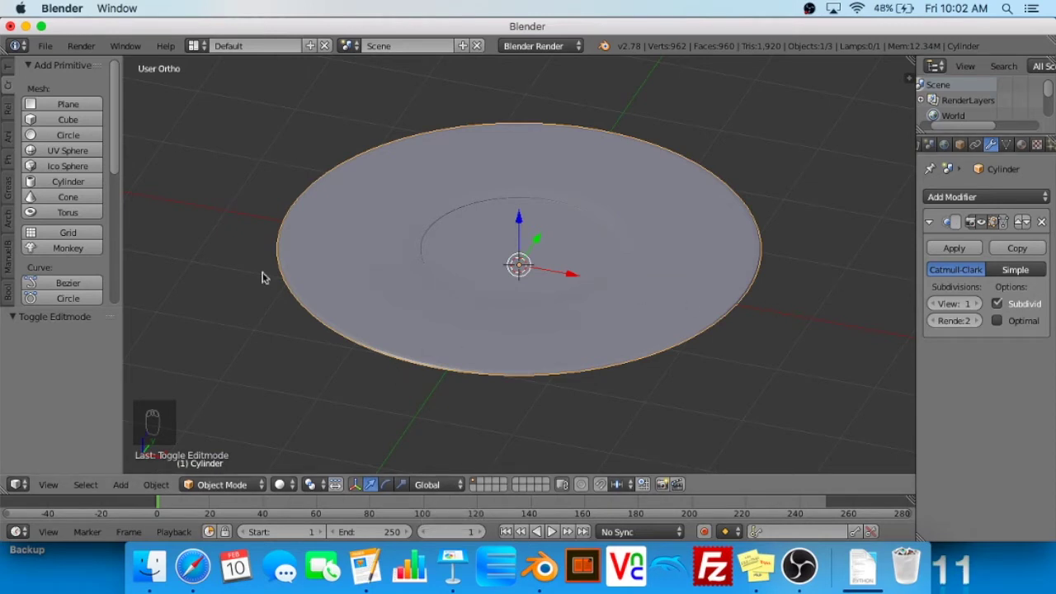
Apply smooth shading to the whole plate
click(10, 74)
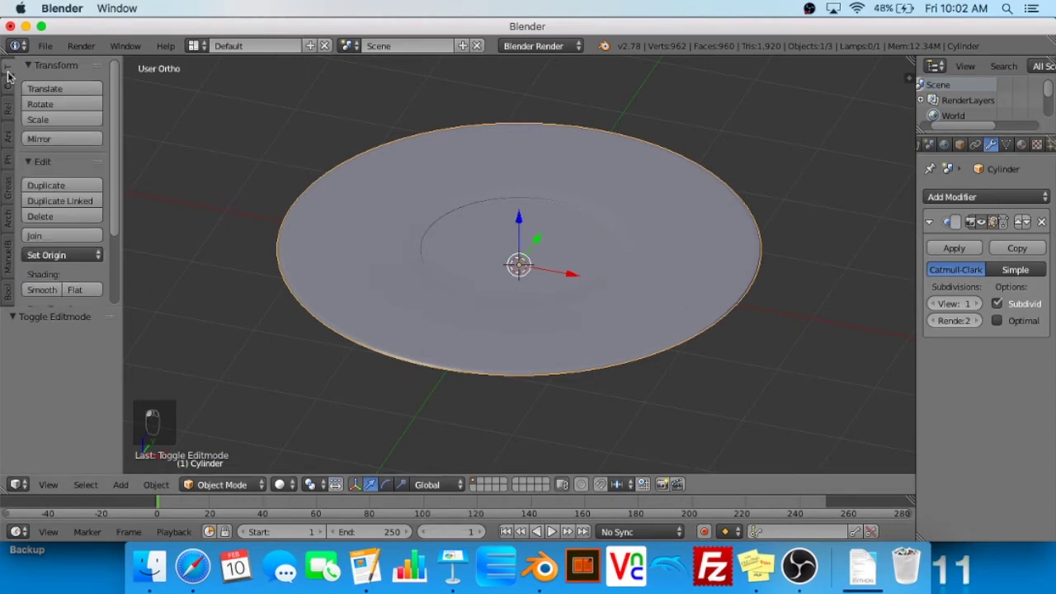
scroll(14, 76, down, 2)
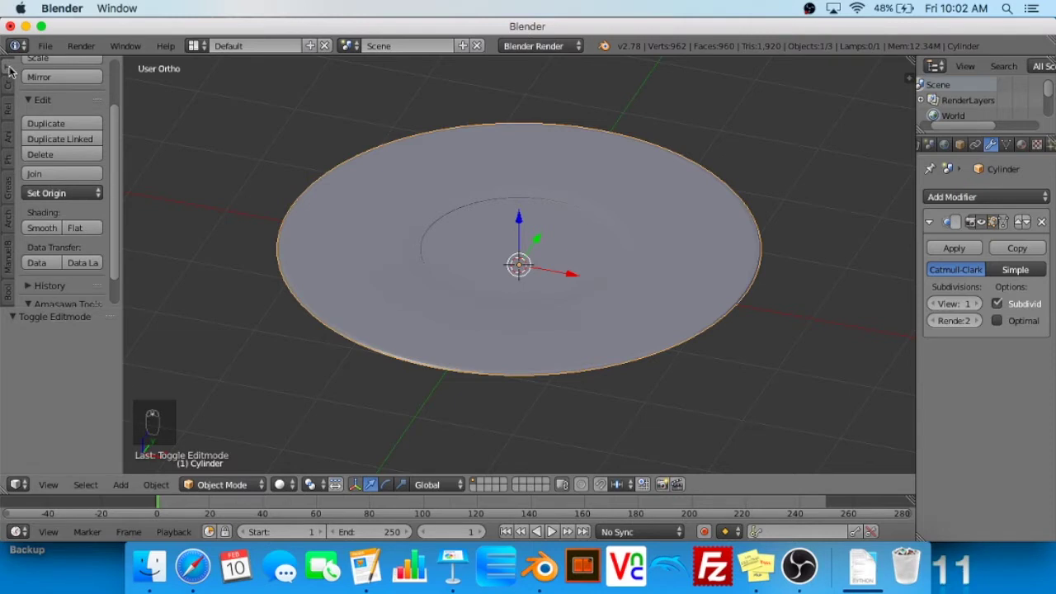
click(53, 228)
middle_drag(474, 198, 474, 239)
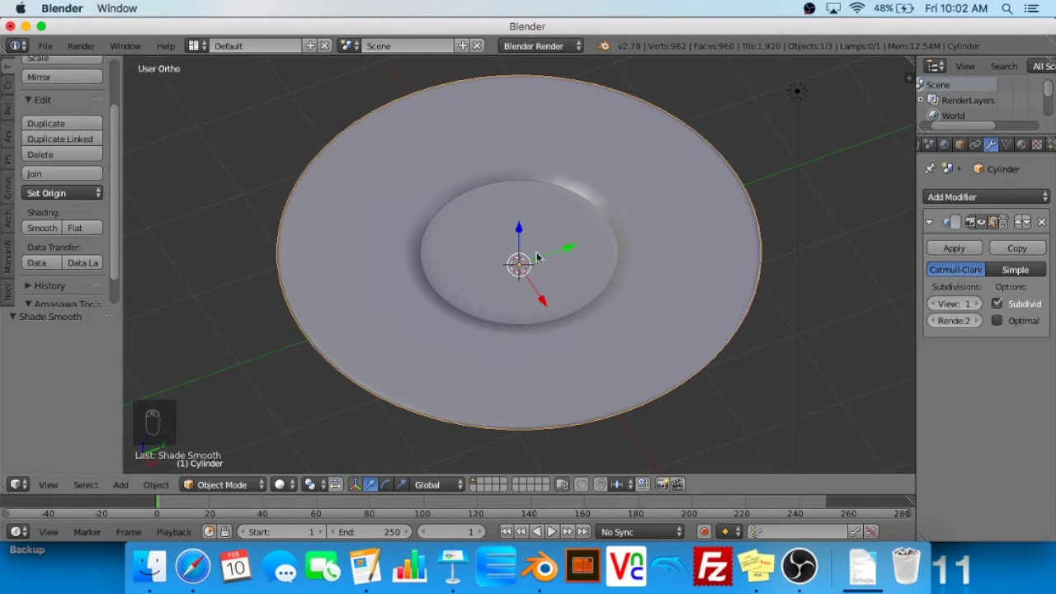
mouse_move(557, 256)
middle_down()
mouse_move(610, 247)
mouse_move(704, 122)
mouse_move(594, 238)
mouse_move(460, 228)
mouse_move(407, 177)
mouse_move(415, 193)
mouse_move(518, 229)
mouse_move(505, 237)
mouse_move(591, 240)
mouse_move(544, 255)
middle_up()
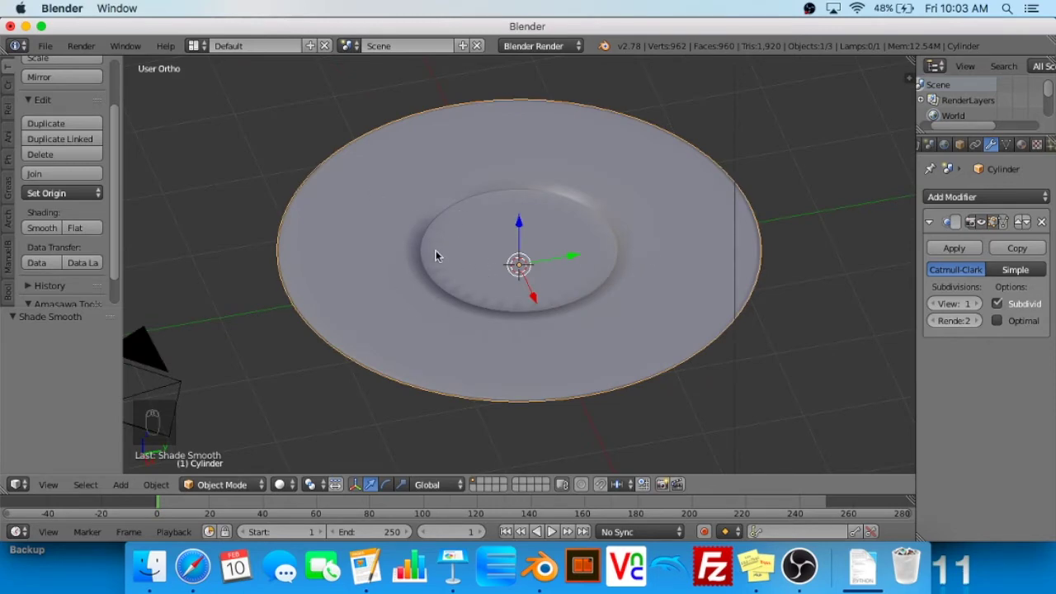
Recalculate the normals of the plate's entire mesh in Edit Mode and return it to Object Mode
key(Tab)
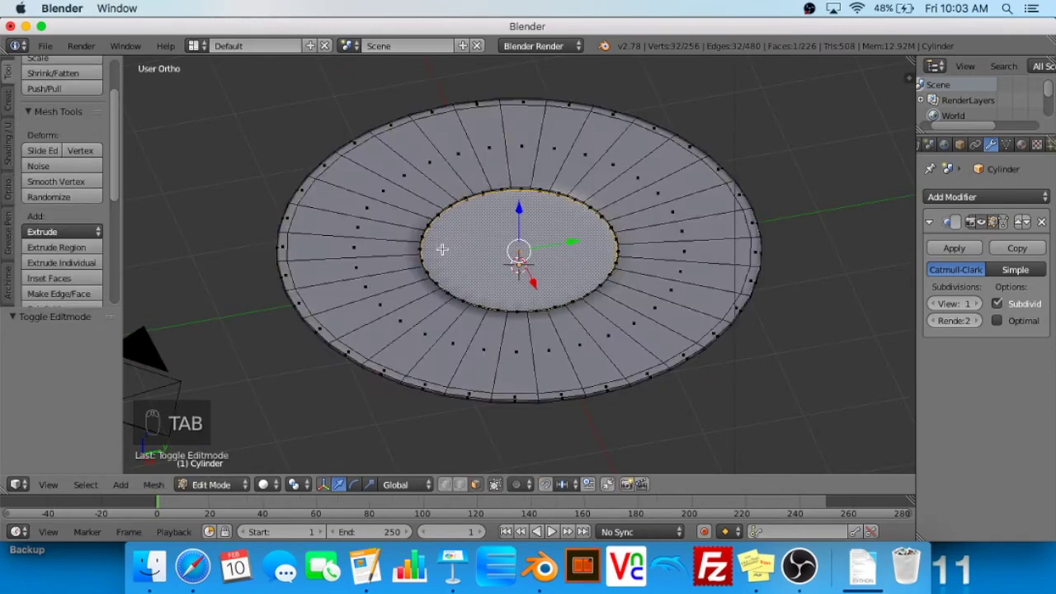
key(a)
key(a)
key(a)
key(a)
middle_drag(645, 193, 666, 237)
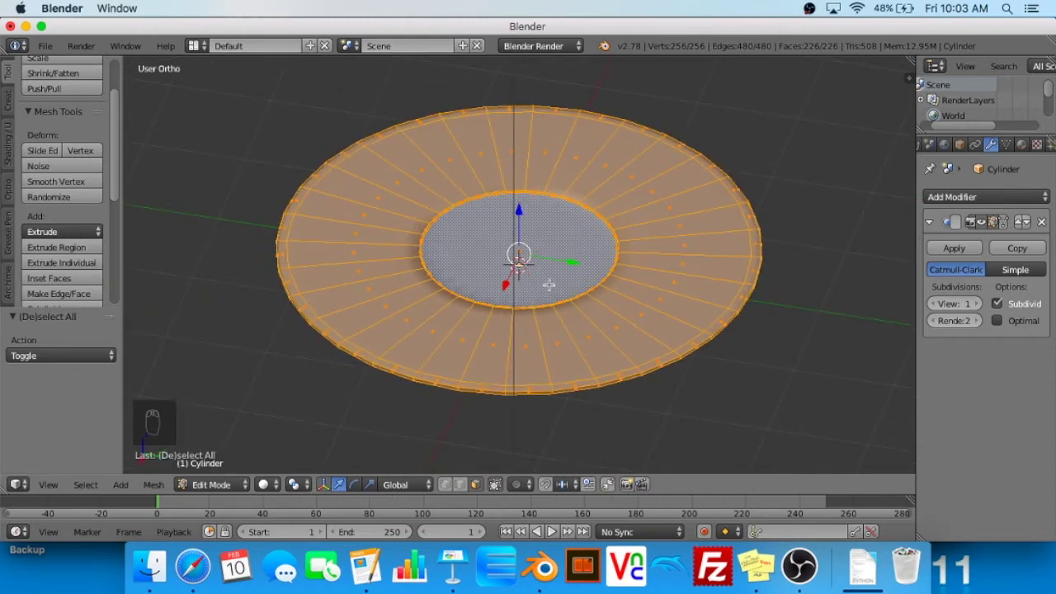
key(n)
key(n)
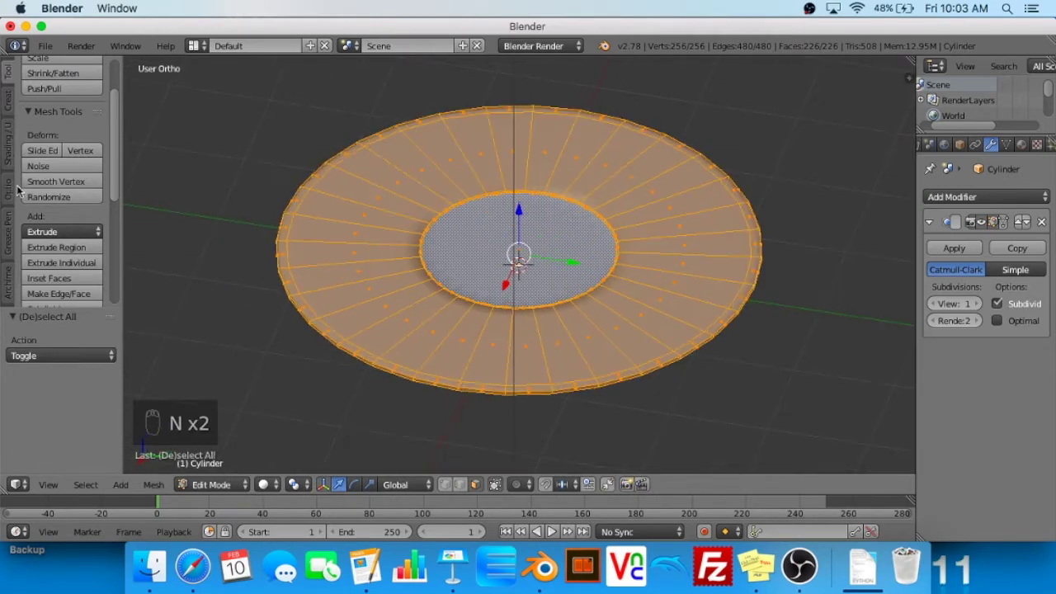
click(6, 134)
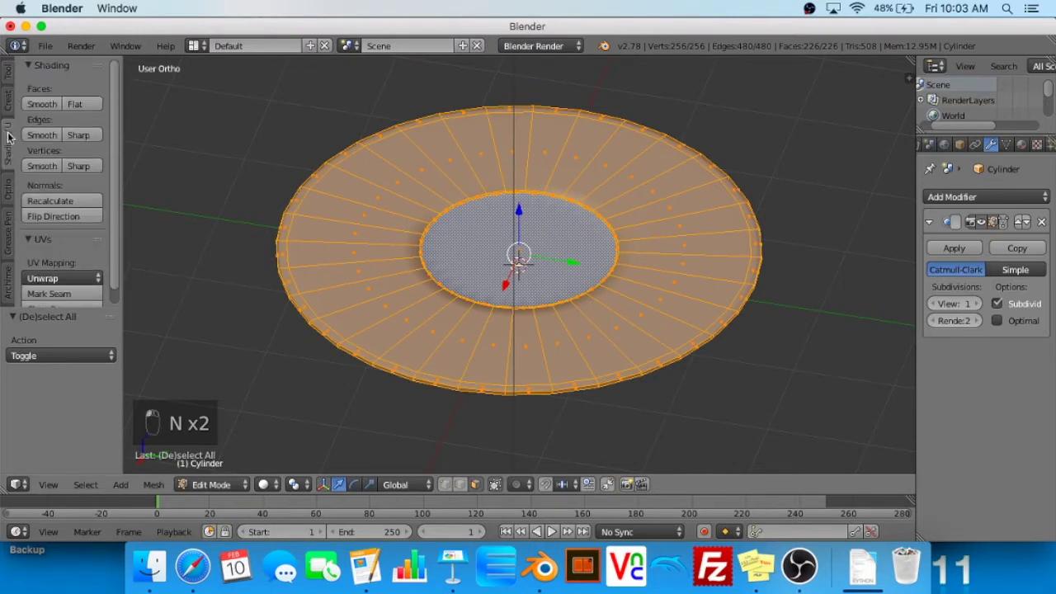
click(53, 201)
key(Tab)
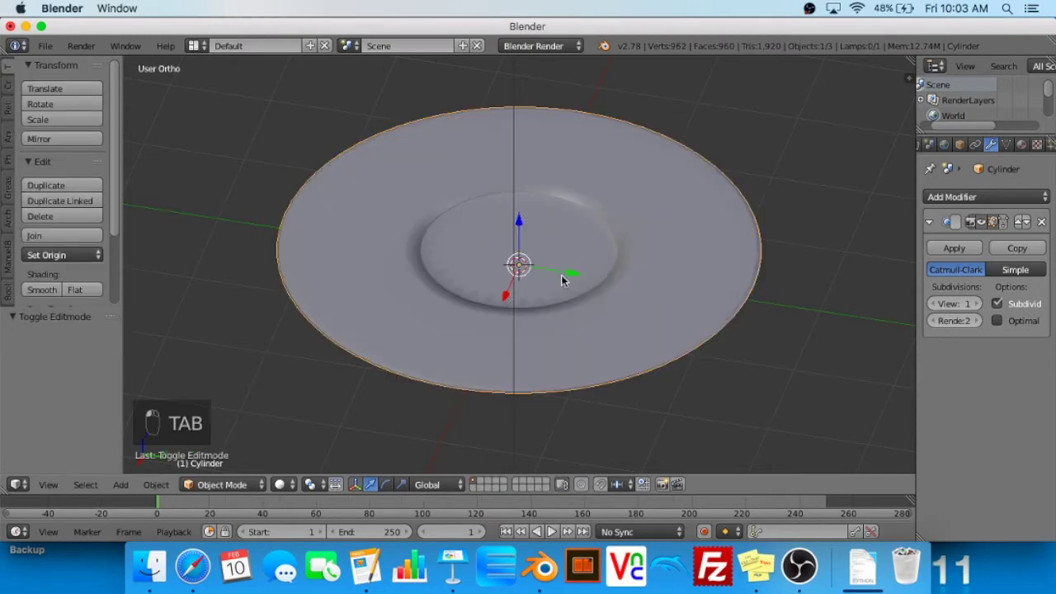
middle_drag(561, 276, 620, 263)
middle_drag(487, 267, 433, 259)
scroll(444, 264, up, 3)
scroll(380, 241, down, 1)
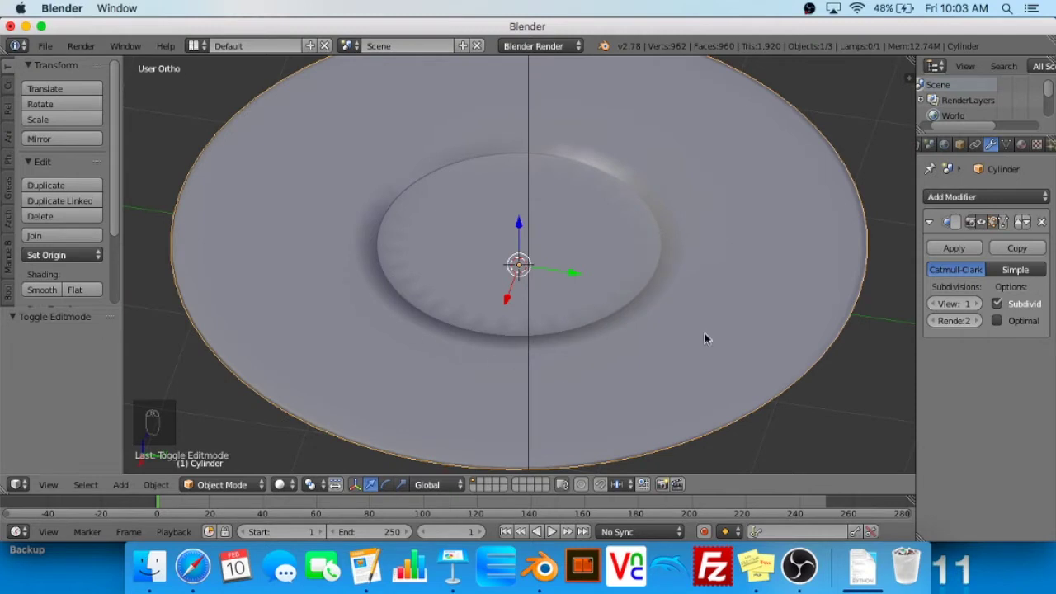
scroll(62, 239, down, 3)
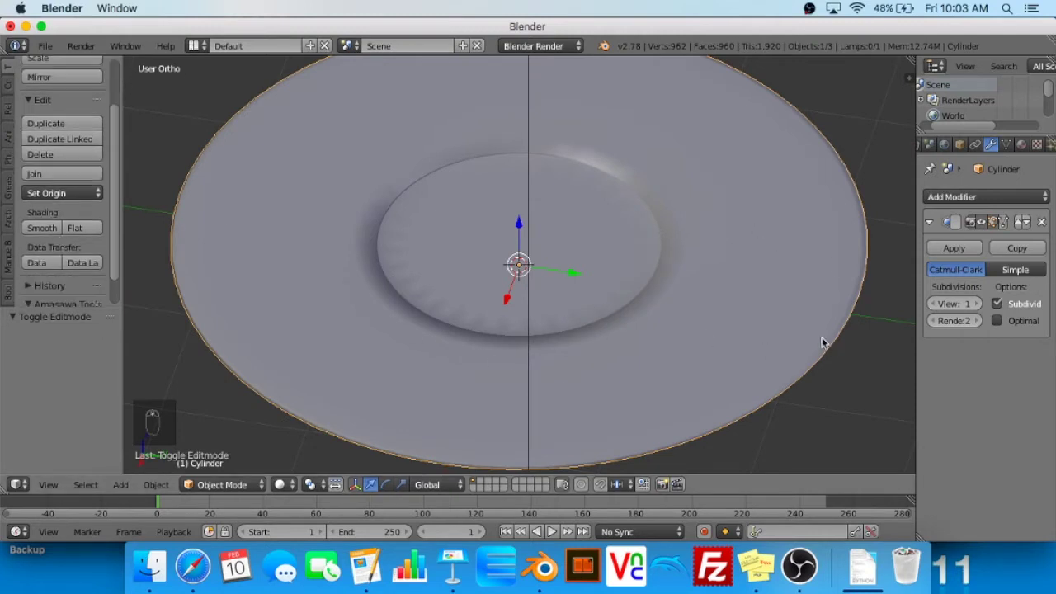
scroll(823, 344, down, 2)
middle_drag(541, 265, 663, 259)
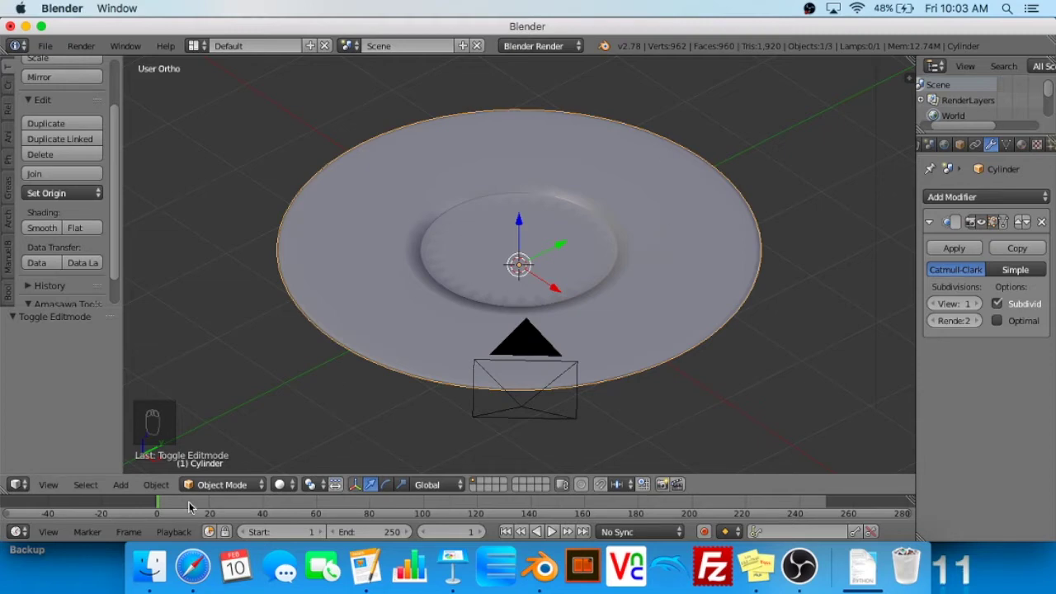
Switch to Safari to examine the finished sushi render and the sushi piece in the Nichijou - School 1 video
click(192, 566)
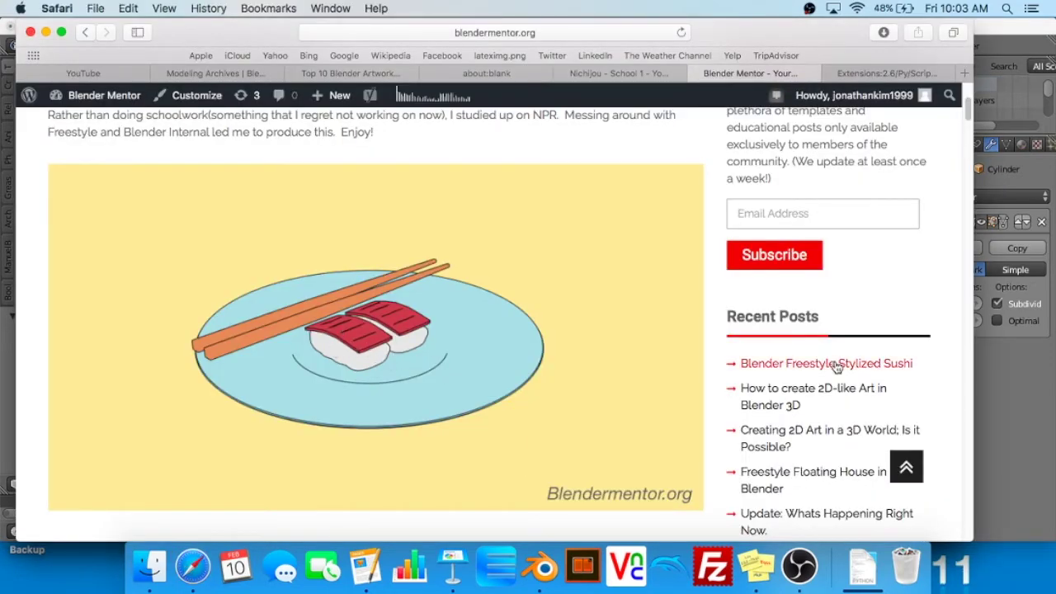
click(663, 74)
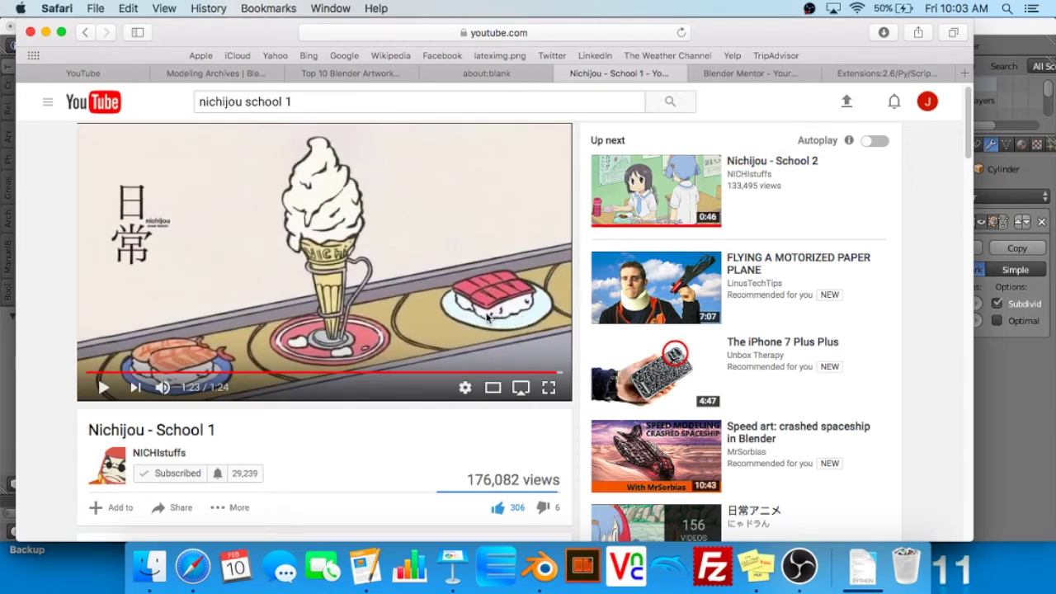
click(3, 373)
Switch back to Blender and add a cube mesh at the centre of the plate
middle_drag(521, 260, 542, 283)
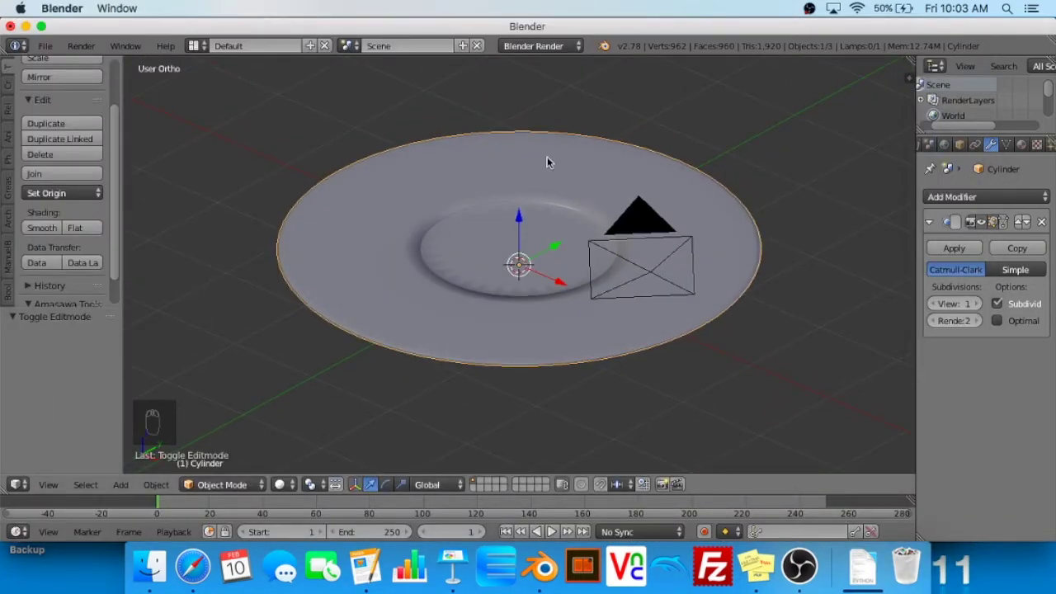
key(shift+a)
mouse_move(548, 142)
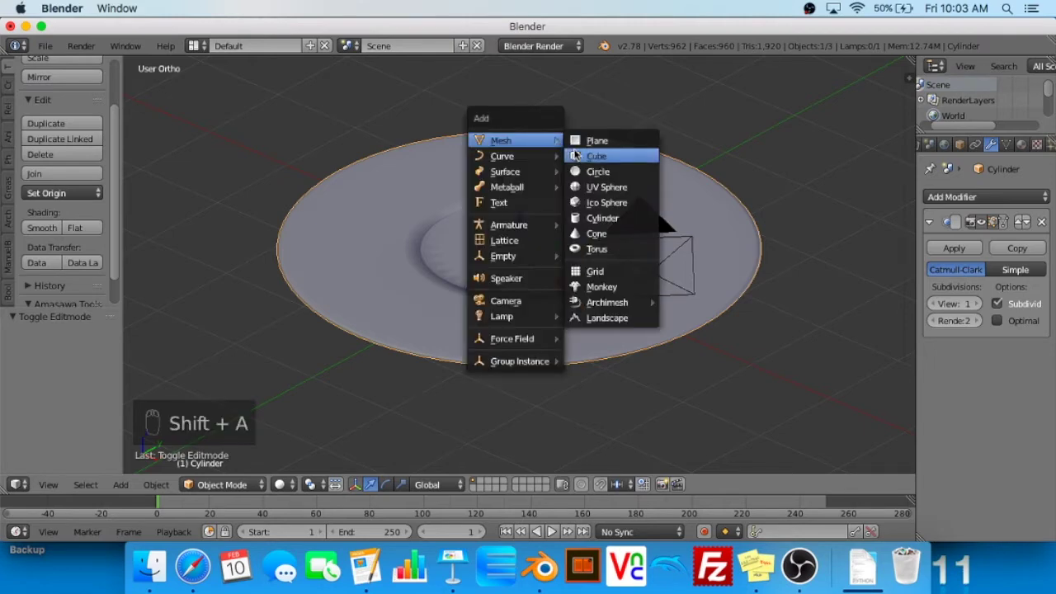
click(580, 162)
middle_drag(580, 170, 704, 192)
Narrow the cube's mesh along X to roughly half its width and shrink it slightly along Z in Edit Mode
key(Tab)
middle_drag(779, 213, 779, 189)
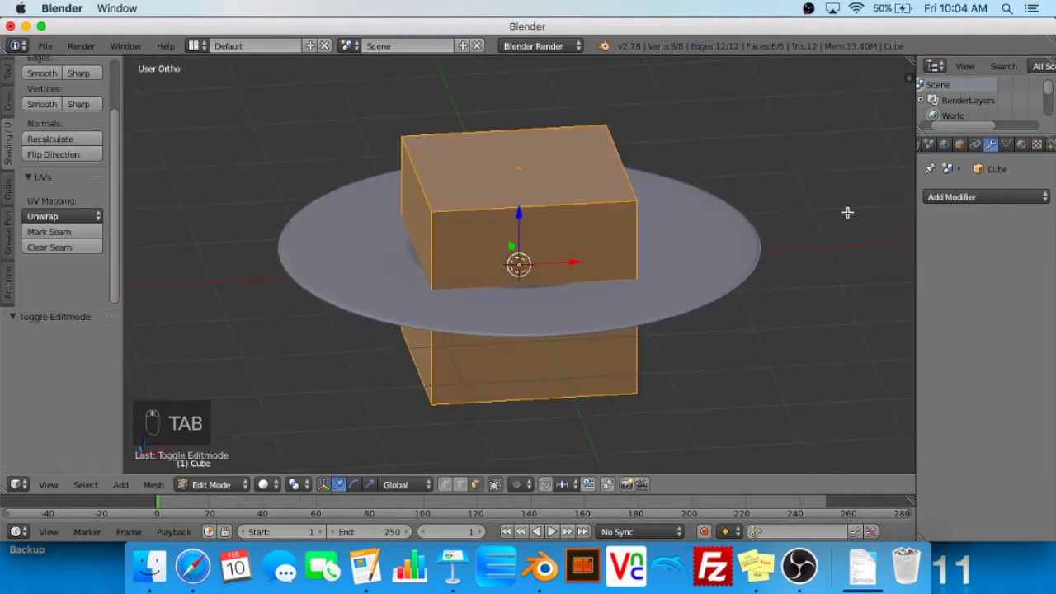
key(s)
middle_click(856, 236)
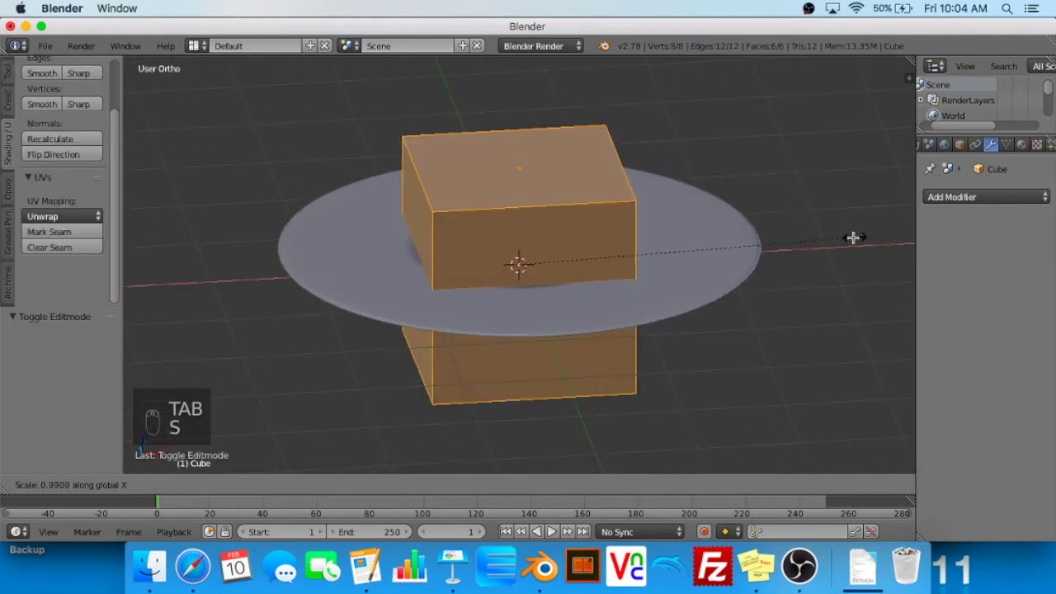
click(700, 236)
middle_drag(715, 236, 769, 181)
key(s)
middle_click(669, 155)
click(660, 156)
key(Tab)
mouse_move(618, 160)
middle_down()
mouse_move(742, 176)
mouse_move(699, 168)
mouse_move(686, 177)
middle_up()
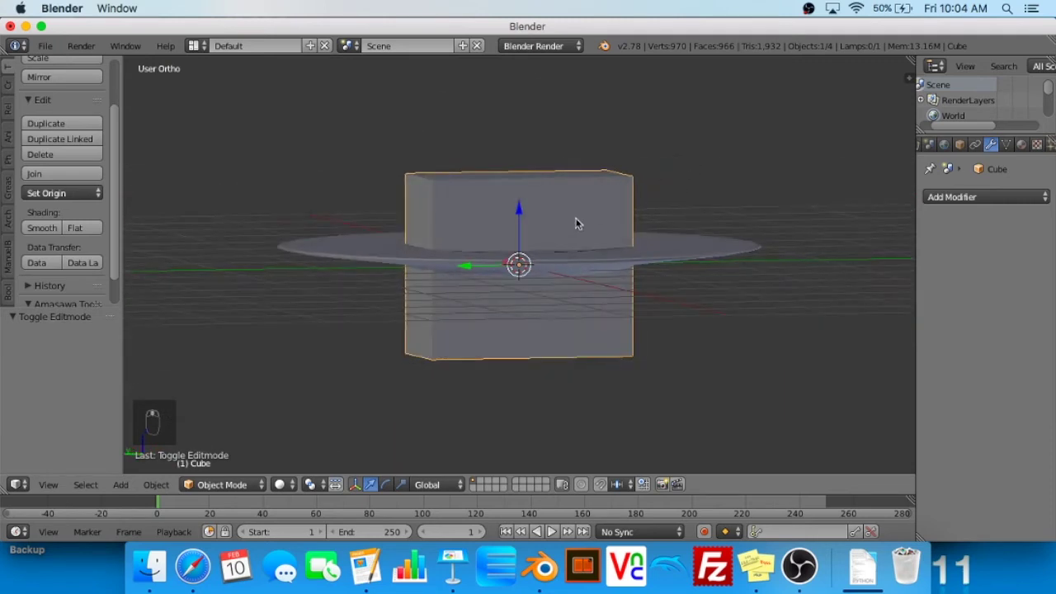
key(s)
key(z)
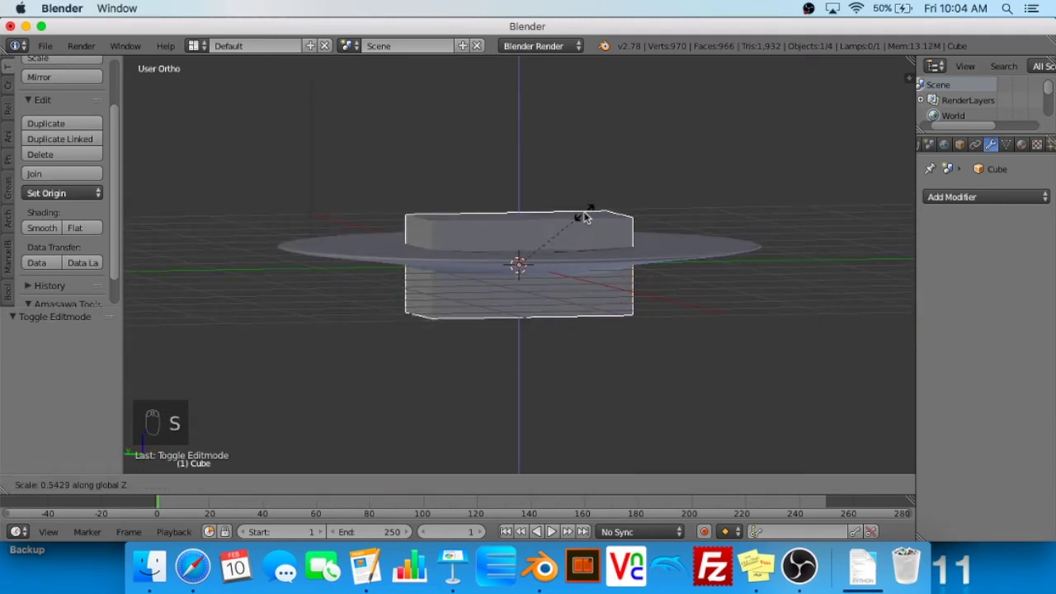
click(598, 235)
middle_drag(598, 234, 613, 121)
Flatten the box's mesh along Z in Edit Mode, first by a factor of 0.594 and again by 0.93
key(Tab)
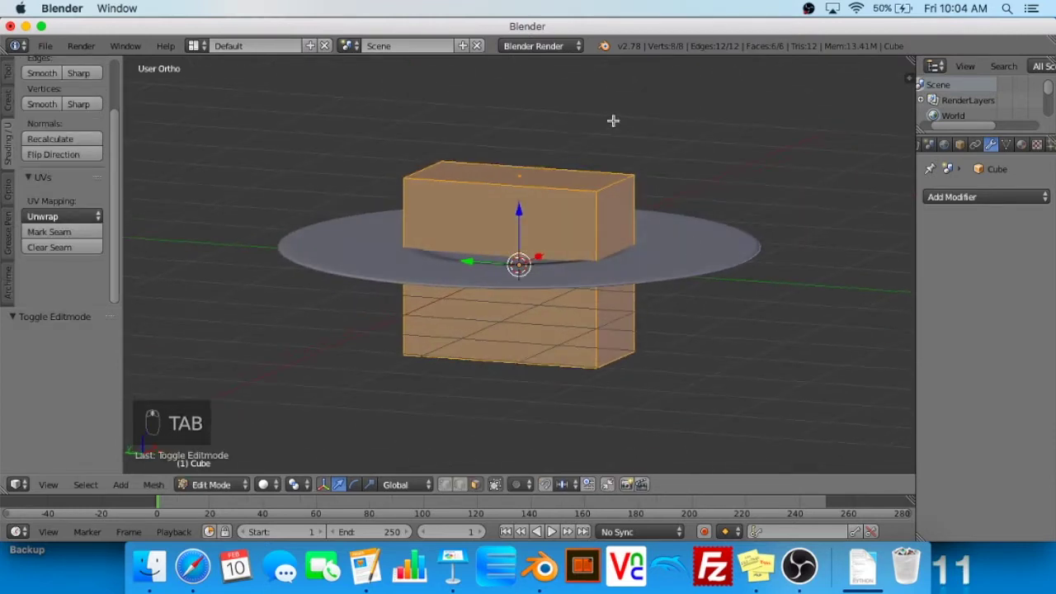
key(s)
key(z)
click(577, 202)
middle_drag(580, 206, 498, 231)
middle_drag(606, 219, 617, 283)
middle_drag(726, 199, 740, 193)
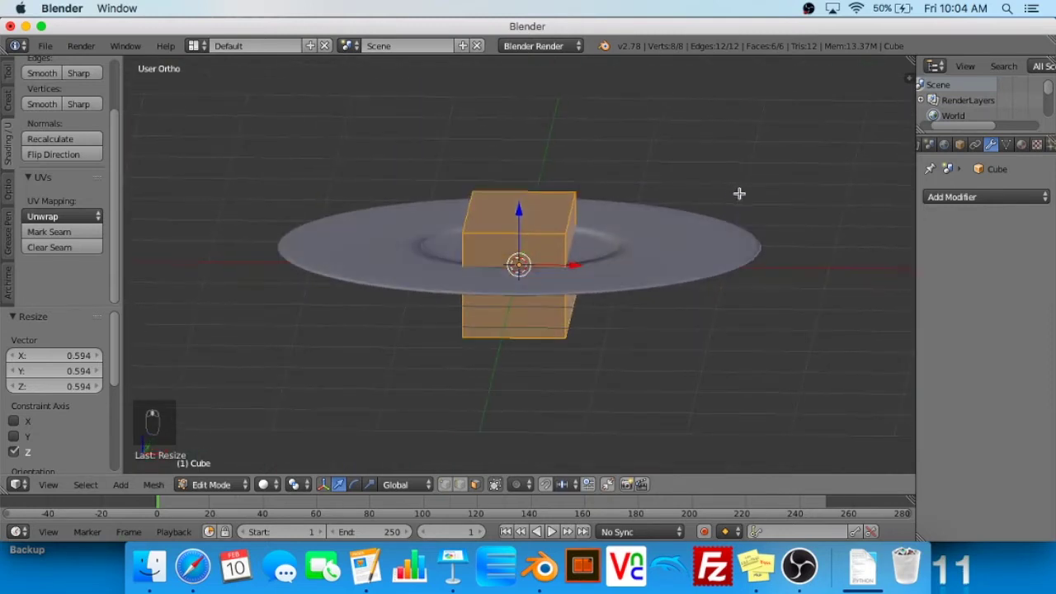
key(s)
key(z)
click(754, 207)
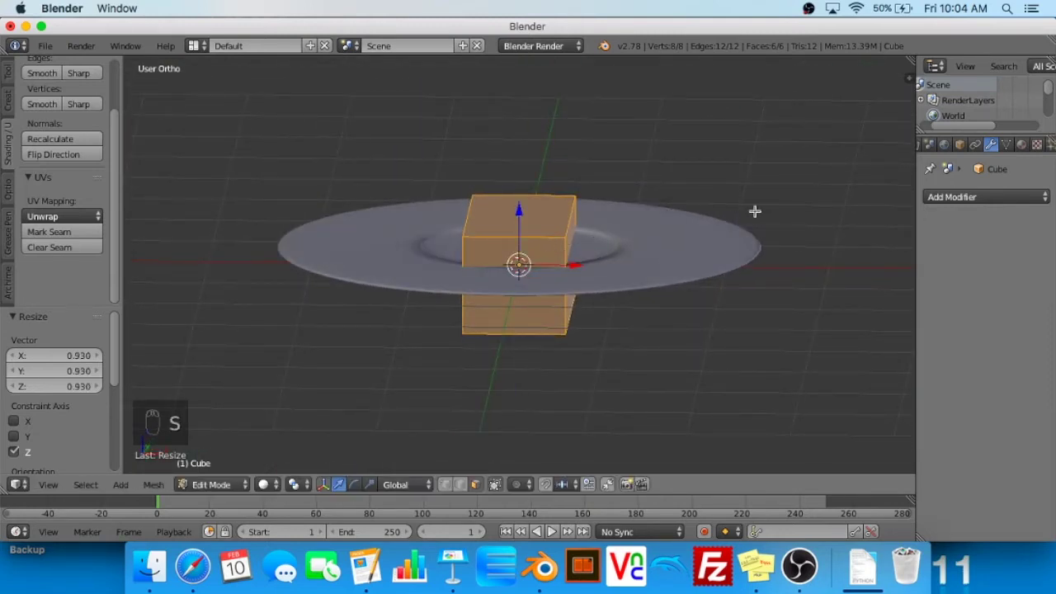
Scale the flattened box down uniformly in Edit Mode to fit inside the plate's central recess, and return to Object Mode
middle_drag(754, 207, 808, 276)
key(Tab)
key(Tab)
key(s)
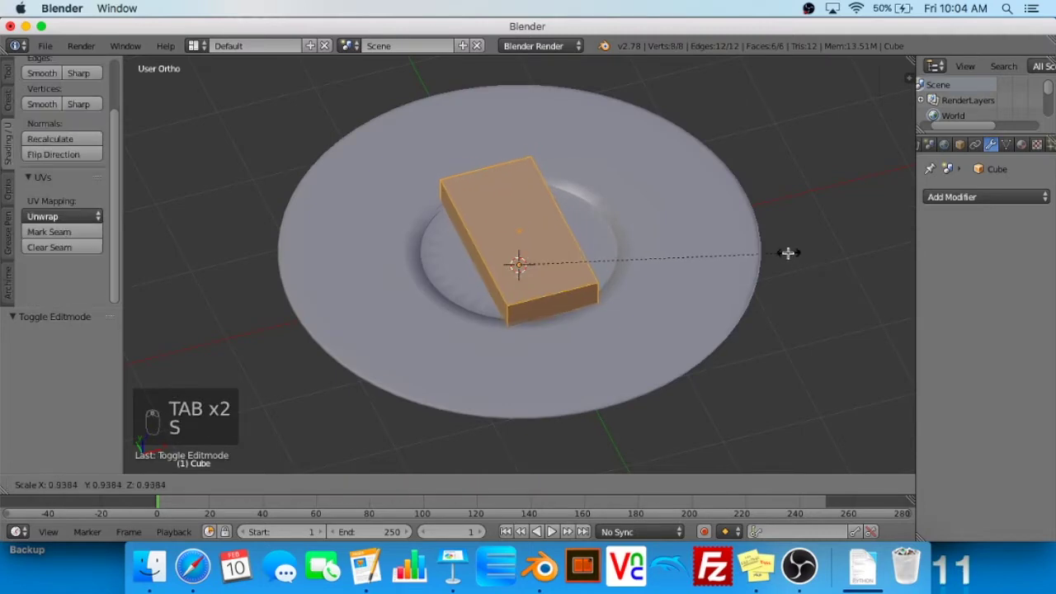
click(735, 258)
key(Tab)
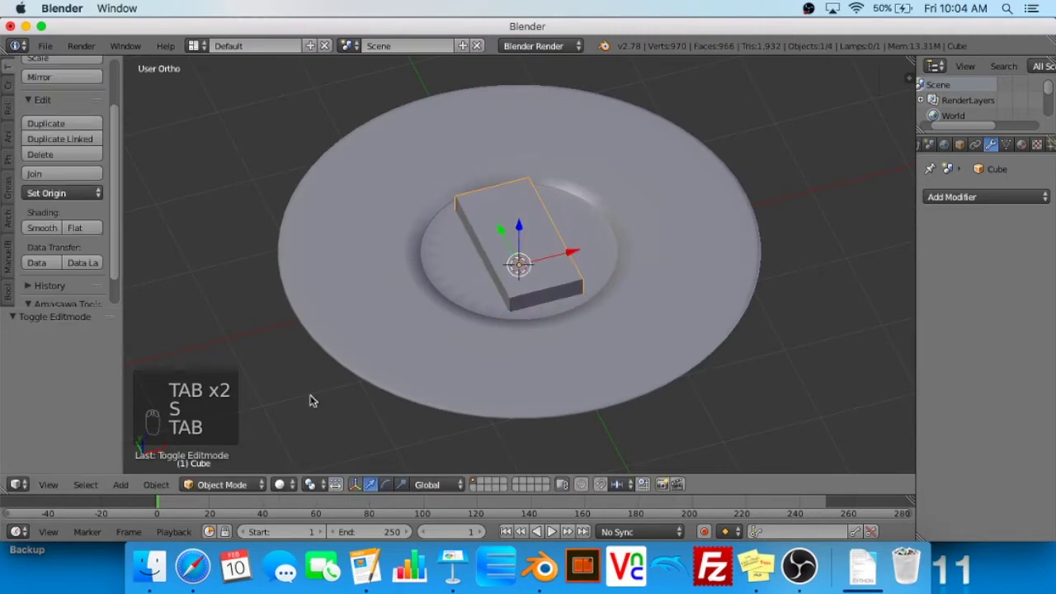
Switch to Safari and examine the size of the sushi pieces in the finished render on the Blender Mentor page
click(195, 567)
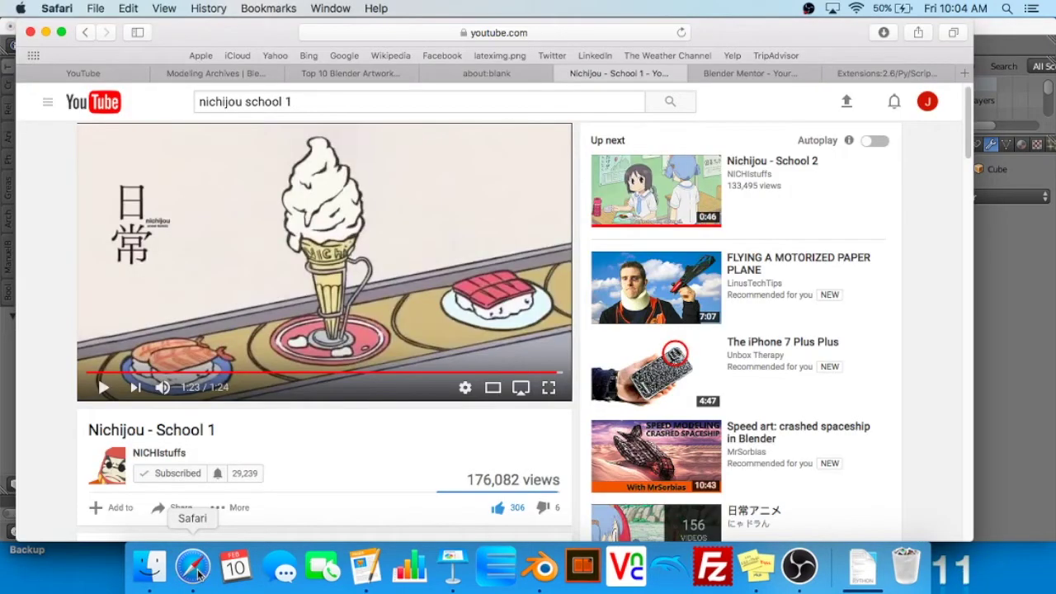
click(887, 76)
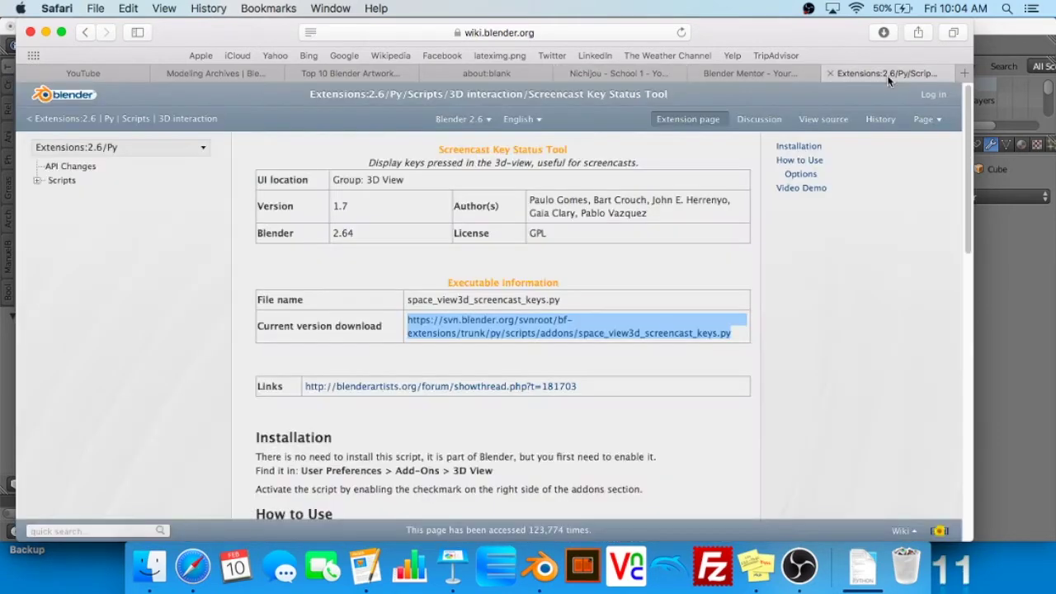
click(799, 78)
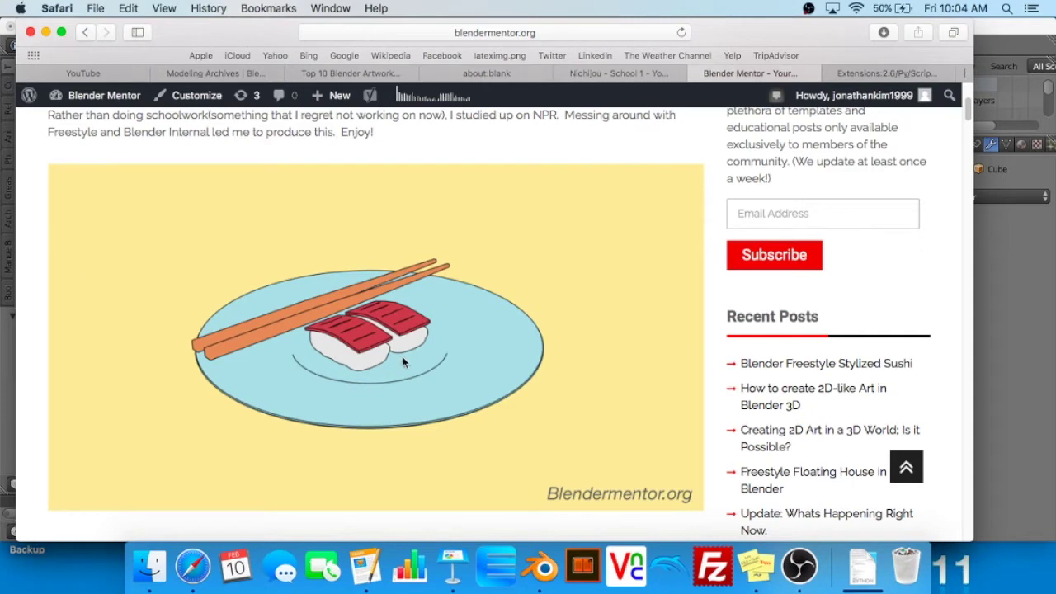
click(990, 342)
Back in Blender, shrink the box's mesh uniformly in Edit Mode to about 0.87 and return to Object Mode
middle_drag(506, 297, 519, 264)
scroll(504, 309, down, 1)
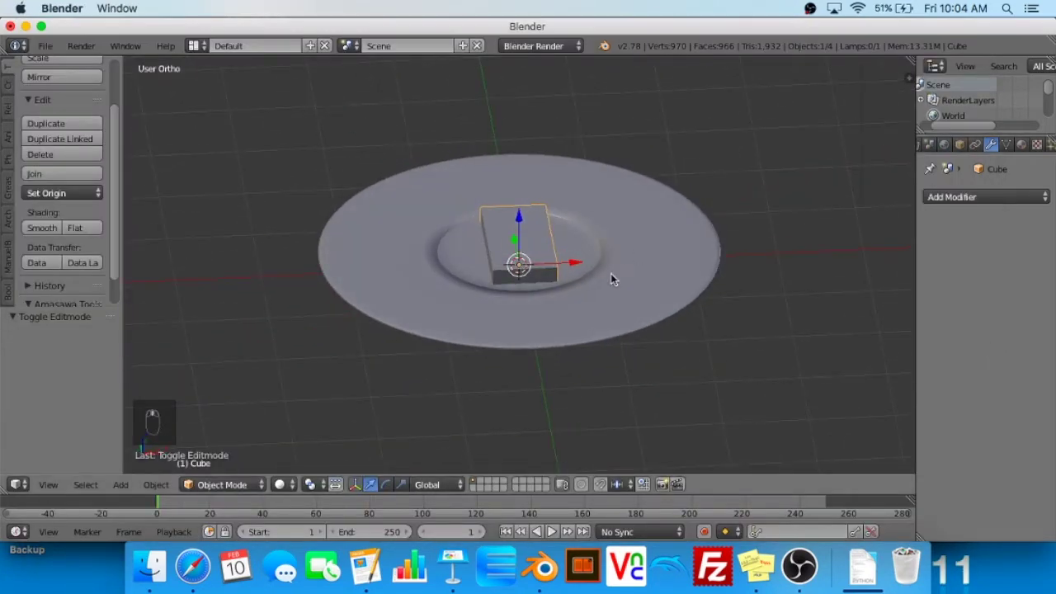
key(Tab)
key(s)
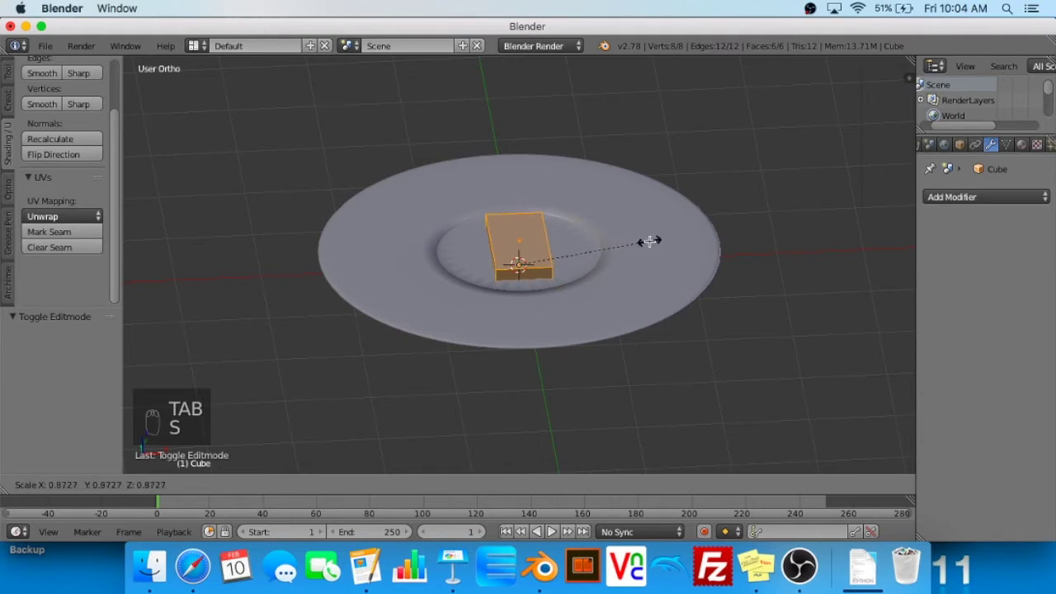
click(643, 240)
key(Tab)
mouse_move(644, 240)
middle_down()
mouse_move(681, 216)
mouse_move(616, 279)
middle_up()
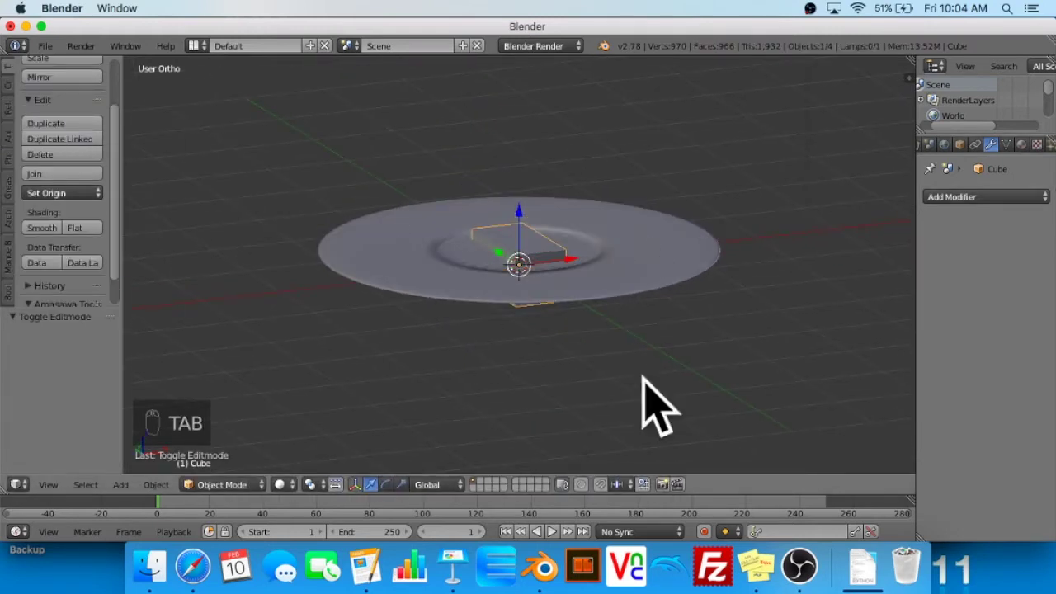
Compare the box's proportions on the plate with the sushi in the reference render in Safari
scroll(520, 240, down, 3)
scroll(519, 240, up, 5)
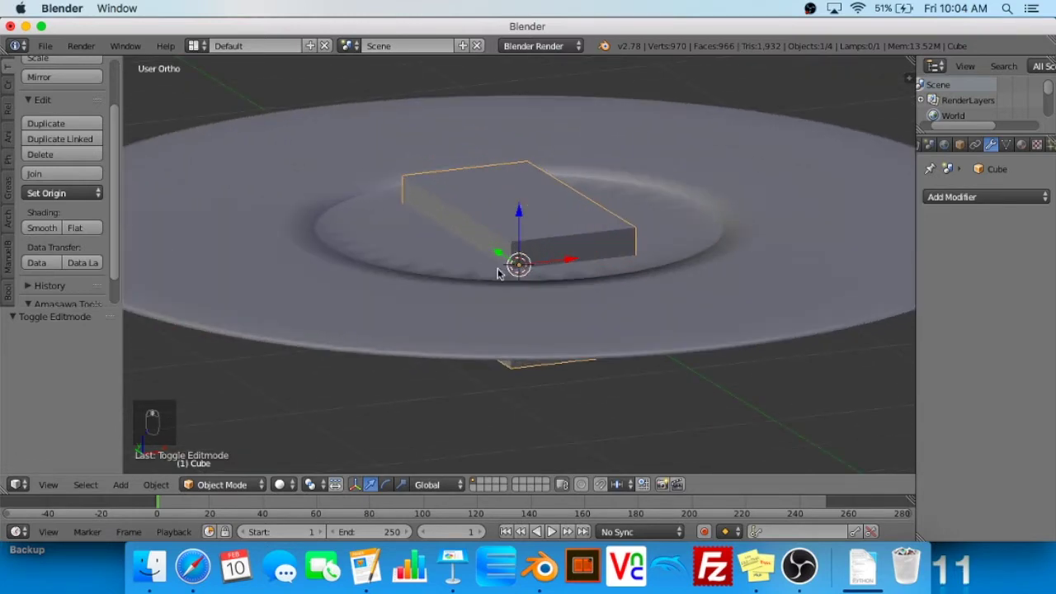
click(195, 566)
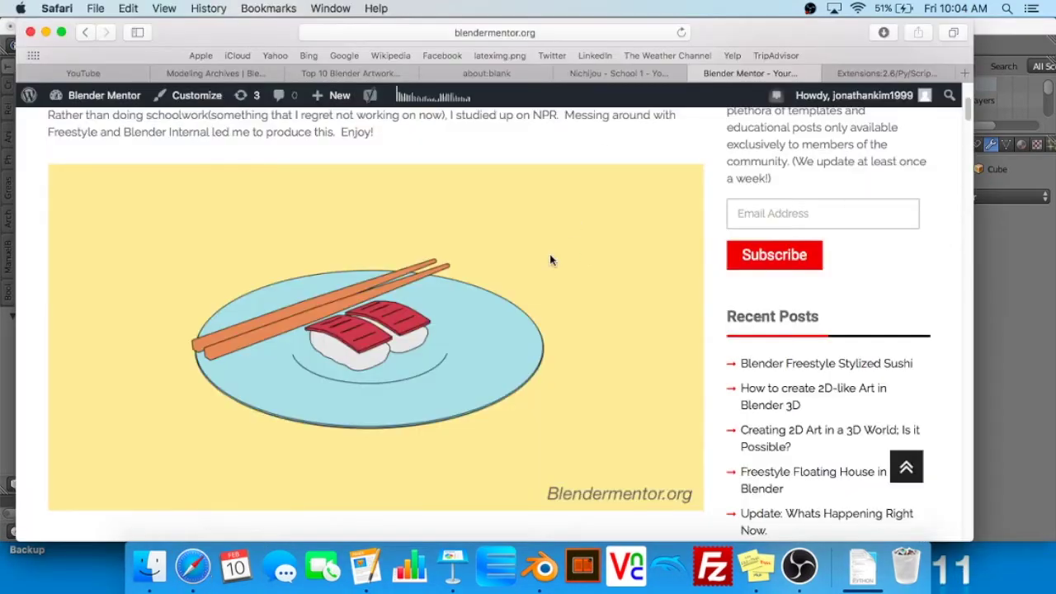
click(982, 327)
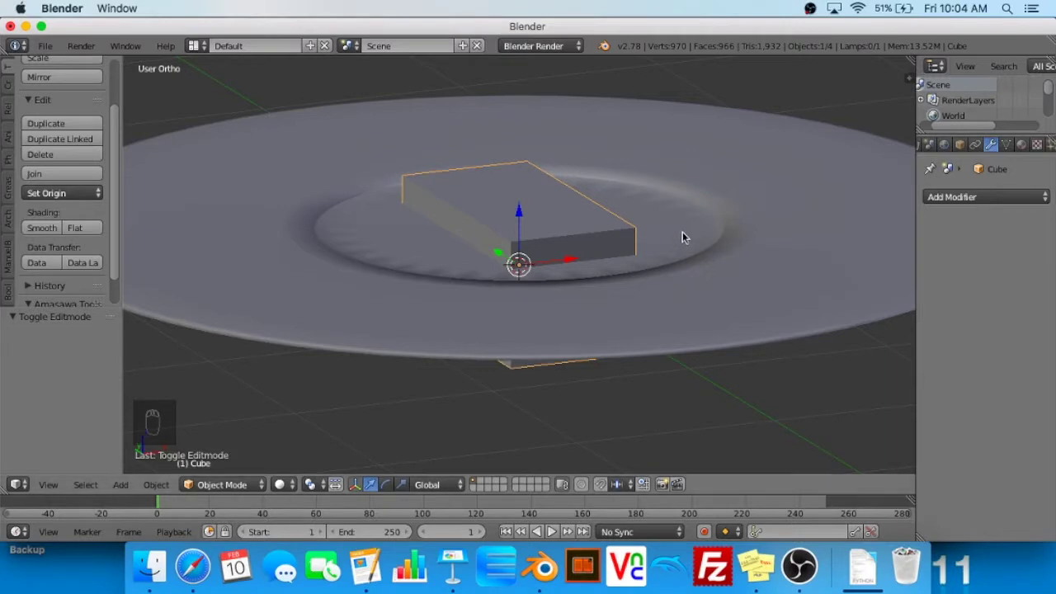
middle_drag(453, 217, 515, 190)
scroll(518, 192, down, 3)
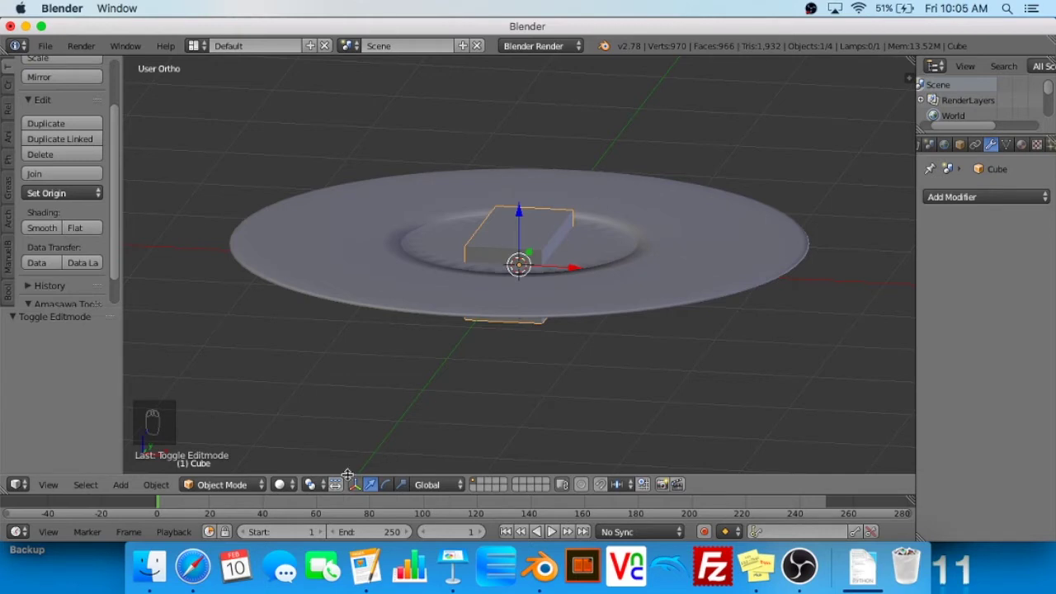
Try a Subdivision Surface modifier on the box
middle_drag(559, 275, 583, 267)
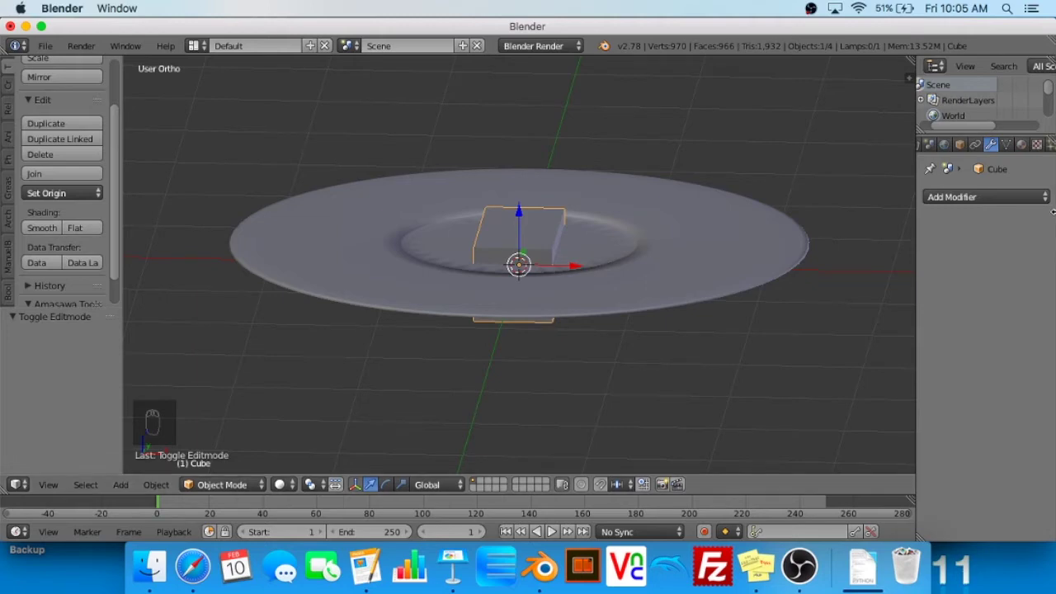
click(1022, 201)
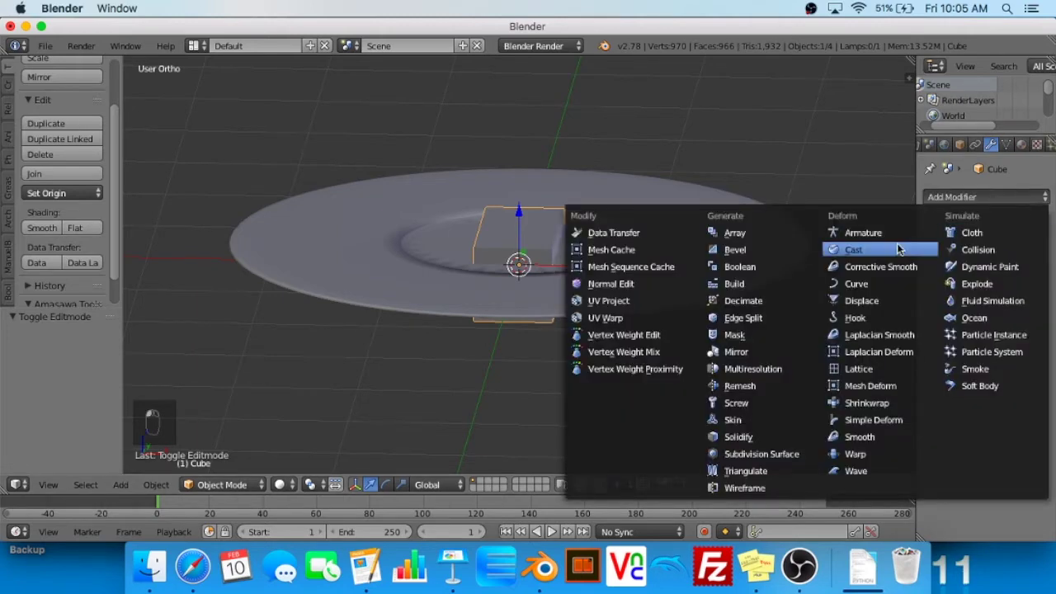
click(783, 462)
Raise the box about 0.438 along Z above the plate and remove its Subdivision Surface modifier
middle_drag(768, 354, 627, 386)
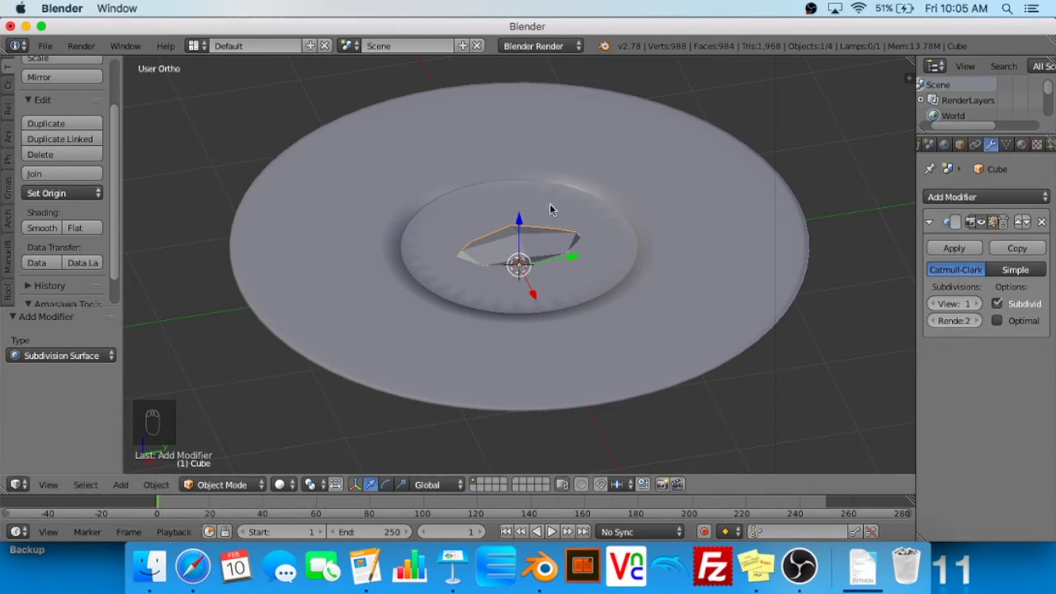
key(g)
key(z)
click(565, 176)
middle_drag(565, 171, 737, 158)
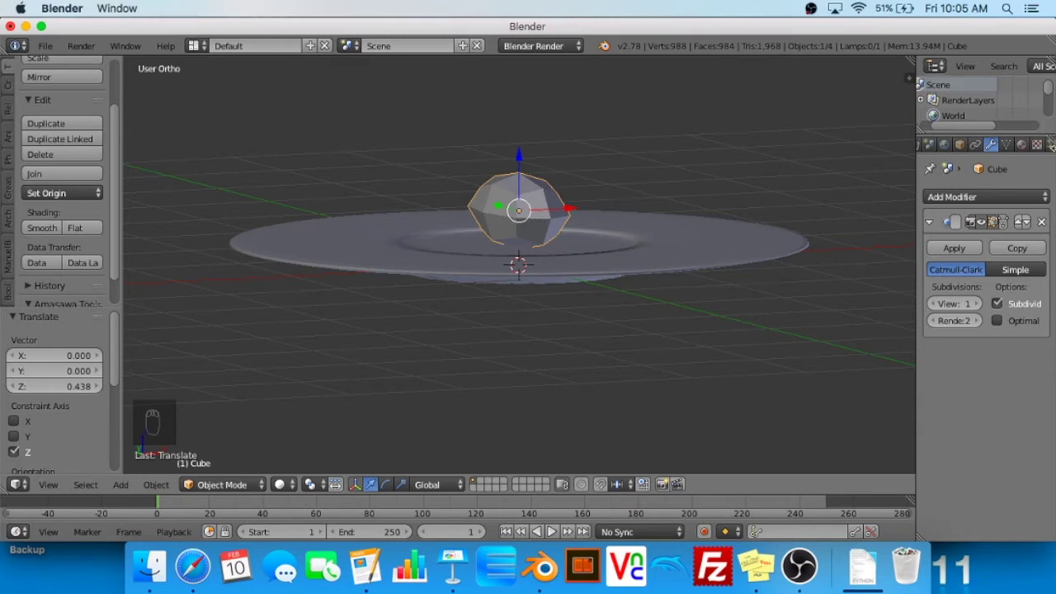
click(1042, 222)
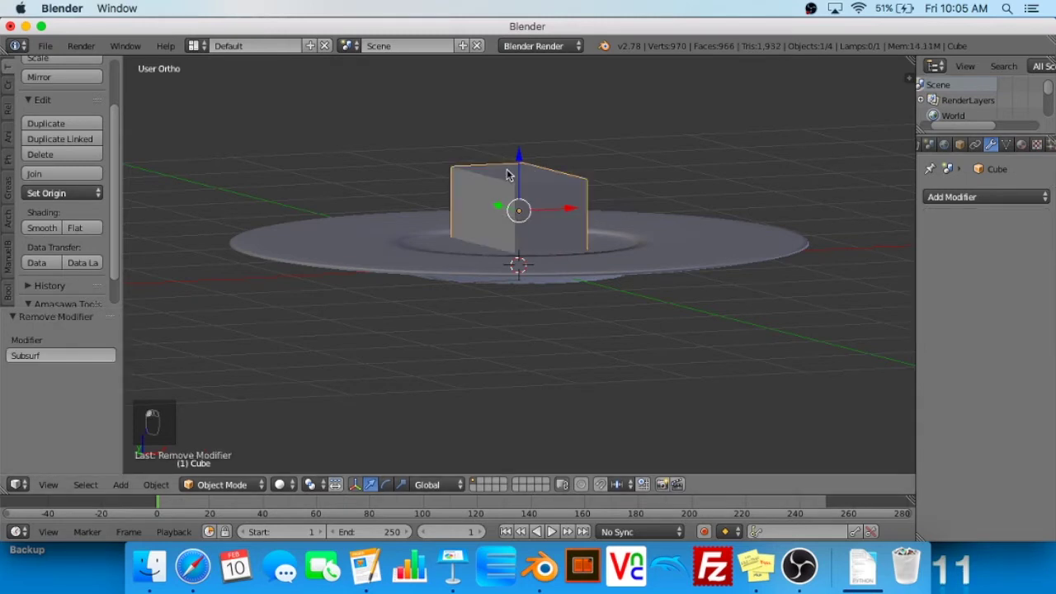
Try beveling all of the box's edges by about 0.092 in Edit Mode
key(Tab)
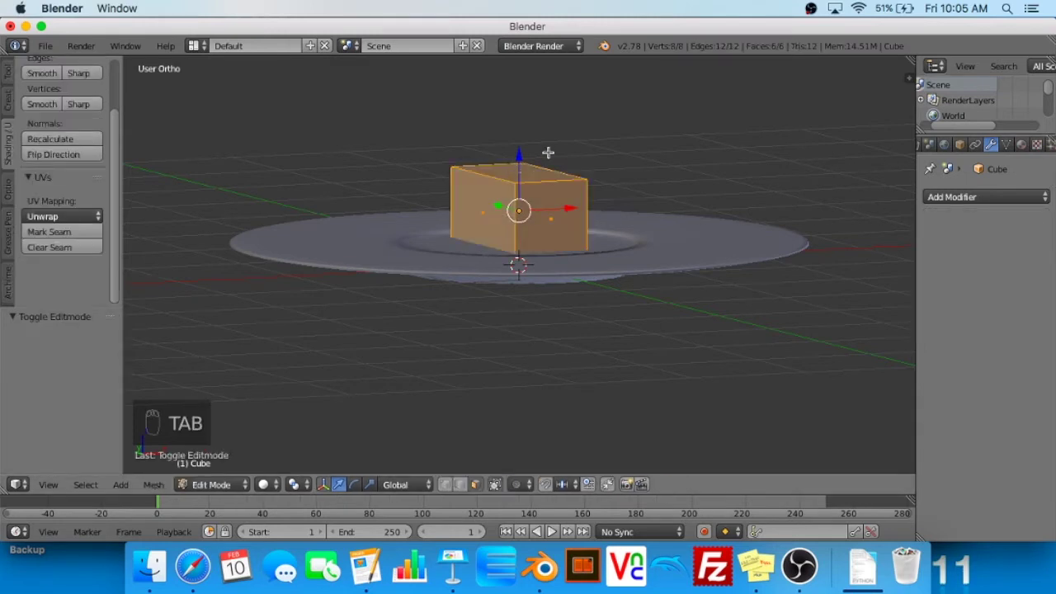
key(ctrl+b)
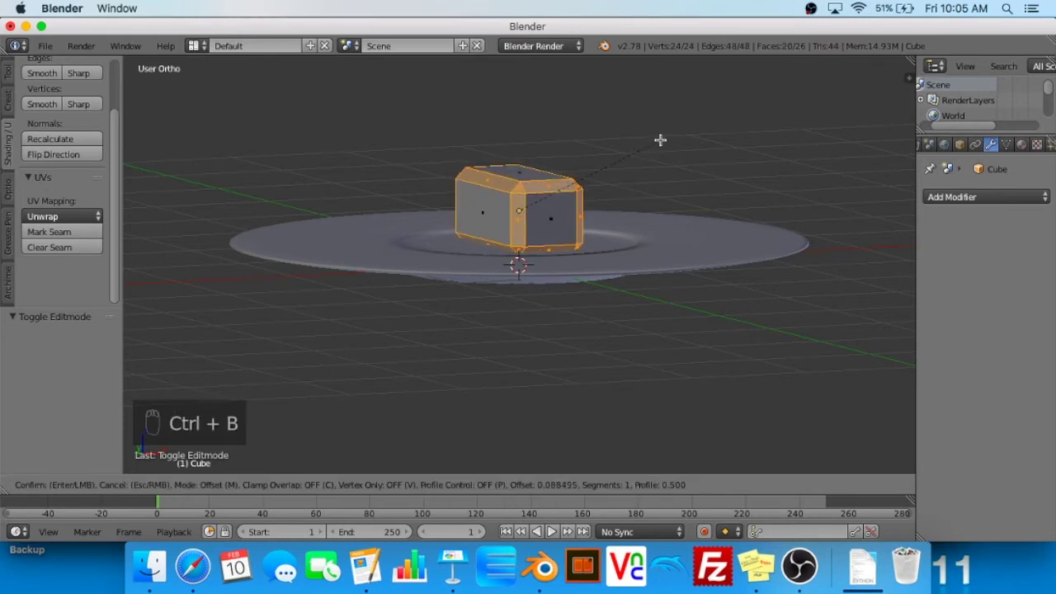
click(664, 143)
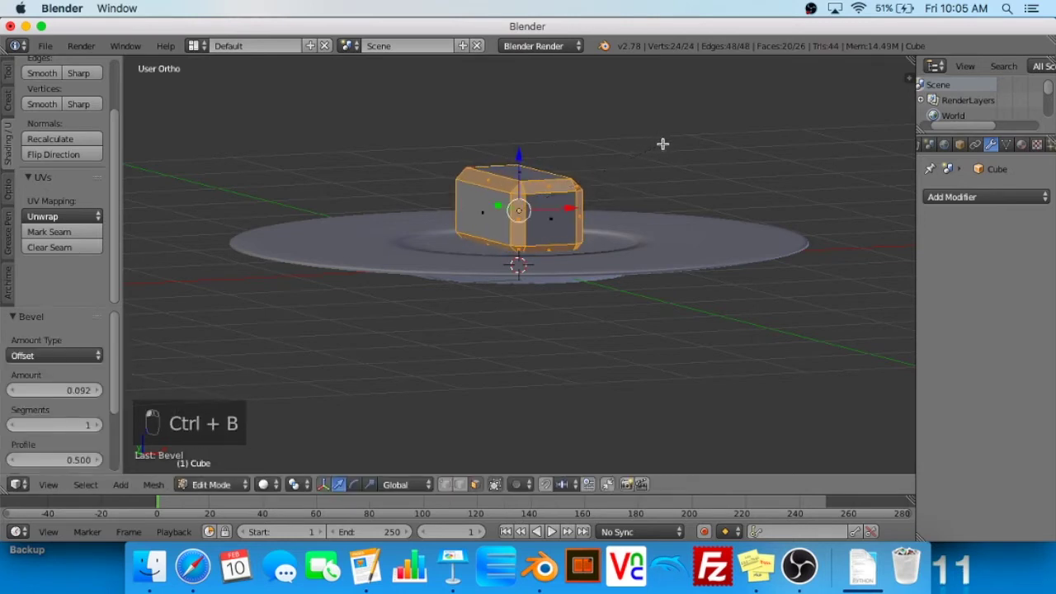
key(super+z)
key(Tab)
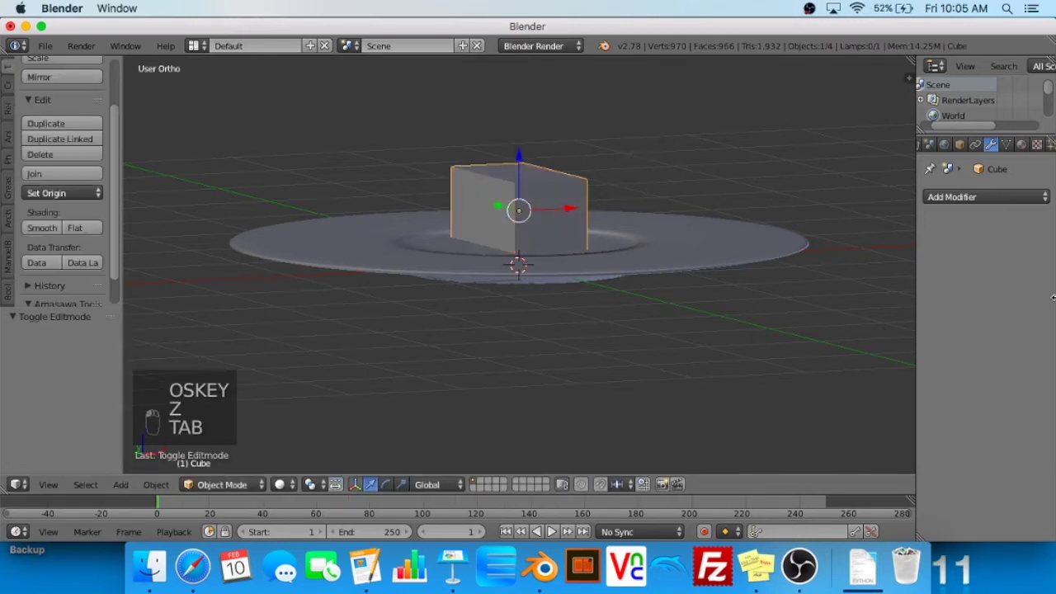
Add a Subdivision Surface modifier to the box, using Simple subdivision with 2 view subdivisions
click(982, 200)
click(981, 199)
click(982, 202)
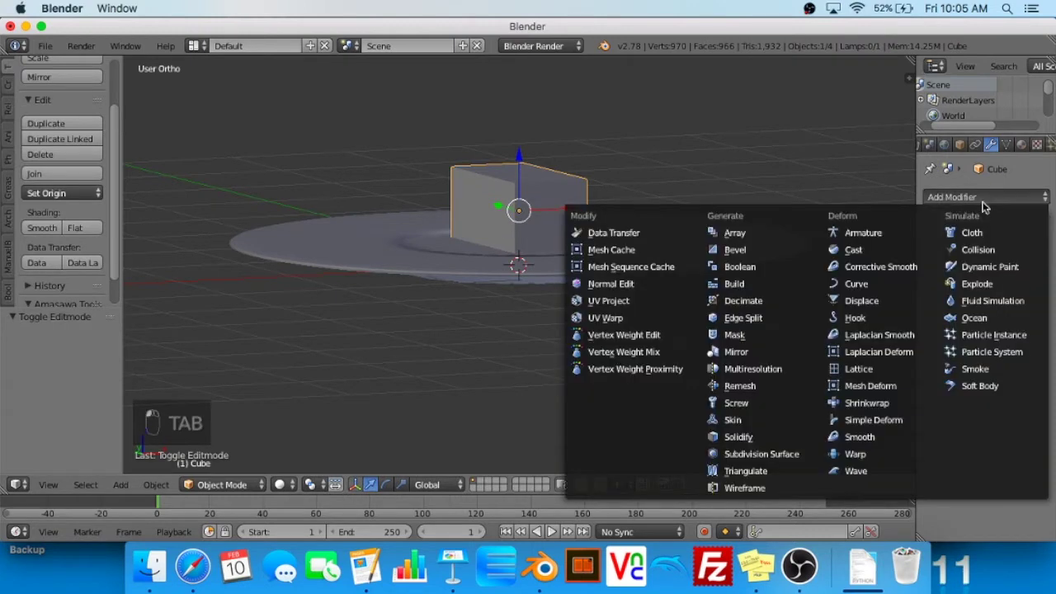
click(747, 453)
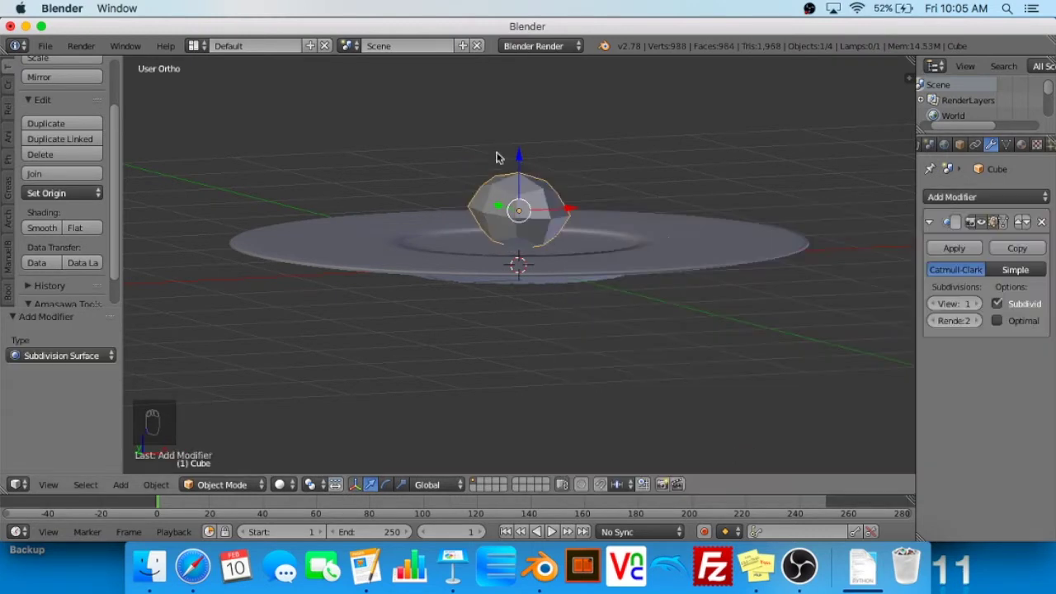
click(979, 303)
middle_drag(469, 163, 627, 257)
click(1018, 271)
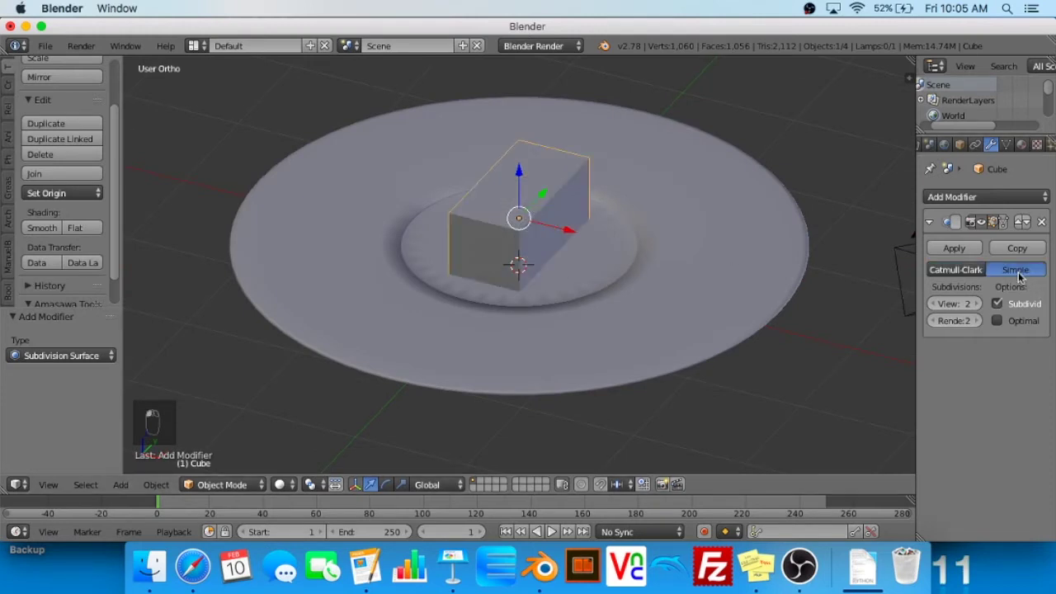
middle_drag(577, 156, 664, 118)
middle_drag(481, 176, 535, 178)
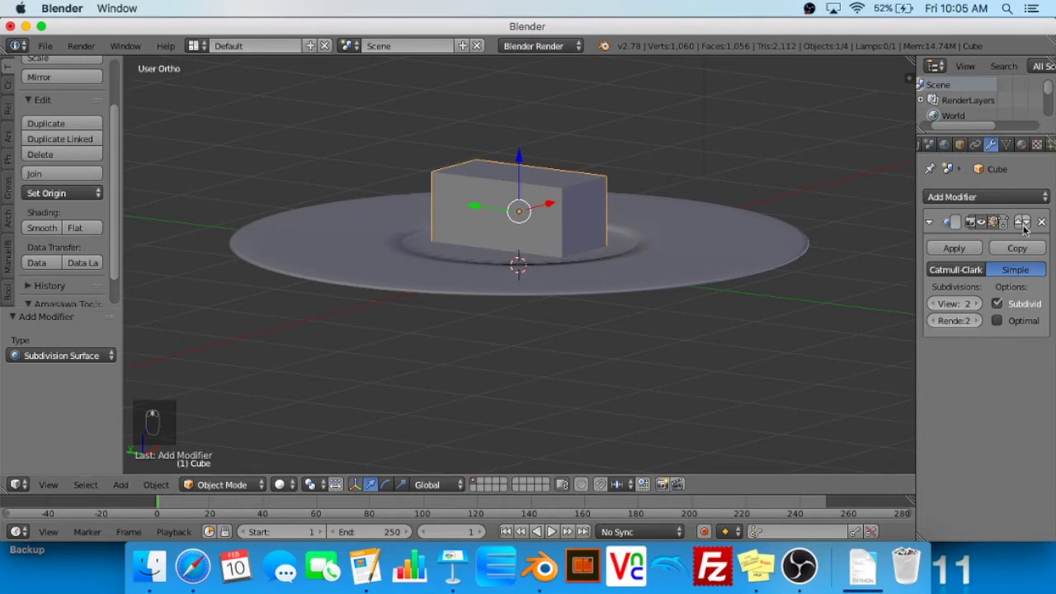
Add a second Subdivision Surface modifier of the Catmull-Clark type to round the box's edges
click(996, 198)
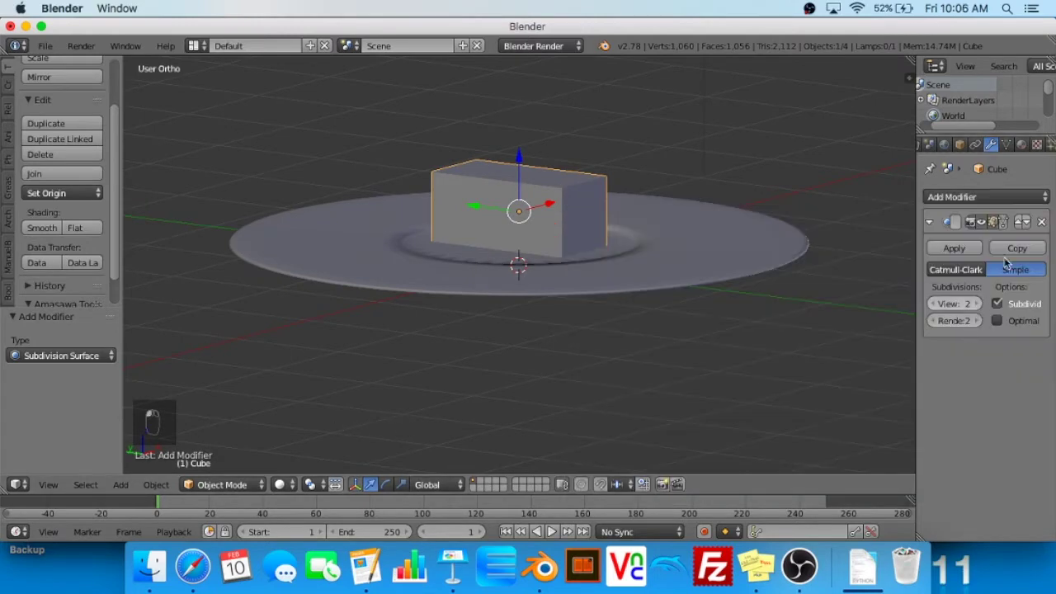
click(953, 198)
click(766, 454)
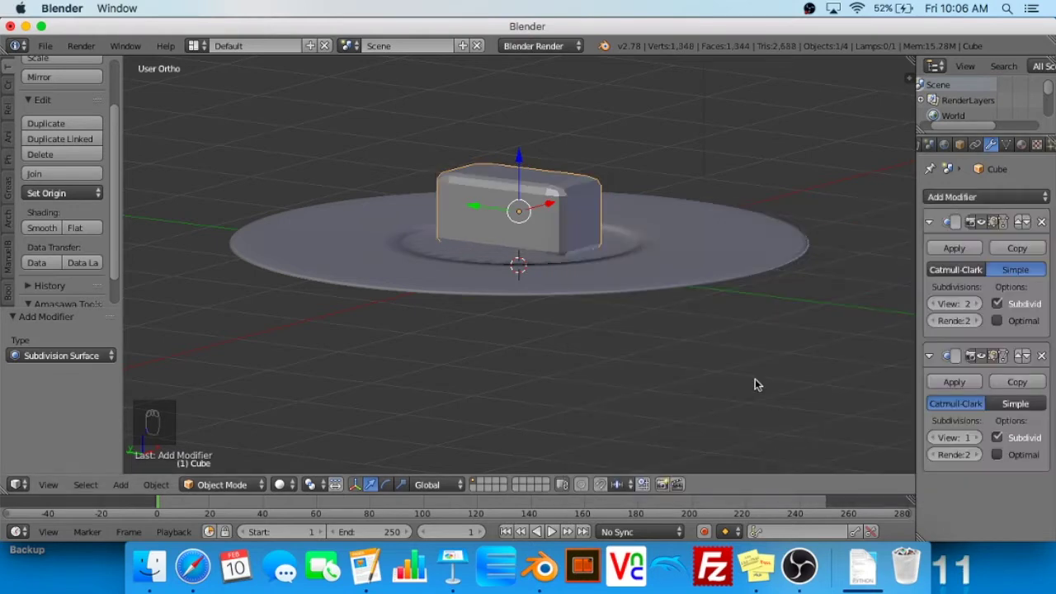
middle_drag(649, 339, 389, 204)
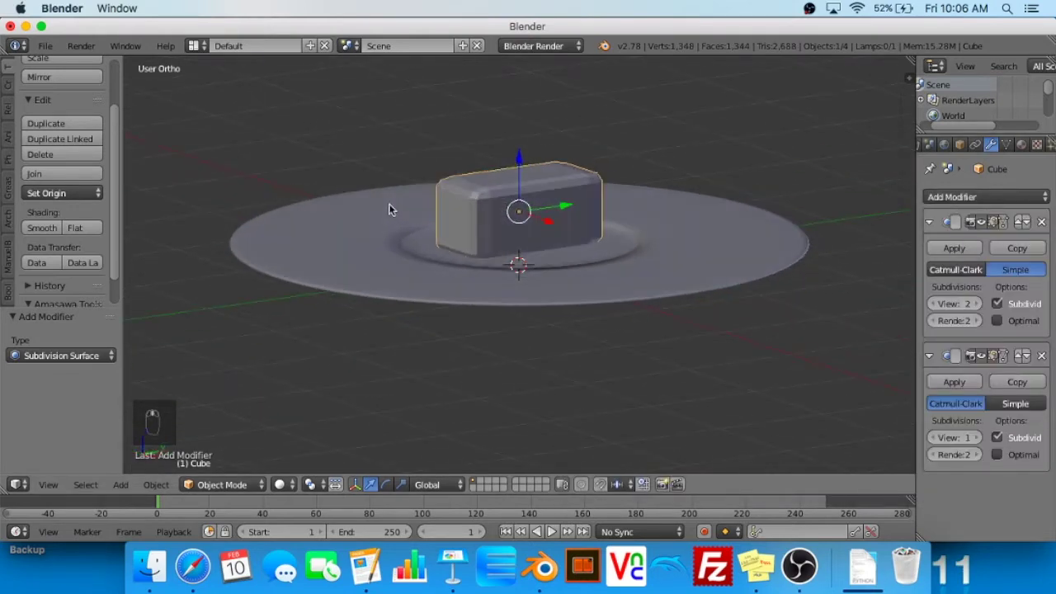
middle_drag(642, 269, 578, 216)
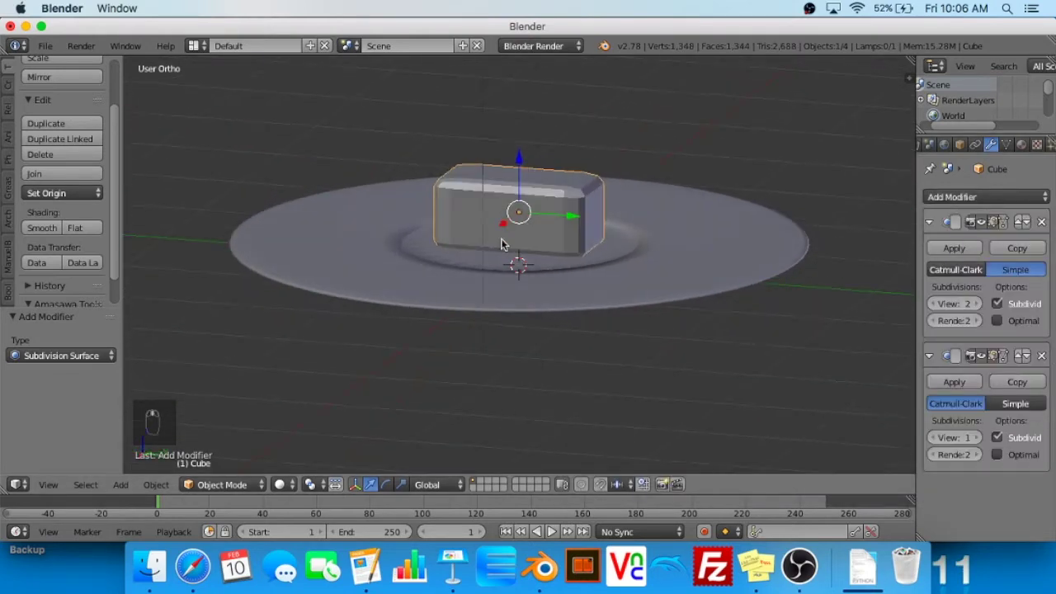
Set the view subdivisions to 1 on the Simple modifier and 2 on the Catmull-Clark modifier
click(935, 304)
click(979, 437)
middle_drag(817, 338, 487, 247)
middle_drag(493, 182, 346, 228)
middle_drag(699, 275, 446, 252)
Compare the rounded box with the sushi in the Blender Mentor render and the Nichijou video in Safari, and return to Blender
click(193, 569)
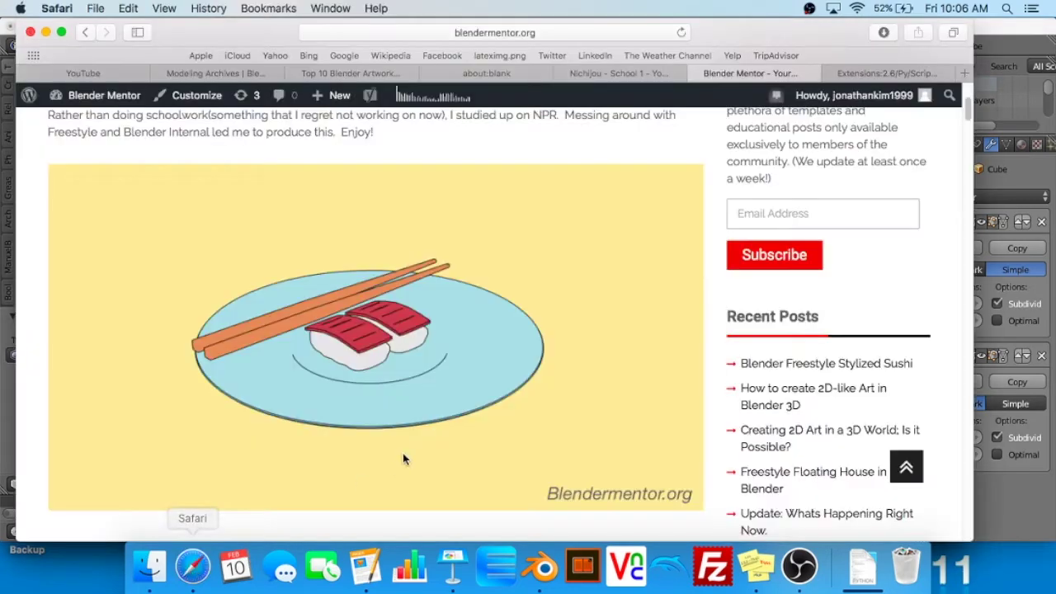
click(1027, 538)
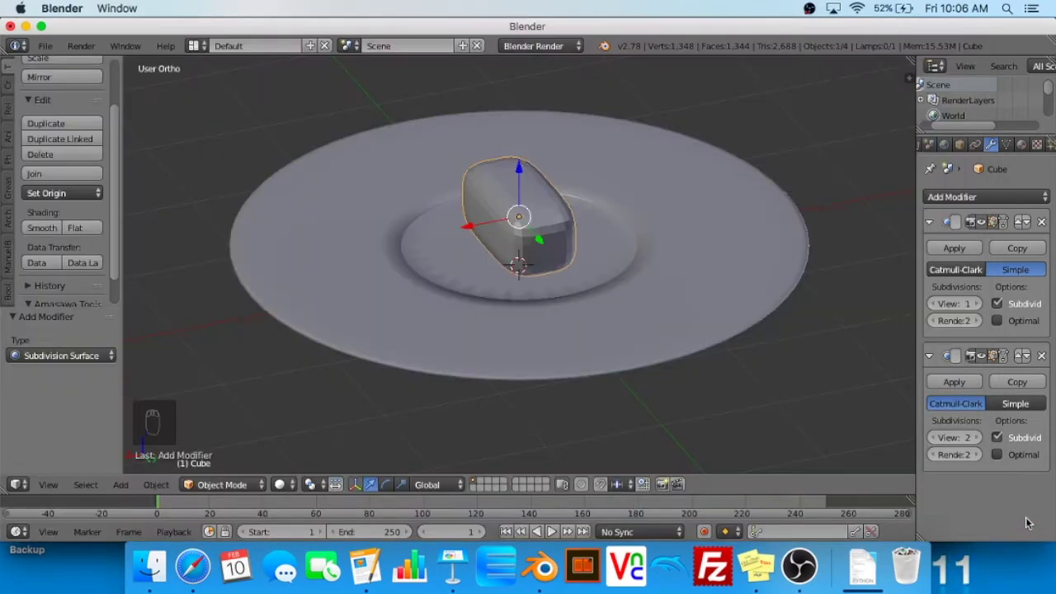
click(193, 569)
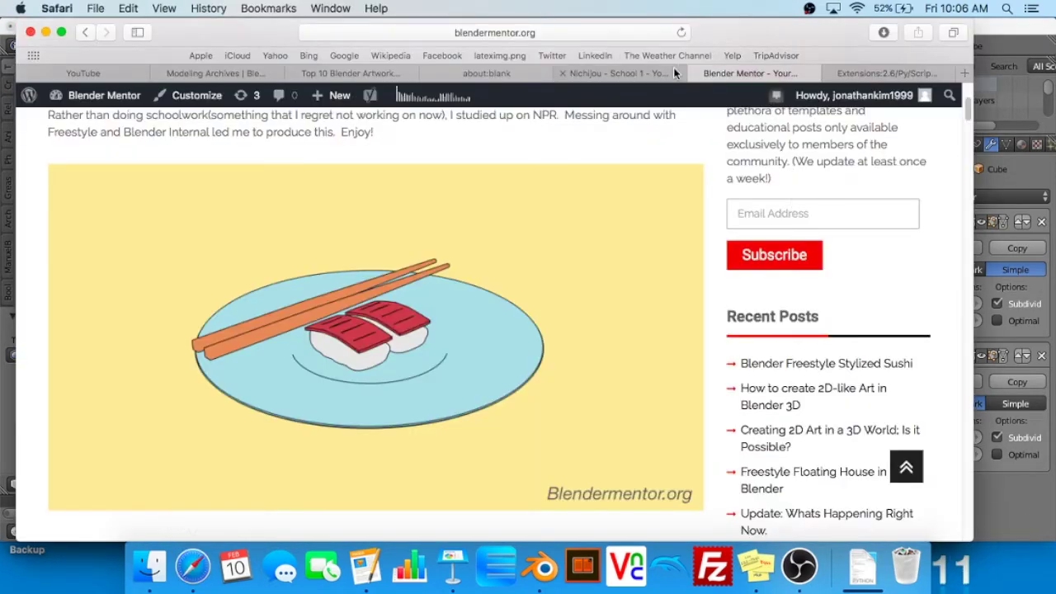
click(563, 75)
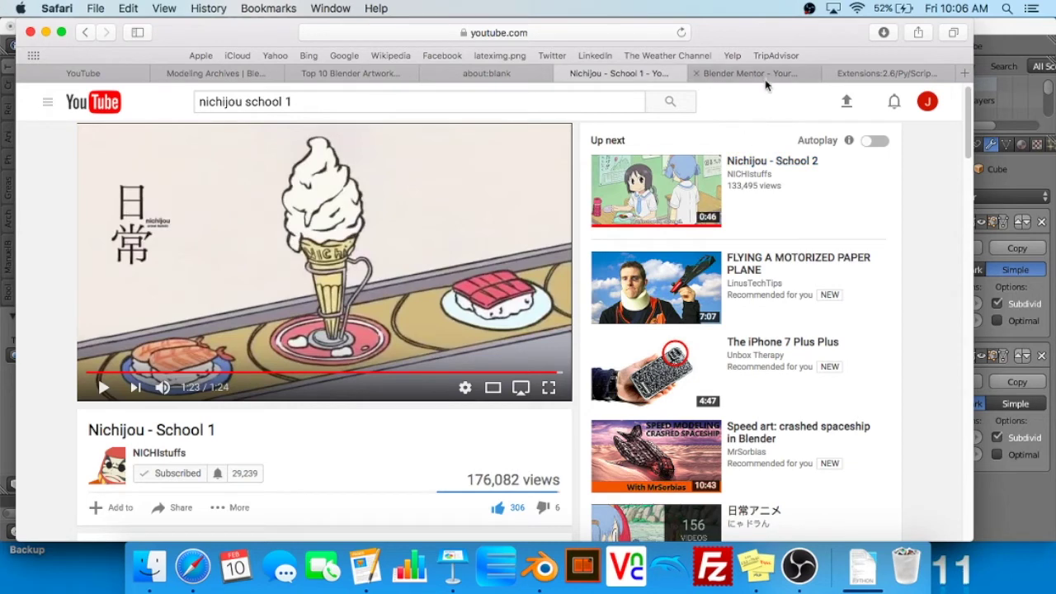
click(697, 73)
click(1006, 489)
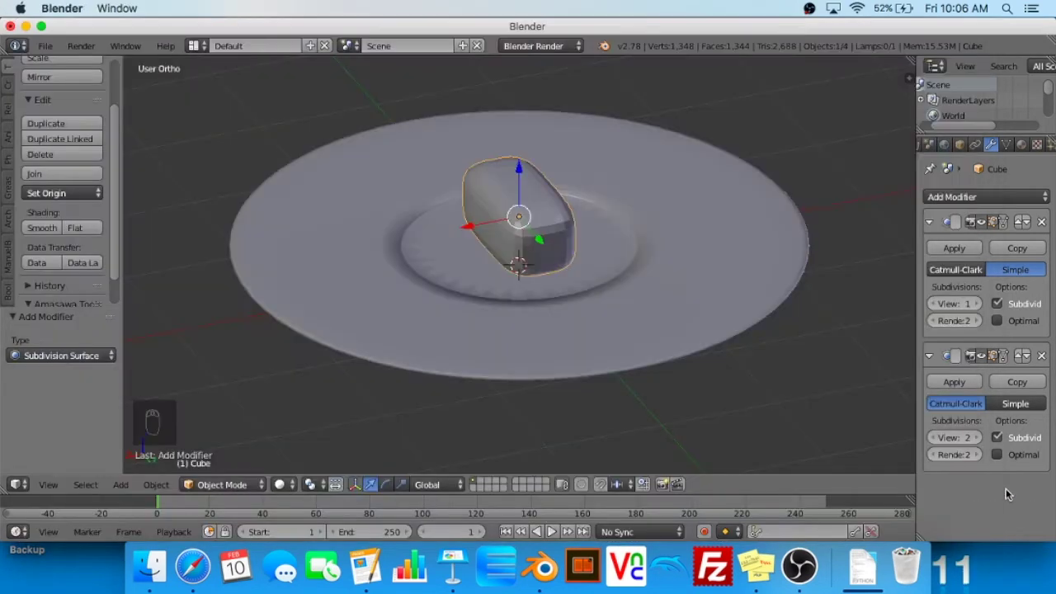
Flatten the rounded box's mesh along Z to about 0.87 in Edit Mode and return to Object Mode
middle_drag(684, 248, 684, 182)
key(Tab)
key(s)
key(z)
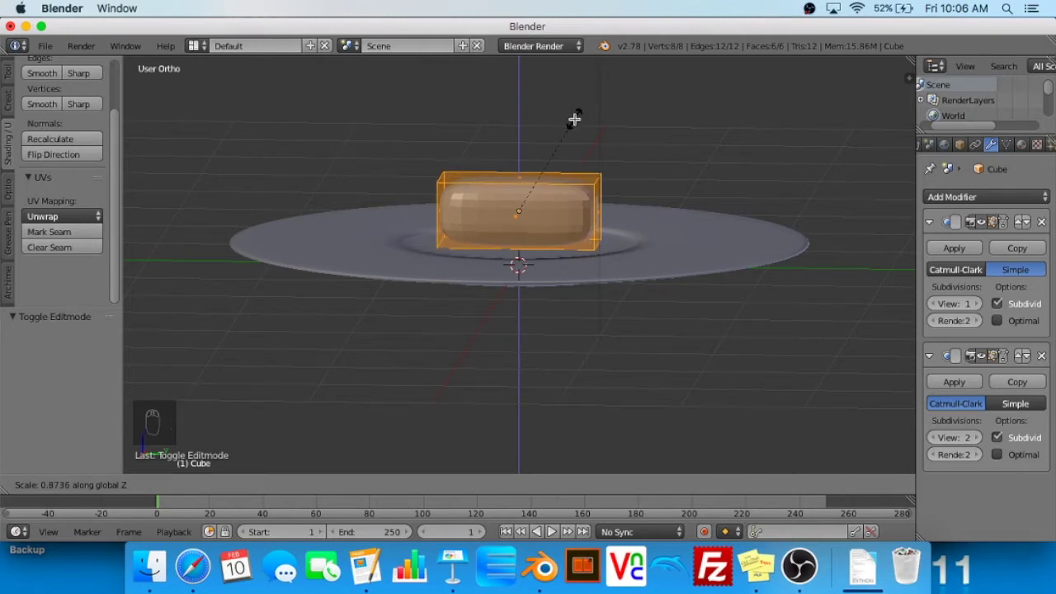
click(578, 118)
key(g)
click(580, 120)
key(s)
key(z)
click(580, 120)
key(Tab)
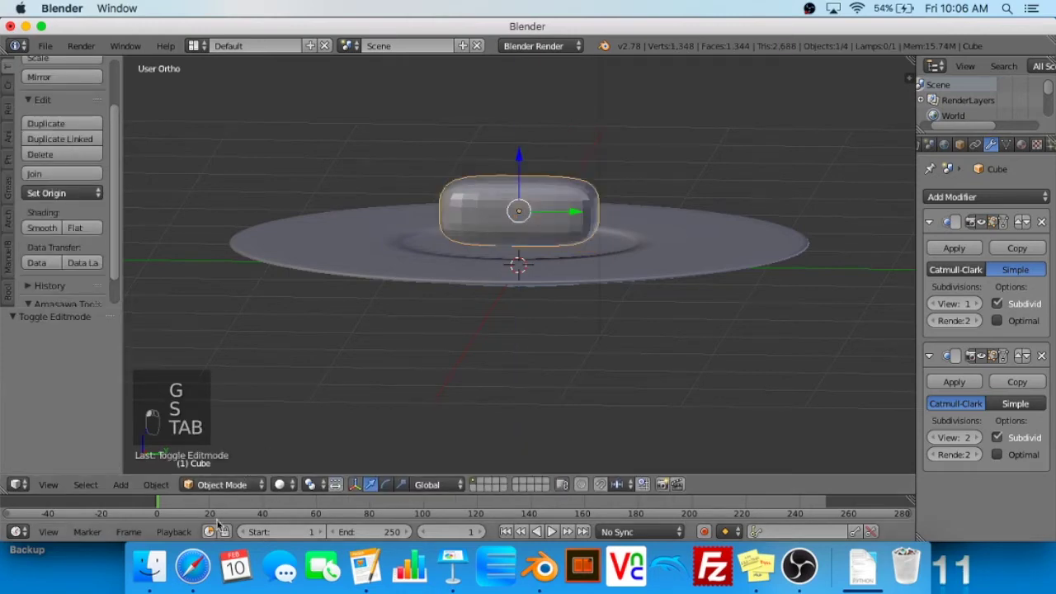
Check the flattened piece's shape against the reference in Safari, and return to Blender
click(193, 566)
click(1021, 488)
middle_drag(665, 146, 47, 302)
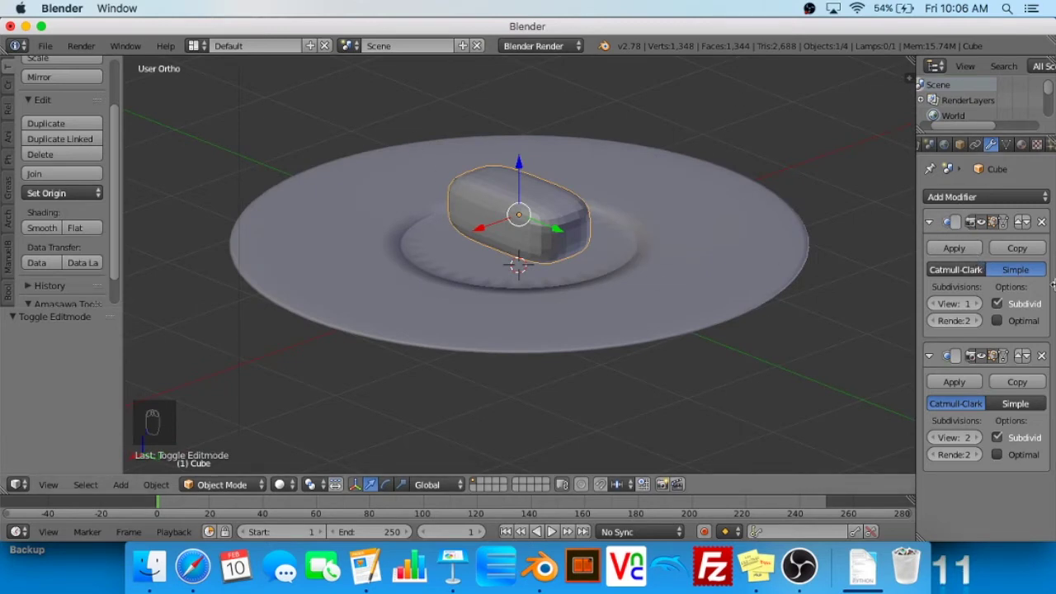
Try applying the Subdivision Surface modifiers to the rounded piece
click(957, 249)
click(957, 248)
key(super+z)
key(super+z)
Duplicate the rounded piece about -2.302 along X, move the copy to layer 2, check that layer and return to layer 1
middle_drag(790, 230, 739, 224)
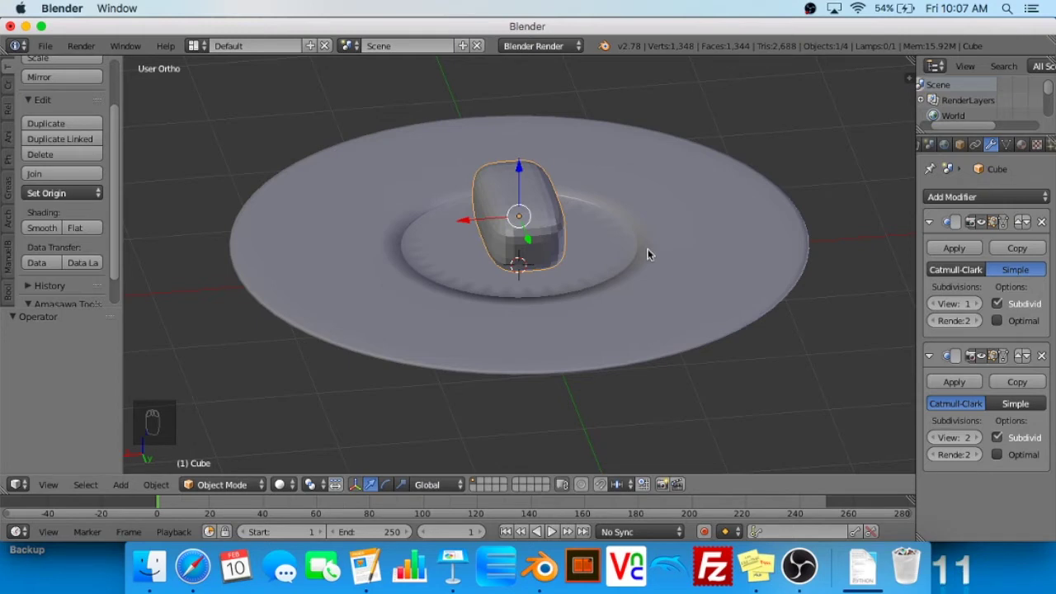
key(shift+d)
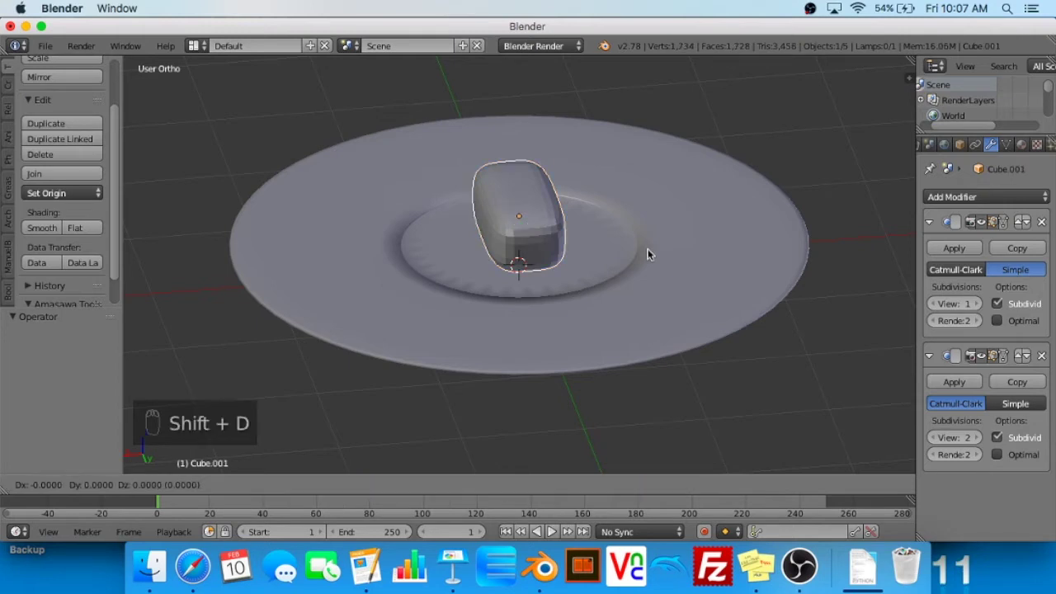
click(138, 217)
key(m)
key(2)
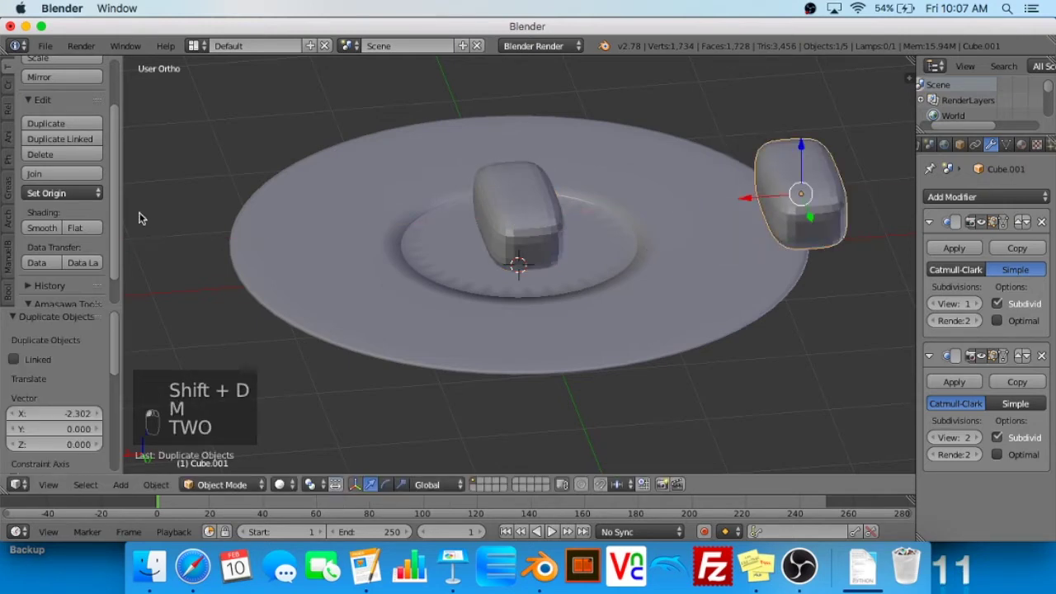
key(Return)
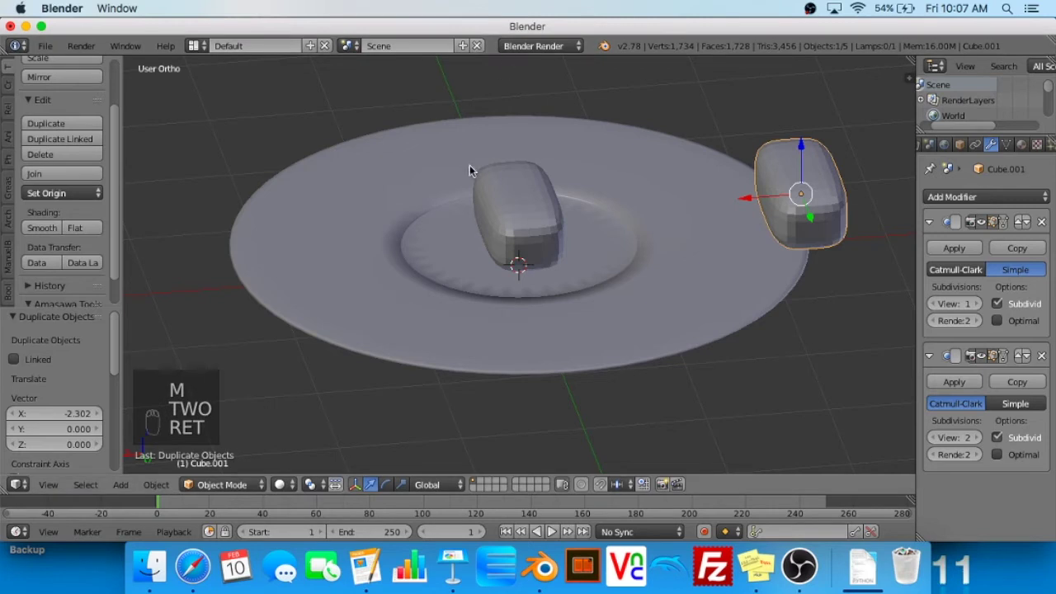
key(m)
key(2)
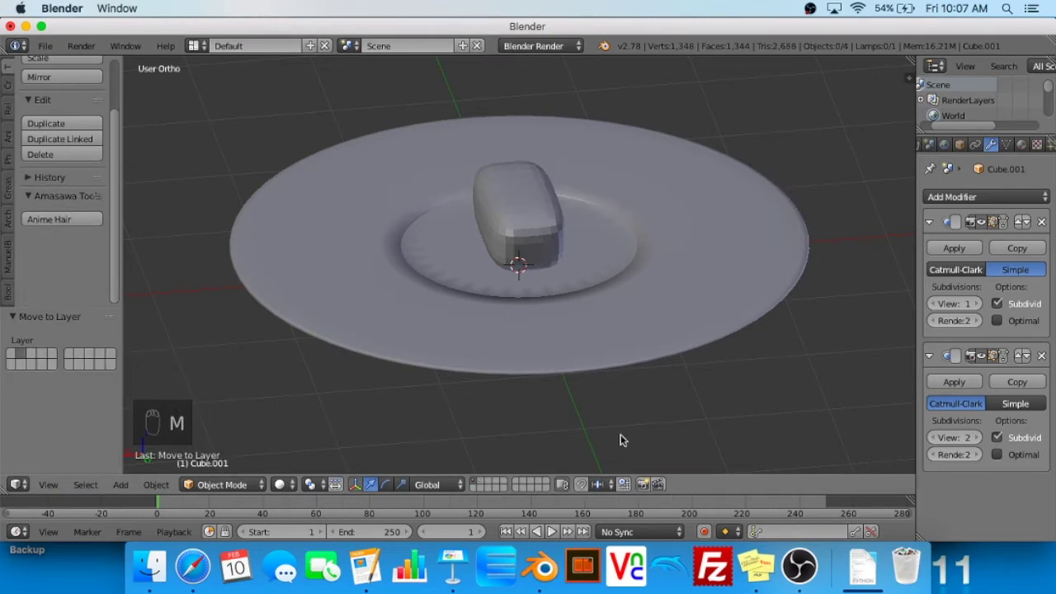
click(483, 484)
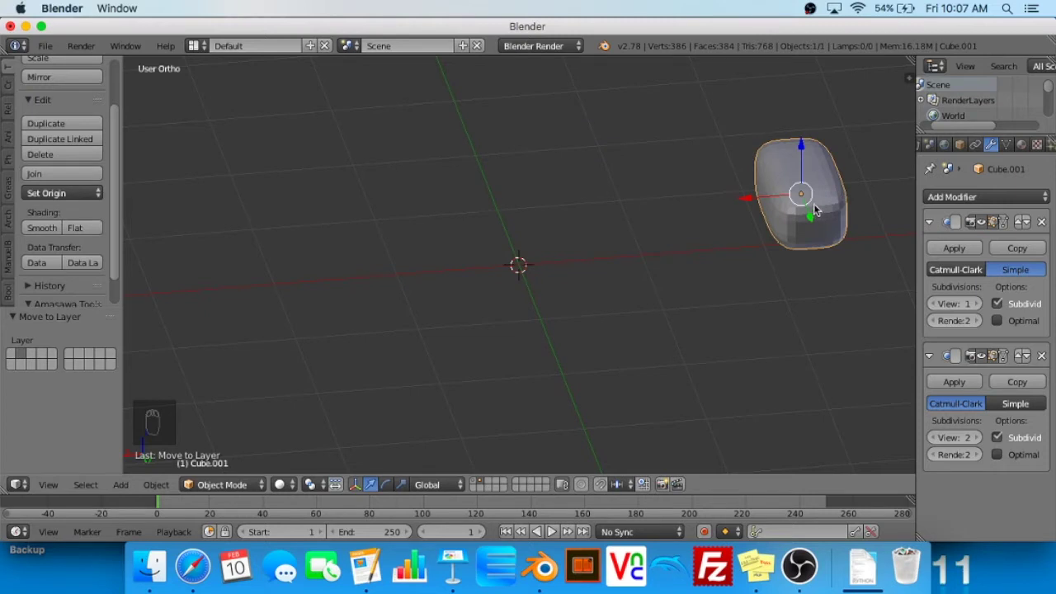
click(475, 483)
Select the rounded piece on the plate and apply both of its Subdivision Surface modifiers
right_click(513, 279)
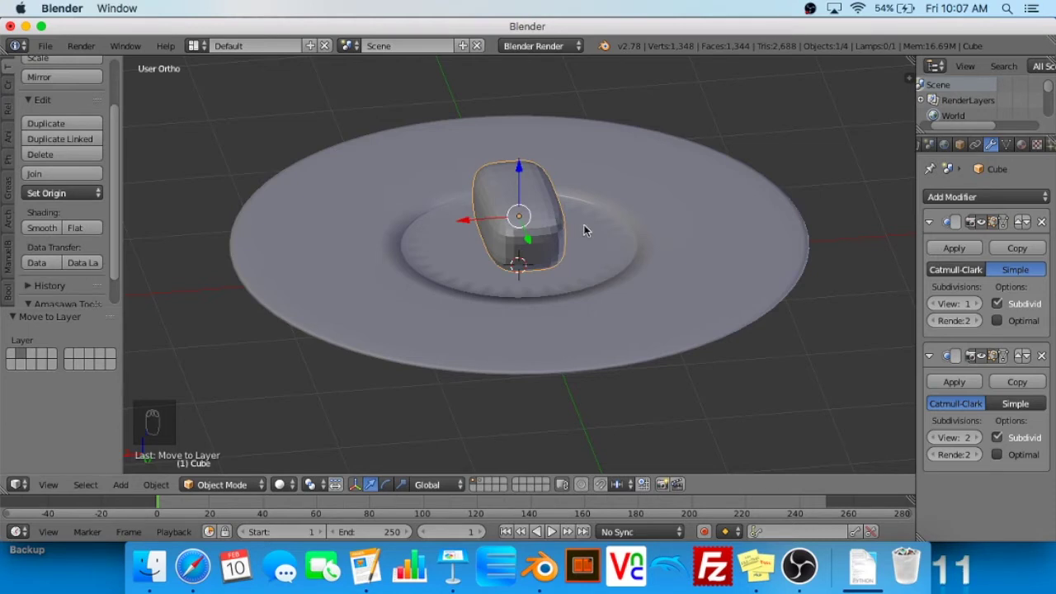
click(954, 247)
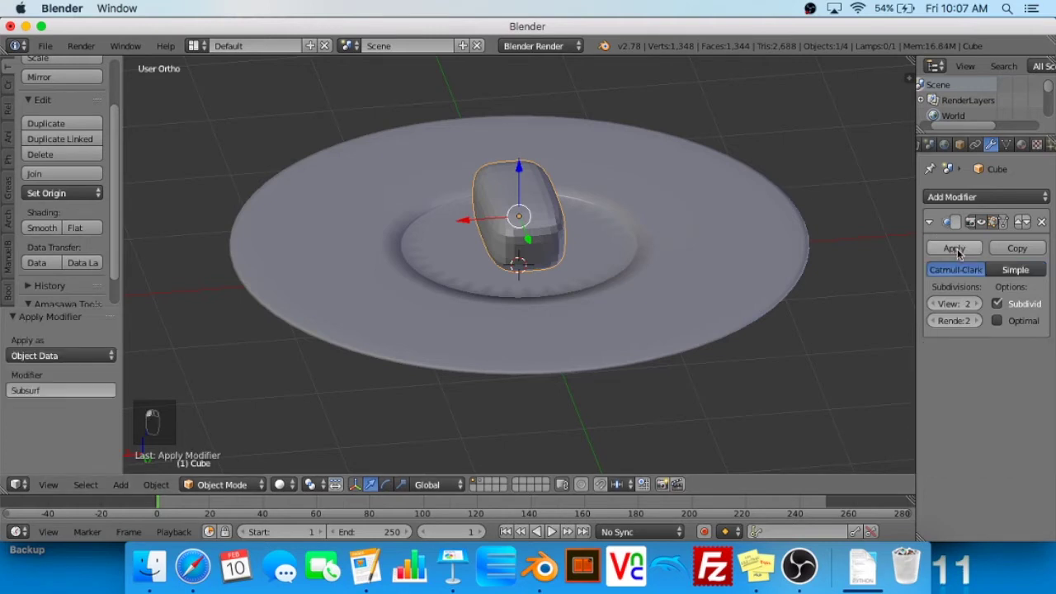
click(954, 248)
Duplicate the rounded piece about -2.322 along X and move the copy to layer 2
key(shift+d)
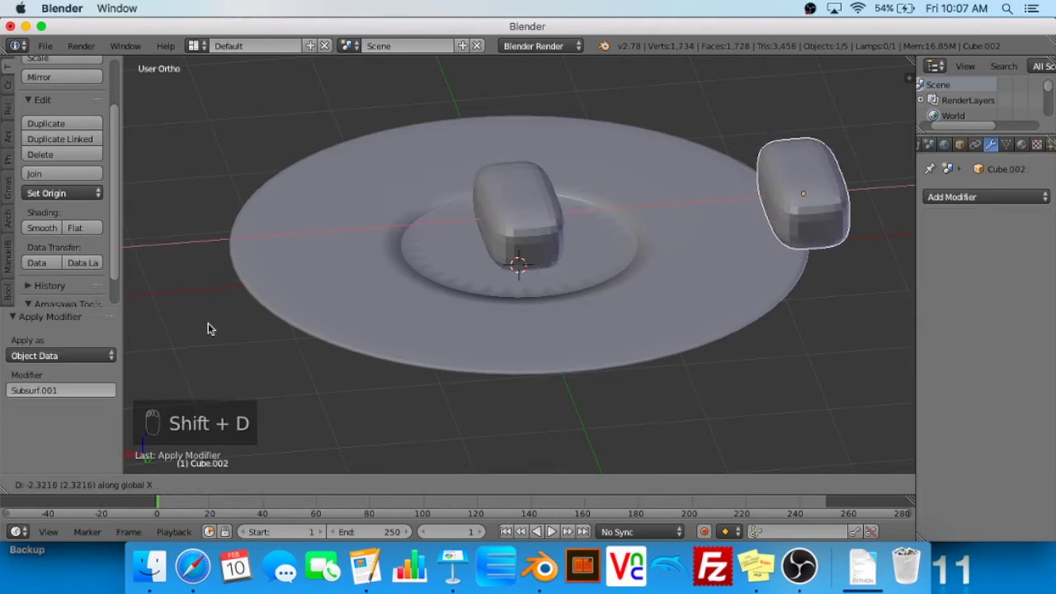
click(208, 325)
key(m)
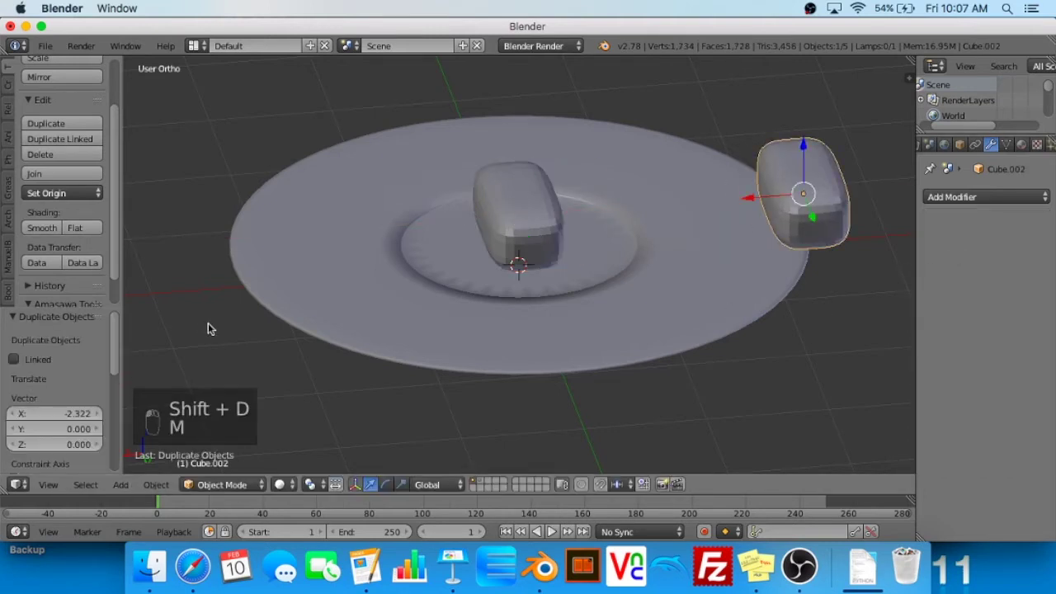
key(m)
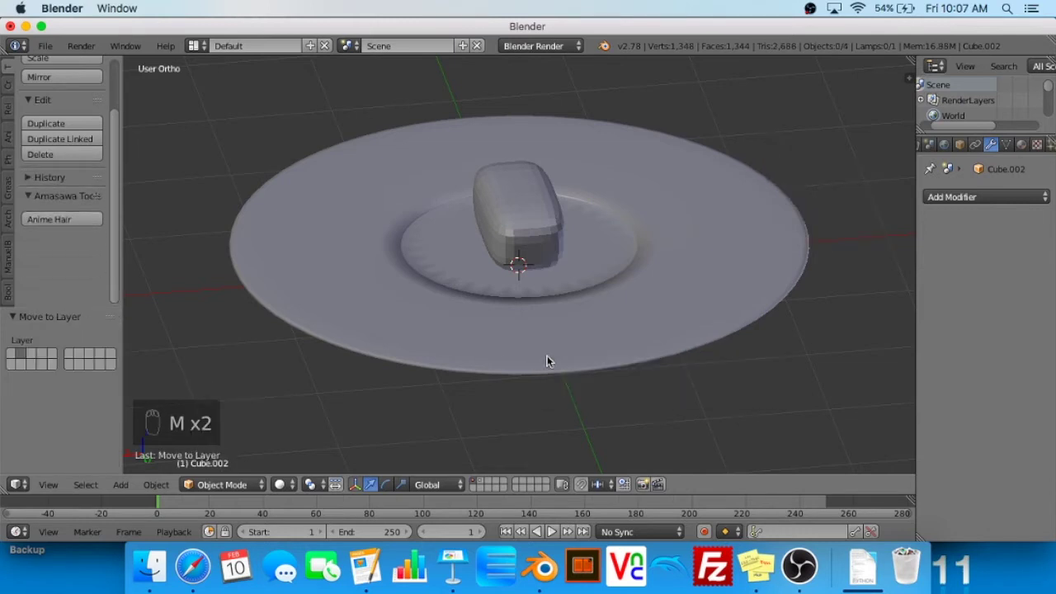
Select the rounded piece on the plate and set its shading to smooth
right_click(415, 230)
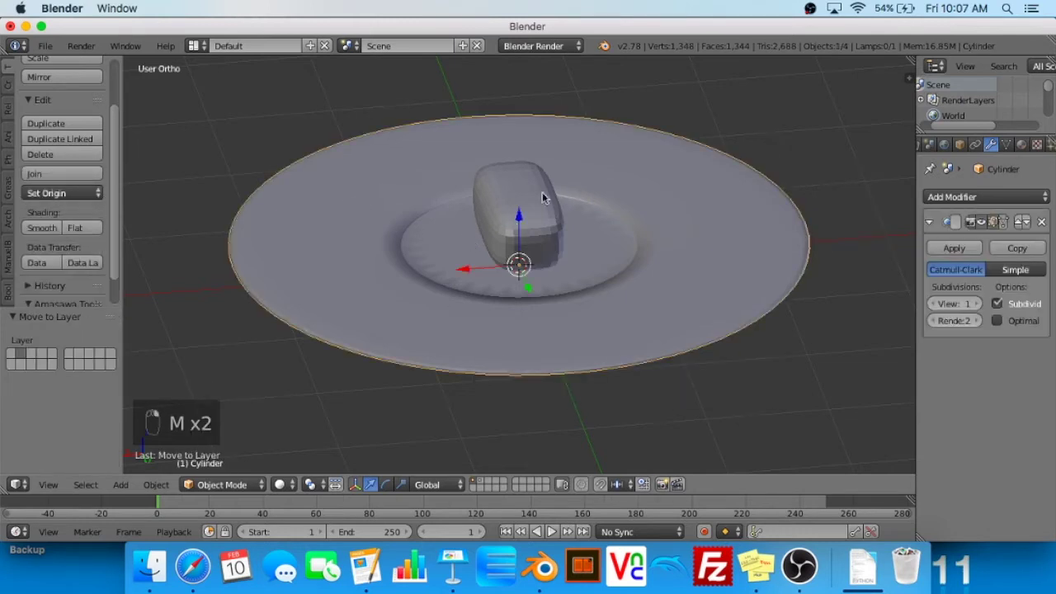
right_click(542, 196)
middle_drag(738, 193, 742, 260)
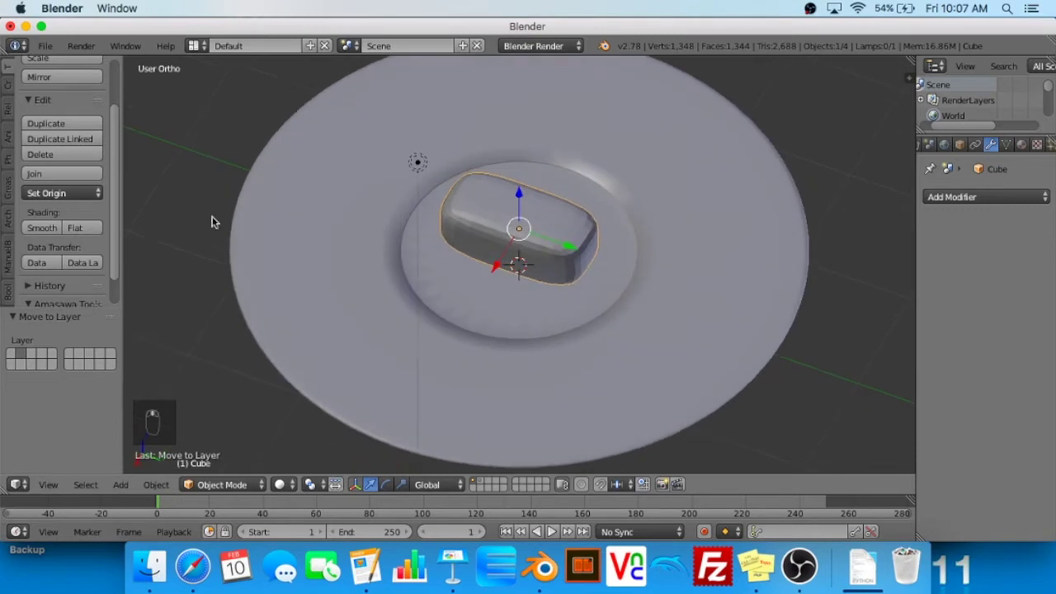
click(43, 228)
middle_drag(610, 264, 616, 219)
scroll(478, 220, down, 5)
scroll(478, 220, up, 8)
middle_drag(478, 221, 495, 200)
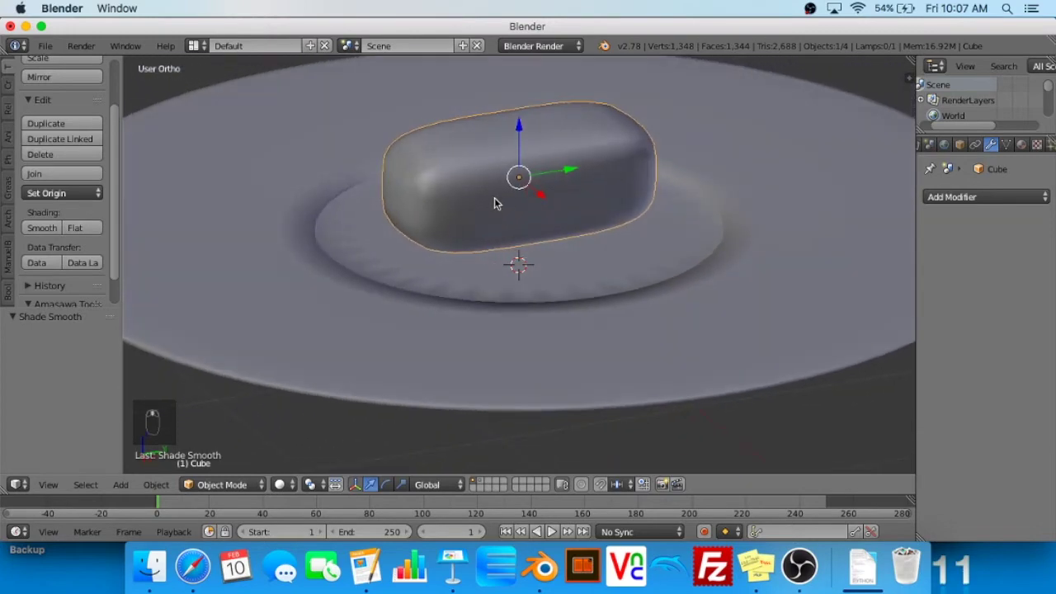
click(962, 198)
click(963, 199)
click(964, 200)
click(980, 198)
click(980, 202)
click(980, 199)
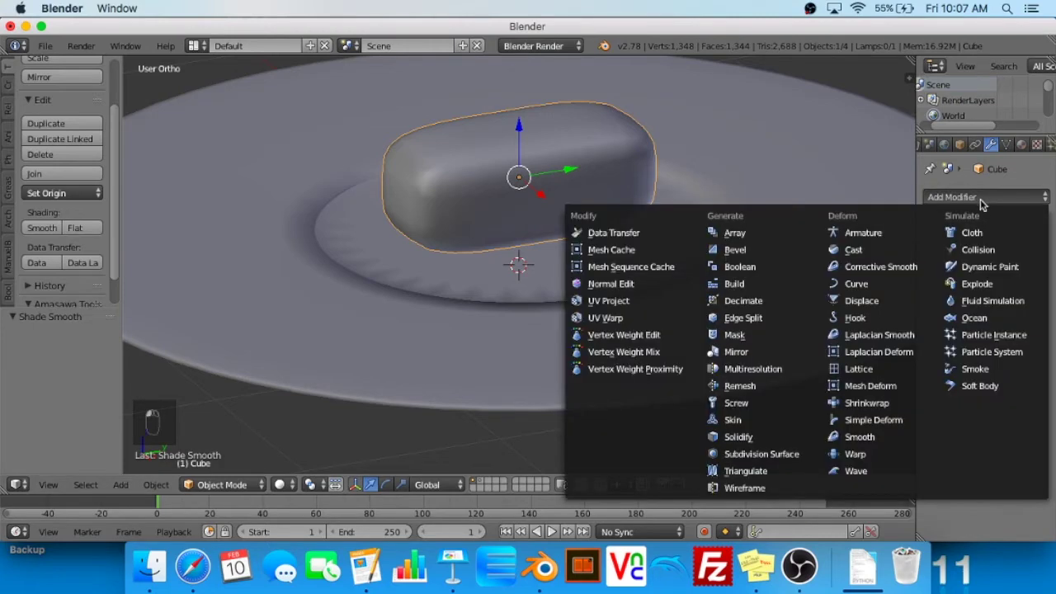
click(982, 200)
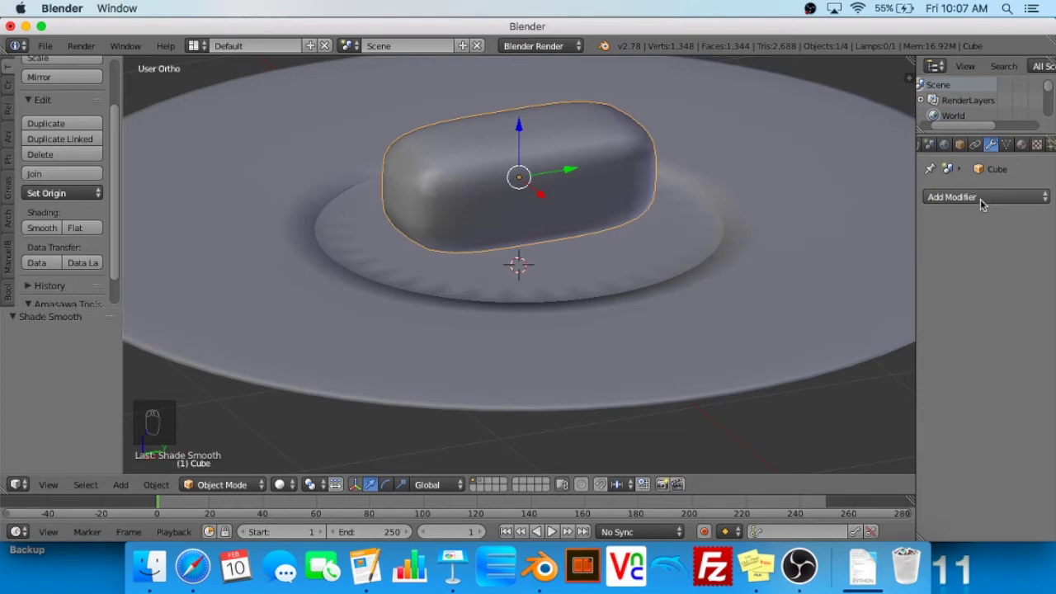
middle_drag(738, 242, 657, 166)
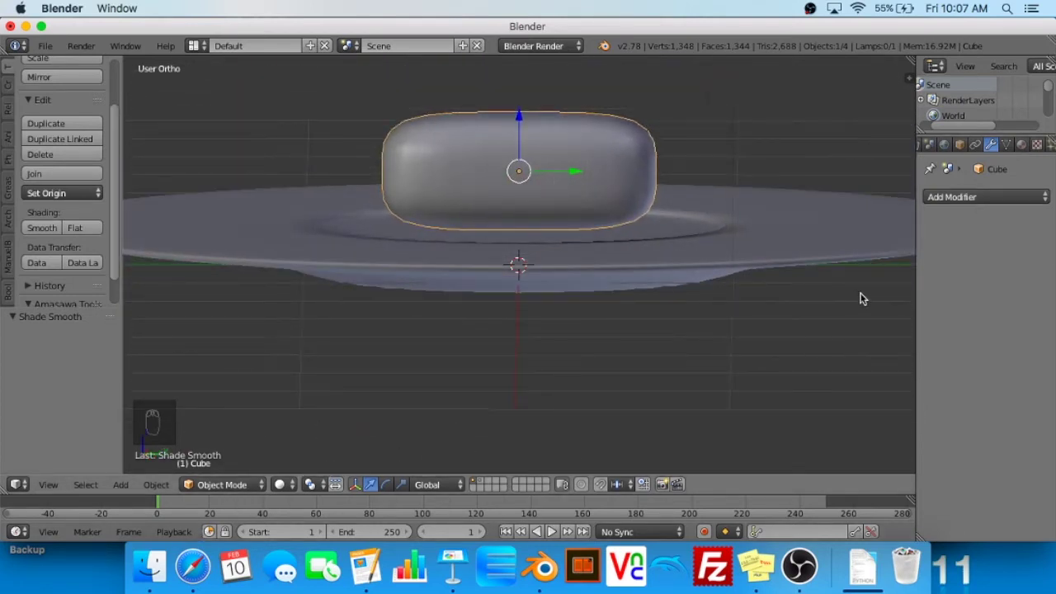
Compare the sushi shapes in Safari's Nichijou video and Blender Mentor reference image, and return to Blender
click(192, 566)
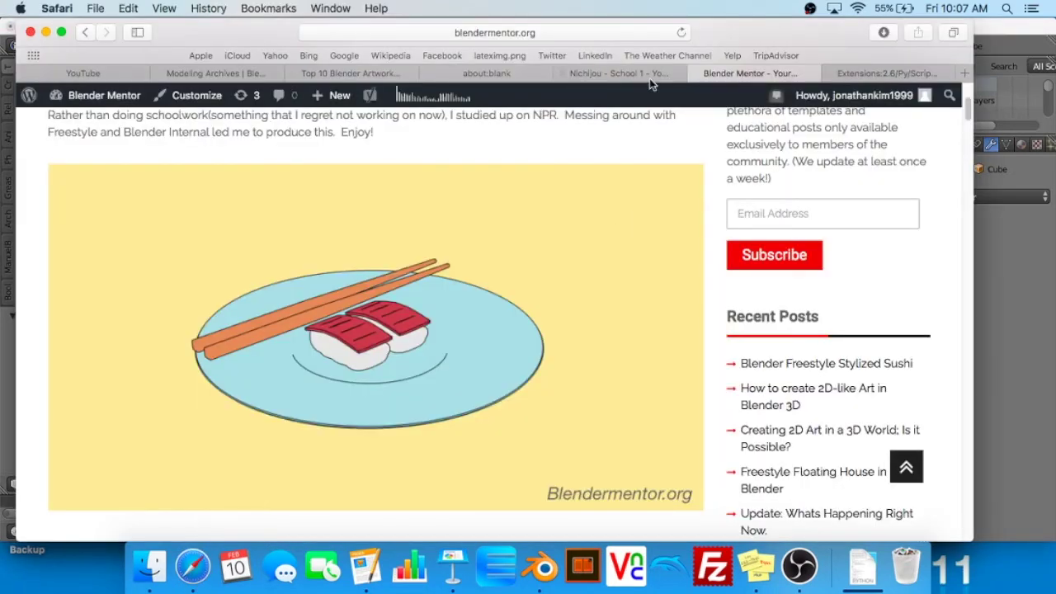
click(619, 74)
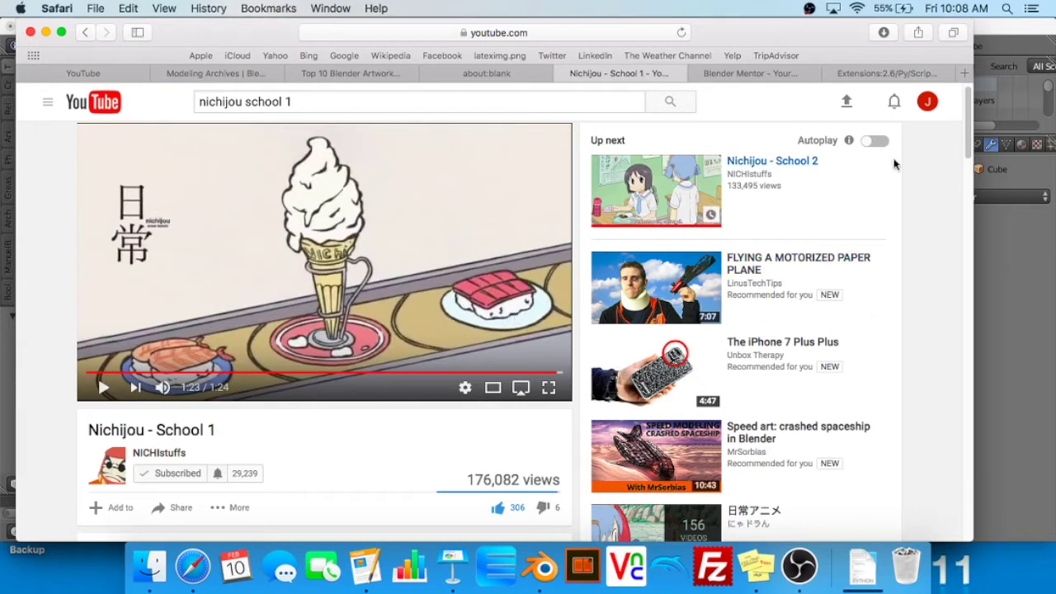
click(789, 73)
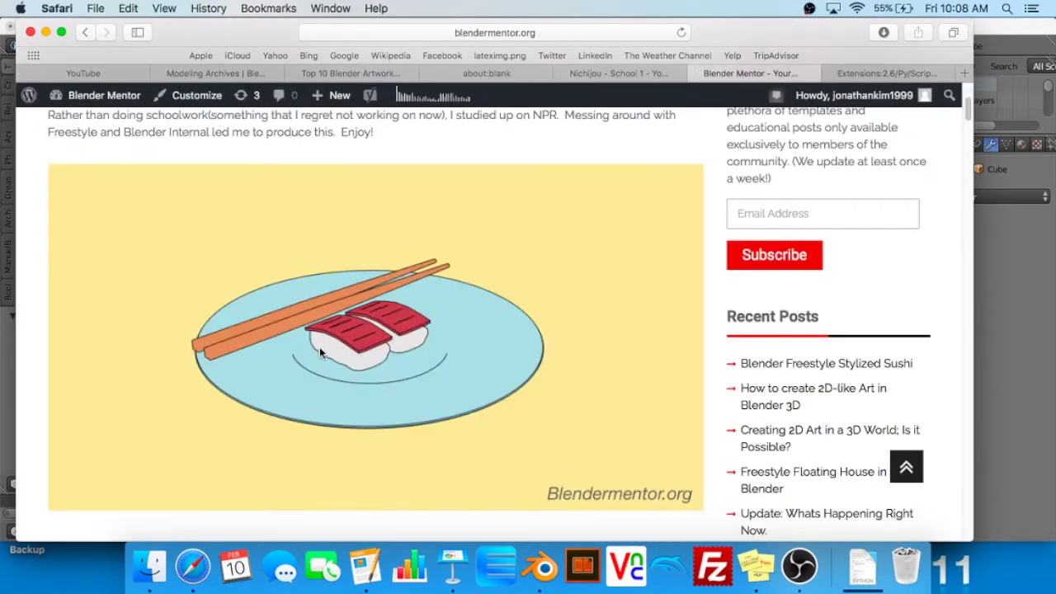
click(987, 361)
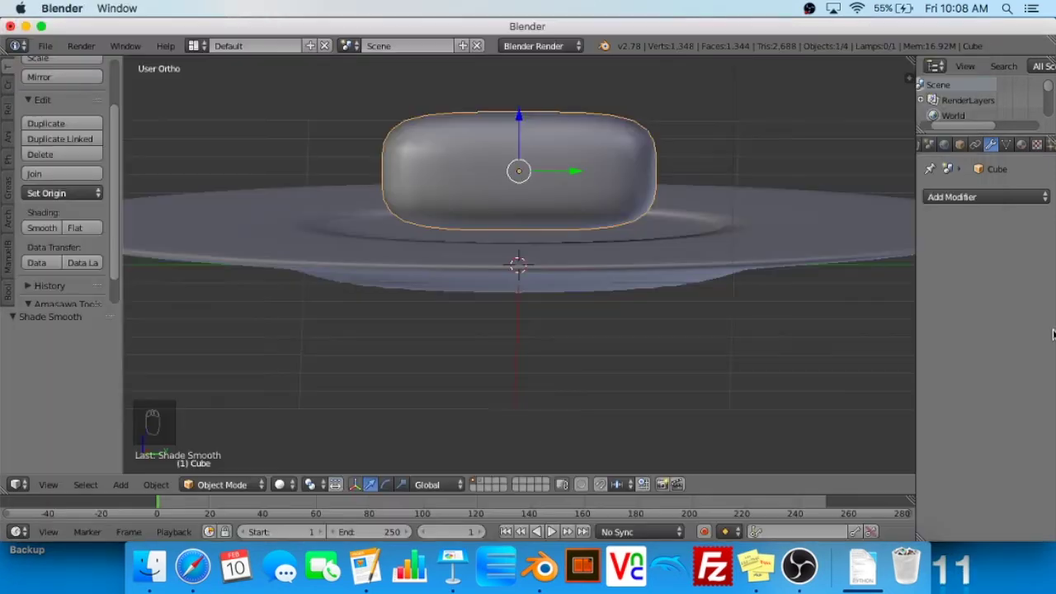
Add a new material to the plate and another new material to the rounded piece
middle_drag(438, 172, 401, 198)
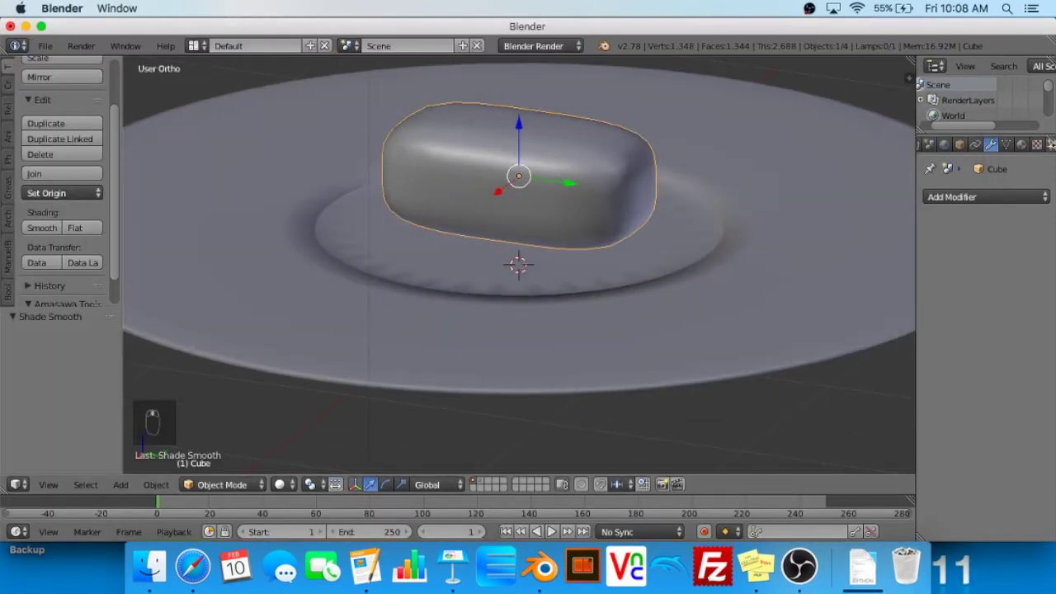
click(1007, 145)
click(992, 146)
middle_drag(692, 222, 466, 389)
scroll(618, 363, down, 3)
right_click(618, 362)
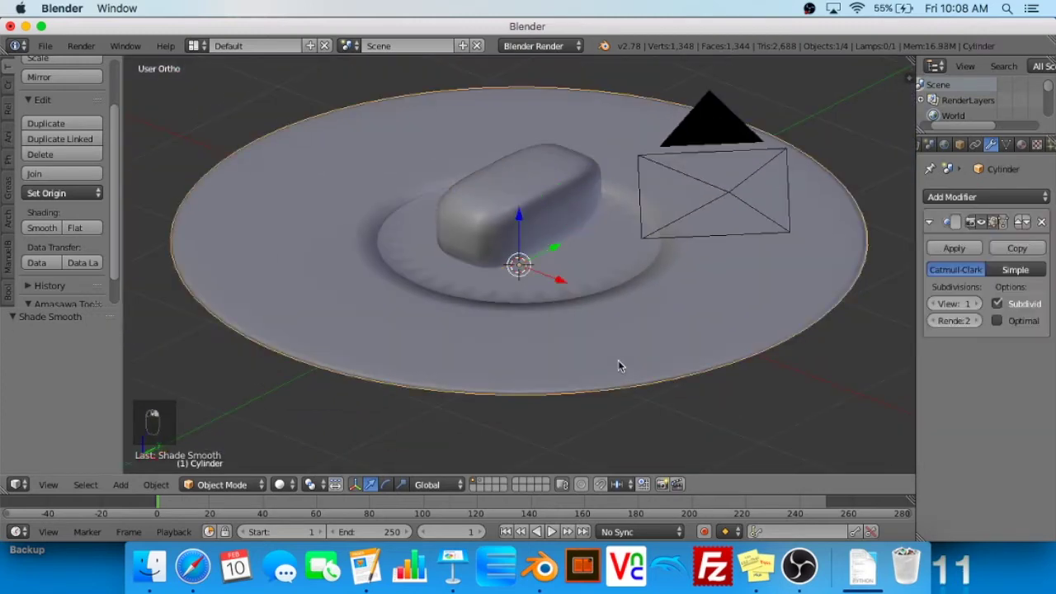
click(1020, 145)
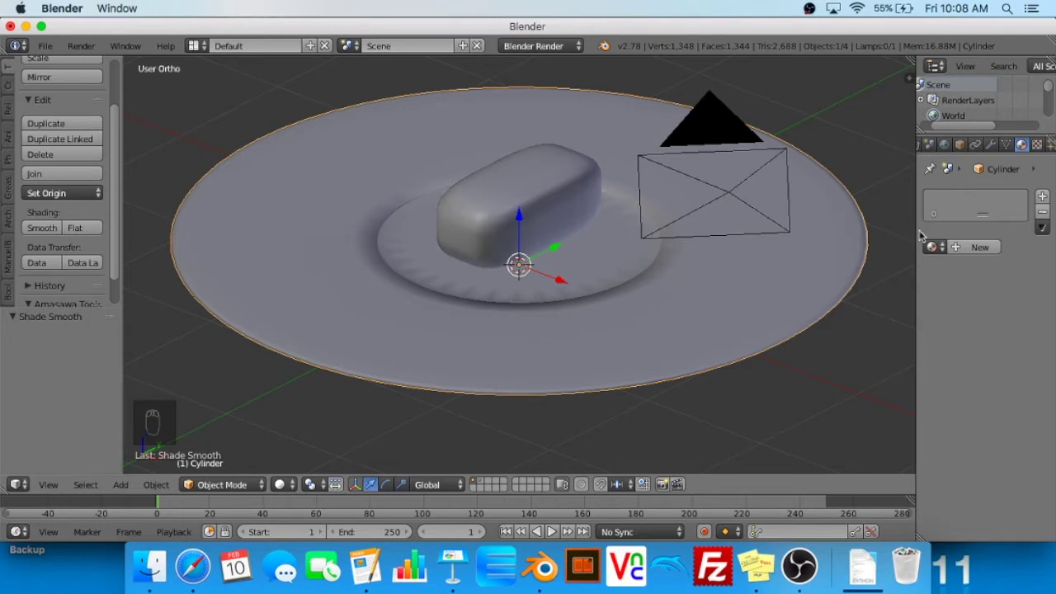
click(974, 247)
scroll(985, 354, down, 3)
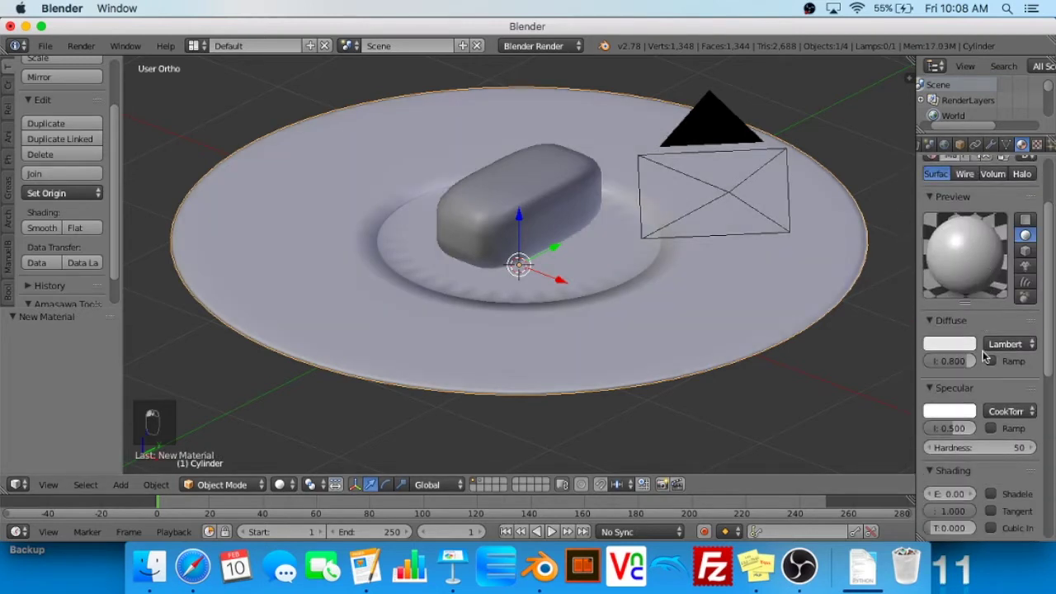
right_click(503, 227)
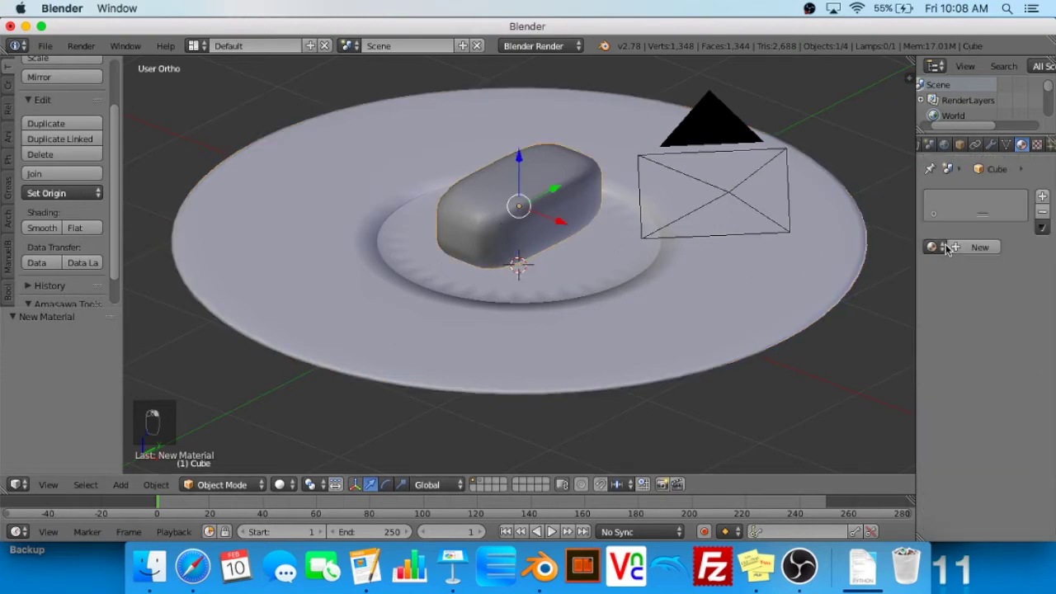
click(974, 185)
Preview the plate and rounded piece in Rendered viewport shading, and return to Solid shading
click(262, 485)
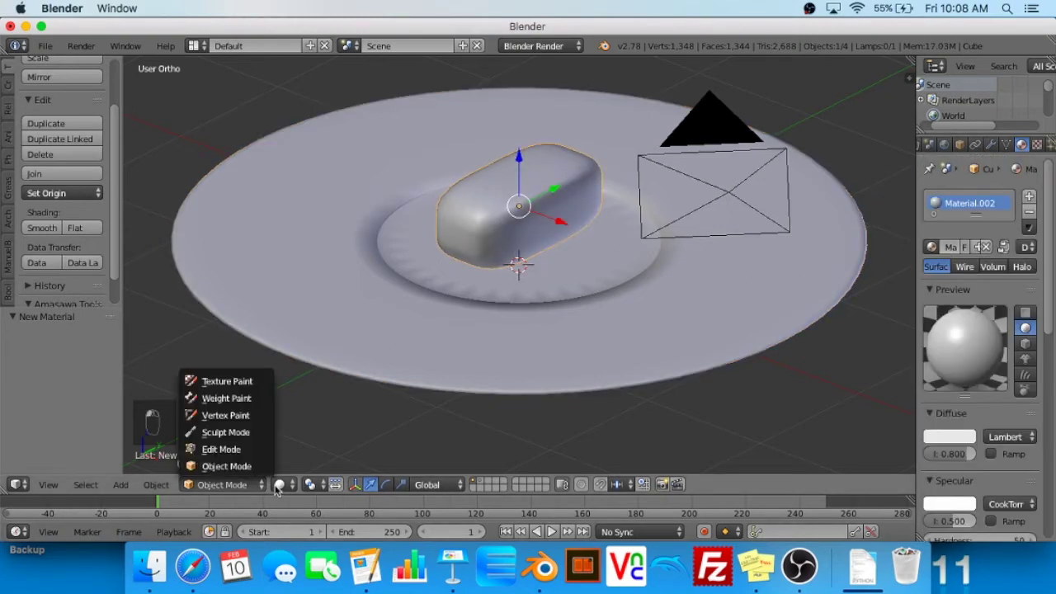
click(279, 485)
click(335, 378)
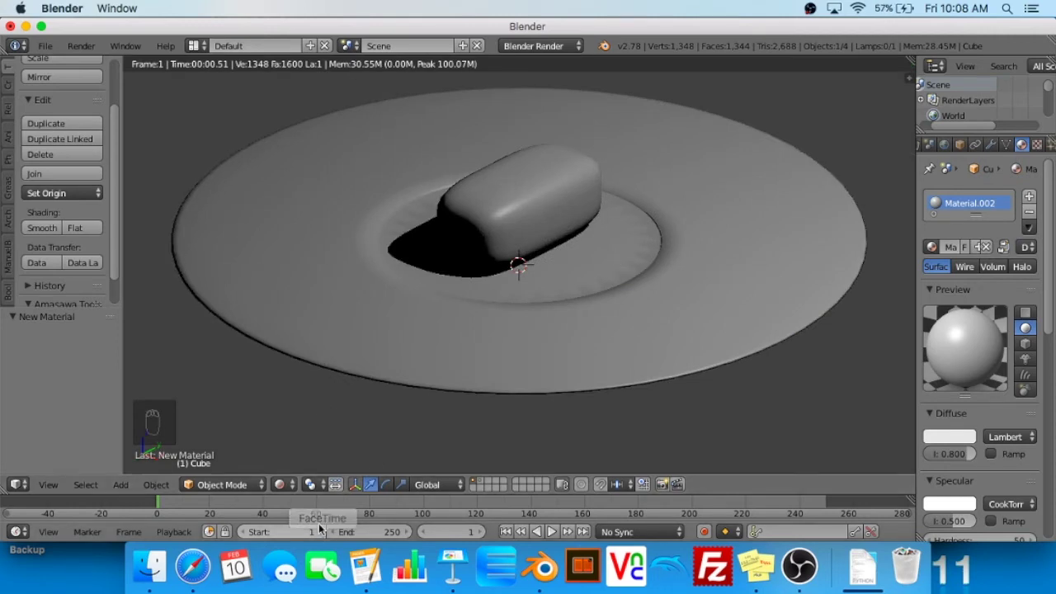
click(279, 485)
click(307, 434)
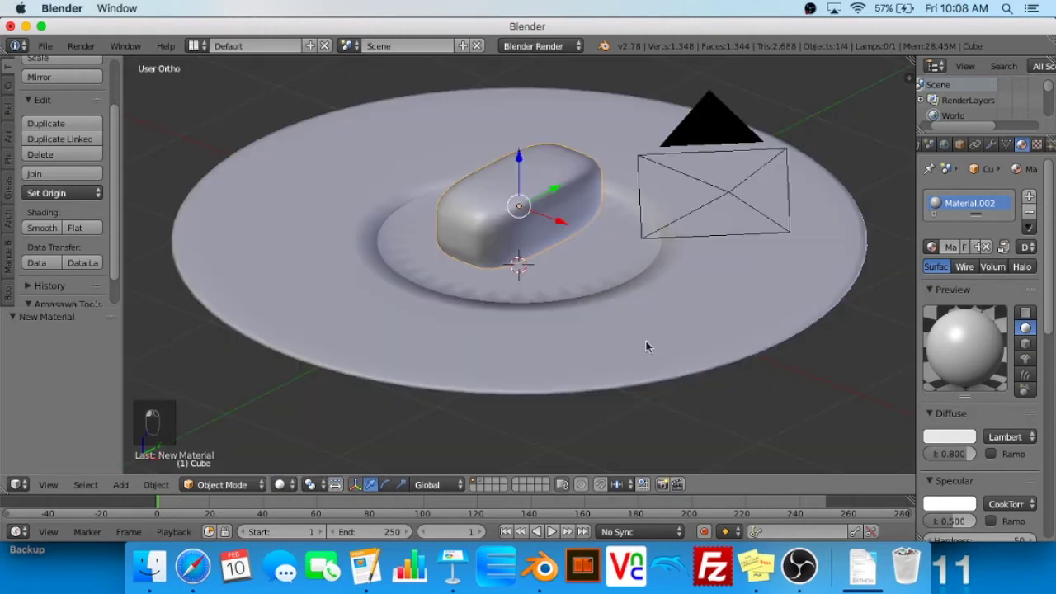
Review the rounded piece's modifiers and the material settings of both the plate and the rounded piece
scroll(647, 346, right, 3)
click(991, 144)
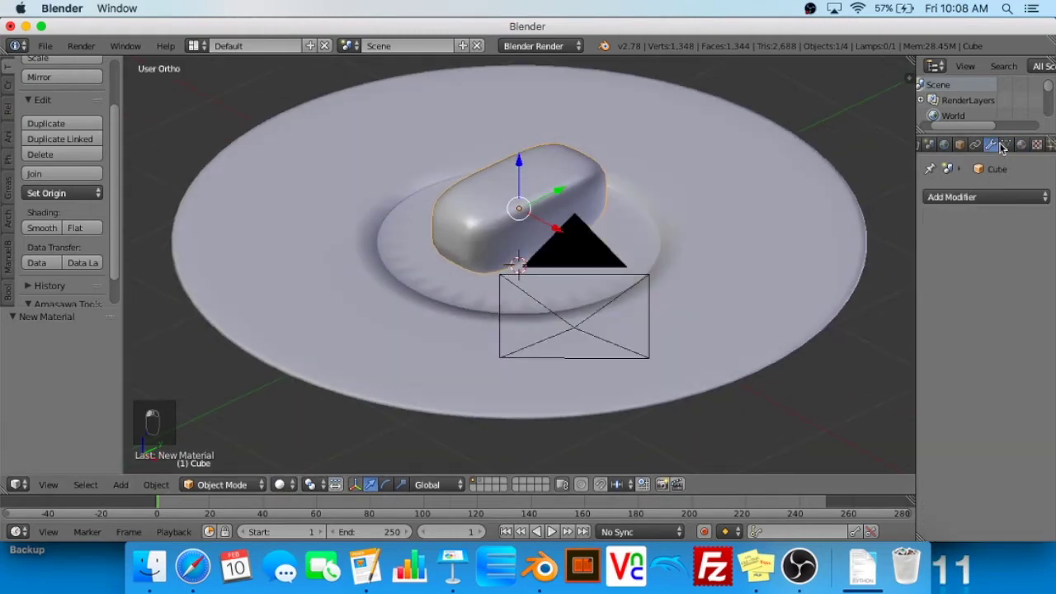
middle_drag(712, 153, 657, 126)
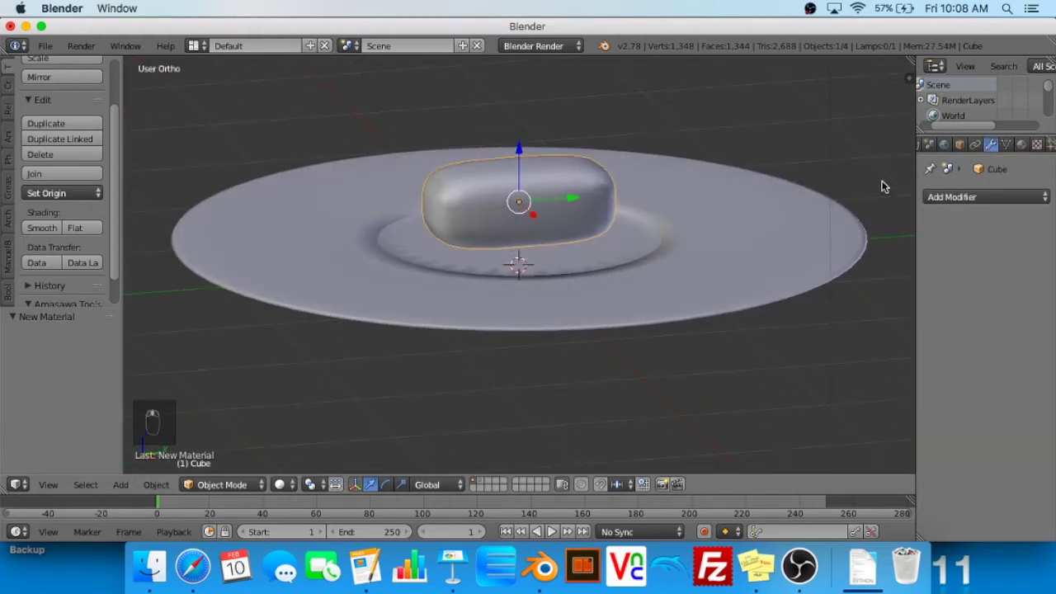
click(1020, 145)
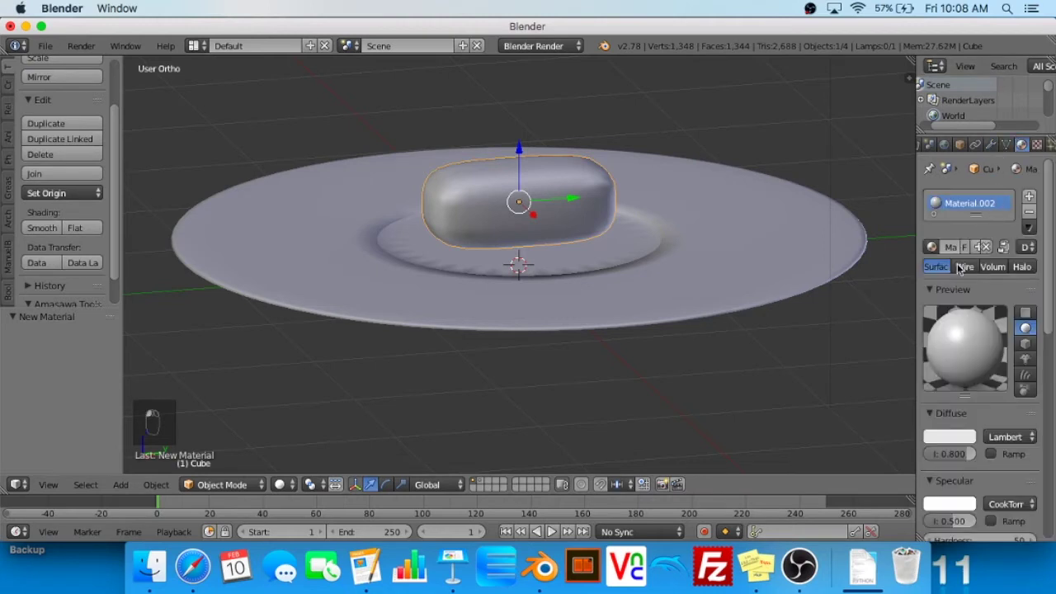
right_click(378, 214)
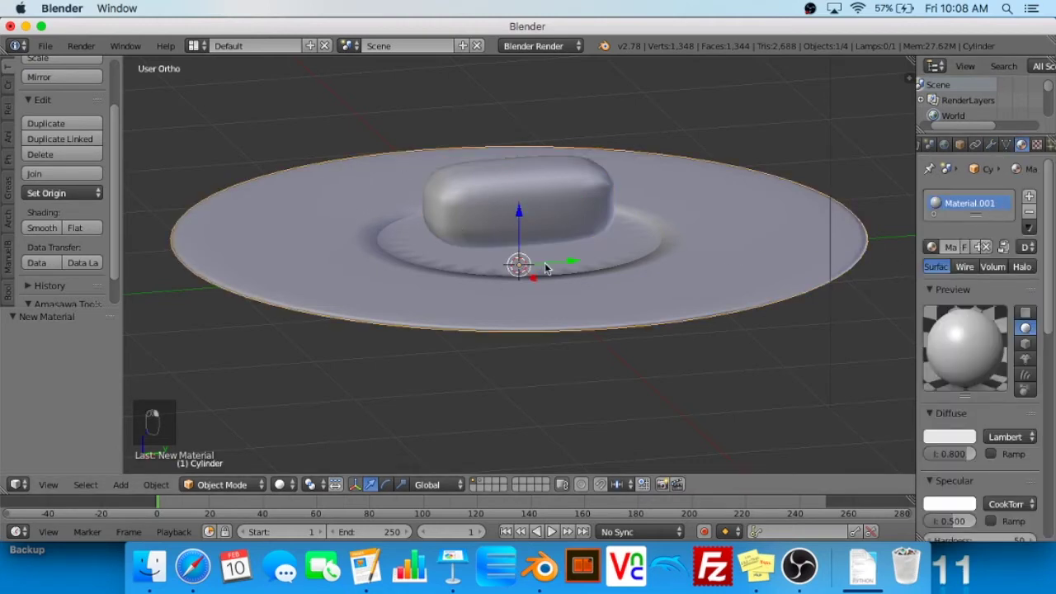
right_click(542, 203)
scroll(950, 330, down, 2)
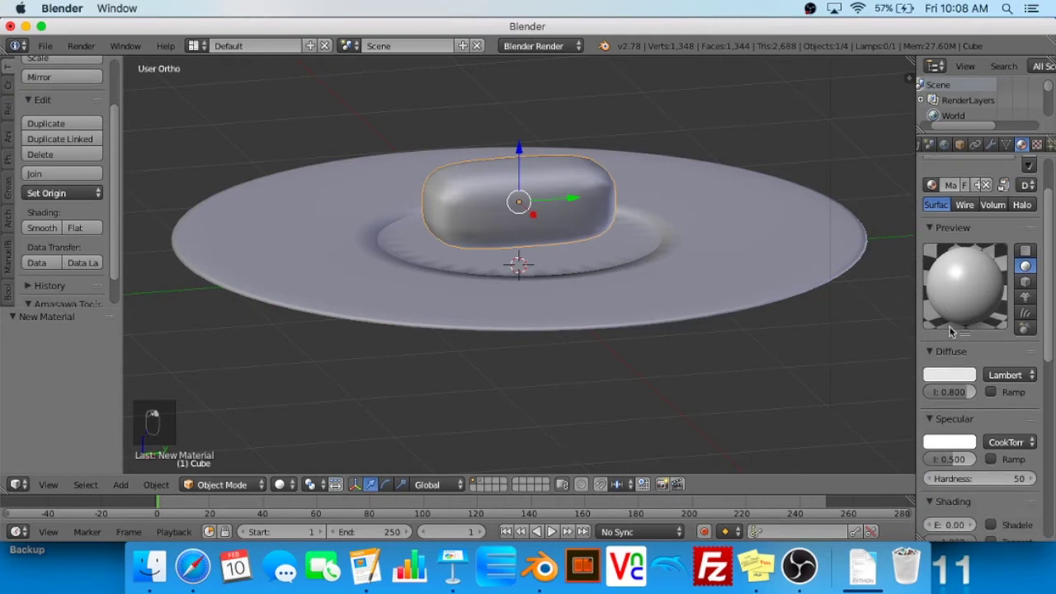
scroll(950, 330, down, 1)
Switch the viewport to Rendered shading and examine the plate and rounded piece from several angles
click(289, 488)
click(314, 381)
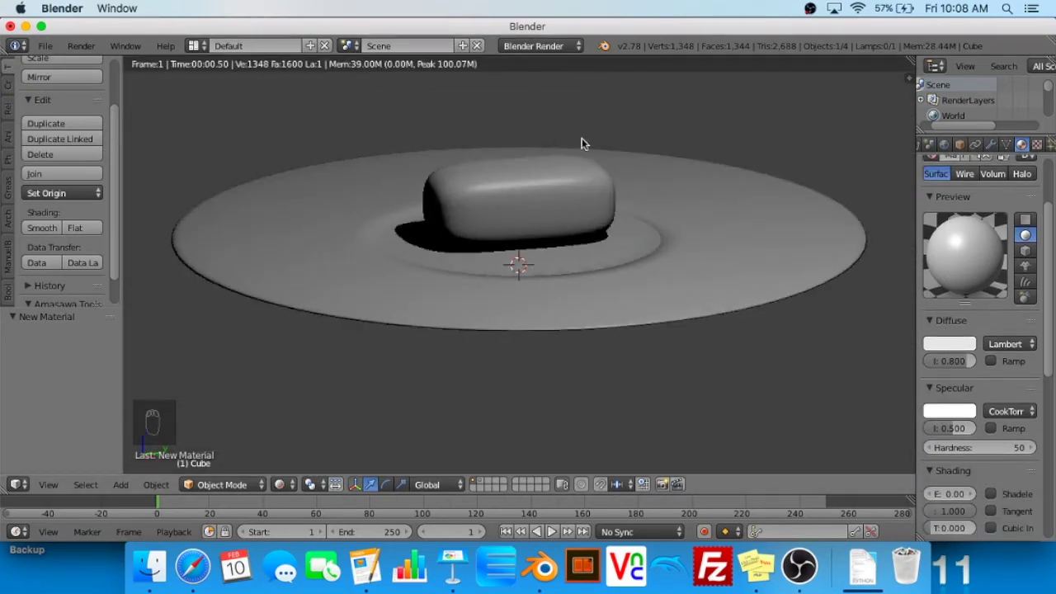
middle_drag(573, 134, 709, 165)
middle_drag(626, 154, 561, 152)
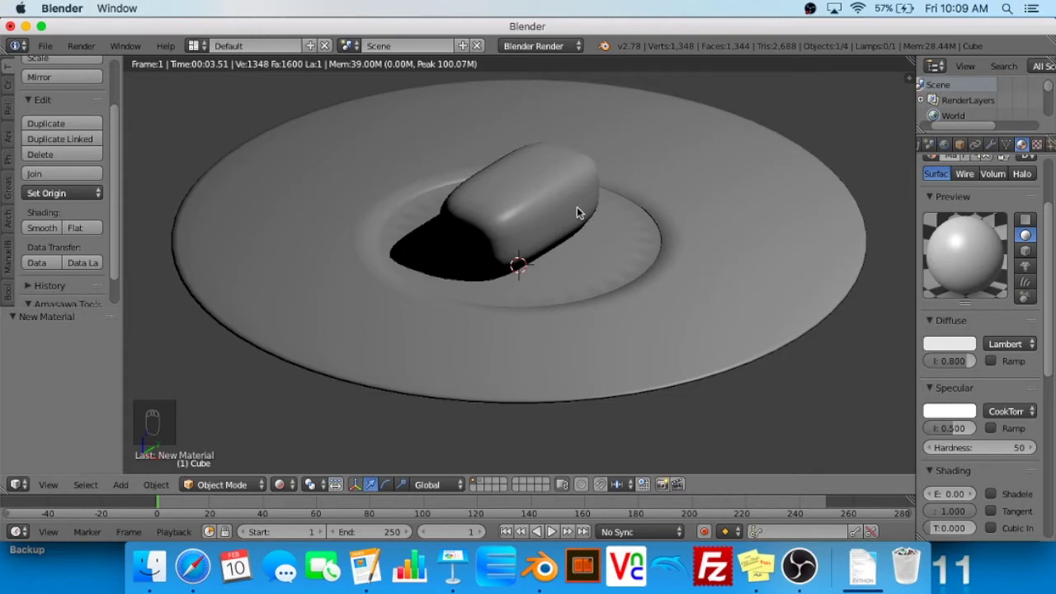
Select the plate, compare the rendered look with the sushi reference in Safari, and return to Blender to examine the plate's material settings
right_click(745, 241)
scroll(1006, 334, down, 3)
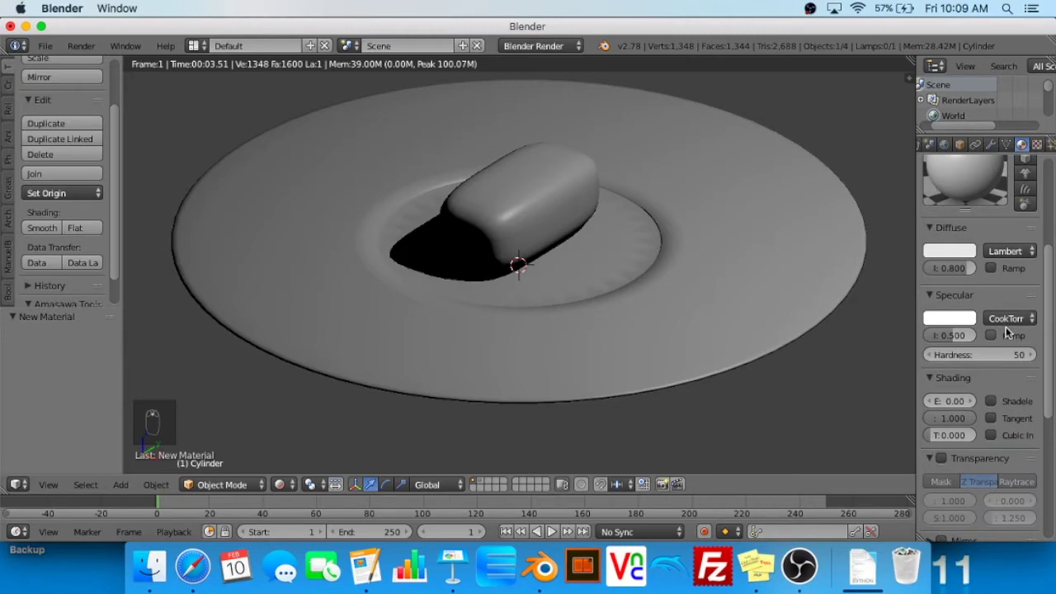
click(193, 566)
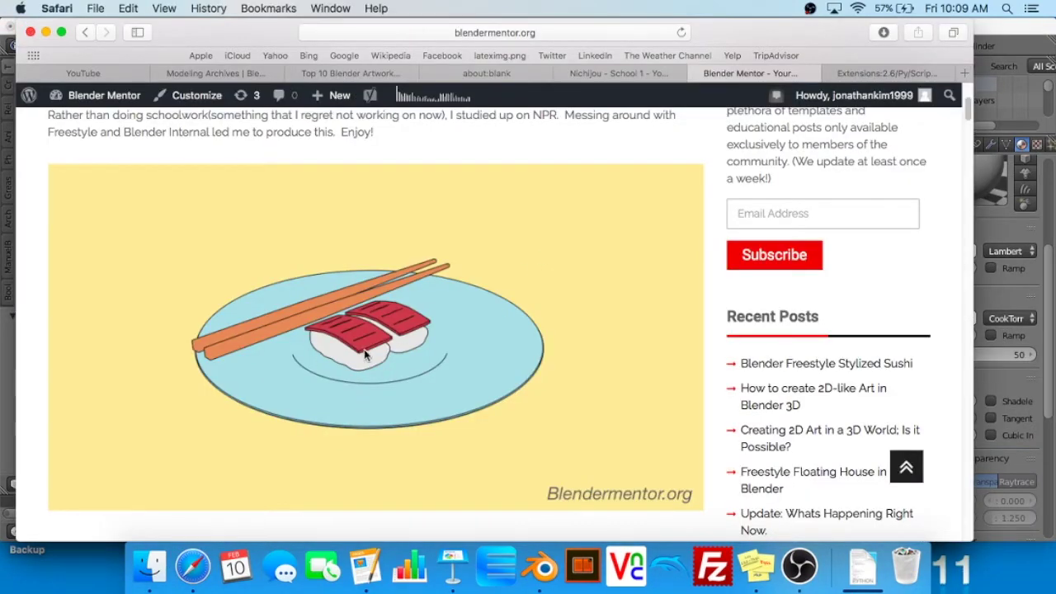
click(2, 396)
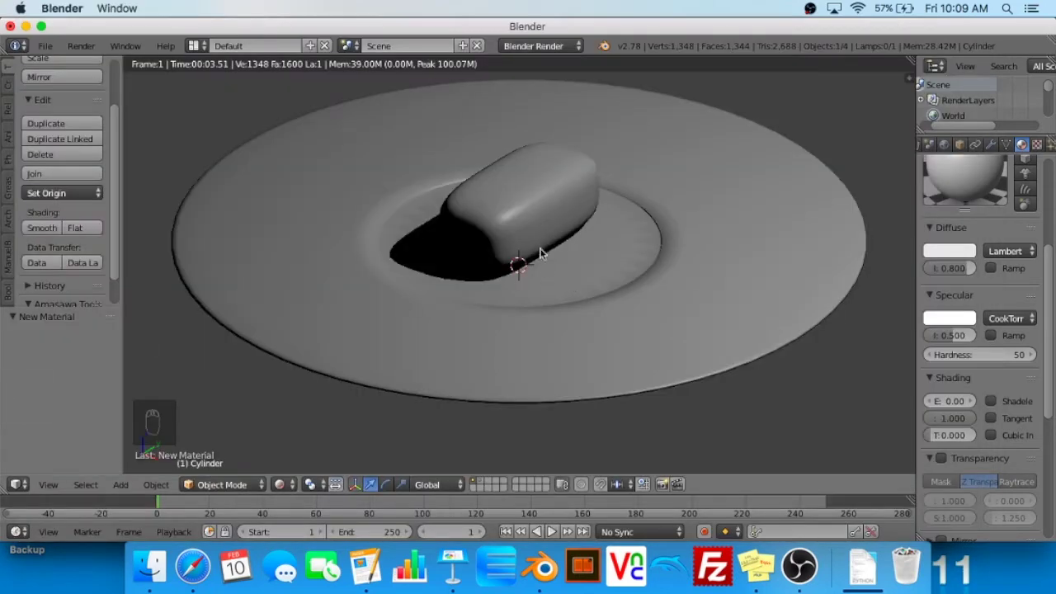
middle_drag(536, 192, 503, 205)
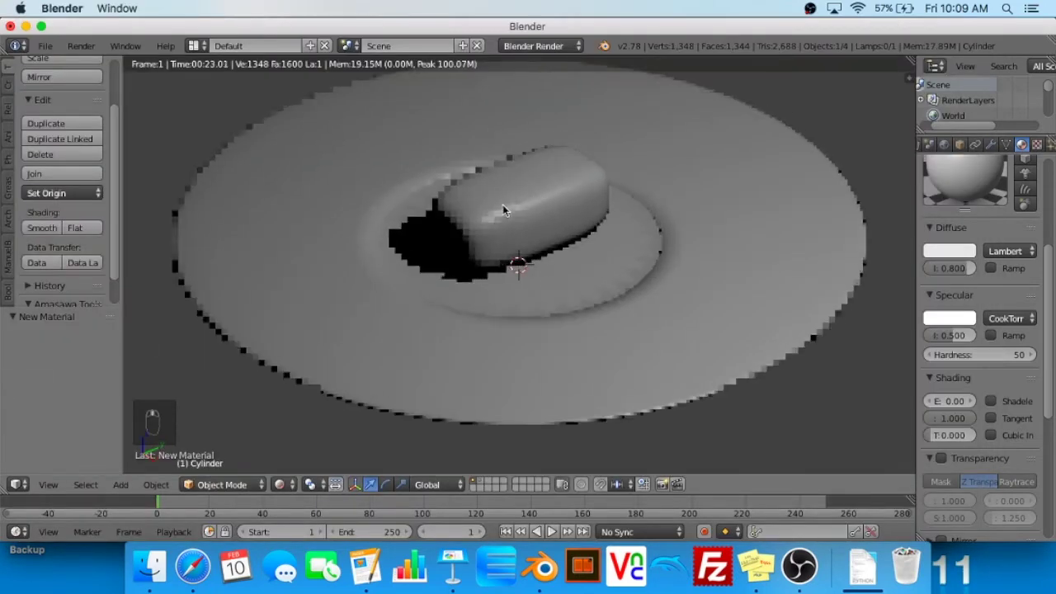
middle_drag(631, 192, 617, 195)
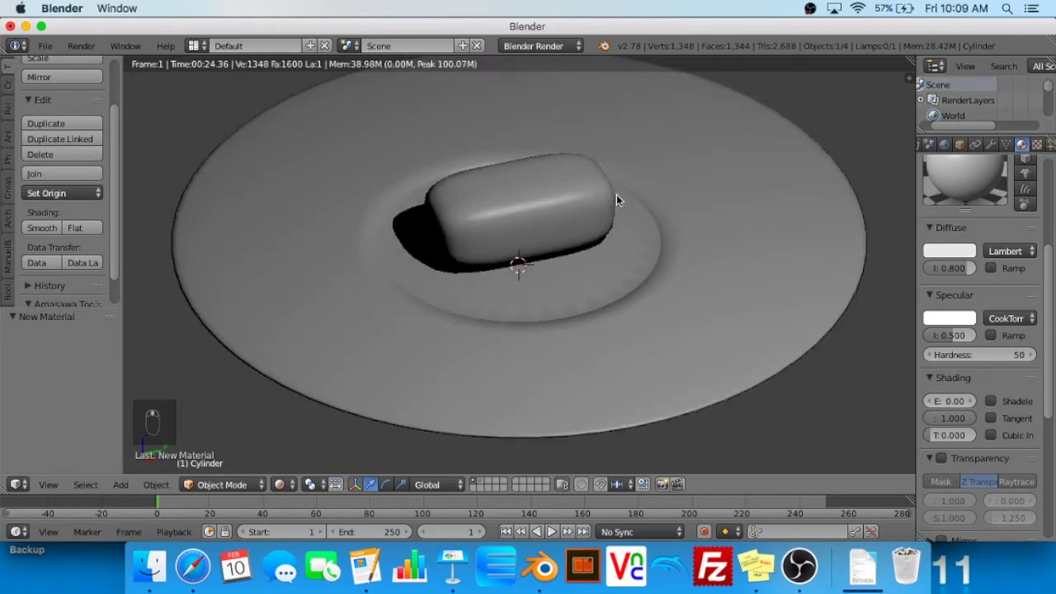
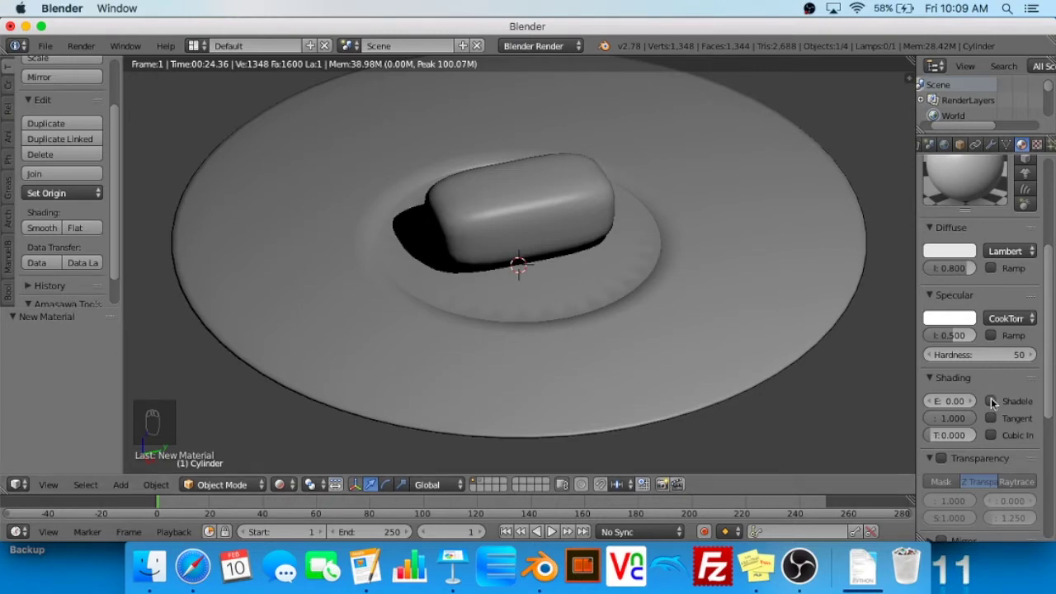
scroll(1007, 322, up, 2)
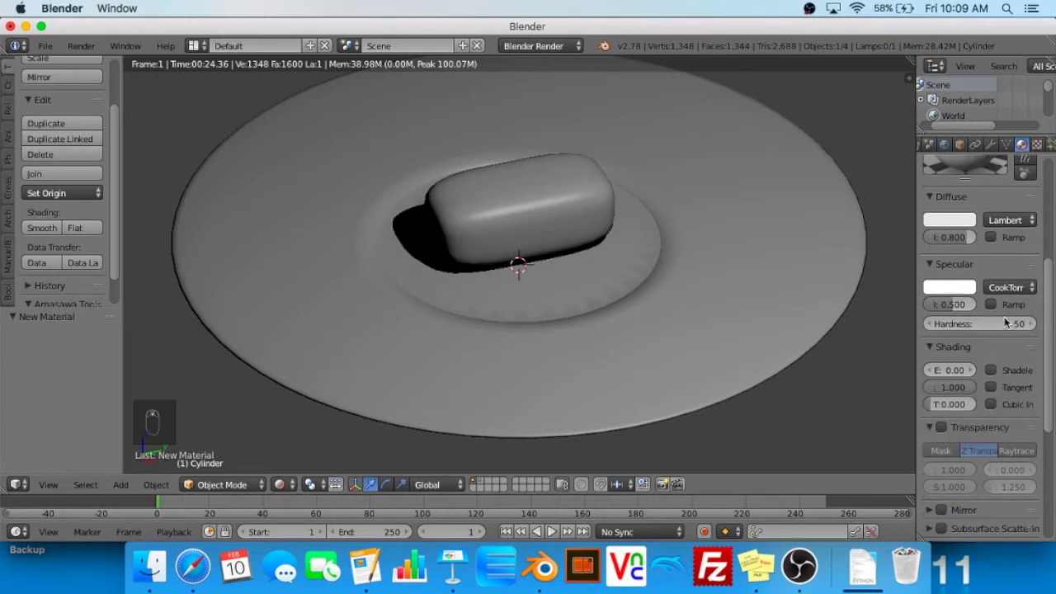
Make the materials of both the plate and the rounded rice piece Shadeless, and check the rendered result from several angles
scroll(1007, 323, up, 4)
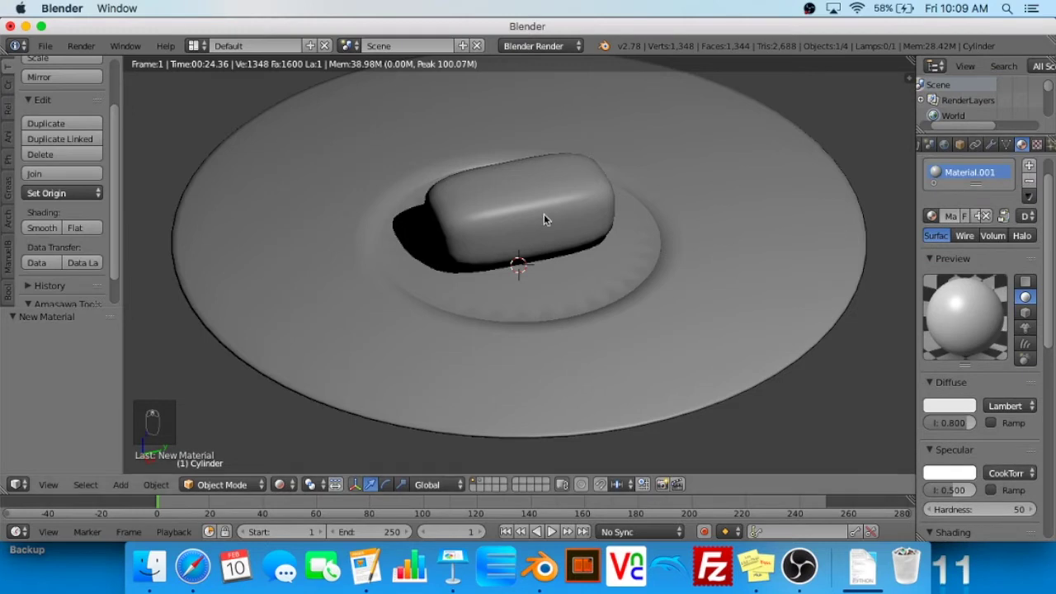
scroll(990, 437, down, 6)
click(991, 432)
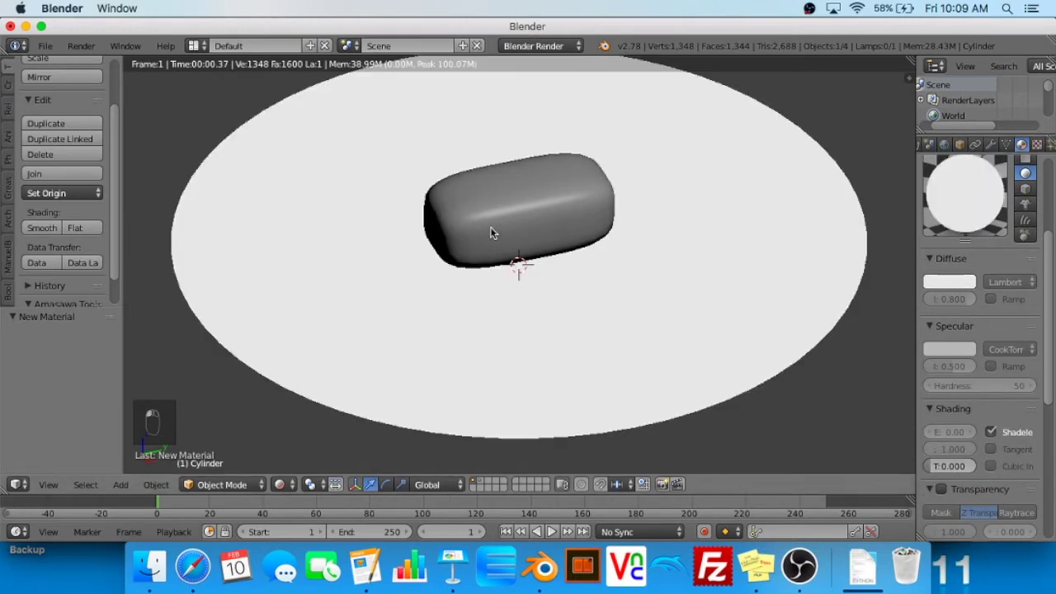
right_click(491, 233)
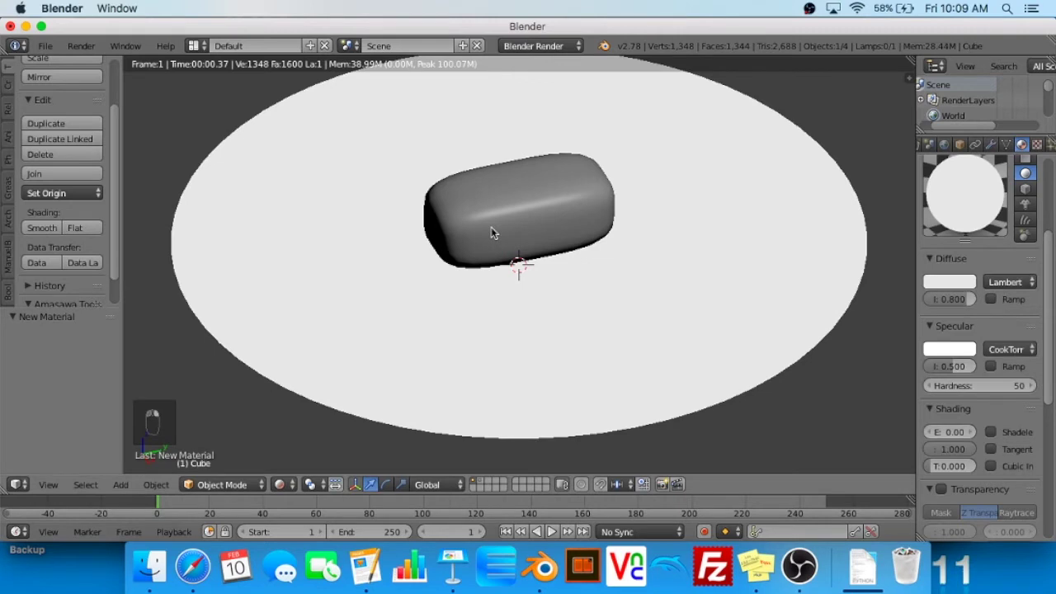
click(991, 432)
middle_drag(542, 134, 632, 102)
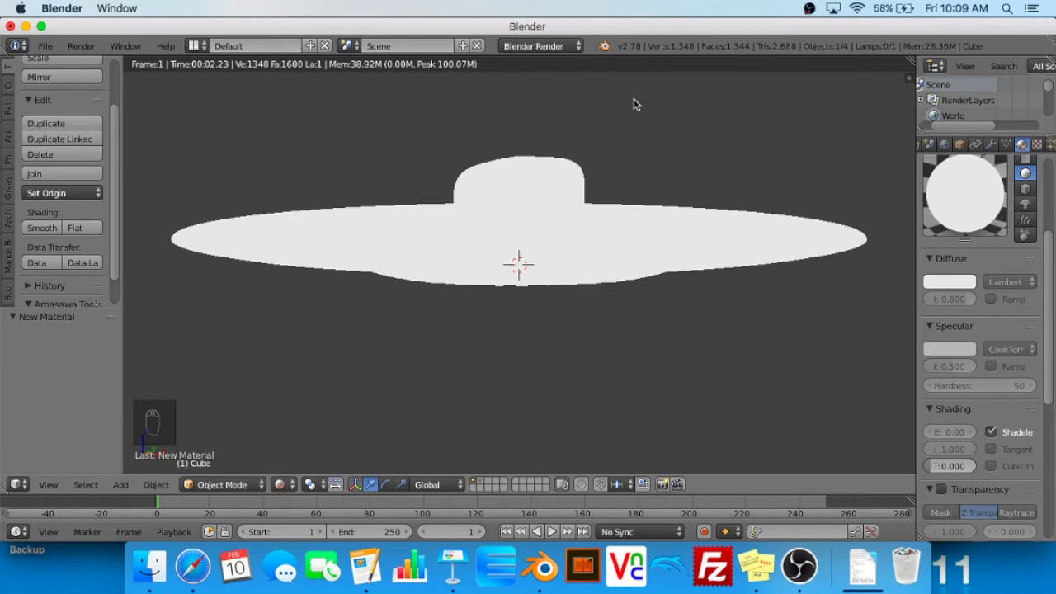
middle_drag(639, 165, 670, 222)
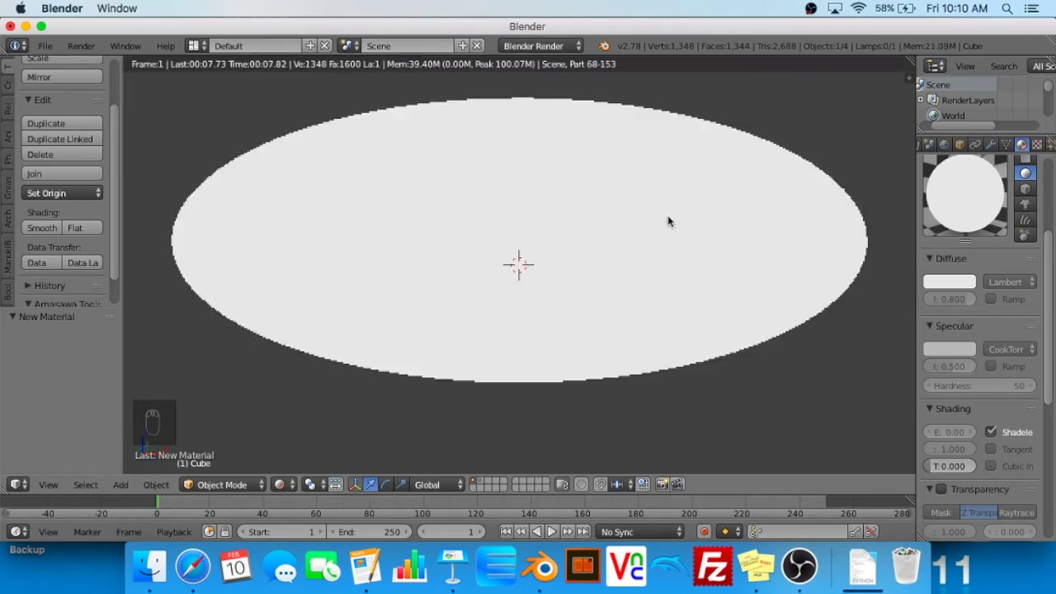
middle_drag(624, 326, 554, 341)
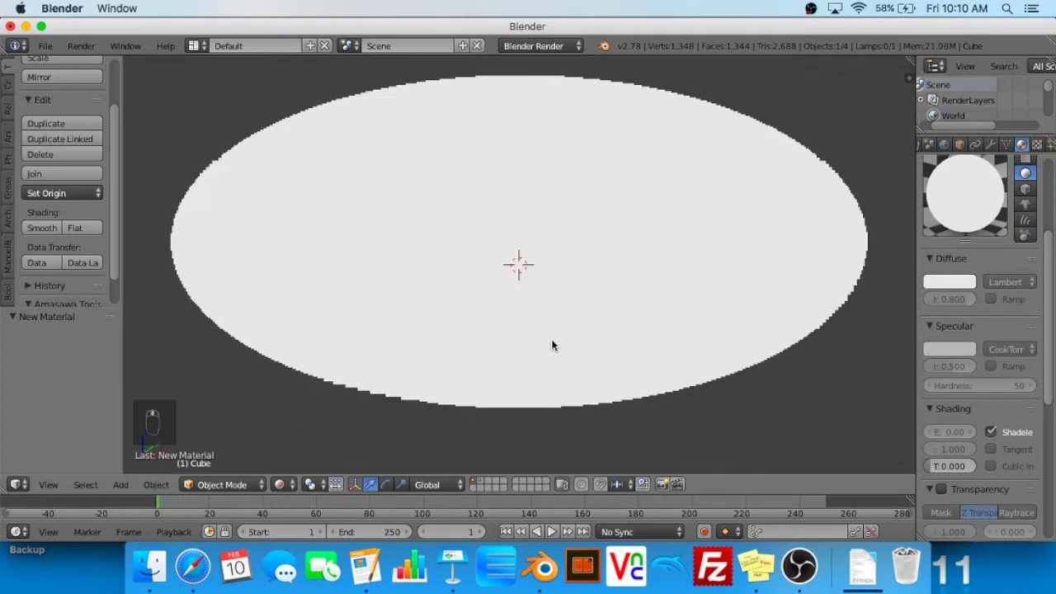
middle_drag(512, 282, 372, 226)
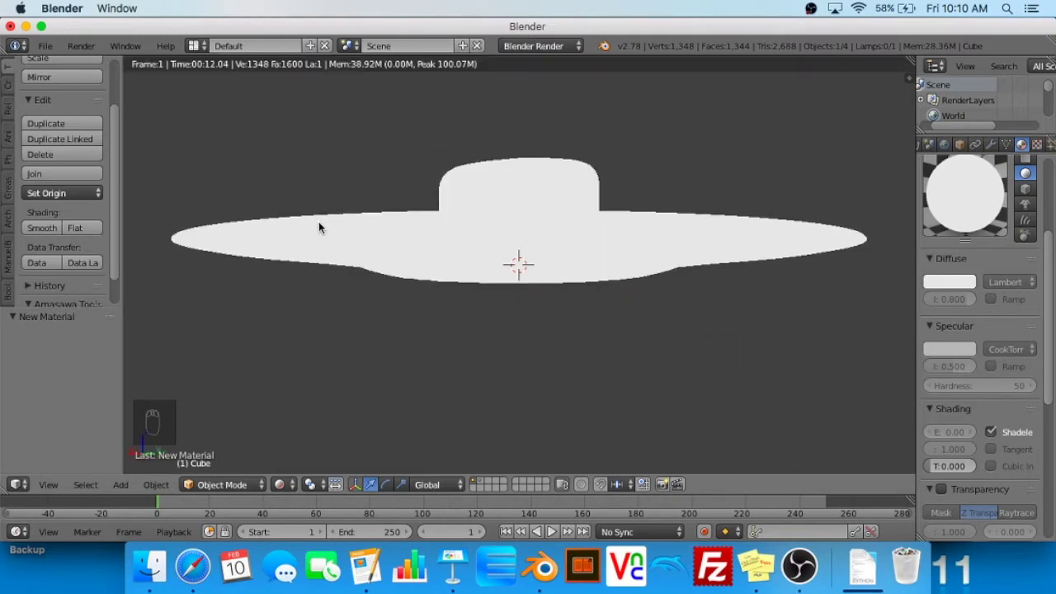
Return to Solid shading with the plate selected and set its diffuse colour to light blue (R 0.504, G 0.687, B 0.800)
right_click(828, 238)
key(KP_7)
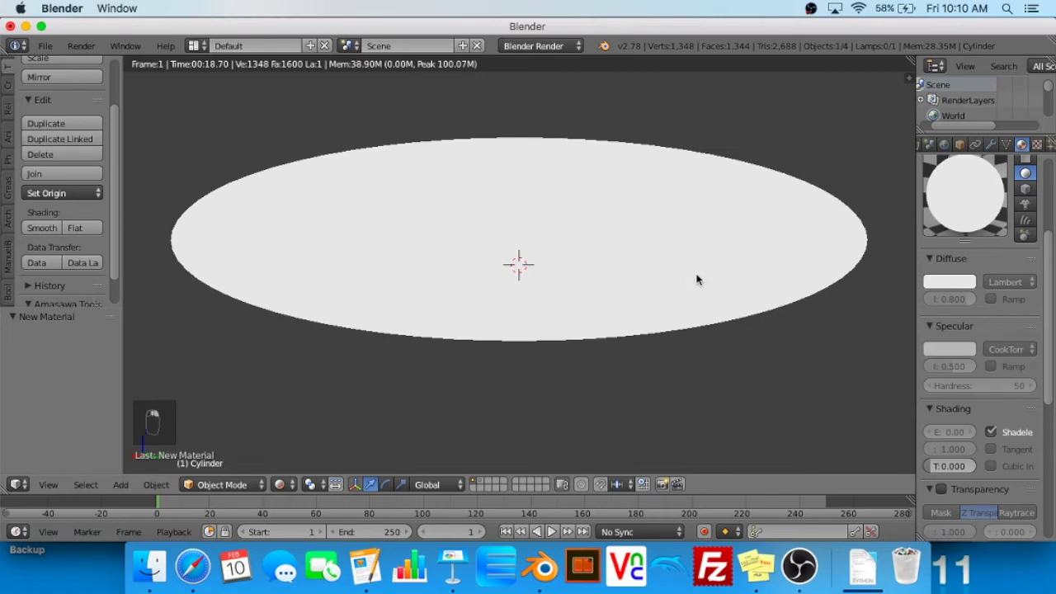
key(z)
key(z)
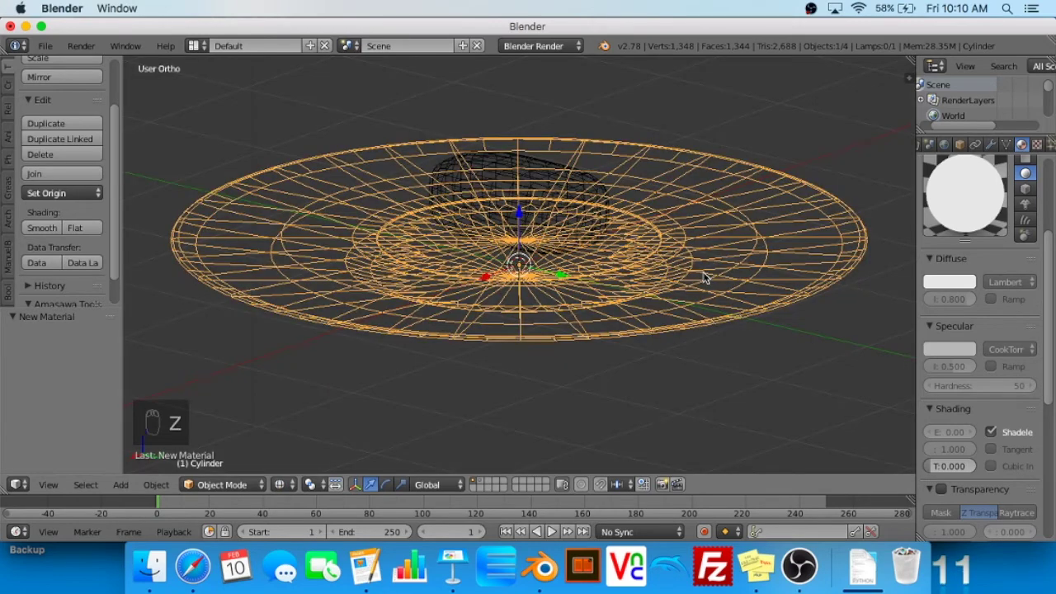
click(285, 486)
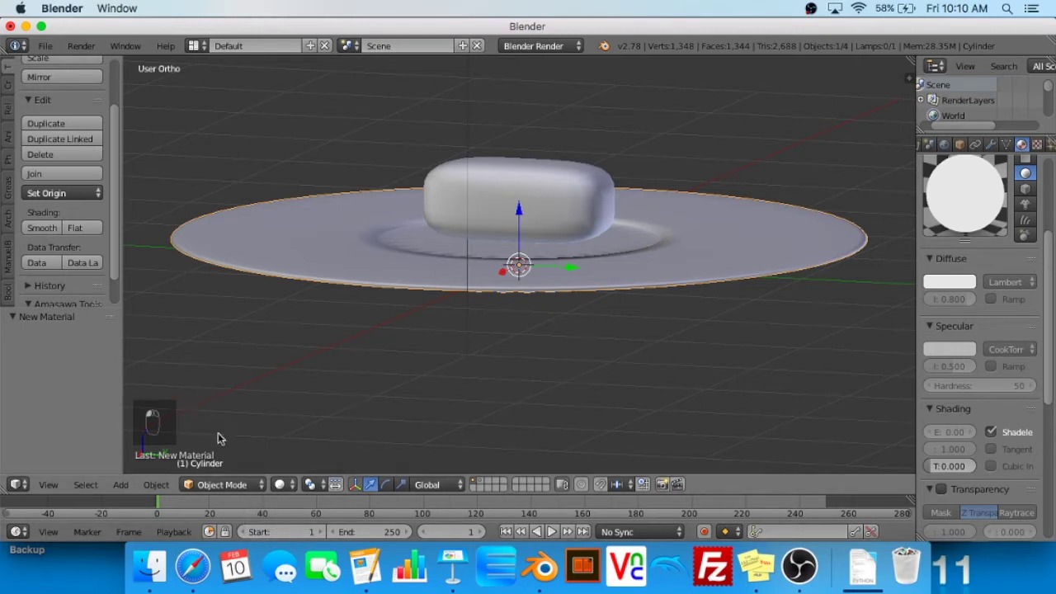
scroll(949, 371, up, 5)
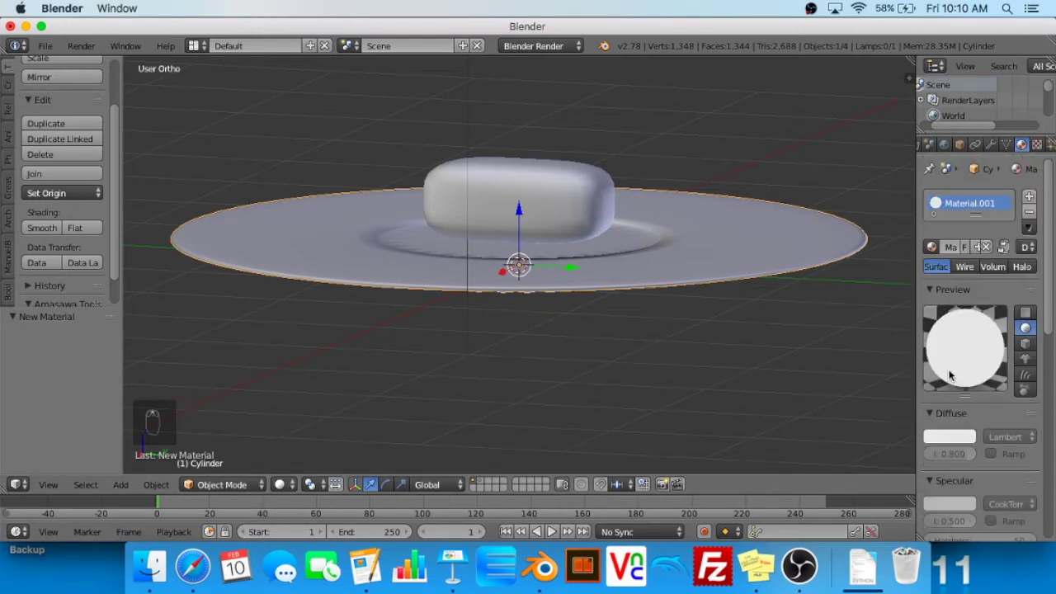
click(953, 436)
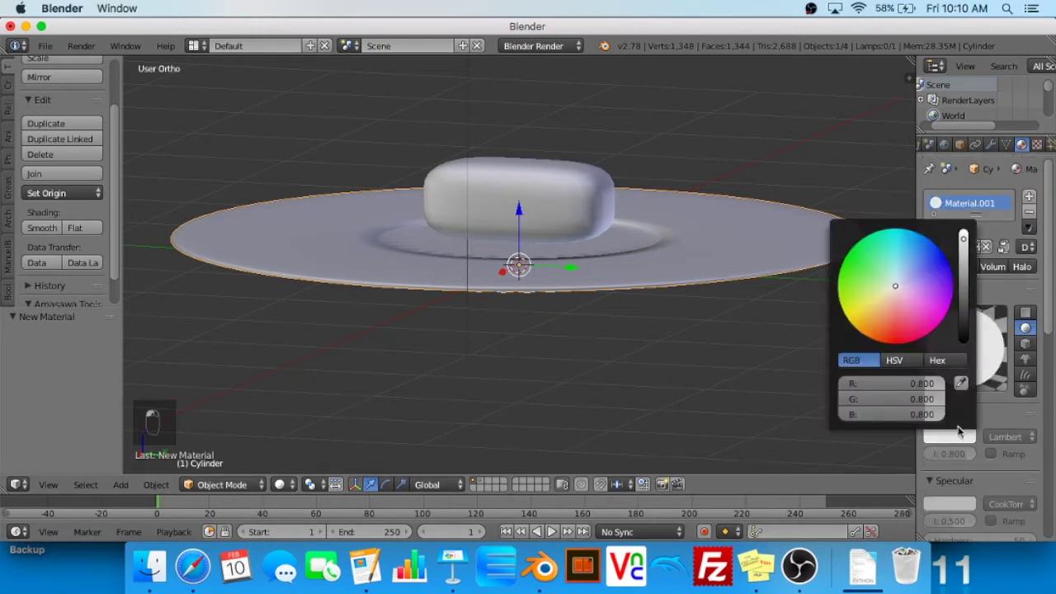
click(900, 275)
Compare the plate colour with the stylized sushi image and the Nichijou video in Safari, and return to Blender
click(192, 566)
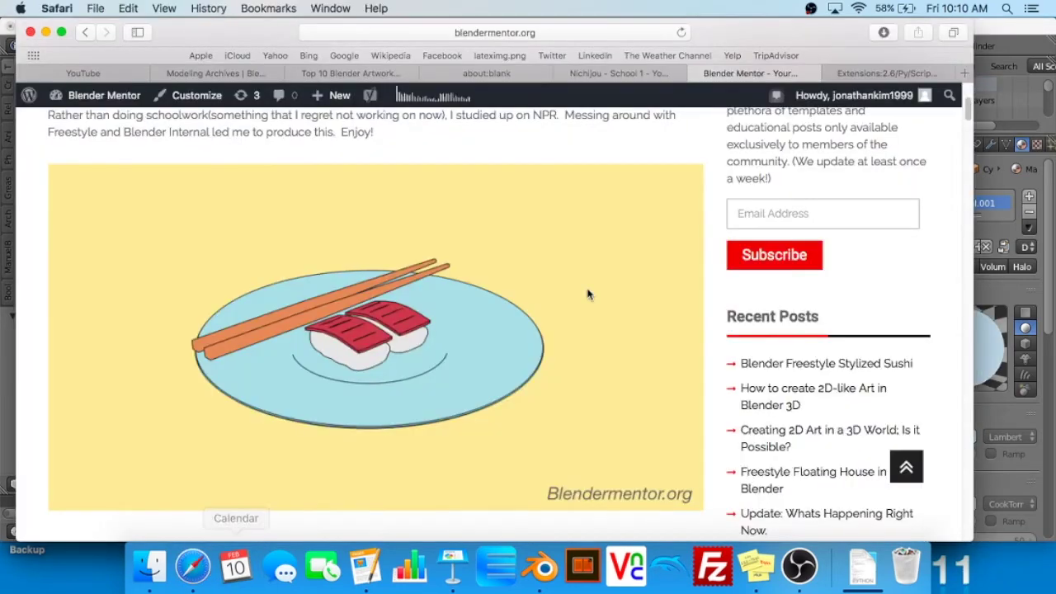
click(627, 74)
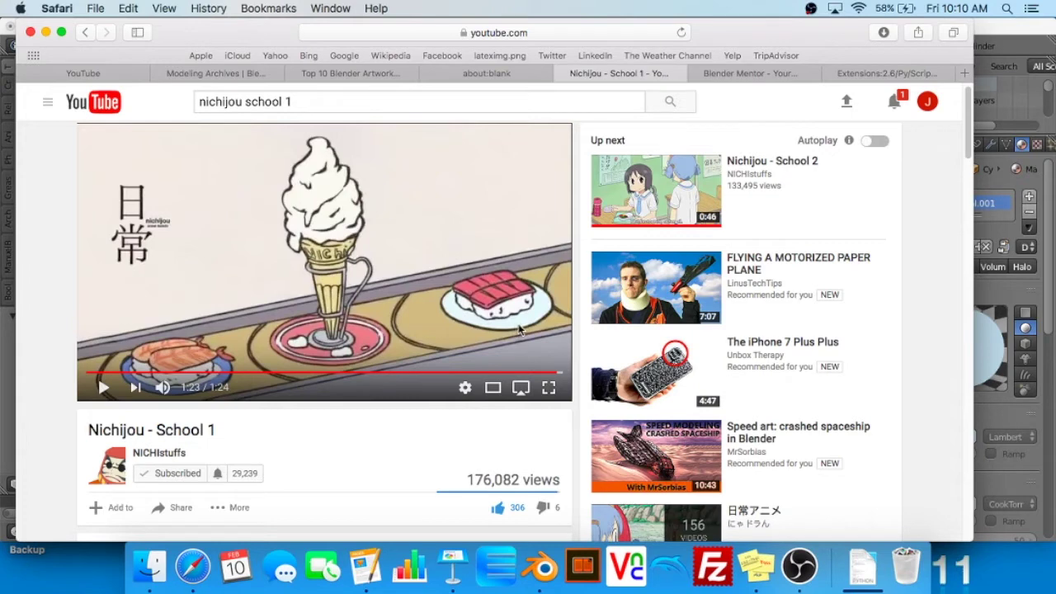
click(749, 74)
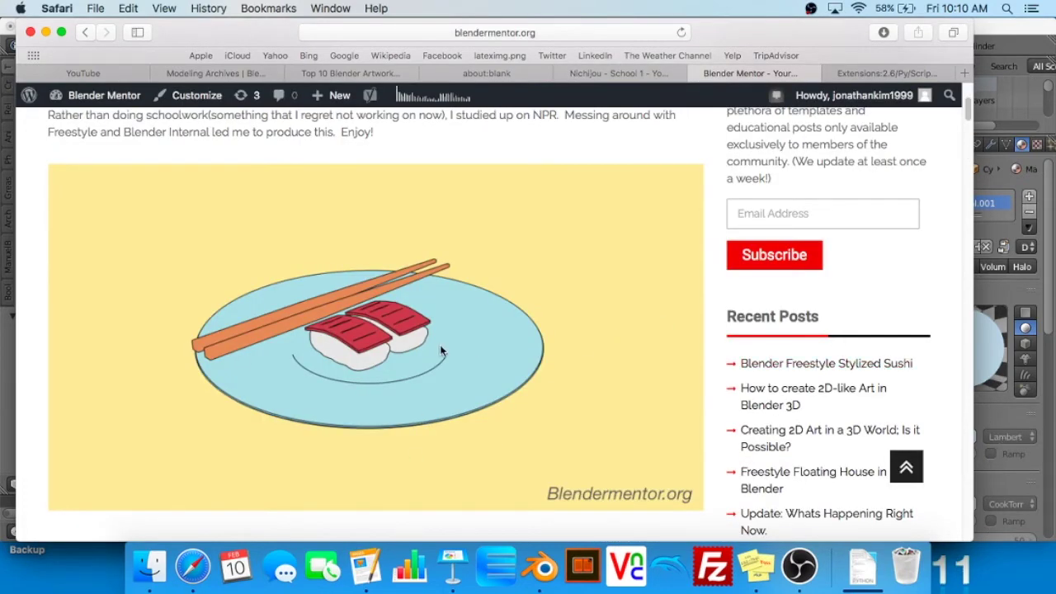
click(980, 415)
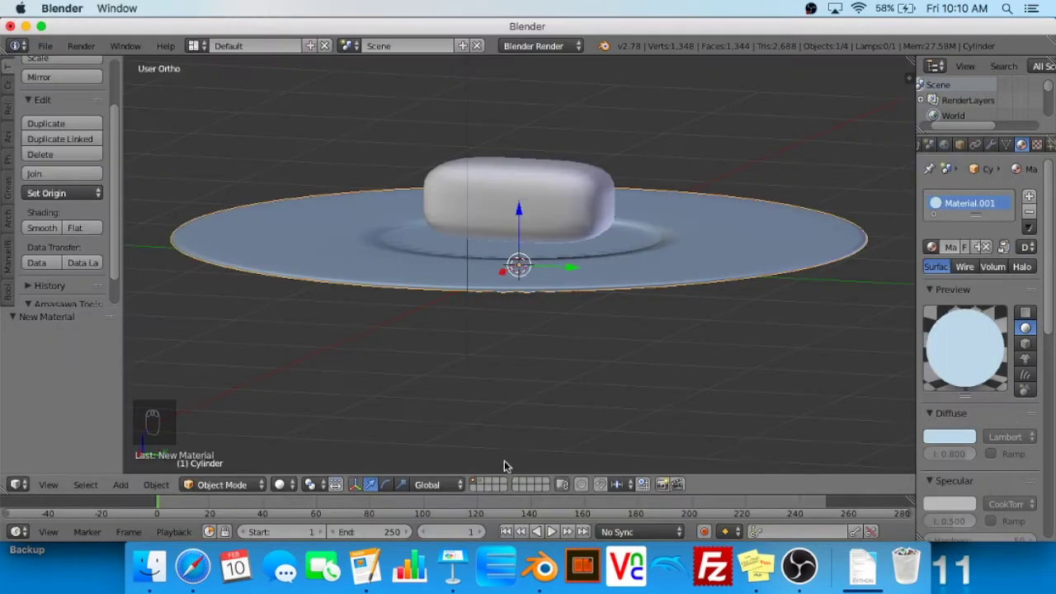
Select the rounded rice piece and preview it on the blue plate in Rendered viewport shading
right_click(597, 323)
right_click(571, 215)
middle_drag(571, 216, 706, 264)
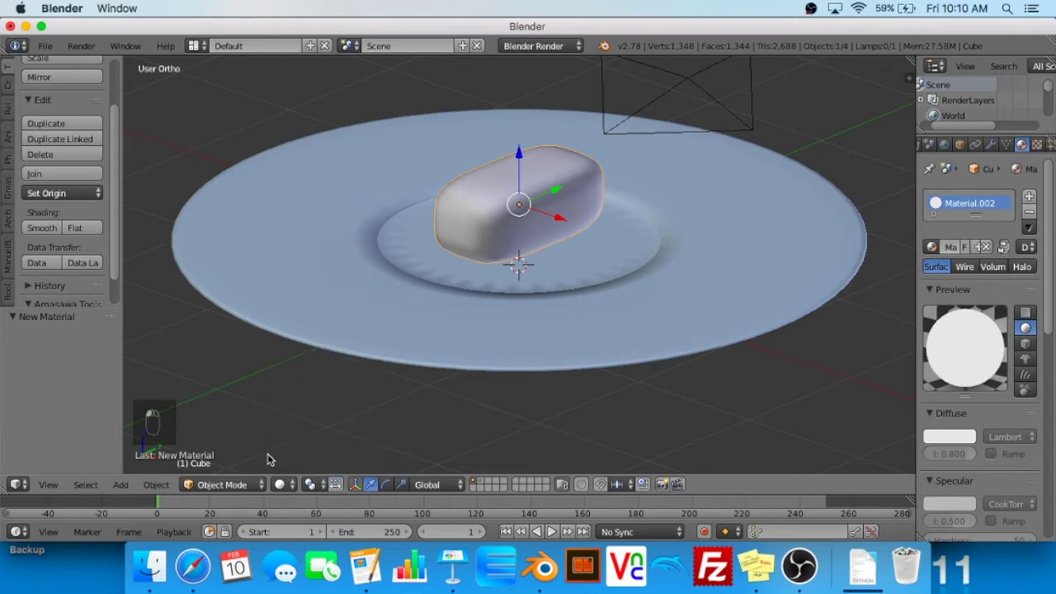
click(280, 485)
click(342, 382)
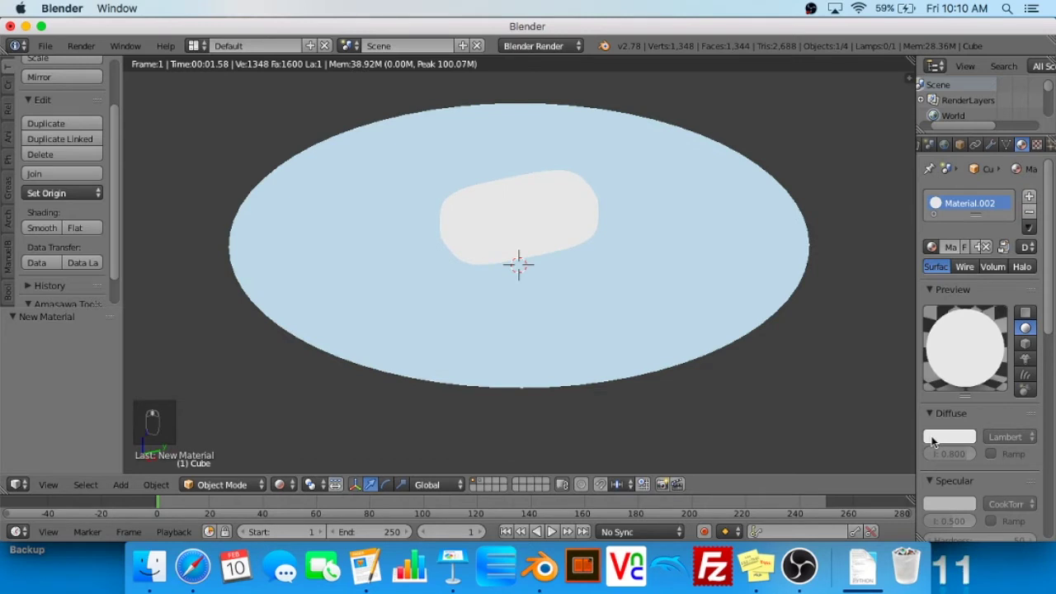
Check the diffuse colour values of the plate's material and return the viewport to Solid shading
right_click(674, 275)
click(946, 438)
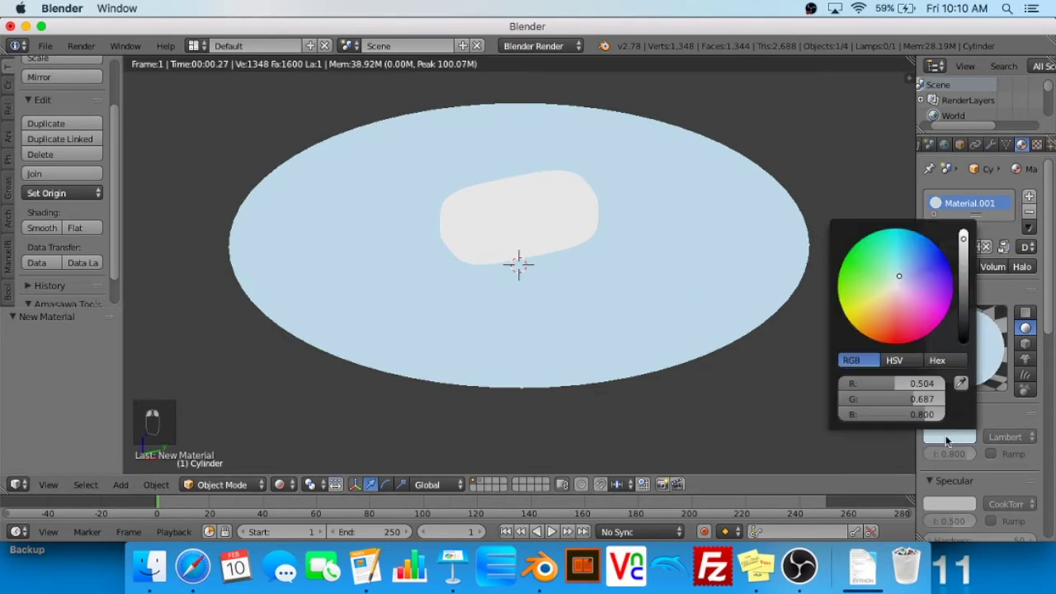
click(281, 484)
click(314, 431)
middle_drag(344, 384, 448, 320)
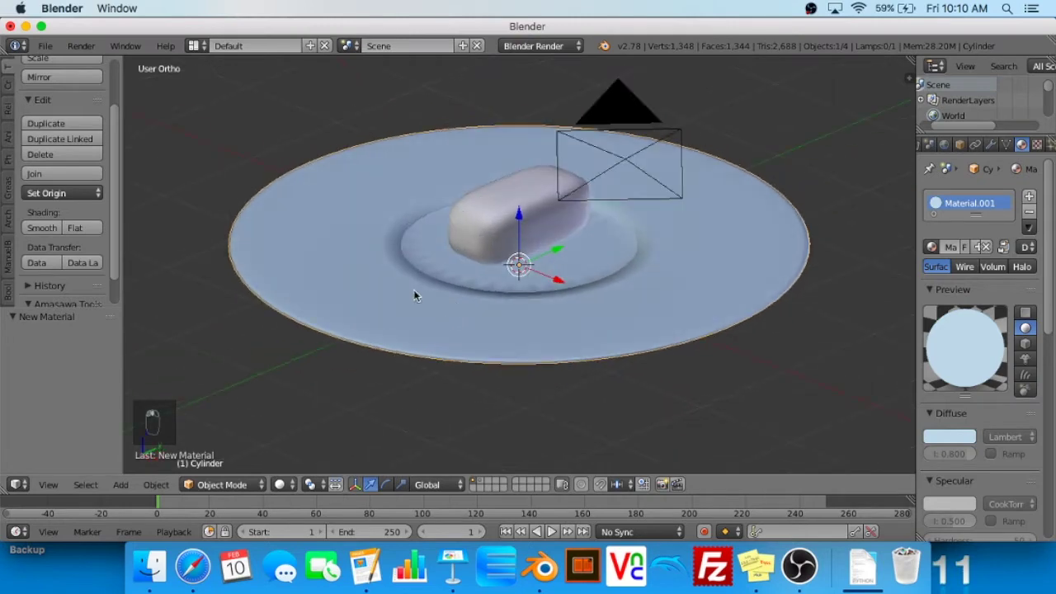
Select the rounded rice piece, view it up close, and switch it to Sculpt Mode
right_click(524, 202)
middle_drag(631, 241, 551, 247)
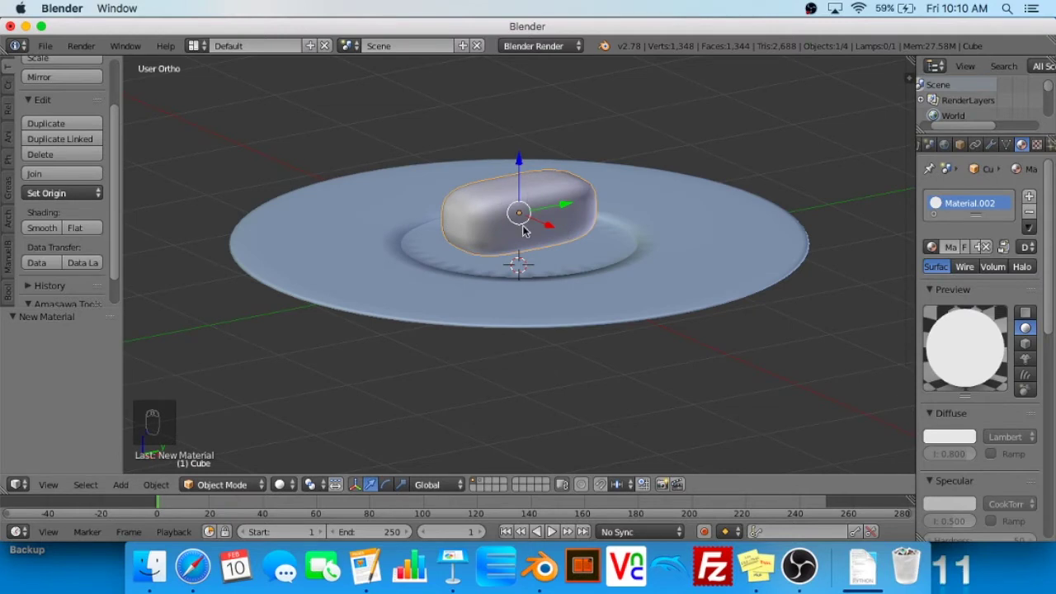
middle_drag(660, 239, 665, 264)
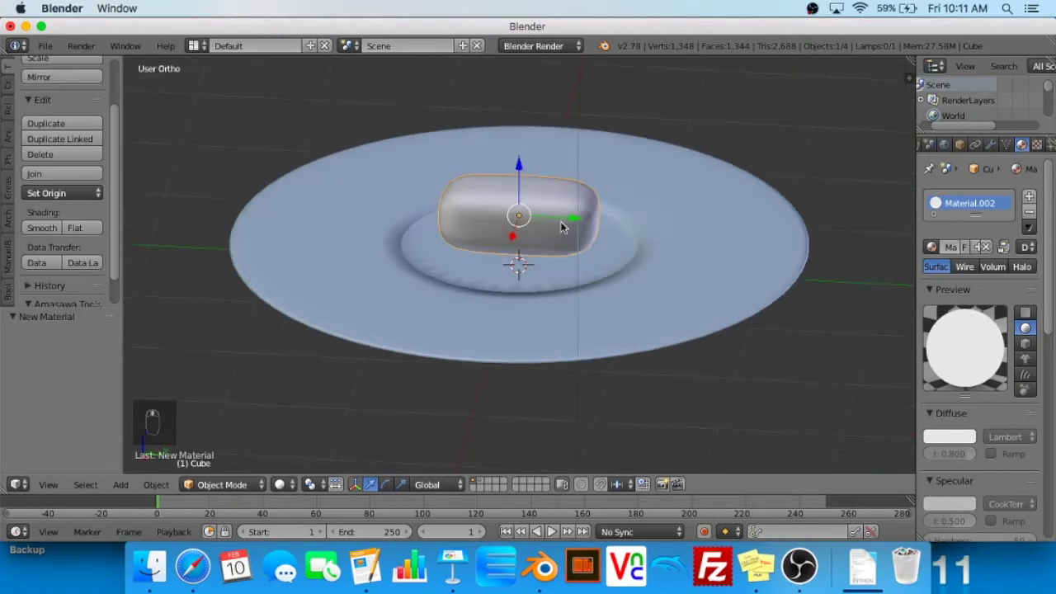
click(992, 145)
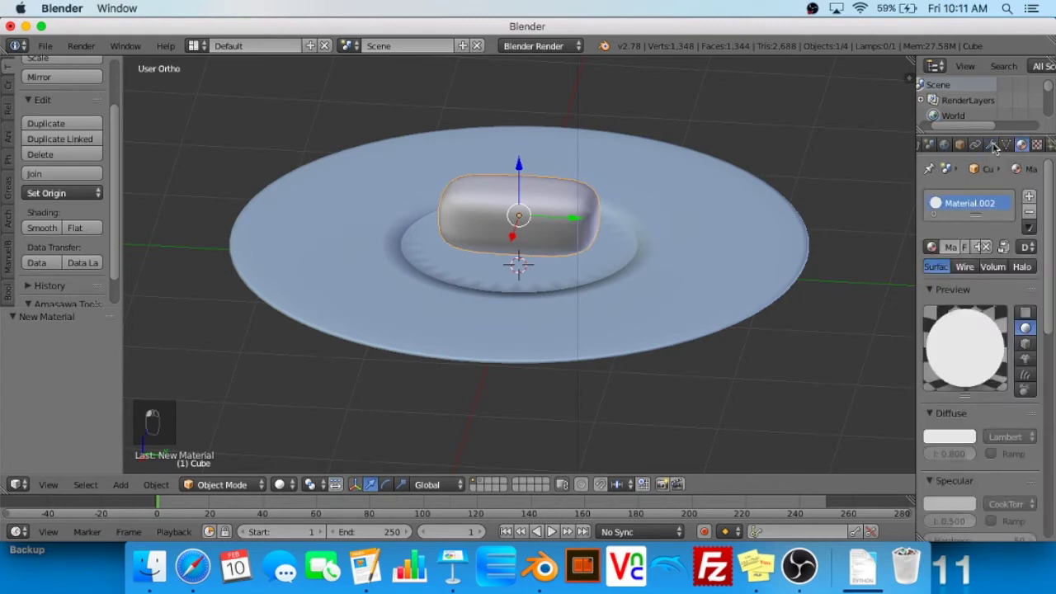
mouse_move(565, 264)
middle_down()
mouse_move(545, 235)
mouse_move(582, 270)
middle_up()
scroll(542, 229, up, 3)
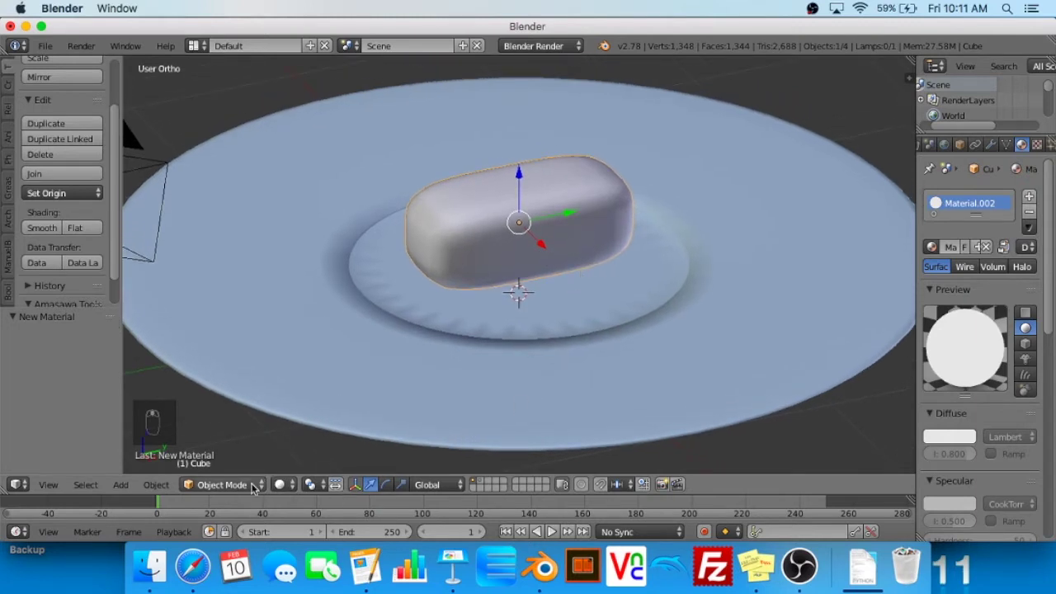
click(227, 484)
click(238, 433)
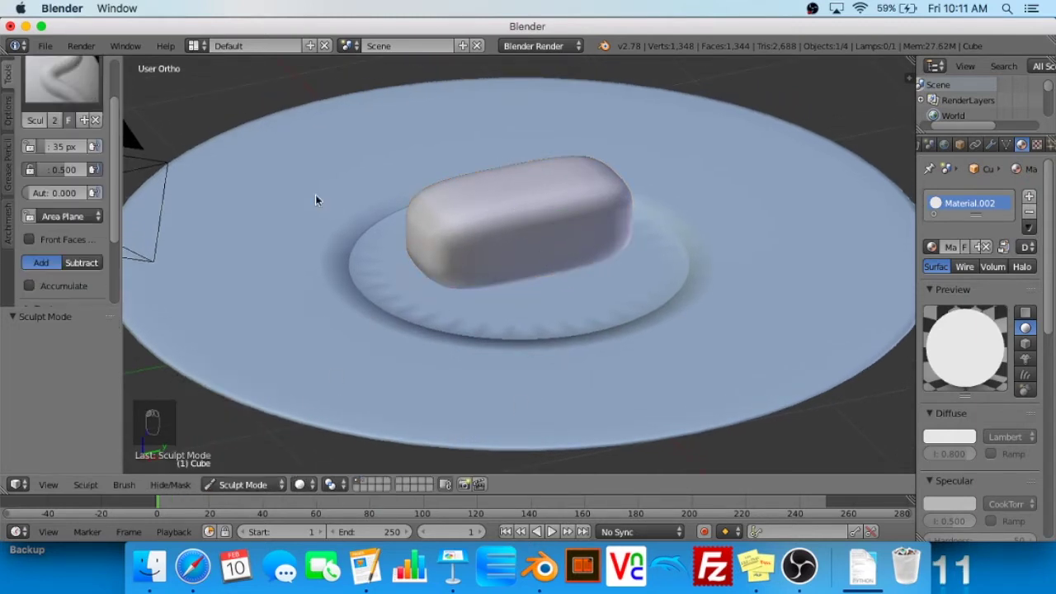
Examine the rice piece from several angles and review its modifier and material settings
mouse_move(485, 262)
middle_down()
mouse_move(561, 245)
mouse_move(466, 258)
middle_up()
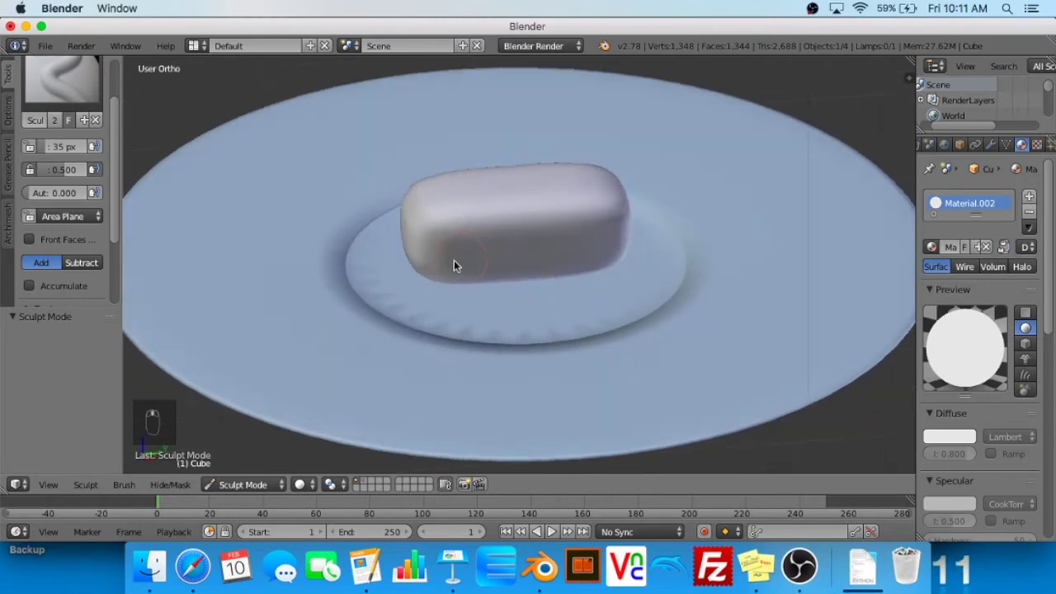
scroll(507, 256, up, 3)
scroll(506, 256, down, 4)
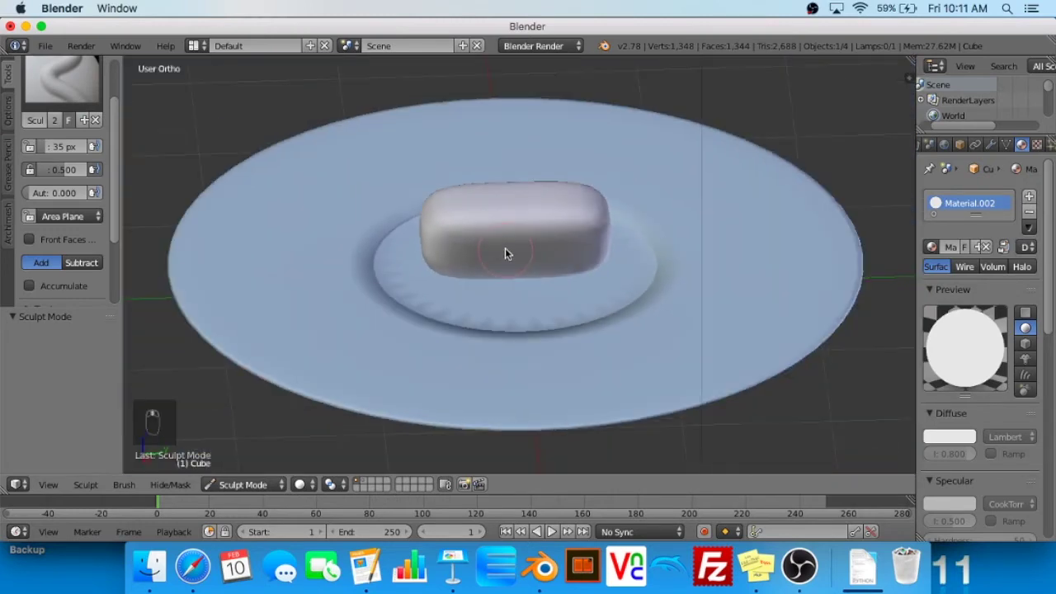
shift+middle_drag(487, 240, 627, 313)
scroll(648, 322, down, 3)
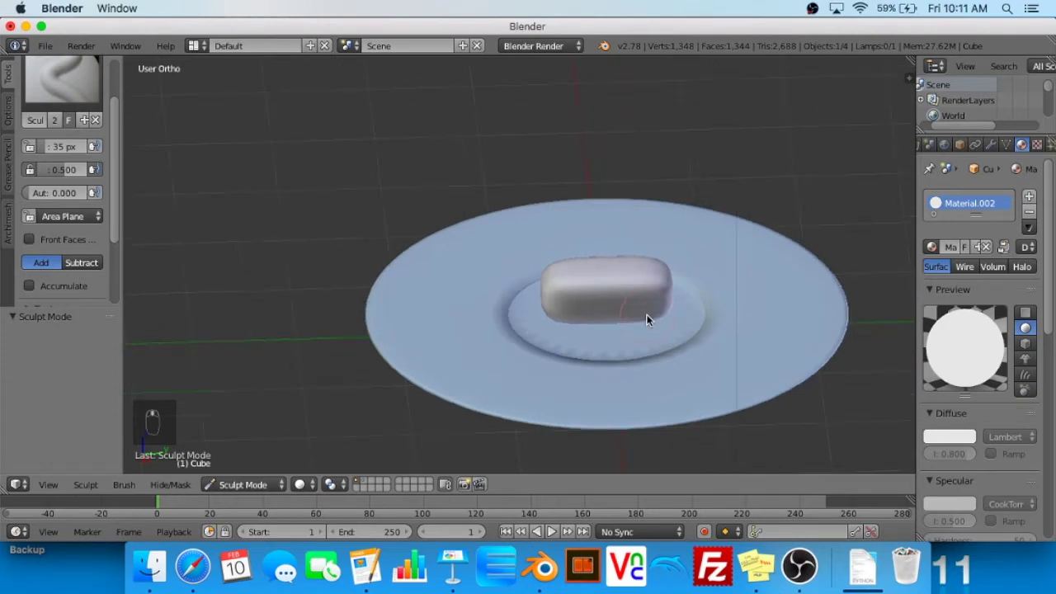
scroll(646, 316, up, 4)
mouse_move(669, 337)
middle_down()
mouse_move(627, 321)
mouse_move(700, 325)
mouse_move(675, 317)
middle_up()
click(93, 85)
click(91, 85)
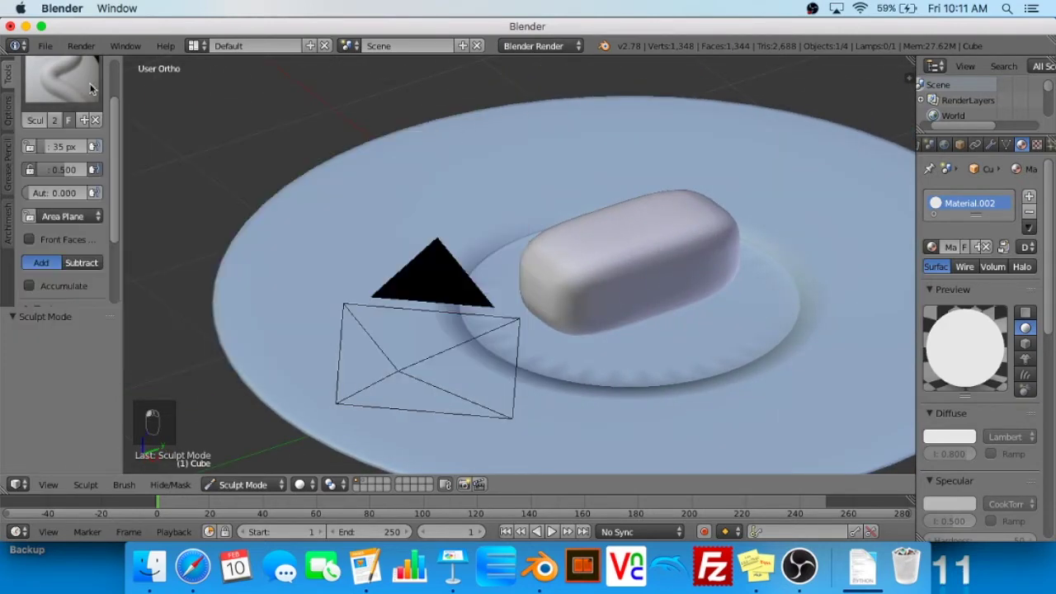
click(992, 146)
click(1021, 144)
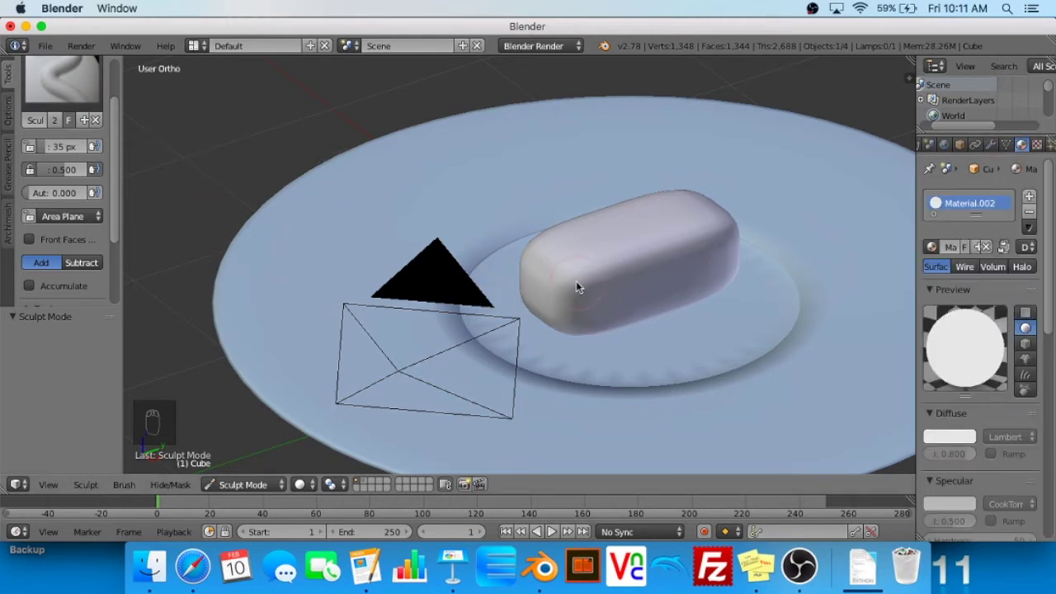
Look through the sculpt brush settings and choose the Clay brush
scroll(61, 204, down, 4)
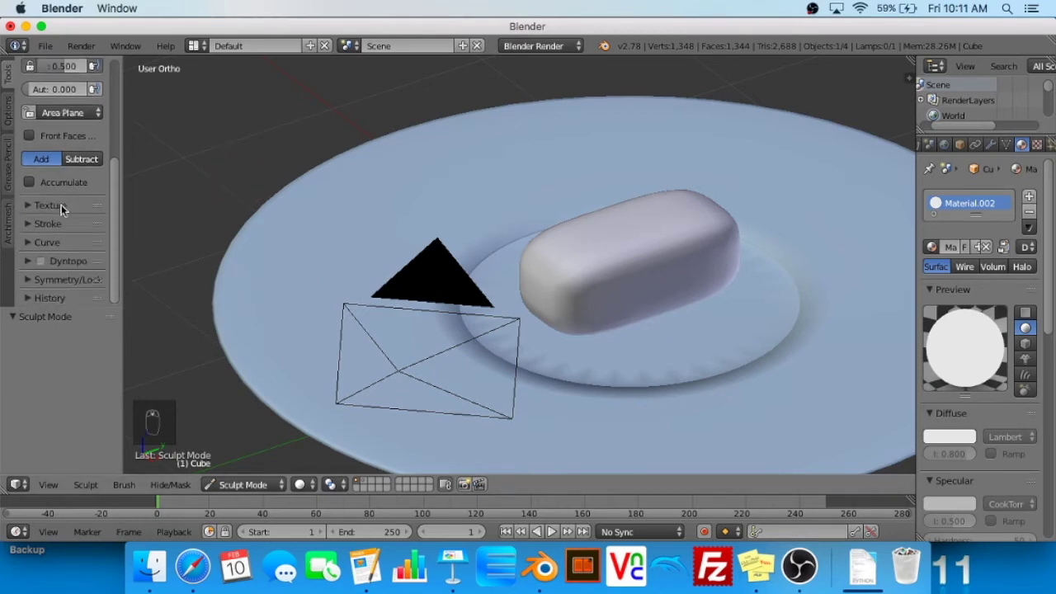
scroll(88, 212, up, 3)
scroll(83, 204, down, 3)
scroll(68, 142, up, 5)
click(68, 142)
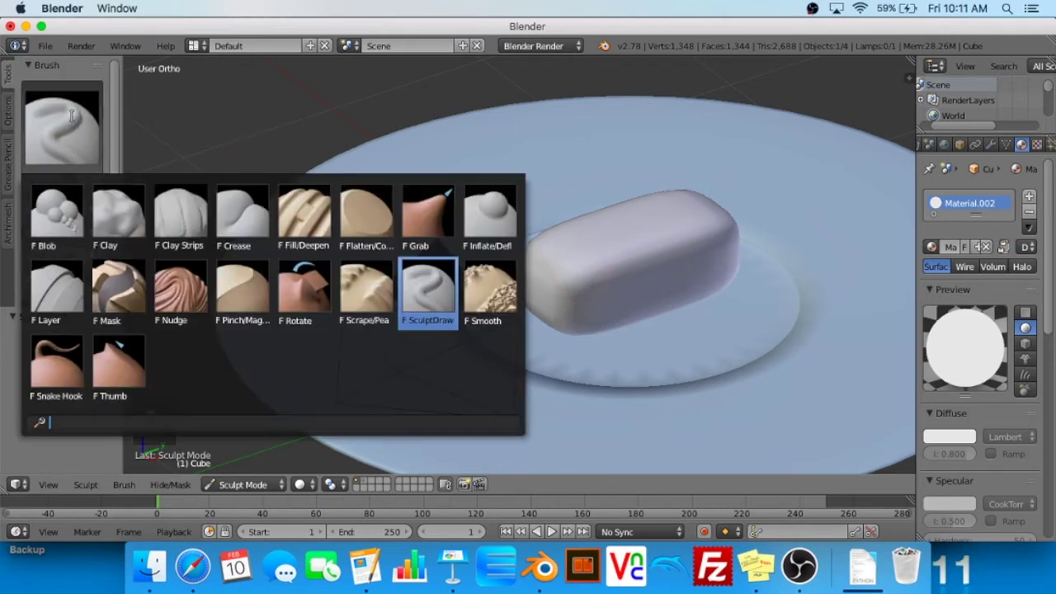
click(124, 215)
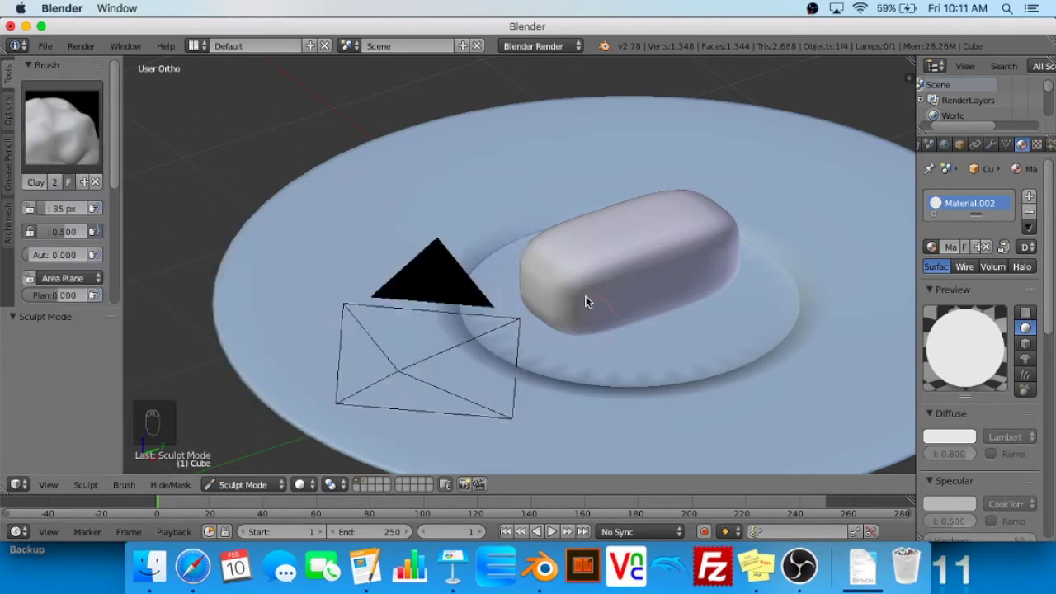
Choose the SculptDraw brush and sculpt uneven bumps into the sides and ends of the rice piece
middle_drag(615, 268, 519, 290)
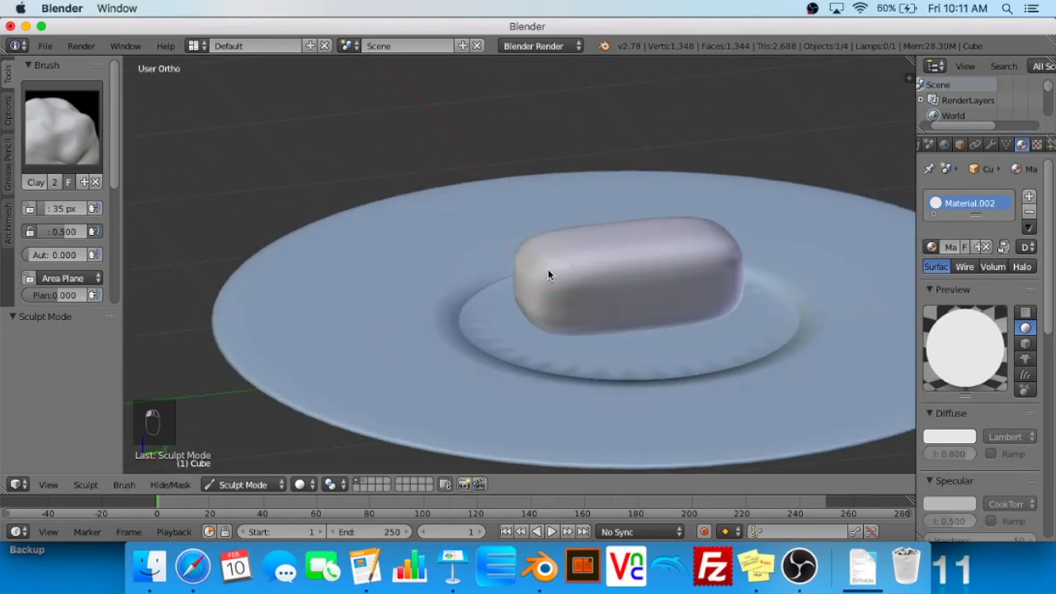
click(79, 139)
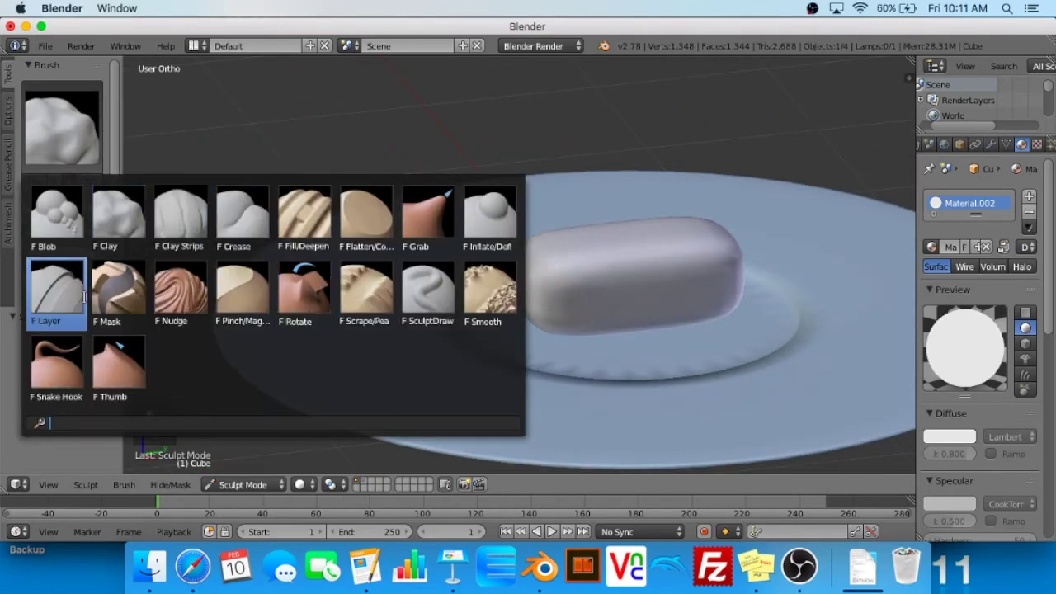
click(428, 293)
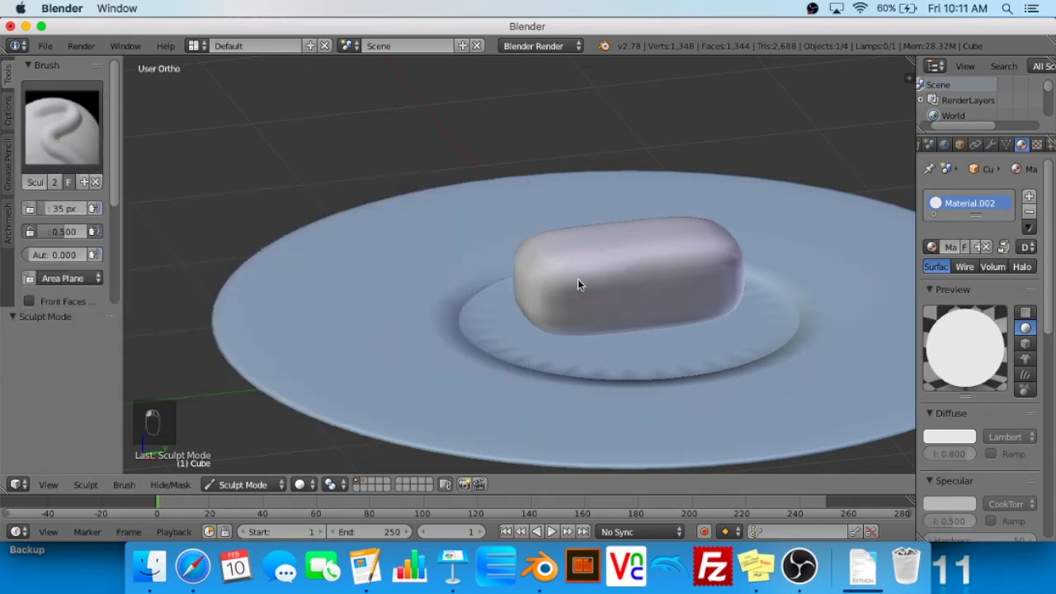
middle_drag(569, 295, 572, 298)
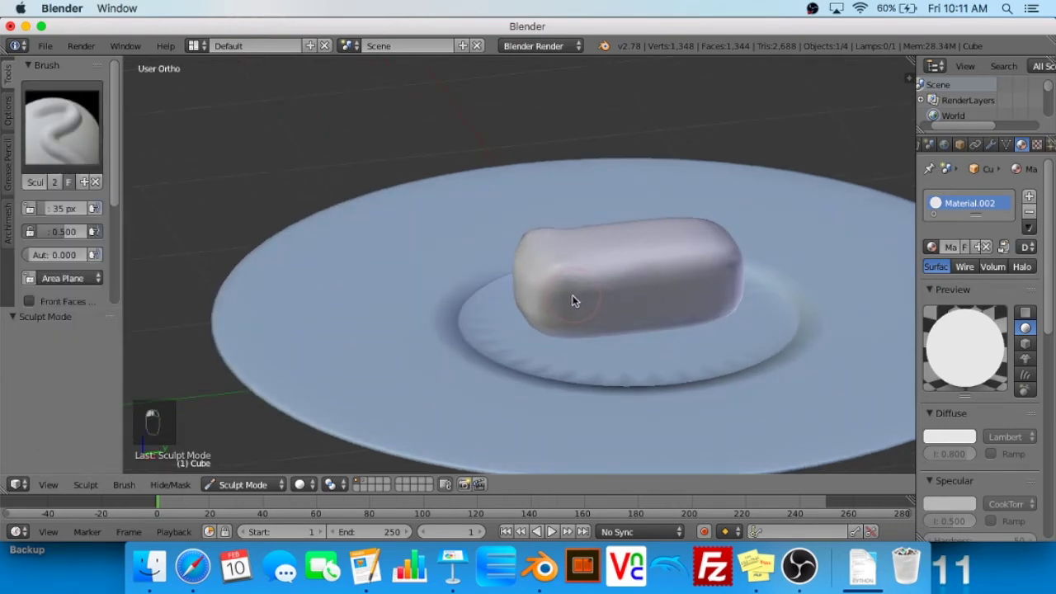
drag(704, 267, 627, 286)
middle_drag(618, 285, 703, 271)
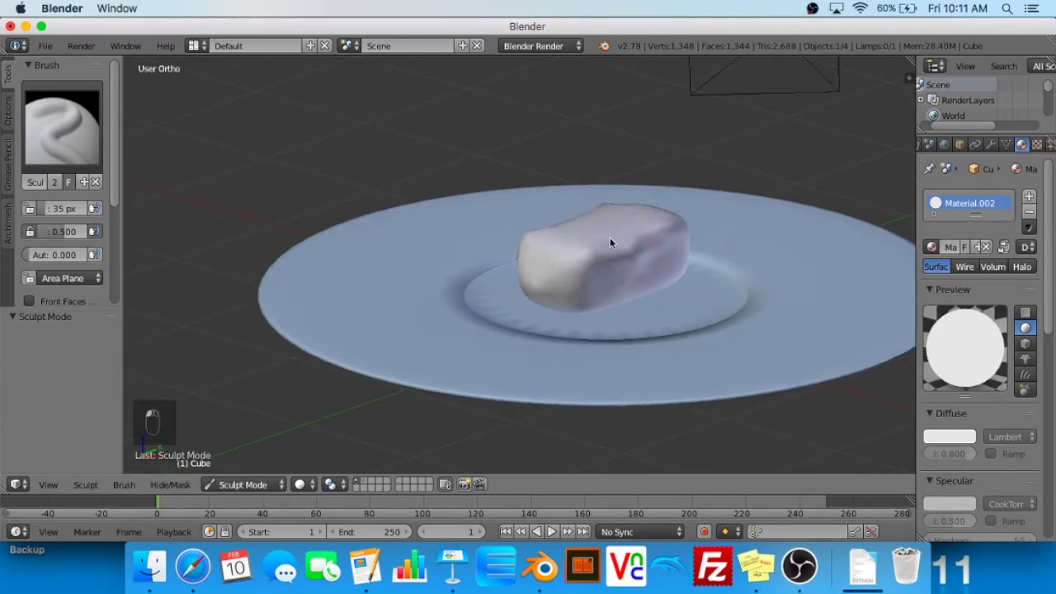
middle_drag(632, 264, 588, 333)
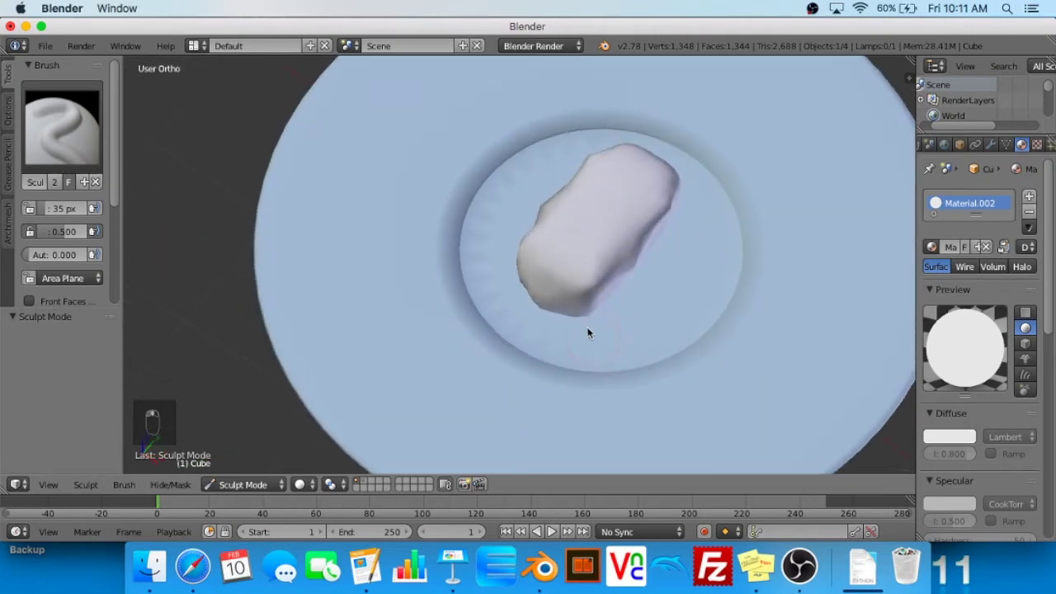
middle_drag(554, 251, 537, 224)
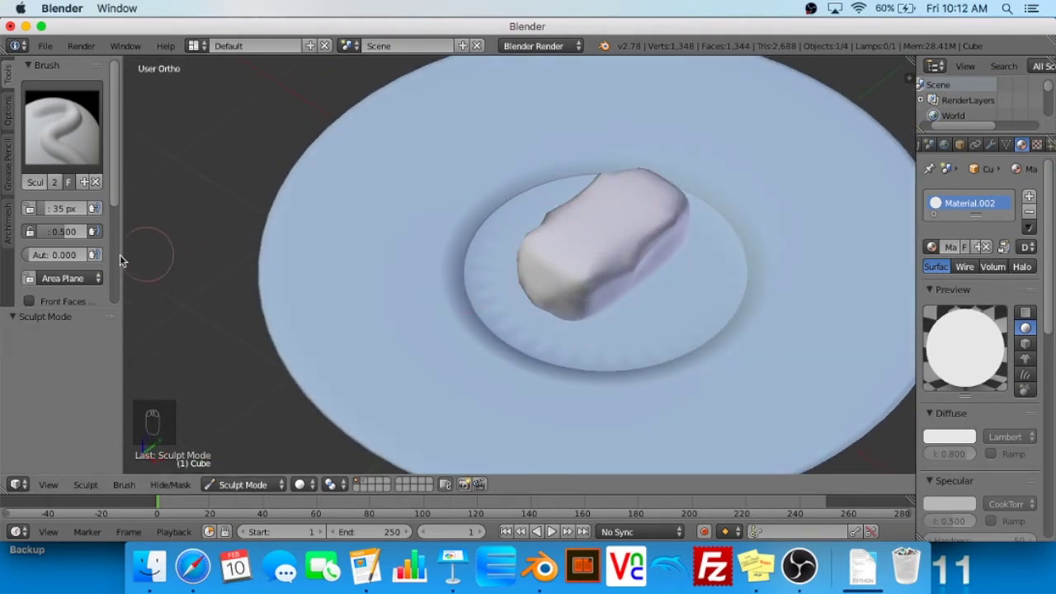
Open the brush's Symmetry/Lock settings and set the sculpt mirroring to the X axis only
scroll(56, 234, down, 5)
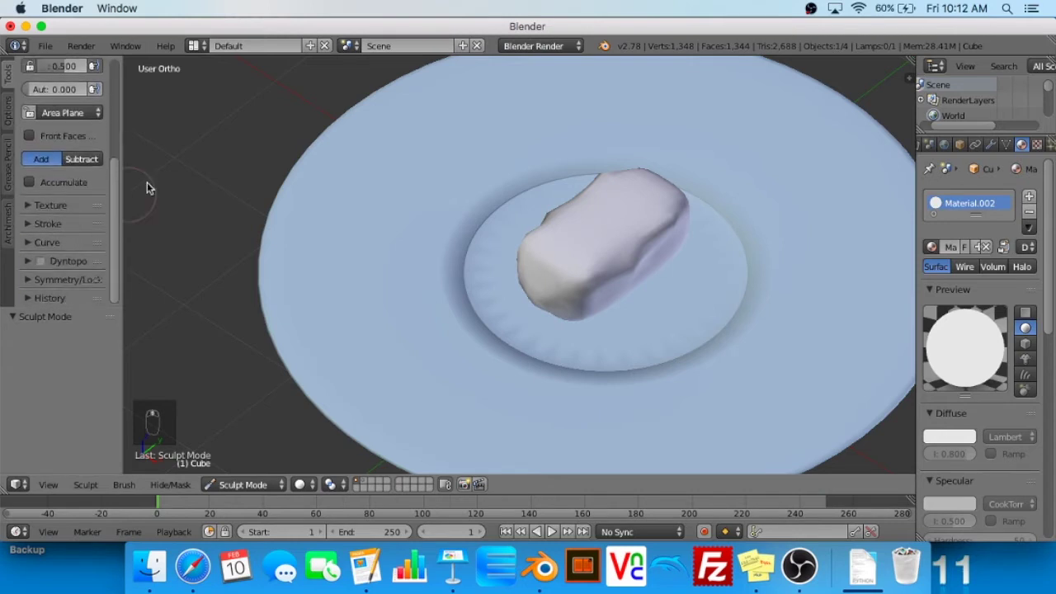
click(82, 226)
click(80, 226)
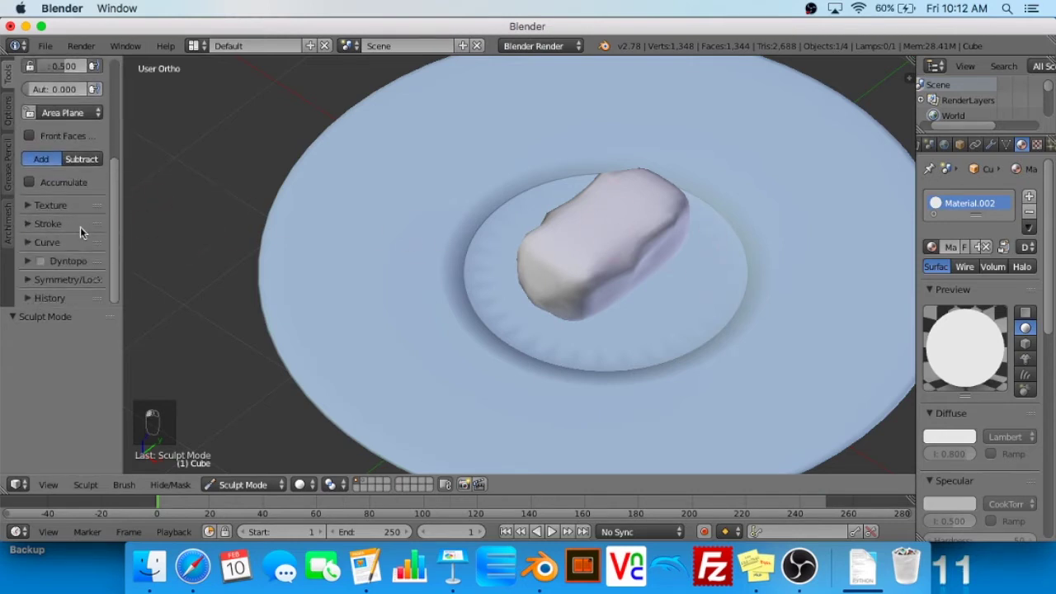
click(71, 282)
scroll(82, 283, down, 5)
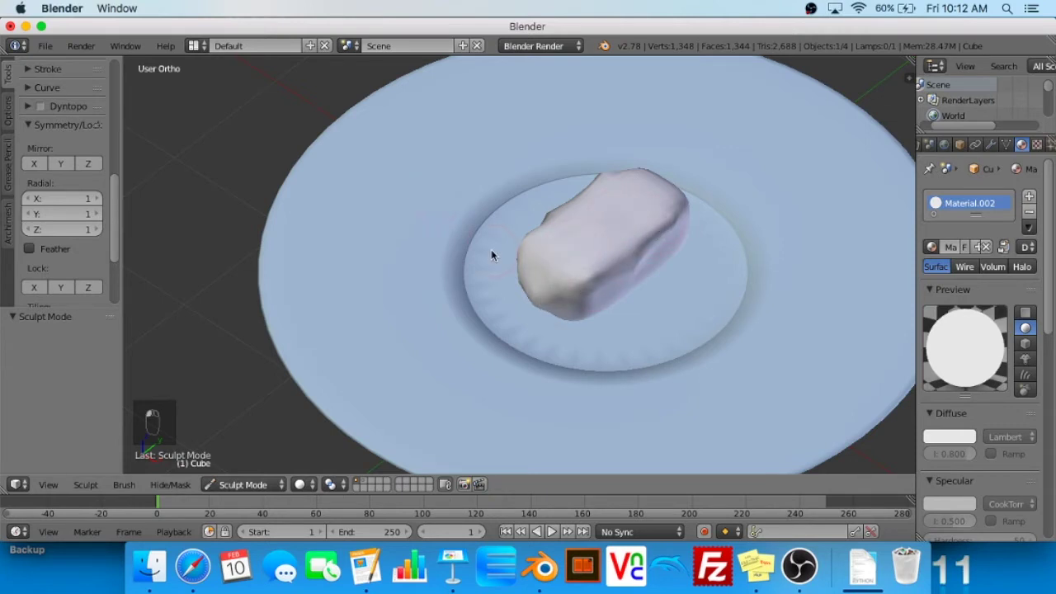
middle_drag(538, 260, 591, 196)
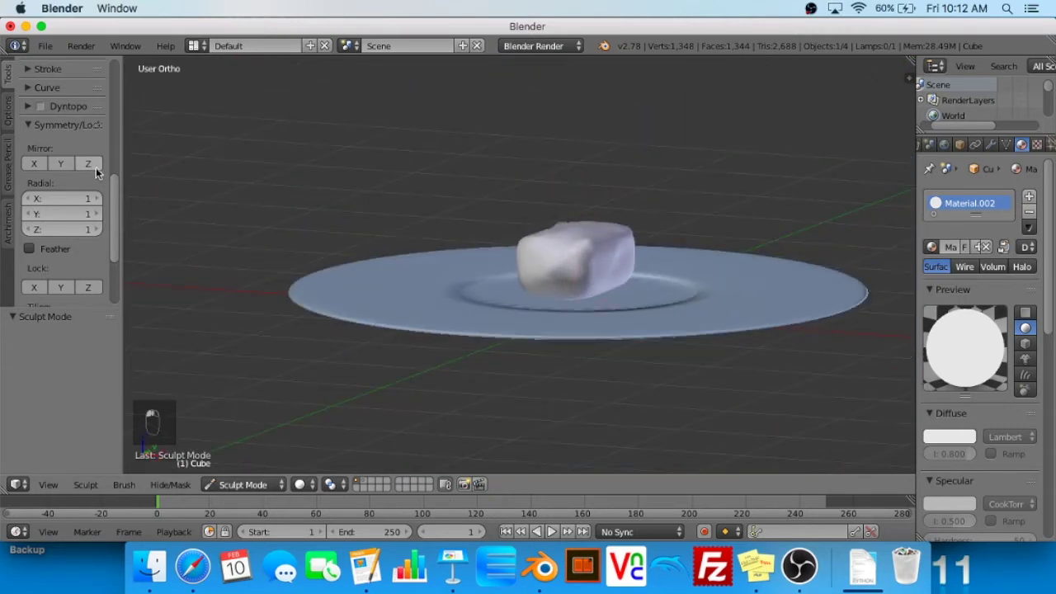
click(58, 162)
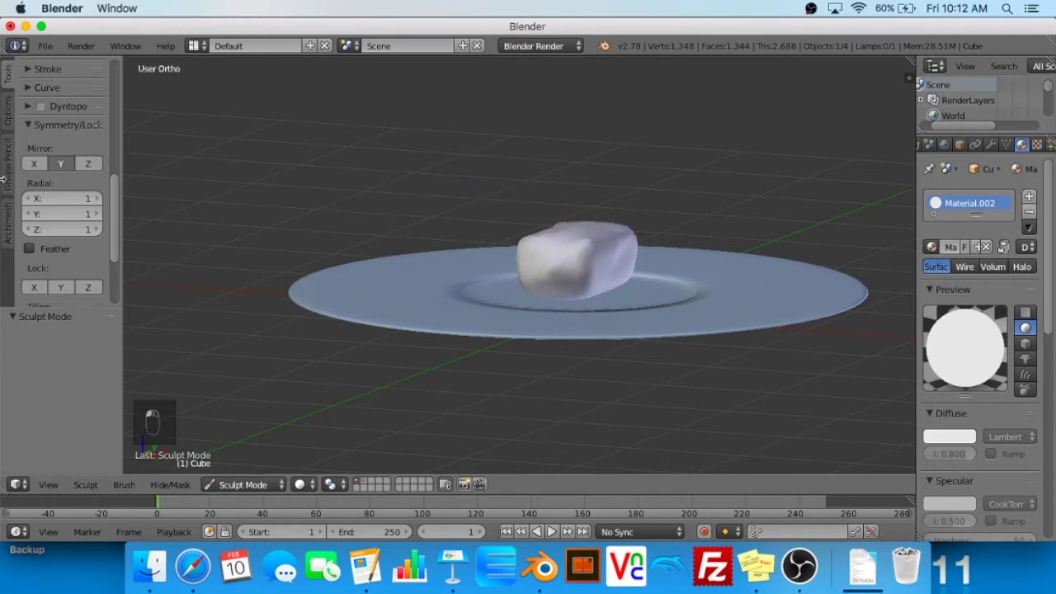
click(34, 163)
click(60, 164)
Try sculpting more bumps along the top and side of the rice piece with X mirroring
middle_drag(553, 228, 587, 262)
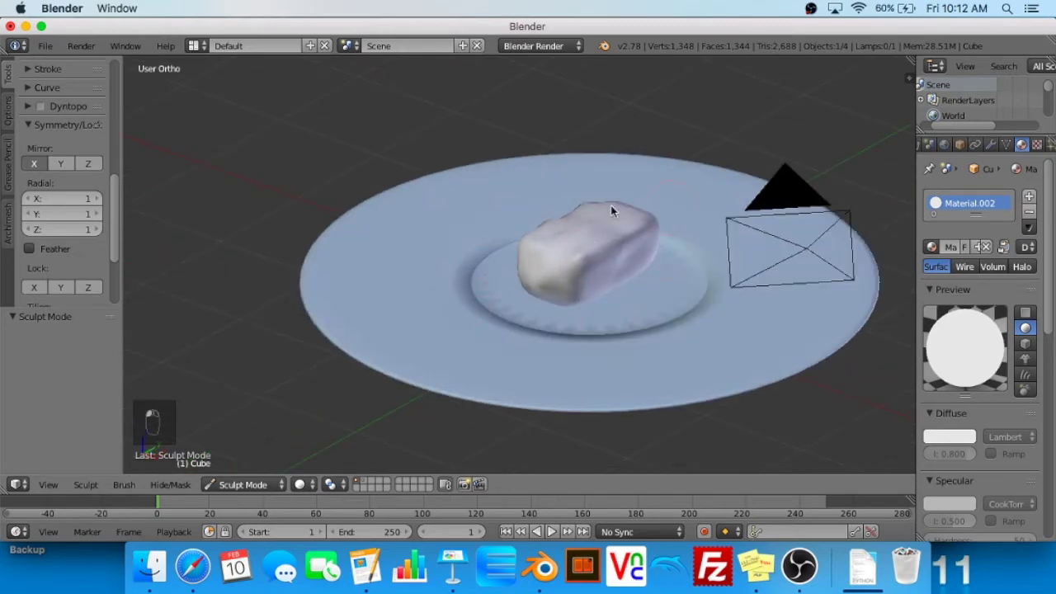
middle_drag(615, 211, 595, 230)
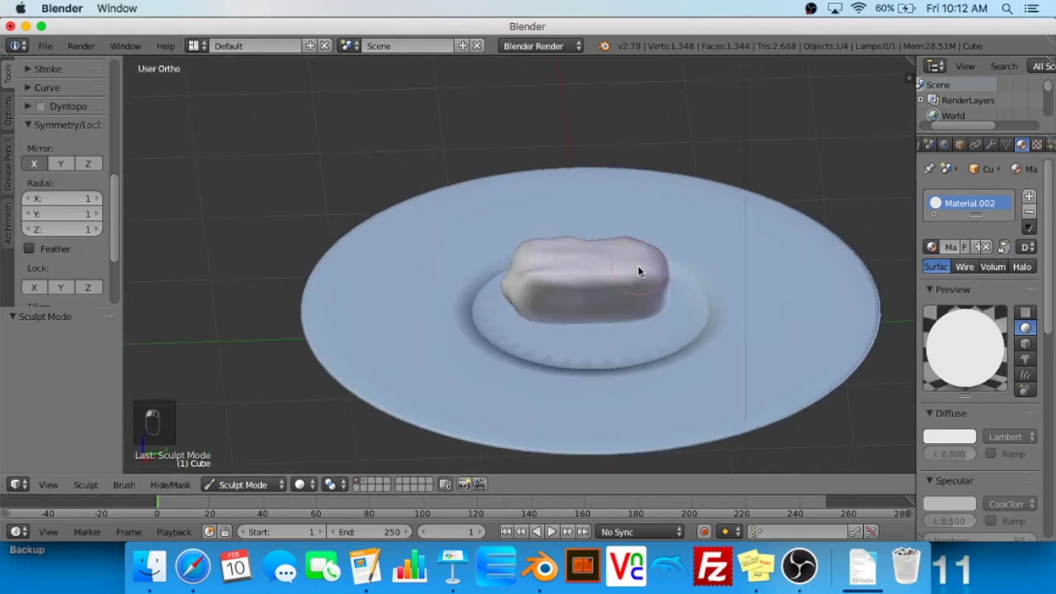
middle_drag(718, 295, 653, 245)
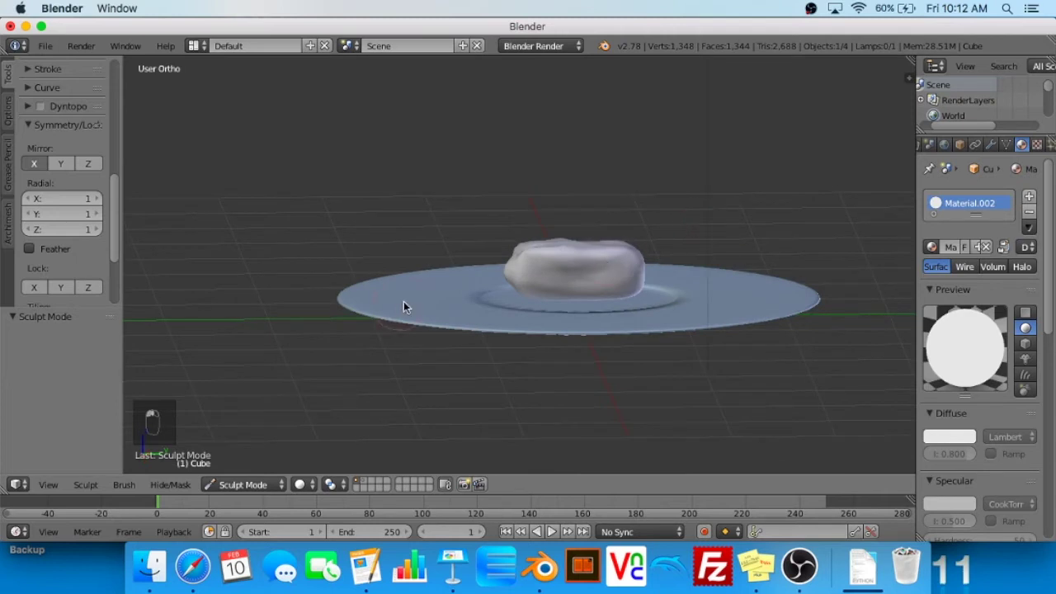
Undo the series of recent sculpt strokes on the rice piece
key(super+z)
key(super+z)
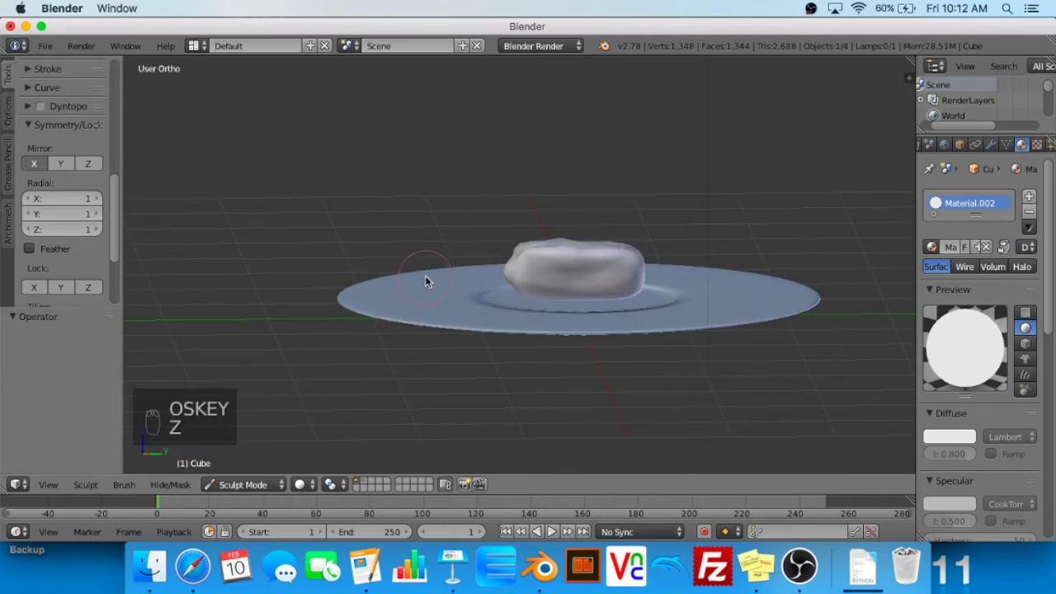
key(super+z)
key(super+z)
key(super+z)
key(super+z)
key(super+z)
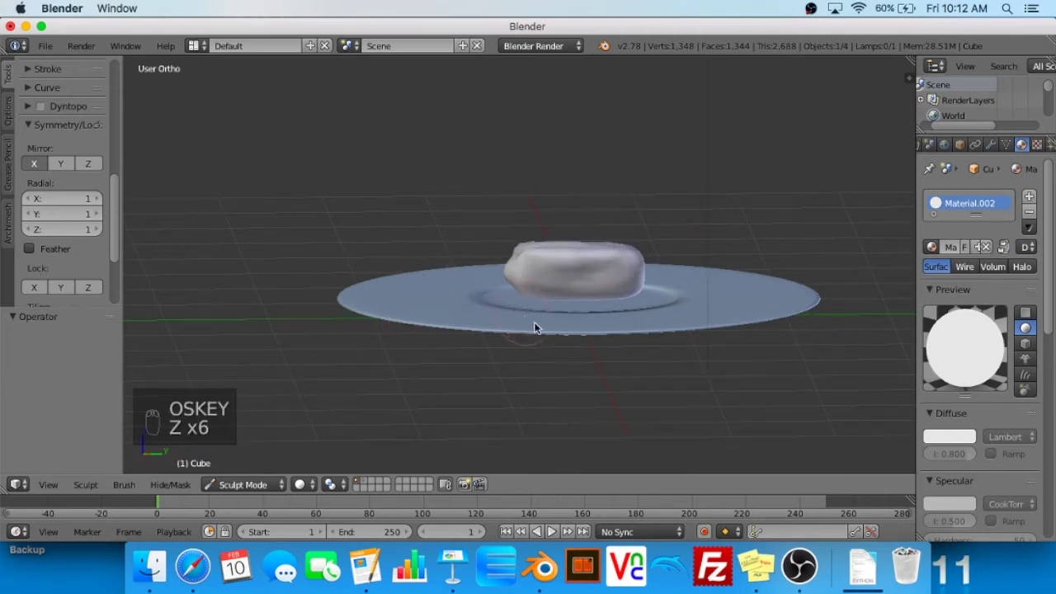
key(super+z)
key(super+z)
key(super+z)
key(super+z)
key(super+z)
key(super+z)
key(super+z)
key(super+z)
key(super+z)
key(super+z)
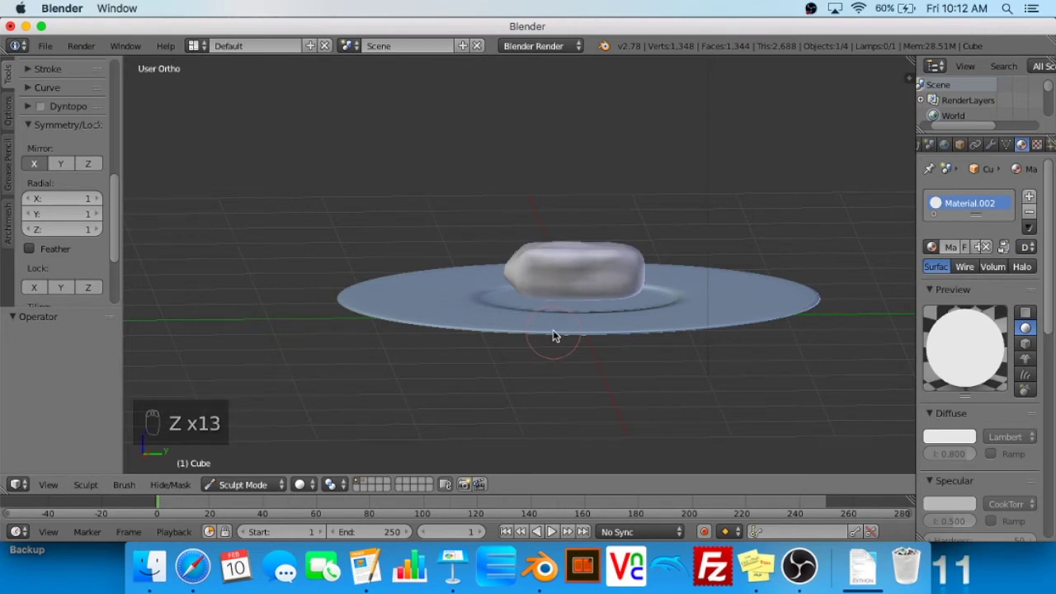
middle_drag(551, 299, 523, 287)
key(super+z)
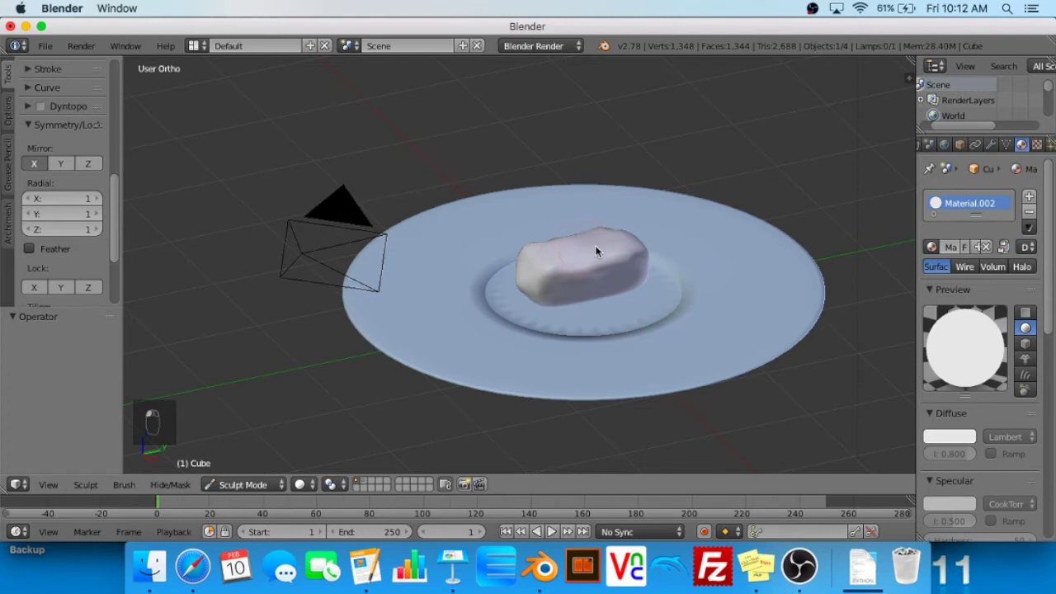
Sculpt irregular dents and bumps along the long side and far end of the rice piece
middle_drag(612, 246, 600, 213)
scroll(588, 248, down, 3)
scroll(586, 251, up, 5)
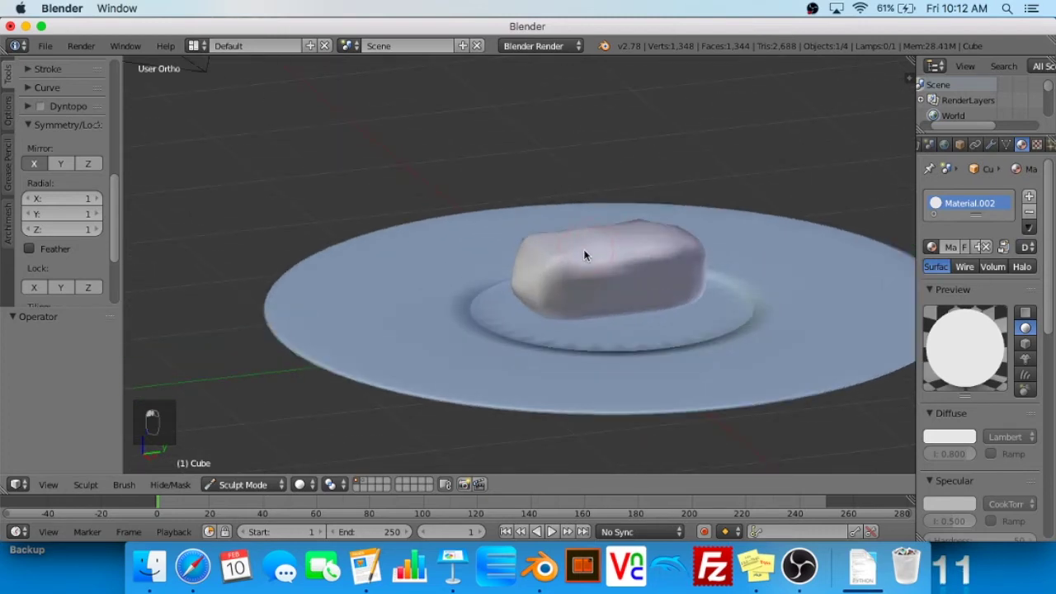
middle_drag(584, 252, 576, 229)
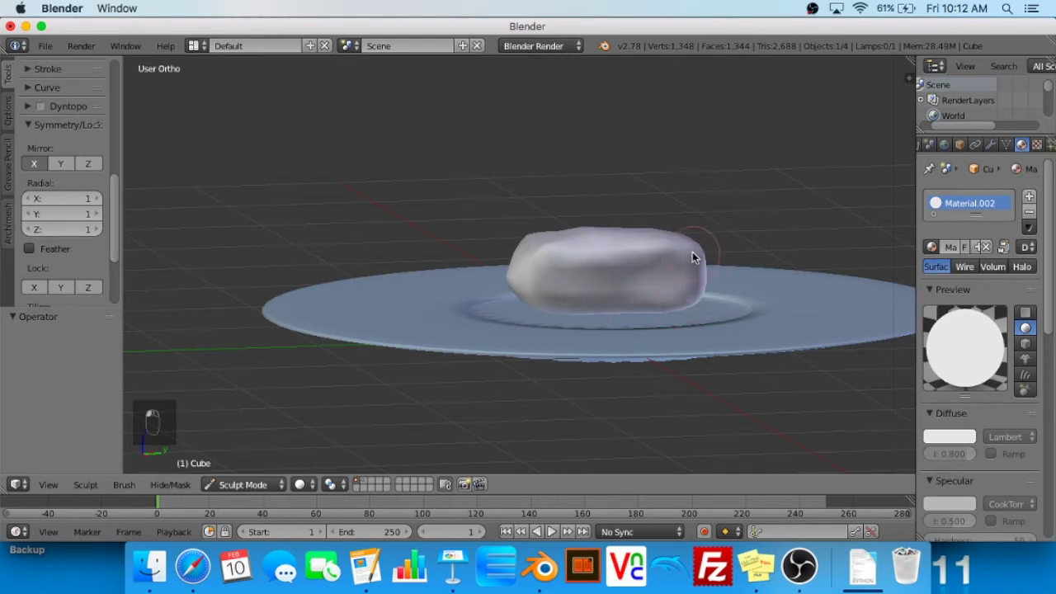
mouse_move(555, 306)
middle_down()
mouse_move(557, 321)
mouse_move(354, 342)
mouse_move(476, 302)
mouse_move(413, 342)
mouse_move(311, 321)
mouse_move(503, 306)
mouse_move(696, 312)
mouse_move(715, 299)
mouse_move(712, 341)
middle_up()
Preview the sculpted rice piece in Rendered viewport shading, then return to Solid shading
click(301, 485)
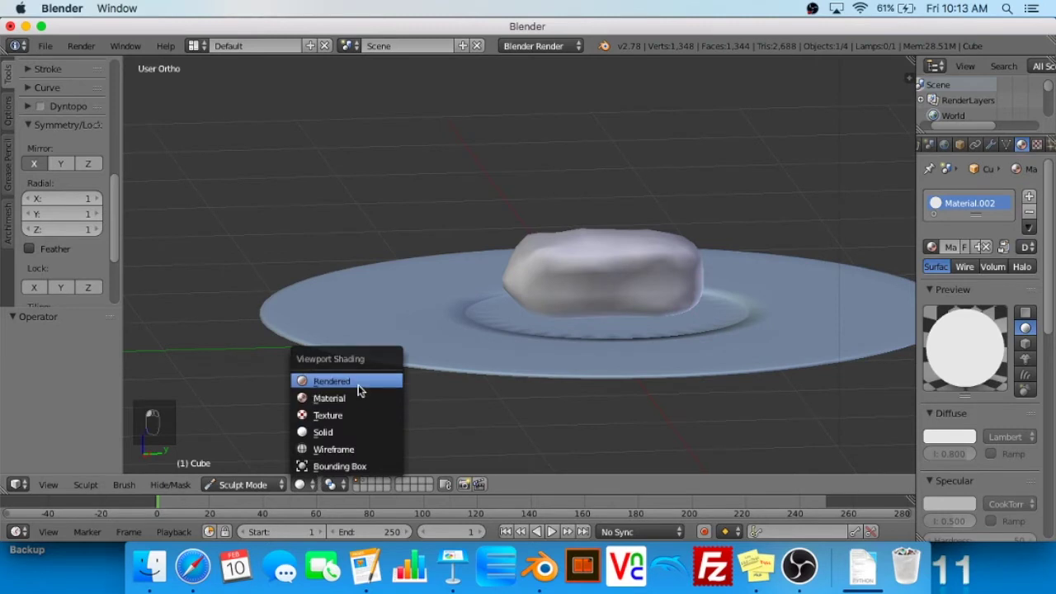
click(358, 383)
middle_drag(367, 385, 494, 401)
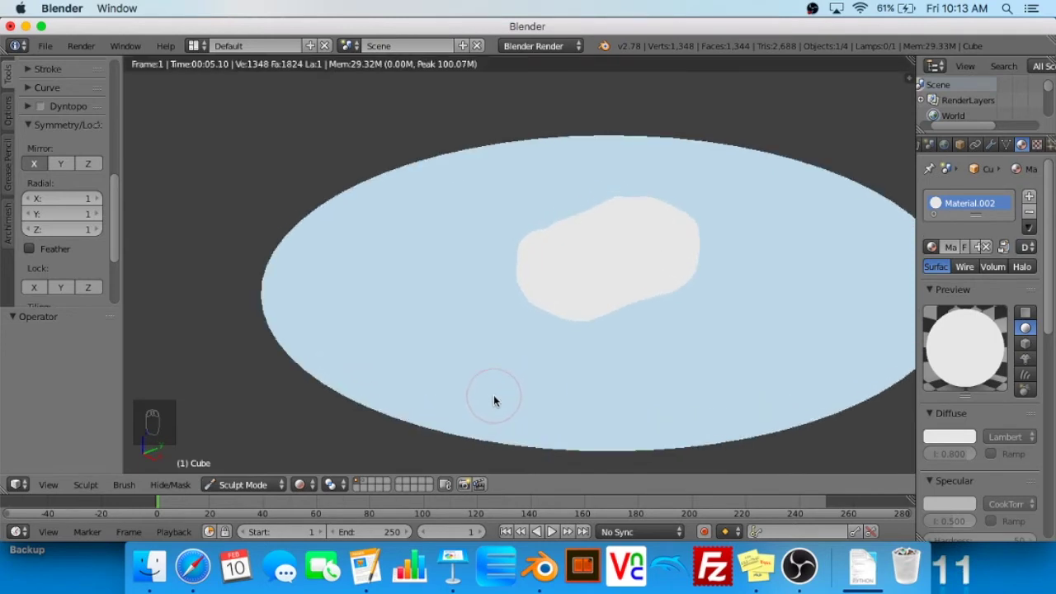
click(301, 485)
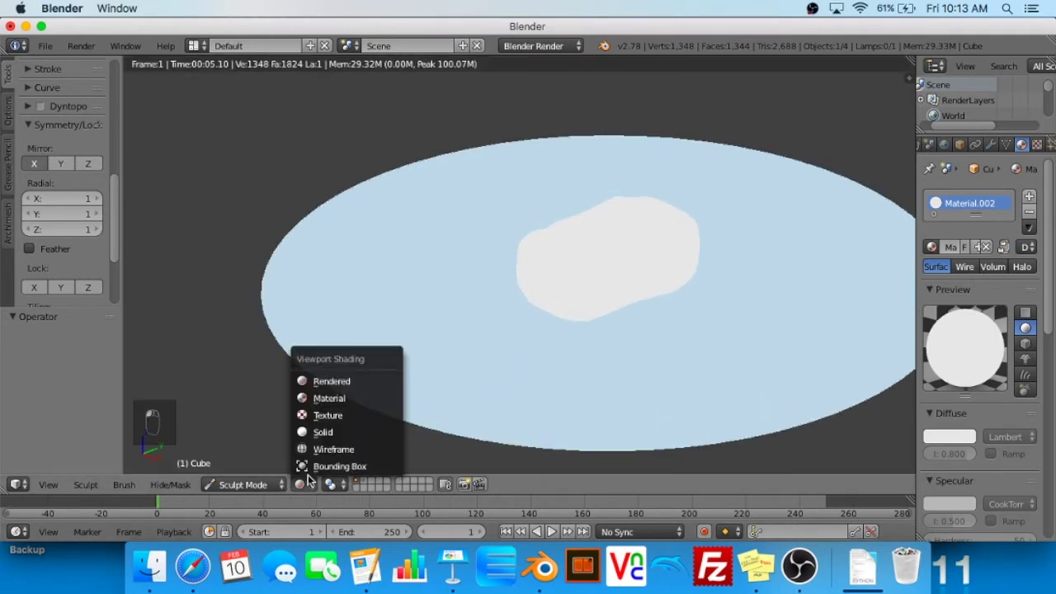
click(307, 433)
mouse_move(611, 347)
middle_down()
mouse_move(620, 342)
mouse_move(589, 318)
mouse_move(760, 322)
middle_up()
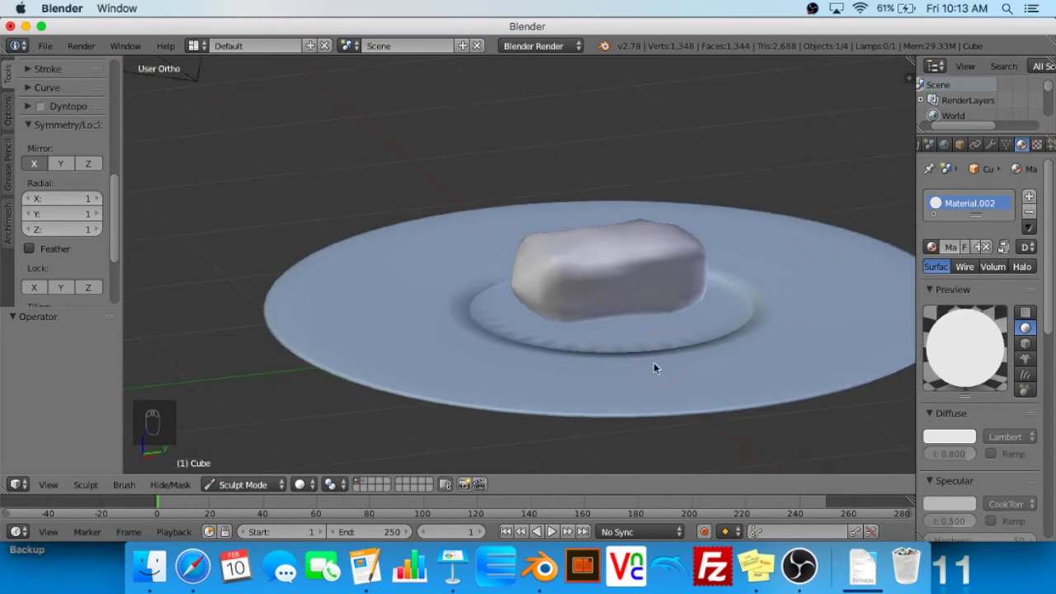
Return the rice piece to Object Mode and enable Freestyle in the render settings
click(239, 485)
click(239, 465)
middle_drag(908, 409, 719, 336)
scroll(994, 149, up, 2)
click(959, 145)
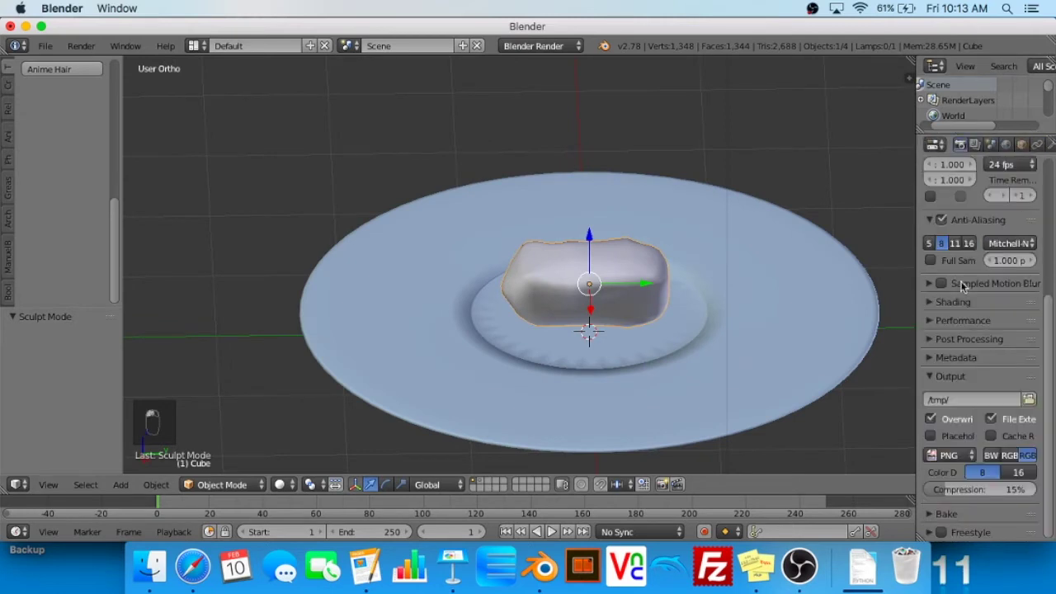
click(929, 532)
scroll(928, 534, down, 2)
click(942, 486)
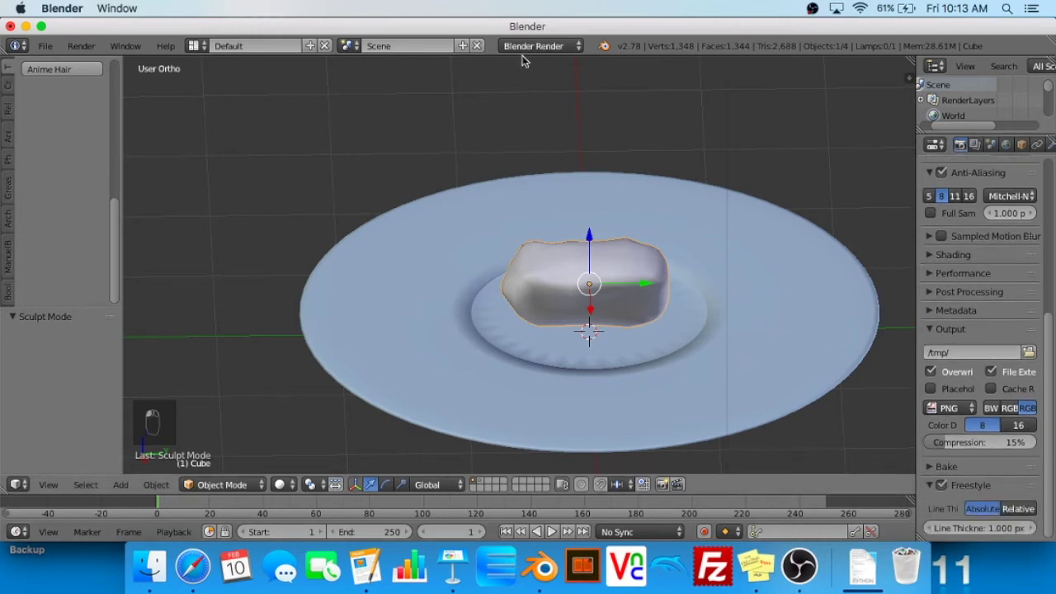
Switch the viewport to Rendered shading and examine the Freestyle outlines of the rice and plate from several angles
middle_drag(447, 252, 491, 324)
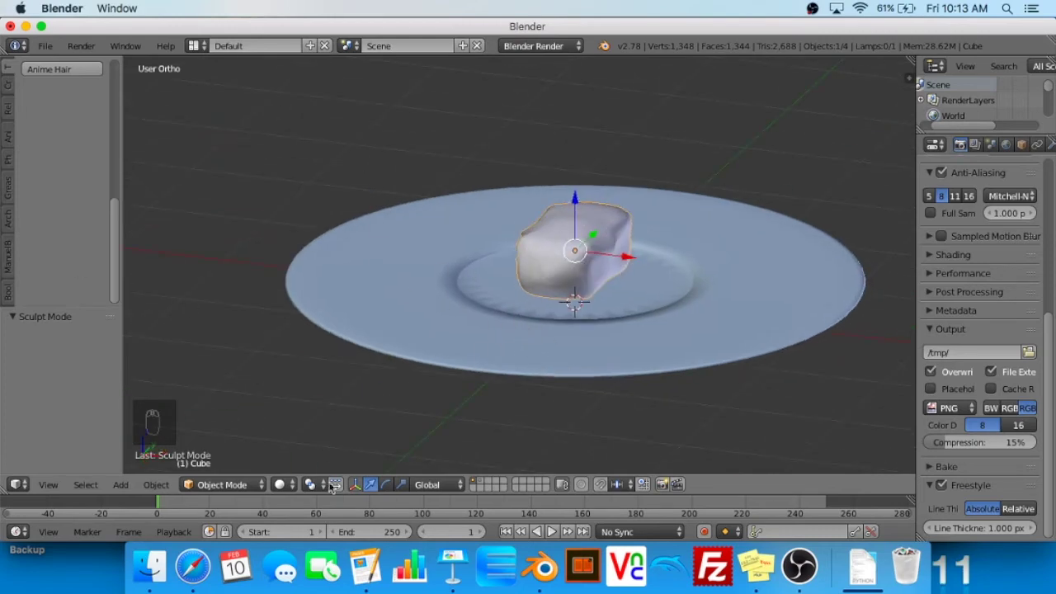
click(281, 484)
click(356, 382)
middle_drag(471, 258, 432, 255)
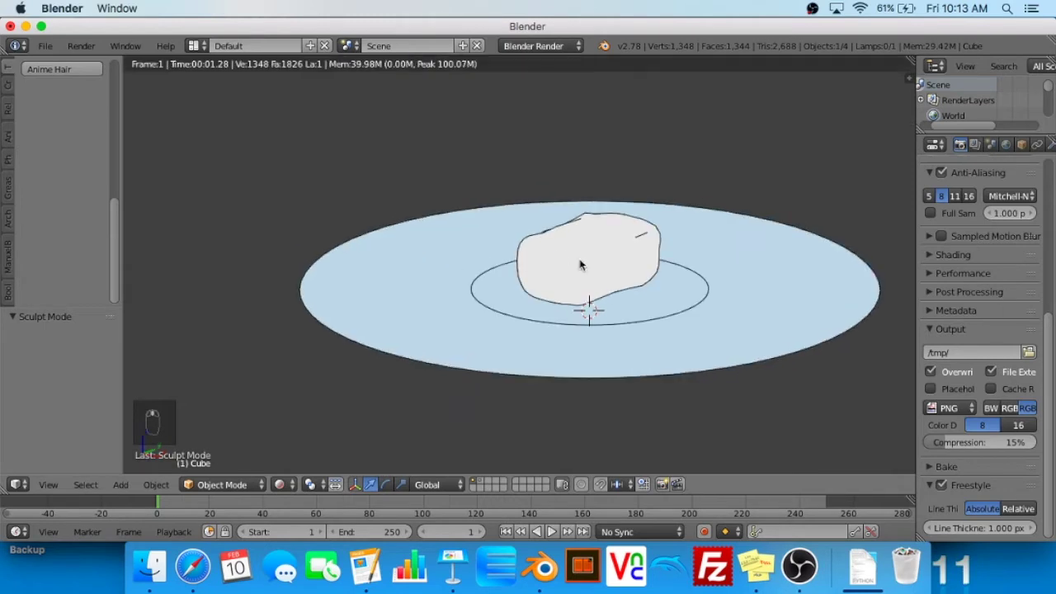
middle_drag(633, 265, 538, 294)
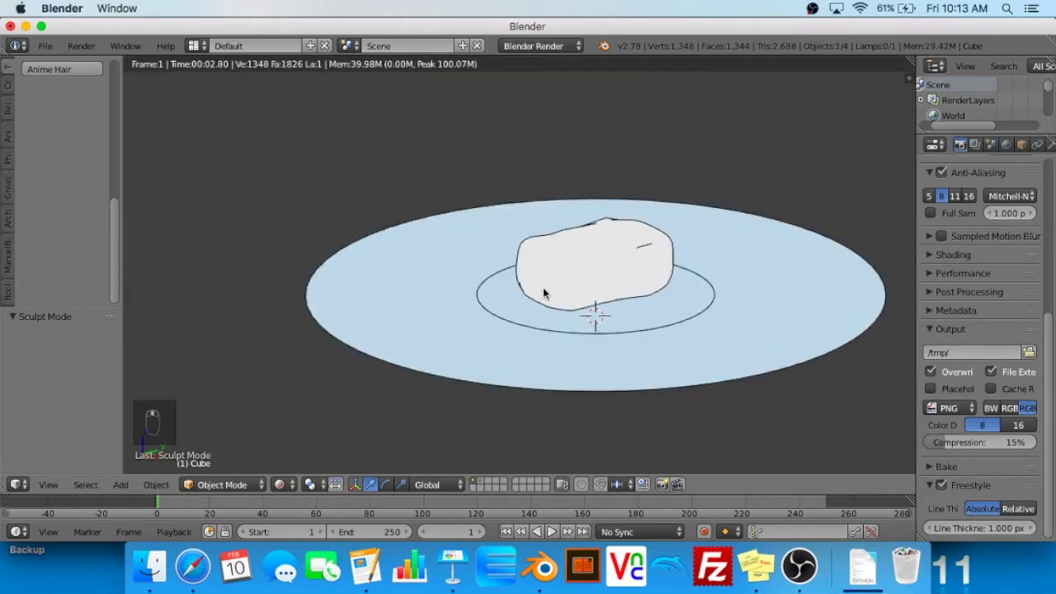
middle_drag(594, 250, 143, 284)
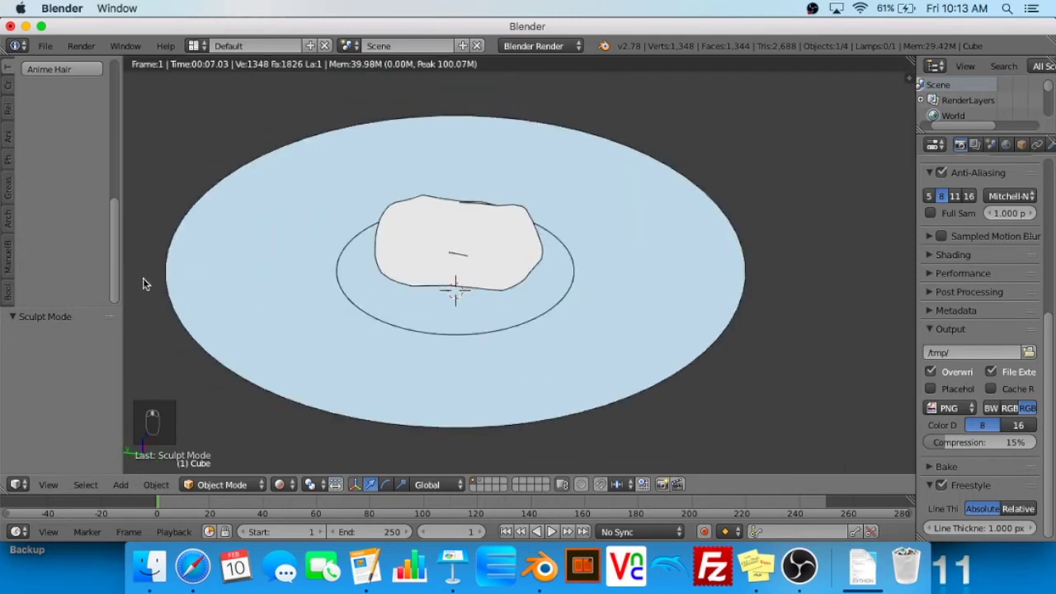
middle_drag(391, 258, 722, 229)
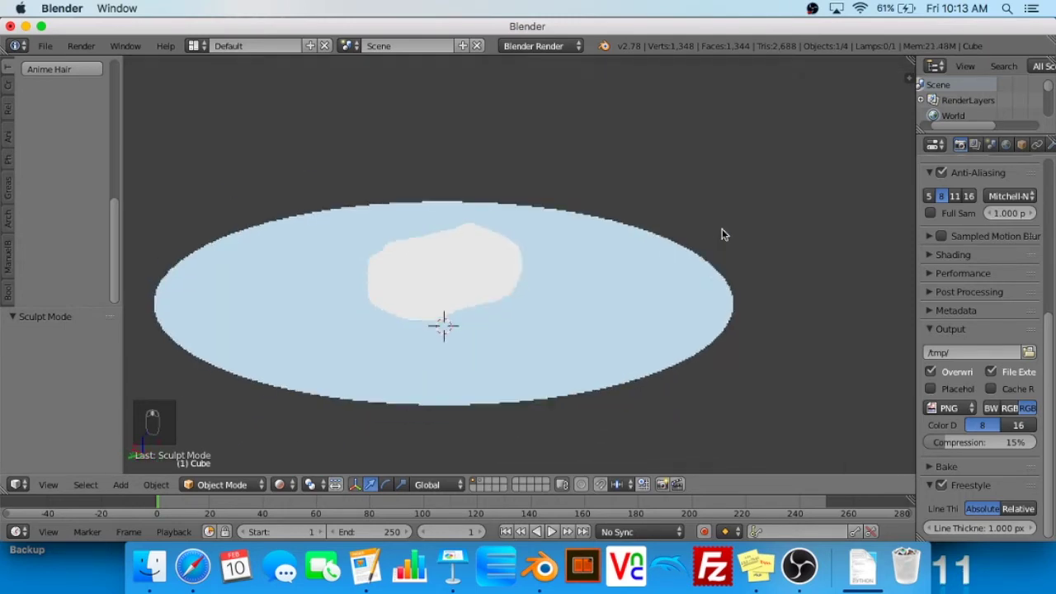
Open the list of view options for the 3D viewport
click(48, 485)
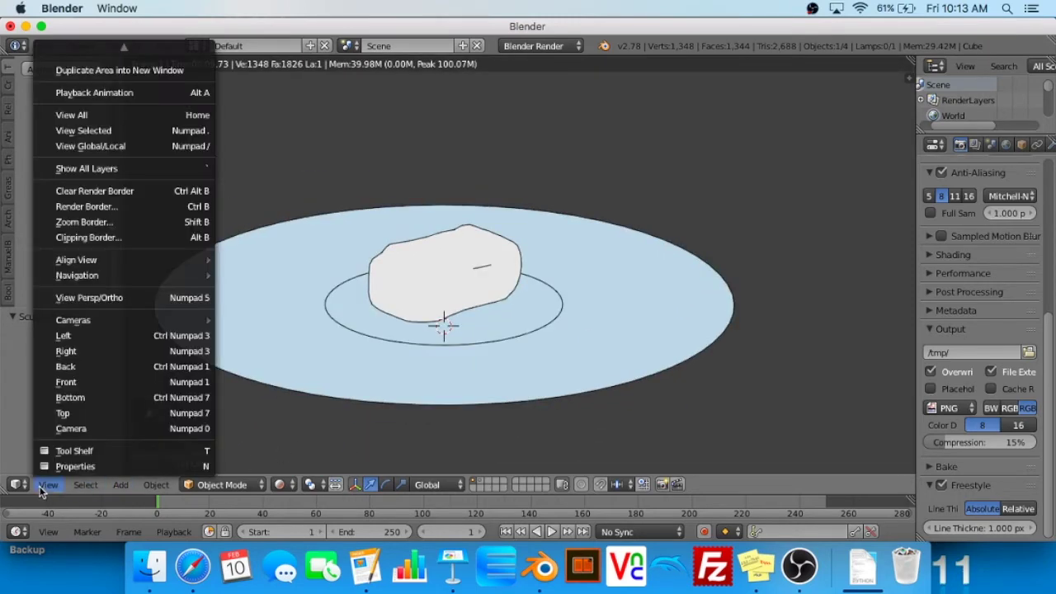
Check the rendered plate and rice through the camera, leave the camera view and set the viewport shading to Solid
click(71, 428)
key(Home)
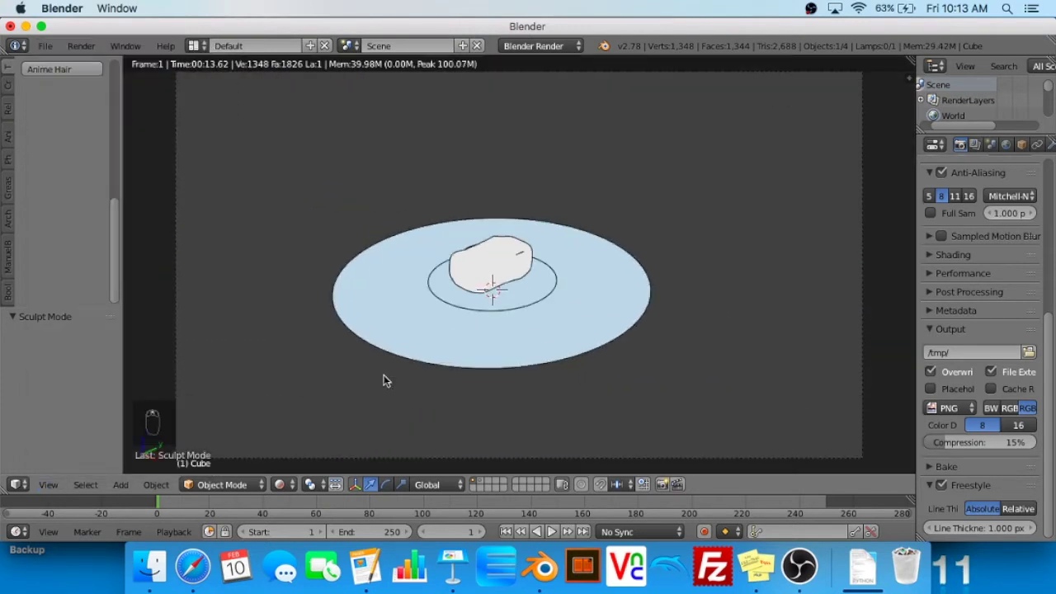
key(KP_0)
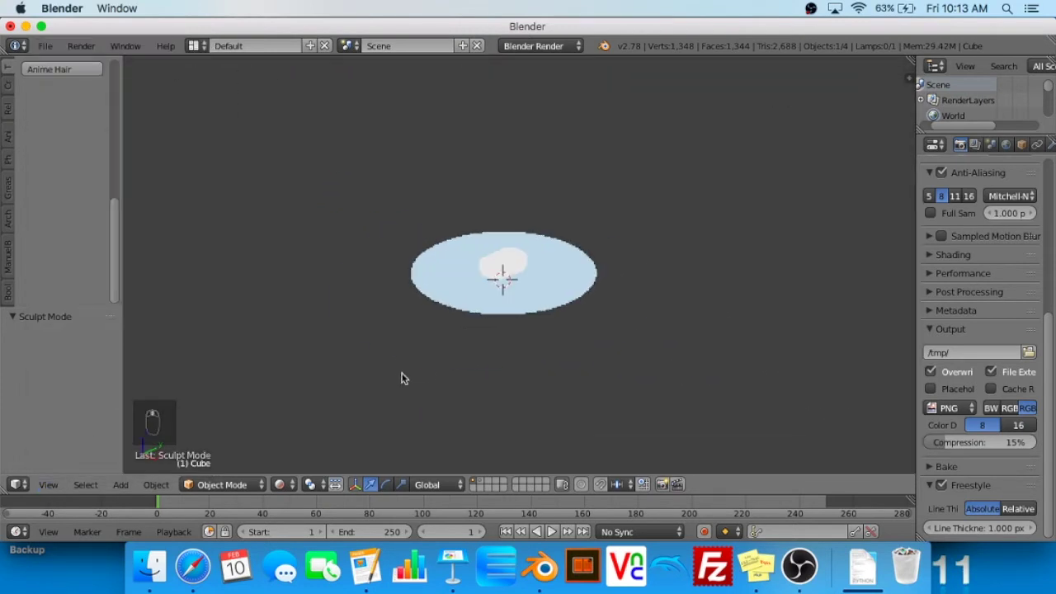
scroll(519, 371, up, 3)
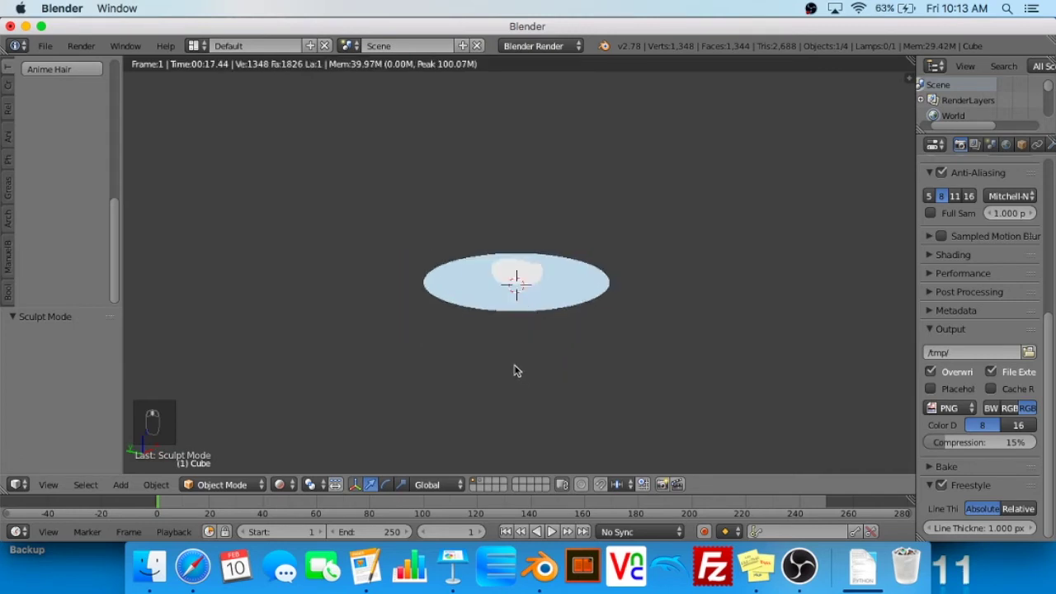
click(278, 484)
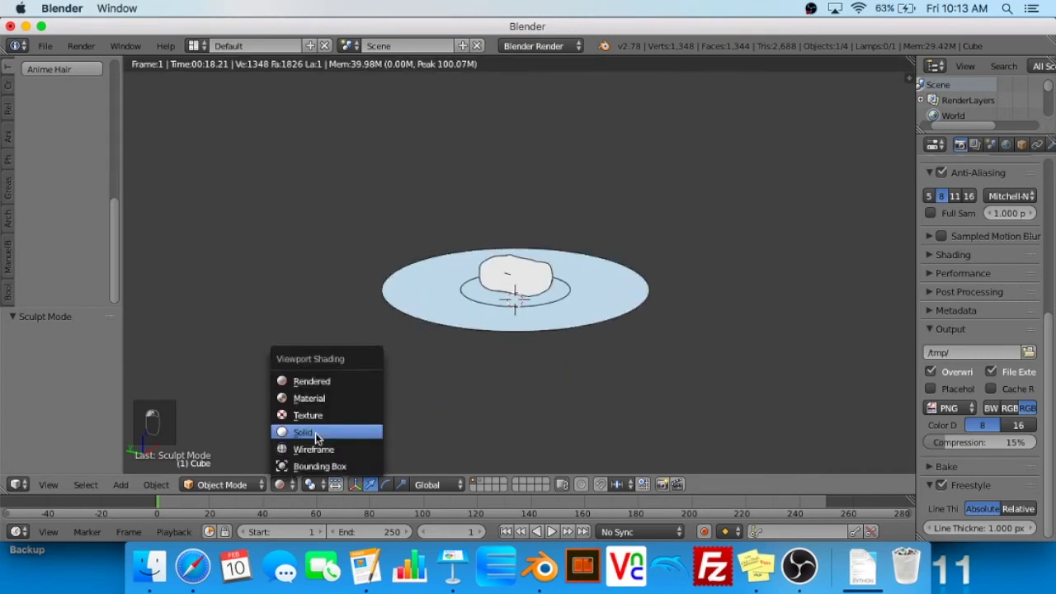
click(316, 435)
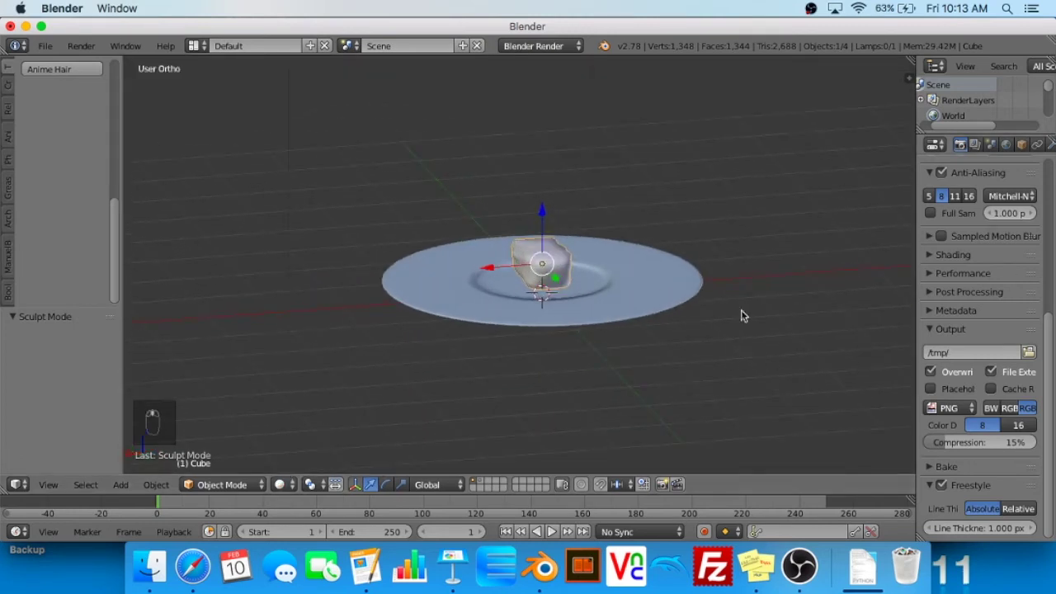
scroll(595, 375, up, 5)
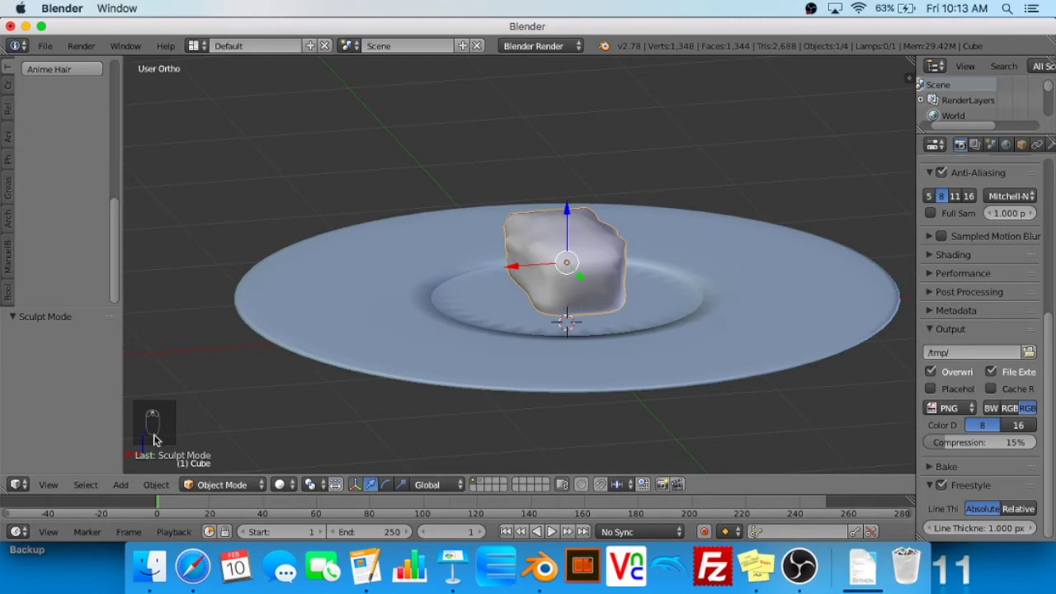
Switch to Safari, examine the sushi in the Nichijou video and the Blender Mentor artwork, and return to Blender
click(192, 565)
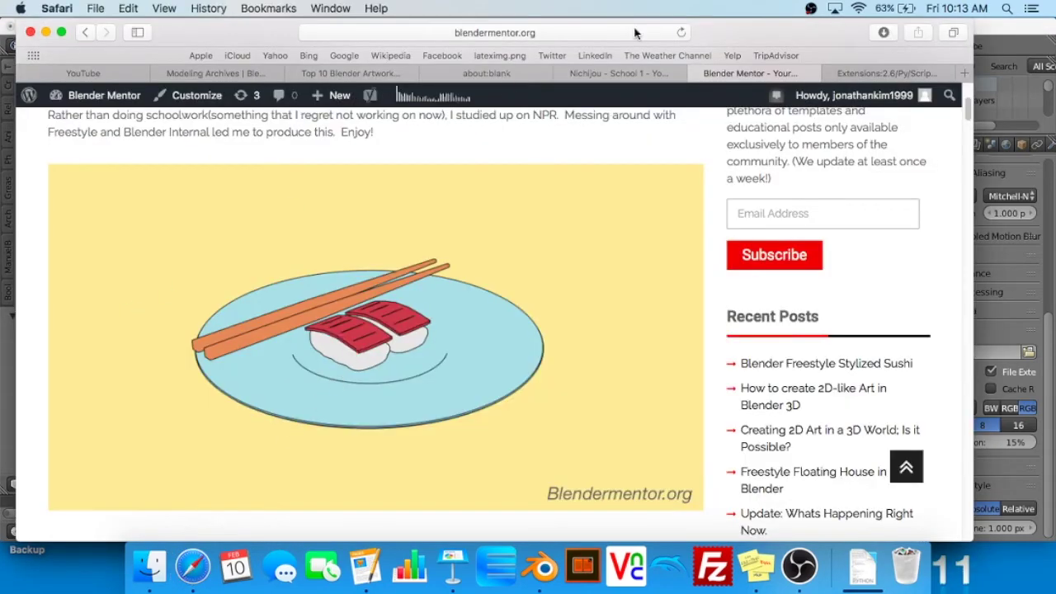
click(619, 73)
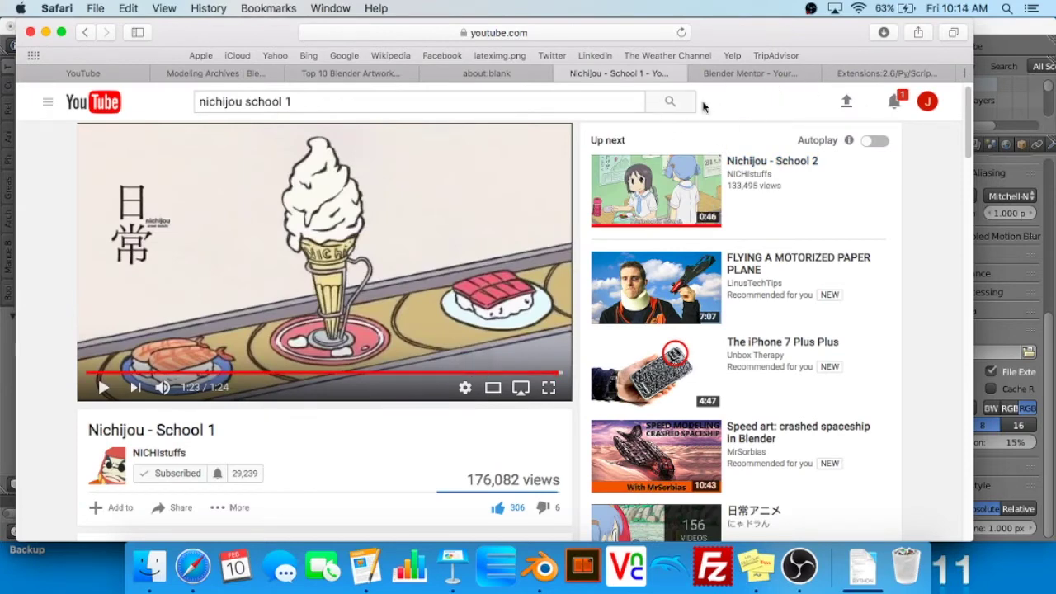
click(782, 74)
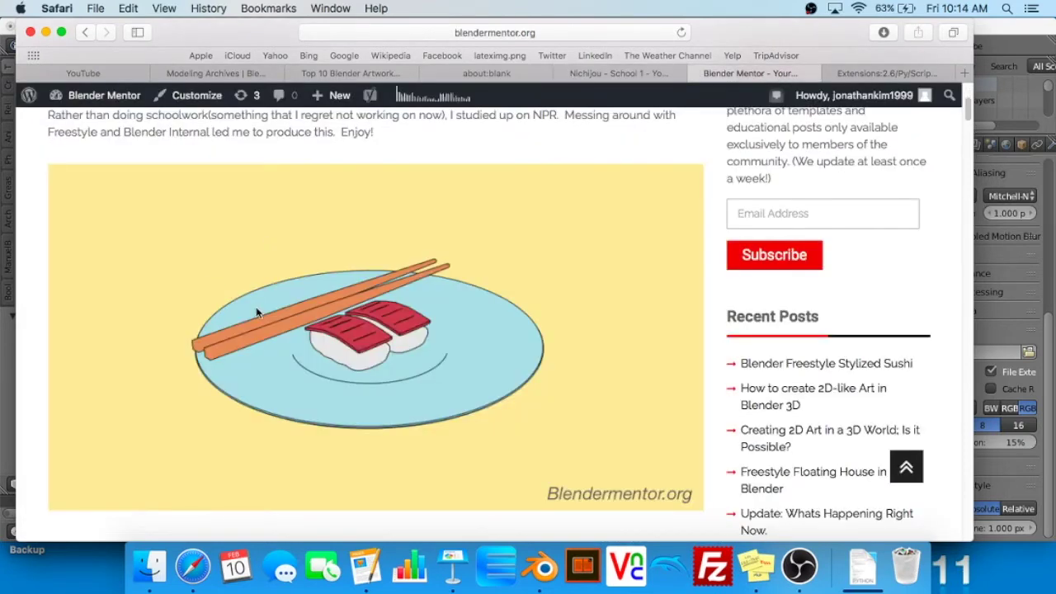
click(2, 406)
Add a mesh cube at the centre of the plate for the fish topping
middle_drag(607, 244, 569, 245)
middle_drag(624, 225, 606, 220)
key(shift+a)
mouse_move(606, 212)
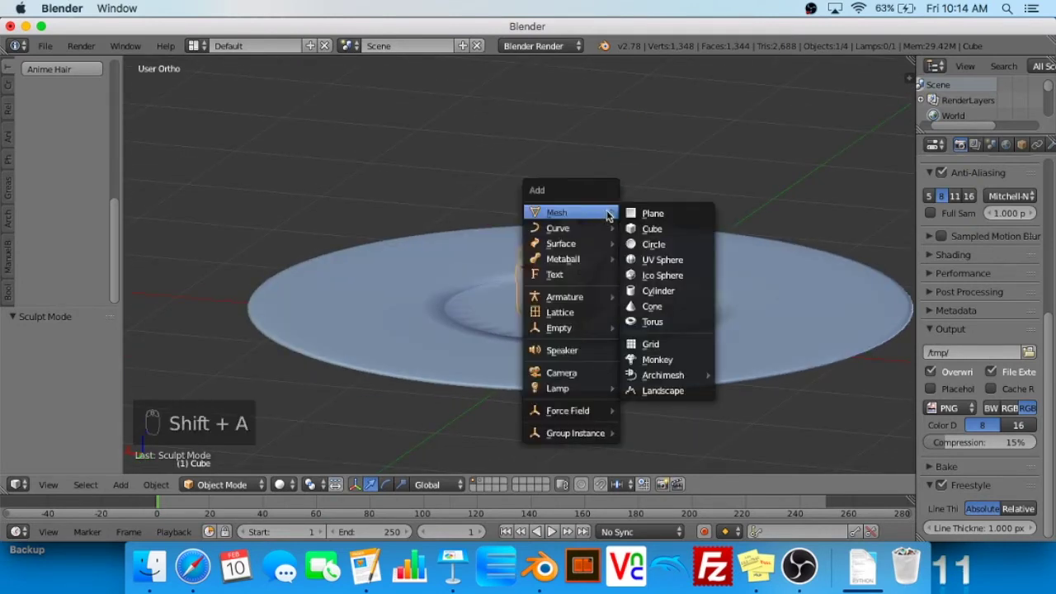
click(652, 231)
middle_drag(699, 254, 731, 231)
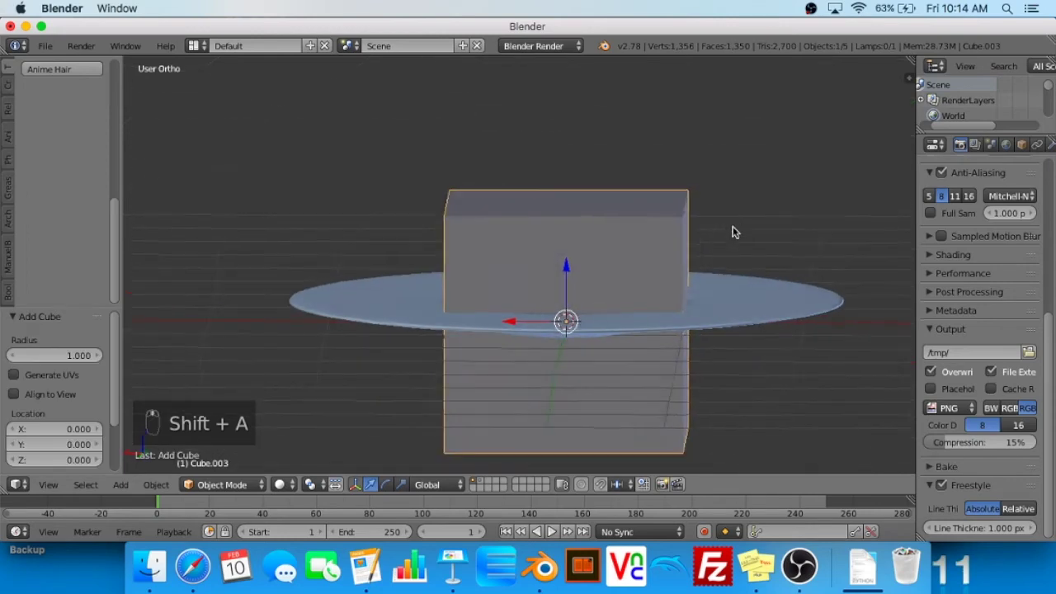
In Edit Mode, flatten the cube along Z by factors of about 0.52 and 0.4
key(Tab)
key(s)
key(z)
click(657, 234)
key(s)
key(z)
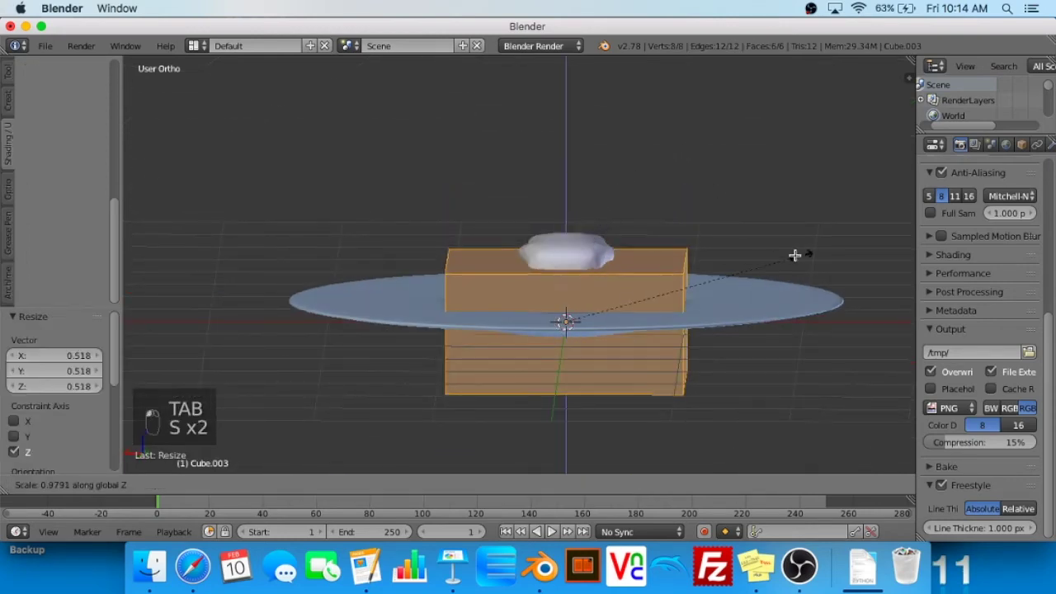
click(791, 259)
Flatten the cube further into a thin slab, scaling along Z by about 0.585 and 0.51
key(s)
key(s)
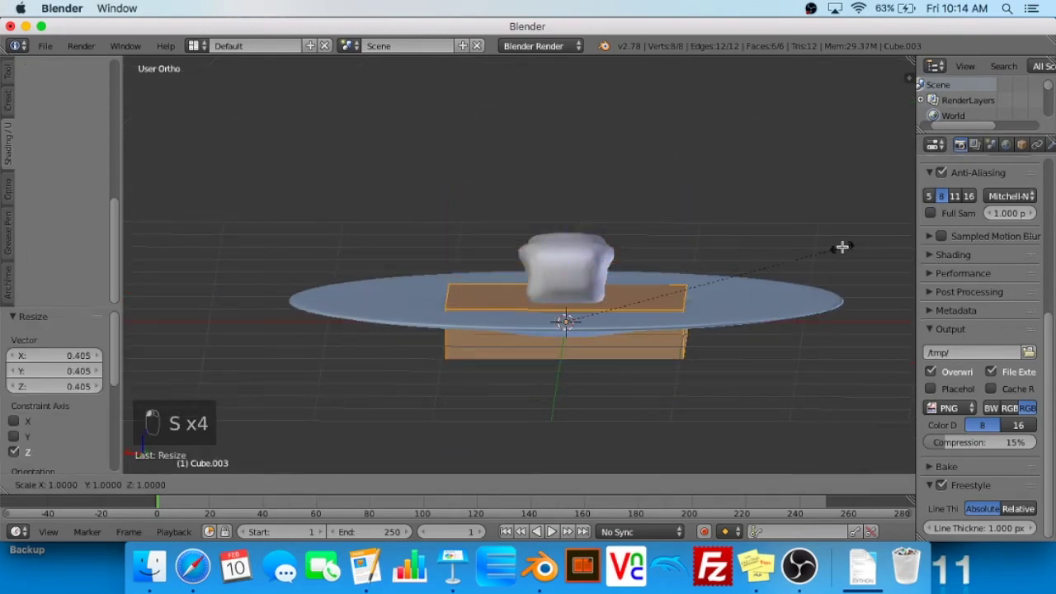
key(z)
click(739, 252)
middle_drag(734, 229, 735, 220)
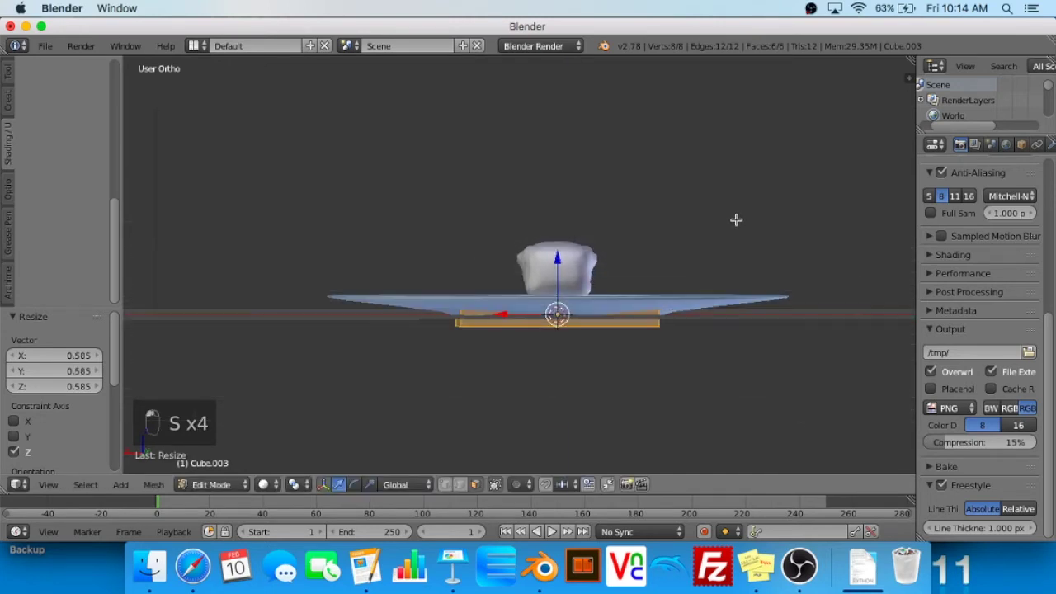
key(s)
key(z)
click(642, 258)
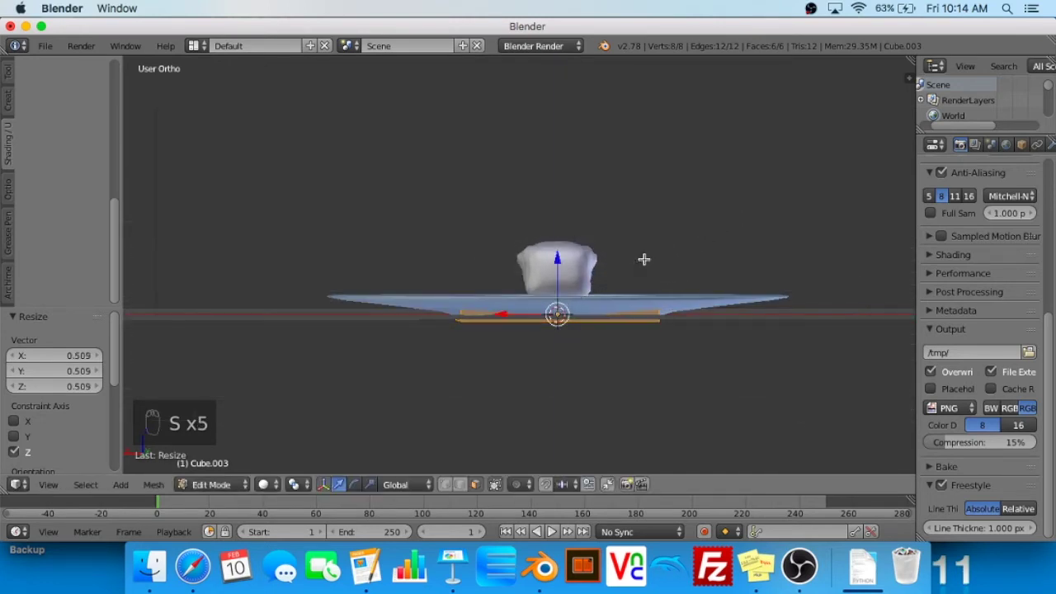
In Object Mode, raise the slab about 0.7 along Z onto the top of the rice block
key(Tab)
key(z)
key(g)
key(z)
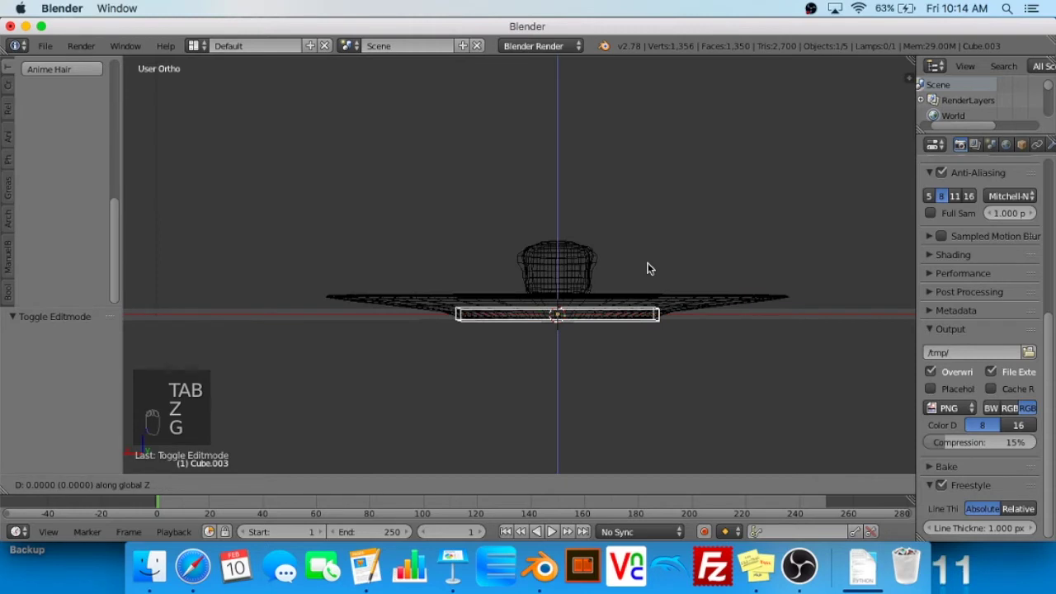
click(650, 262)
key(z)
key(g)
key(z)
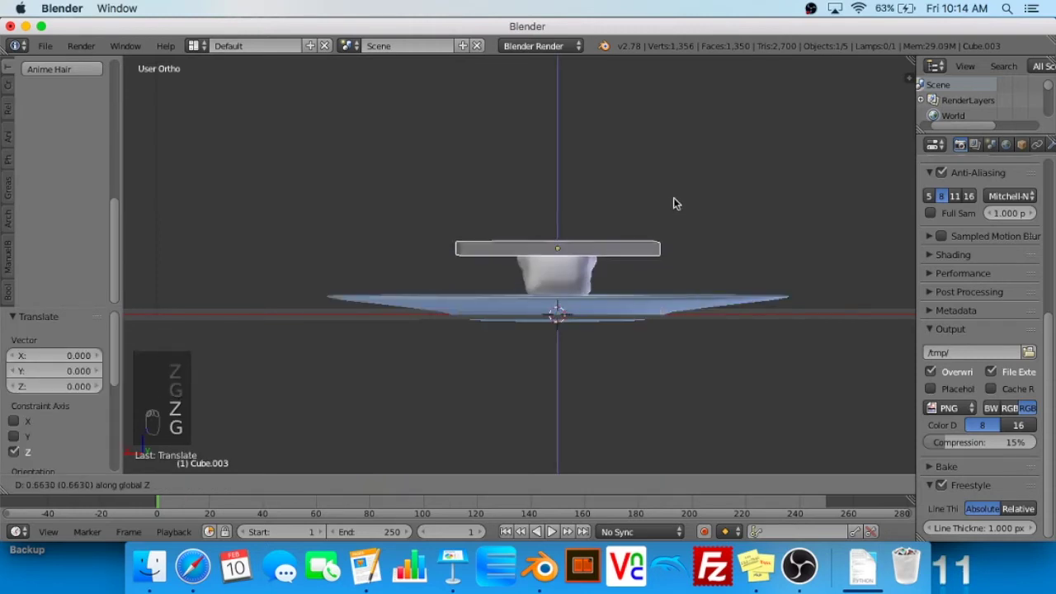
click(676, 197)
Thin the raised slab in Edit Mode with Z scales of about 0.73 and 0.76
middle_drag(676, 197, 620, 216)
key(Tab)
key(s)
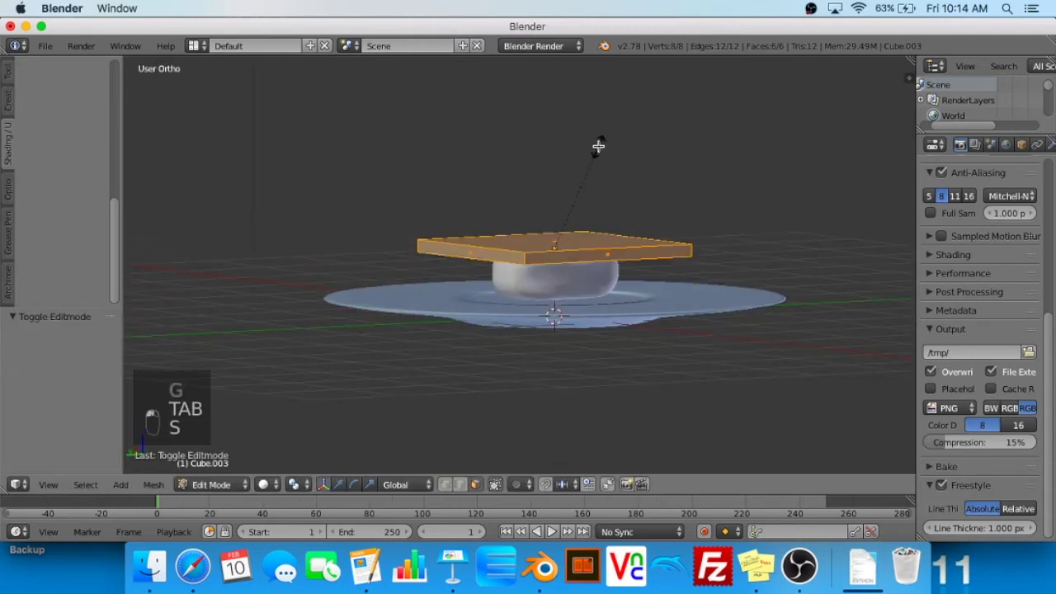
key(z)
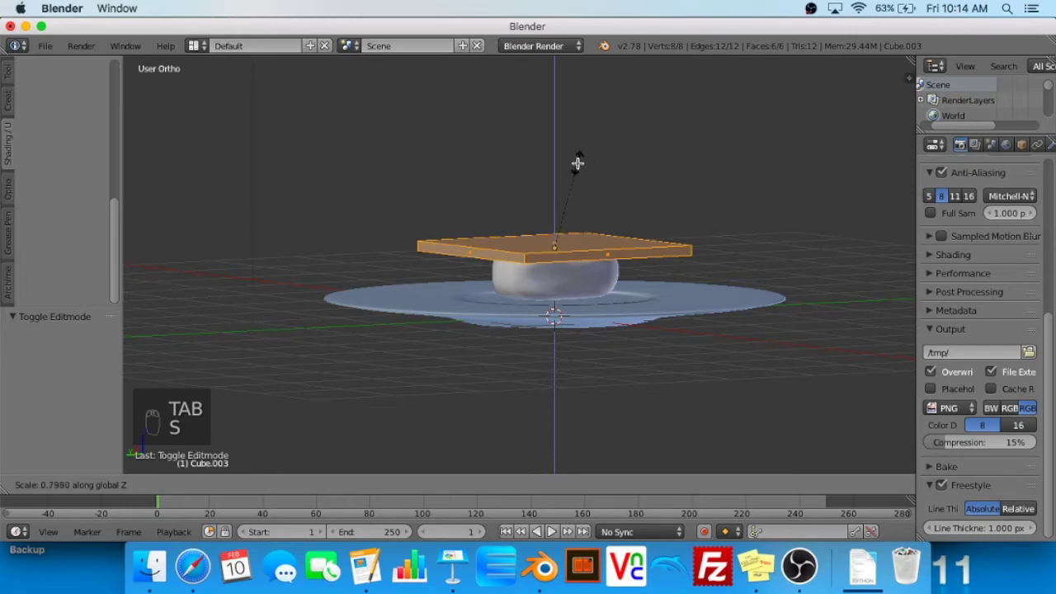
click(577, 163)
key(Tab)
middle_drag(573, 170, 717, 240)
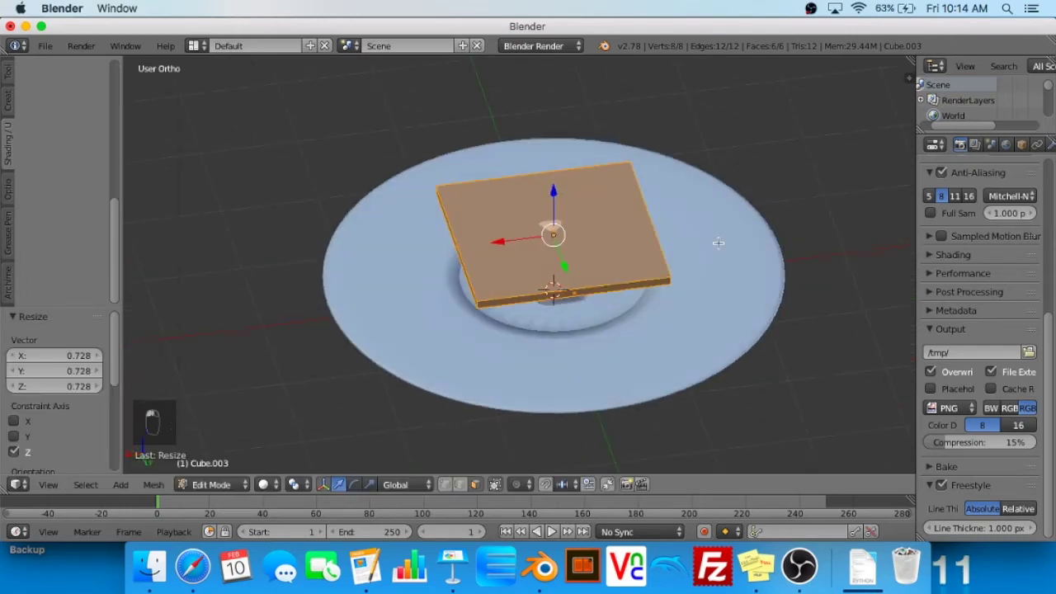
key(g)
click(716, 212)
key(Tab)
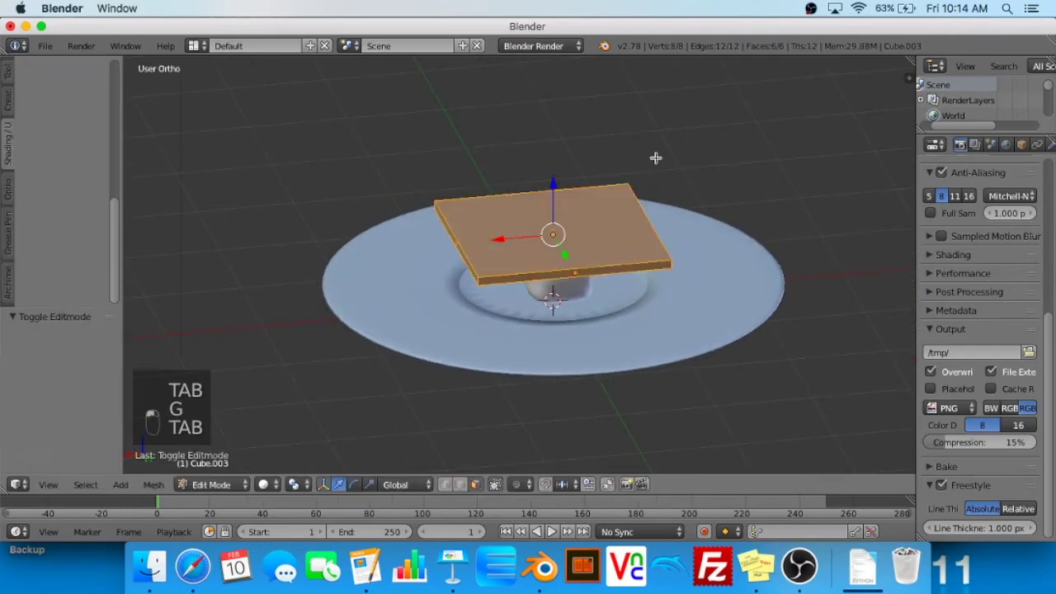
key(s)
key(z)
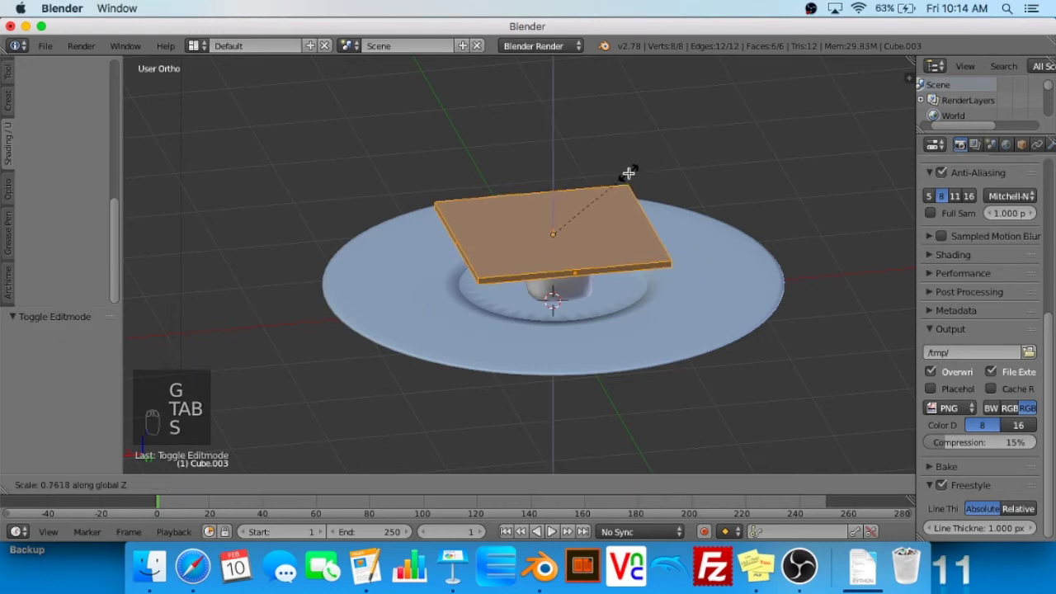
click(627, 172)
Scale the slab to about 0.37 along X and 0.7 along Y to fit the rice, and leave Edit Mode
key(s)
key(x)
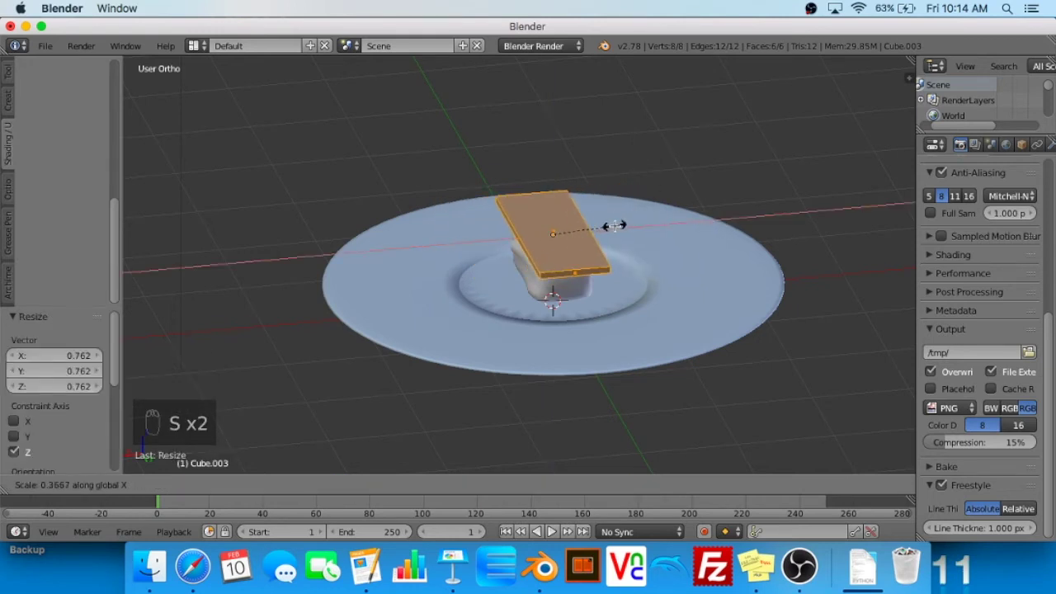
click(614, 225)
middle_drag(615, 225, 756, 261)
key(s)
key(y)
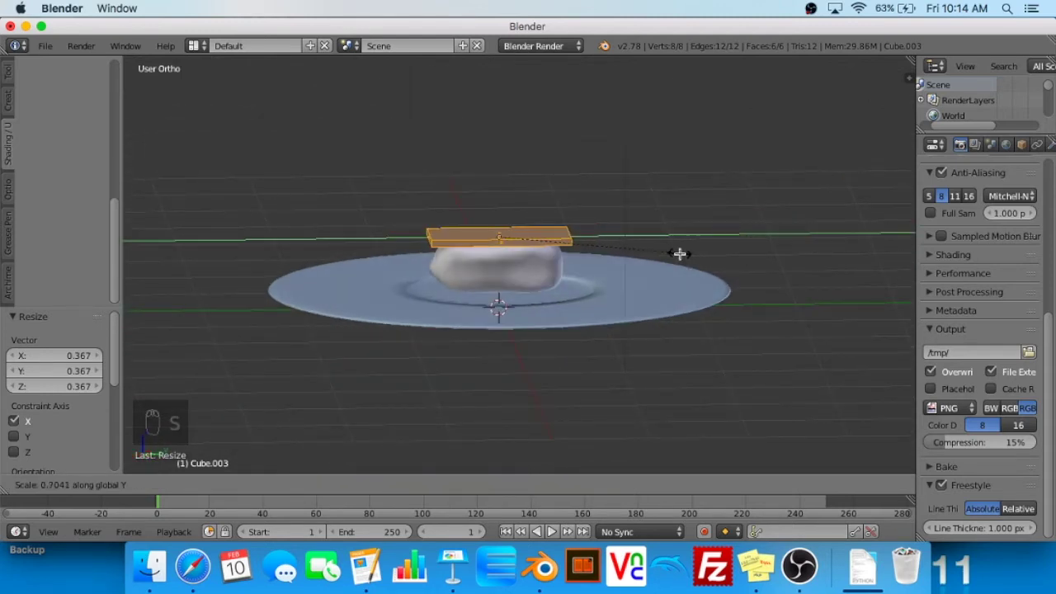
click(685, 259)
middle_drag(688, 264, 669, 266)
key(Tab)
In Edit Mode, add four evenly spaced loop cuts across the slab's length without sliding them
scroll(597, 273, down, 5)
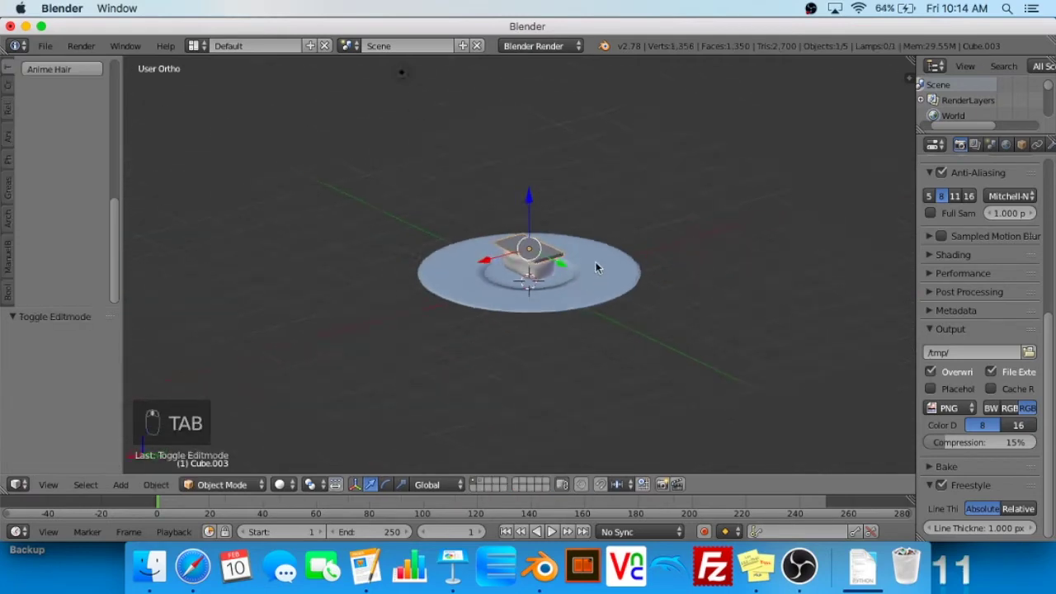
scroll(595, 261, up, 8)
middle_drag(612, 238, 486, 322)
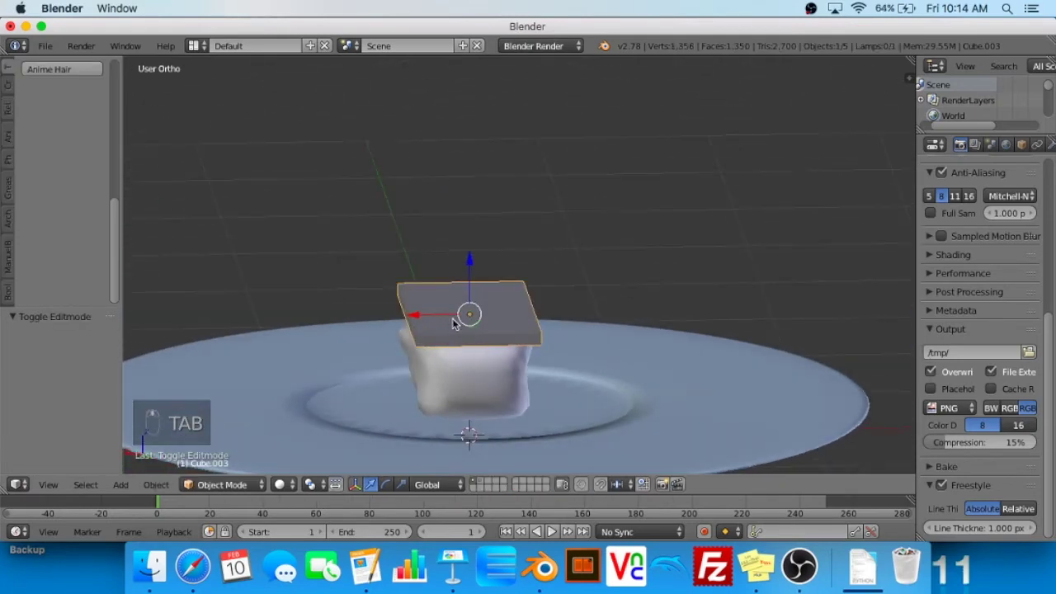
key(Tab)
middle_drag(584, 286, 465, 290)
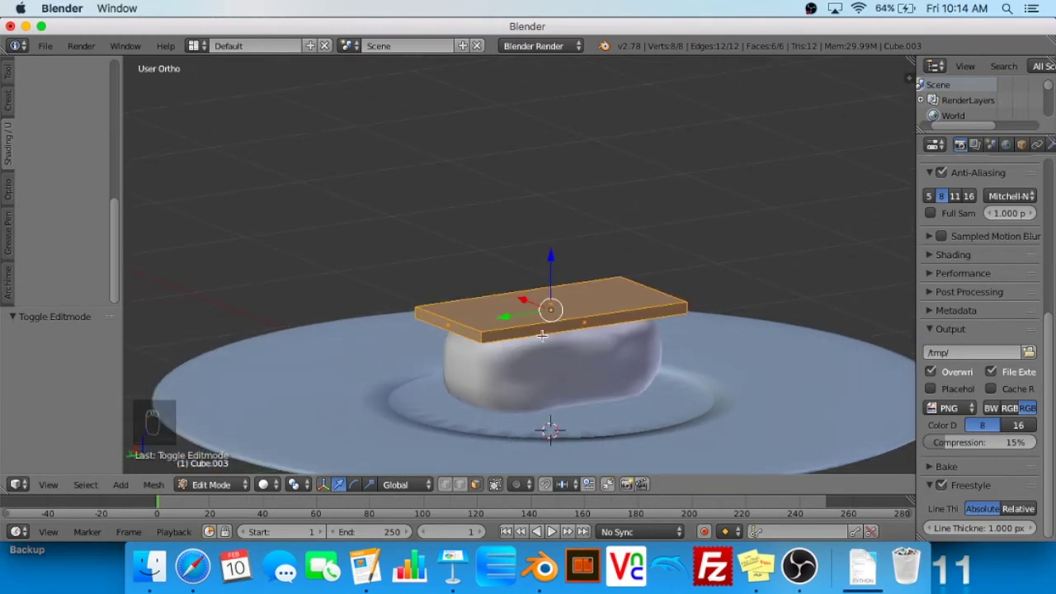
key(ctrl+r)
scroll(541, 338, up, 2)
scroll(538, 338, up, 1)
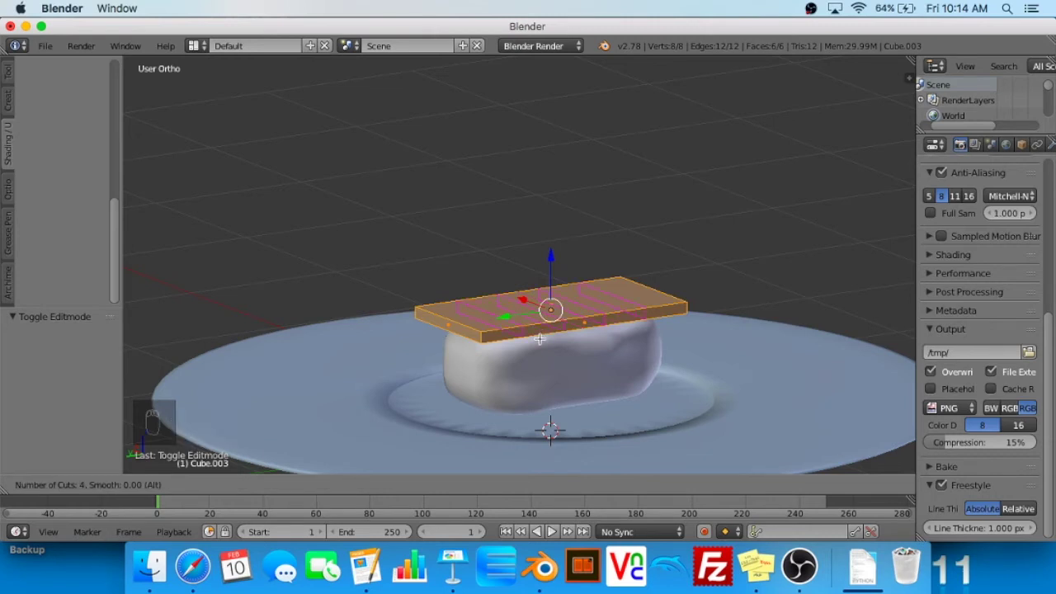
click(539, 338)
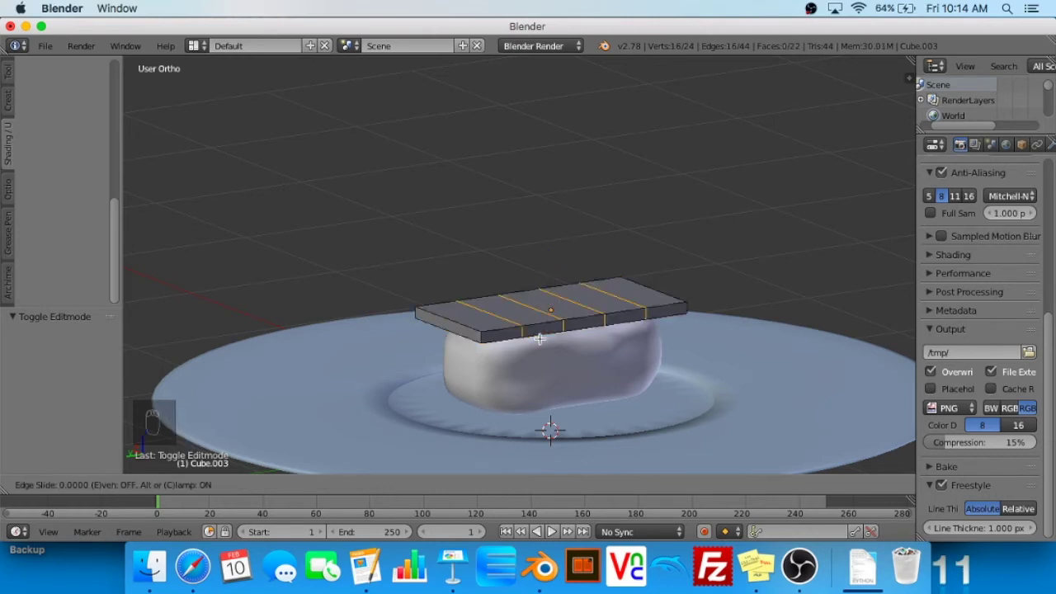
click(539, 339)
Switch to Safari, compare the fish slice's shape and cut lines in both sushi references, and return to Blender
click(192, 566)
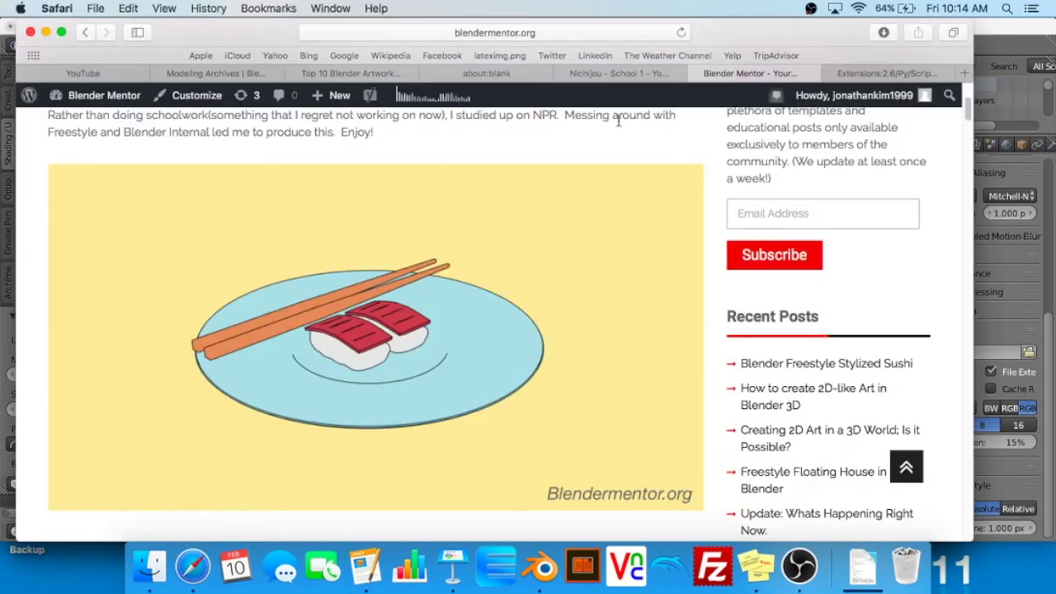
click(658, 77)
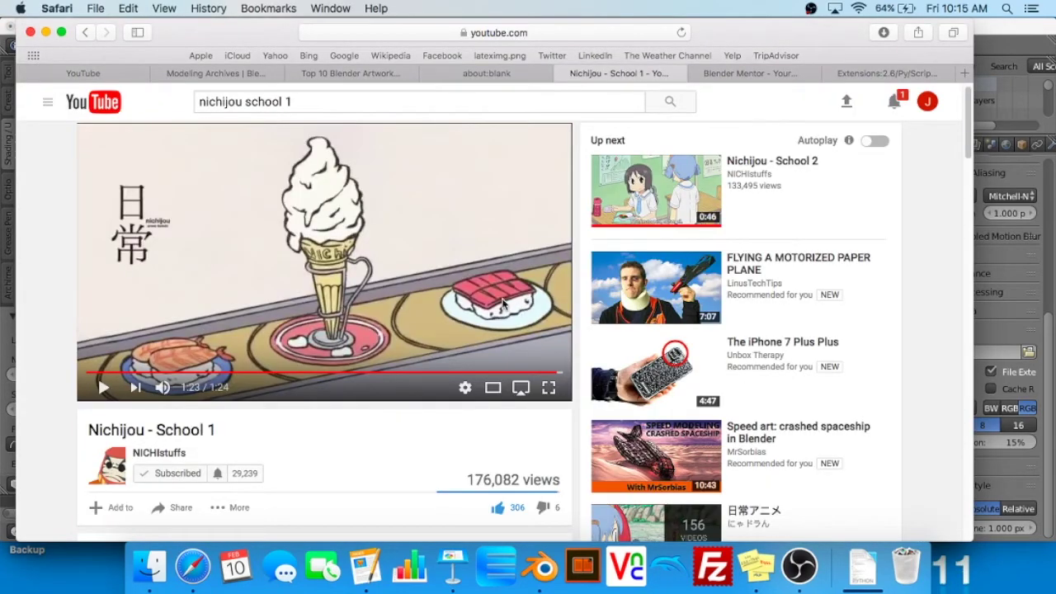
click(739, 73)
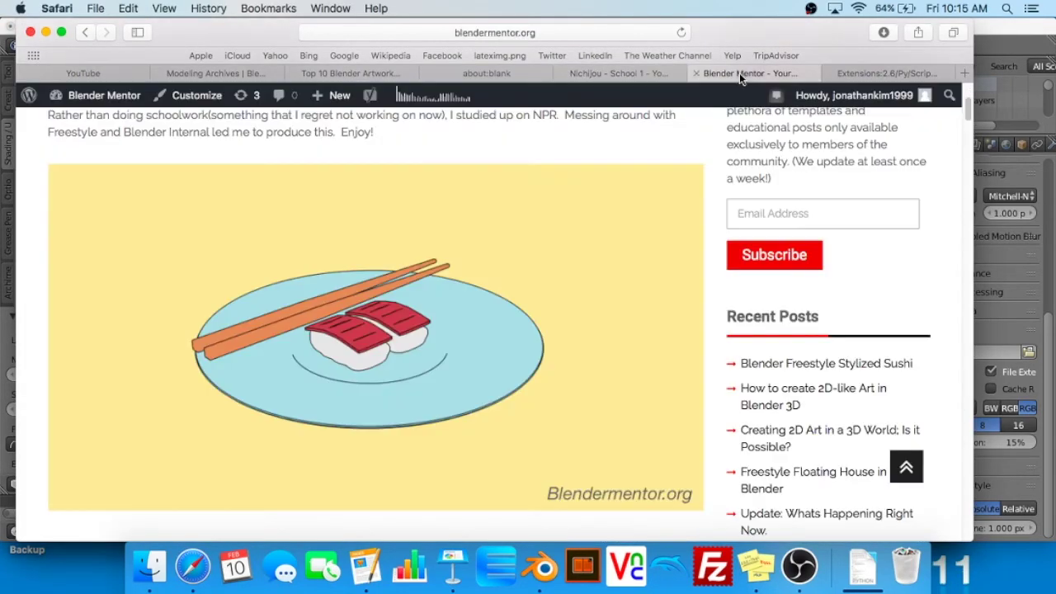
click(3, 332)
Clear the slab's loop-cut selection and select only the narrow end face using face selection
middle_drag(709, 304, 581, 374)
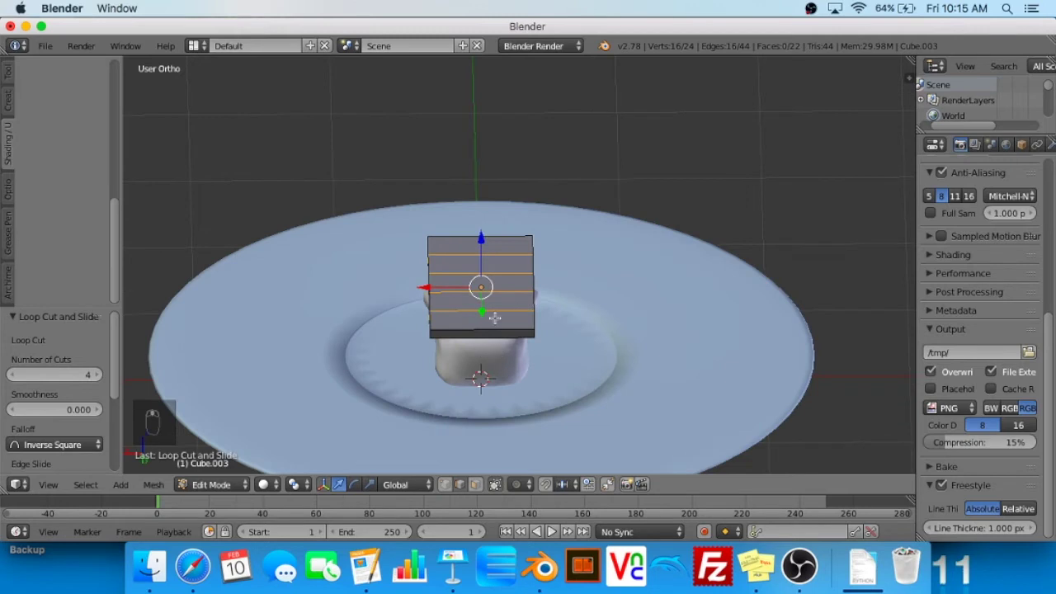
middle_drag(566, 318, 488, 315)
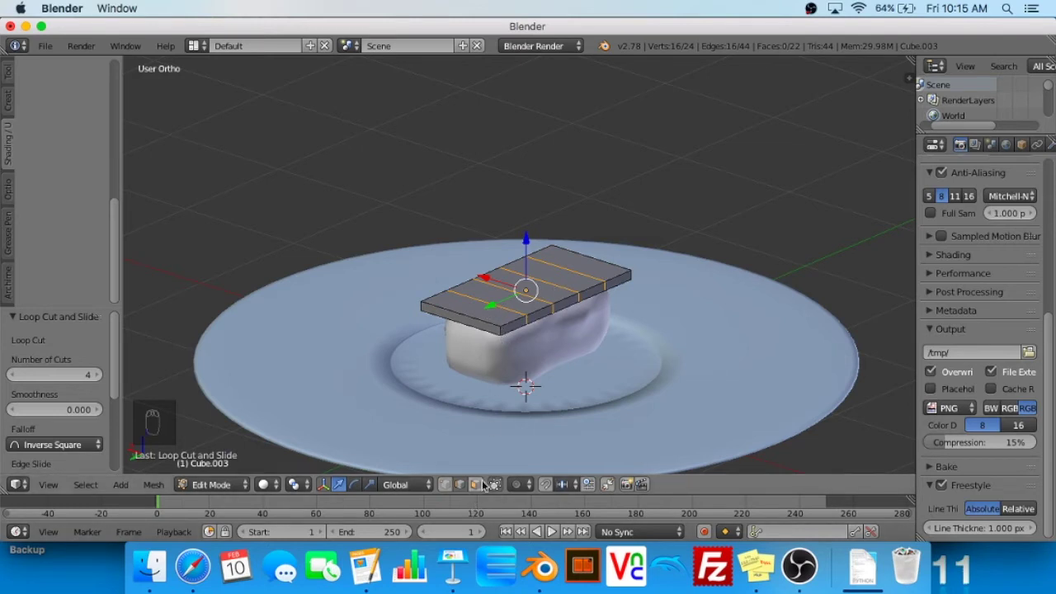
key(a)
right_click(469, 318)
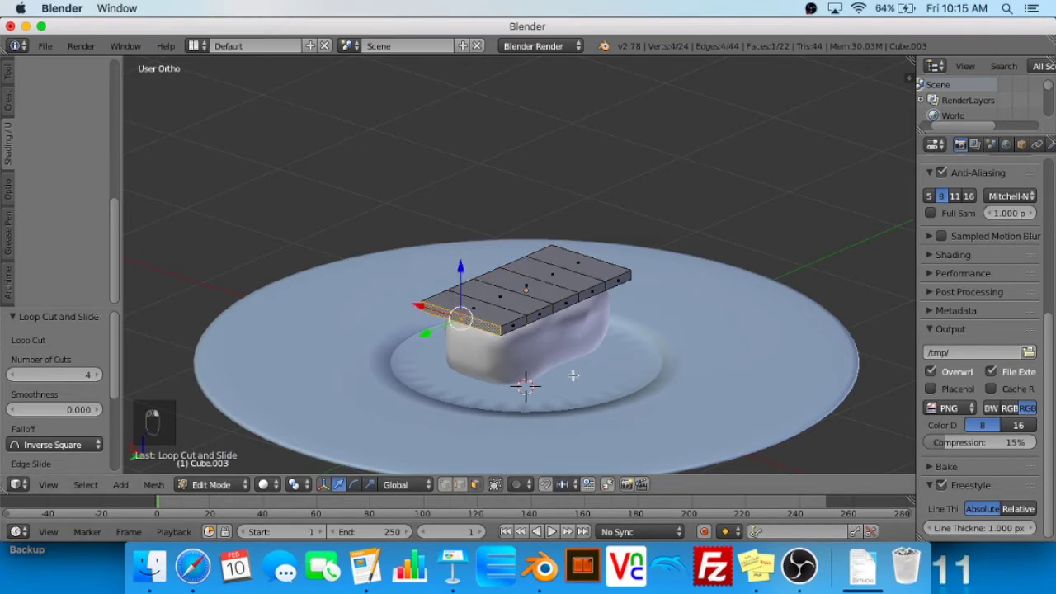
Try to lower the selected end face along Z without proportional editing
key(o)
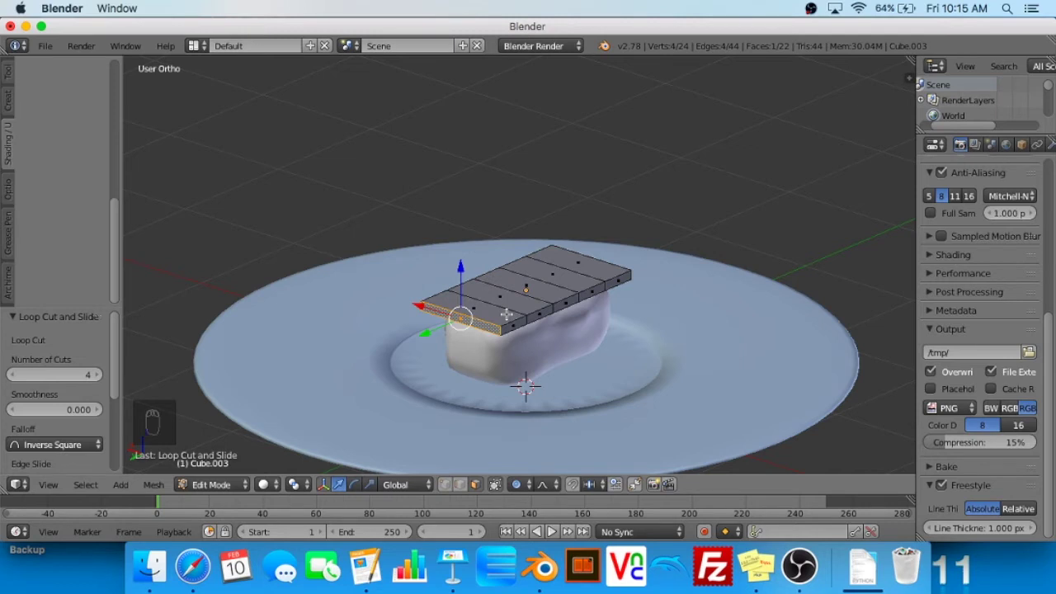
key(o)
key(g)
key(z)
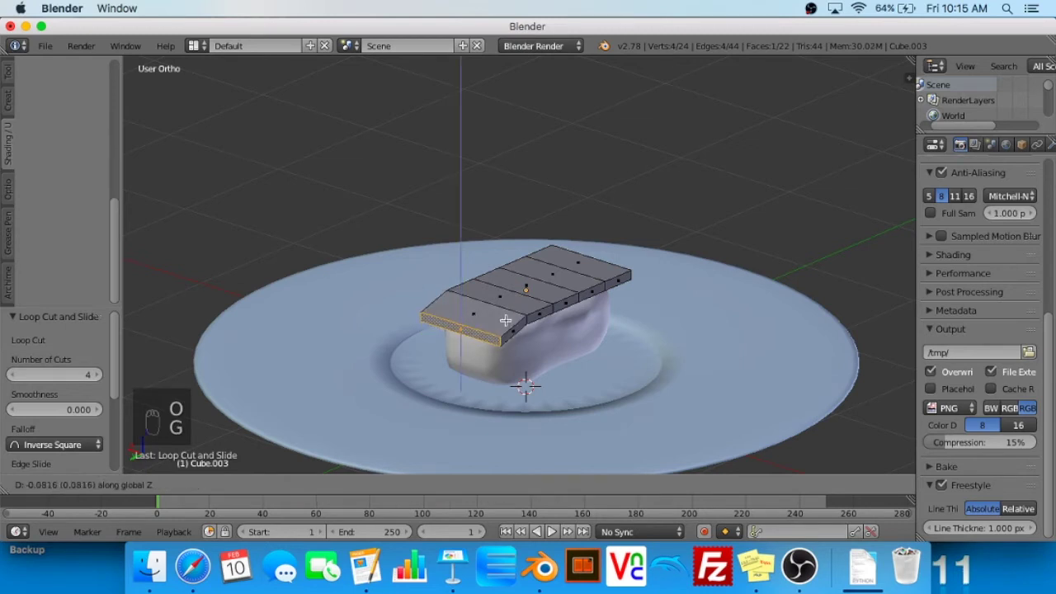
click(507, 335)
key(super+z)
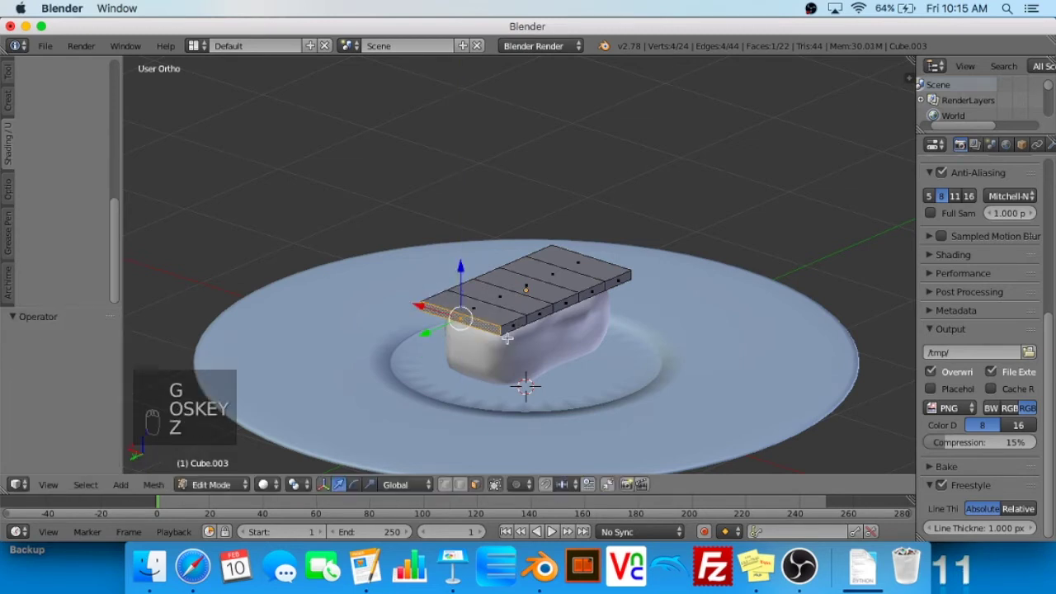
Enable smooth proportional editing and lower the slab's end face about 0.064 along Z with a proportional size of about 1.33
key(o)
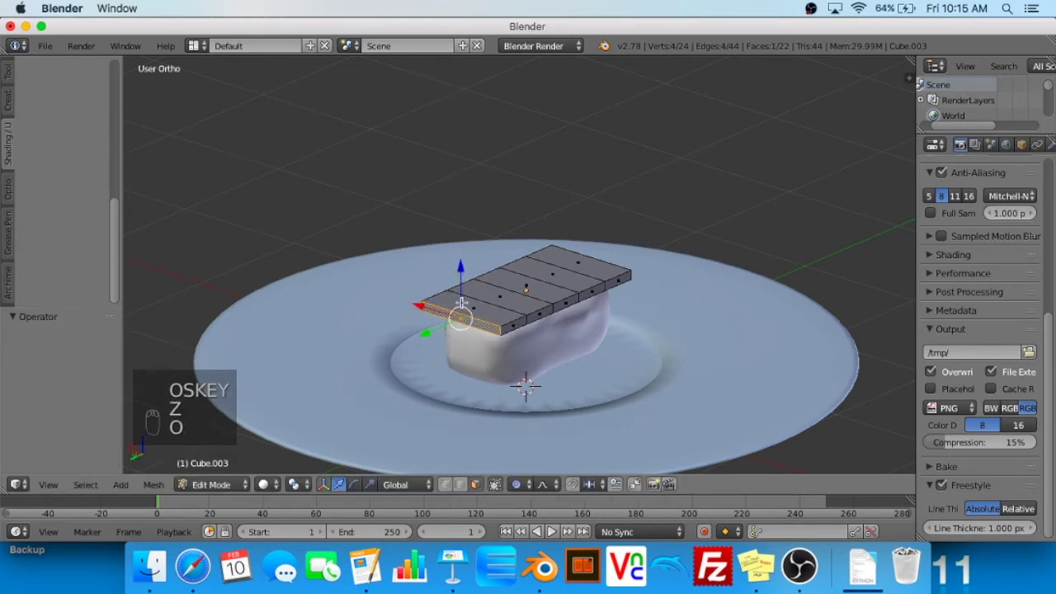
key(g)
key(z)
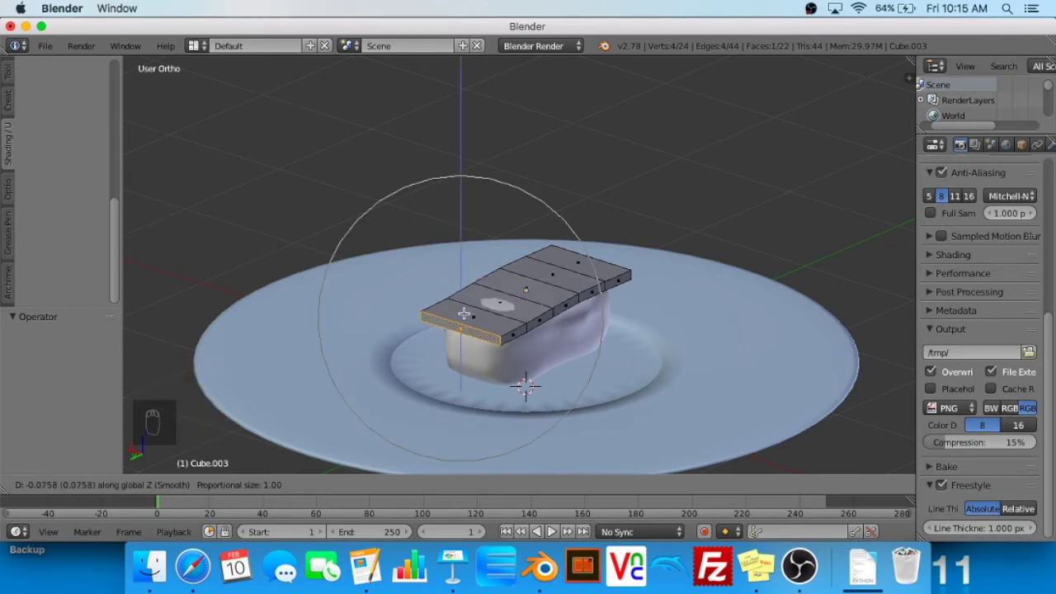
key(super+z)
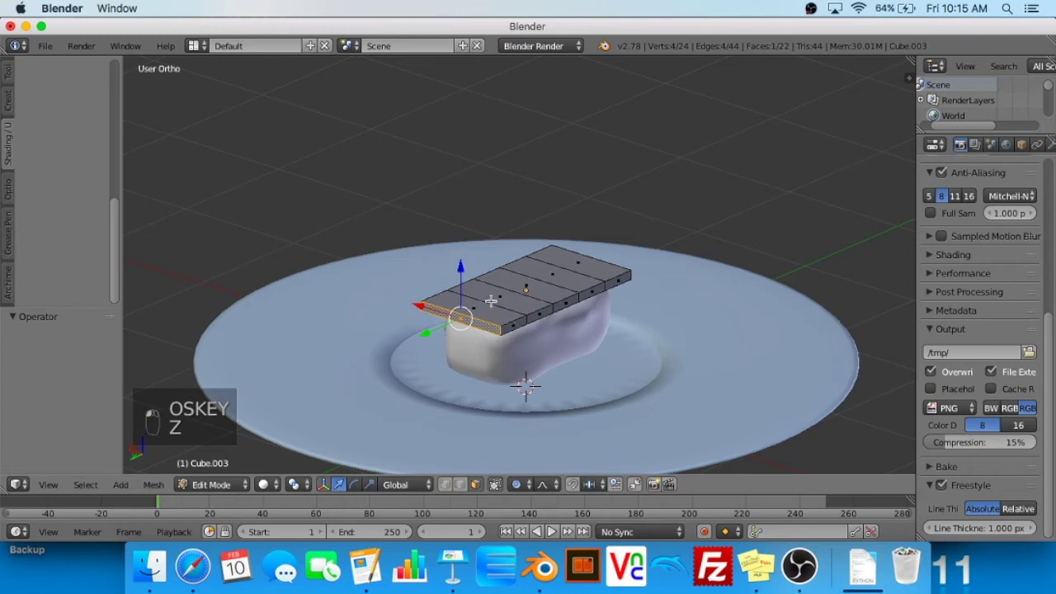
key(g)
key(z)
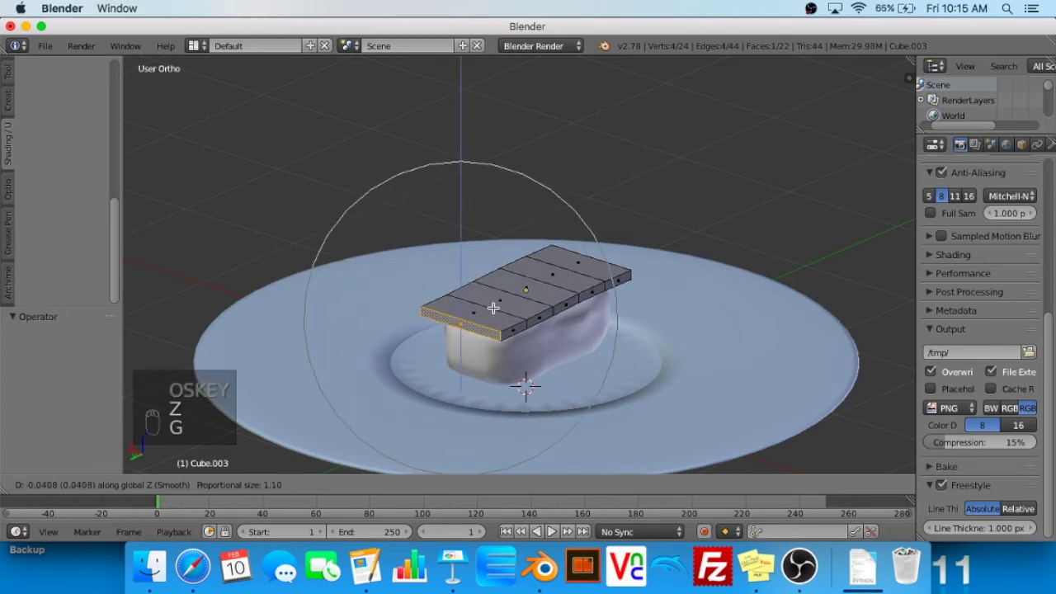
scroll(493, 308, down, 2)
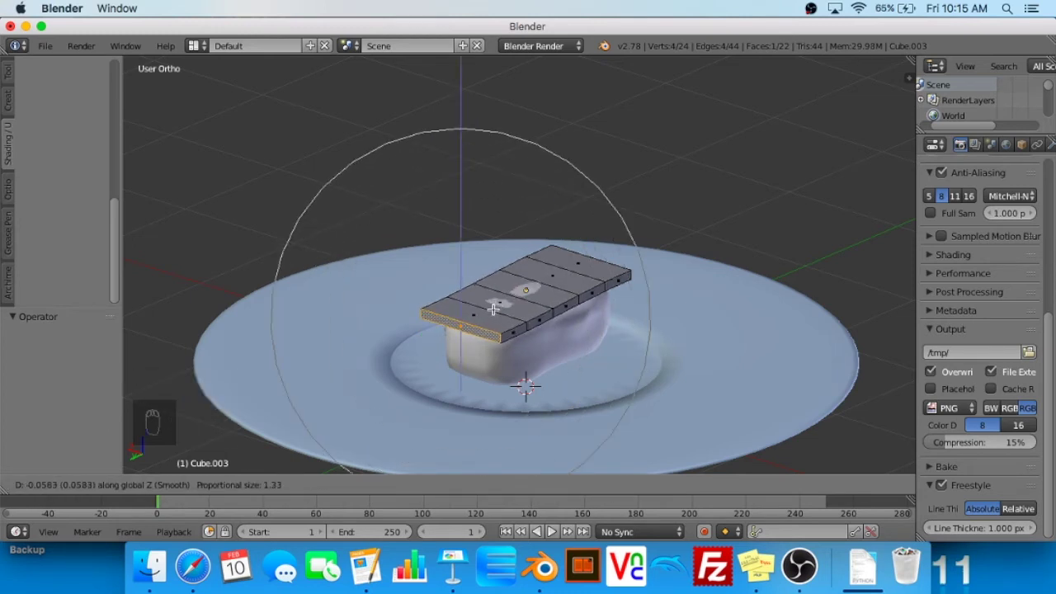
click(493, 308)
Rotate the end face about -7.8° around the X axis with proportional editing
middle_drag(493, 308, 468, 279)
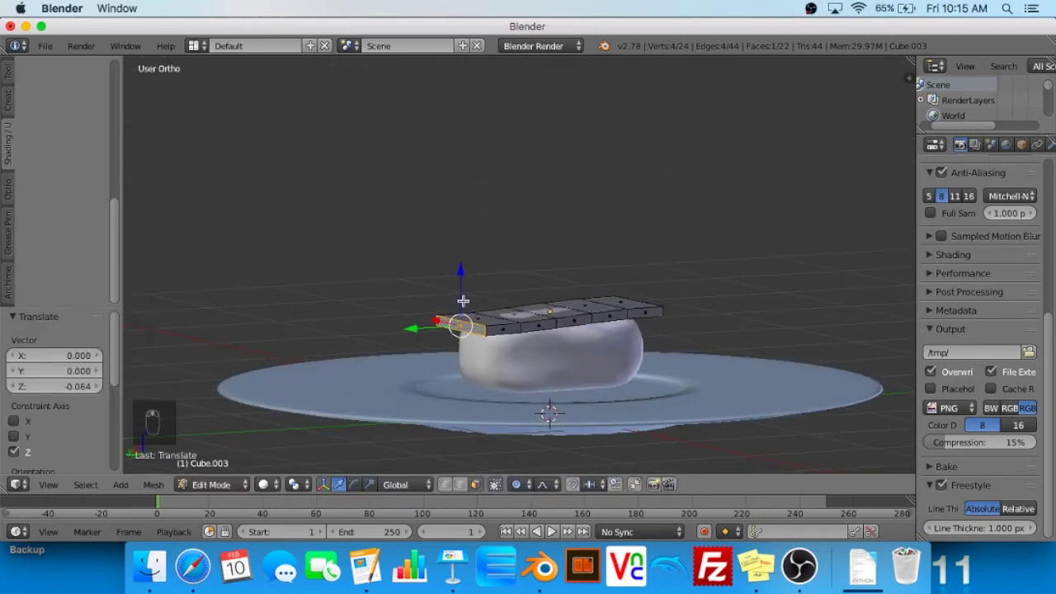
click(397, 424)
key(r)
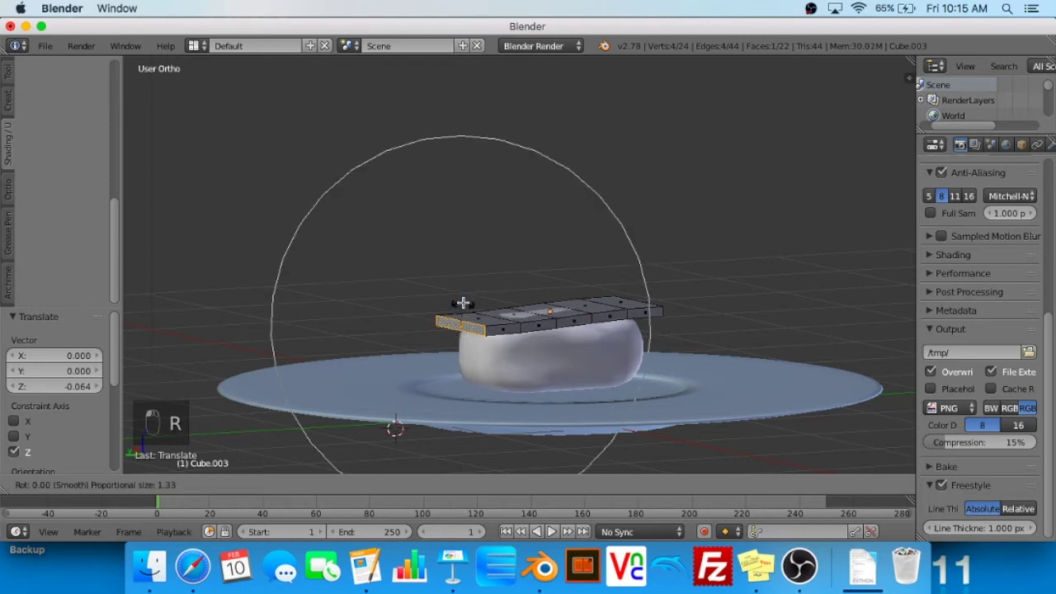
key(x)
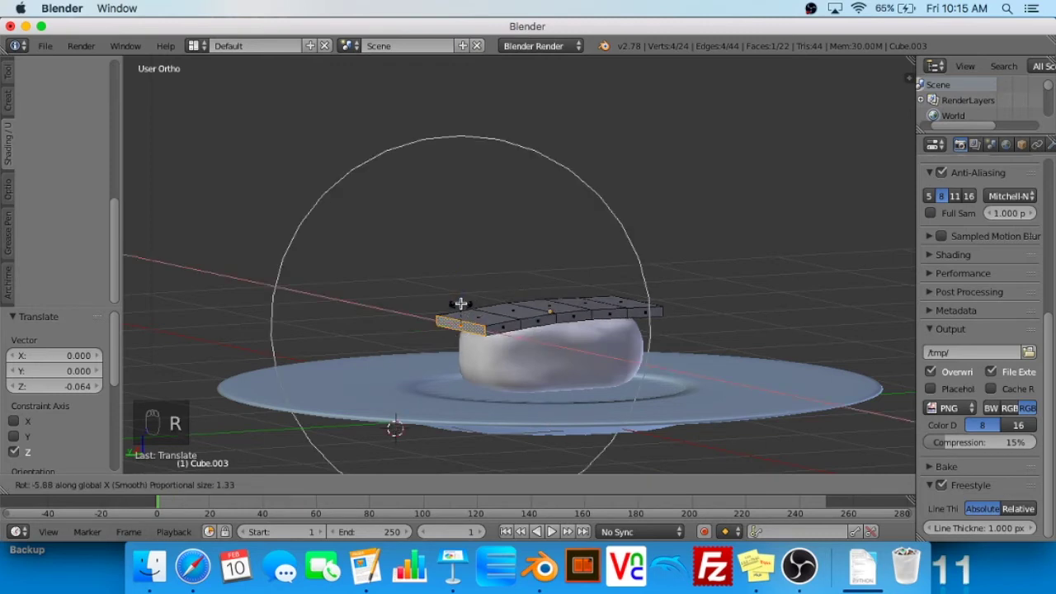
click(461, 303)
Rotate the end face further around X with a larger proportional size to curve the slab over the rice, and leave Edit Mode
middle_drag(613, 300, 537, 278)
key(r)
scroll(528, 278, down, 1)
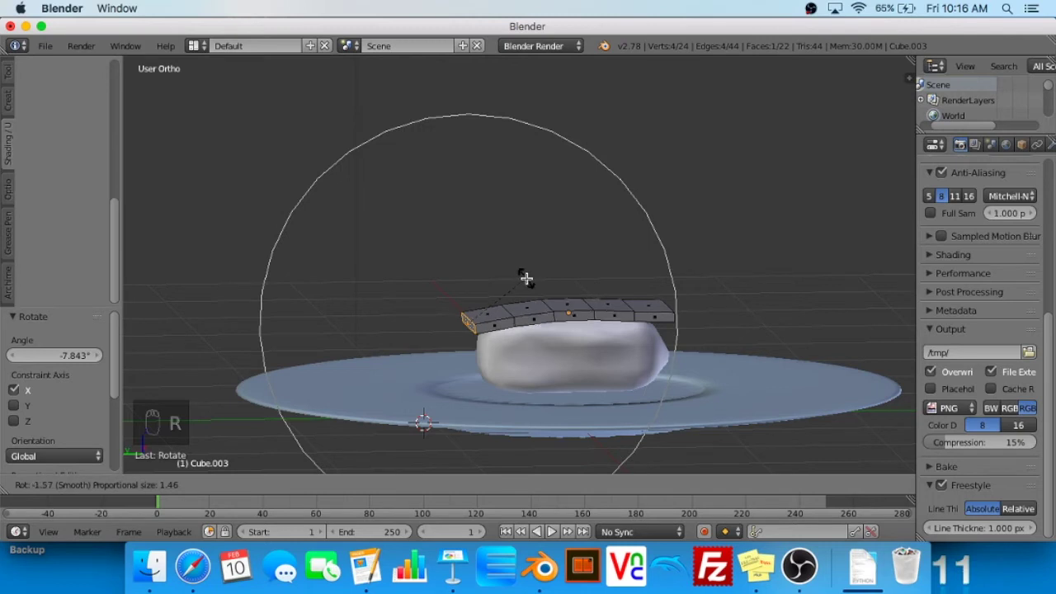
key(x)
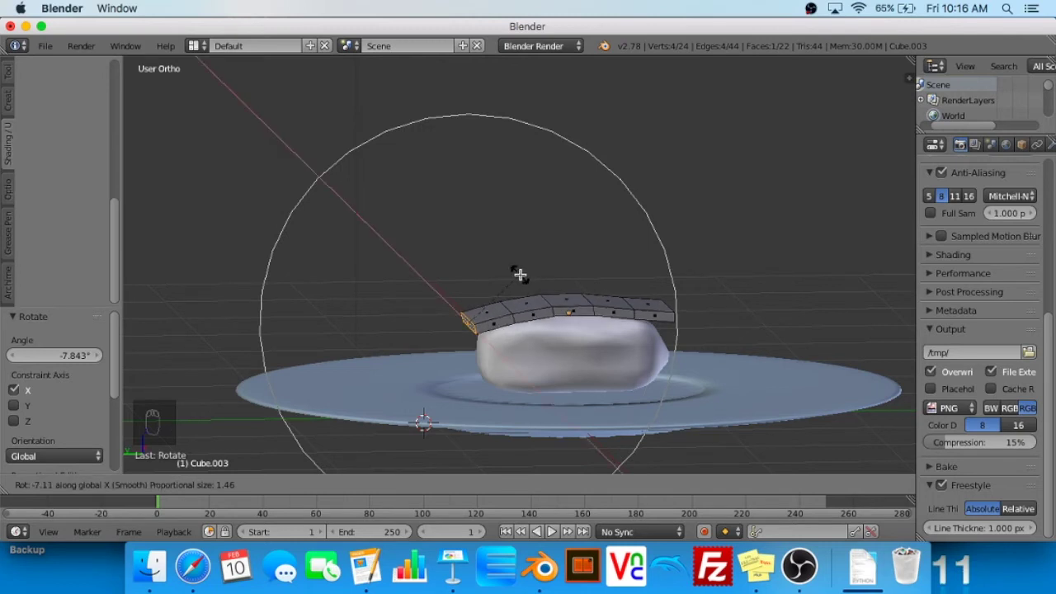
scroll(519, 275, down, 1)
scroll(519, 275, up, 1)
scroll(519, 274, up, 2)
scroll(519, 274, down, 2)
scroll(519, 275, up, 1)
scroll(519, 274, down, 1)
scroll(519, 275, down, 1)
click(520, 276)
middle_drag(520, 276, 690, 323)
key(Tab)
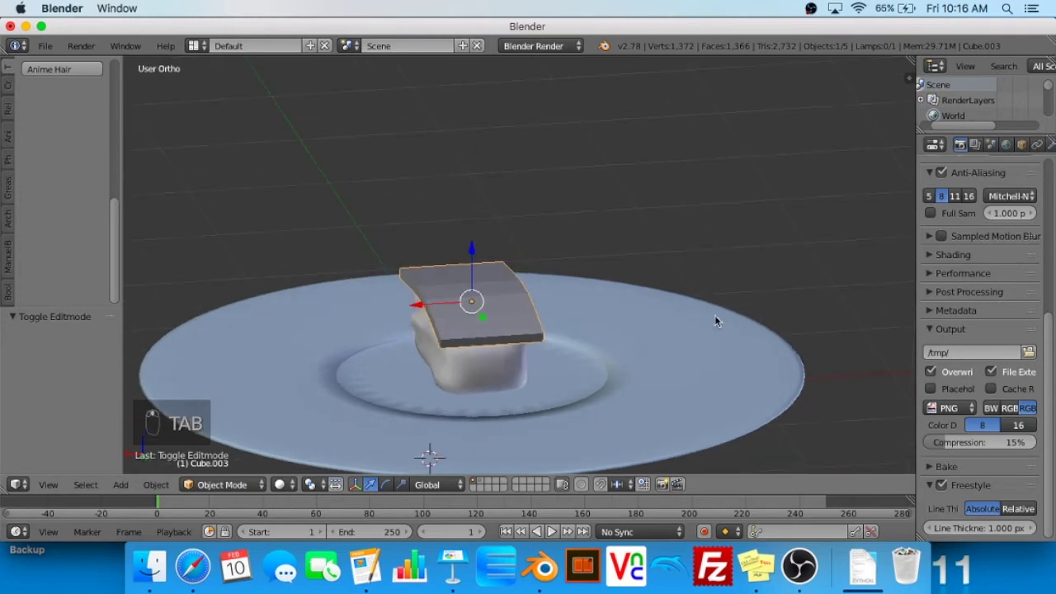
Scale the curved slice down slightly in Object Mode and lower it about 0.011 along Z onto the rice
key(Tab)
key(Tab)
key(s)
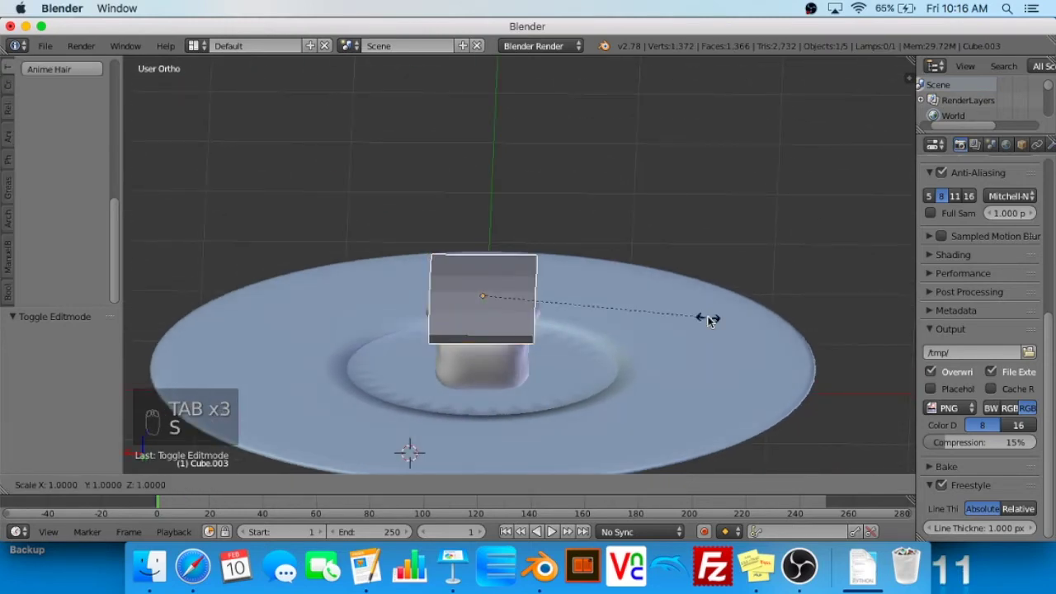
click(674, 308)
mouse_move(672, 308)
middle_down()
mouse_move(536, 304)
mouse_move(594, 289)
mouse_move(661, 313)
middle_up()
key(Tab)
key(Tab)
key(g)
click(612, 285)
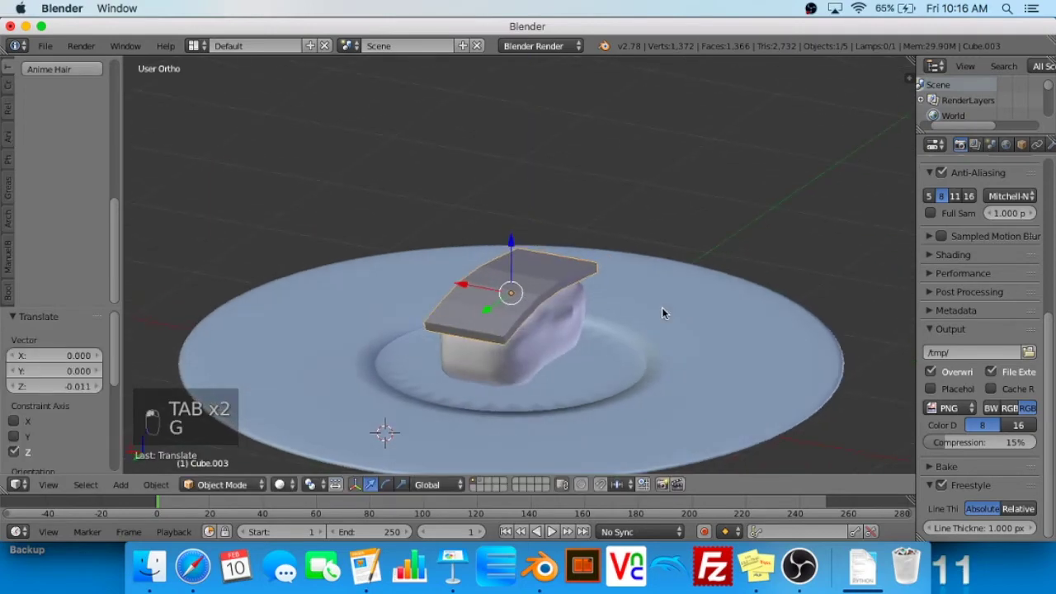
Switch to Safari, compare the fish slices in the illustration and the Nichijou video frame, and return to Blender
click(193, 566)
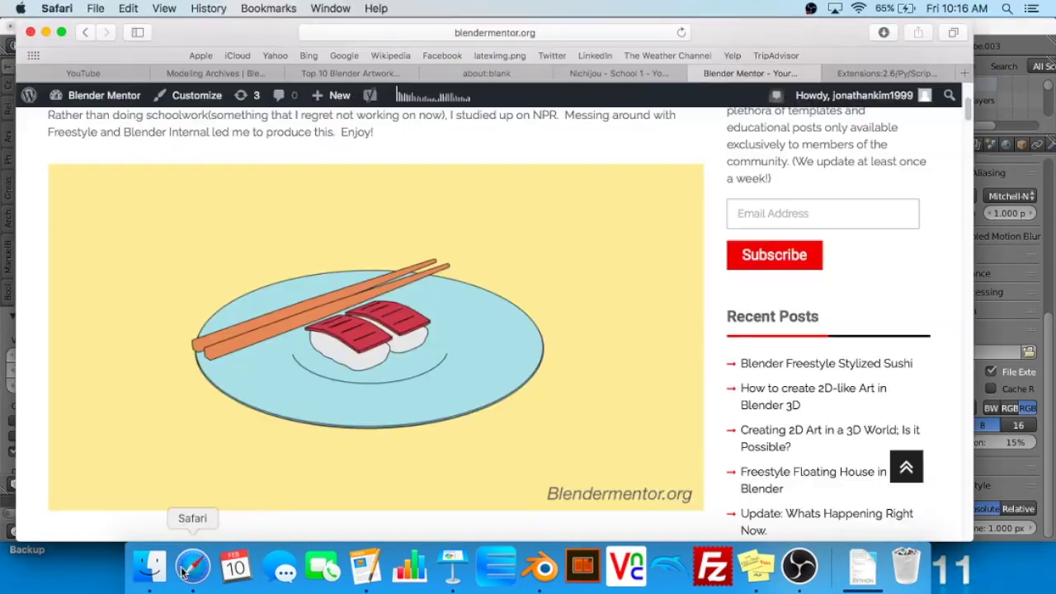
click(654, 74)
click(760, 75)
click(656, 74)
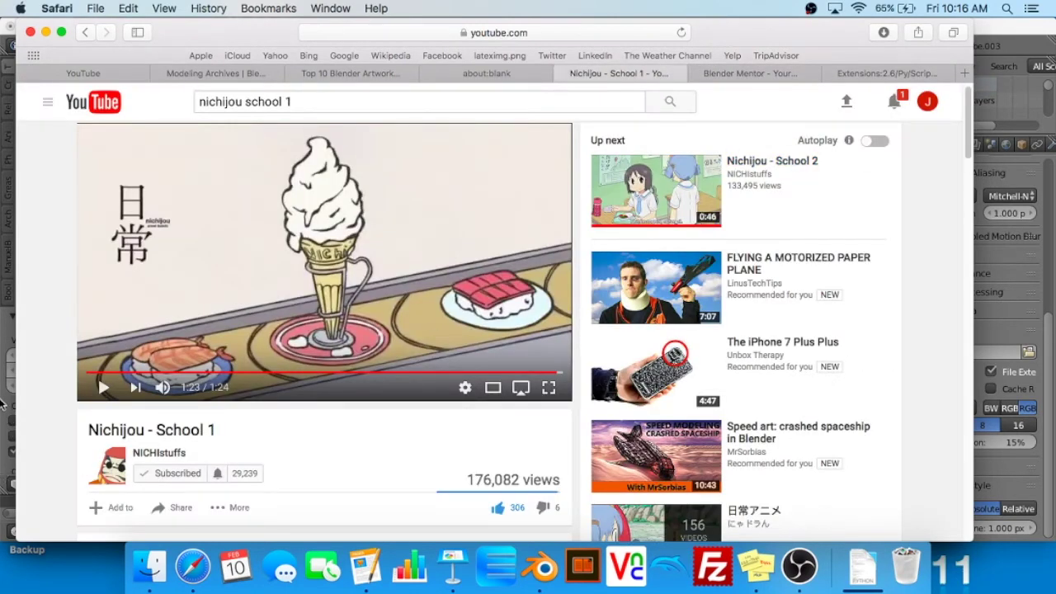
click(3, 405)
Add a new material to the fish slice and make it shadeless
scroll(442, 419, up, 3)
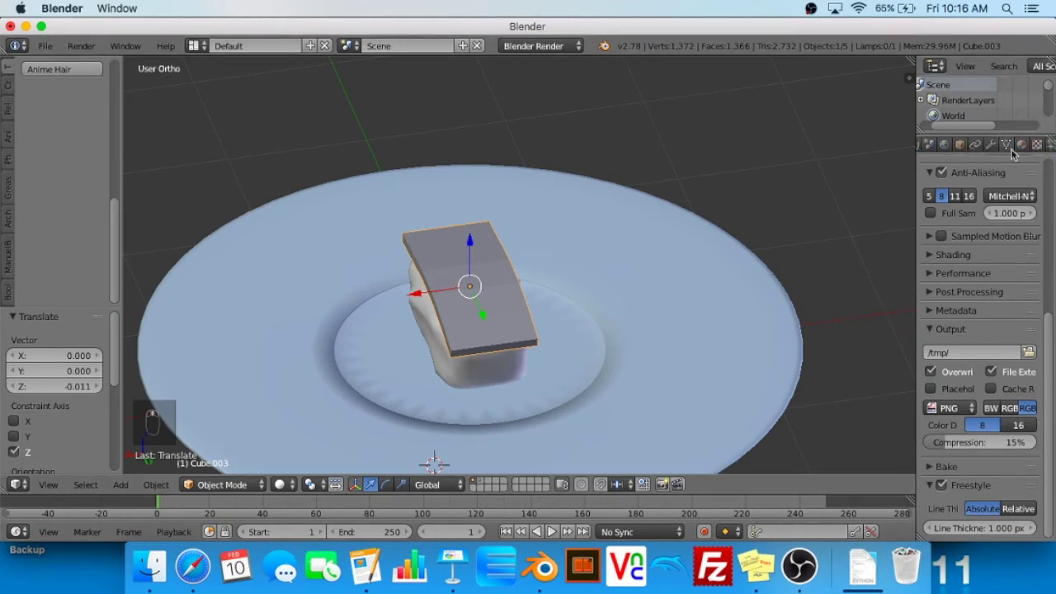
click(1021, 144)
click(975, 246)
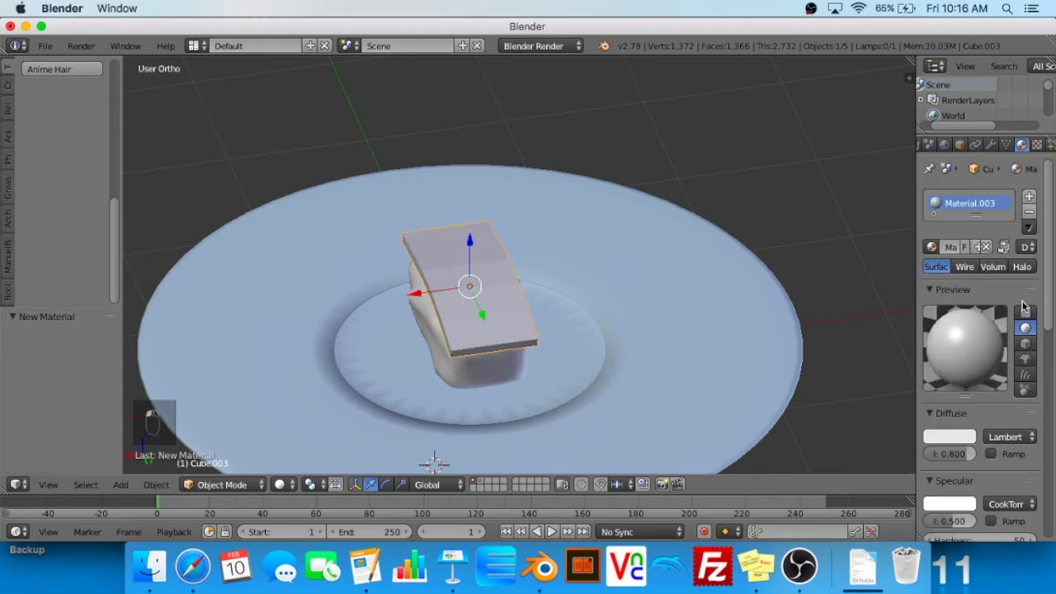
scroll(940, 284, down, 5)
click(990, 401)
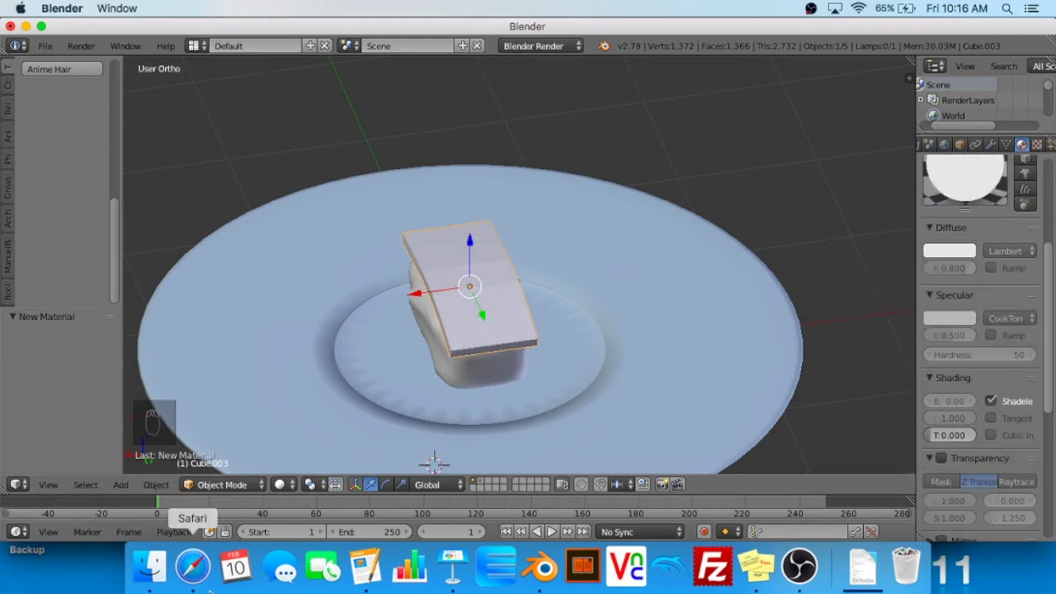
Switch to Safari, examine the fish colour in the Nichijou frame, and return to Blender
click(196, 566)
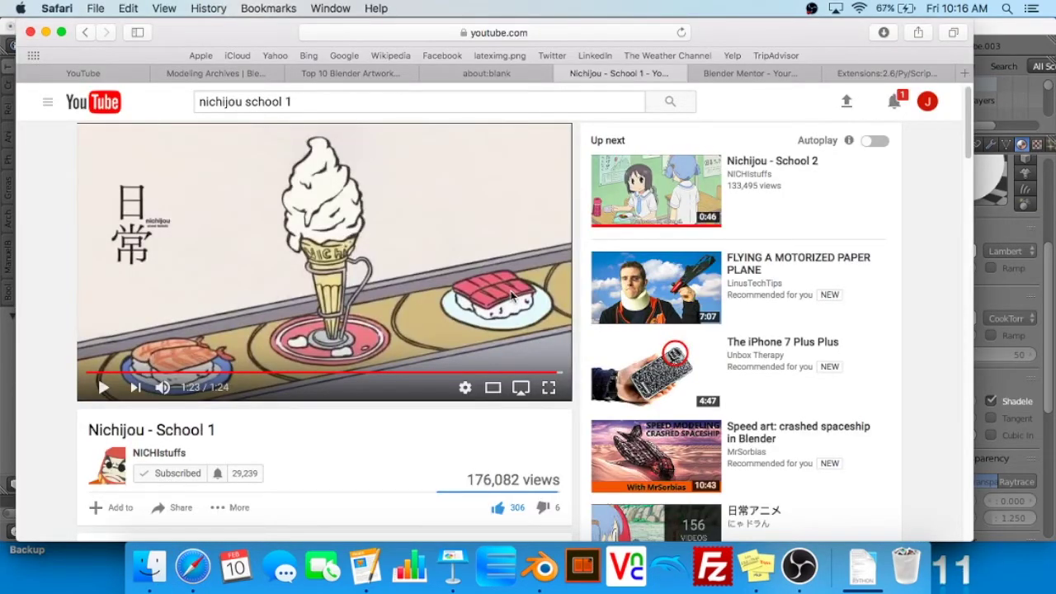
click(5, 443)
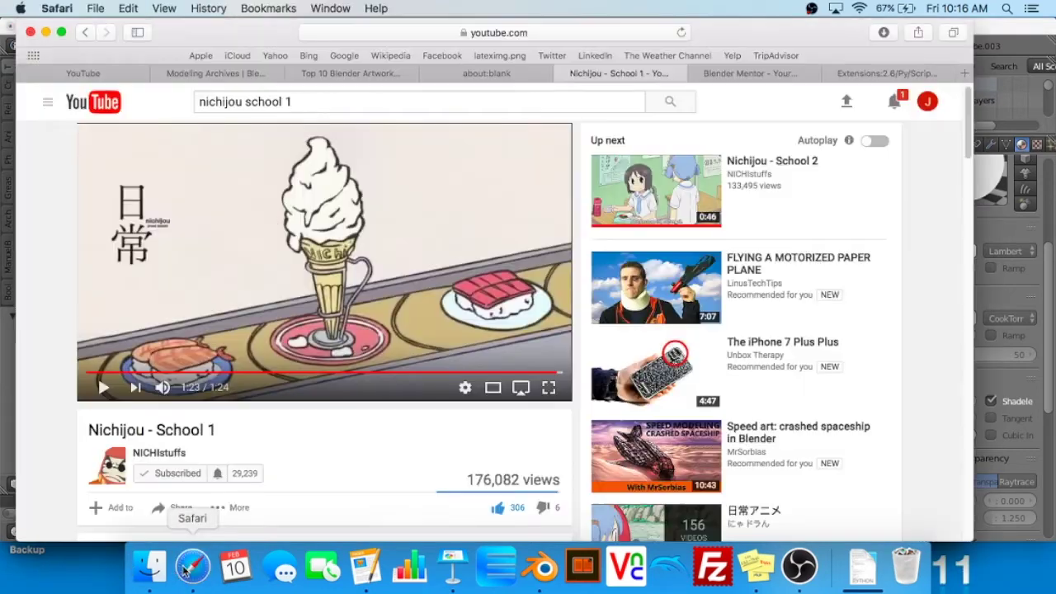
click(192, 566)
click(4, 375)
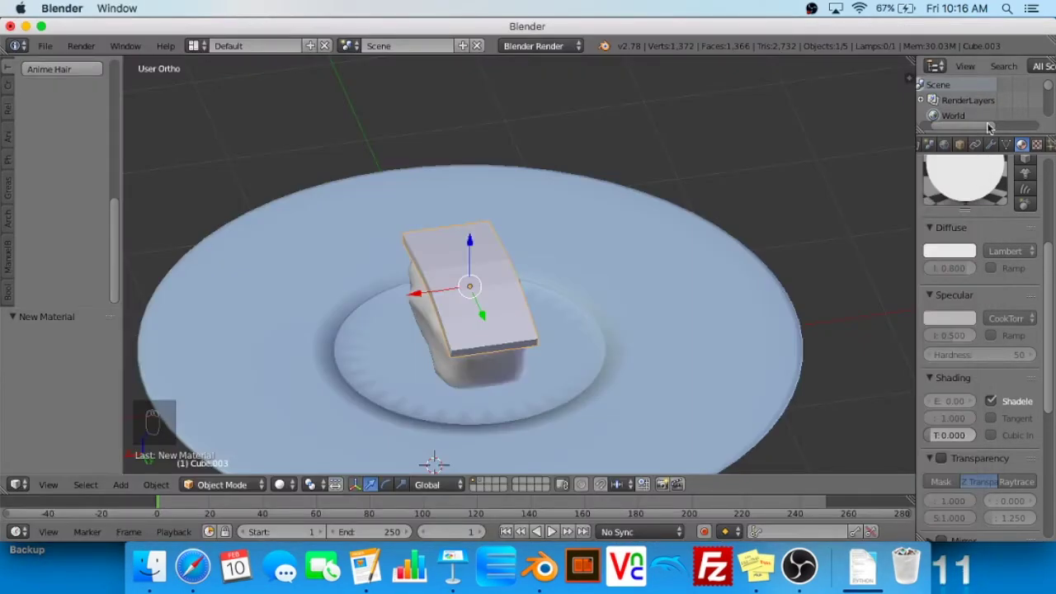
click(937, 67)
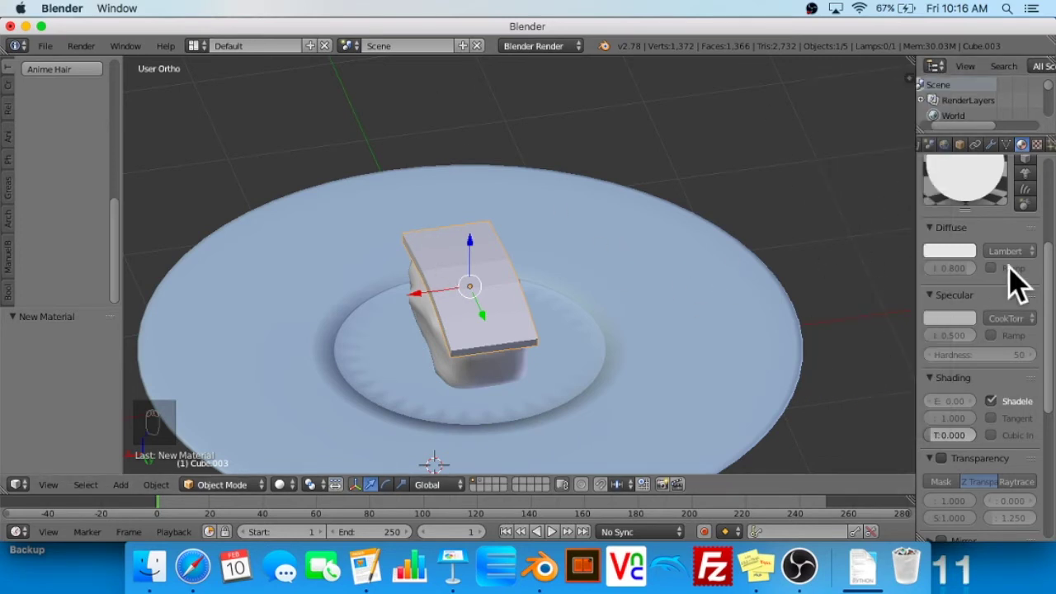
Try the eyedropper for the slice's diffuse colour by sampling the plate
click(946, 252)
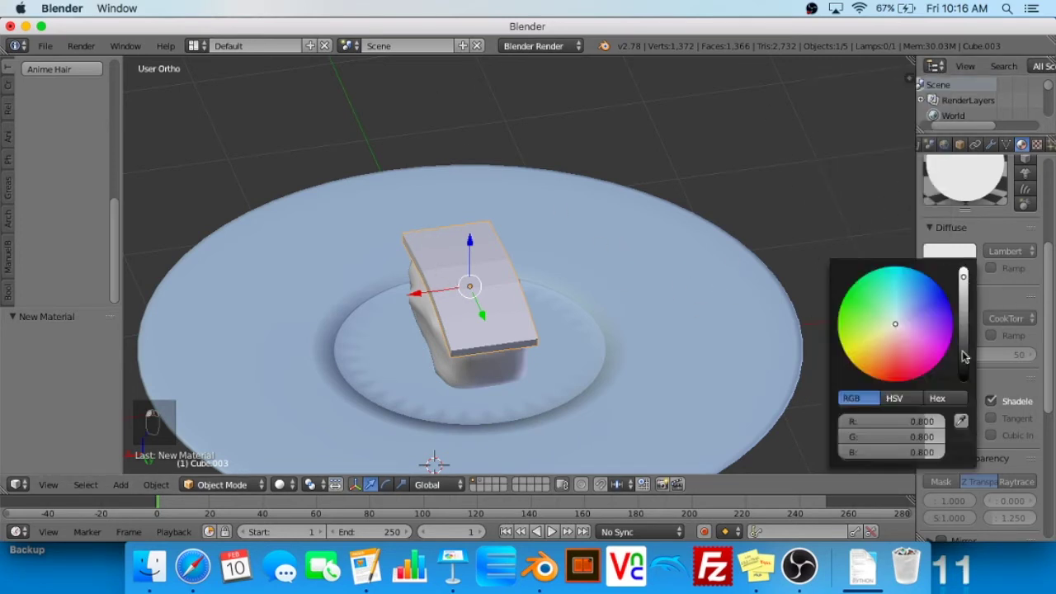
click(961, 421)
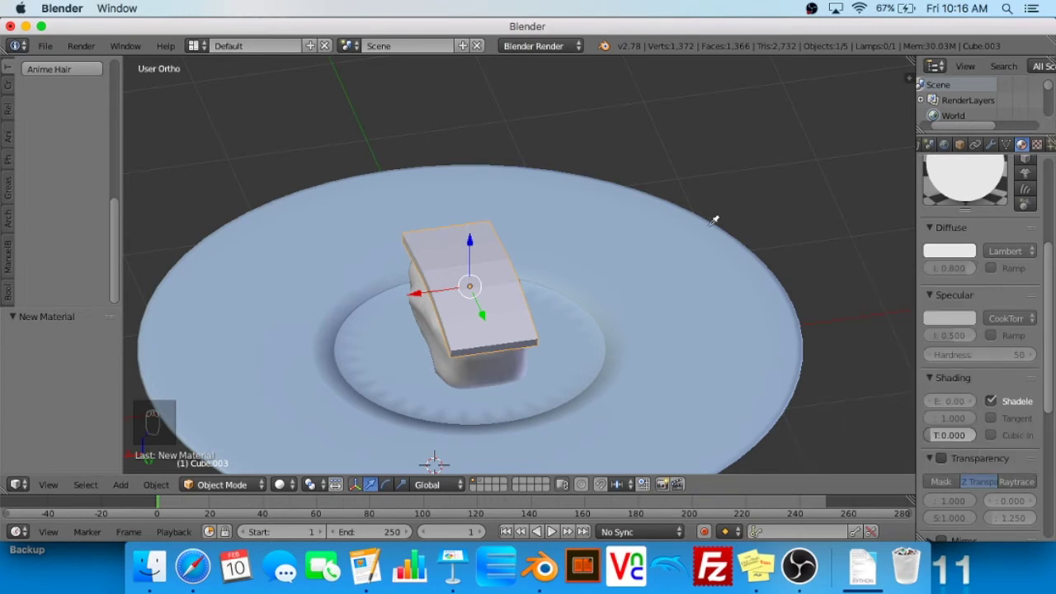
click(665, 280)
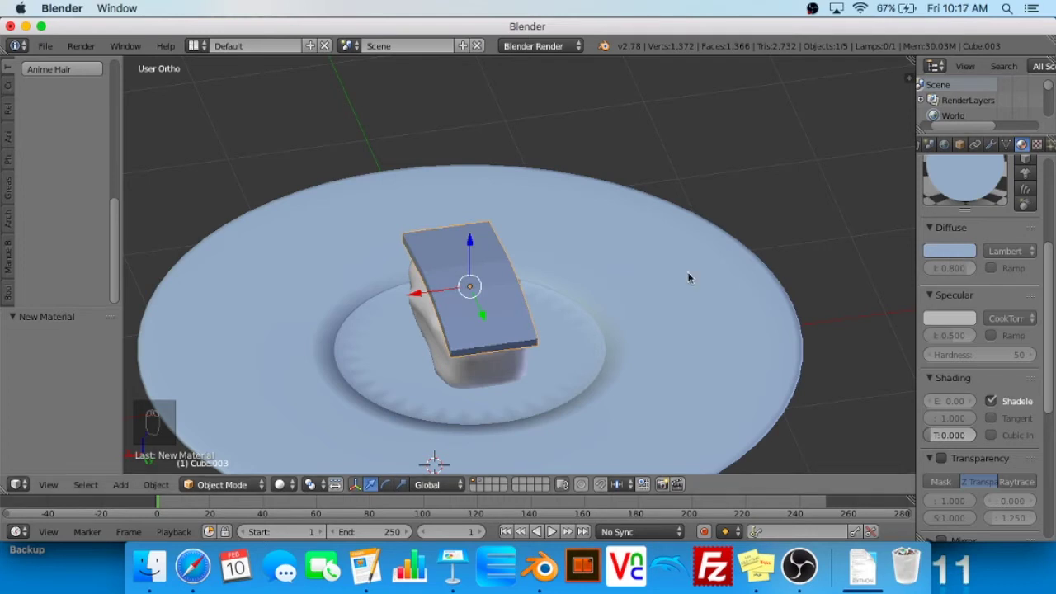
middle_drag(688, 276, 629, 268)
Set the fish slice's diffuse colour to a darkened, slightly muted crimson red with a blue value of about 0.065
click(970, 258)
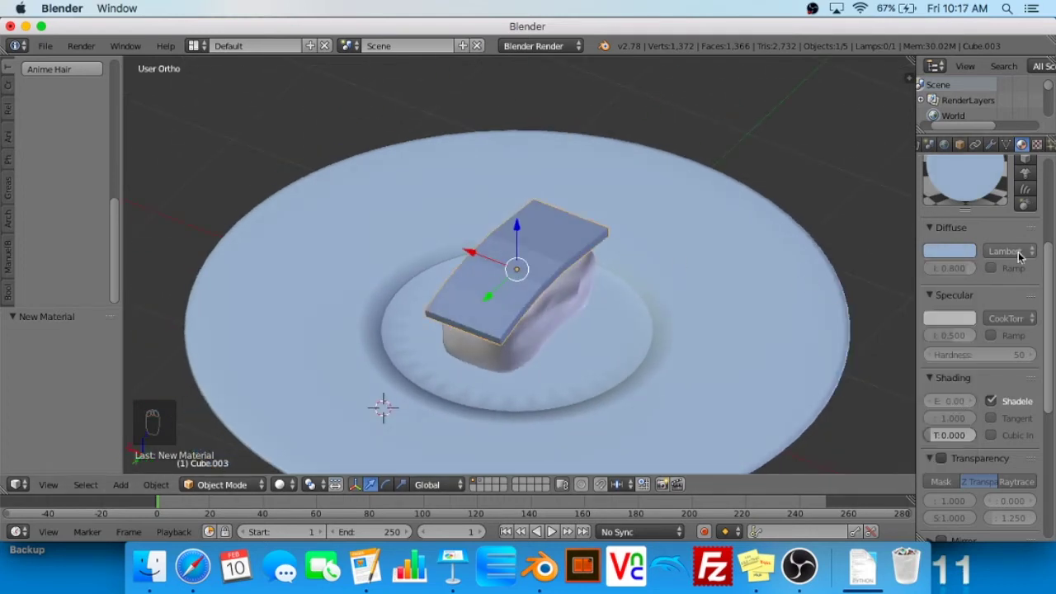
click(953, 251)
click(951, 252)
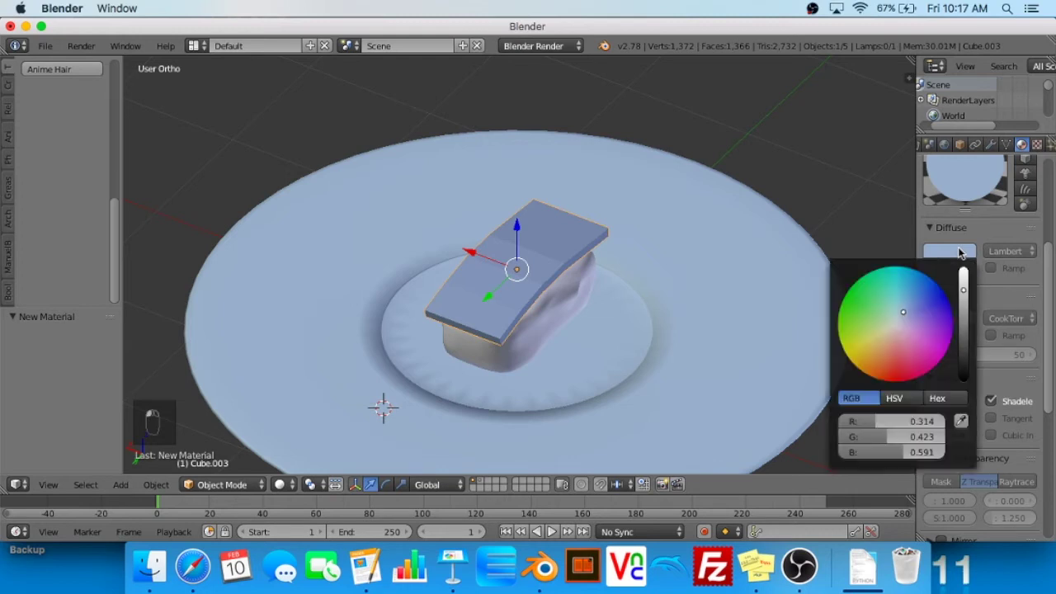
click(896, 335)
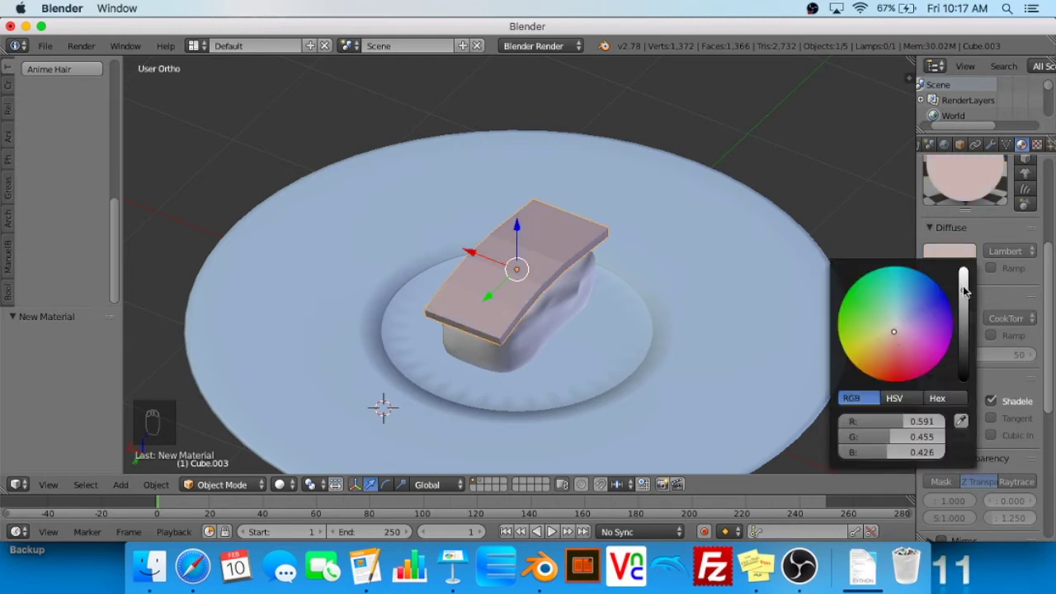
drag(964, 286, 963, 270)
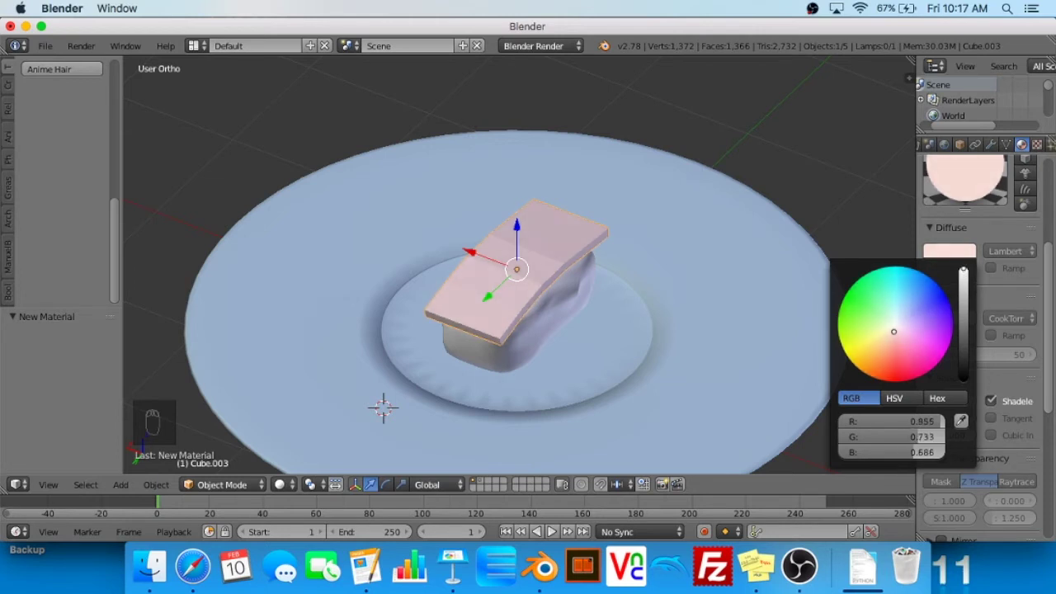
mouse_move(892, 342)
mouse_down()
mouse_move(886, 366)
mouse_move(905, 359)
mouse_move(901, 367)
mouse_up()
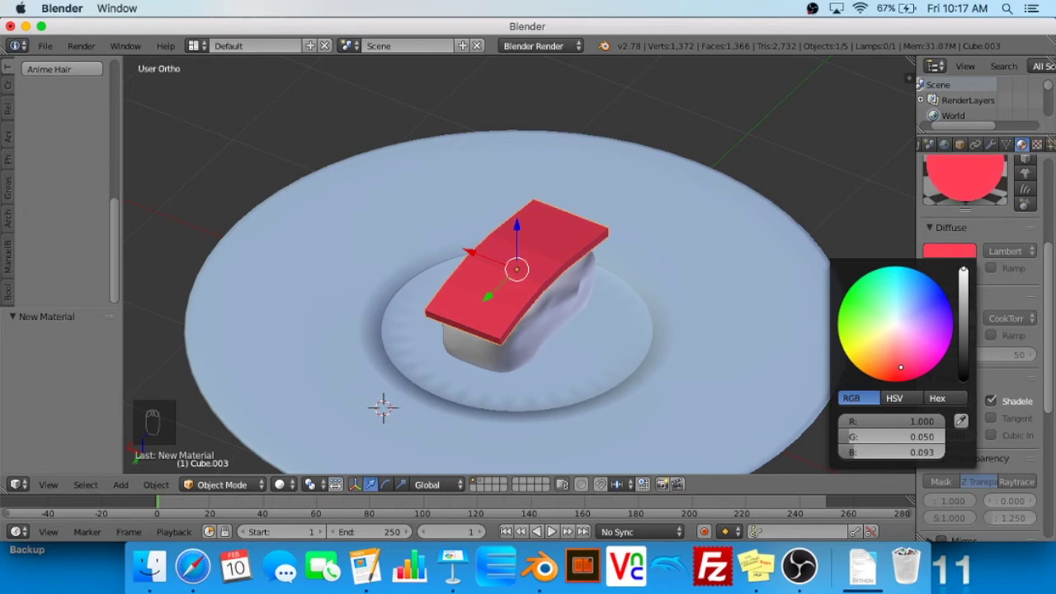
click(963, 300)
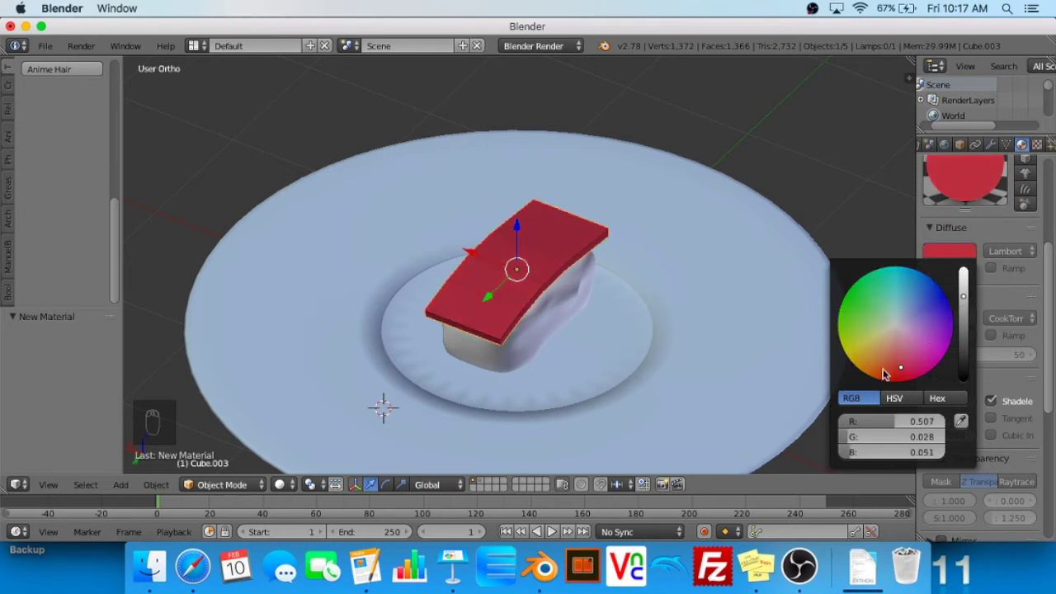
drag(899, 358, 899, 364)
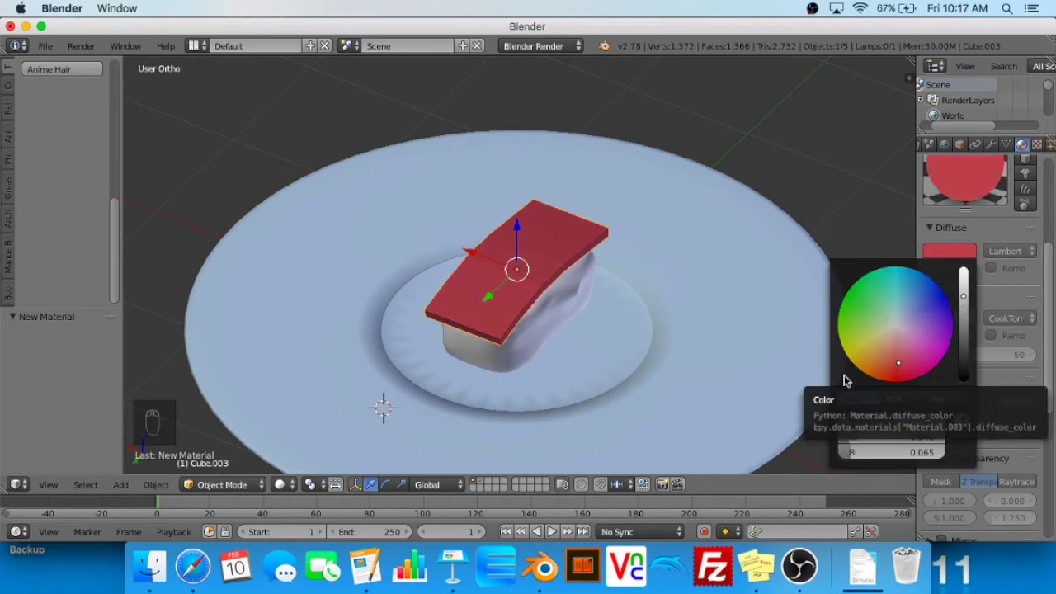
Preview the coloured fish slice from the front in Rendered viewport shading
middle_drag(596, 363, 761, 323)
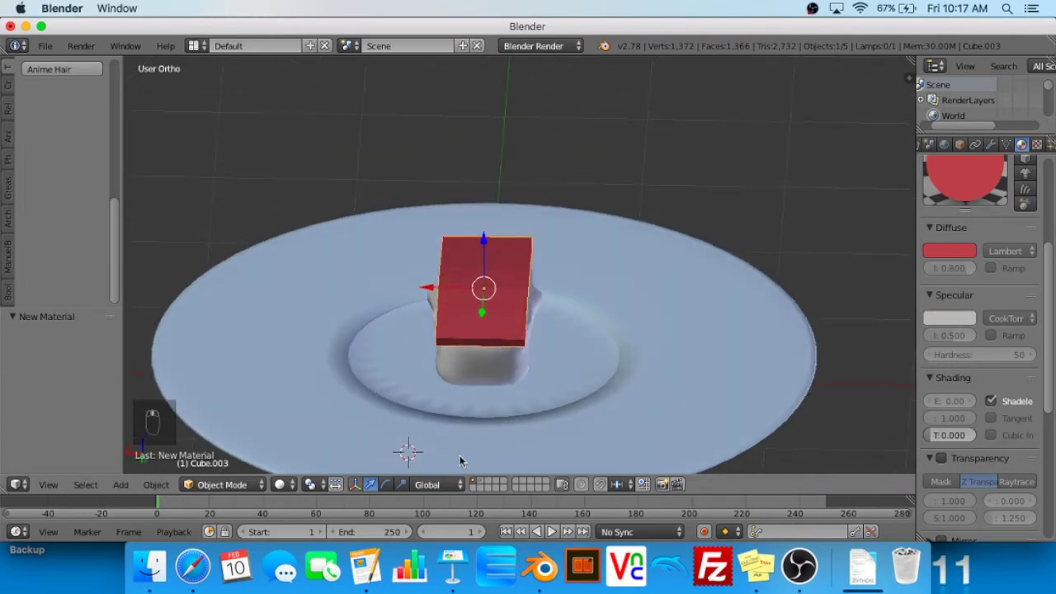
click(284, 484)
click(326, 380)
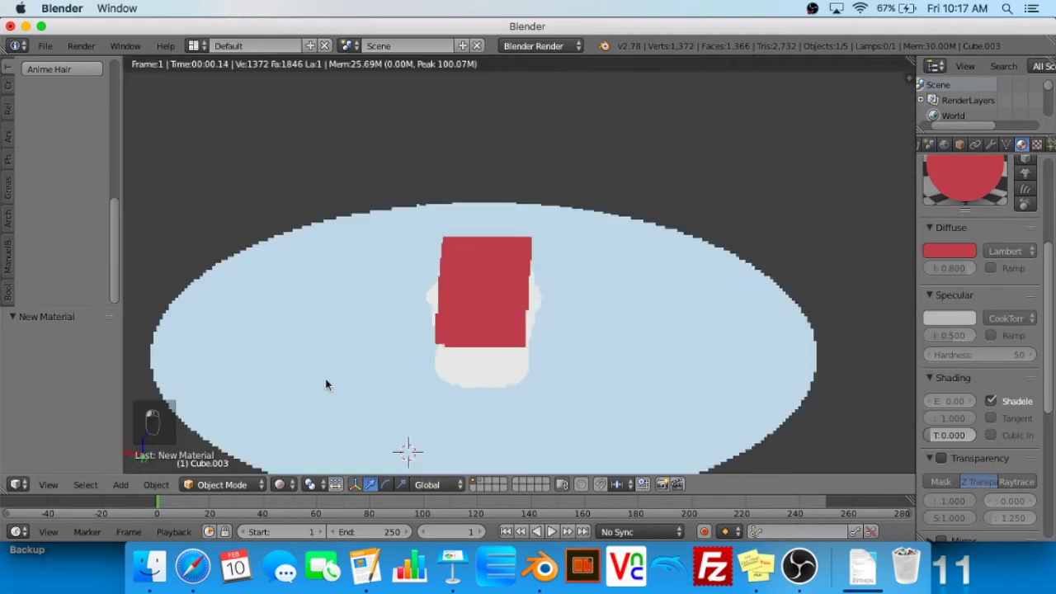
Switch to Safari, check the fish colour in the sushi illustration, and return to Blender with Solid viewport shading
click(193, 566)
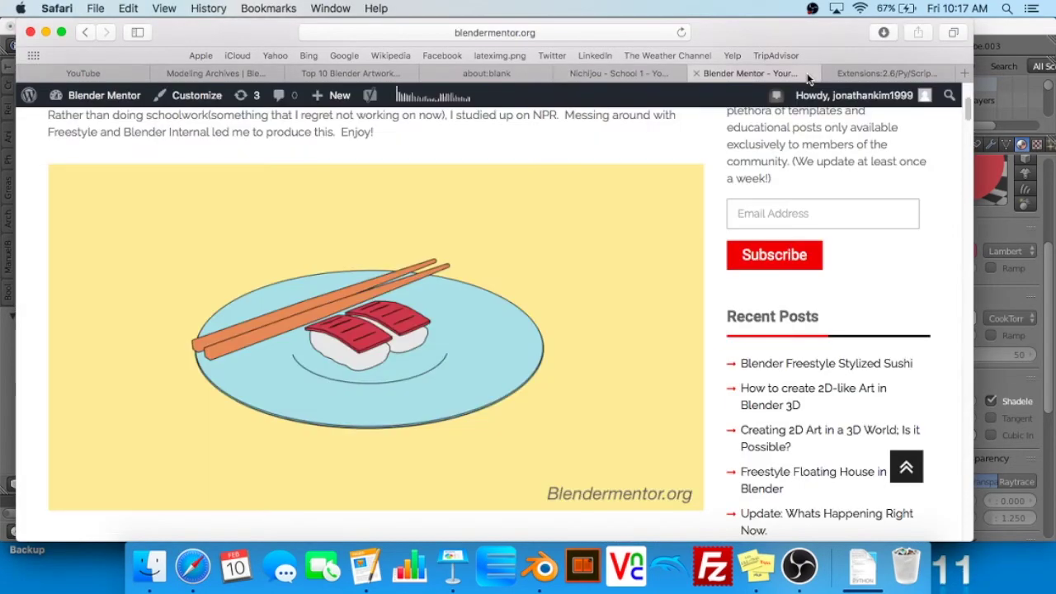
click(804, 74)
click(997, 36)
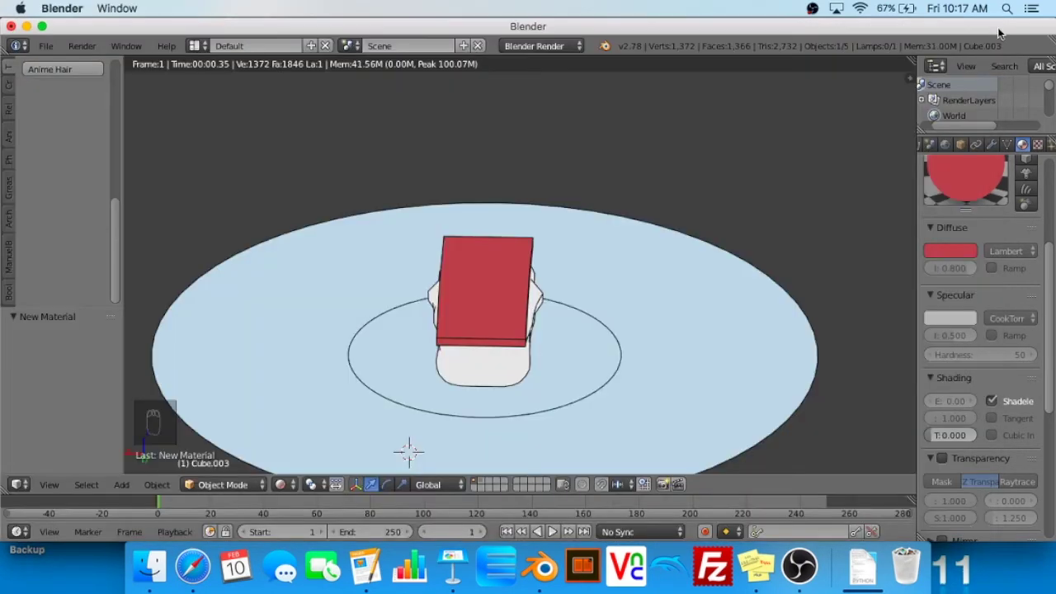
click(284, 484)
click(304, 431)
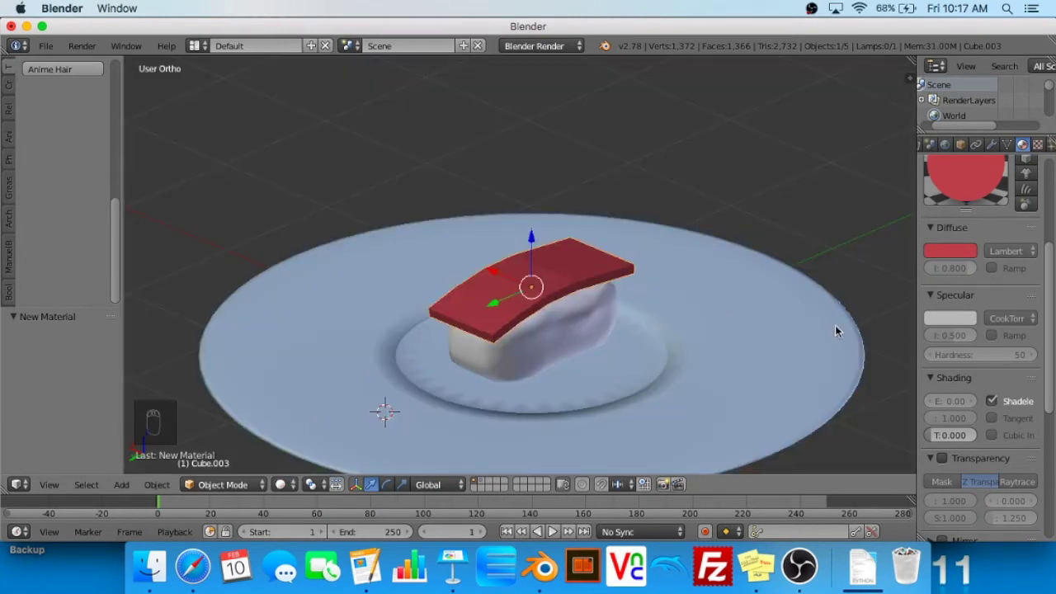
middle_drag(683, 245, 776, 231)
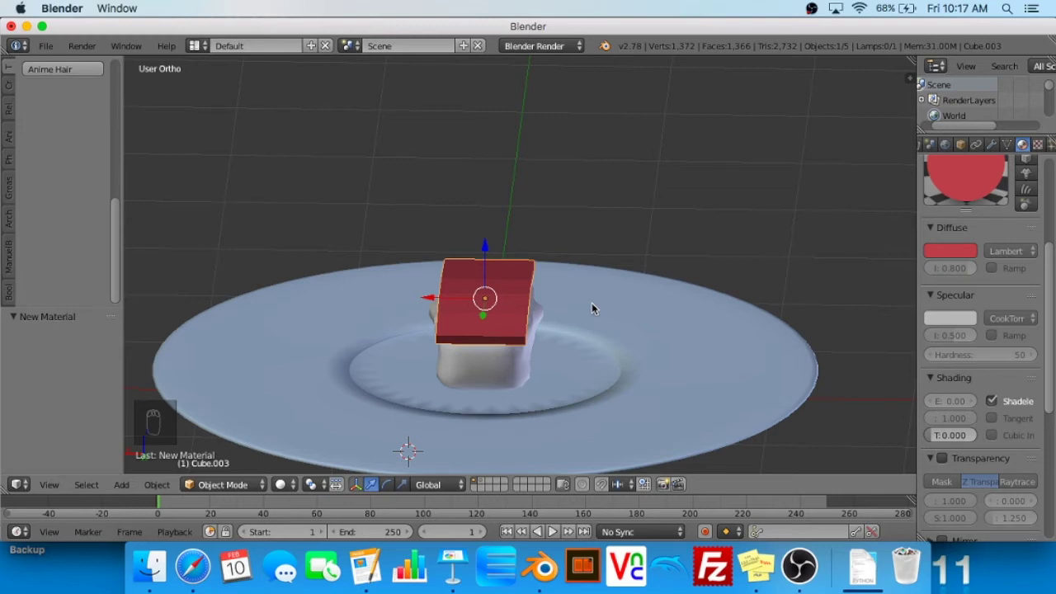
key(Tab)
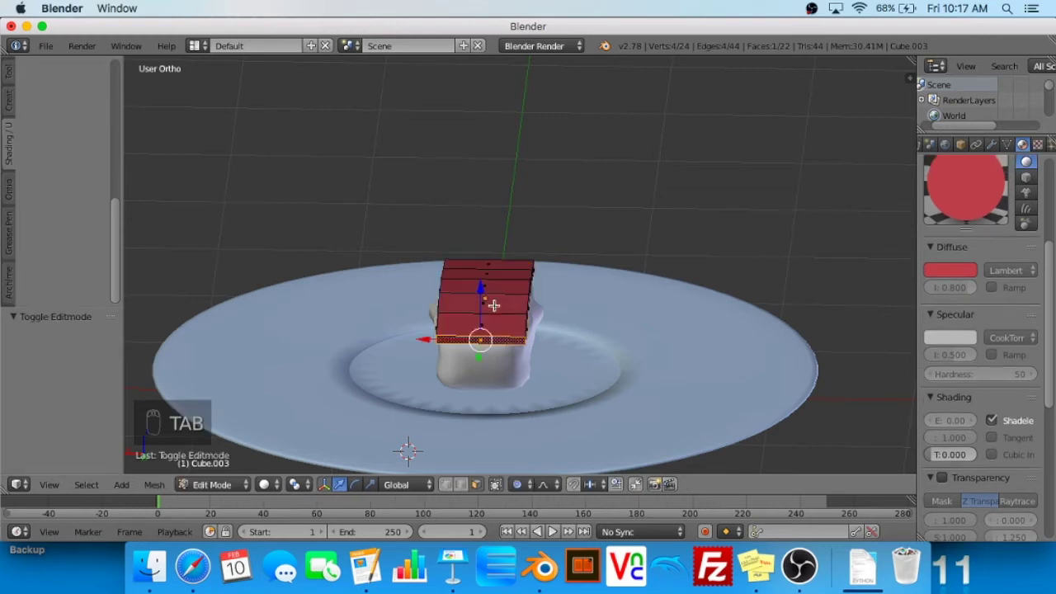
key(a)
key(a)
key(a)
key(a)
middle_drag(547, 293, 656, 253)
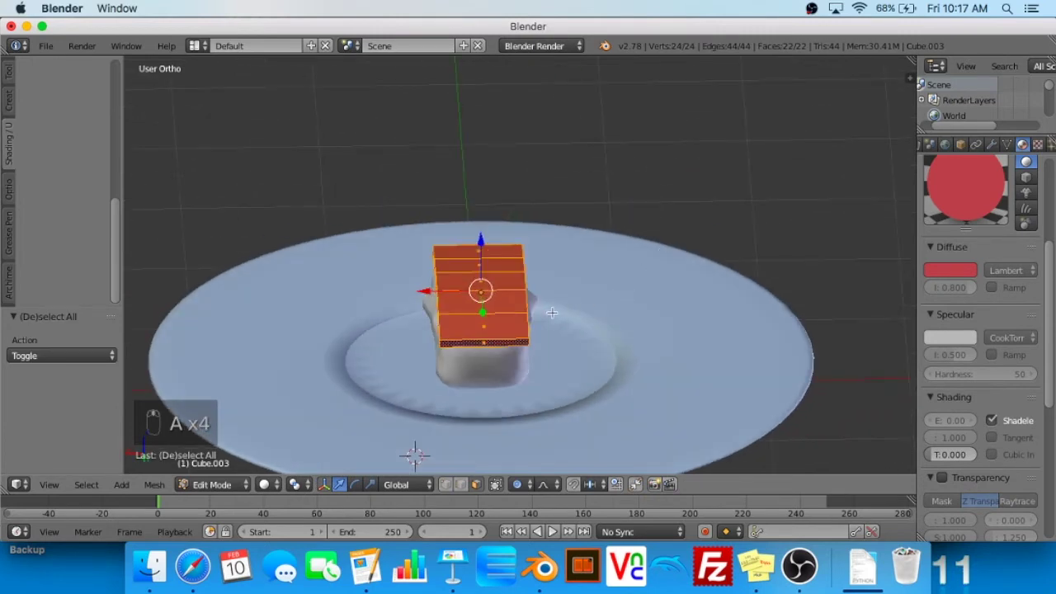
key(Tab)
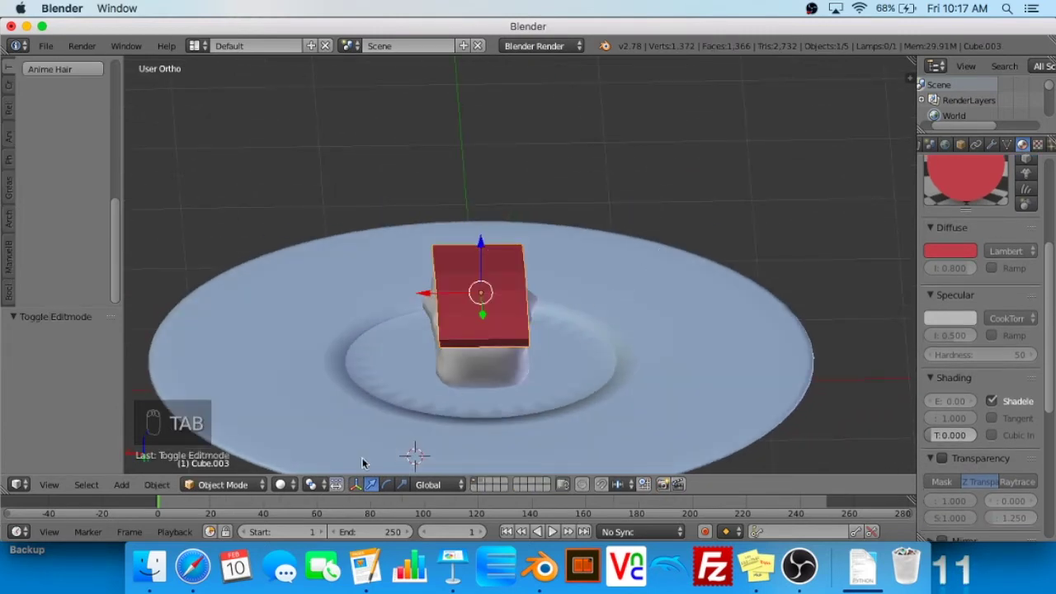
Compare a Rendered view of the sushi with the illustration's fish slices in Safari, and return to Solid shading in Blender
click(281, 484)
click(325, 379)
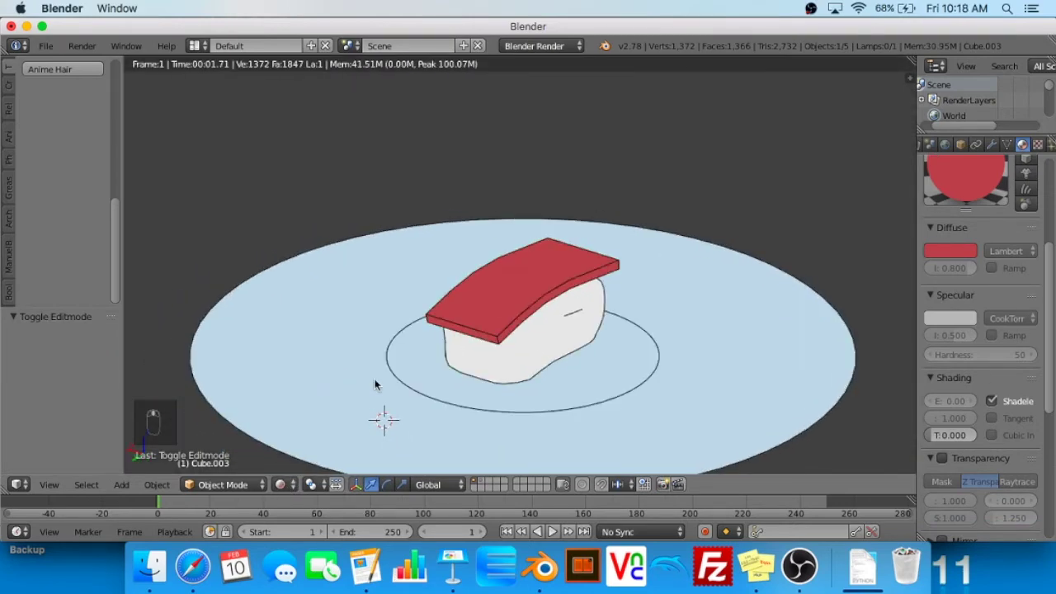
click(193, 565)
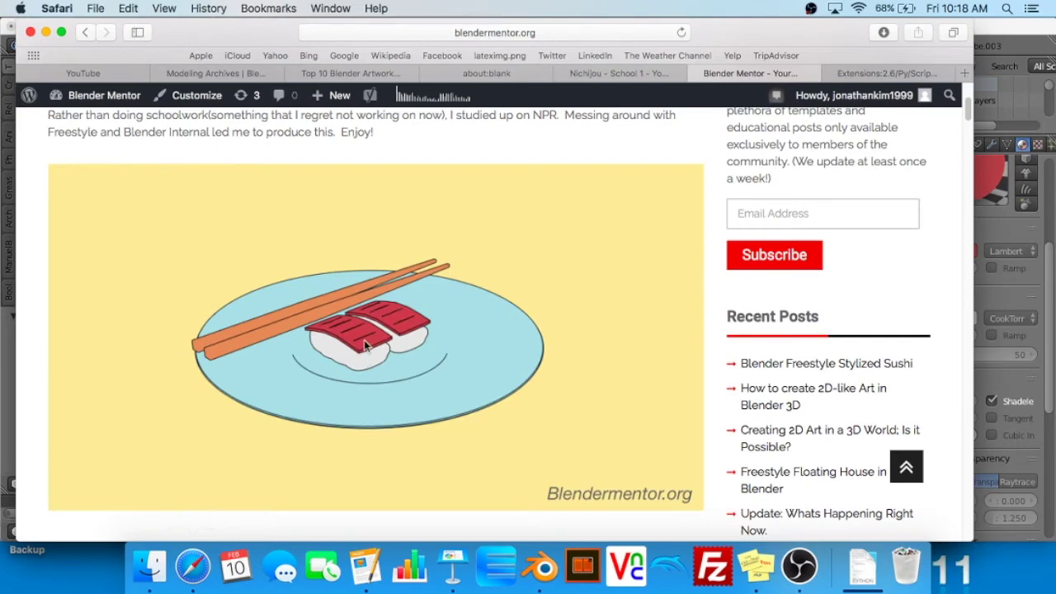
click(4, 400)
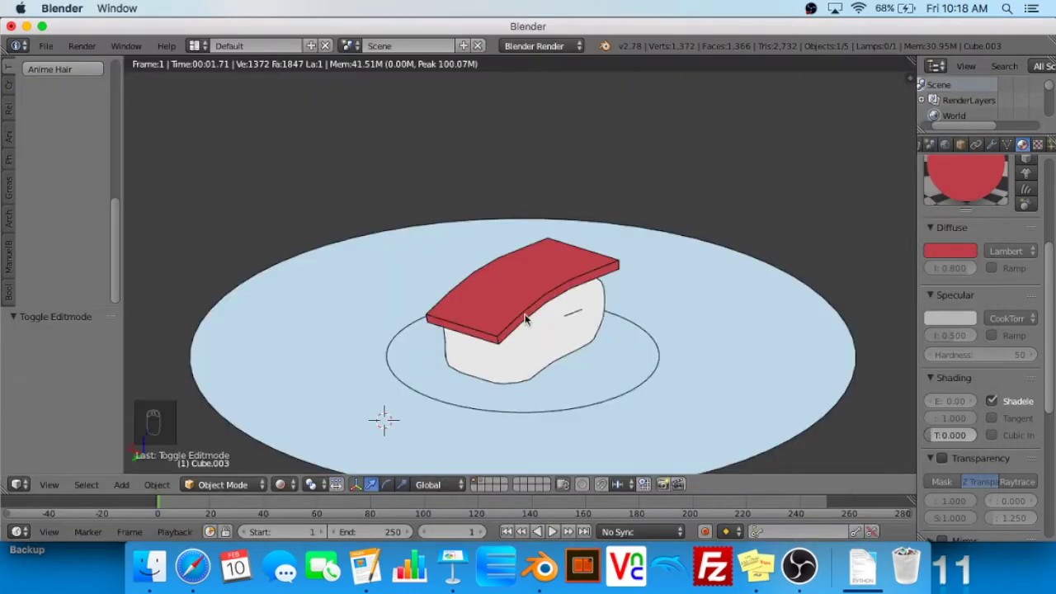
click(281, 486)
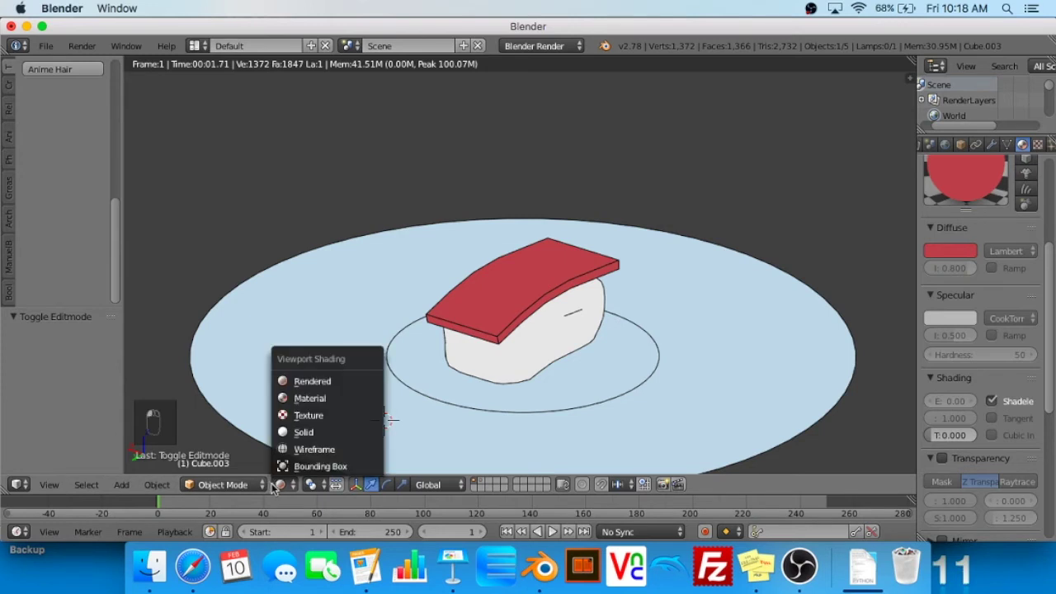
click(299, 433)
Add two lengthwise loop cuts to the fish slice
key(Tab)
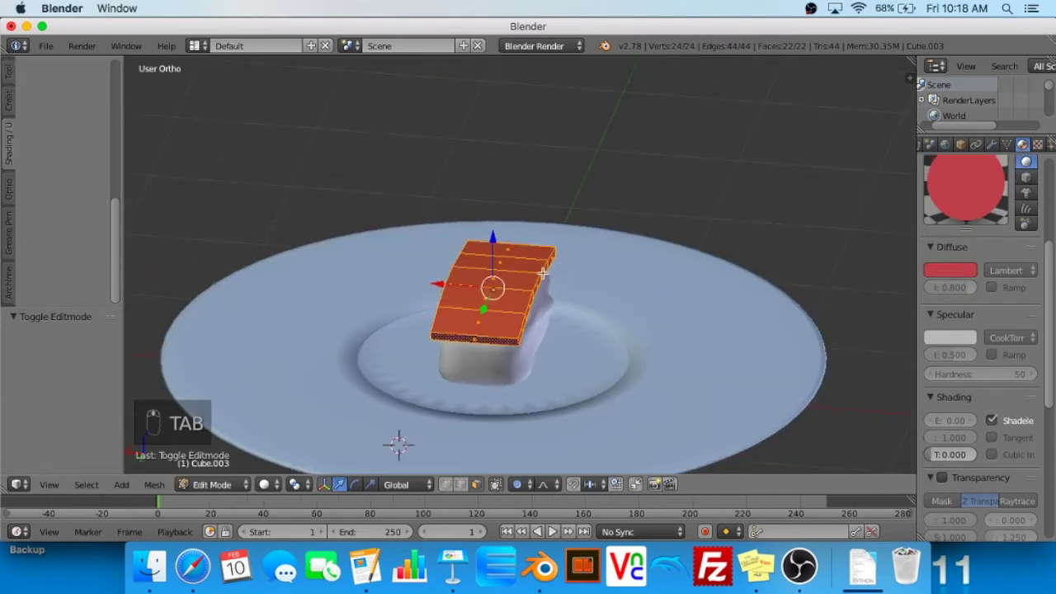
key(ctrl+r)
scroll(485, 331, up, 1)
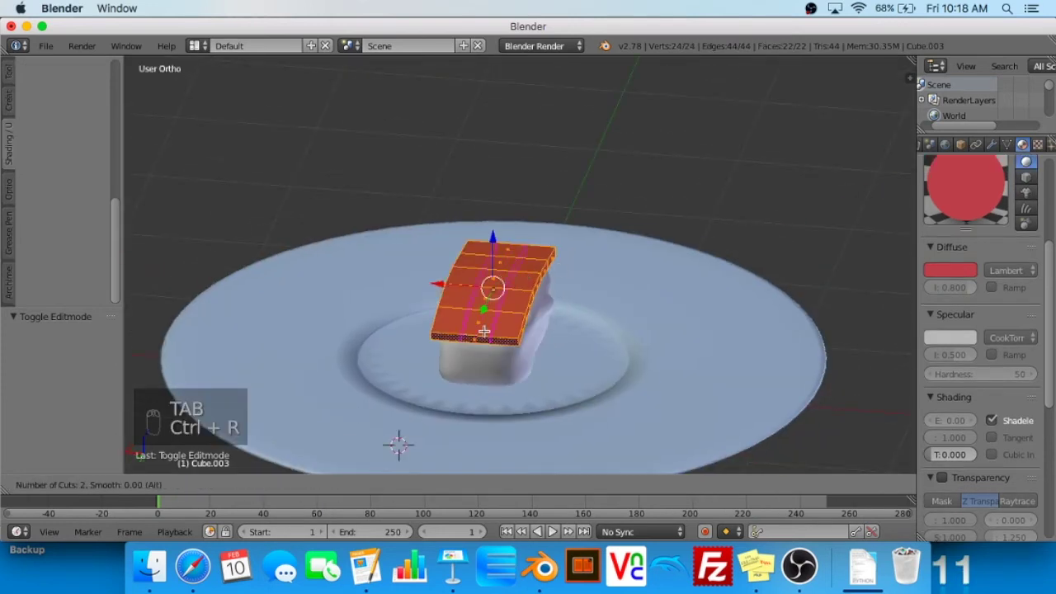
click(484, 330)
click(484, 331)
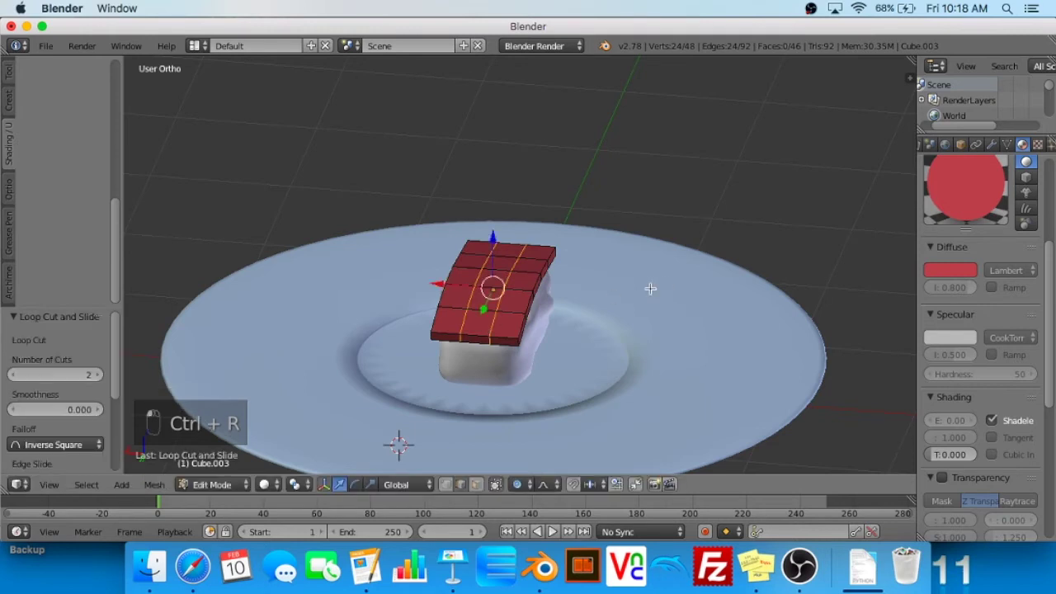
Turn off proportional editing and scale the two lengthwise loops by about 2.65 along X towards the slice's long edges
key(s)
key(x)
click(587, 281)
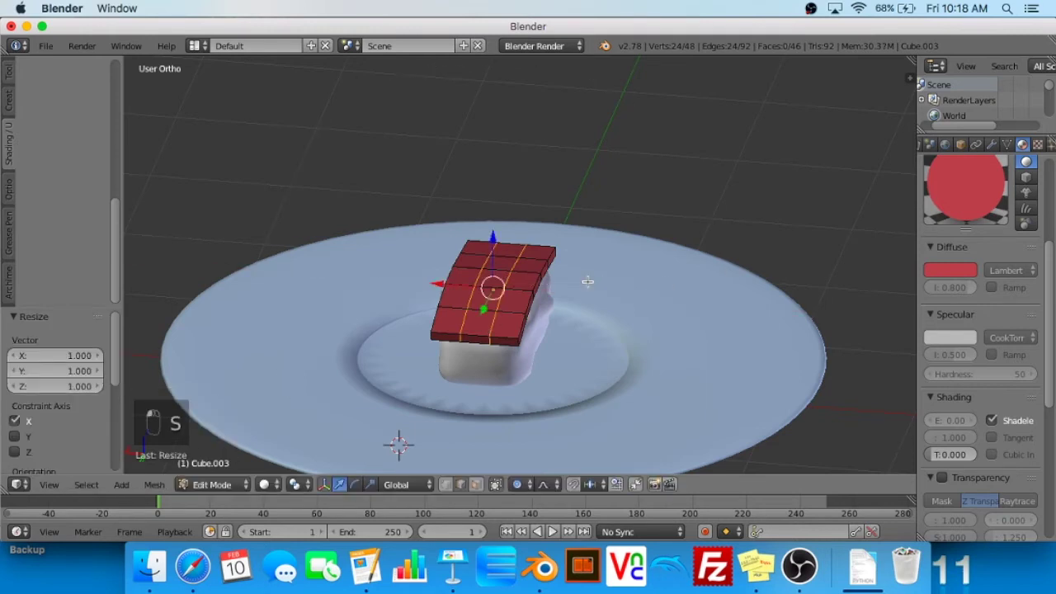
key(o)
key(s)
key(x)
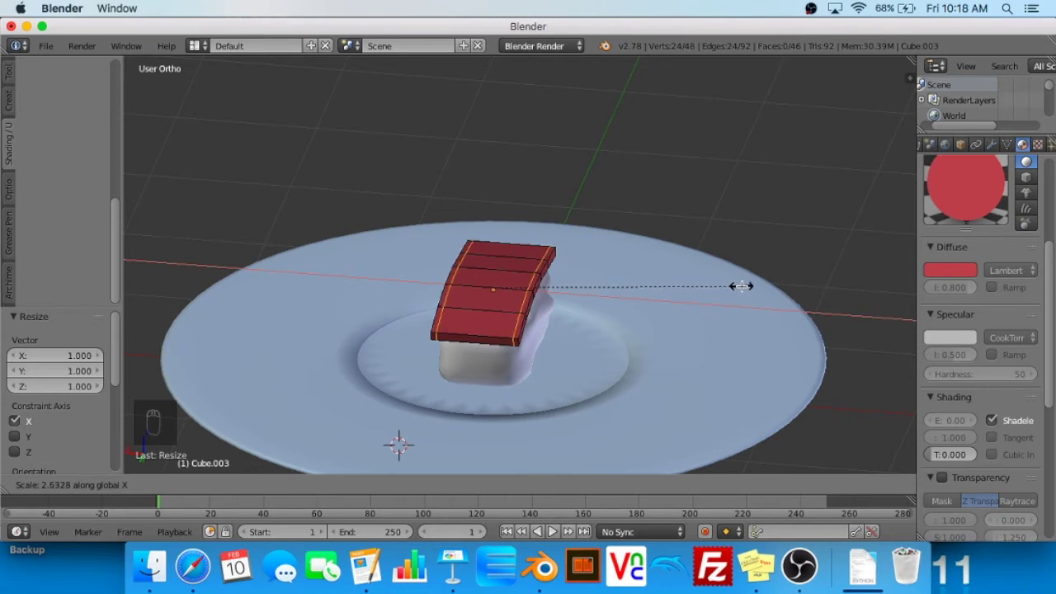
click(742, 287)
middle_drag(743, 287, 674, 328)
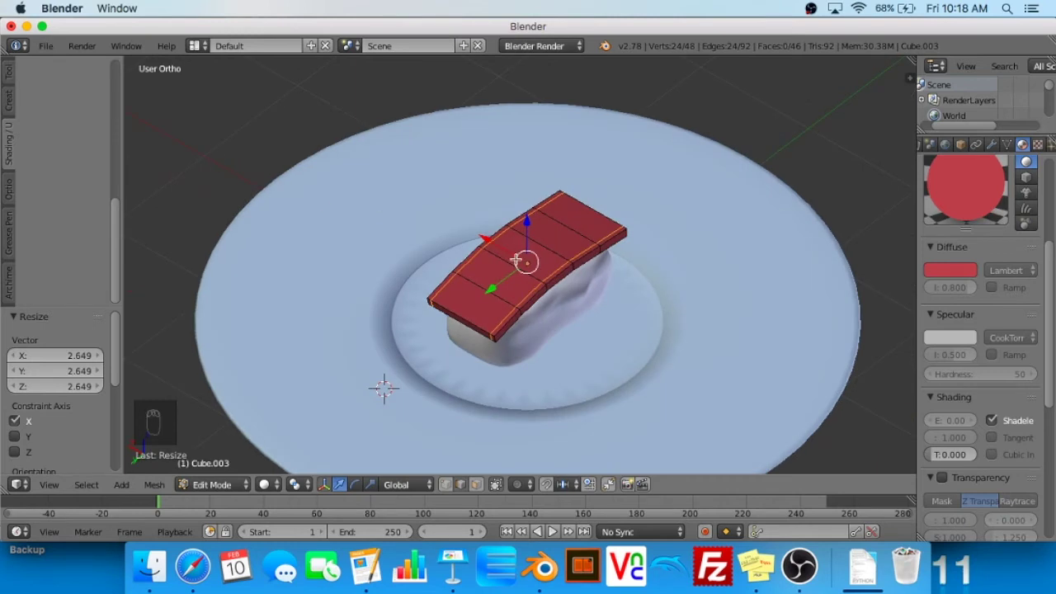
Apply Smooth Vertex once with 0.5 smoothing to the whole fish slice, undoing a second smoothing pass
key(Tab)
key(Tab)
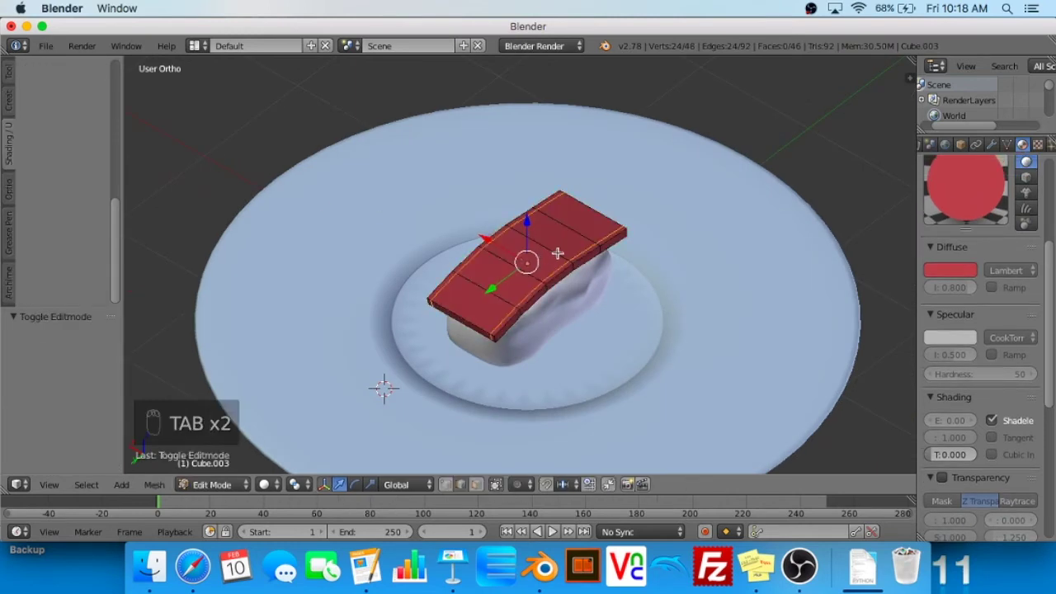
key(a)
key(a)
key(a)
key(a)
key(a)
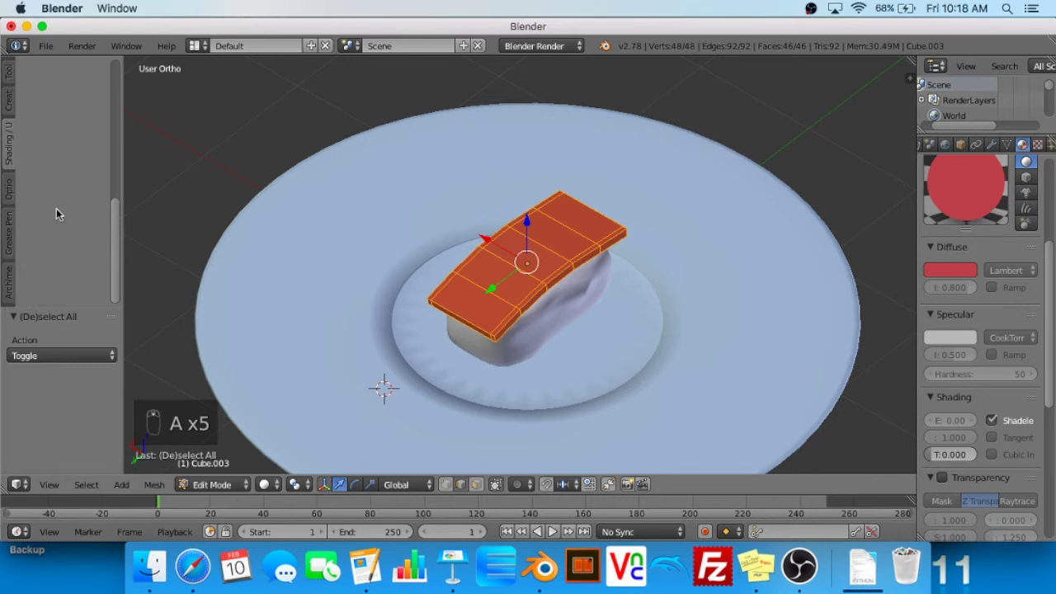
scroll(56, 215, up, 5)
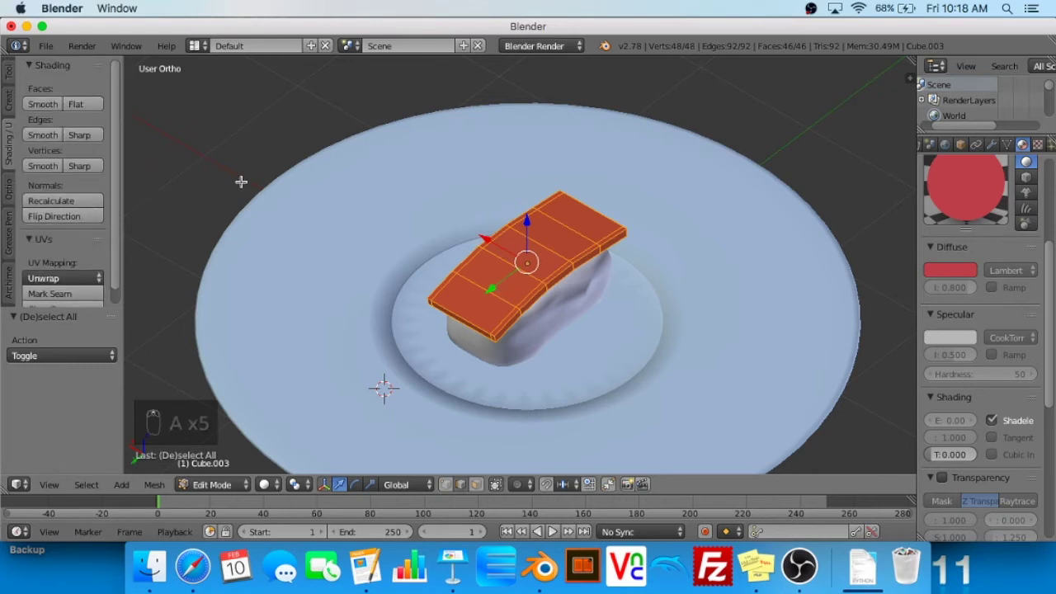
scroll(77, 230, down, 1)
click(10, 87)
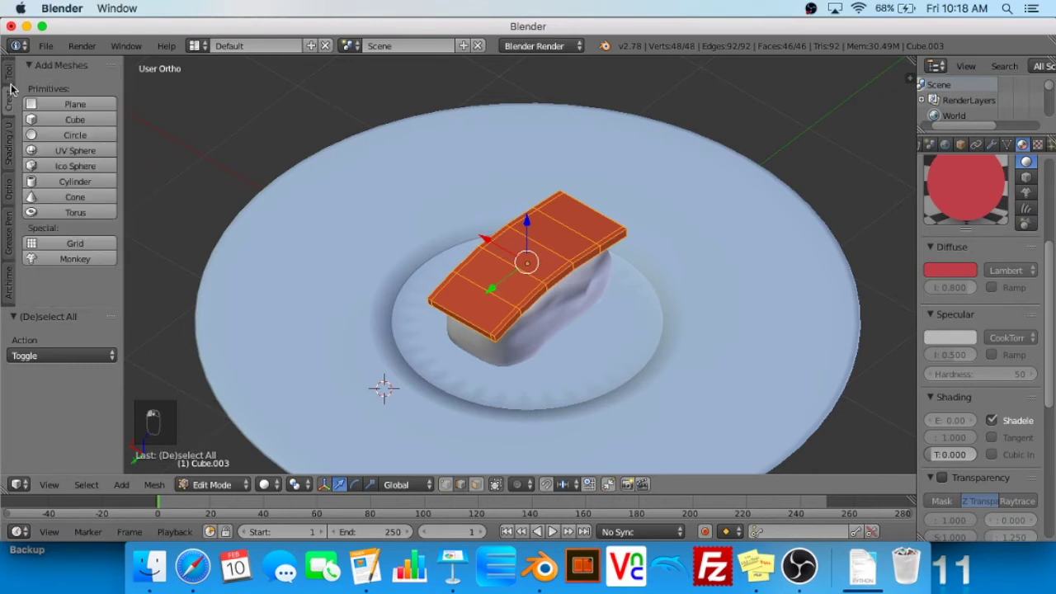
click(10, 75)
scroll(12, 77, down, 4)
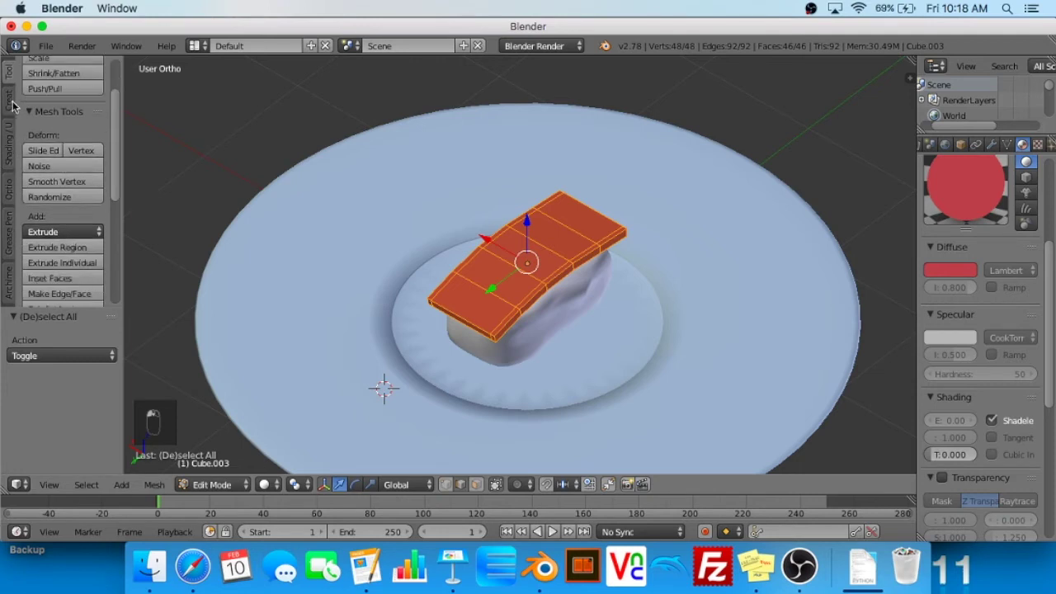
click(78, 189)
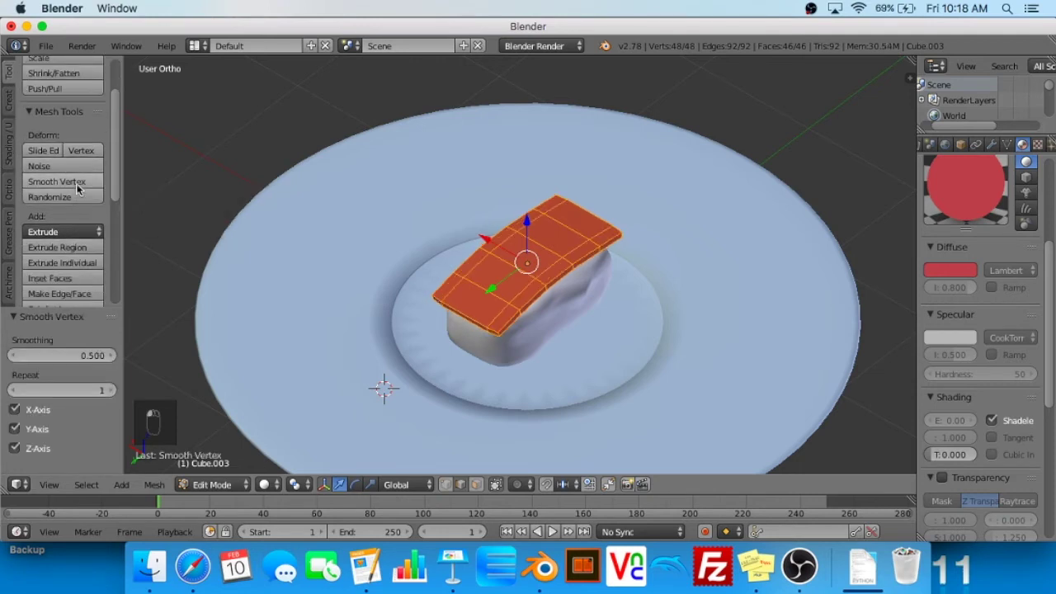
click(76, 188)
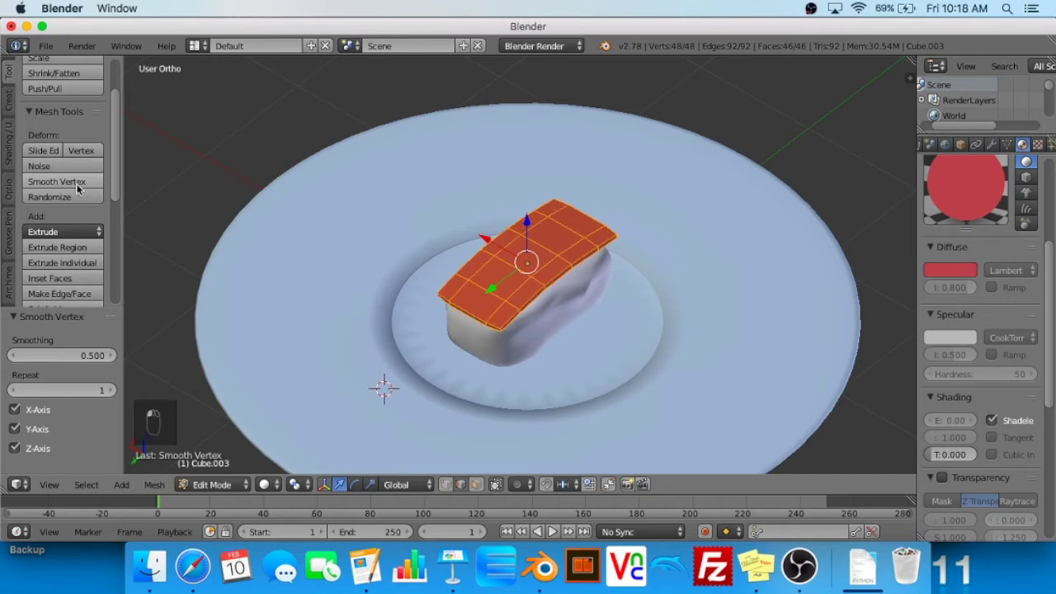
key(super+z)
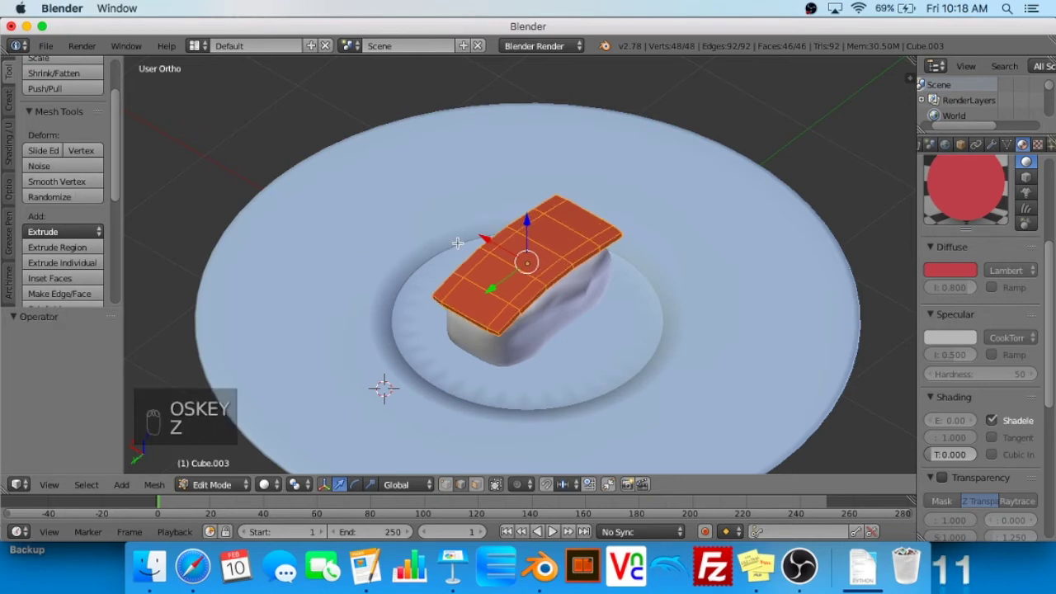
key(Tab)
key(Tab)
middle_drag(509, 252, 537, 201)
middle_drag(477, 302, 481, 325)
right_click(488, 307)
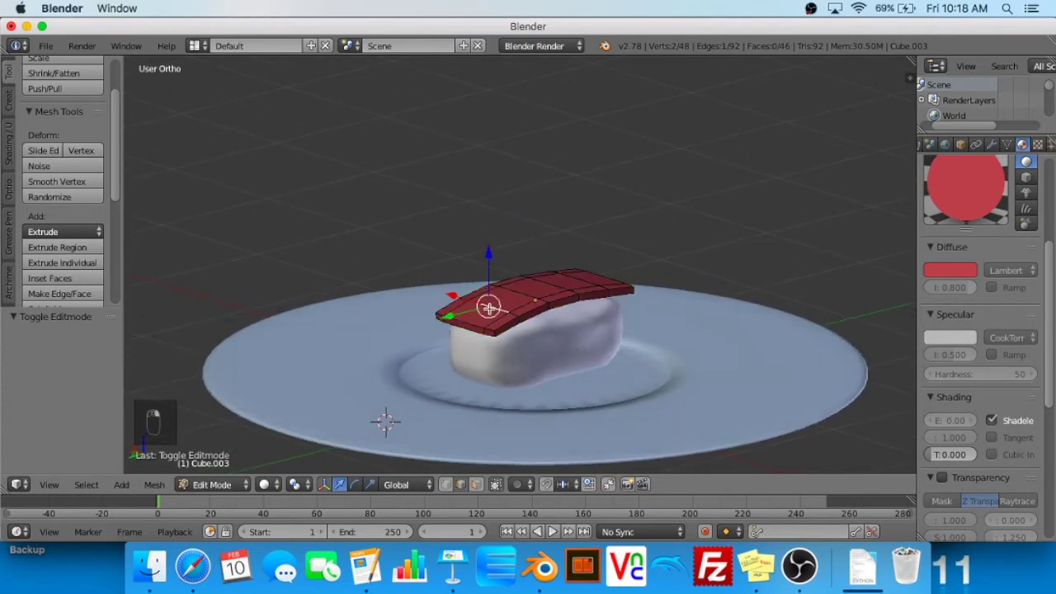
shift+right_click(539, 288)
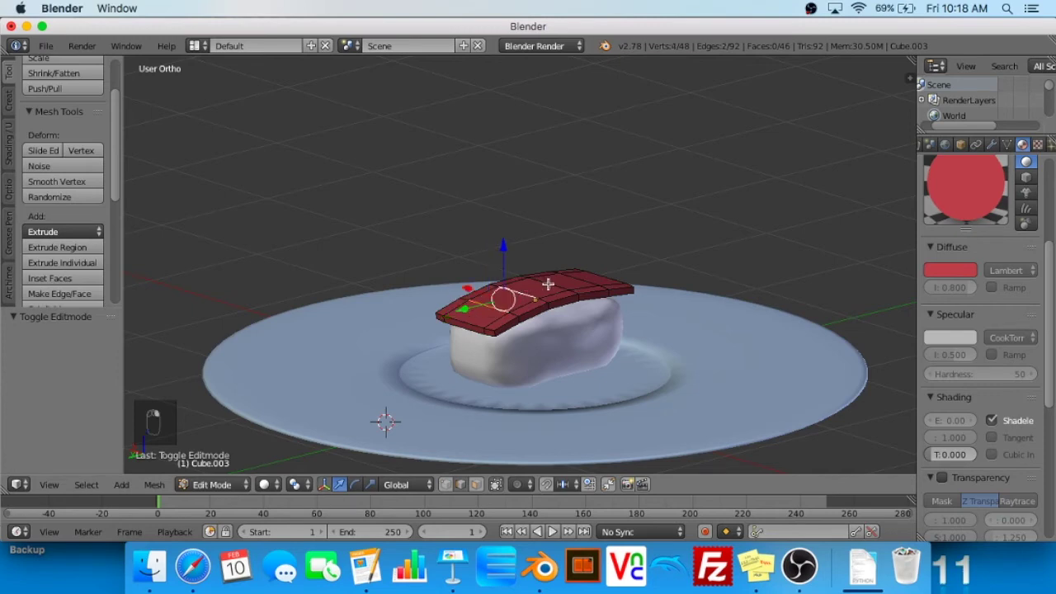
shift+right_click(578, 278)
middle_drag(577, 279, 539, 316)
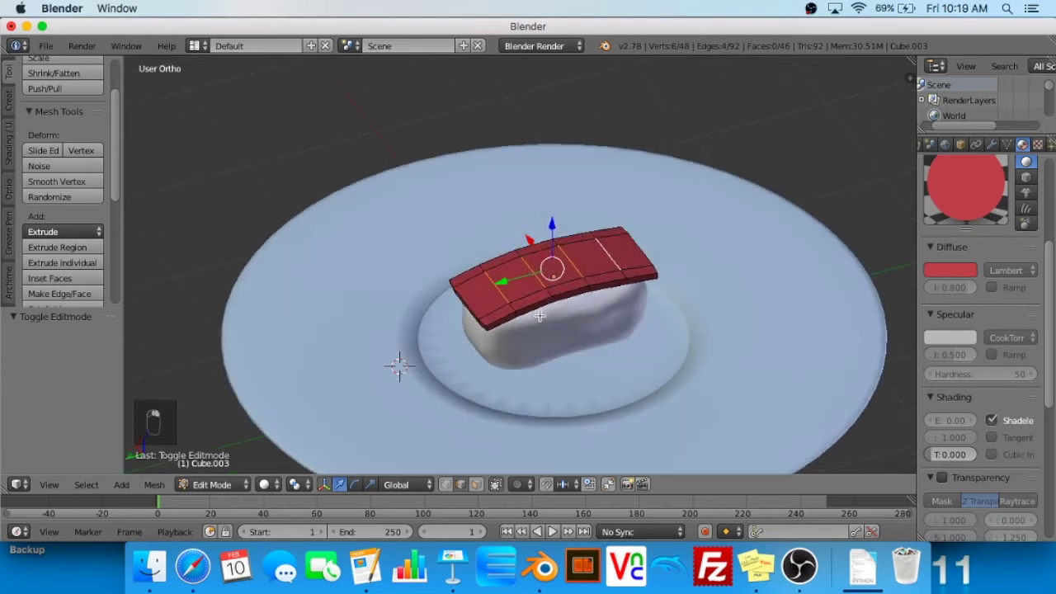
scroll(539, 316, up, 2)
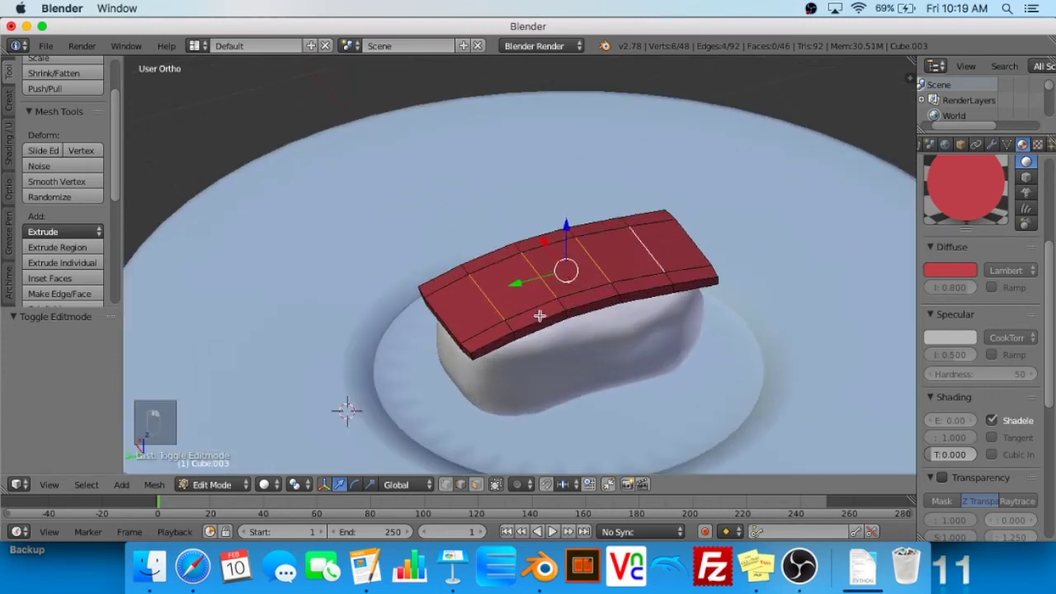
click(457, 486)
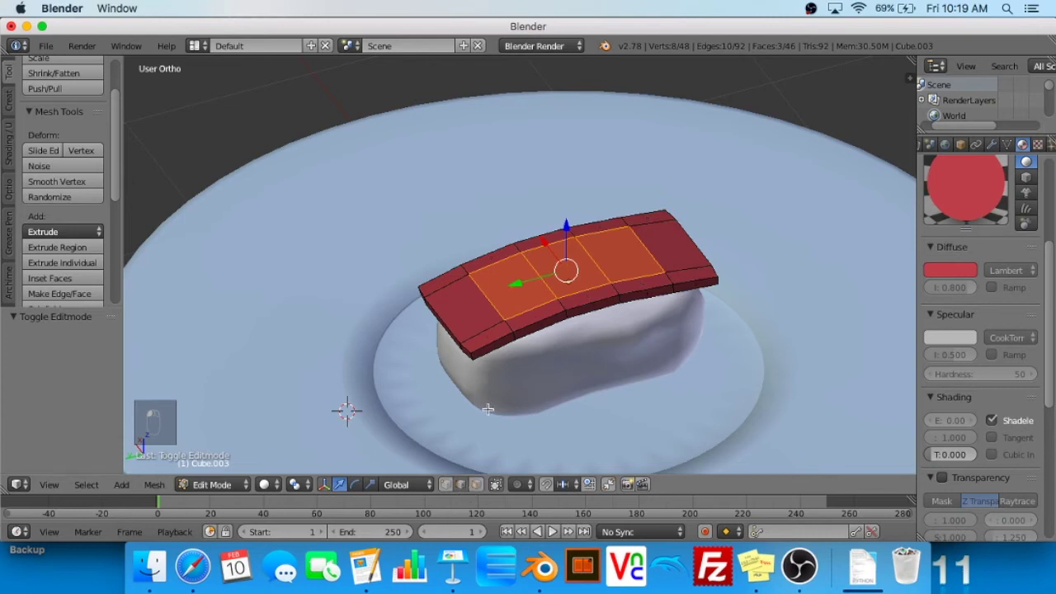
Mark the four short crosswise edges on the top of the fish slice as Freestyle edges
right_click(508, 301)
shift+right_click(543, 282)
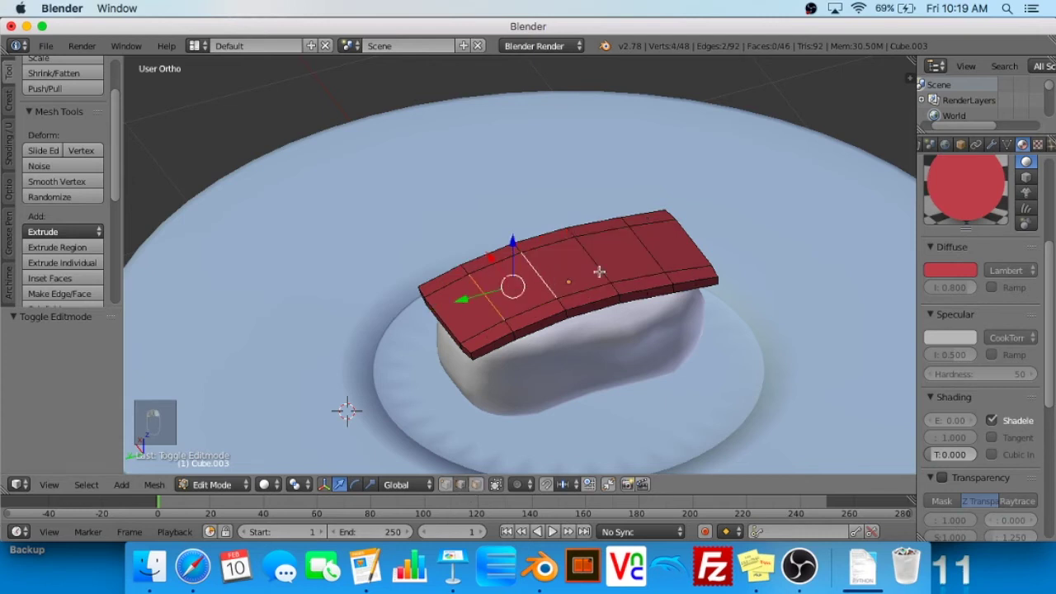
shift+right_click(600, 269)
shift+right_click(655, 259)
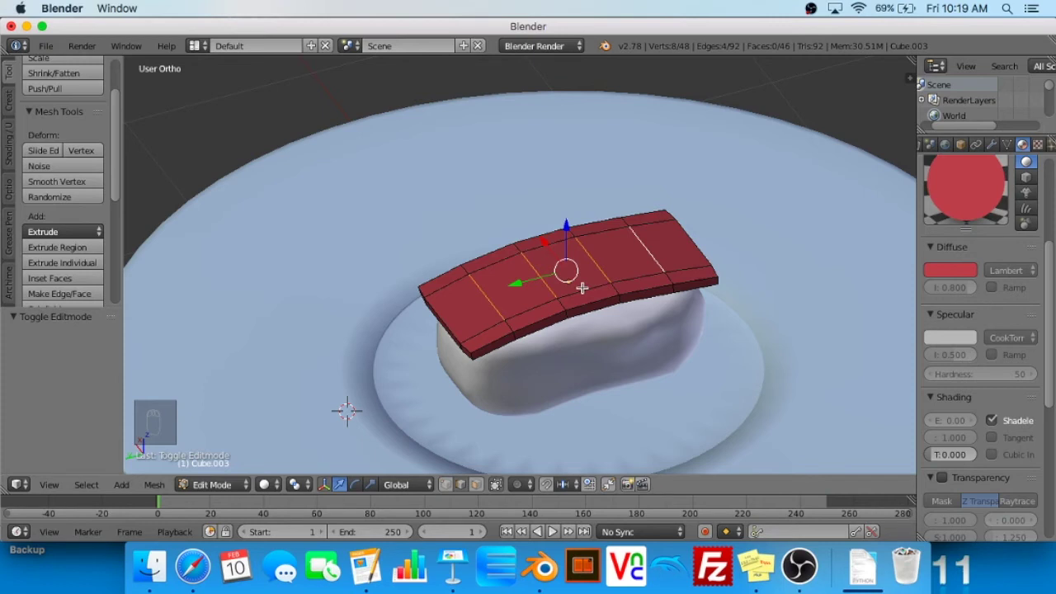
key(space)
text(mark)
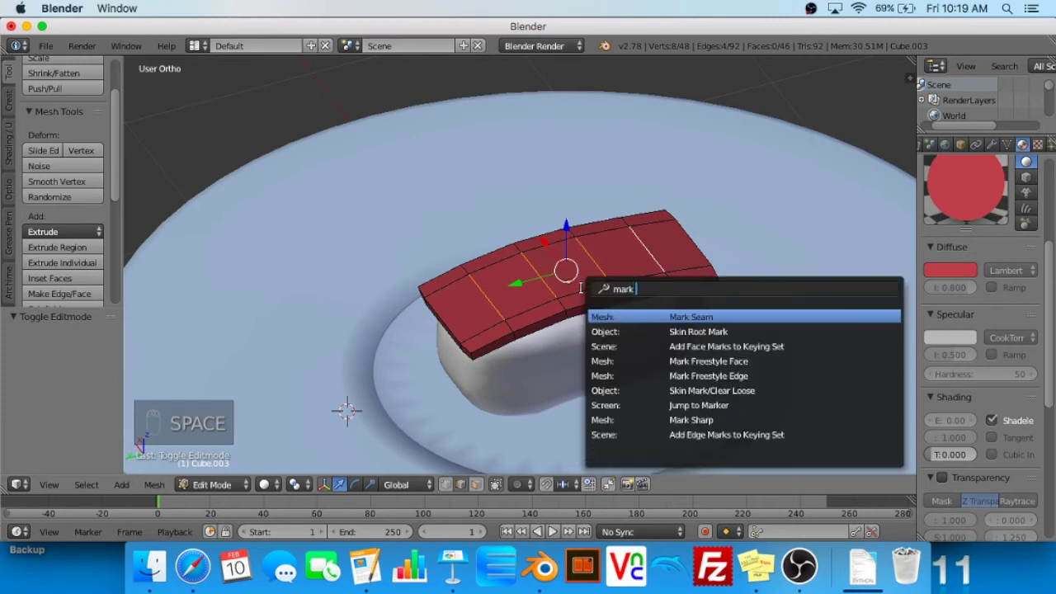
text( fre)
key(Down)
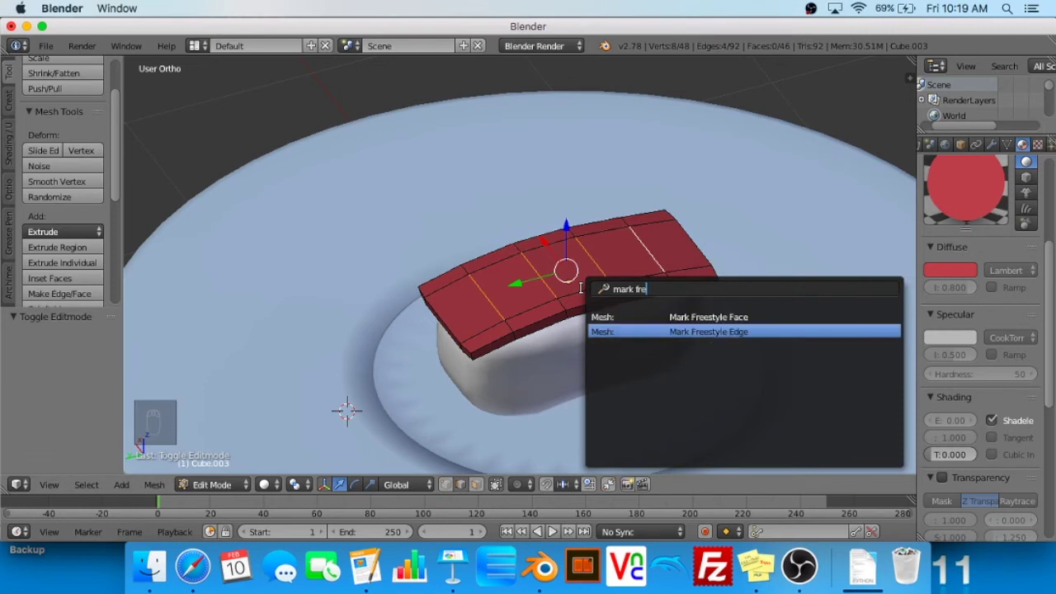
key(Return)
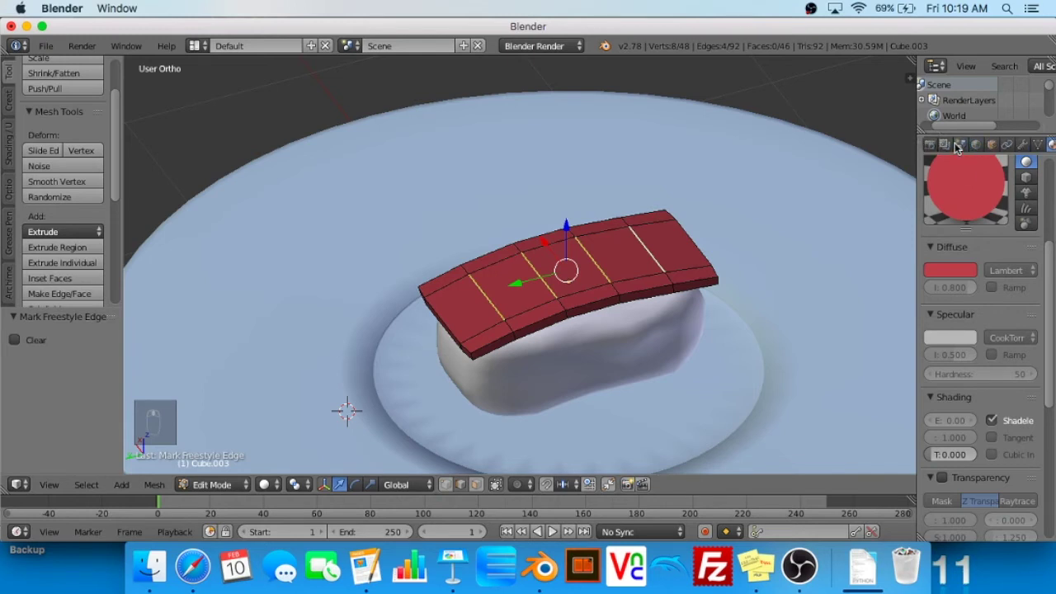
Open the render layer's Freestyle line set settings and show the sushi in Rendered viewport shading
click(945, 146)
scroll(1005, 270, down, 10)
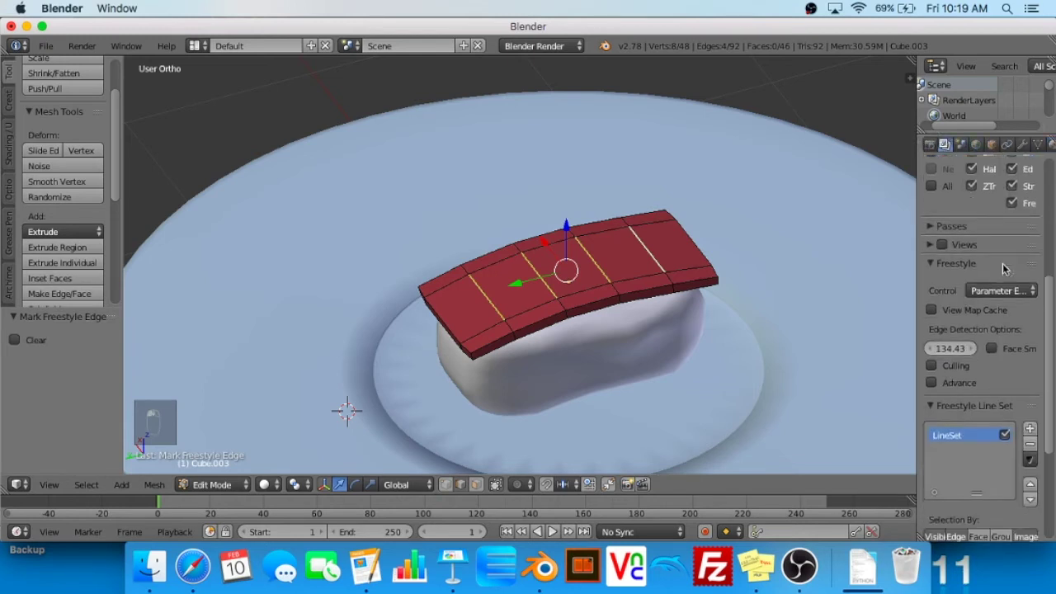
scroll(994, 363, down, 2)
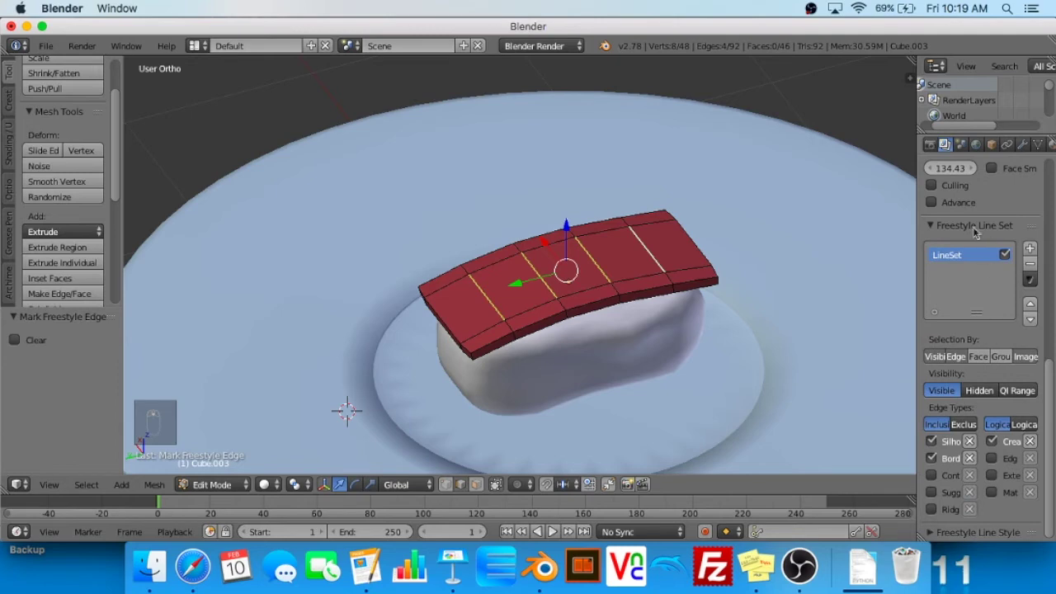
middle_drag(858, 235, 777, 238)
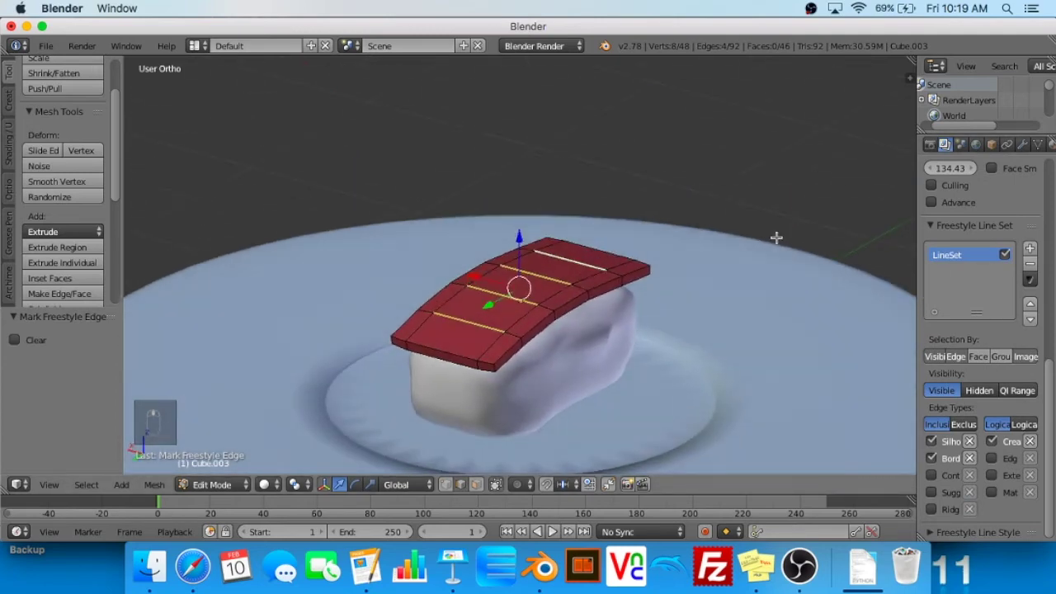
scroll(778, 238, down, 3)
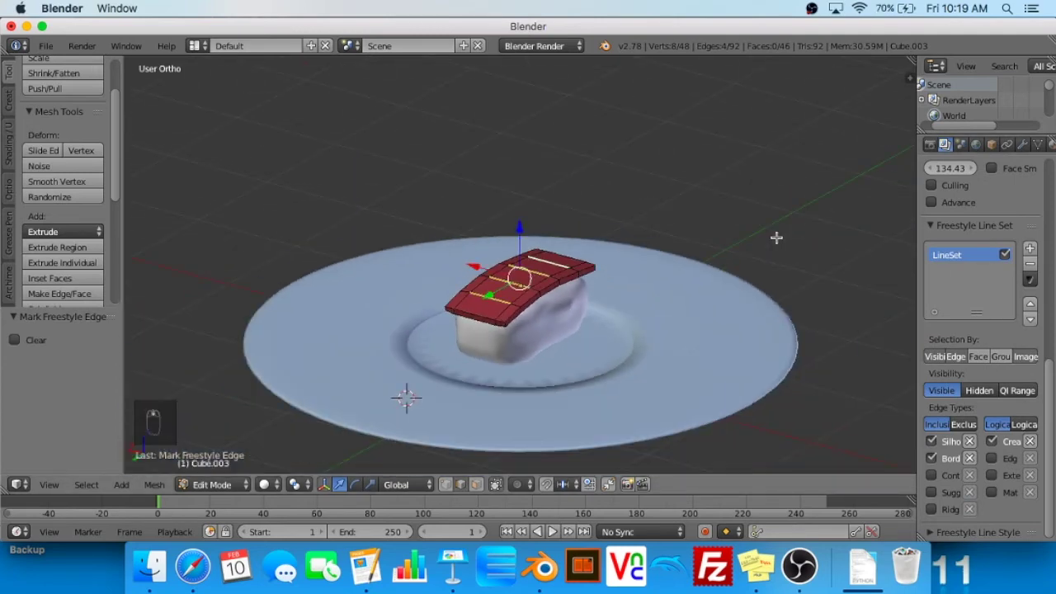
click(264, 485)
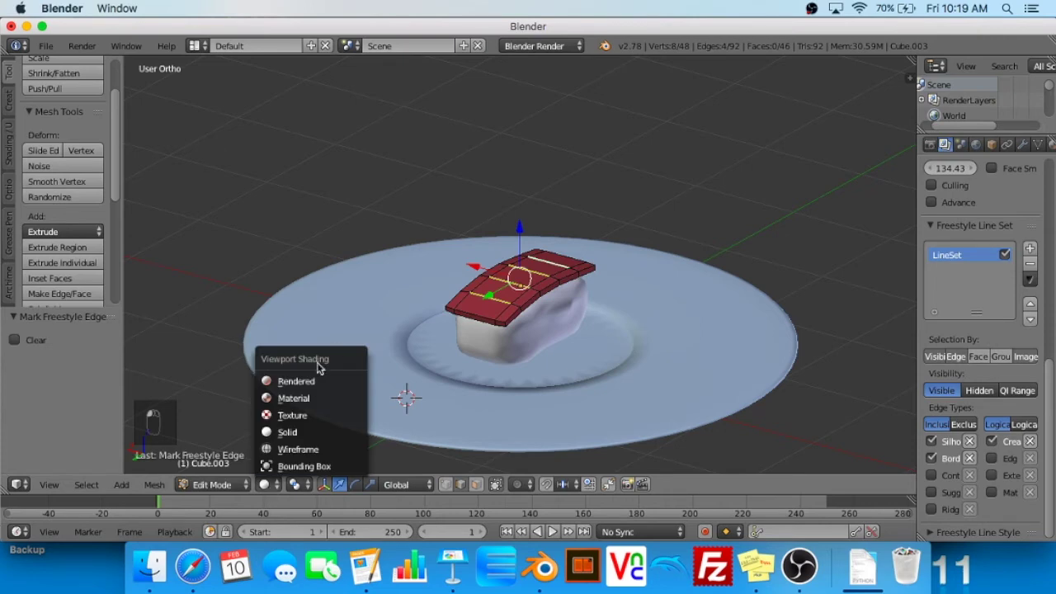
click(318, 379)
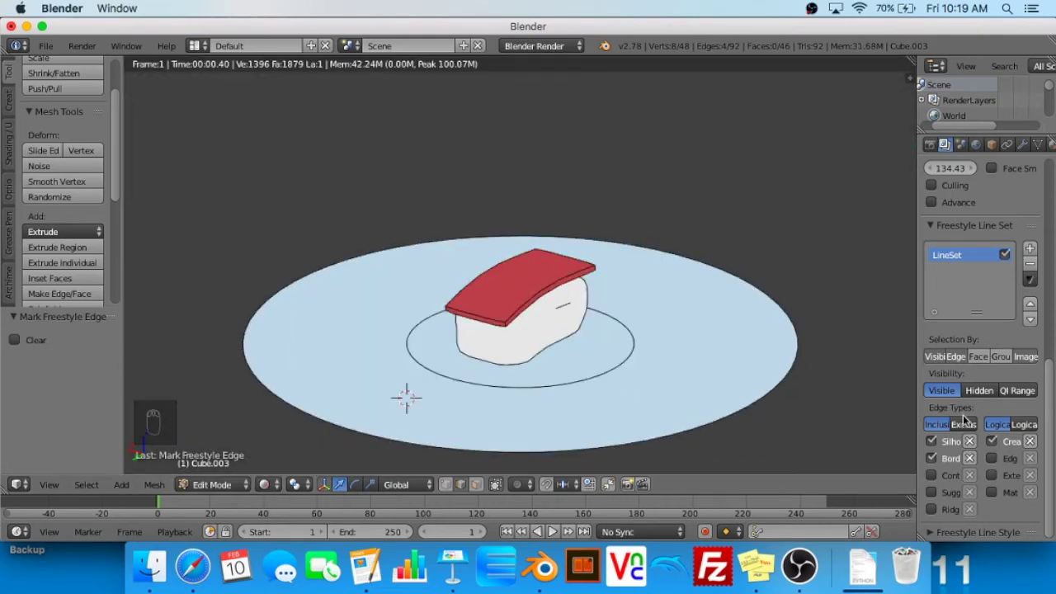
Try LineSet without Silhouette, Border and Crease edges one at a time, restoring each edge type
click(934, 457)
click(932, 443)
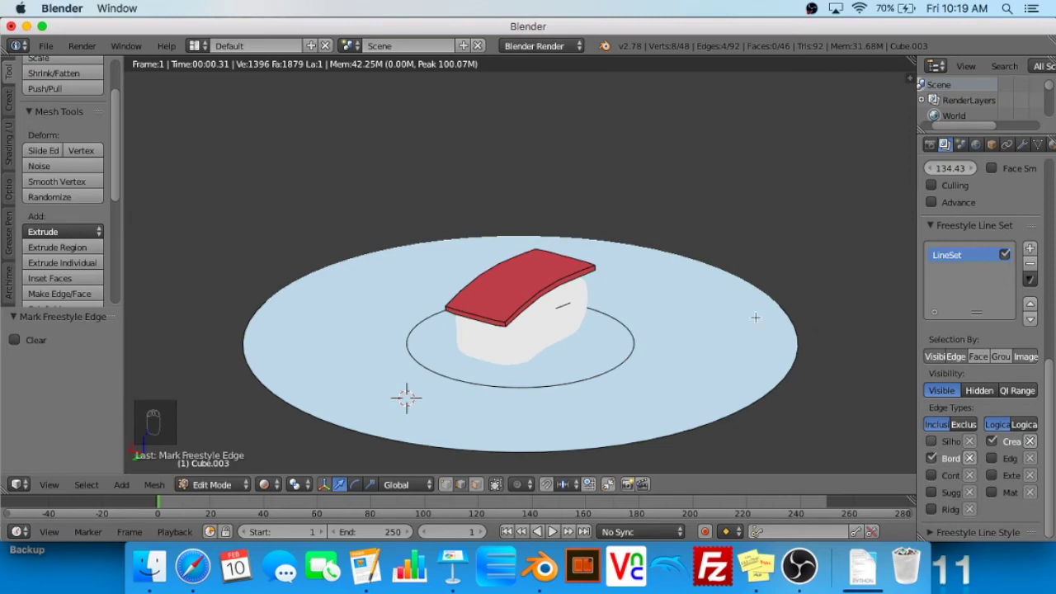
click(932, 442)
click(933, 459)
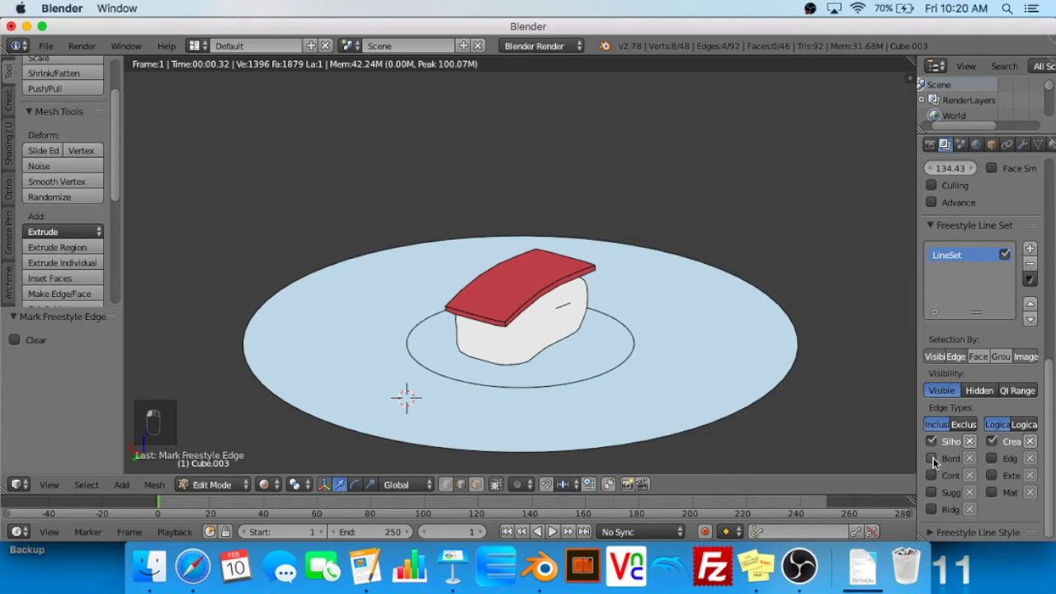
click(932, 458)
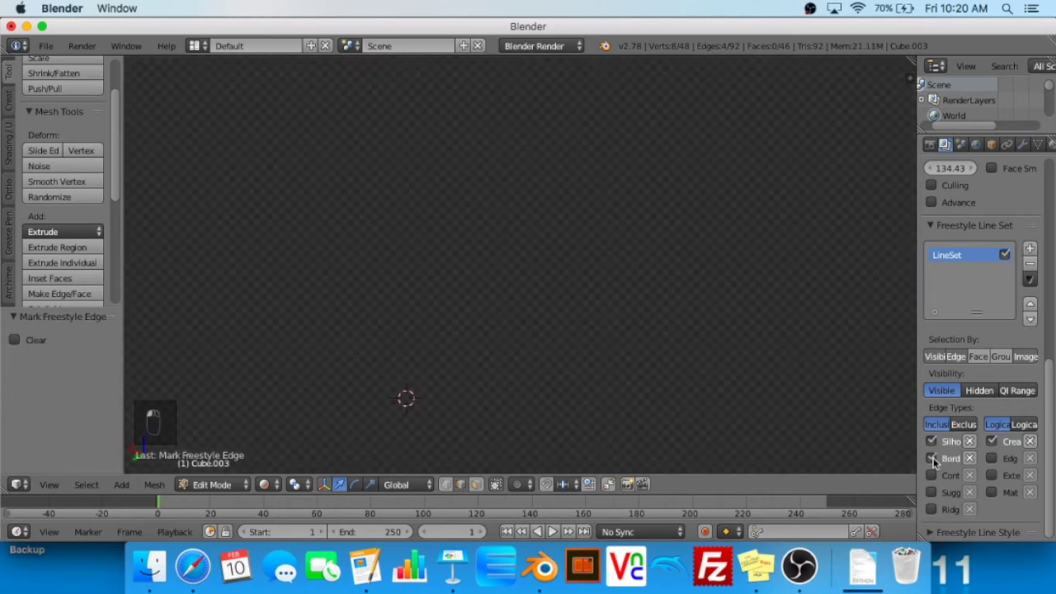
click(991, 442)
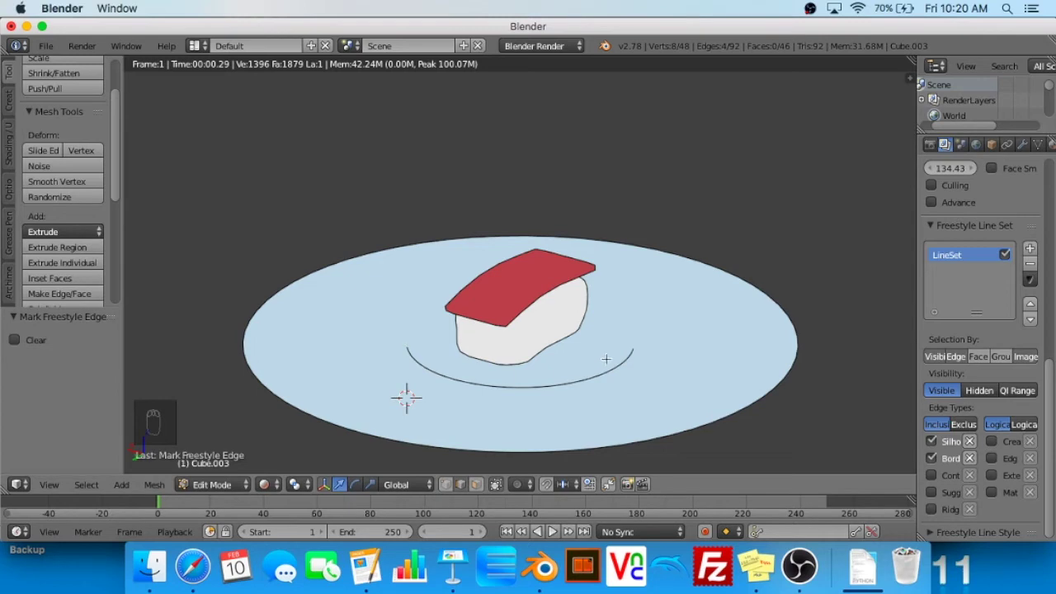
click(991, 441)
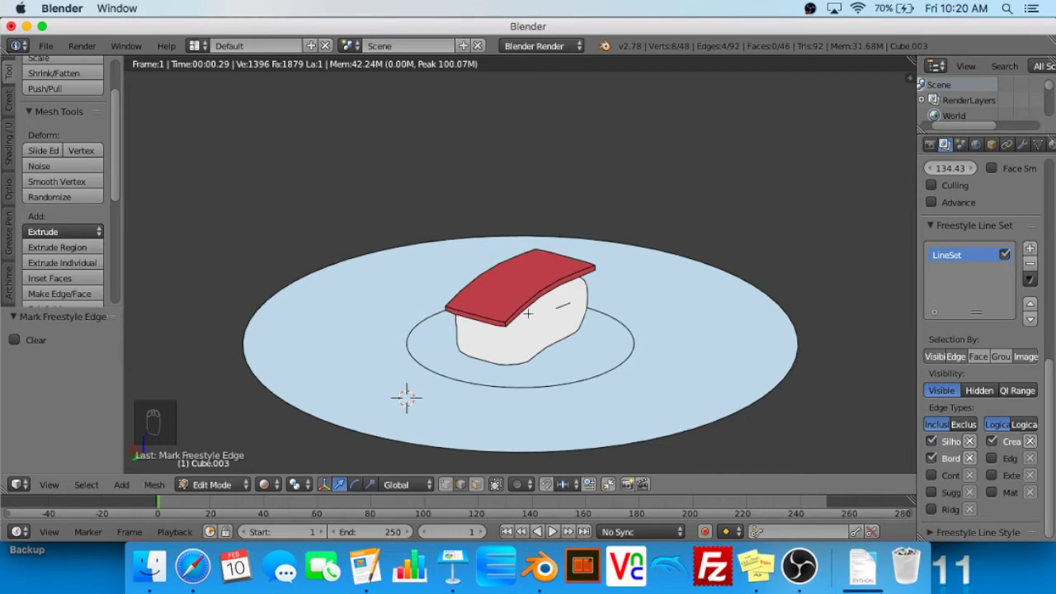
Try LineSet with Crease off and Edge Mark on from a slightly lower view, and restore both settings
mouse_move(580, 288)
middle_down()
mouse_move(587, 262)
mouse_move(596, 290)
middle_up()
click(991, 441)
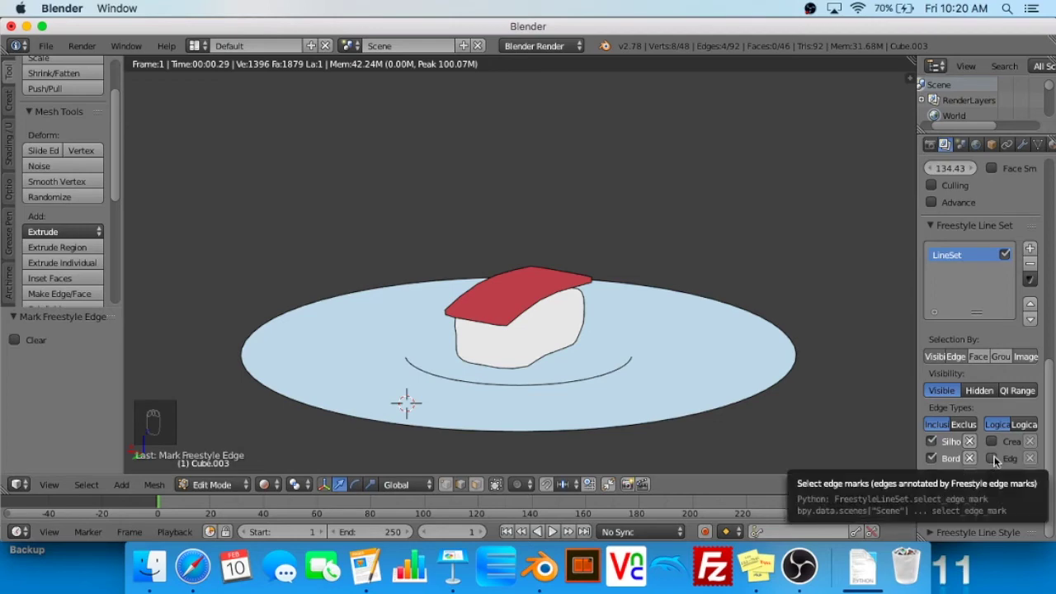
click(992, 458)
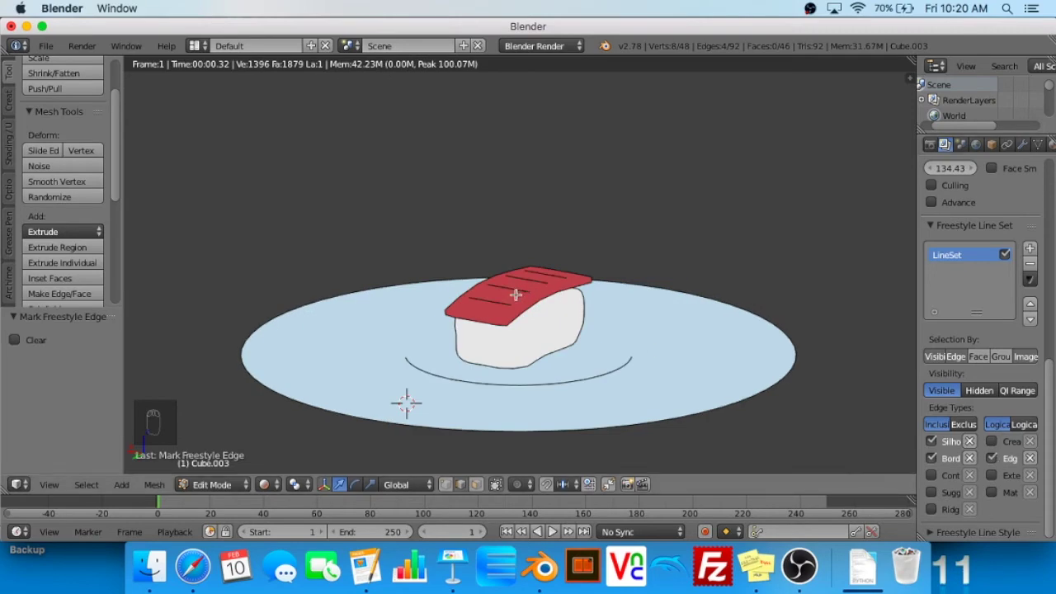
click(992, 458)
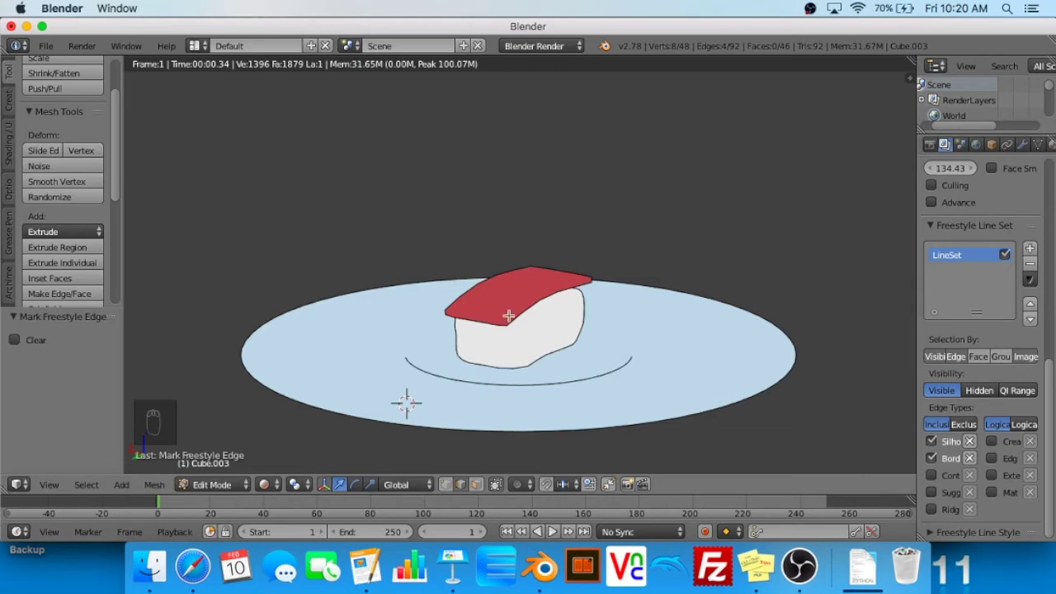
click(991, 442)
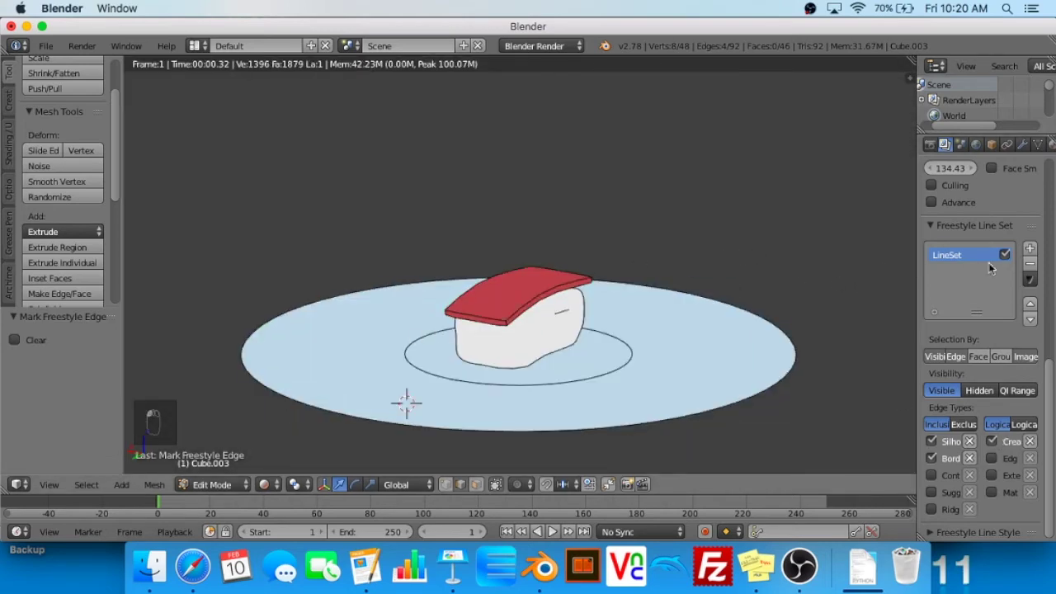
Add a second Freestyle line set and turn off its Silhouette, Border and Crease edge types
click(1030, 247)
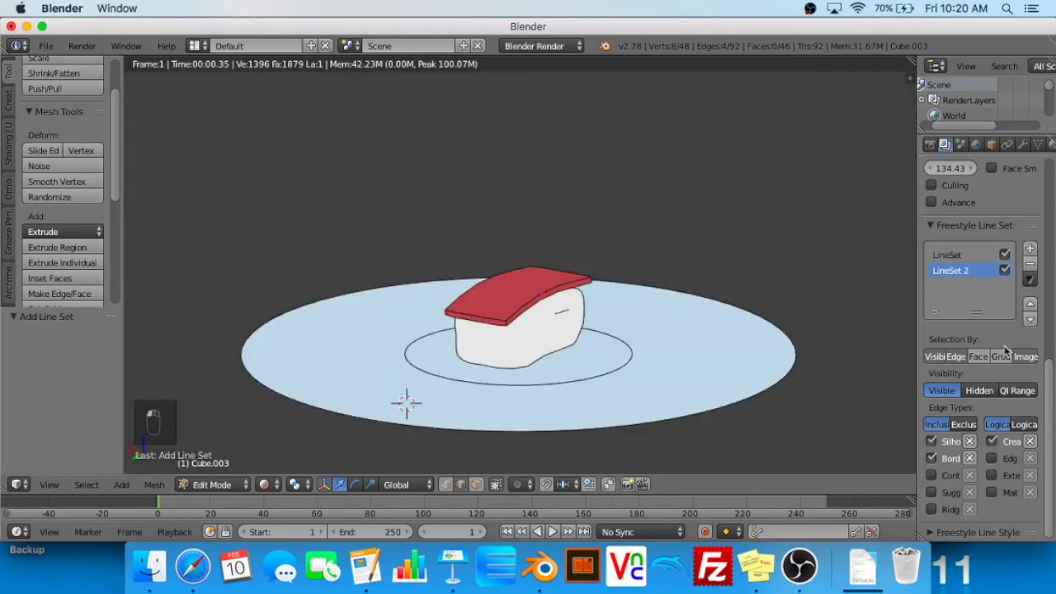
click(992, 442)
click(930, 442)
click(931, 458)
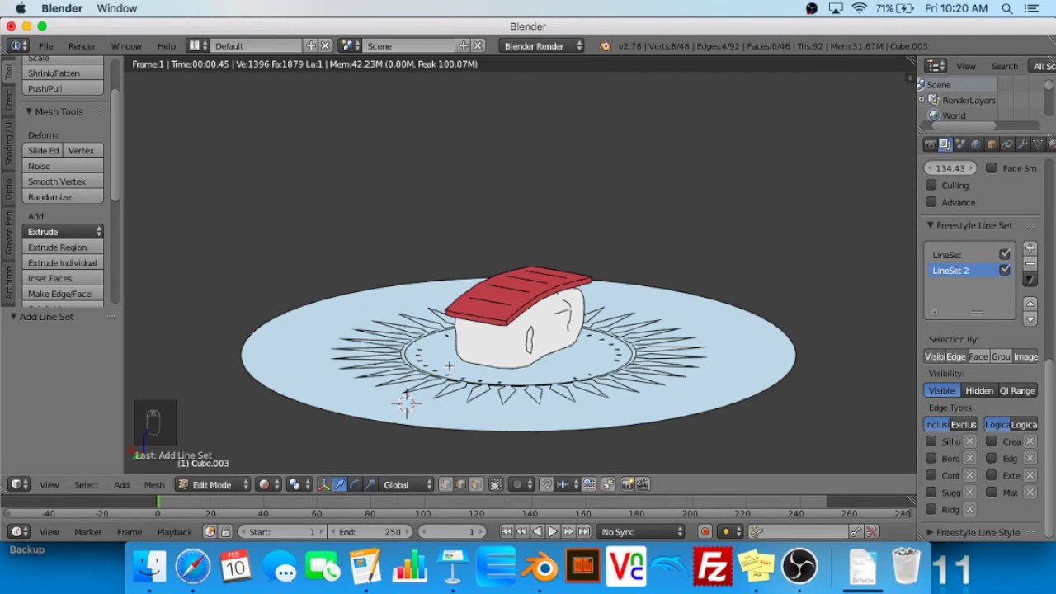
Turn Silhouette, Border and Crease back on for LineSet 2
middle_drag(511, 361, 537, 321)
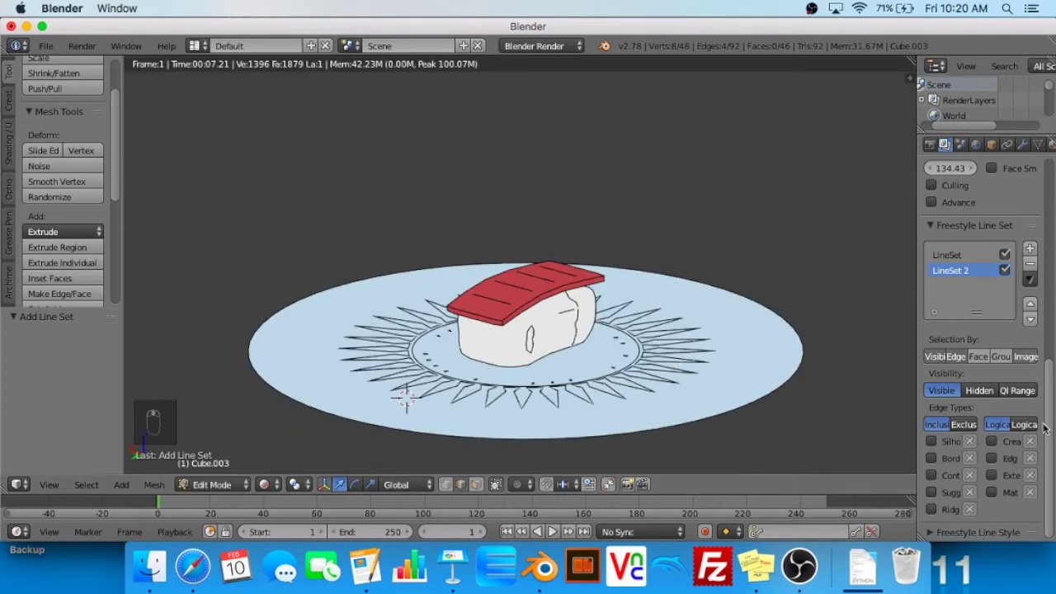
click(930, 443)
click(930, 458)
click(990, 441)
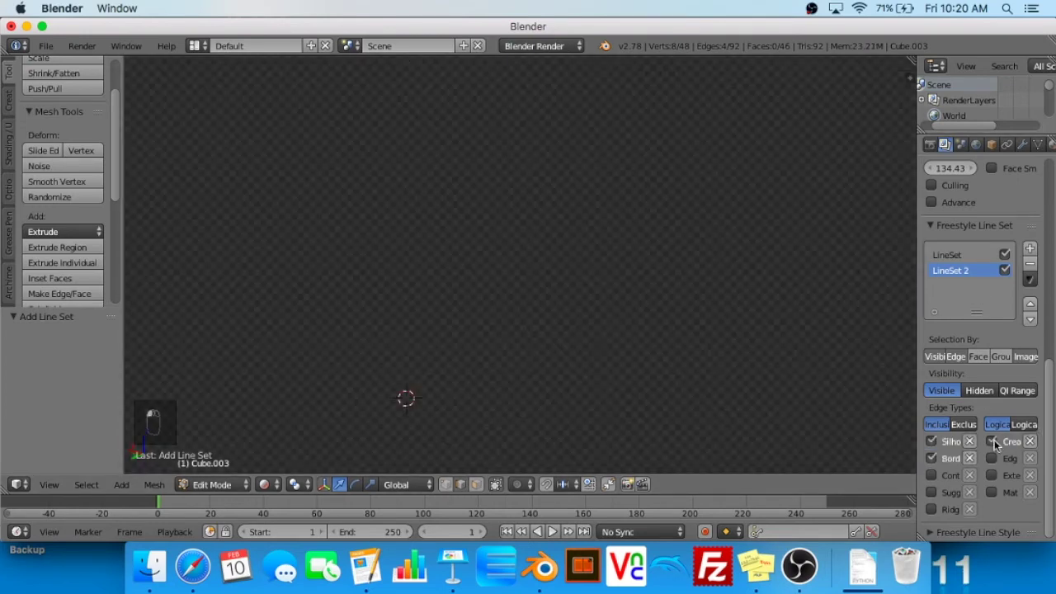
Compare the edge type settings of LineSet and LineSet 2
click(986, 256)
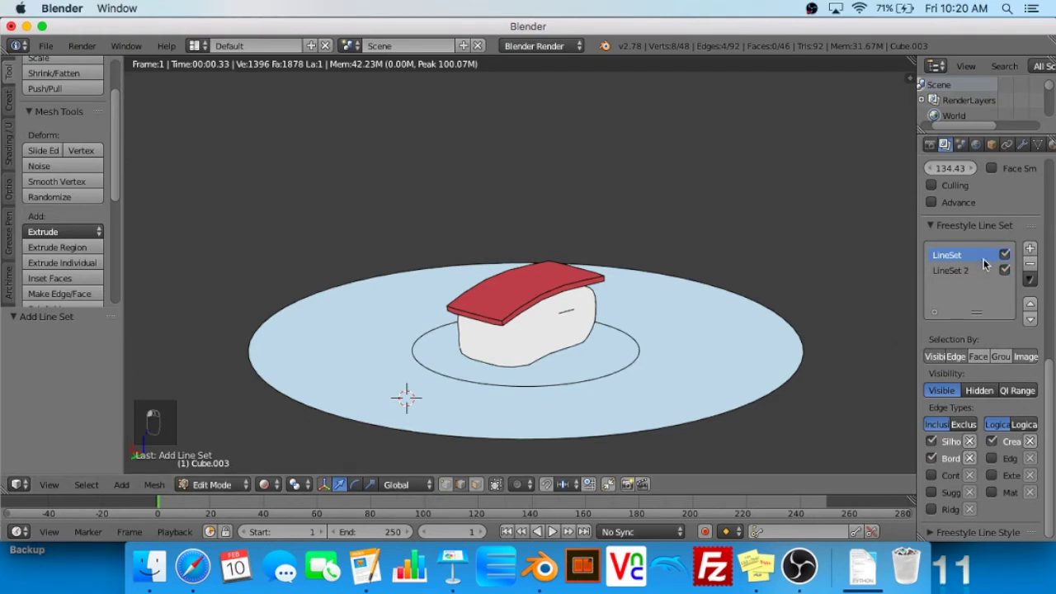
click(968, 272)
click(968, 256)
click(970, 271)
click(971, 257)
click(981, 276)
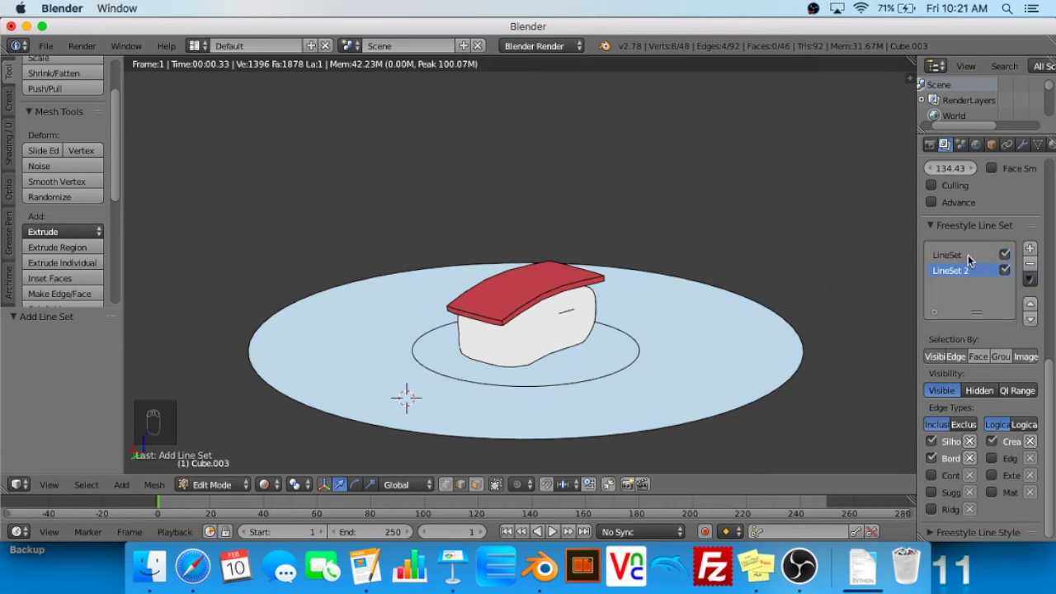
click(971, 257)
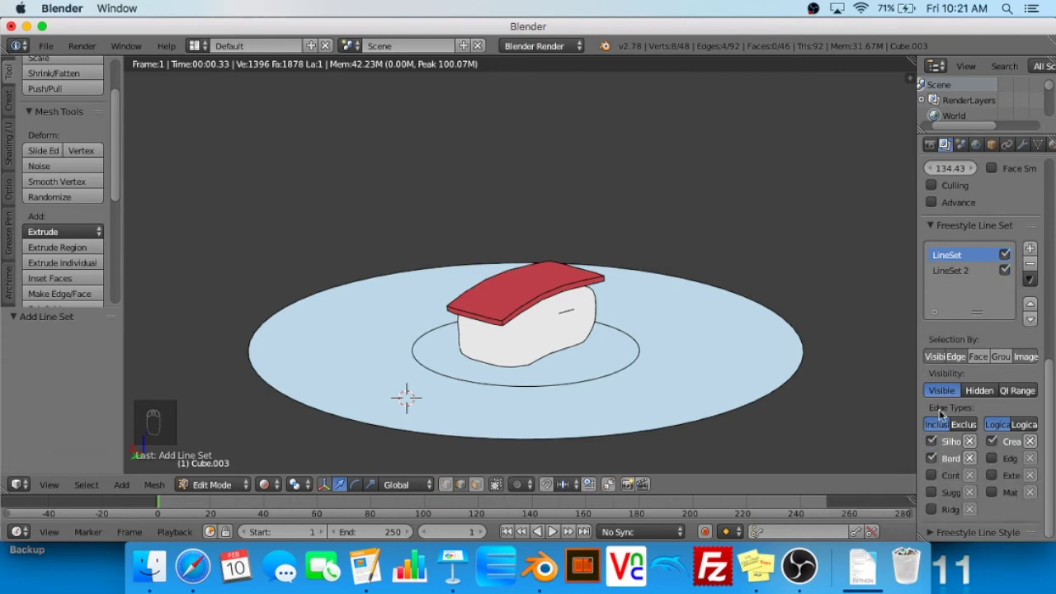
Turn off Silhouette, Border and Crease for LineSet 2 and enable only Edge Mark
click(946, 272)
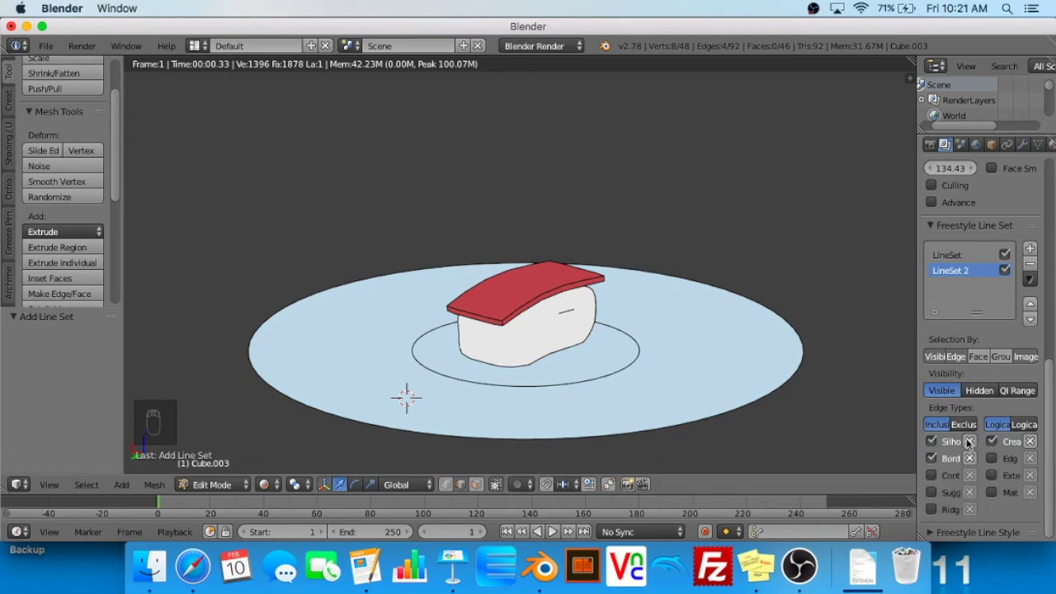
drag(932, 441, 931, 458)
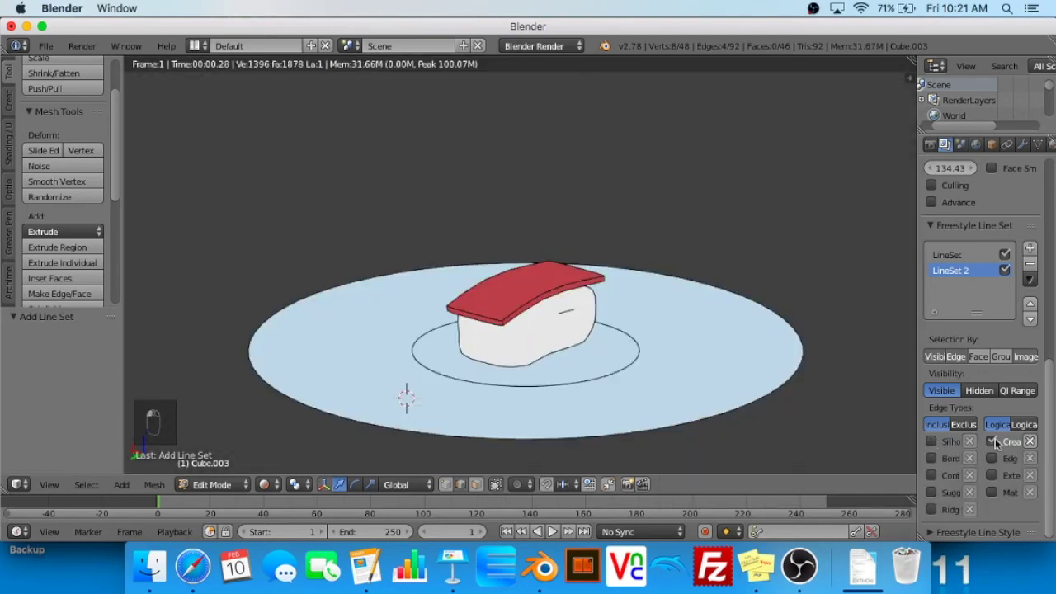
click(993, 442)
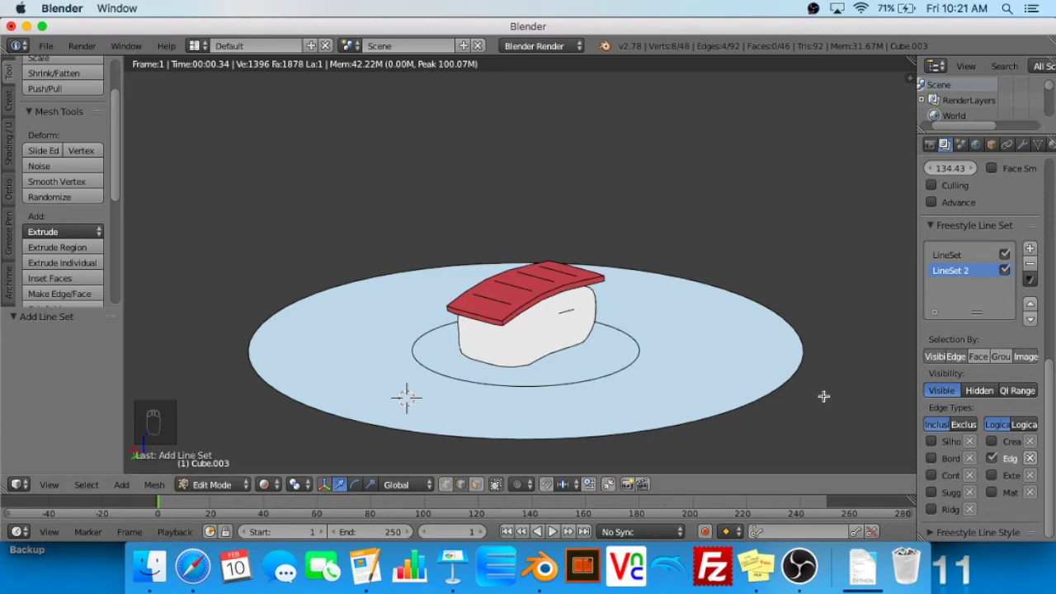
Leave Edit Mode, check the rendered sushi from a lower angle, and set the viewport shading to Solid
key(Tab)
scroll(968, 386, up, 2)
scroll(968, 386, down, 2)
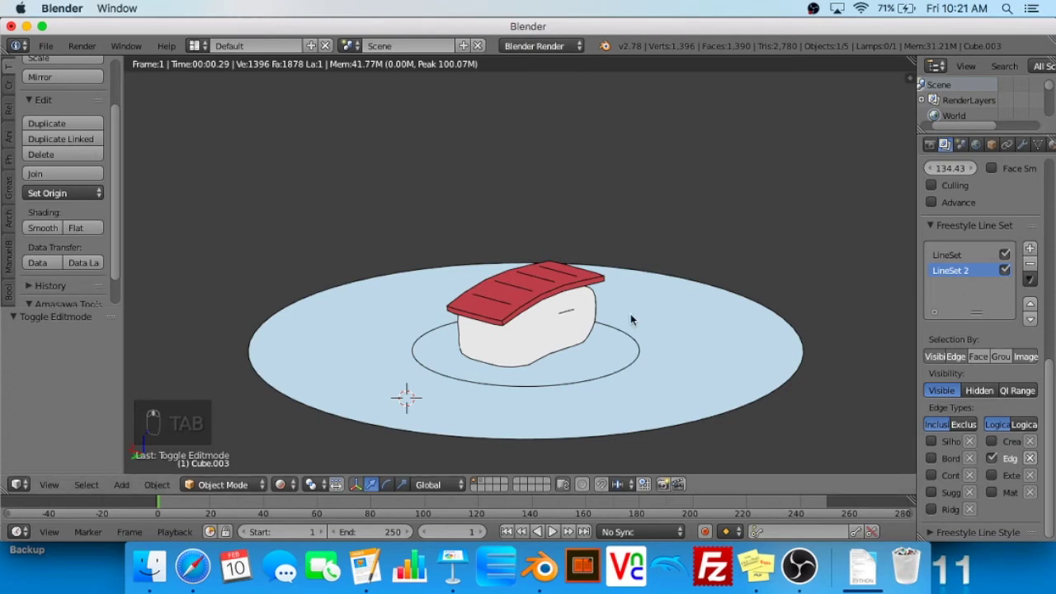
middle_drag(629, 314, 667, 338)
middle_drag(475, 411, 347, 413)
click(282, 485)
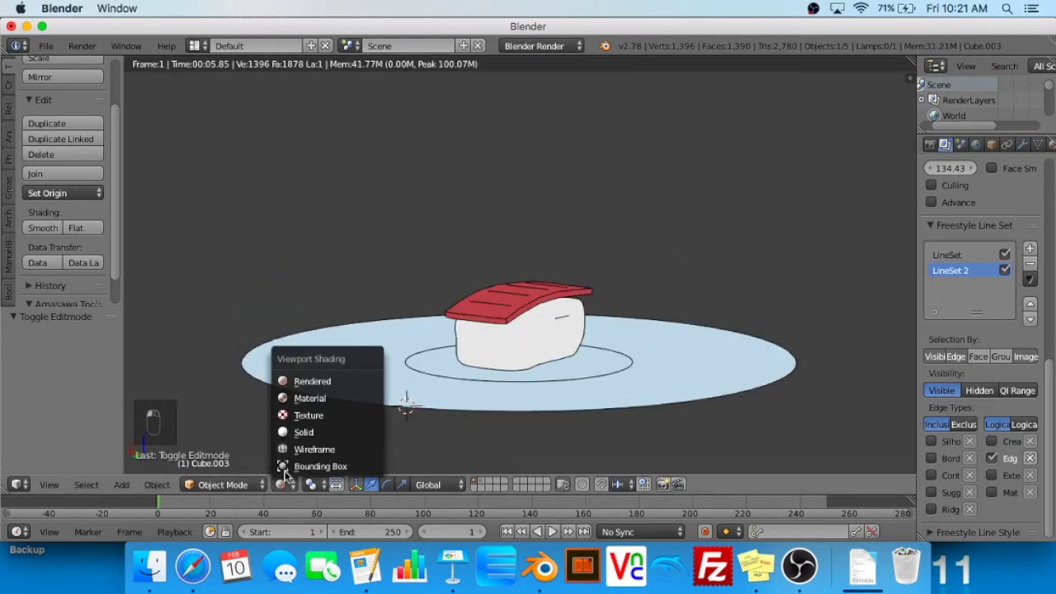
click(308, 430)
Flatten the white rice block slightly along Z in Edit Mode, and scale it by 0.990 along Z in Object Mode
right_click(530, 351)
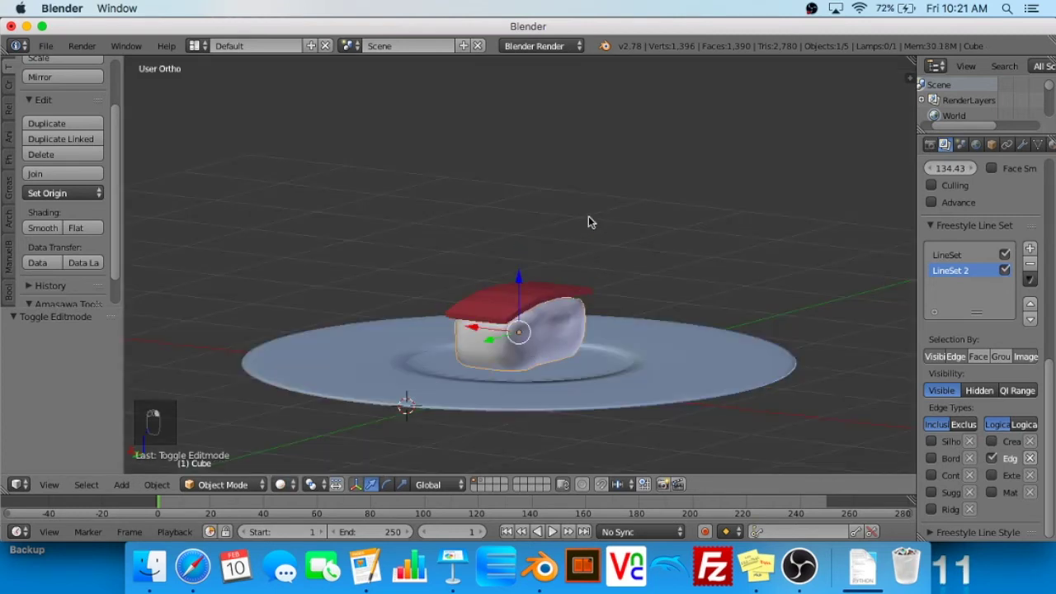
key(Tab)
key(s)
key(z)
click(547, 206)
key(Tab)
key(s)
key(z)
click(560, 226)
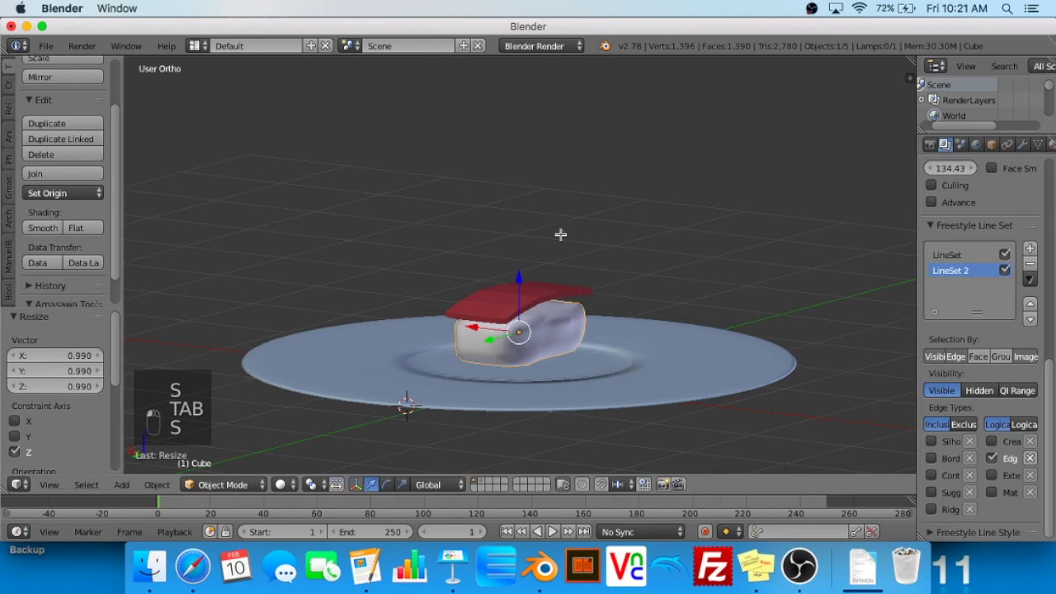
key(Tab)
key(Tab)
Lower the red fish slice about 0.04 along Z onto the rice and check it through the camera
right_click(549, 289)
key(g)
key(z)
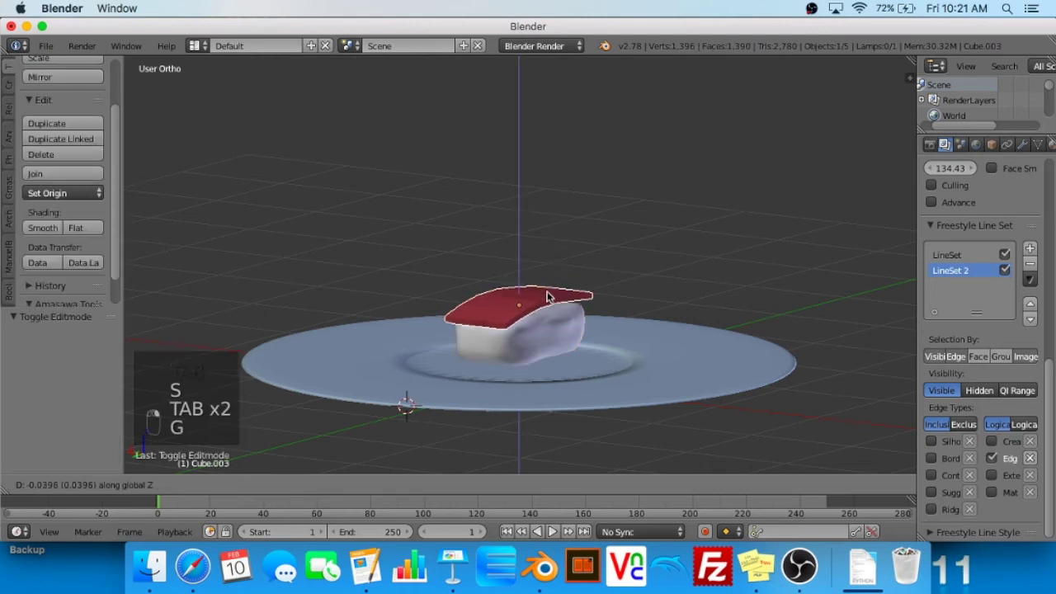
click(548, 297)
key(g)
key(z)
click(548, 297)
click(49, 484)
click(57, 429)
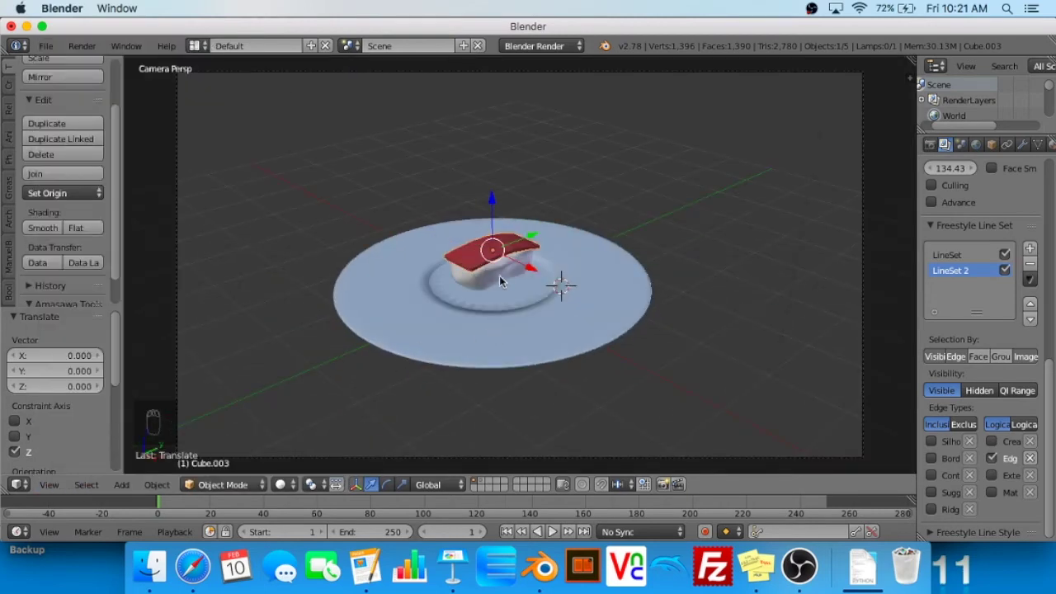
Select the rice block and fish slice together and move them -0.392 along X in the top view
right_click(502, 272)
middle_drag(585, 404, 459, 478)
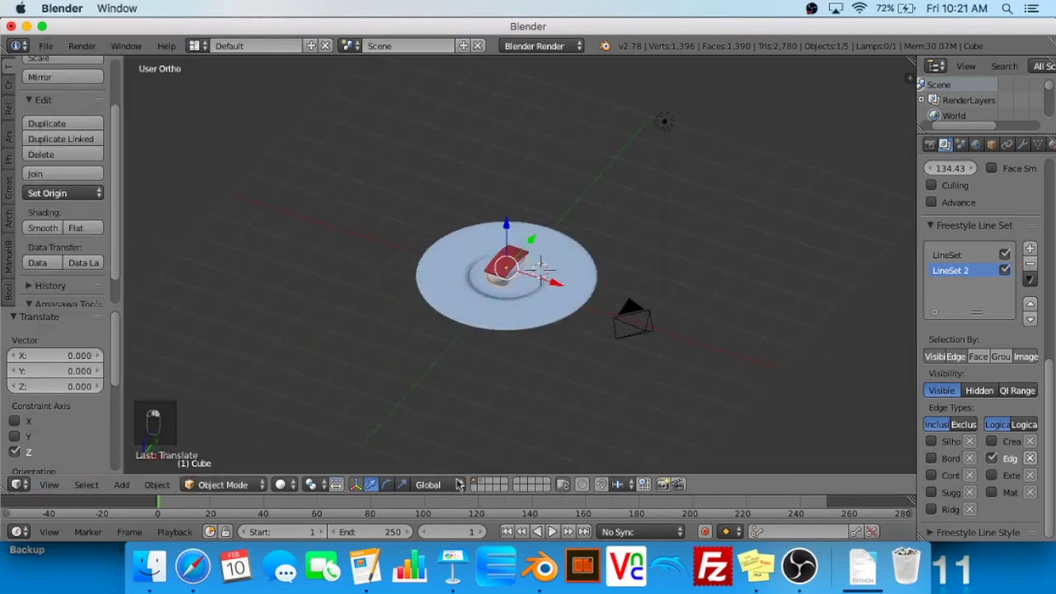
click(49, 484)
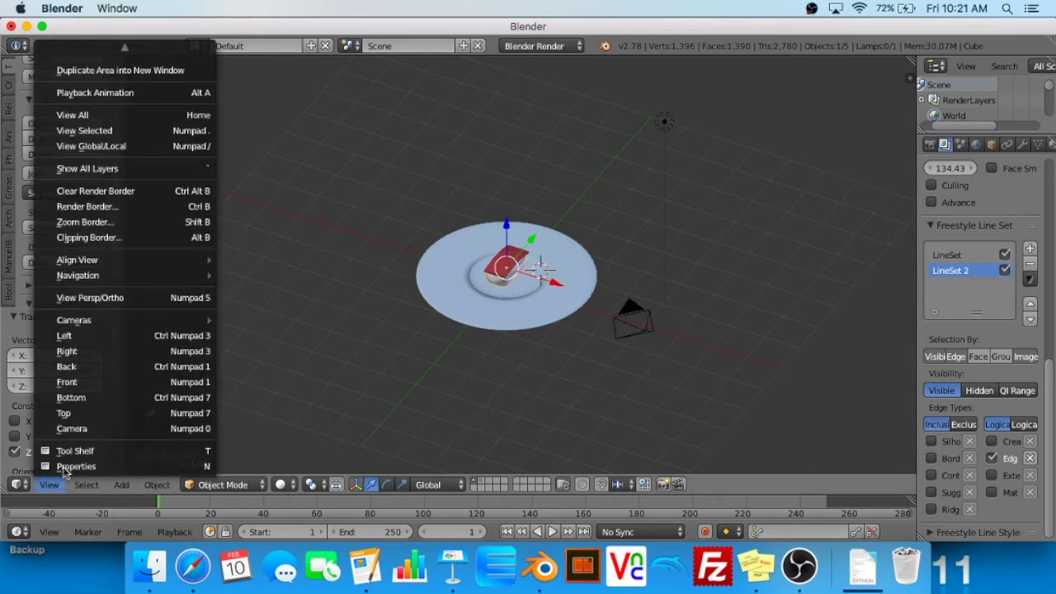
click(77, 417)
shift+right_click(509, 288)
scroll(514, 290, down, 1)
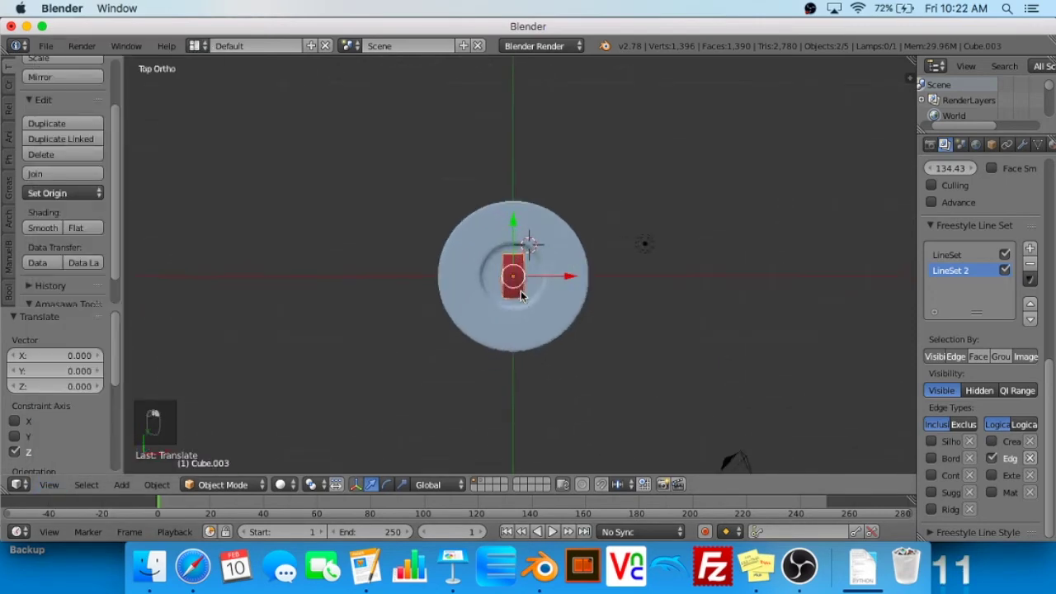
scroll(528, 293, up, 4)
scroll(531, 296, up, 2)
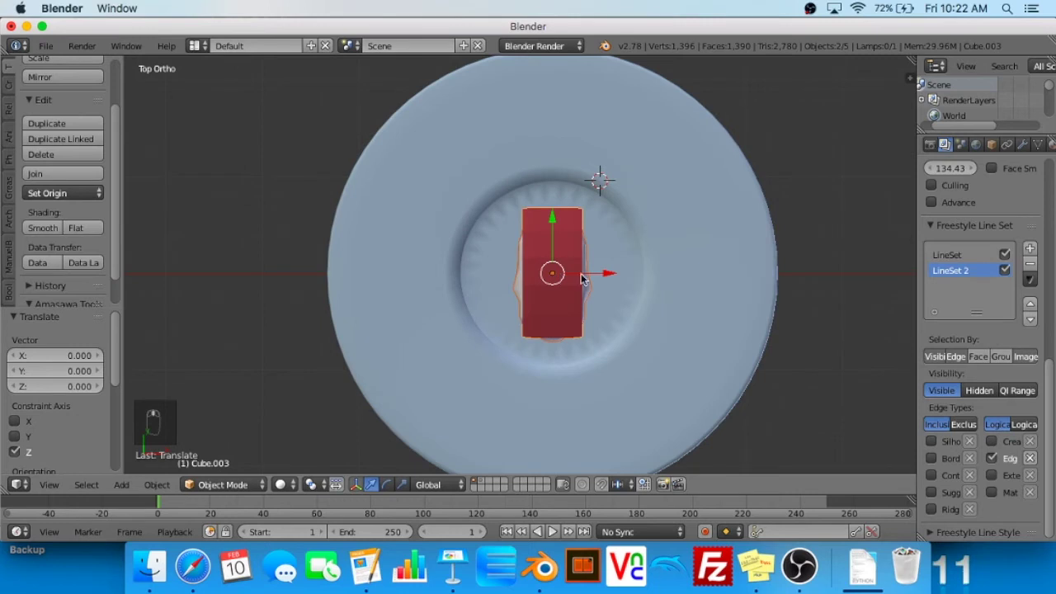
key(g)
key(x)
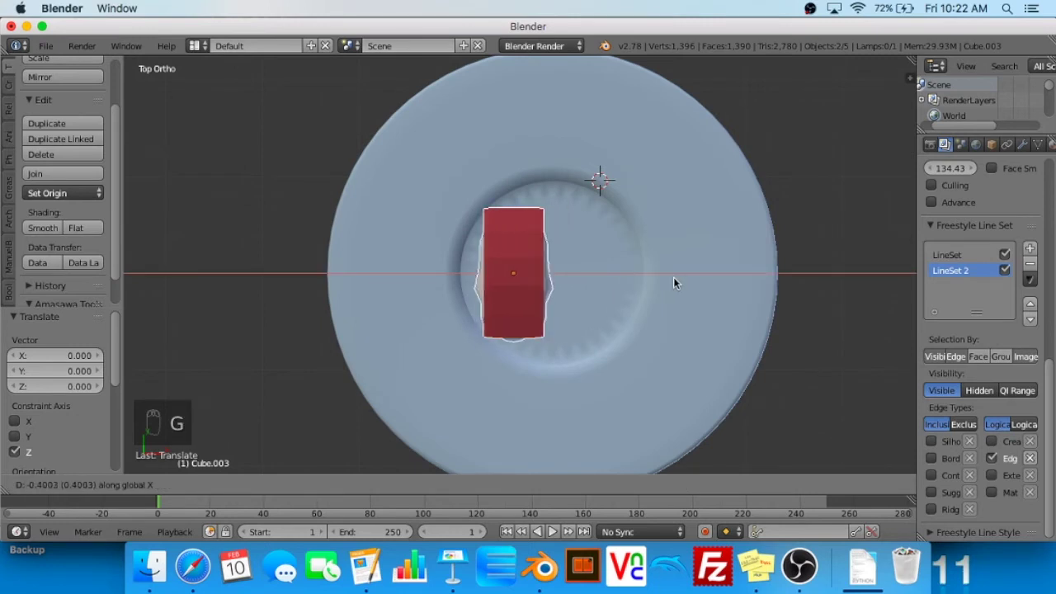
click(674, 277)
Duplicate the rice and fish slice and place the copy 0.801 along X beside the original
key(shift+d)
key(x)
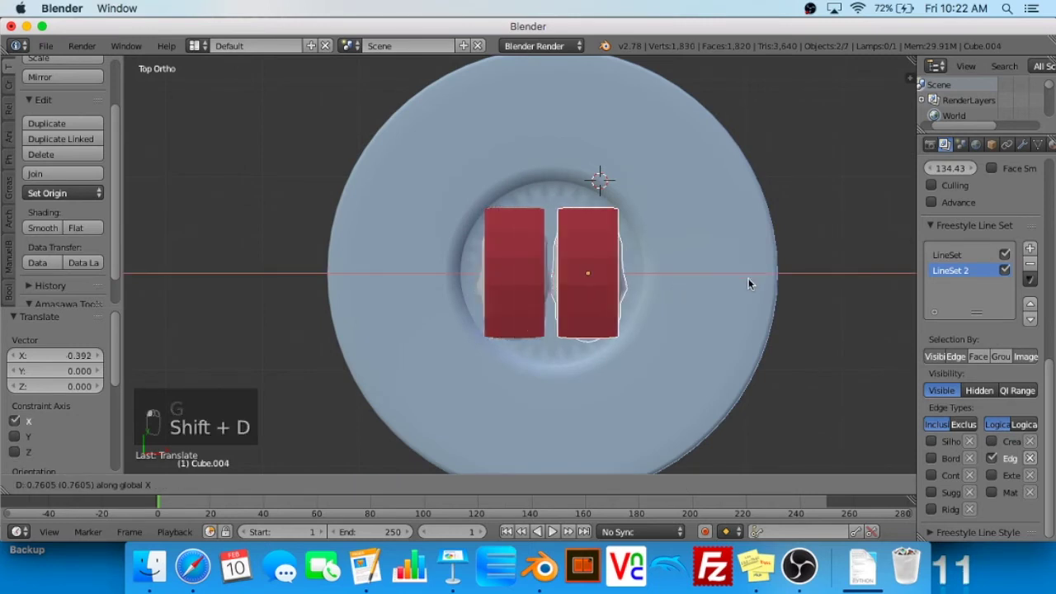
click(752, 283)
Preview both sushi pieces through the camera in Rendered shading and return to Solid shading
middle_drag(752, 284, 445, 264)
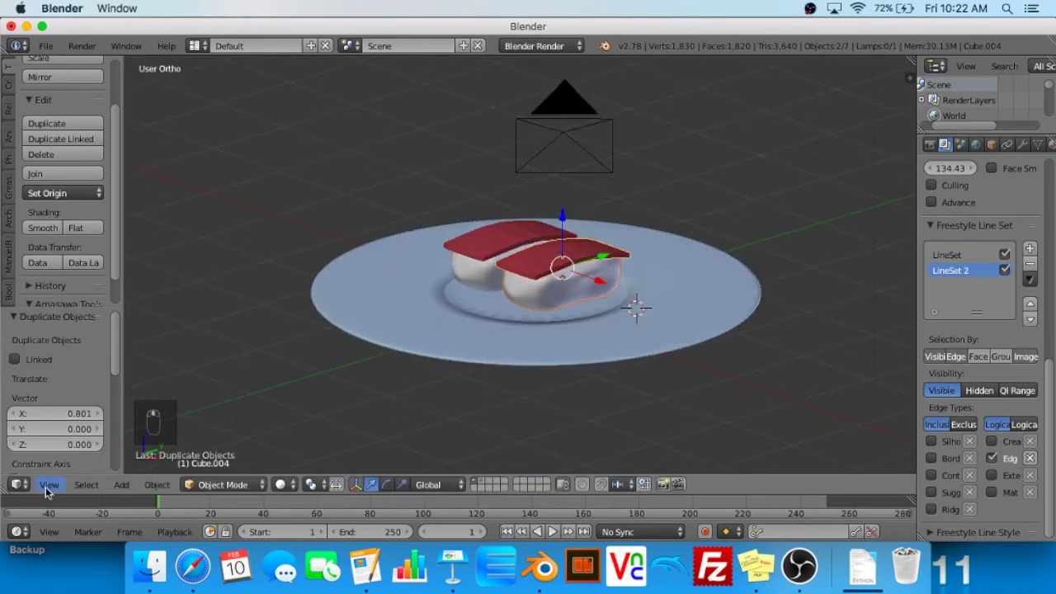
click(50, 485)
click(73, 429)
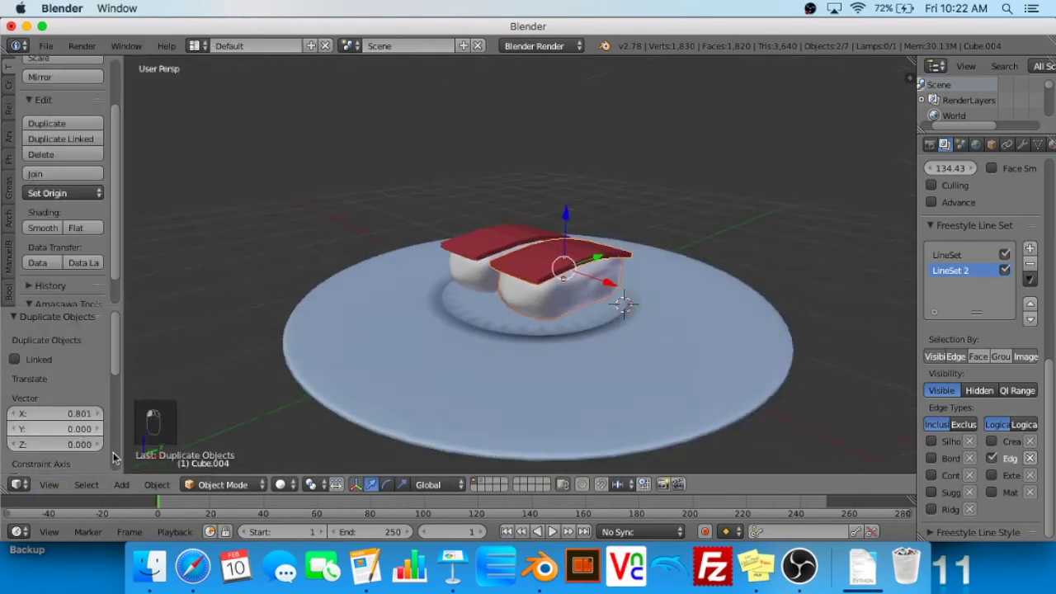
click(280, 485)
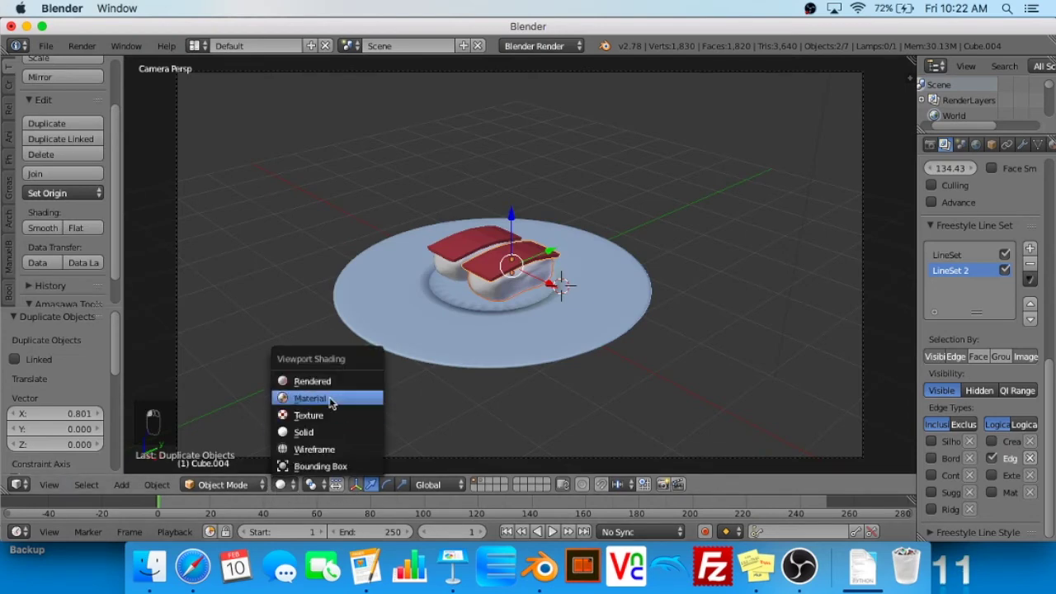
click(332, 384)
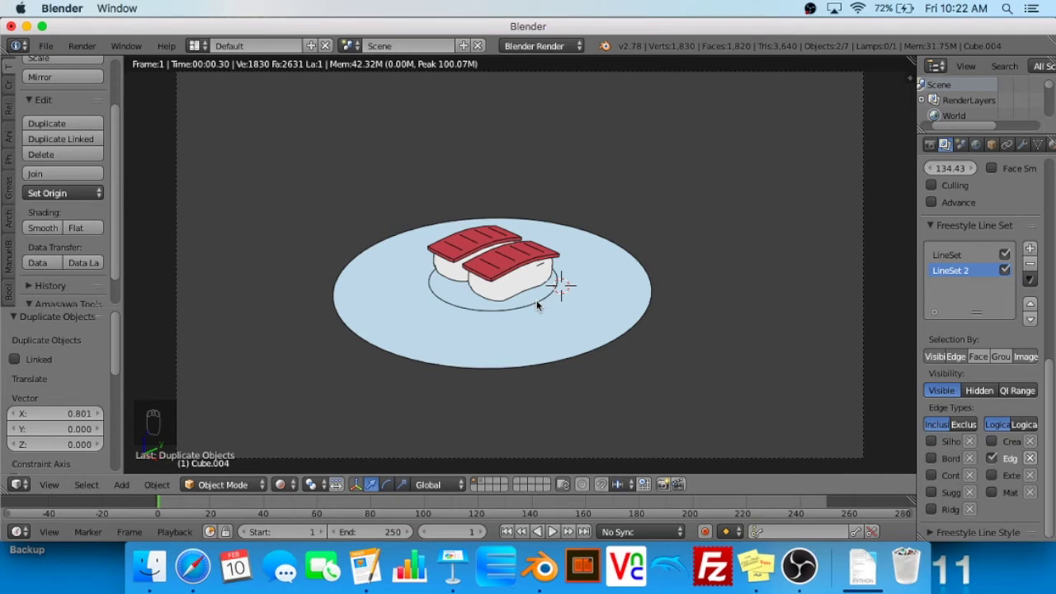
click(282, 485)
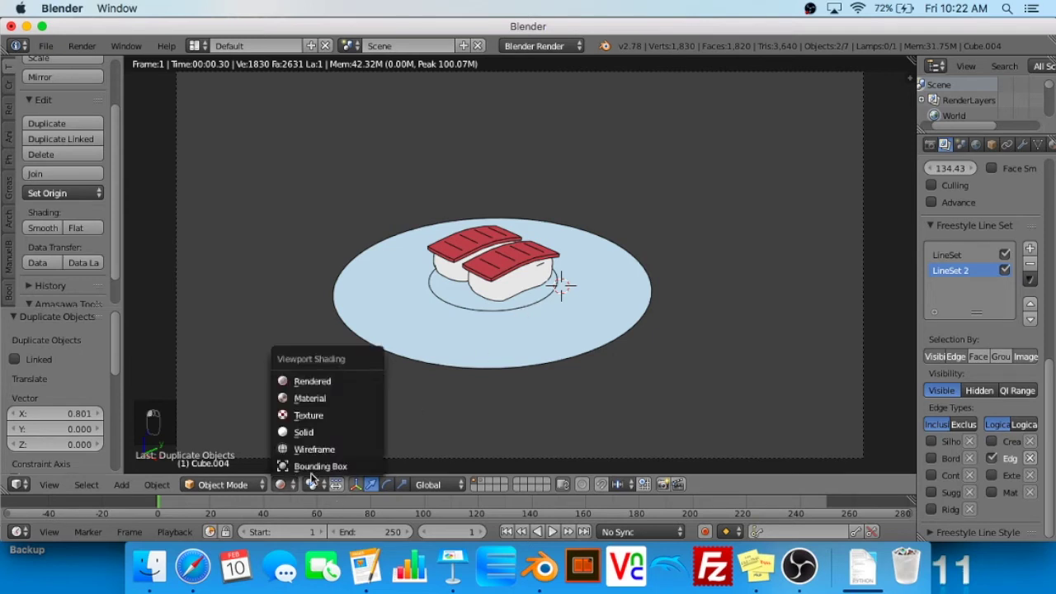
click(311, 432)
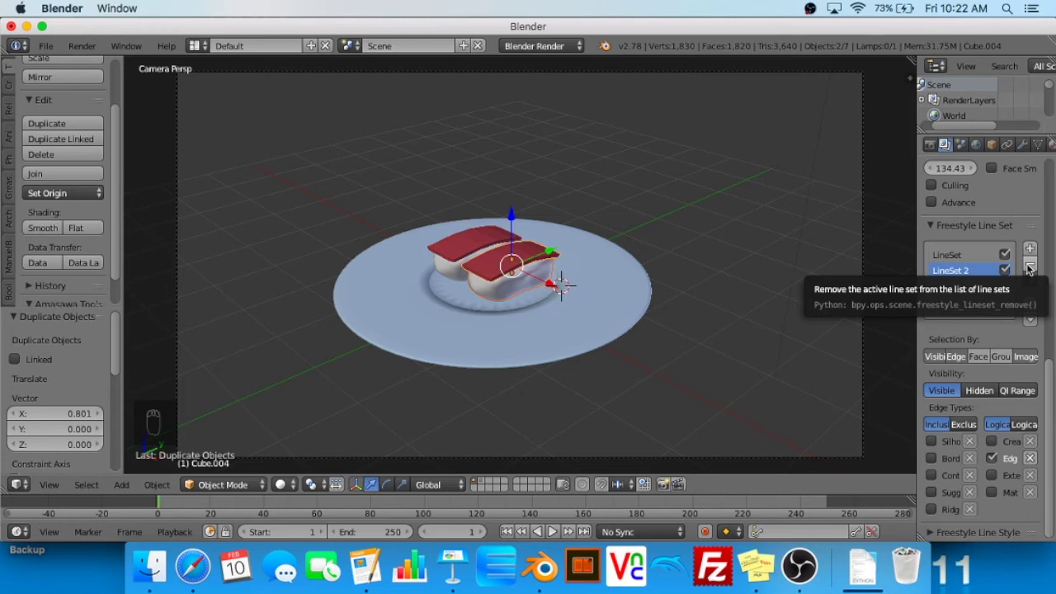
Switch the camera view back to Rendered shading
scroll(974, 99, down, 1)
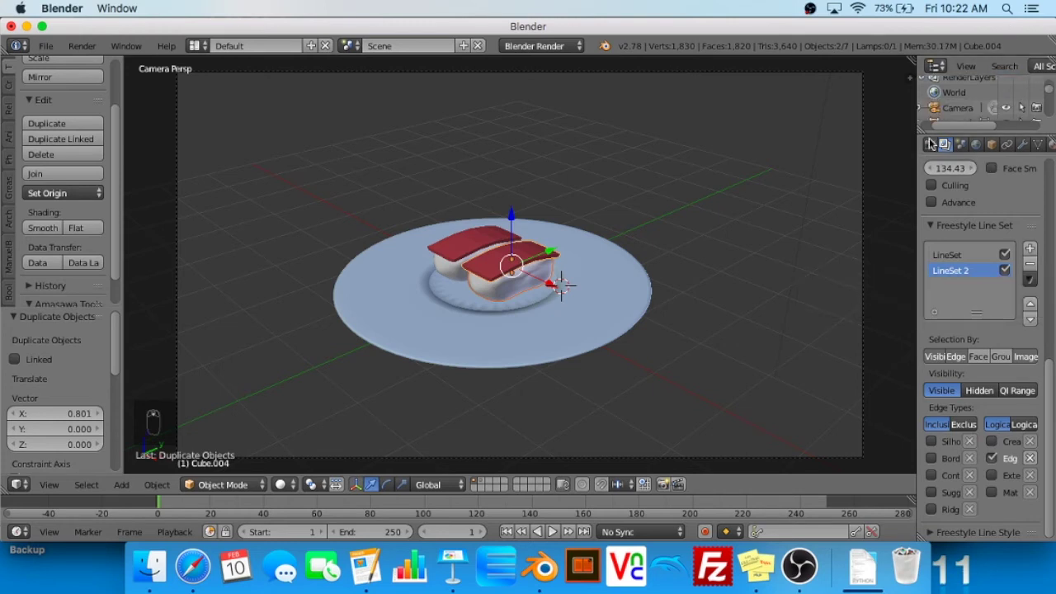
click(930, 144)
click(945, 145)
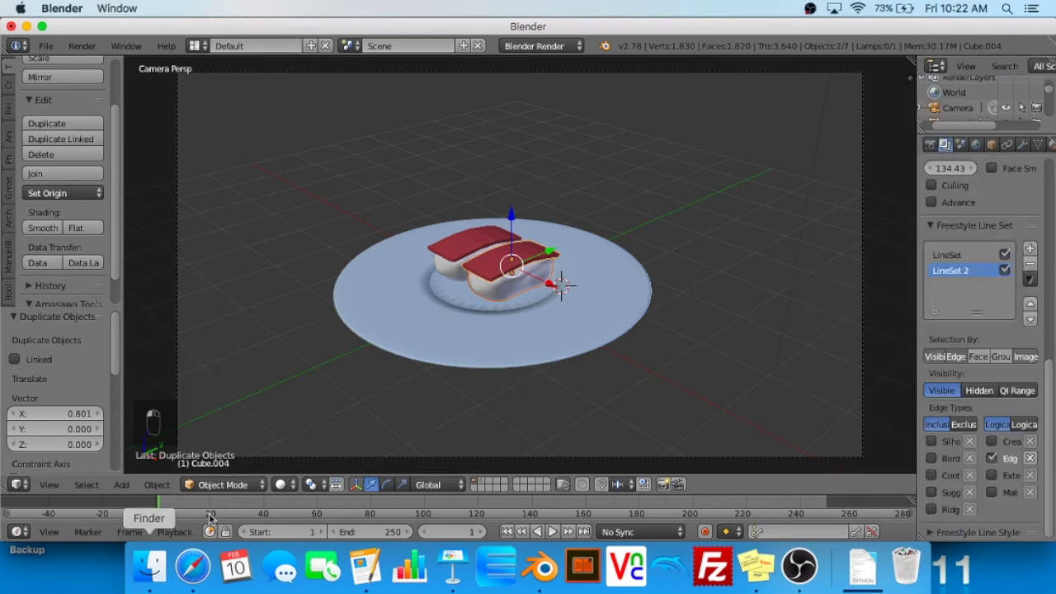
click(289, 485)
click(334, 382)
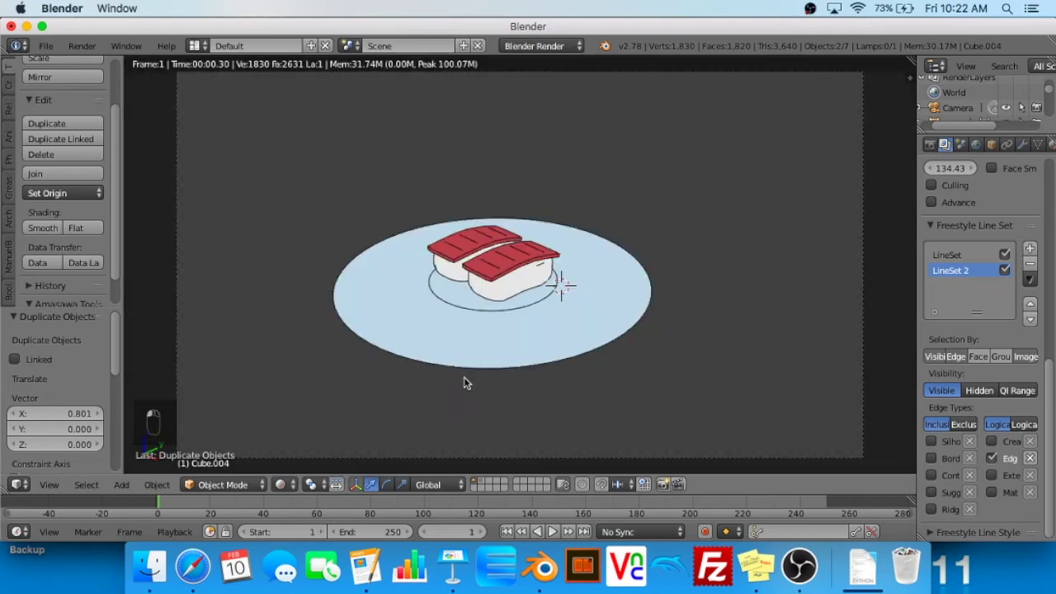
Compare the rendered sushi with the finished sushi image on the Blender Mentor page in Safari, and return to Blender
click(196, 577)
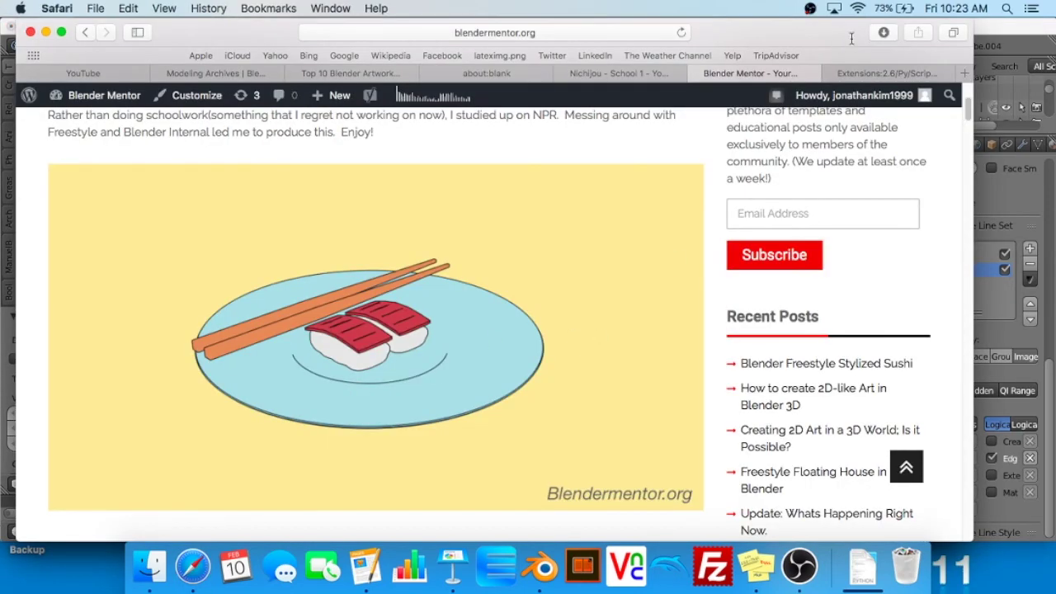
click(1003, 25)
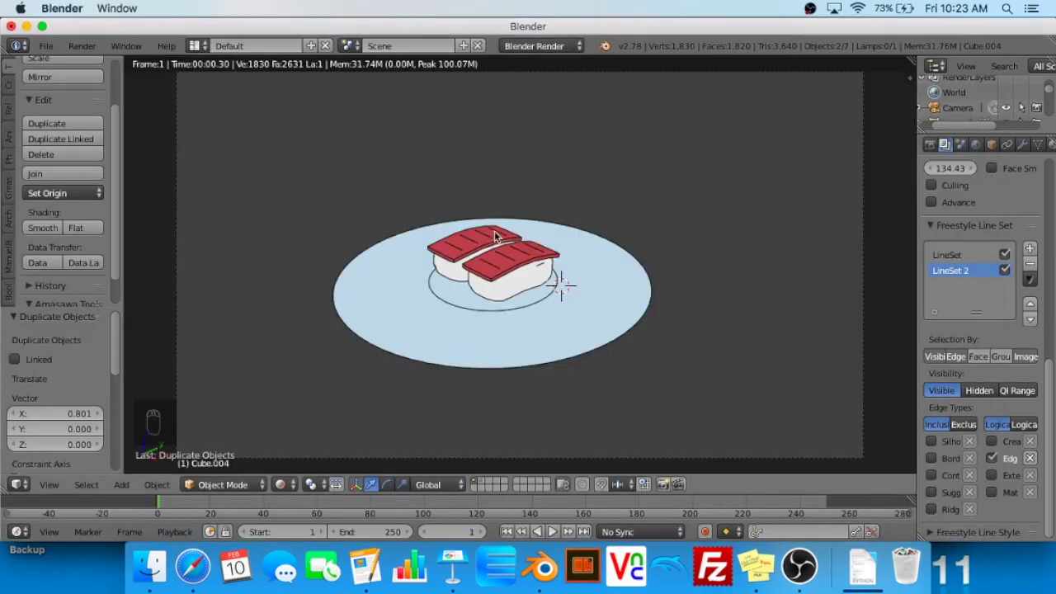
scroll(457, 282, up, 6)
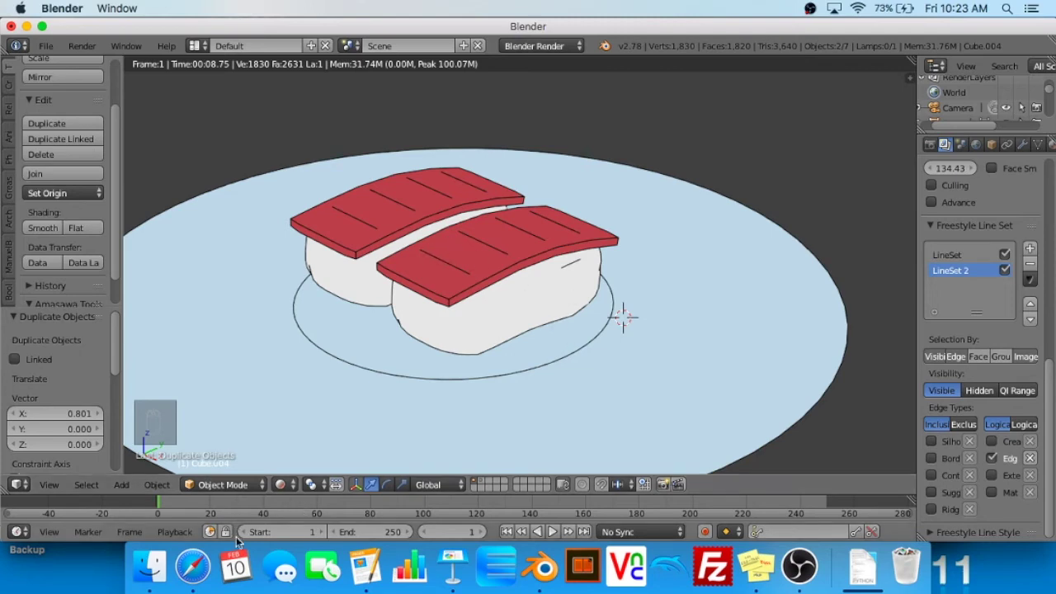
click(194, 563)
scroll(318, 378, up, 5)
scroll(319, 373, down, 3)
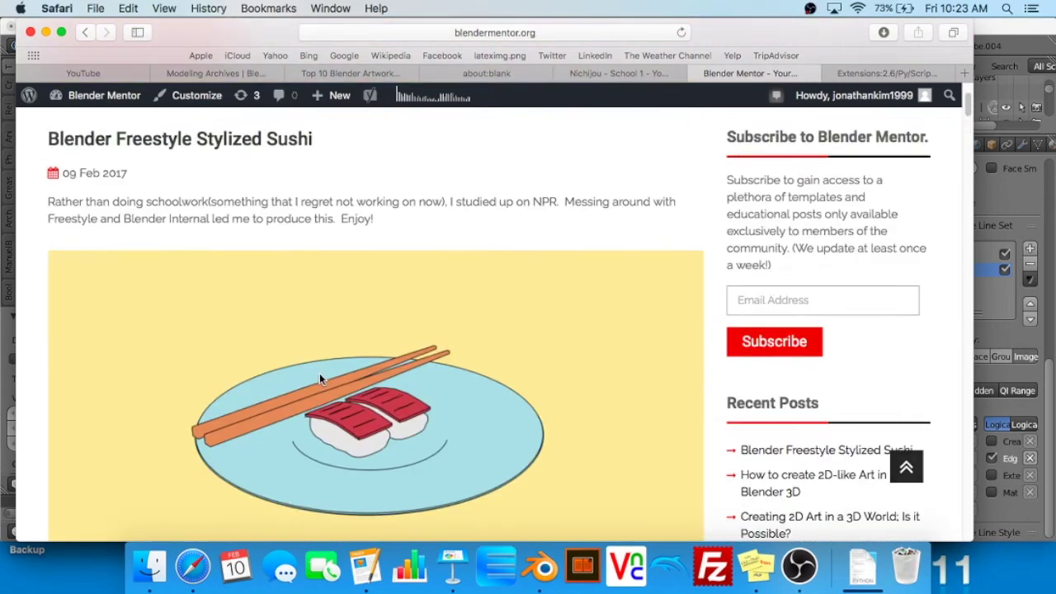
scroll(320, 373, down, 2)
scroll(359, 396, down, 1)
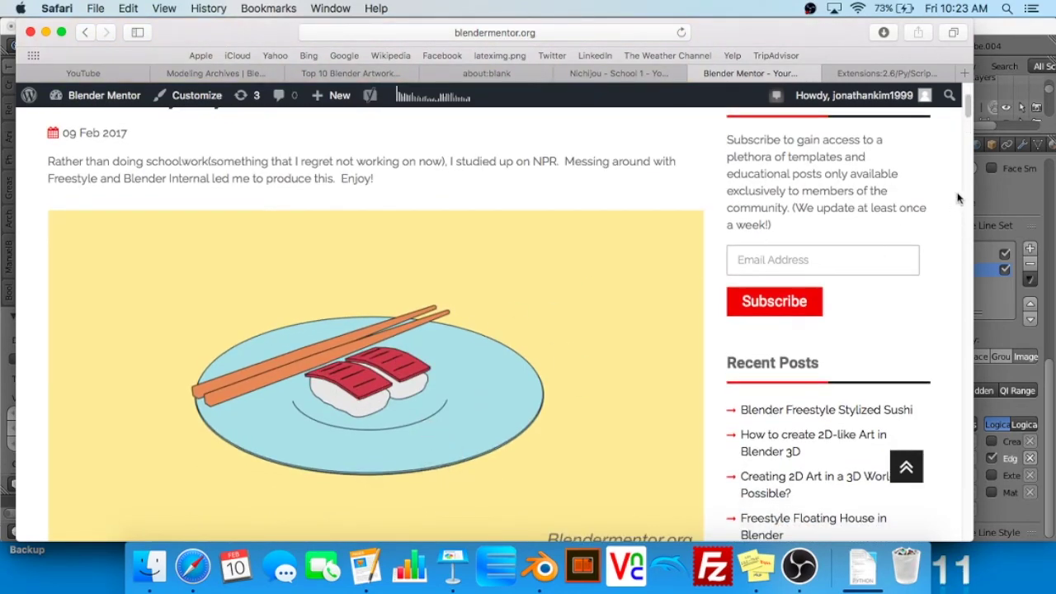
click(998, 190)
scroll(669, 288, up, 3)
scroll(669, 287, down, 4)
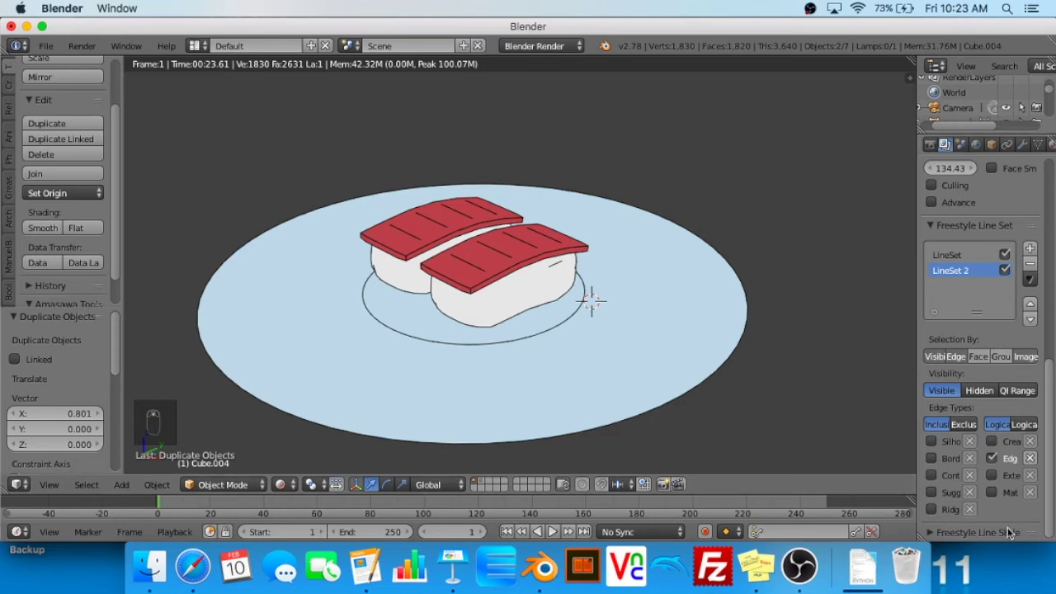
Open the Geometry settings of LineSet 2's Freestyle line style and widen the properties area to make its labels readable
scroll(1010, 343, down, 8)
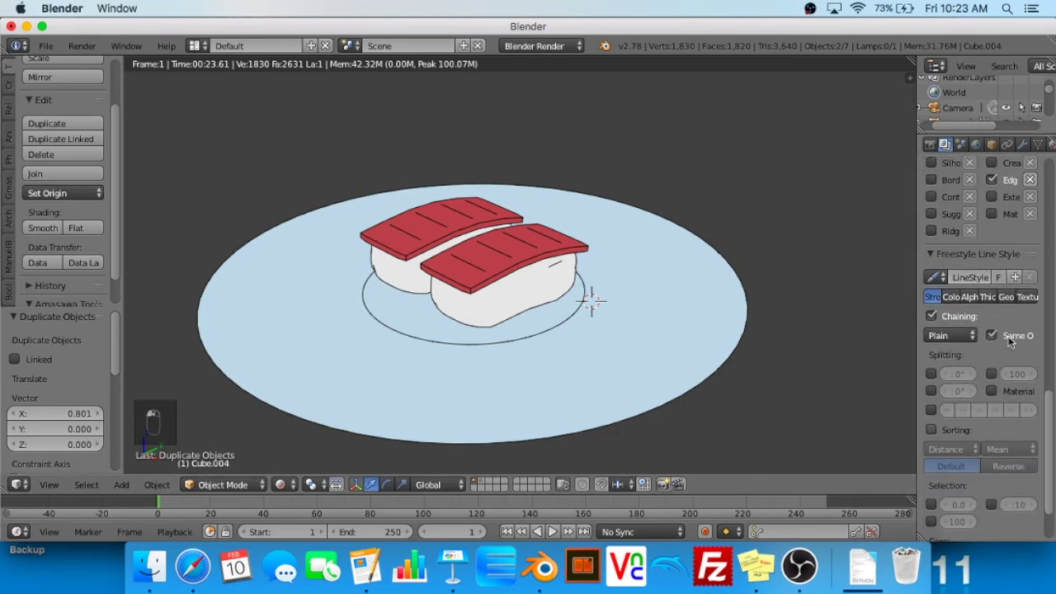
click(1005, 297)
click(990, 297)
click(1005, 298)
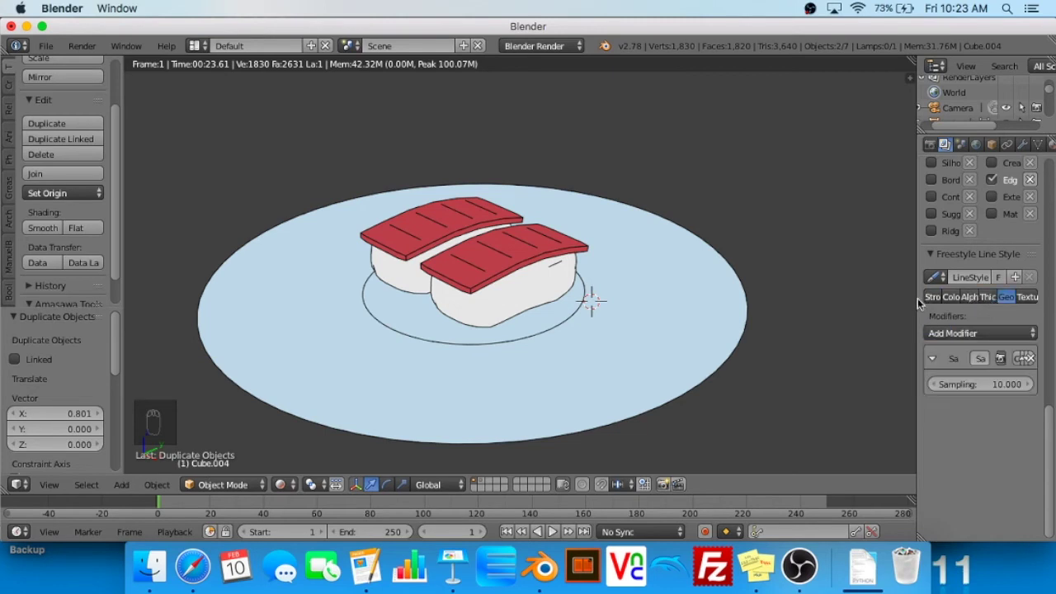
drag(916, 299, 797, 298)
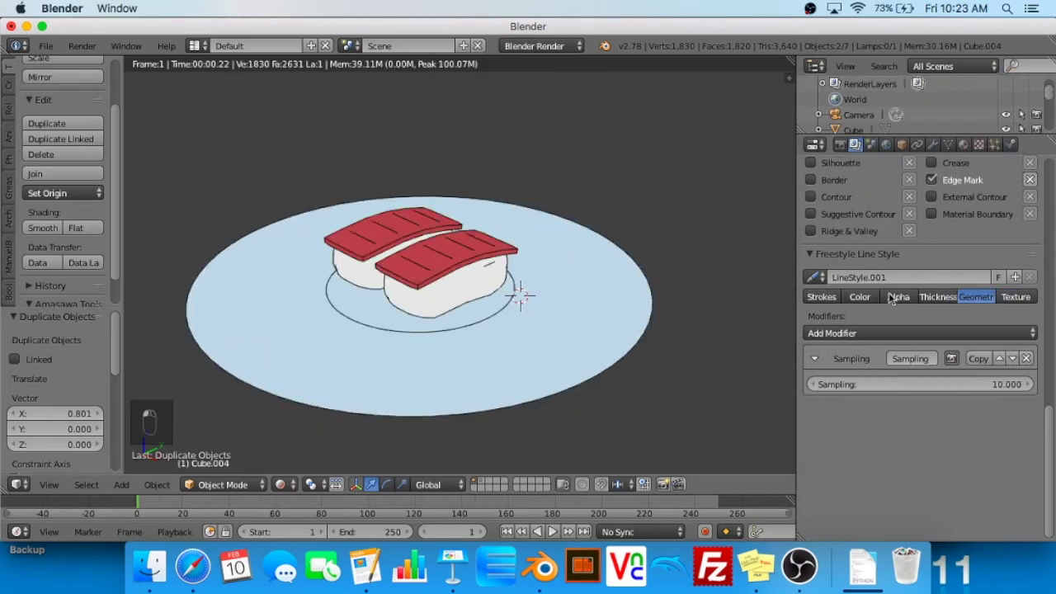
Add a Noise modifier to the thickness of LineStyle.001
click(947, 299)
click(974, 299)
click(941, 299)
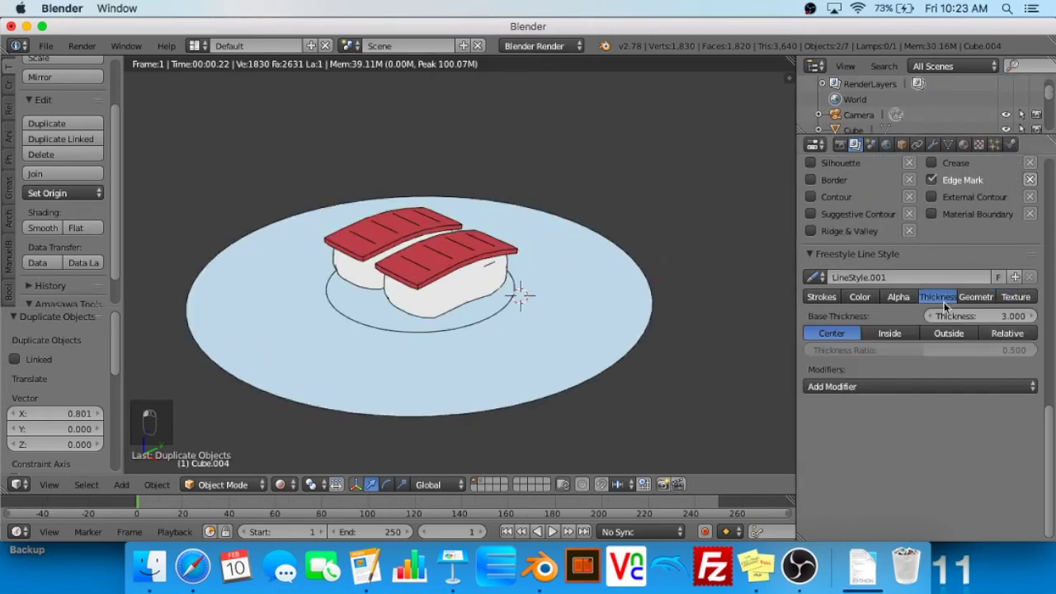
click(899, 387)
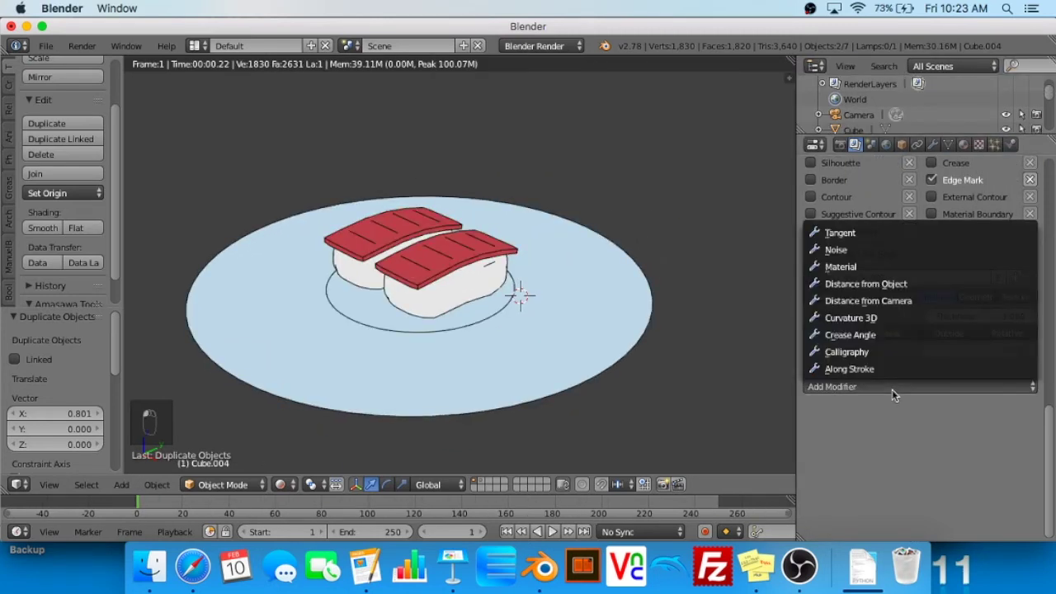
click(898, 250)
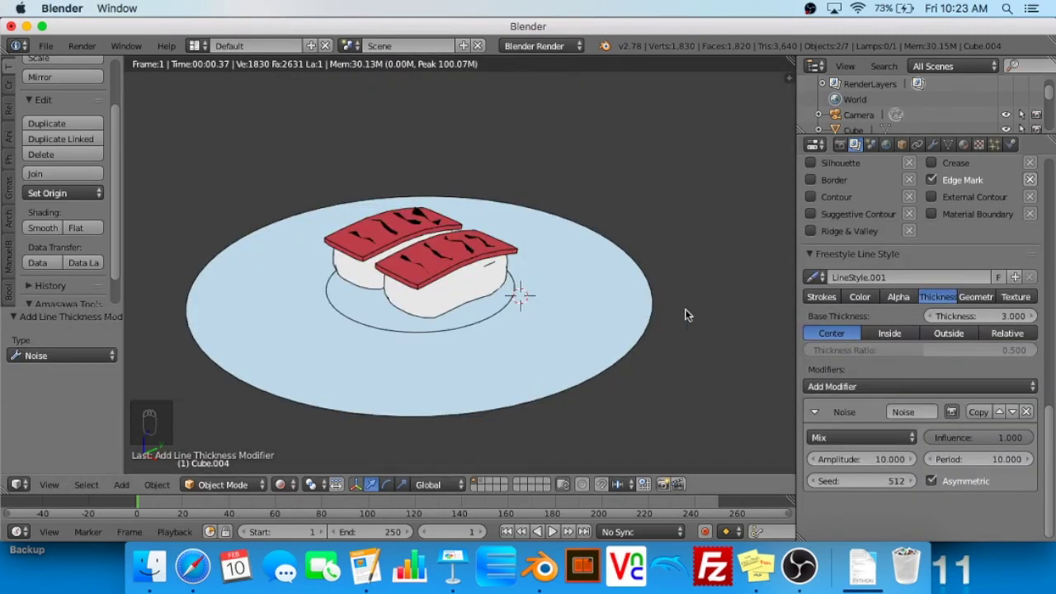
Reduce the Noise modifier's amplitude to 1.700 and slightly lower, and open the line style's Geometry settings
drag(858, 465, 833, 464)
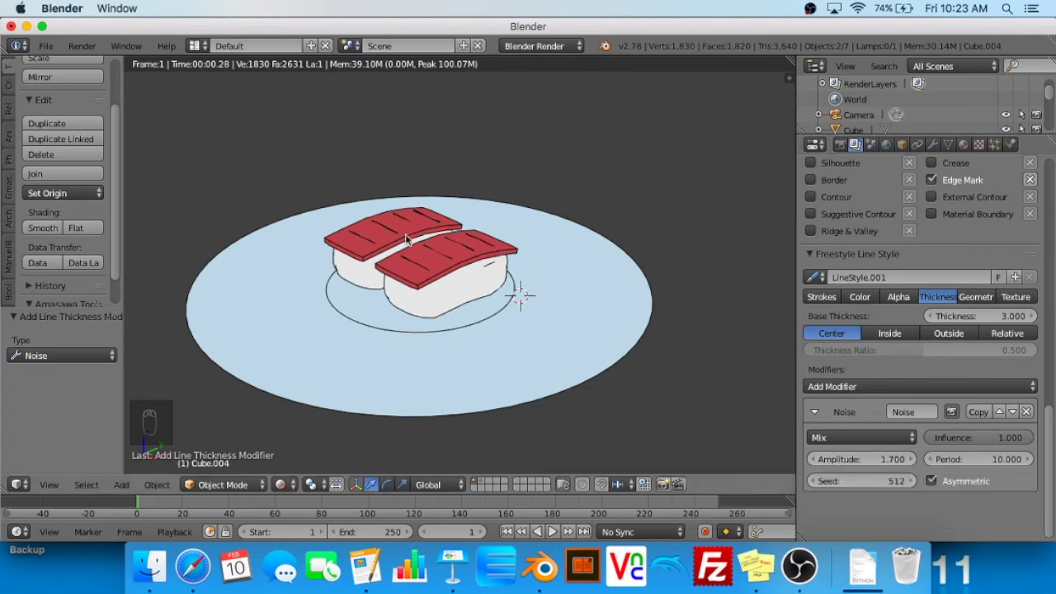
drag(862, 459, 857, 459)
click(982, 302)
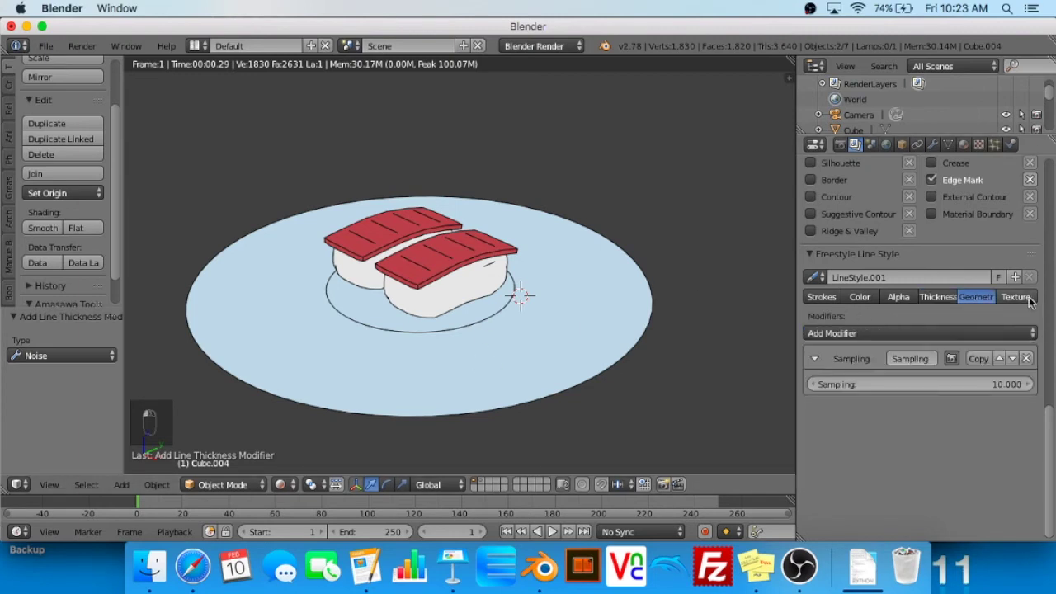
Add a Perlin Noise 1D modifier to the stroke geometry of LineStyle.001
click(1023, 302)
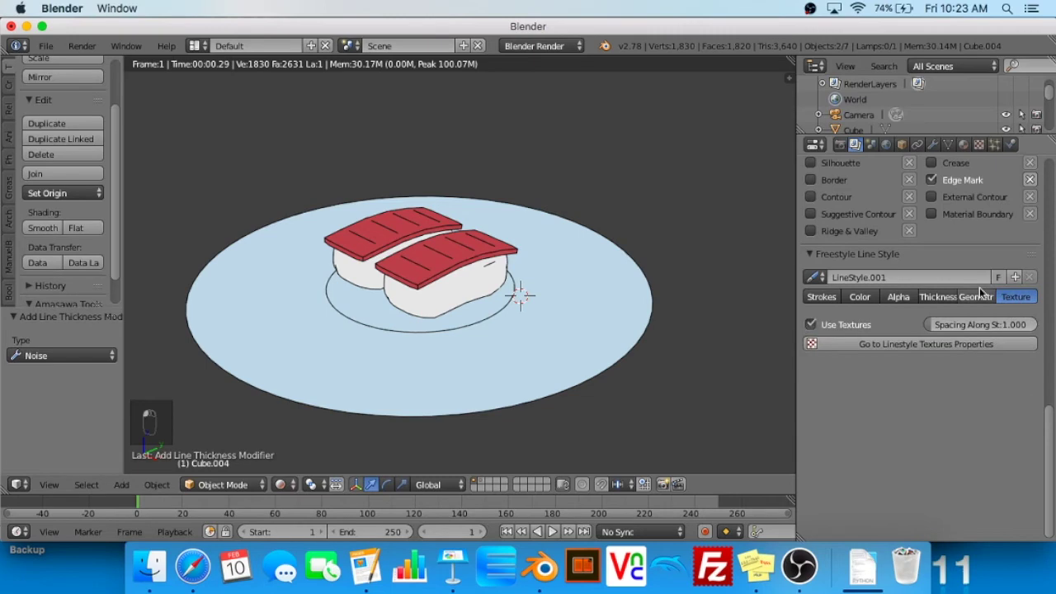
click(983, 298)
click(991, 330)
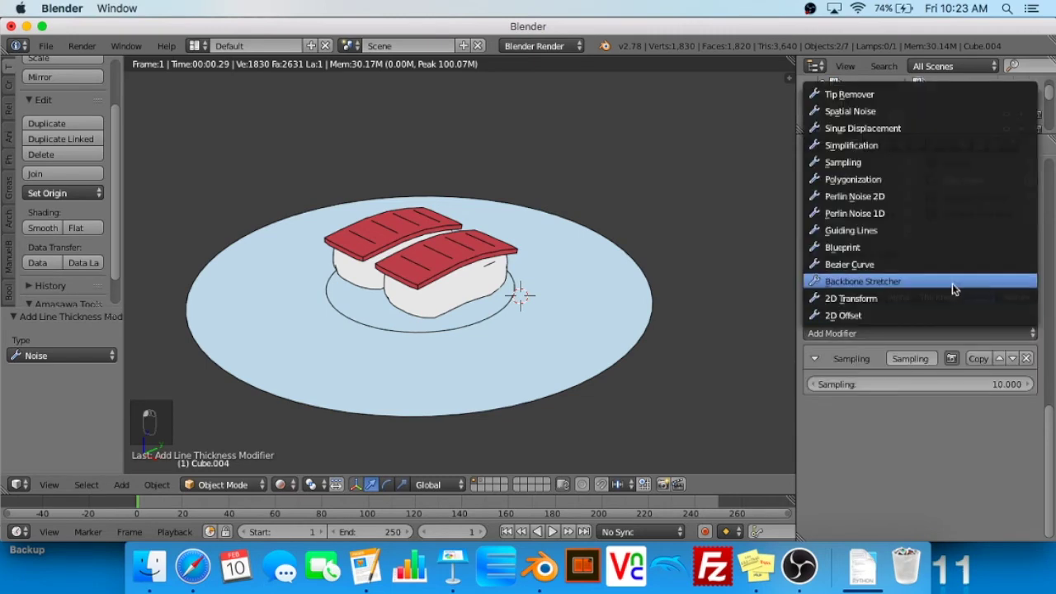
click(911, 213)
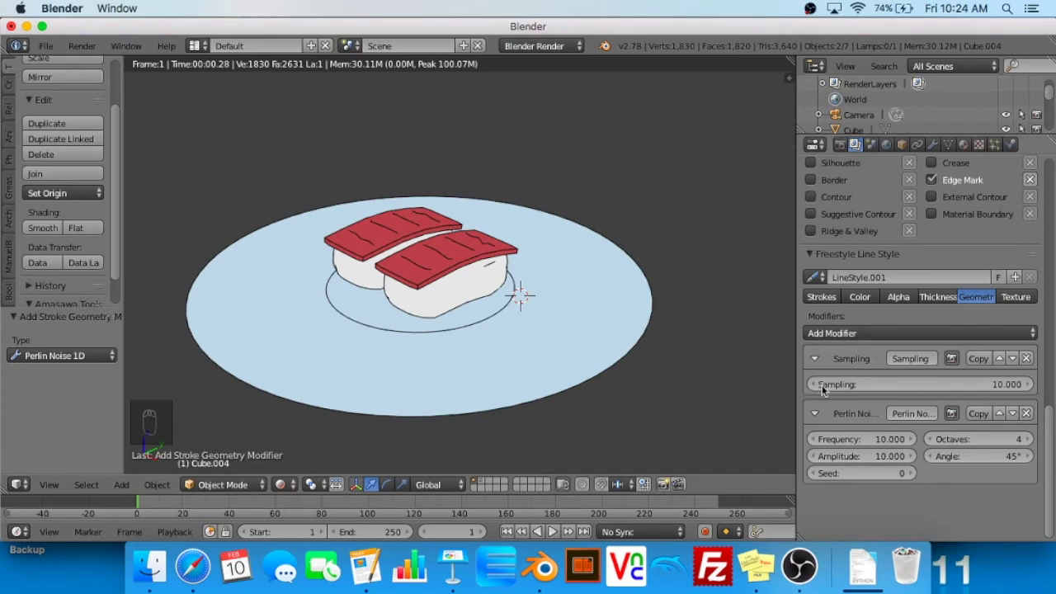
Lower the Perlin Noise 1D modifier's frequency to 9.000 and its amplitude to 3.500
click(821, 444)
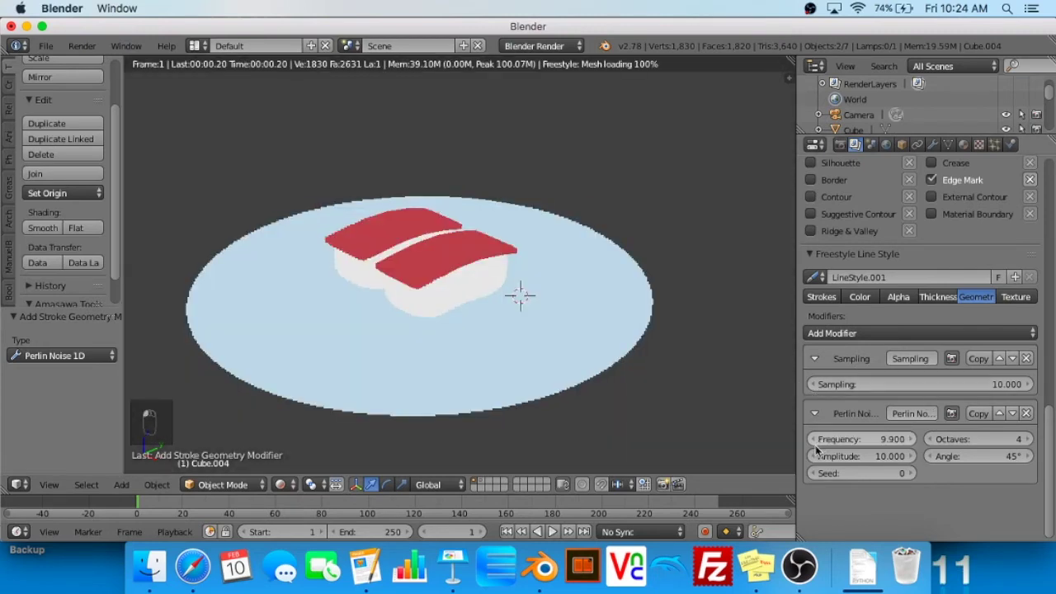
drag(822, 457, 808, 439)
double_click(813, 439)
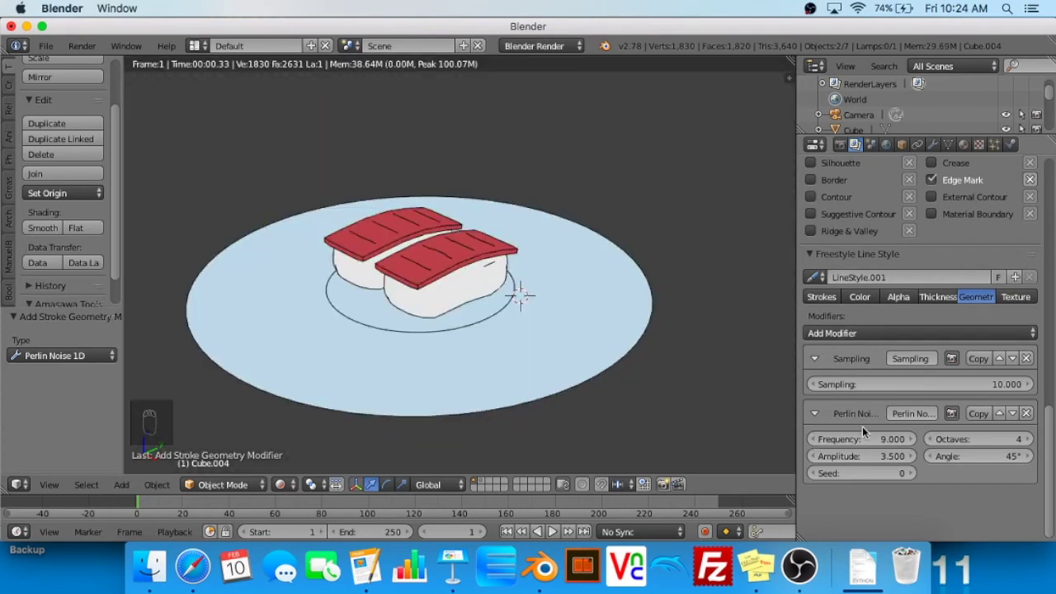
Review the other line style settings and change the stroke chaining of LineStyle.001 to Sketchy
click(839, 298)
click(986, 297)
click(951, 298)
click(889, 299)
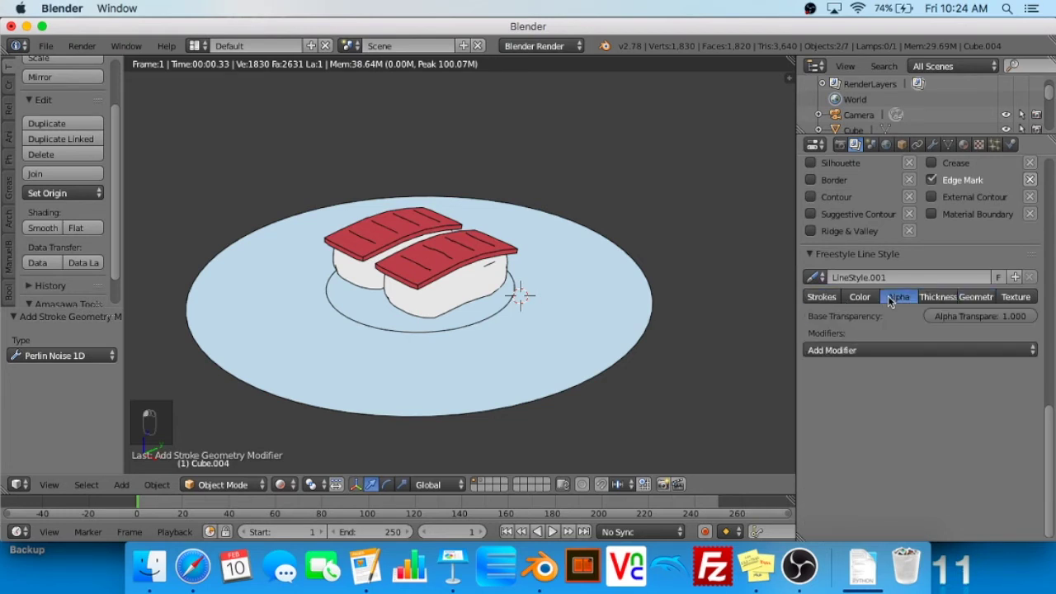
click(859, 299)
click(941, 297)
click(822, 297)
scroll(1036, 358, down, 1)
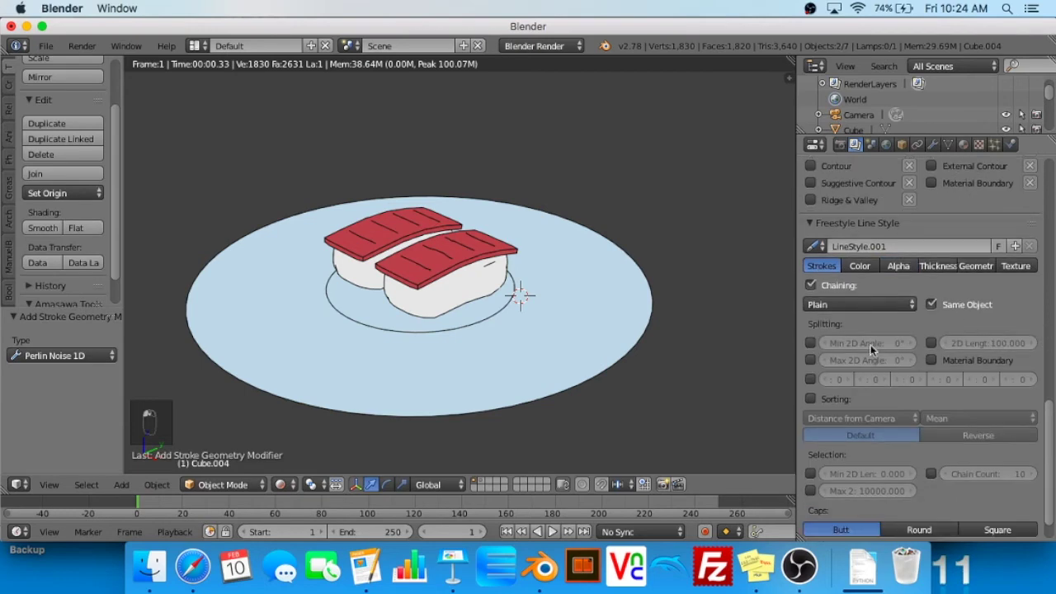
click(881, 305)
click(852, 271)
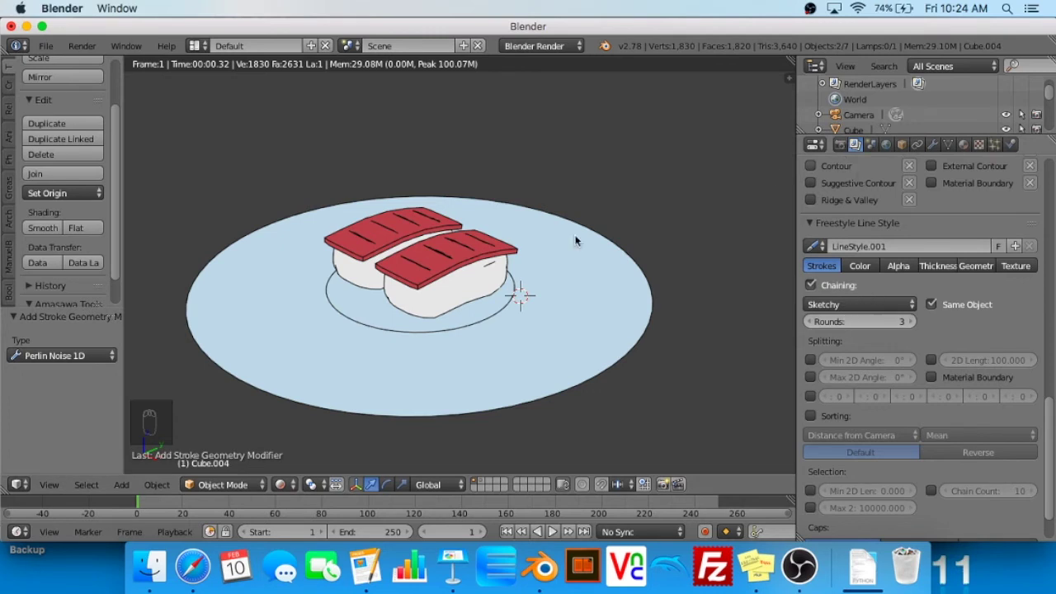
Try a thinner Freestyle line thickness in the render settings and return it to 1.000 px
click(842, 145)
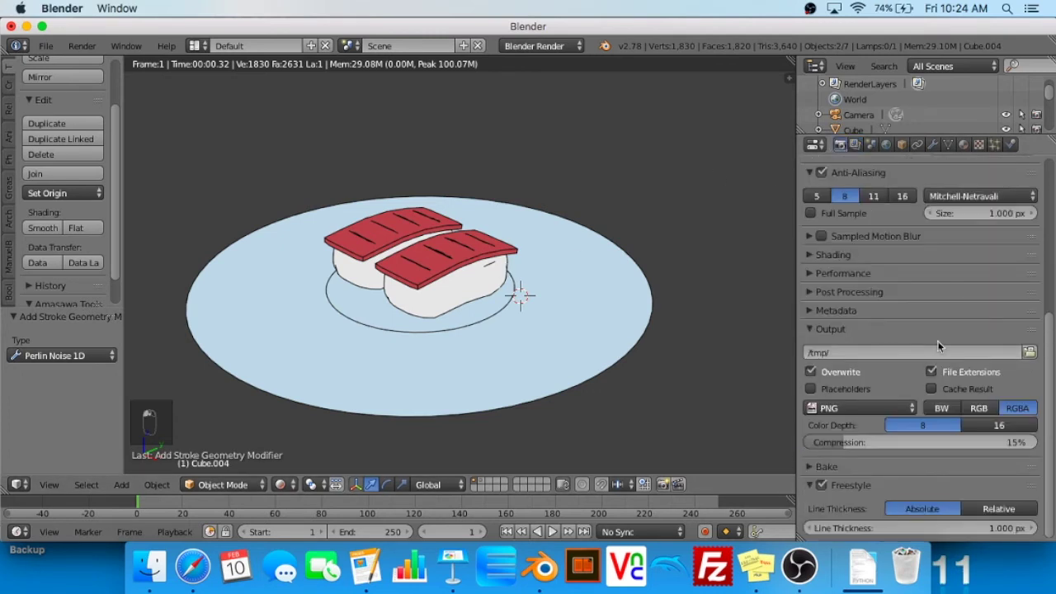
click(810, 528)
click(810, 532)
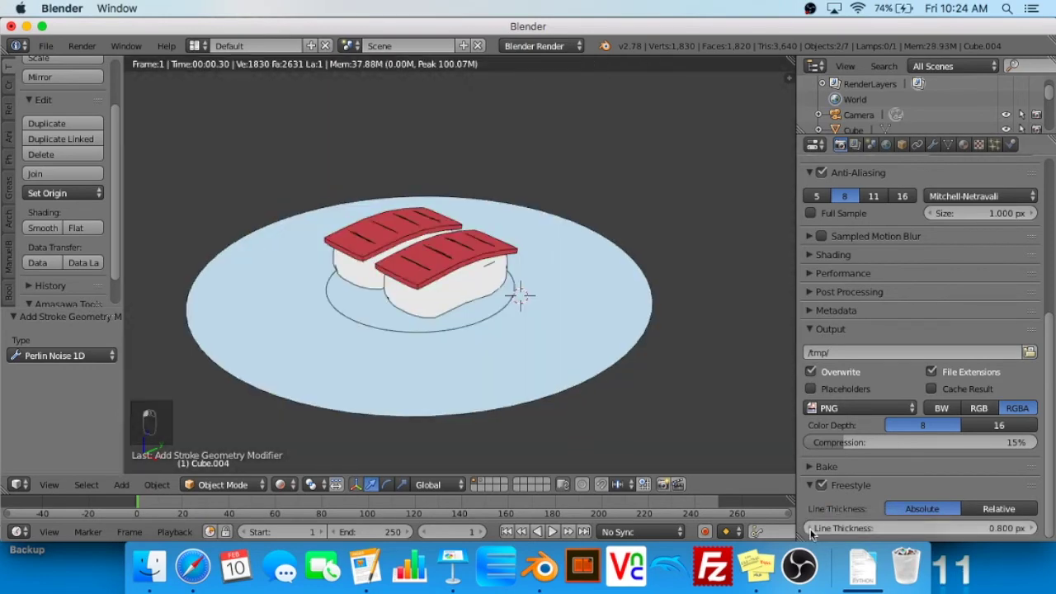
click(810, 532)
click(1032, 528)
click(1032, 529)
click(1032, 529)
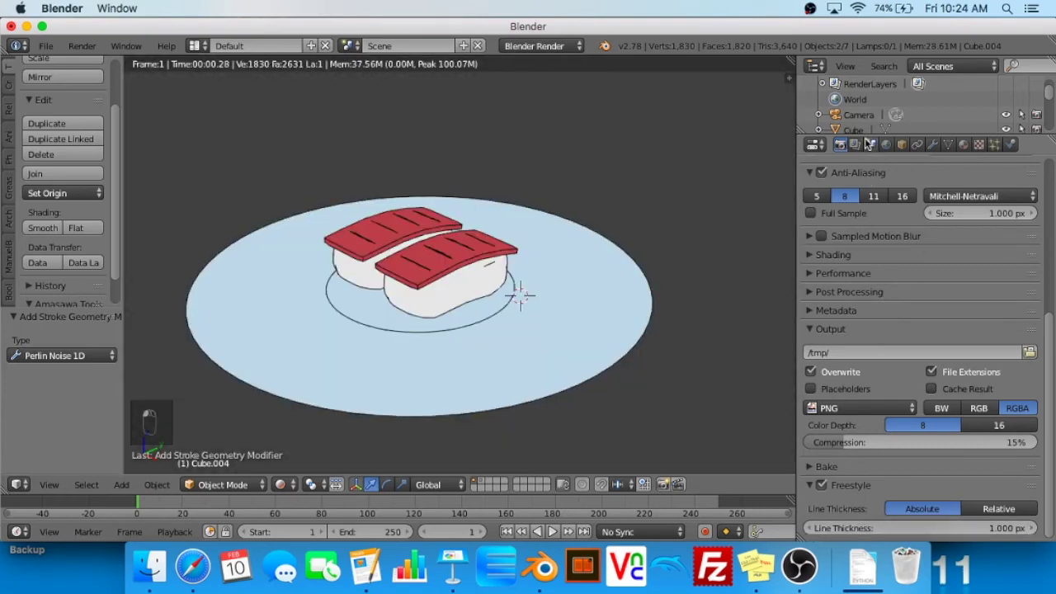
Return to the LineStyle.001 settings, inspect the fish stripes up close, and switch the viewport shading to Solid
click(854, 144)
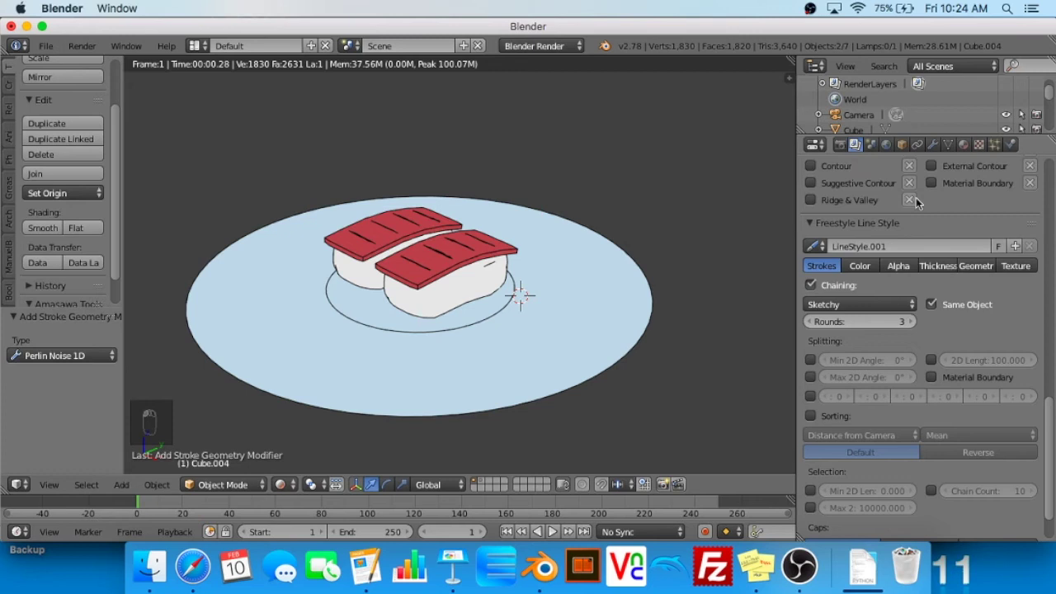
scroll(861, 292, down, 1)
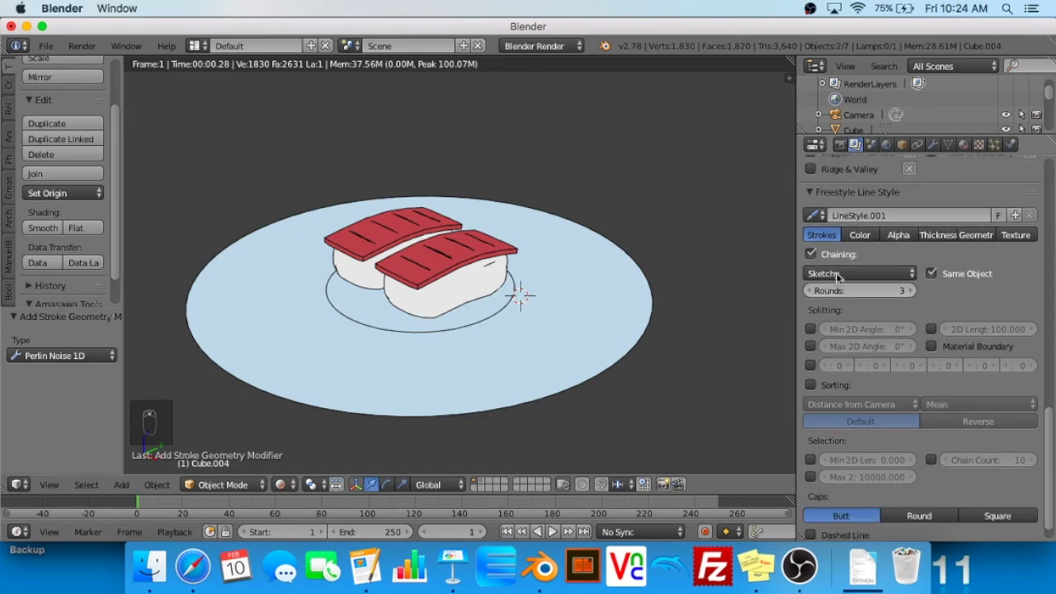
scroll(599, 254, up, 3)
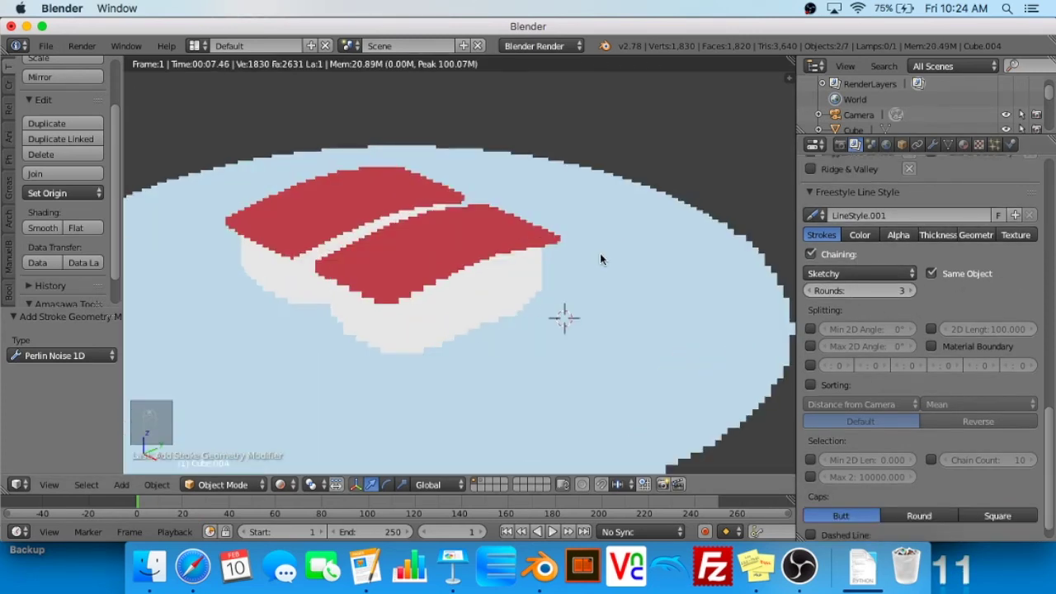
scroll(600, 253, down, 1)
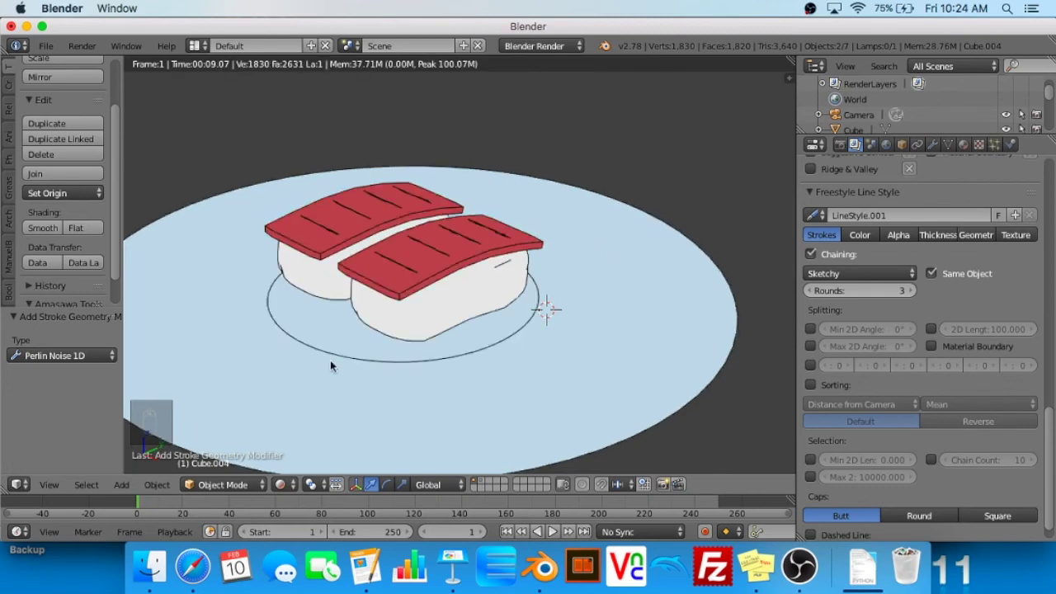
click(280, 485)
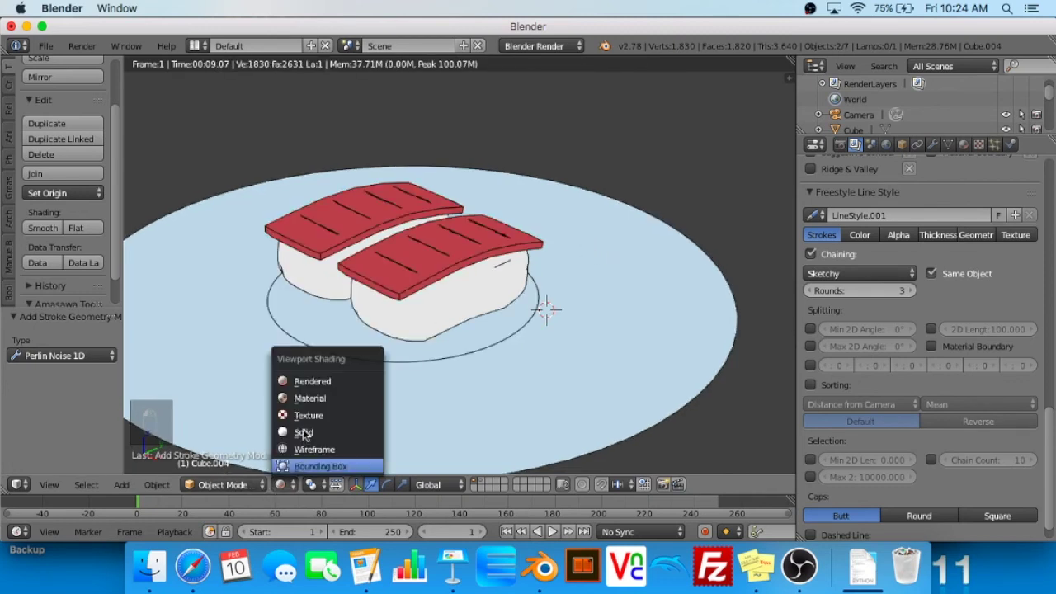
click(302, 435)
scroll(525, 312, down, 2)
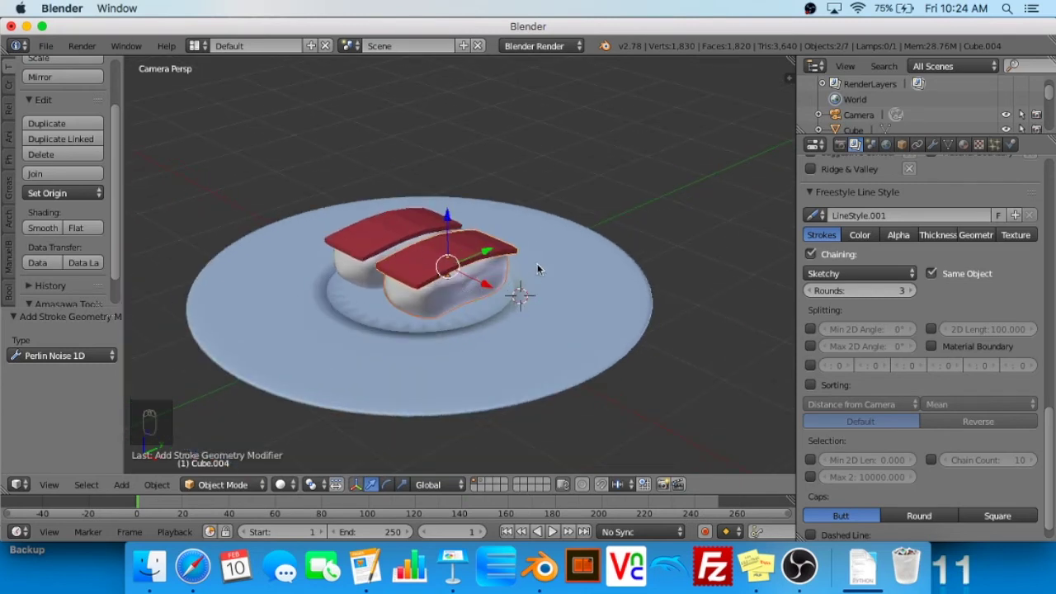
Place the 3D cursor on the plate beside the front sushi piece and add a cube there
click(575, 305)
key(shift+a)
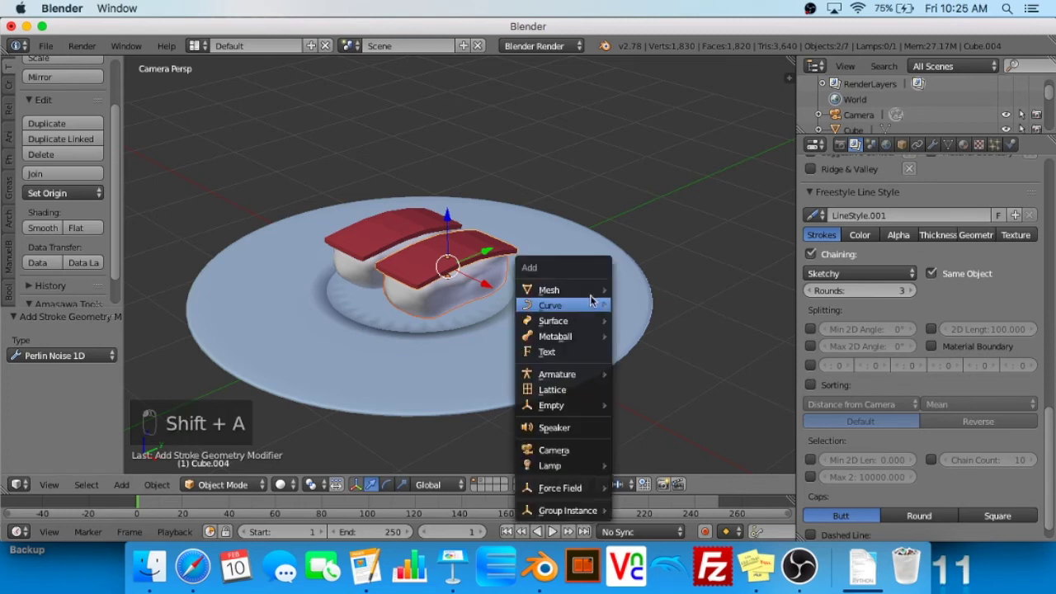
mouse_move(587, 292)
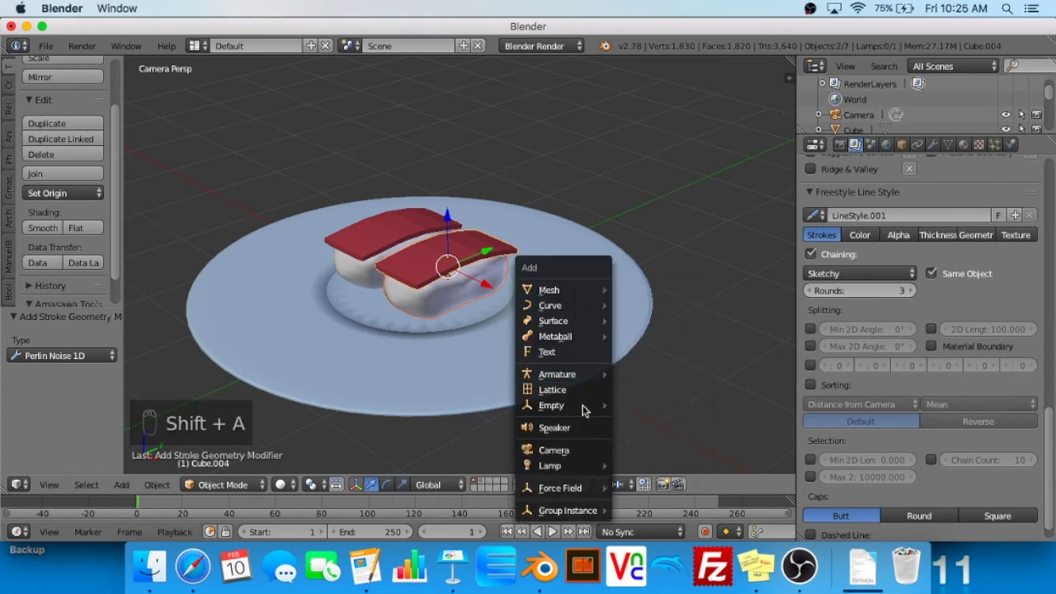
mouse_move(549, 465)
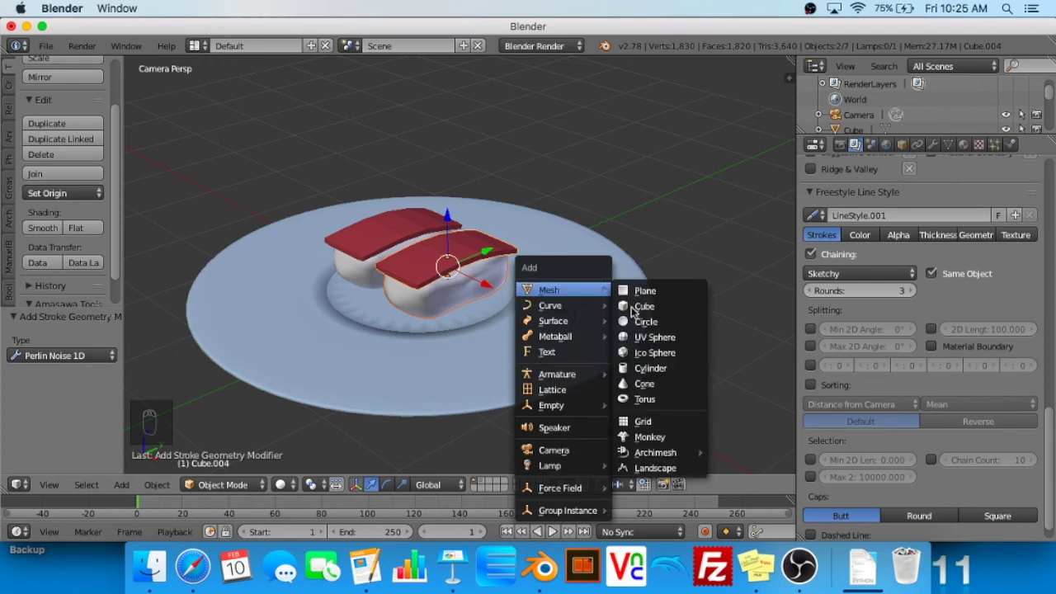
click(645, 306)
middle_drag(658, 299, 621, 298)
scroll(620, 298, down, 2)
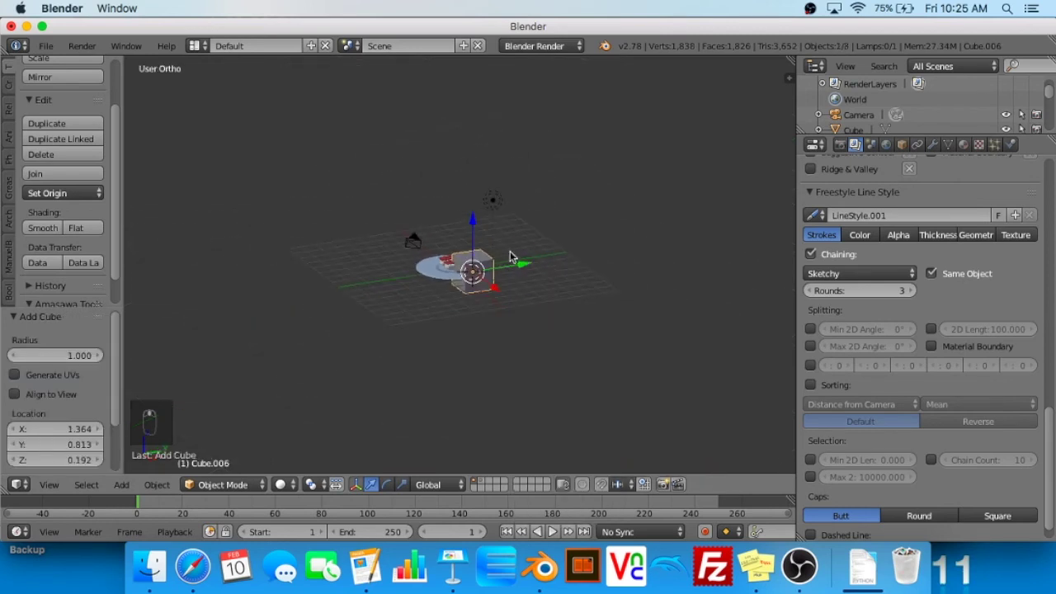
scroll(519, 255, up, 5)
middle_drag(614, 230, 673, 214)
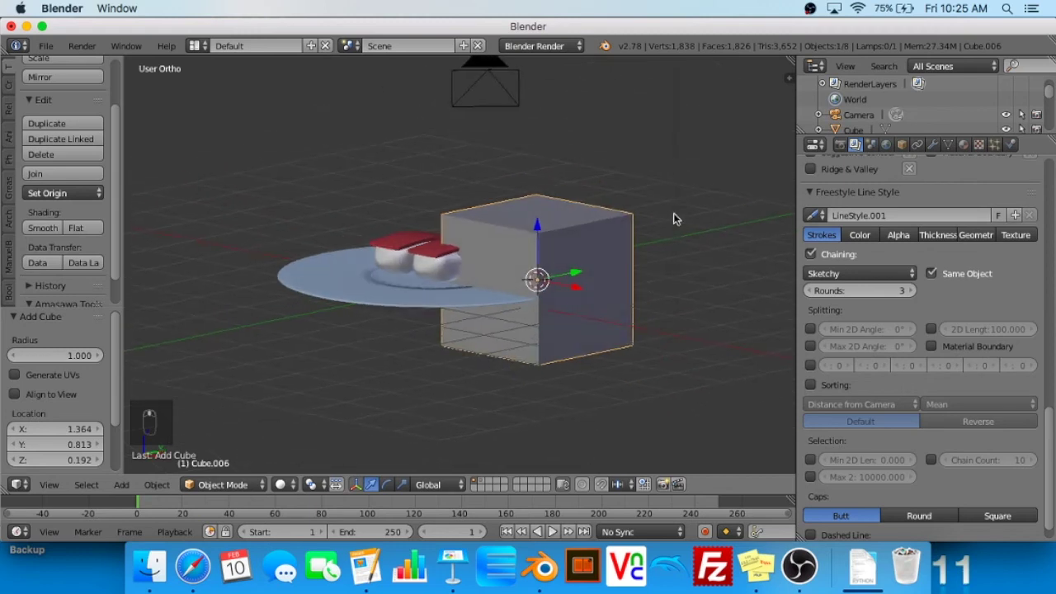
Scale the cube's geometry on X and Z only, by about 0.27, 0.58 and 0.86 in turn, into a thin bar along Y
key(Tab)
middle_drag(629, 181, 648, 181)
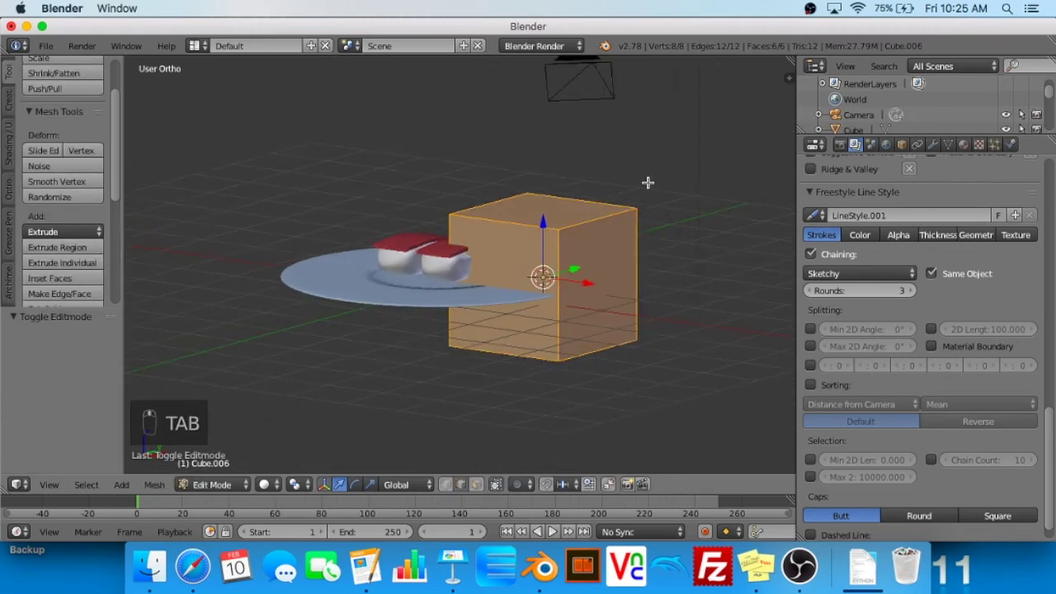
key(s)
key(shift+y)
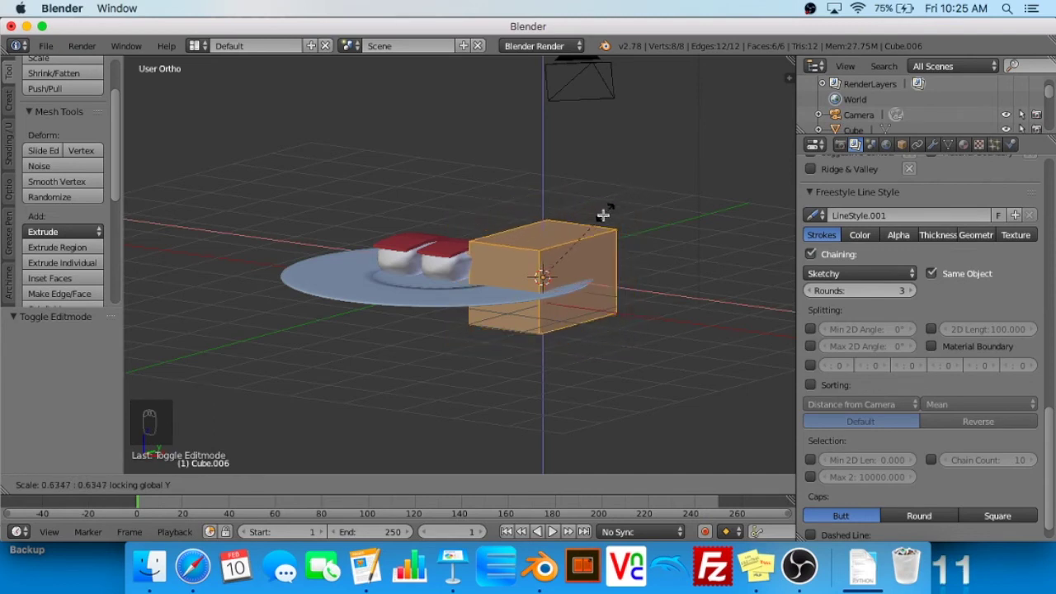
click(611, 235)
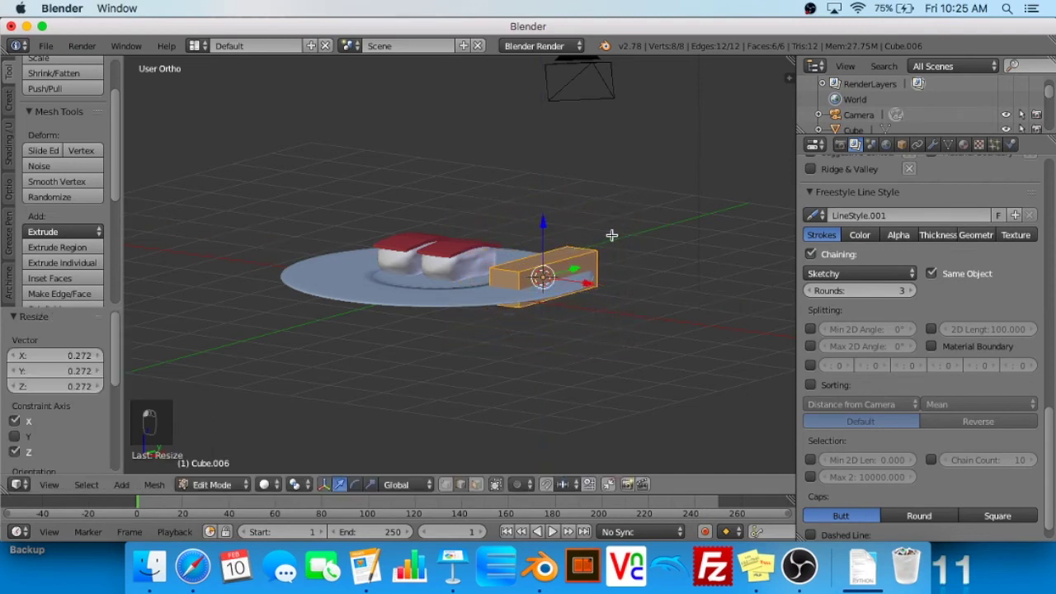
key(s)
key(shift+y)
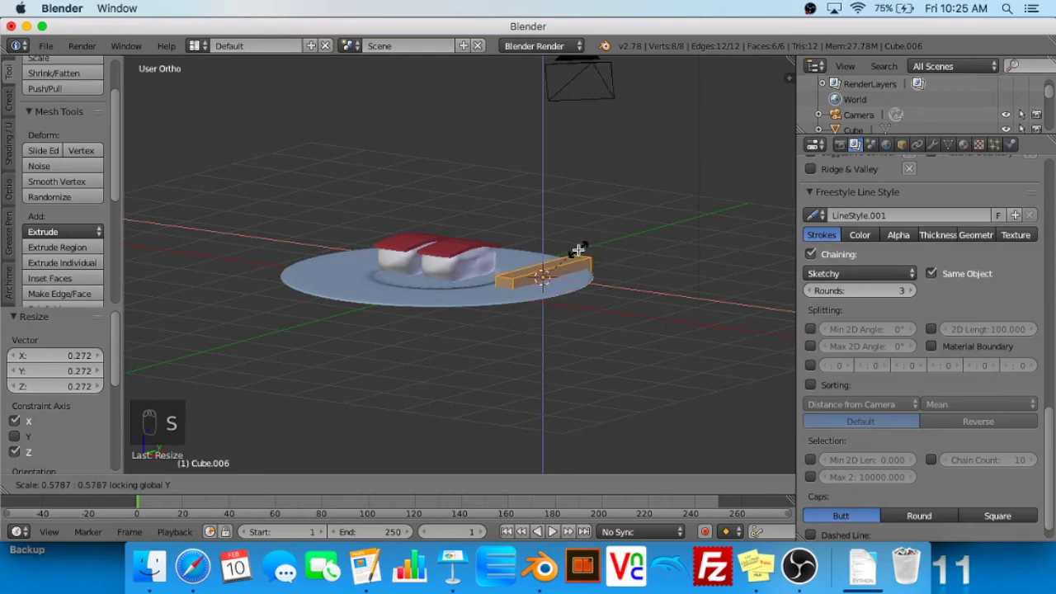
click(578, 250)
middle_drag(580, 250, 661, 247)
scroll(515, 311, down, 4)
scroll(517, 312, up, 4)
key(s)
key(shift+y)
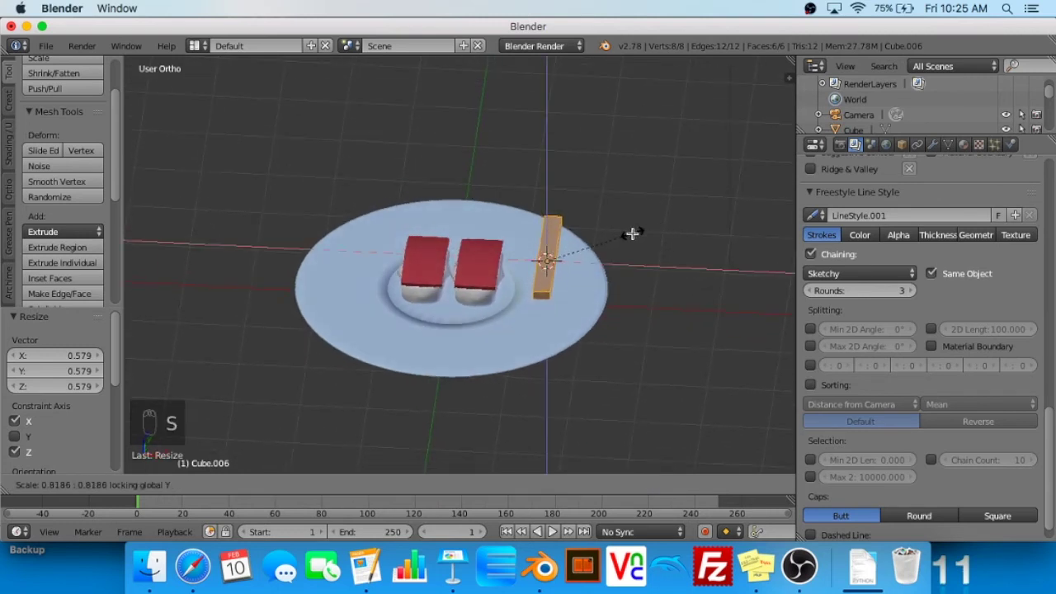
click(637, 233)
Select the bar's far end face and, in Top view, extrude it about 1.73 units outward past the plate's edge
middle_drag(637, 233, 389, 206)
scroll(461, 249, down, 3)
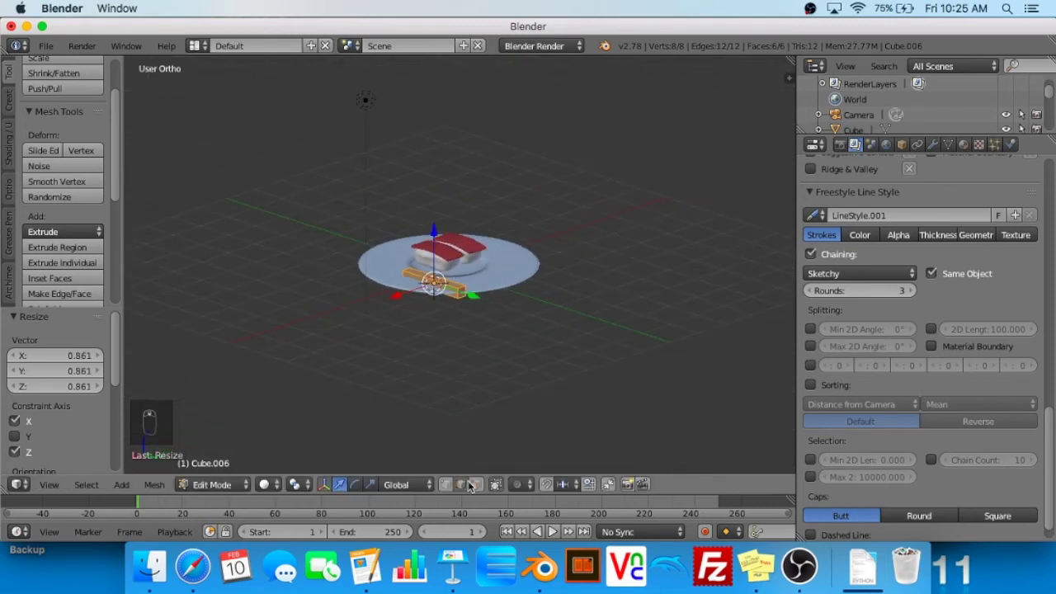
scroll(477, 307, up, 4)
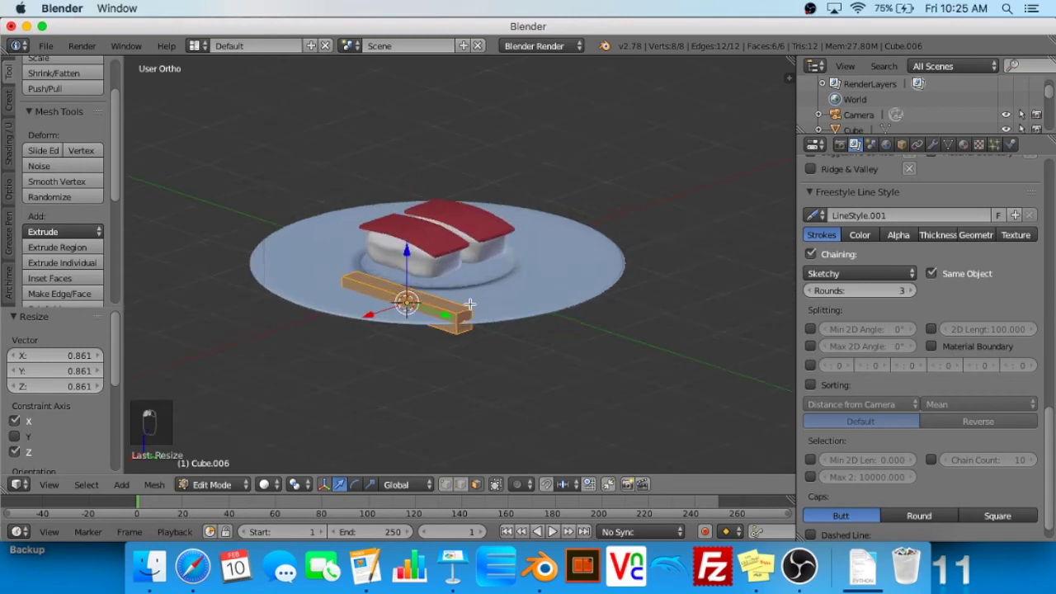
right_click(463, 318)
middle_drag(494, 324, 643, 407)
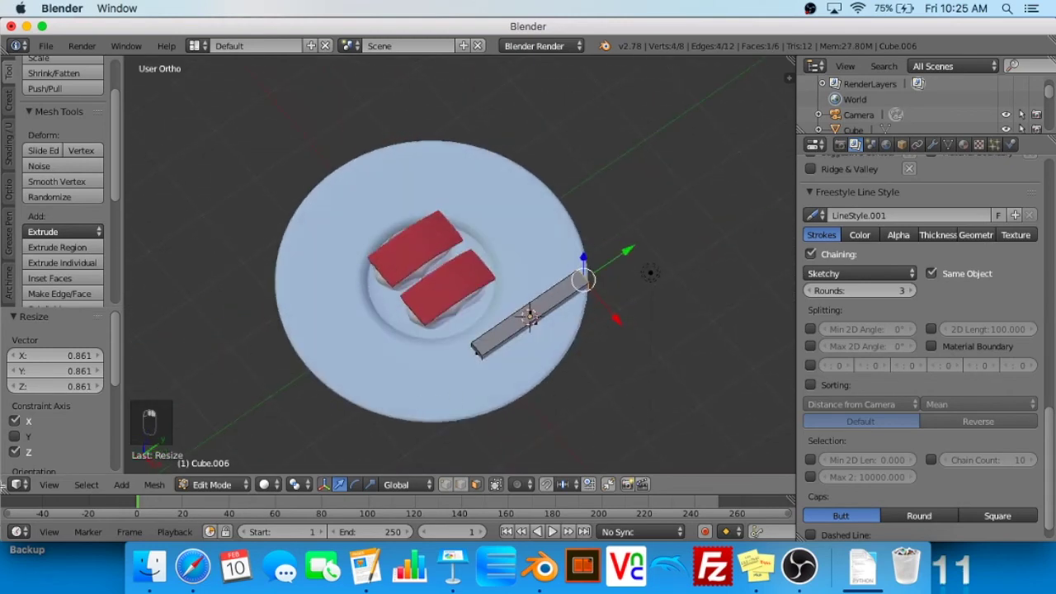
click(59, 492)
click(93, 414)
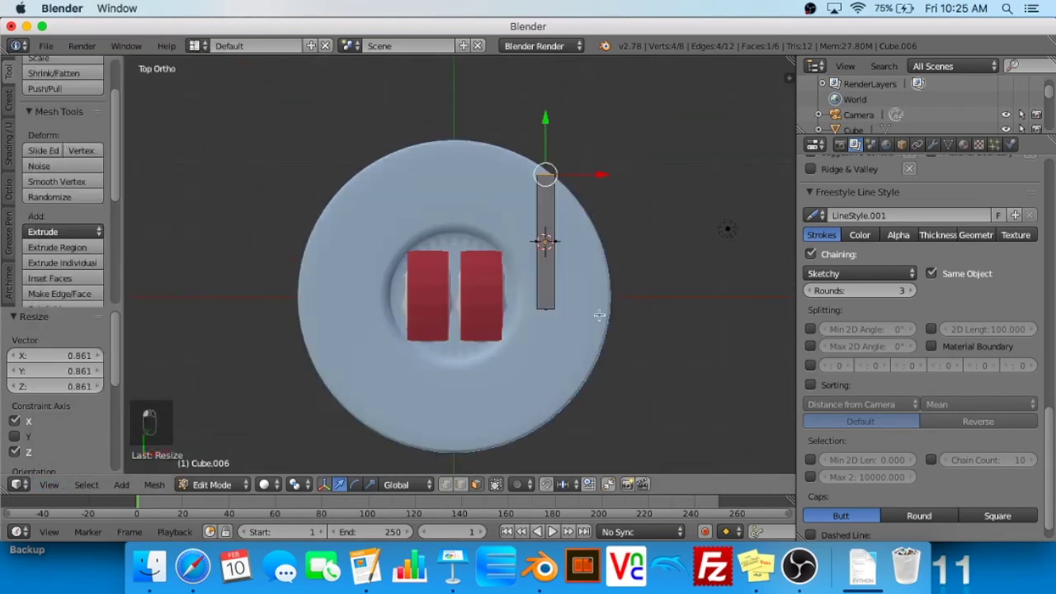
shift+scroll(637, 382, up, 4)
key(e)
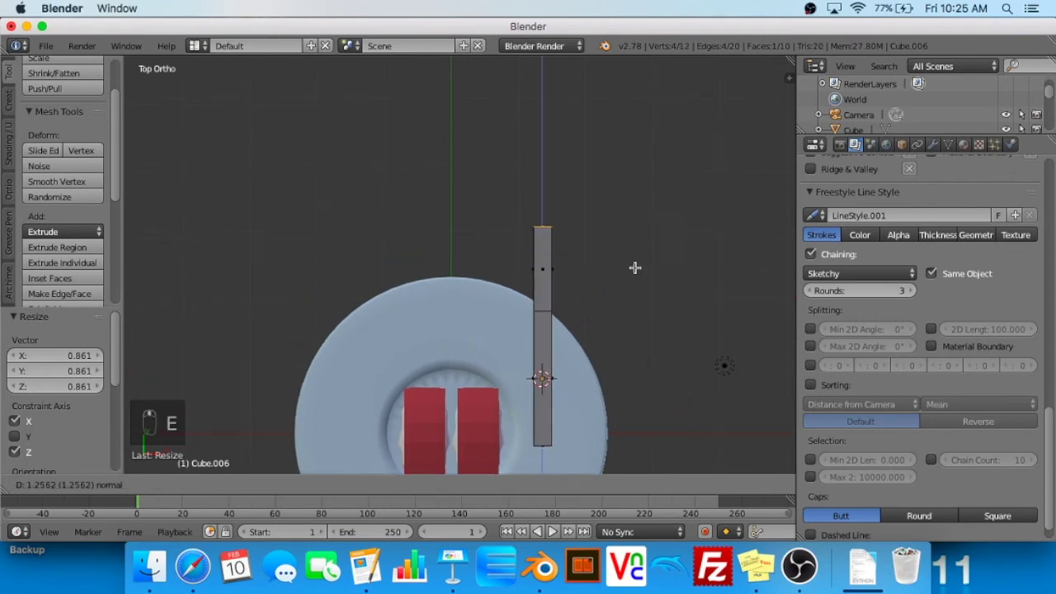
click(641, 237)
Taper the bar's outer end face by scaling it about 0.53, moving it out about 0.78 on Y, and scaling it about 0.95
key(s)
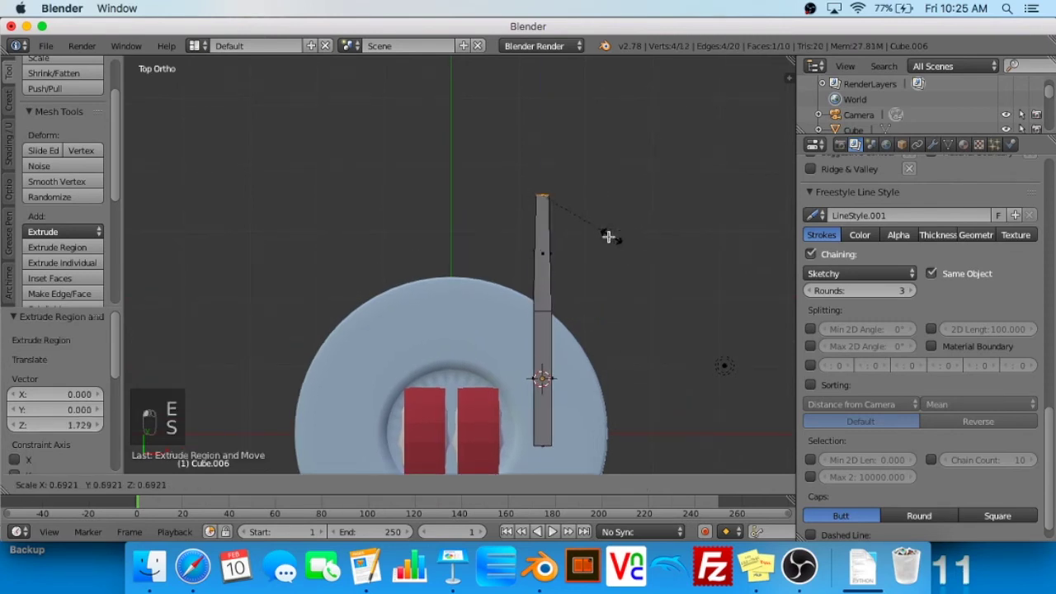
click(589, 236)
key(g)
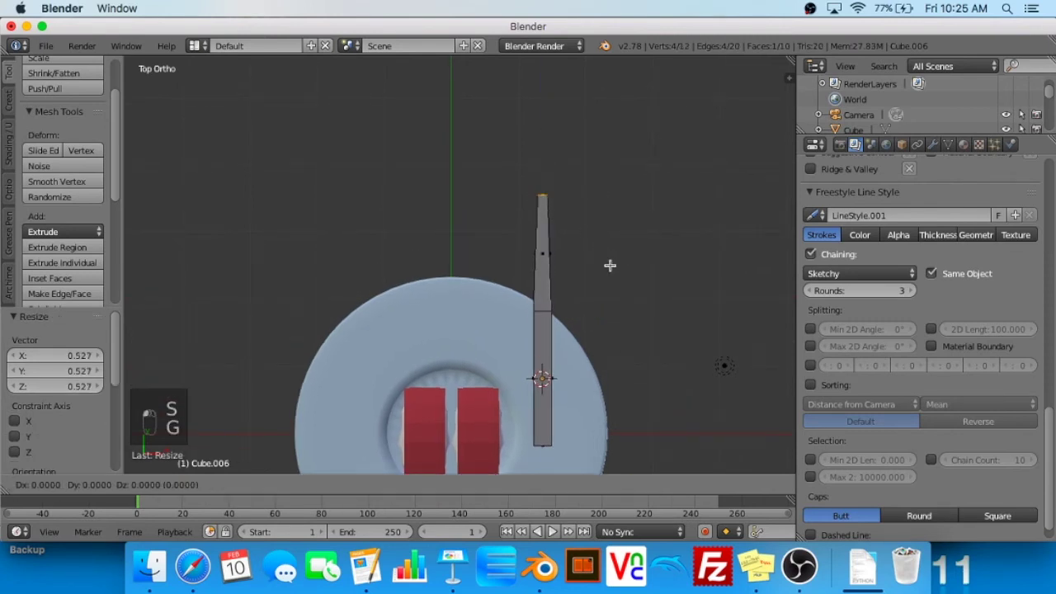
click(612, 216)
key(s)
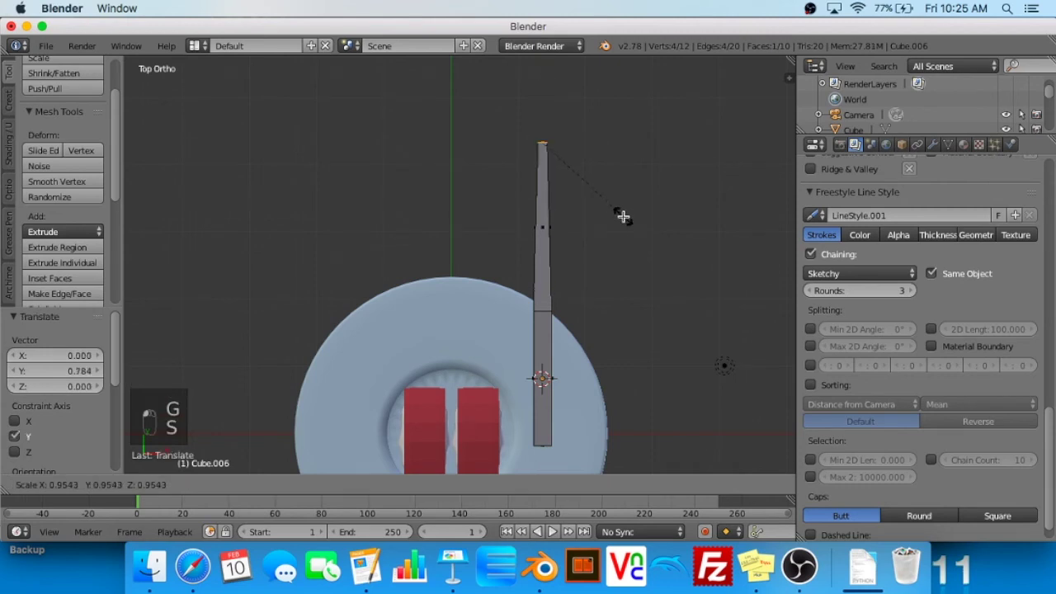
click(623, 217)
key(Tab)
In Top view, move the bar's narrow end face farther outward along Y to lengthen the bar
middle_drag(622, 218, 513, 87)
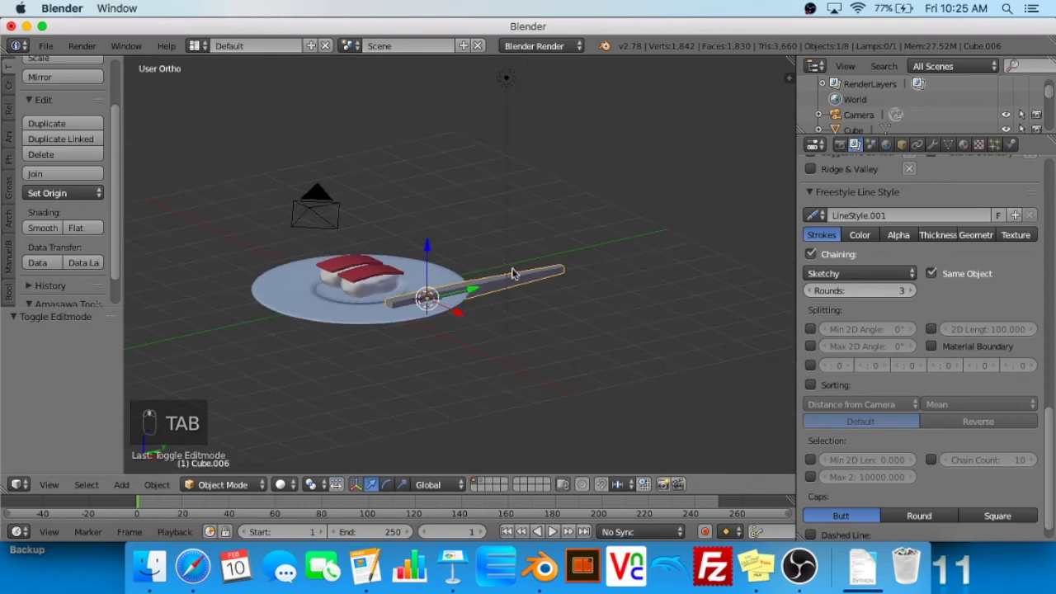
middle_drag(514, 273, 547, 377)
click(46, 487)
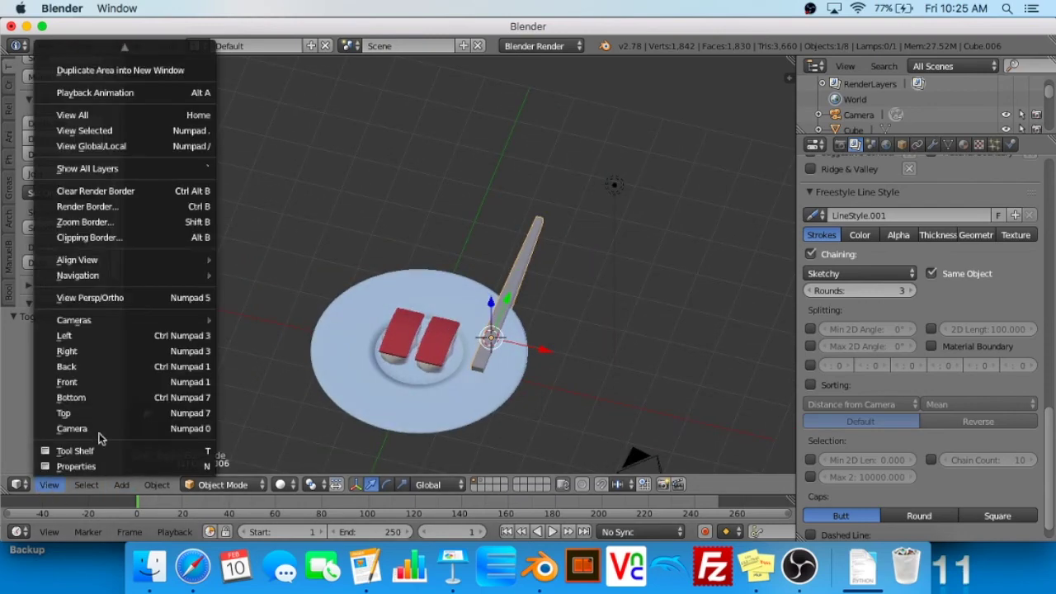
click(105, 415)
key(Tab)
key(g)
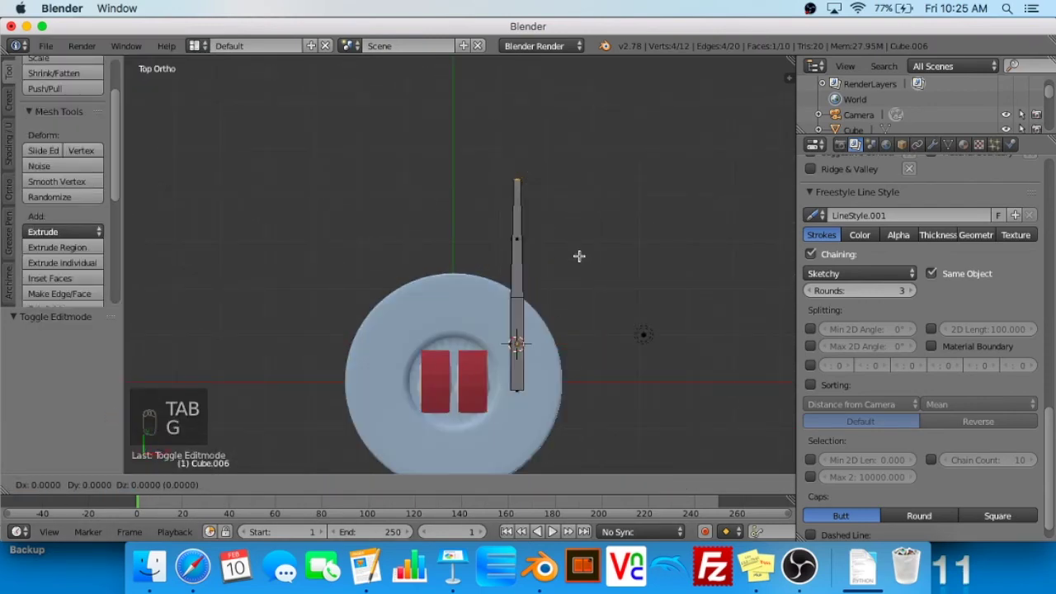
click(588, 189)
key(Tab)
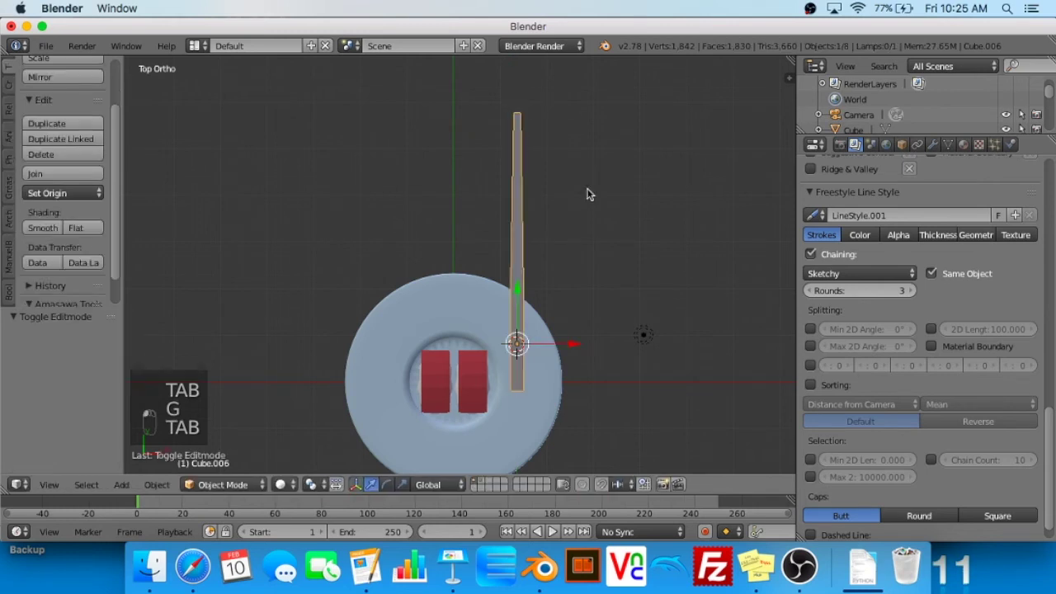
Move the whole bar about -1.66 units along Y so that it lies farther across the plate
key(g)
key(y)
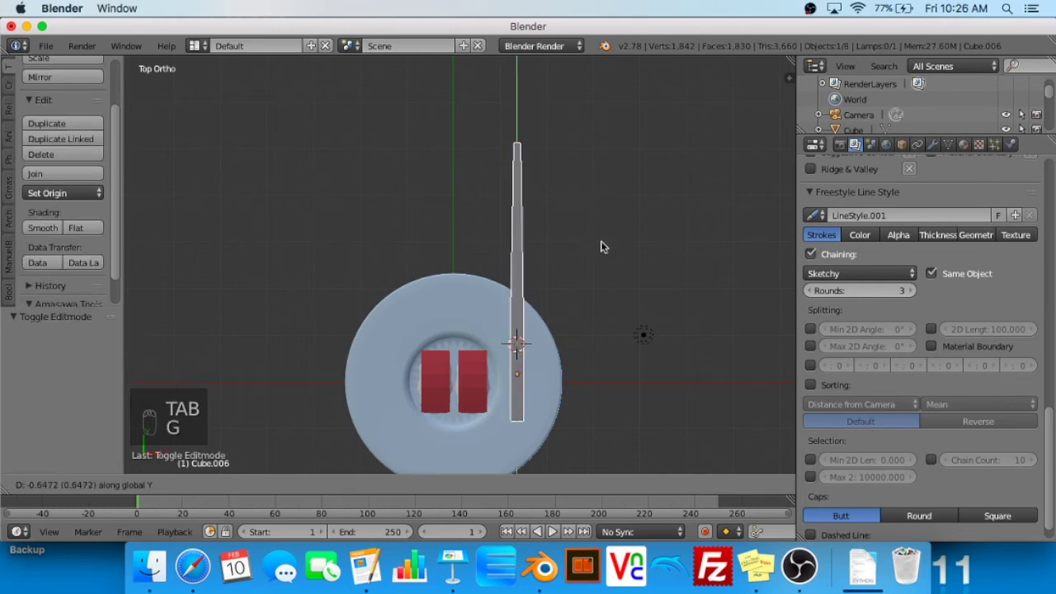
click(601, 288)
shift+middle_drag(600, 288, 629, 184)
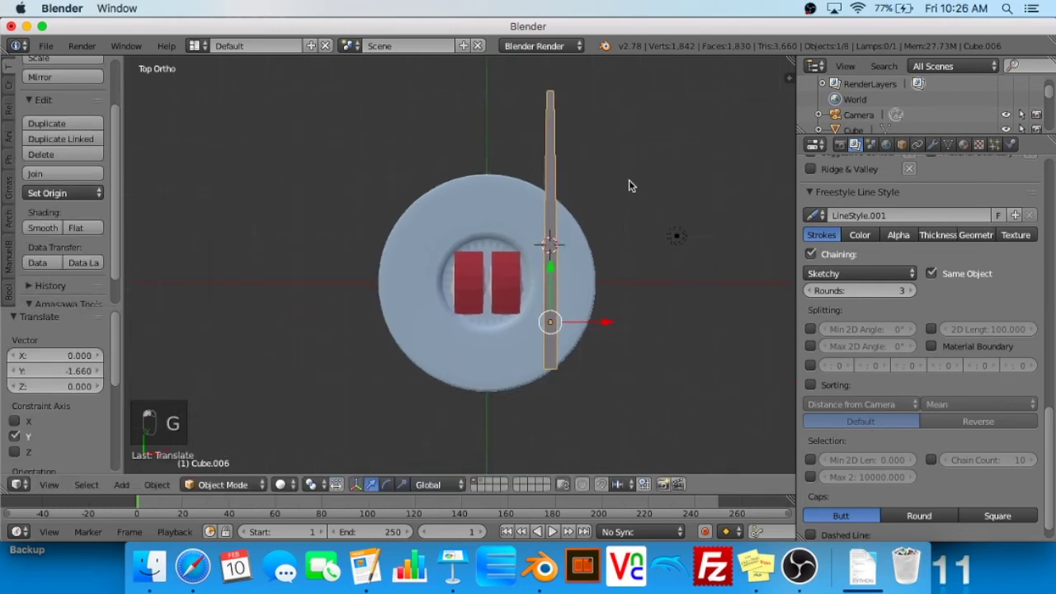
Try scaling the whole bar by about 0.77 in Object Mode
key(Tab)
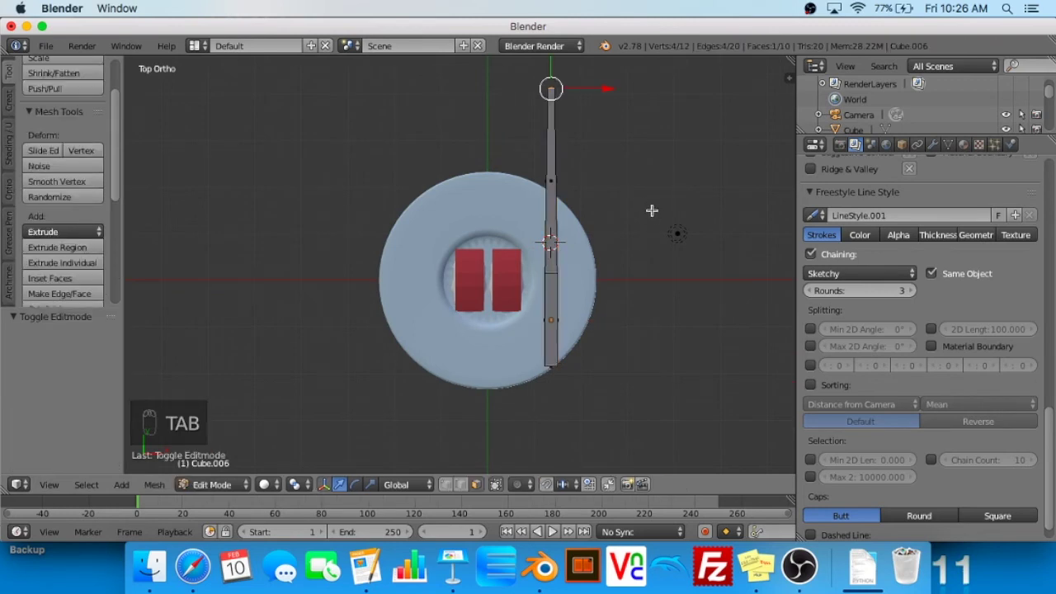
key(Tab)
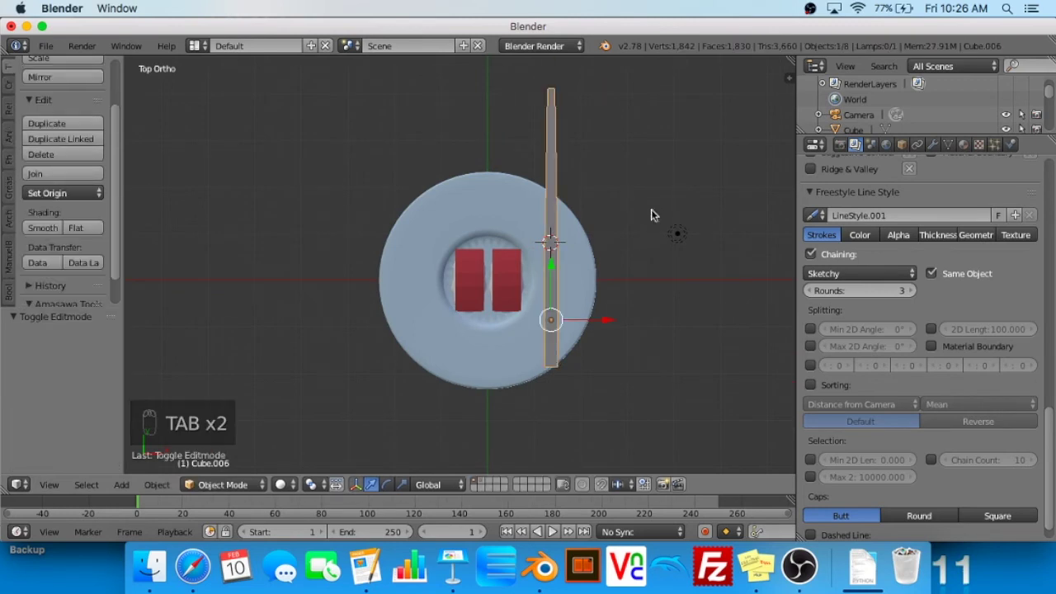
key(s)
click(608, 224)
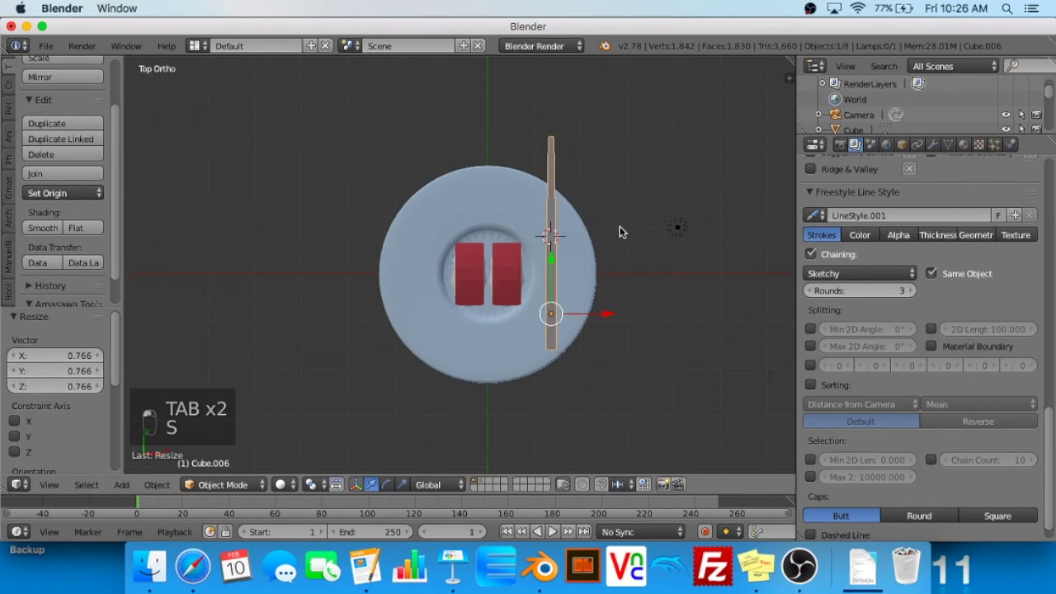
key(super+z)
Reselect the bar and scale all of its geometry down to roughly three quarters of its size in Edit Mode
key(a)
key(a)
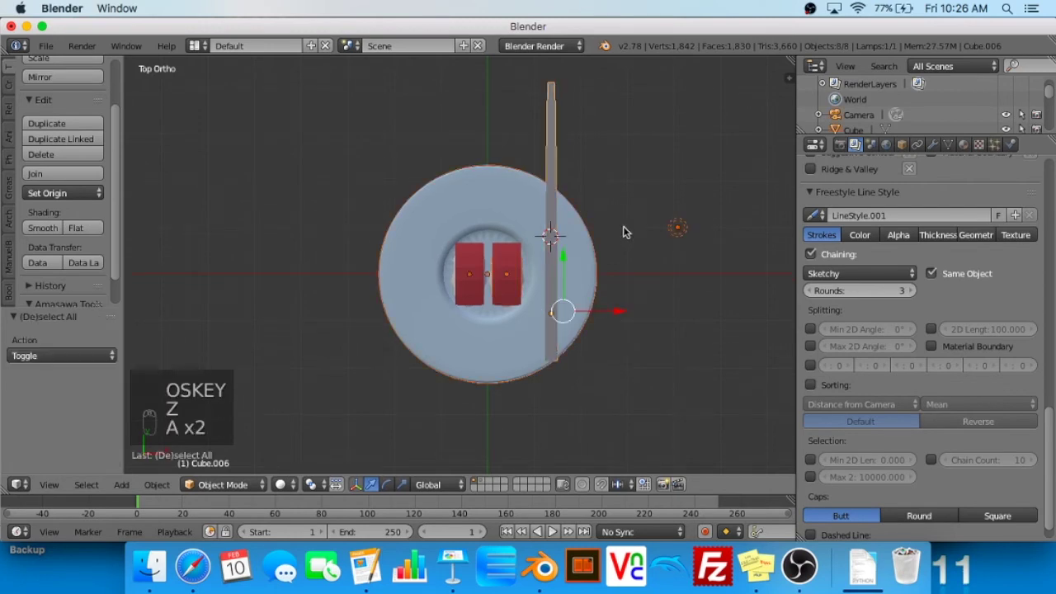
right_click(554, 197)
right_click(553, 194)
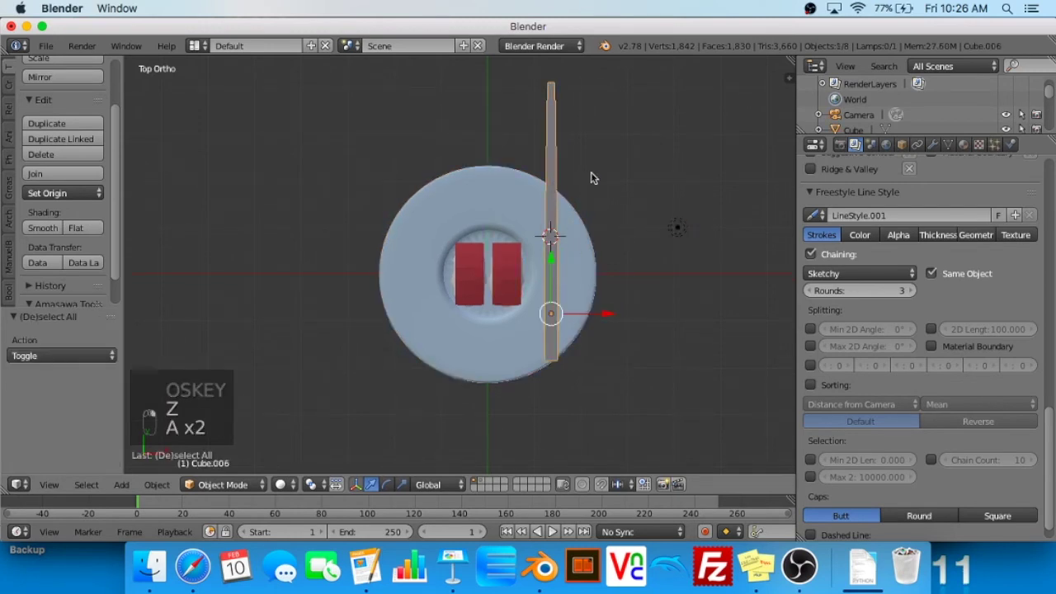
key(Tab)
key(a)
key(a)
key(a)
key(a)
key(s)
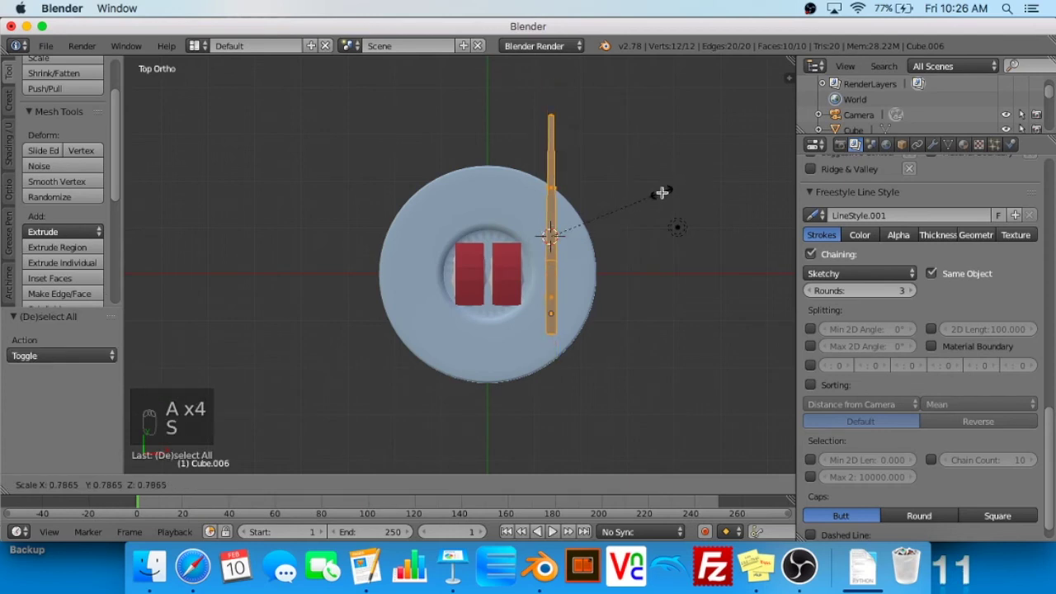
click(655, 198)
Move the shortened bar in Top view toward the front edge of the plate
key(Tab)
key(g)
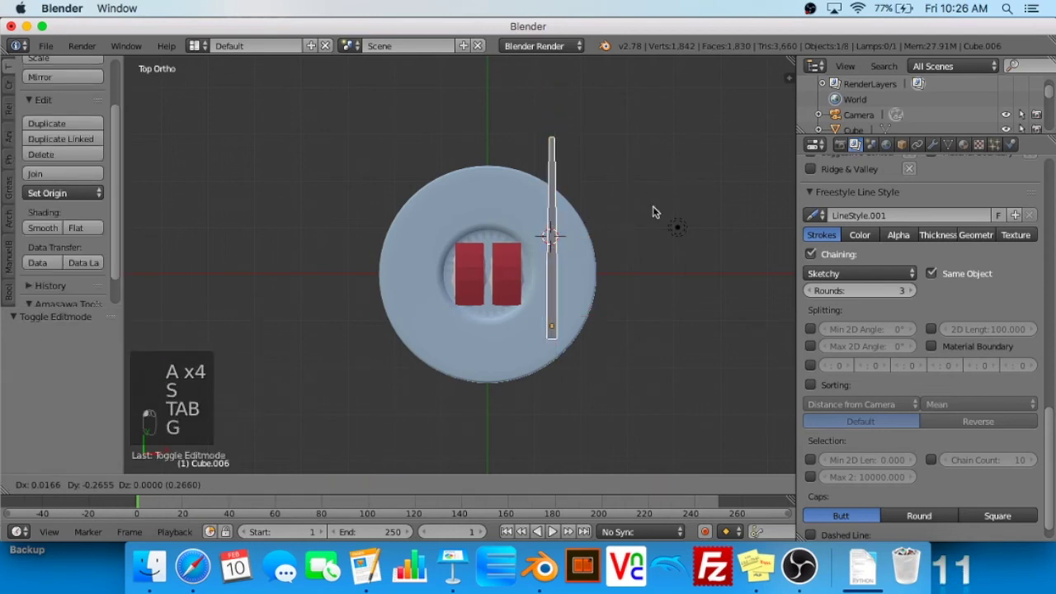
click(651, 241)
middle_drag(651, 241, 519, 149)
Select the bar's narrow end face and scale it down twice, the second time by about 0.71
key(Tab)
middle_drag(591, 298, 383, 251)
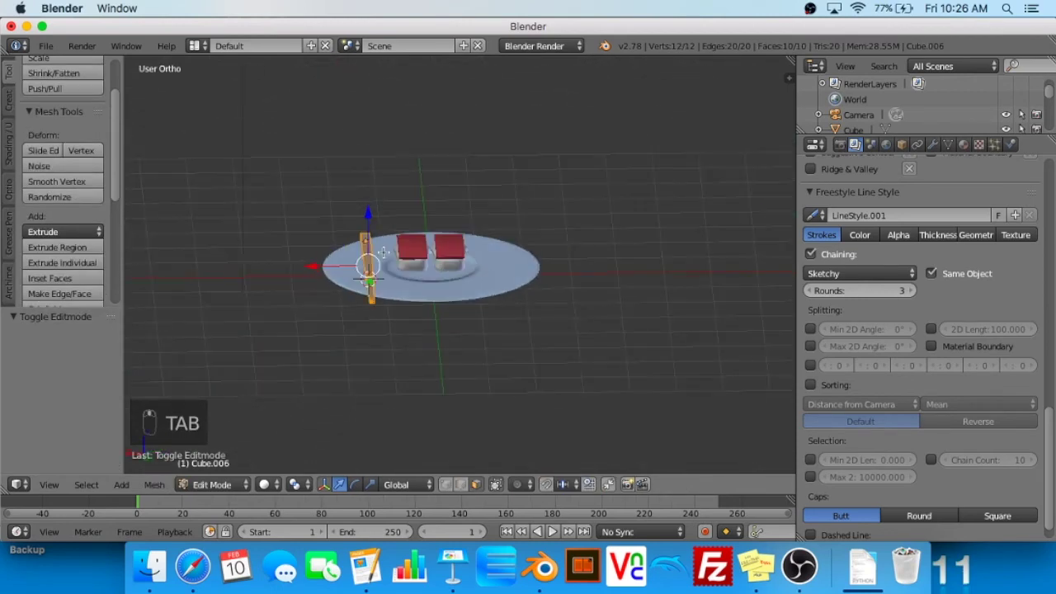
right_click(368, 303)
scroll(370, 300, down, 3)
scroll(369, 301, up, 8)
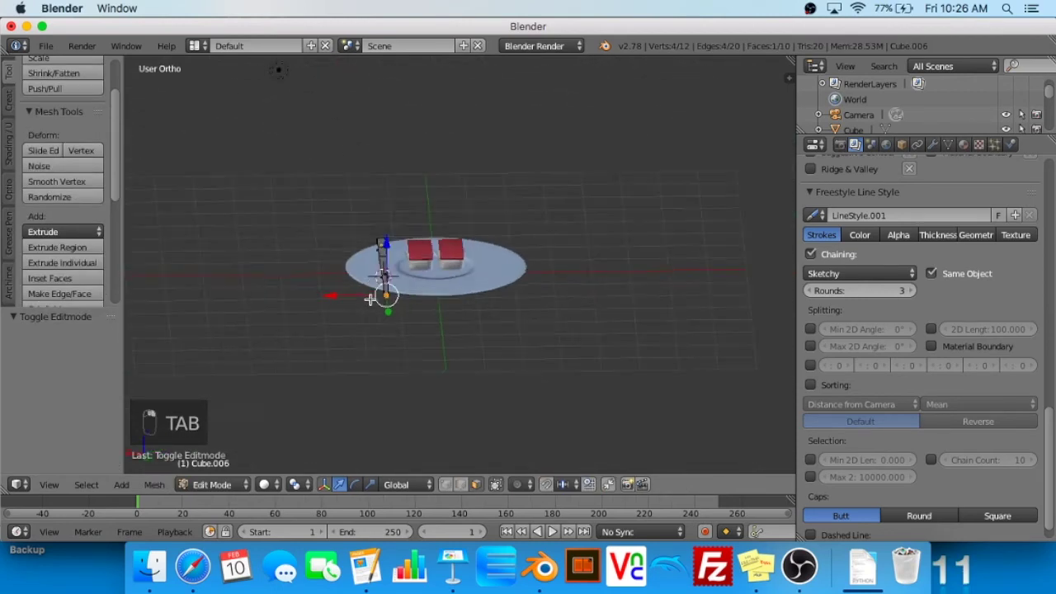
shift+middle_drag(382, 292, 275, 278)
scroll(474, 274, down, 1)
key(s)
click(499, 267)
key(Tab)
key(Tab)
key(Tab)
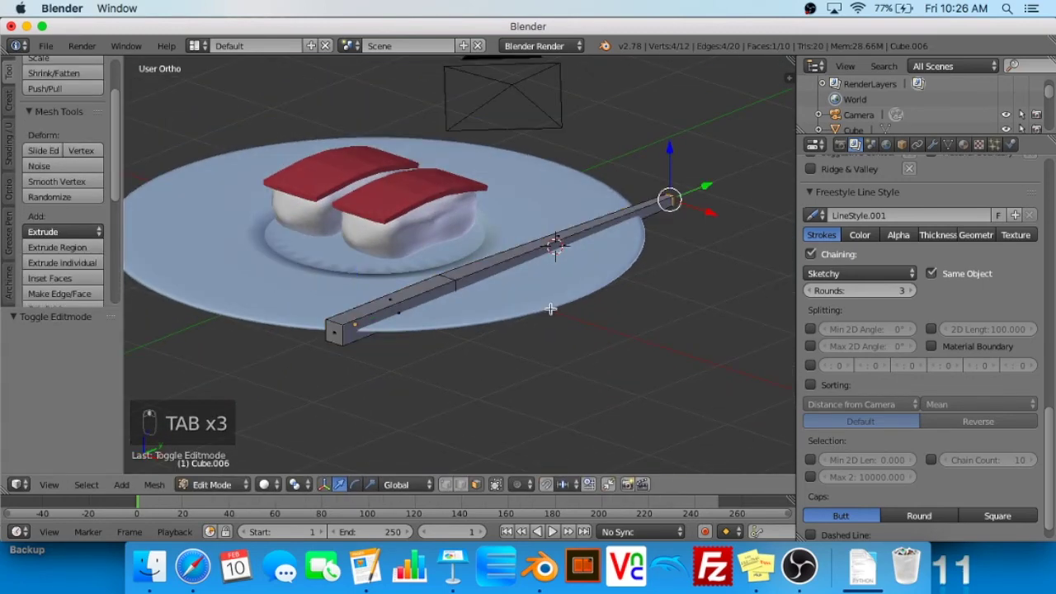
key(s)
click(645, 282)
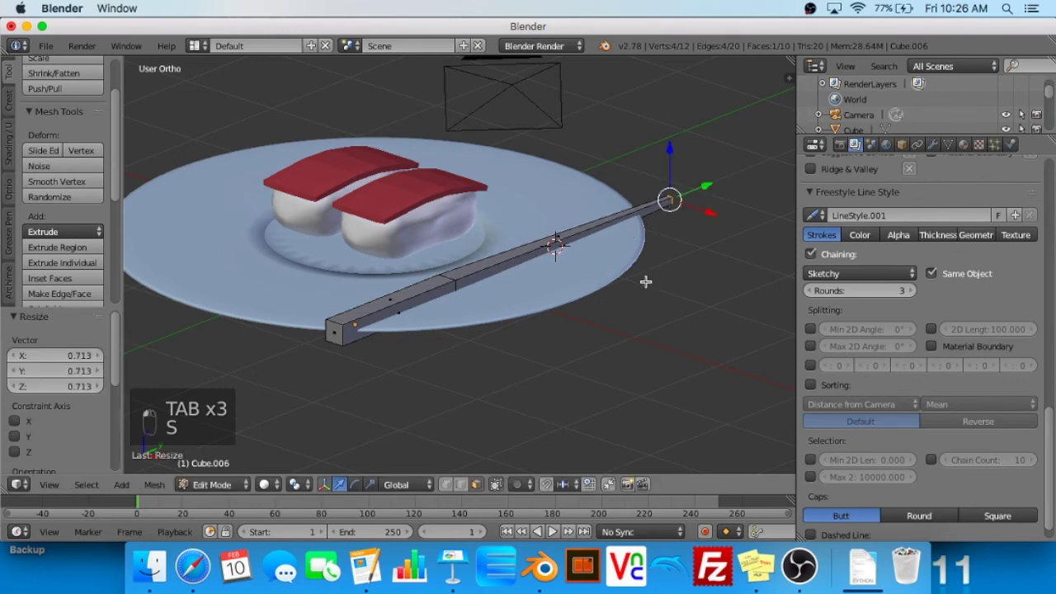
Move the bar's narrow end face slightly farther outward along Y
key(Tab)
middle_drag(622, 307, 587, 312)
key(Tab)
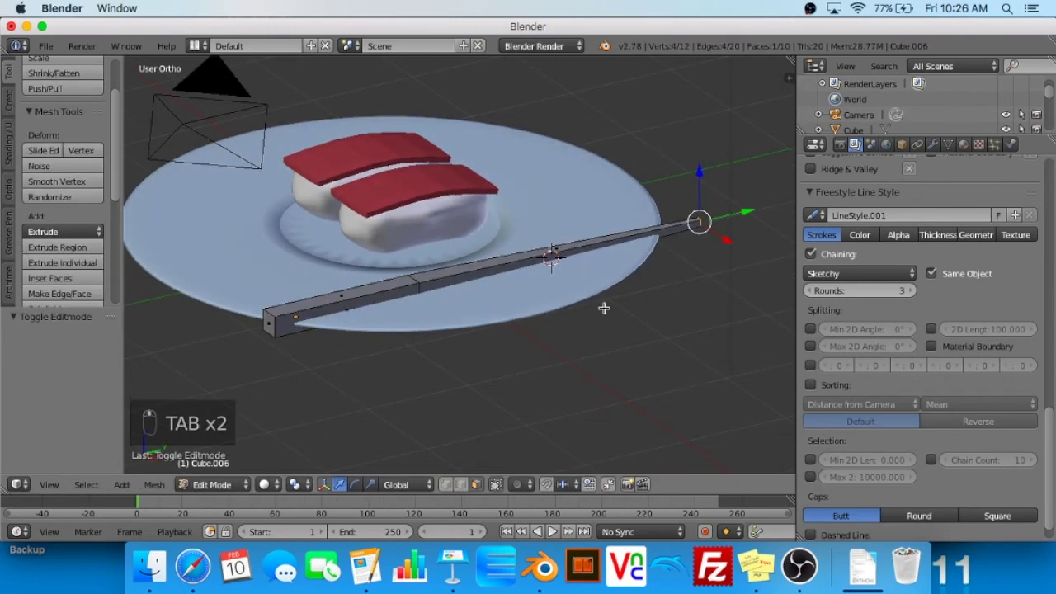
key(g)
key(y)
click(611, 304)
key(Tab)
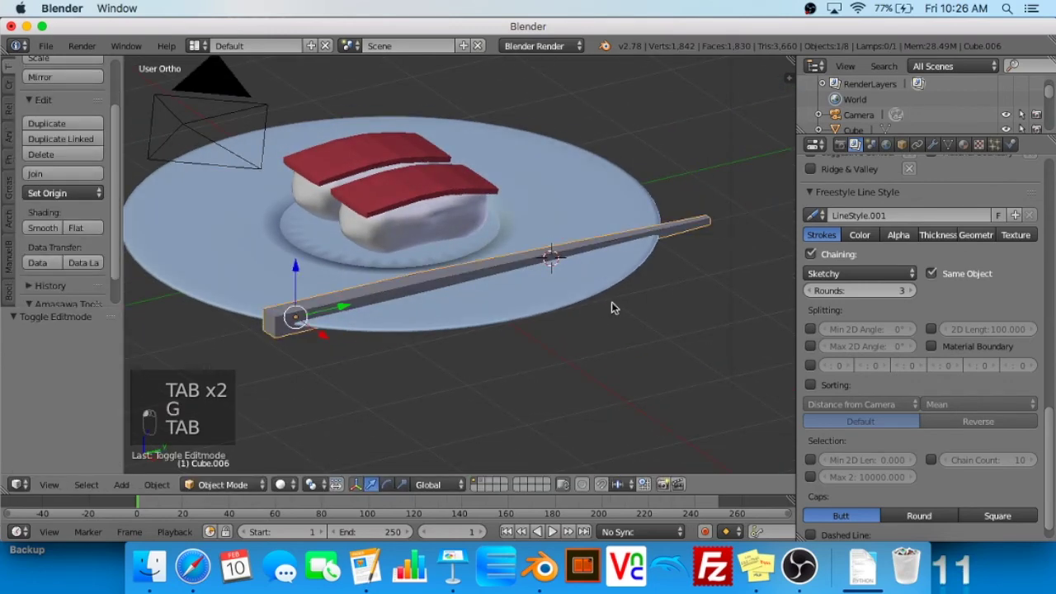
Raise the whole bar about 0.116 units along Z above the plate
key(g)
key(z)
click(611, 294)
middle_drag(613, 299, 622, 309)
mouse_move(473, 248)
middle_down()
mouse_move(532, 233)
mouse_move(507, 276)
middle_up()
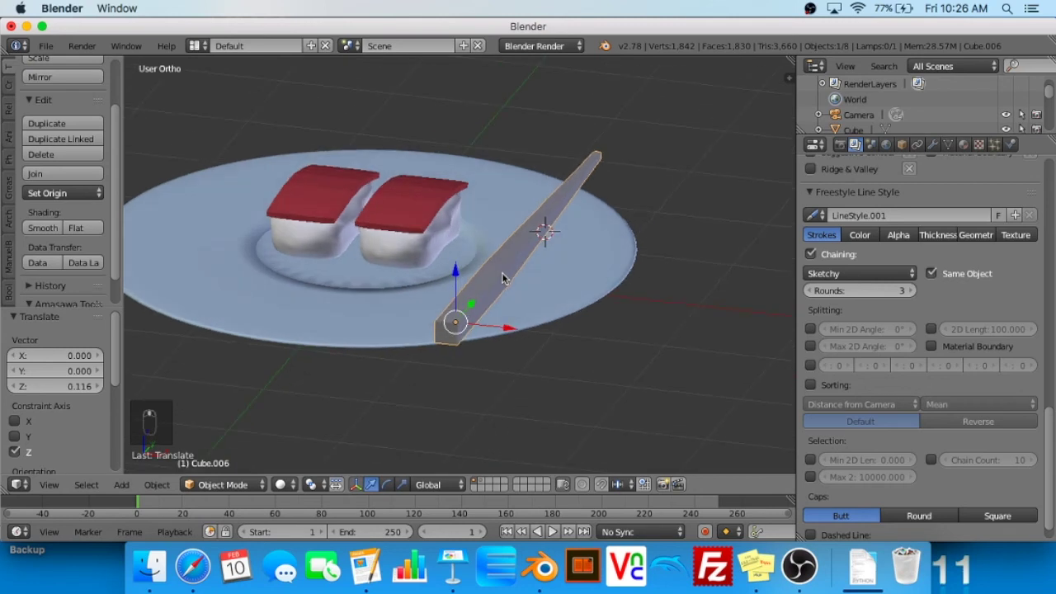
Scale the bar's narrow end face down by about 0.855 for a finer tip
key(Tab)
key(s)
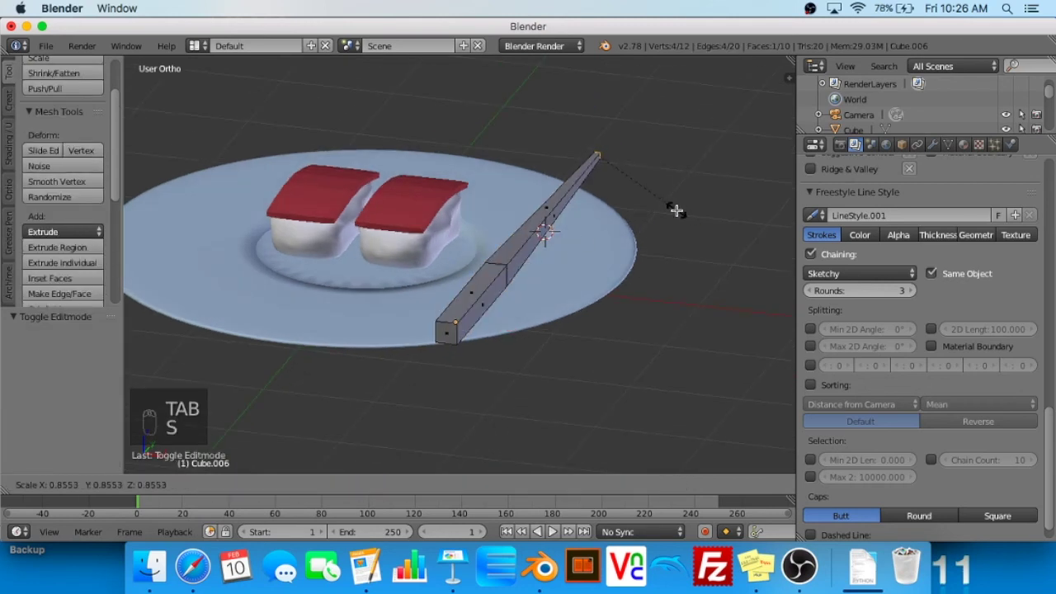
click(677, 210)
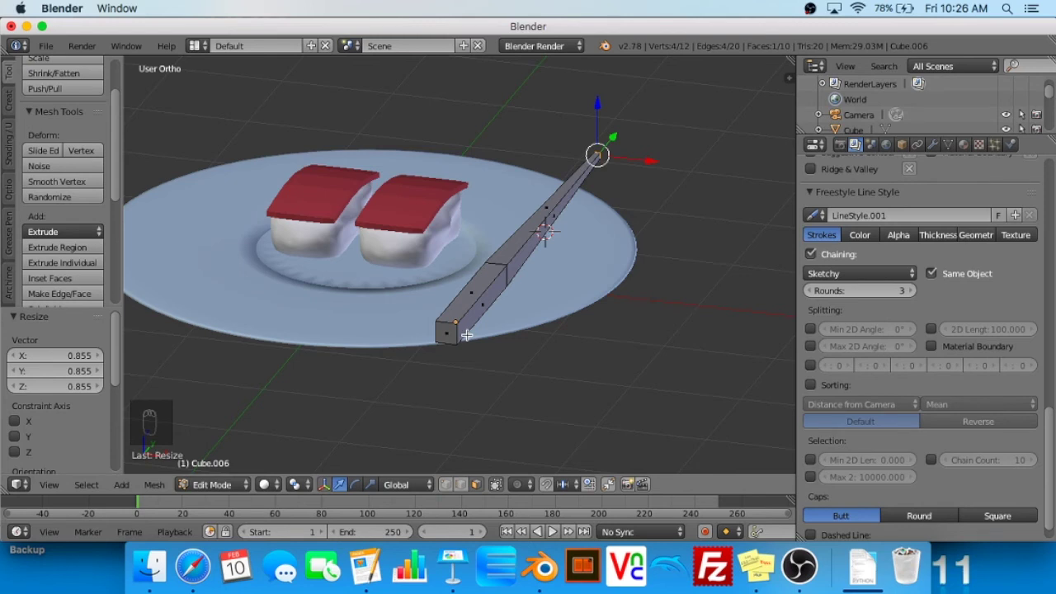
Bevel all of the bar's edges with an offset of about 0.016 and 3 segments
key(a)
key(a)
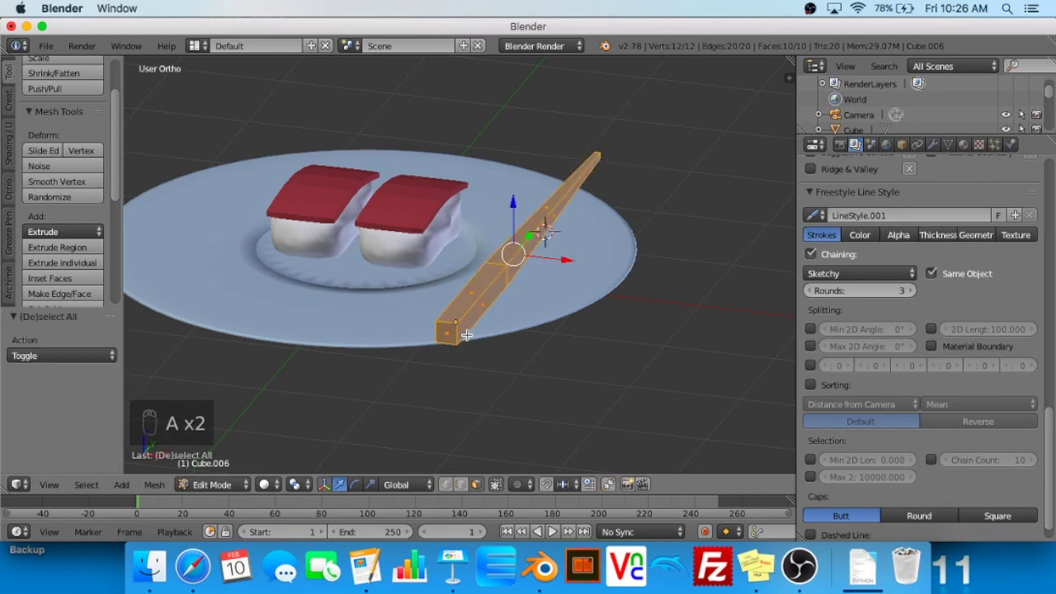
key(ctrl+b)
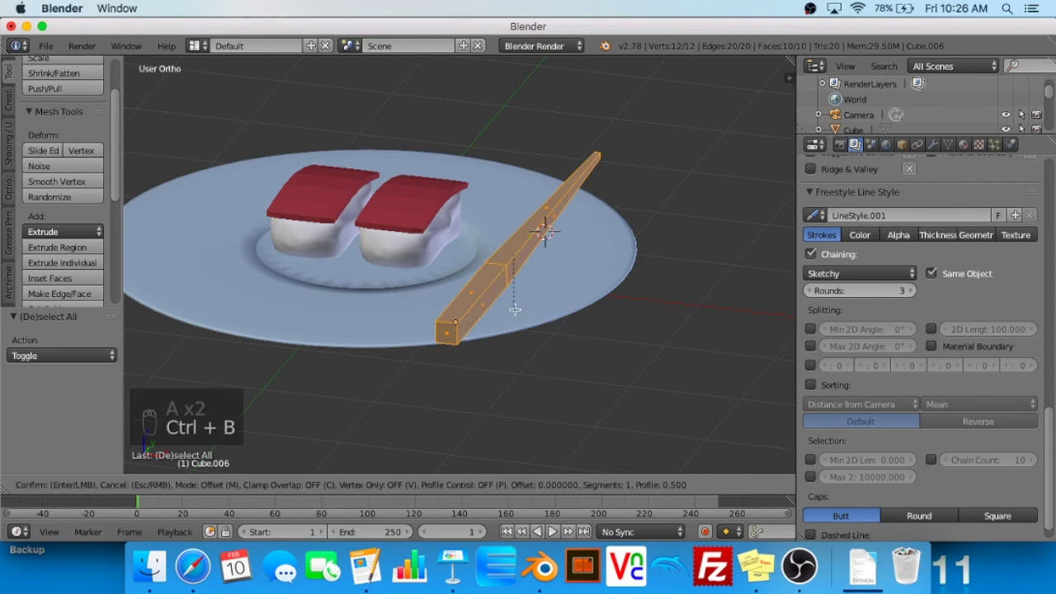
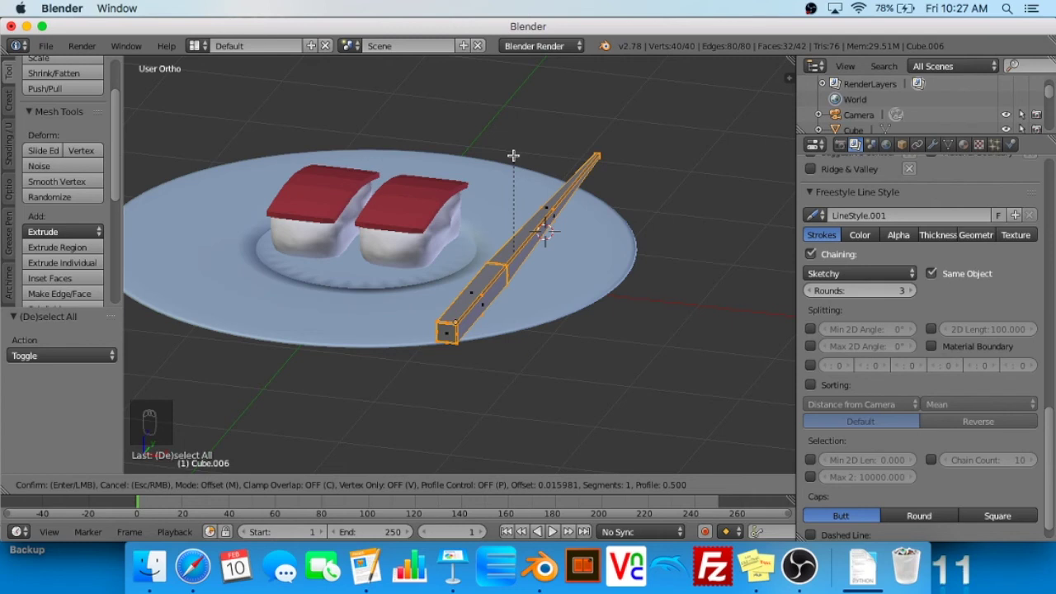
scroll(513, 155, up, 2)
scroll(514, 155, down, 1)
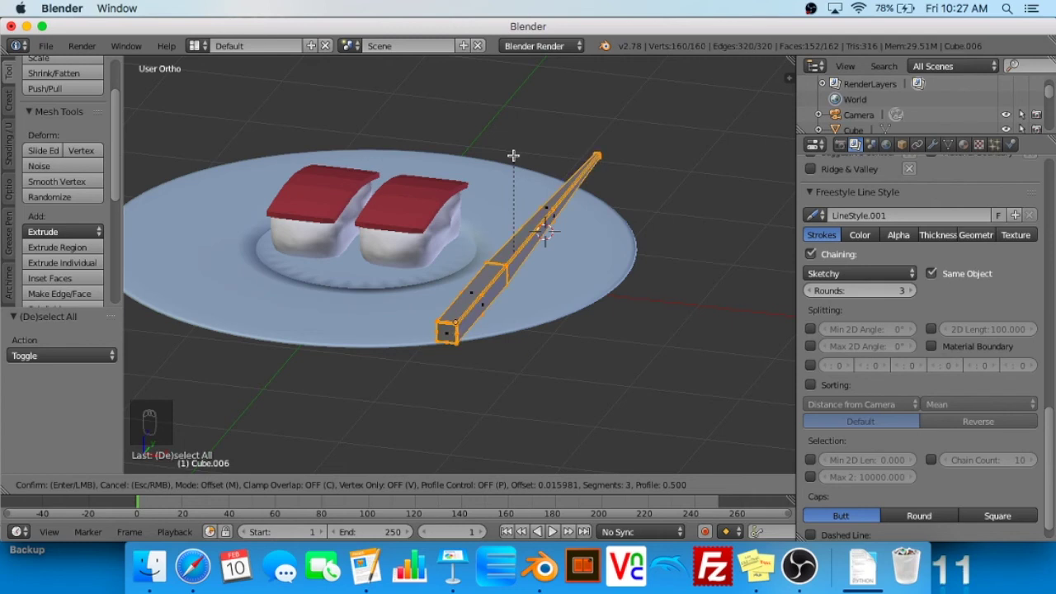
scroll(513, 155, up, 1)
click(513, 155)
middle_drag(532, 175, 667, 246)
key(Tab)
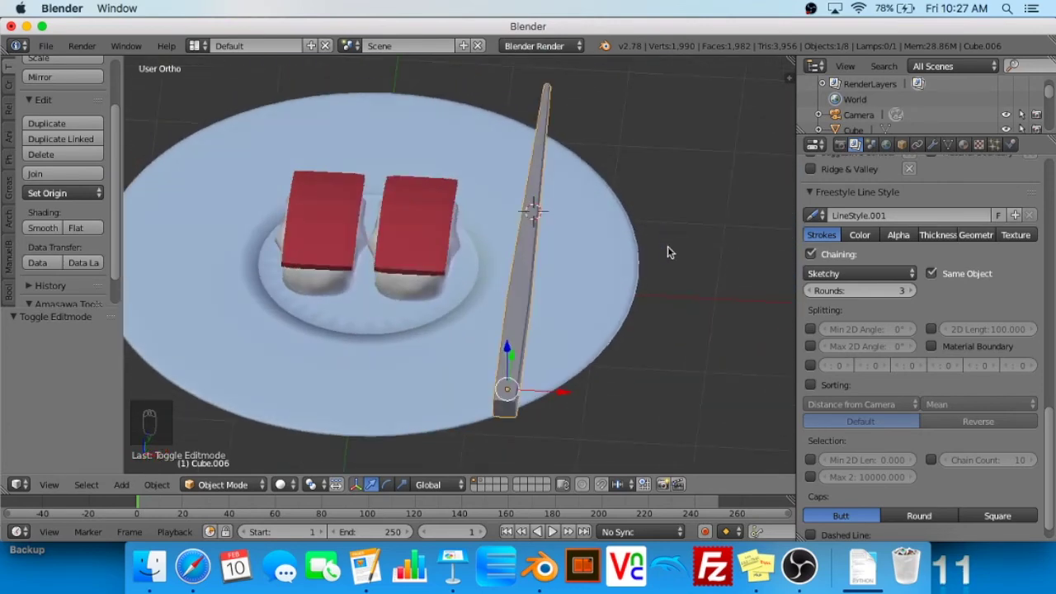
Scale the bar by about 0.80 on X and Z only, keeping its length along Y
key(Tab)
key(Tab)
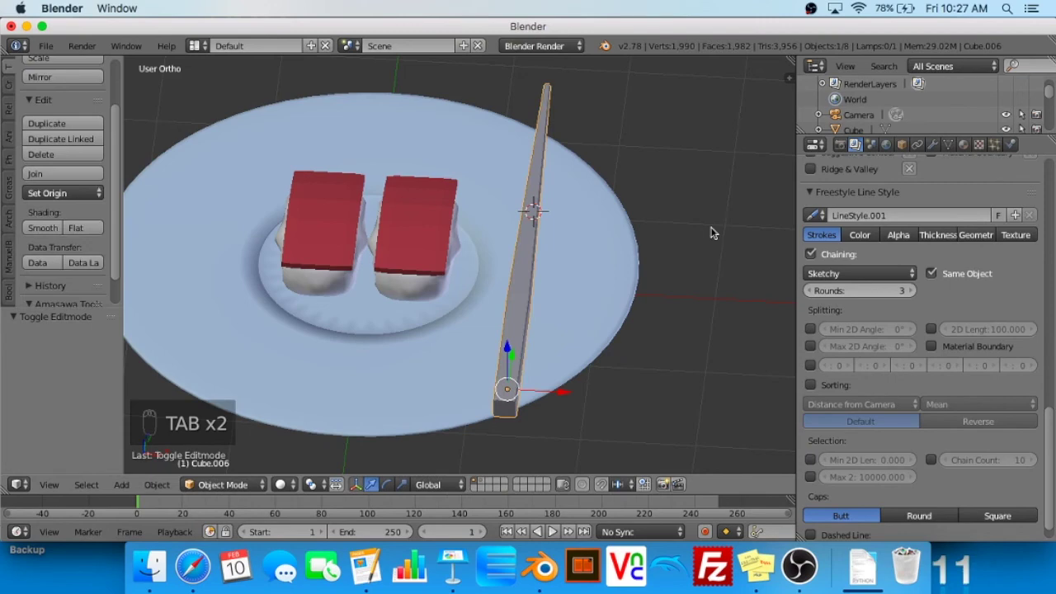
key(s)
key(shift+y)
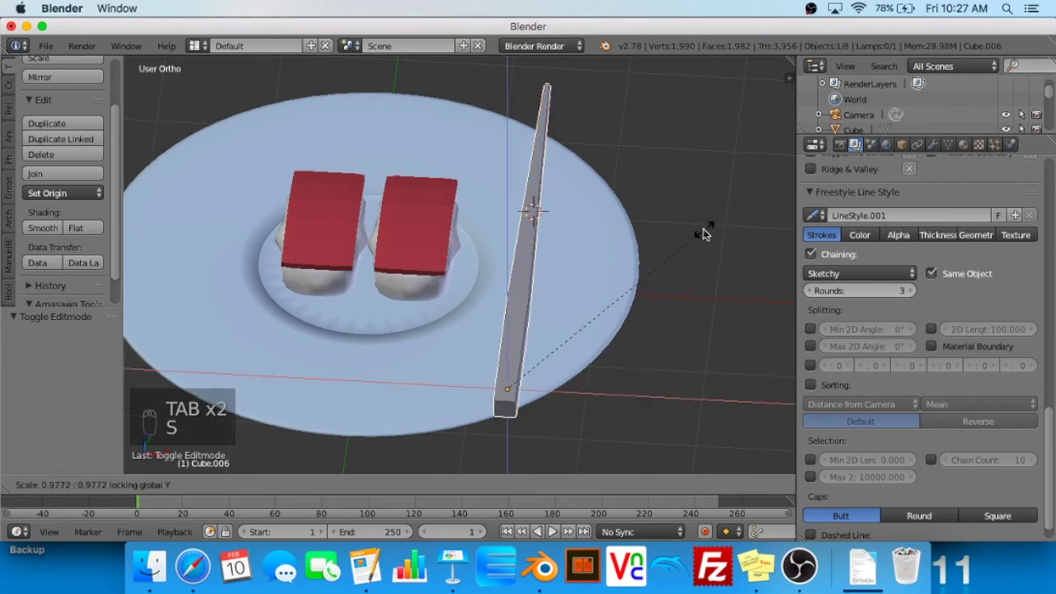
click(665, 258)
middle_drag(664, 259, 585, 295)
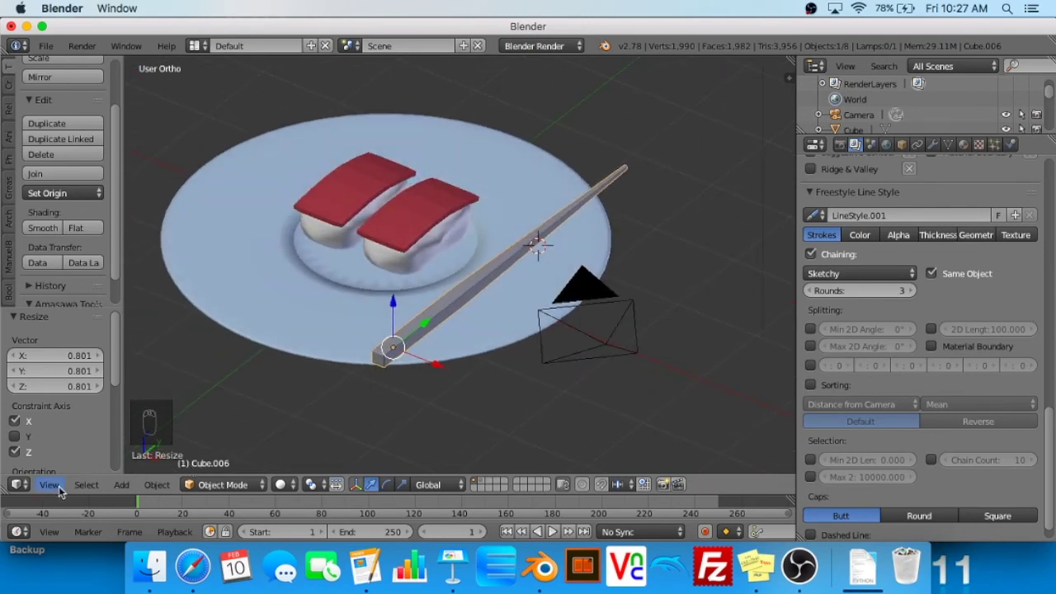
Save the project in the Downloads/Test-2 folder as "Tutorial Plate Freestyle.blend"
key(super+s)
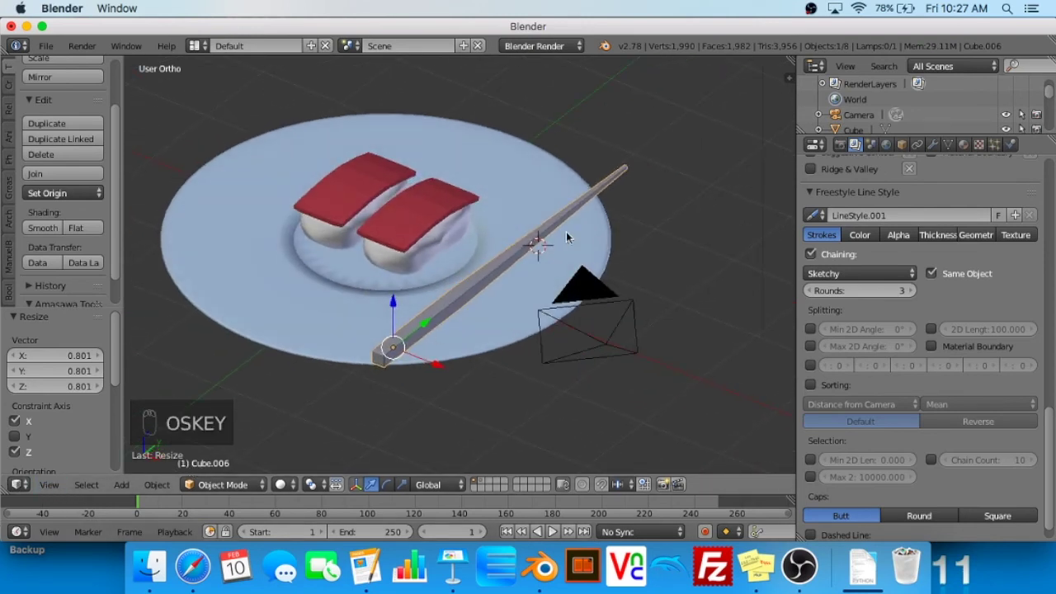
click(242, 104)
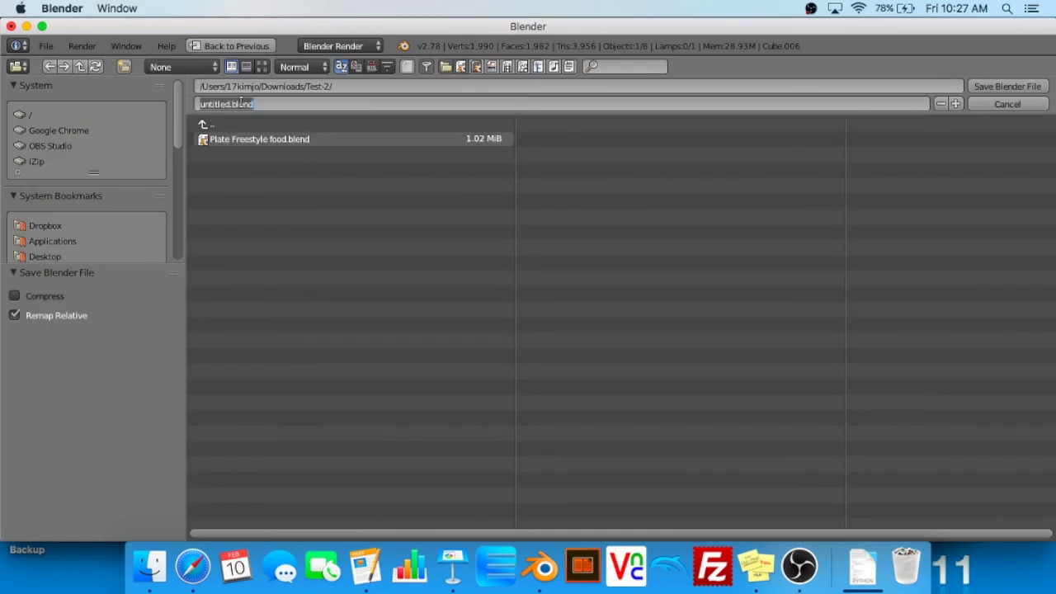
text(Tutorial Plate Freestyle)
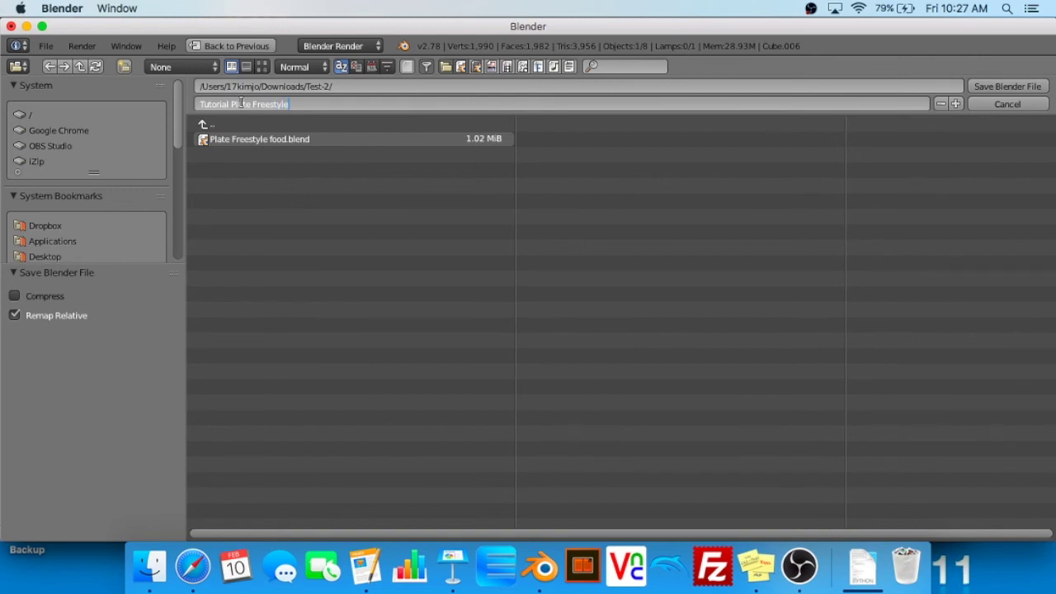
key(Return)
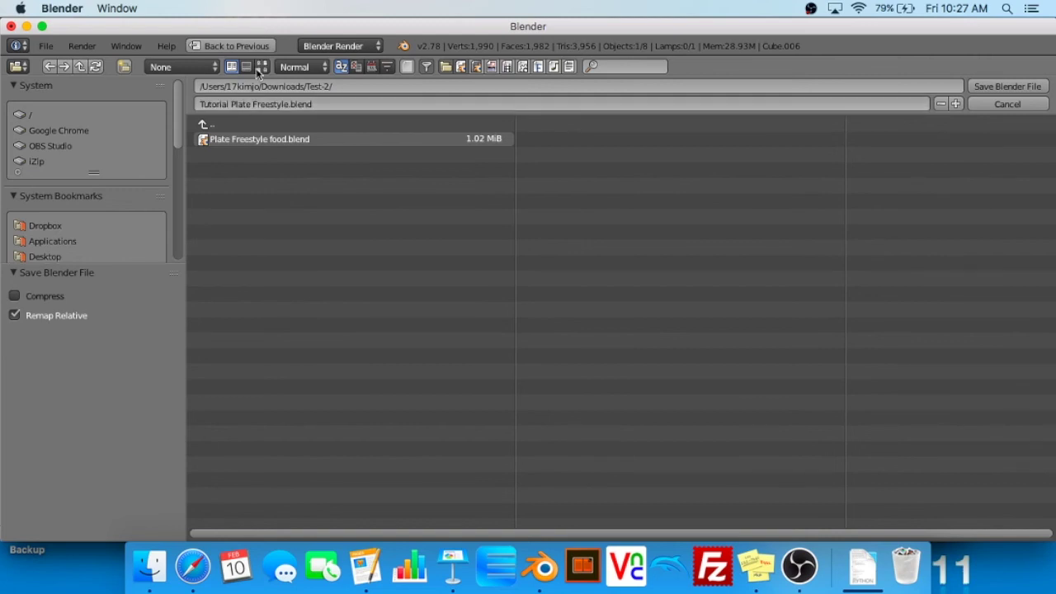
click(1003, 86)
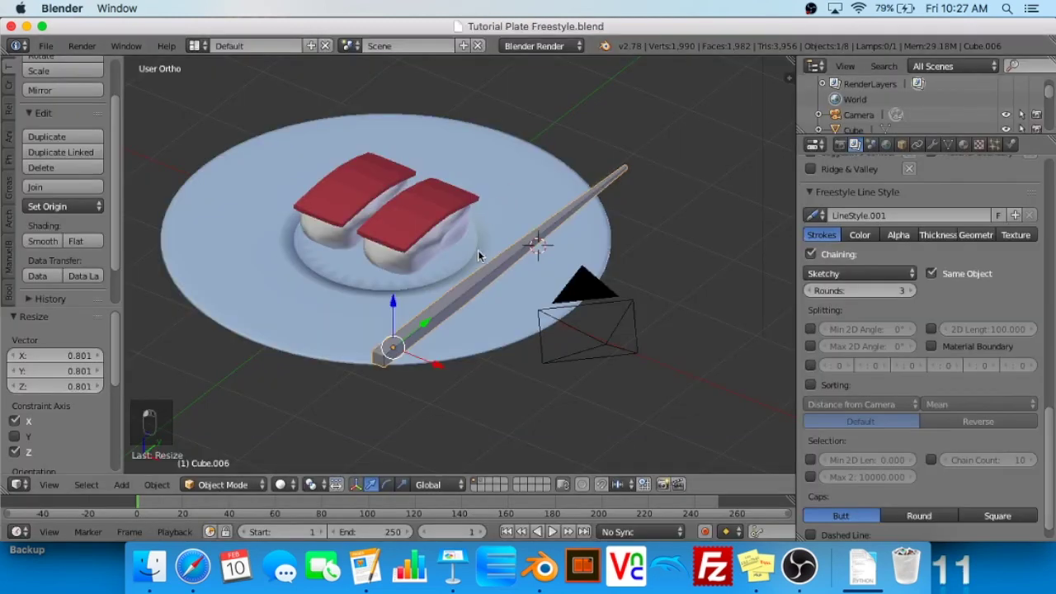
Switch the 3D view to the top orthographic view of the plate and chopstick
click(49, 484)
click(52, 425)
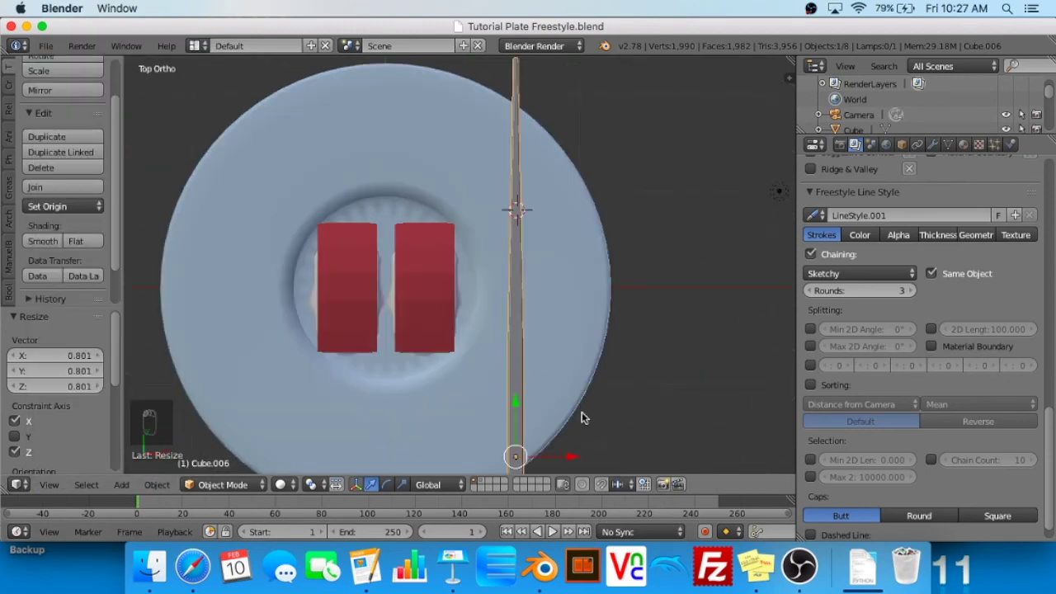
key(r)
click(531, 156)
key(super+z)
Rotate the chopstick 90° about the Z axis and move it about 2.80 units along Y, behind the sushi
text(rz90)
key(Return)
key(g)
key(y)
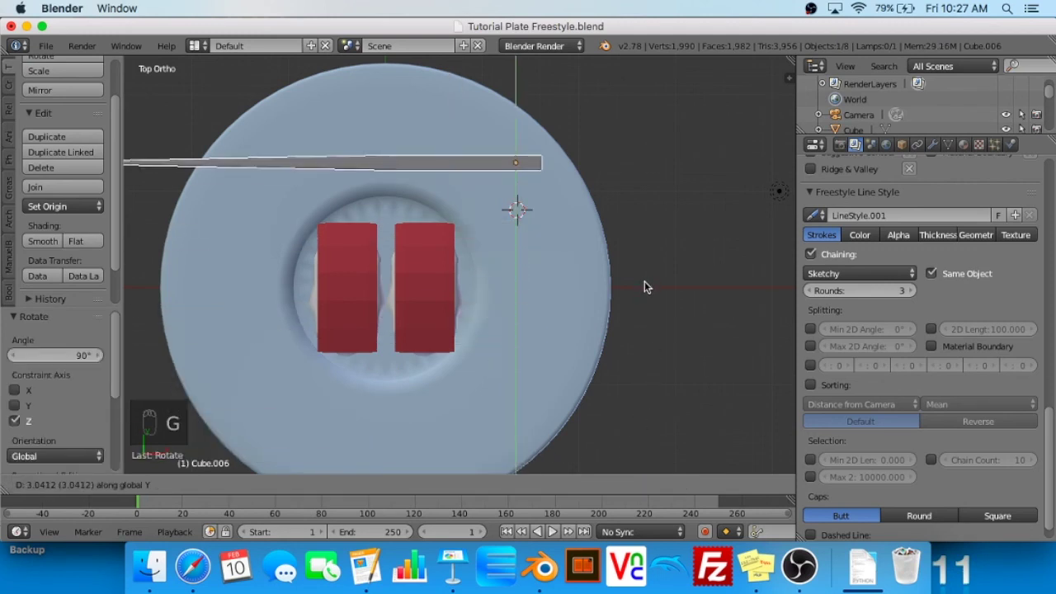
click(641, 305)
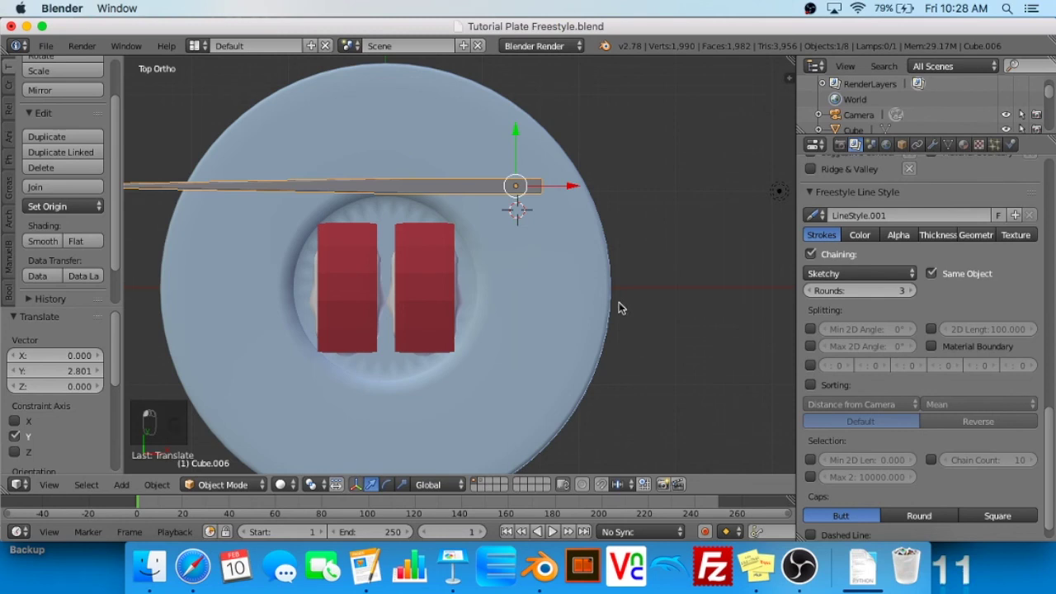
Move the chopstick about 0.456 units along X so it spans the plate
key(g)
key(x)
click(664, 312)
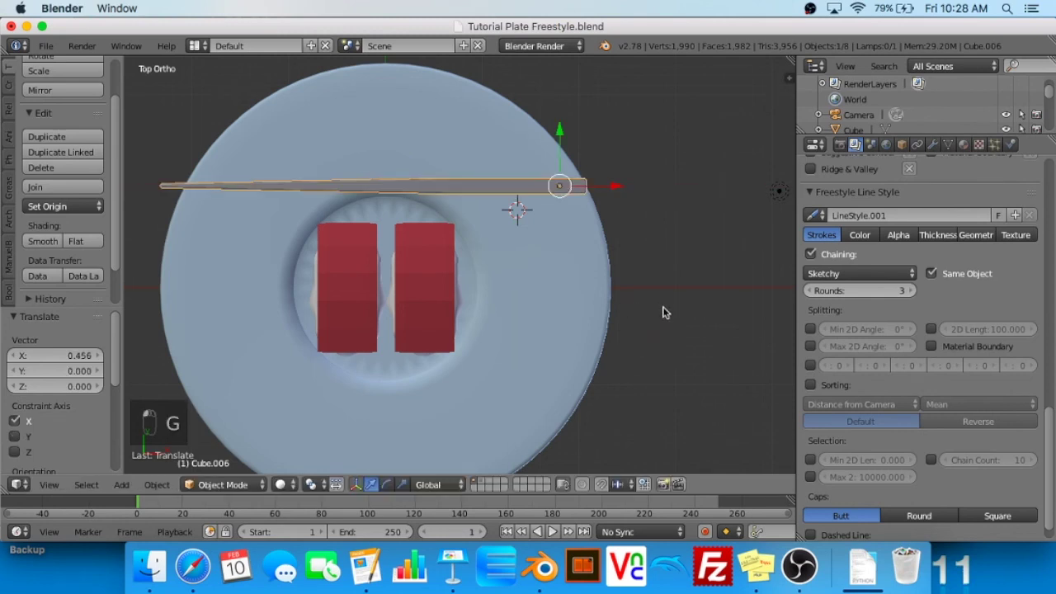
Duplicate the chopstick and place the copy about 0.184 units away along Y
key(shift+d)
key(y)
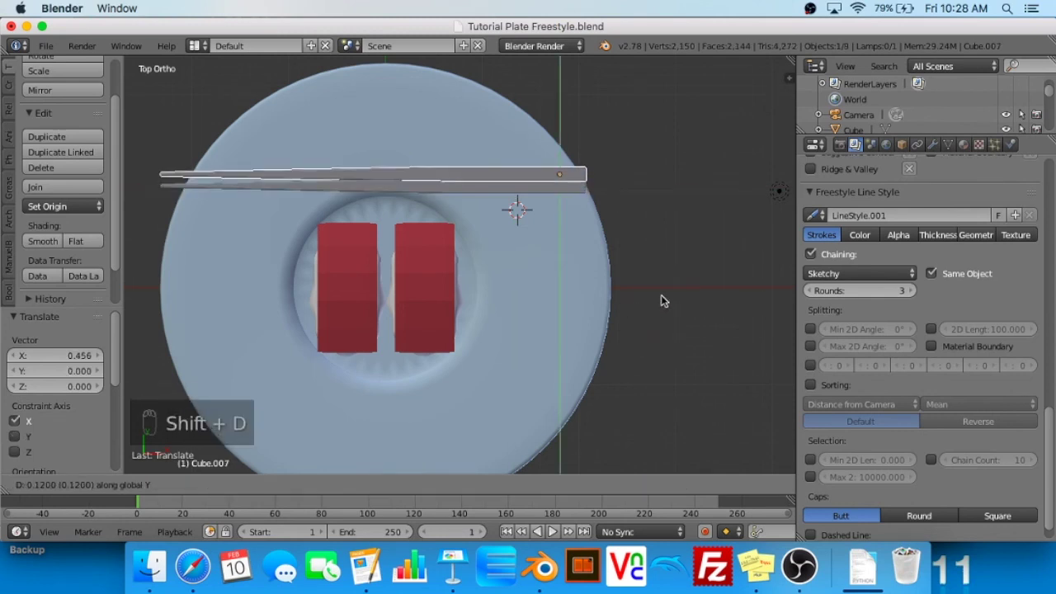
click(660, 299)
Fine-tune the gap between the chopsticks with two small Y moves of the copy, the last about -0.024 units
middle_drag(652, 322, 492, 171)
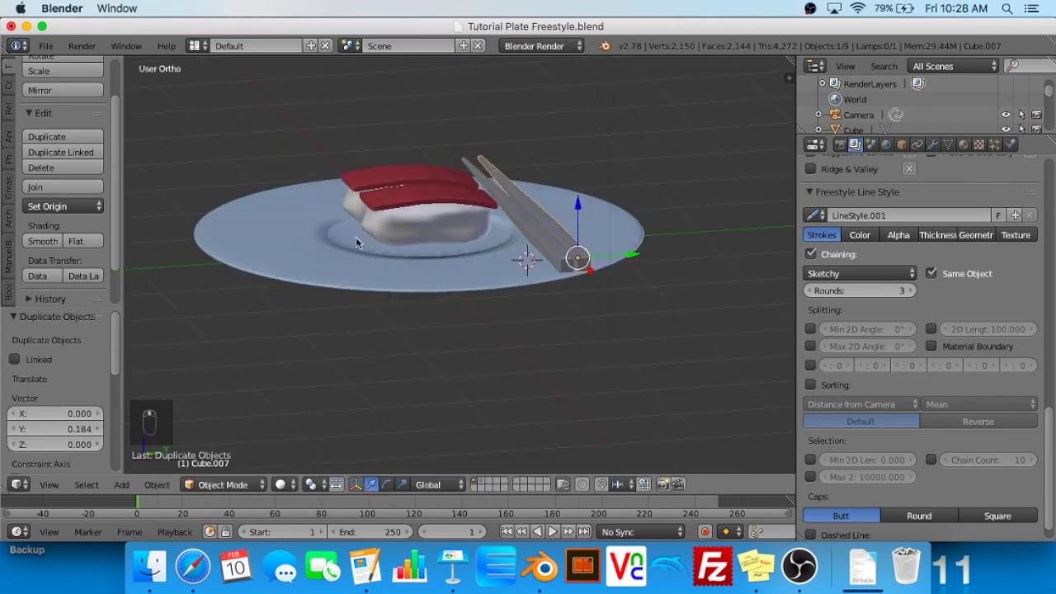
mouse_move(405, 239)
middle_down()
mouse_move(417, 231)
mouse_move(413, 259)
mouse_move(377, 288)
mouse_move(401, 259)
middle_up()
key(g)
key(y)
click(406, 272)
key(g)
key(y)
click(375, 288)
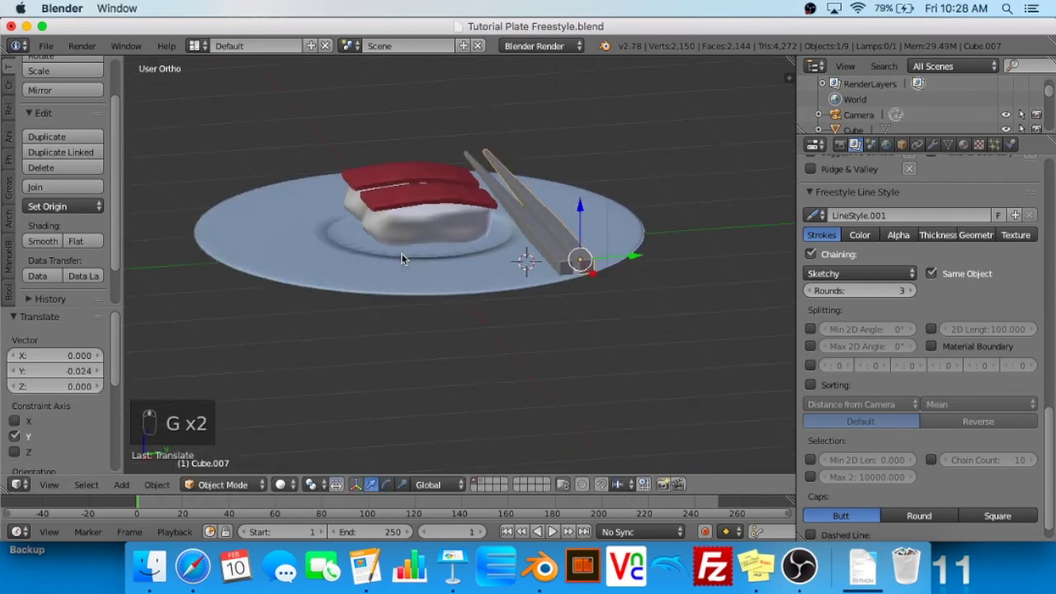
Select both chopsticks and show the whole frame through the active camera
middle_drag(314, 337, 449, 278)
shift+right_click(523, 226)
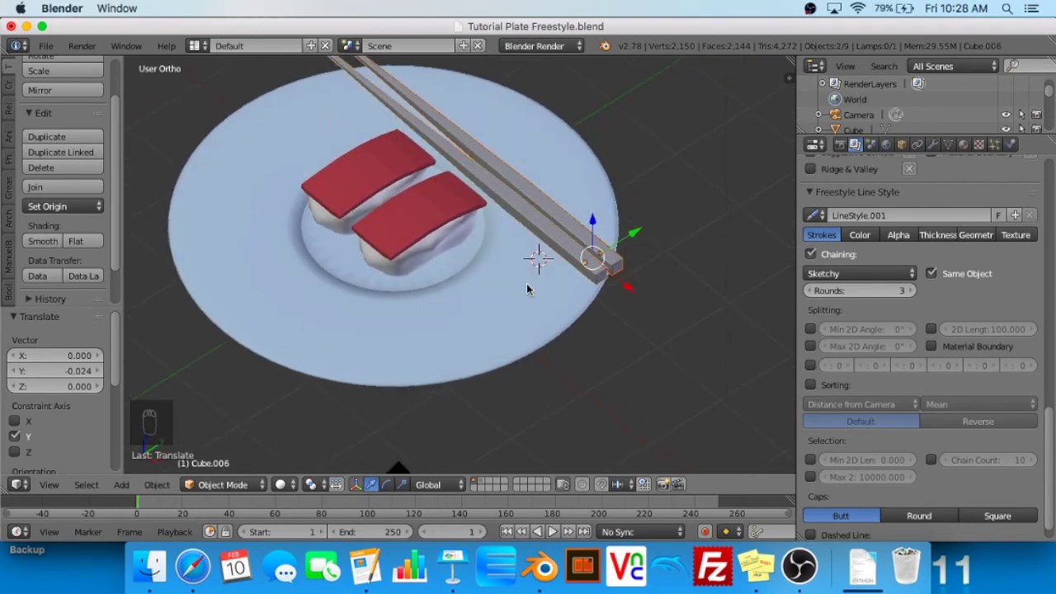
middle_drag(528, 289, 531, 250)
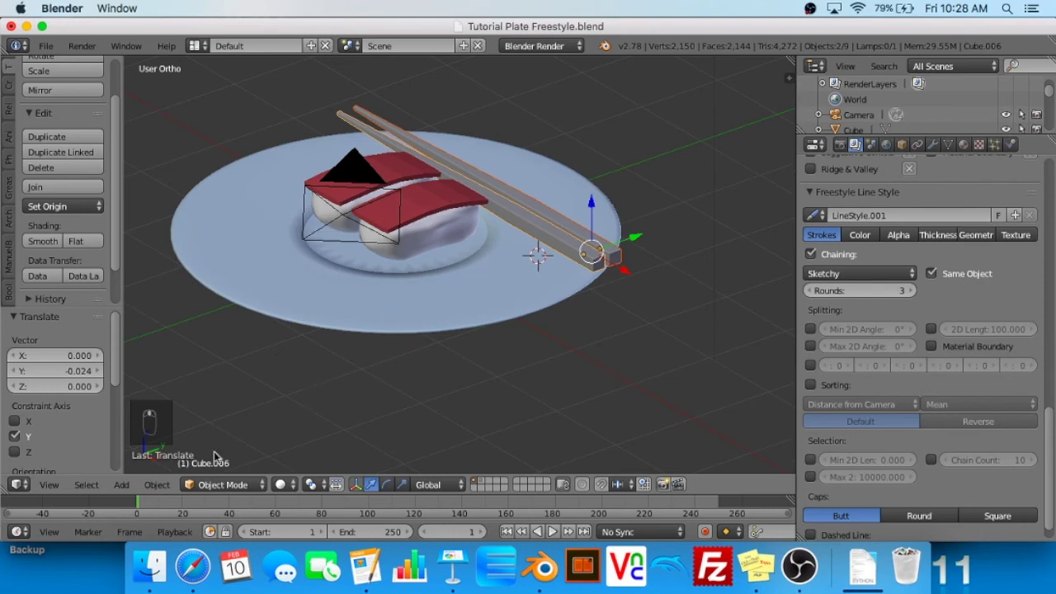
click(48, 484)
click(82, 429)
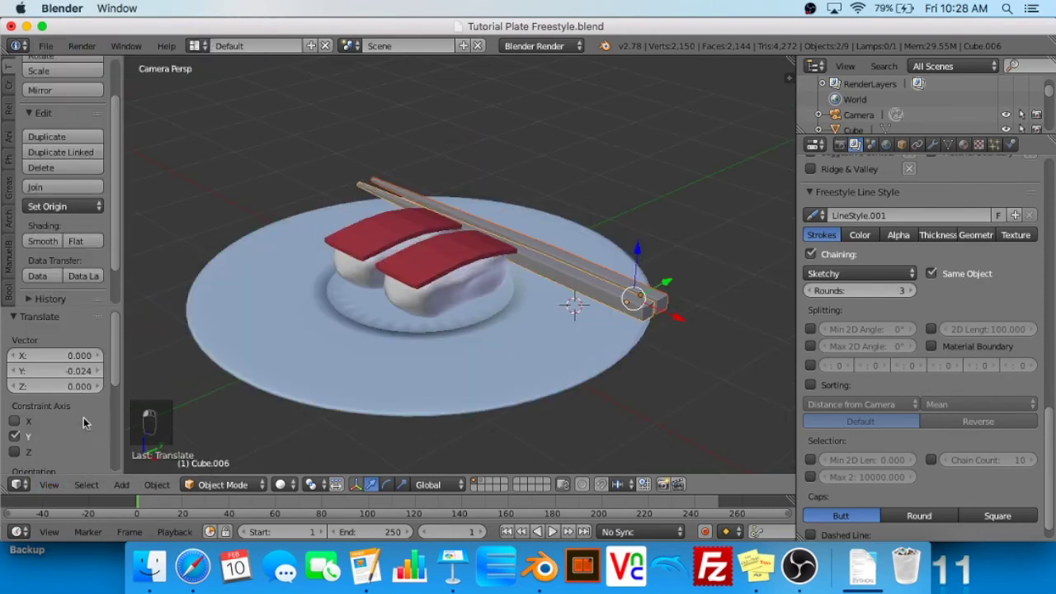
scroll(376, 357, down, 3)
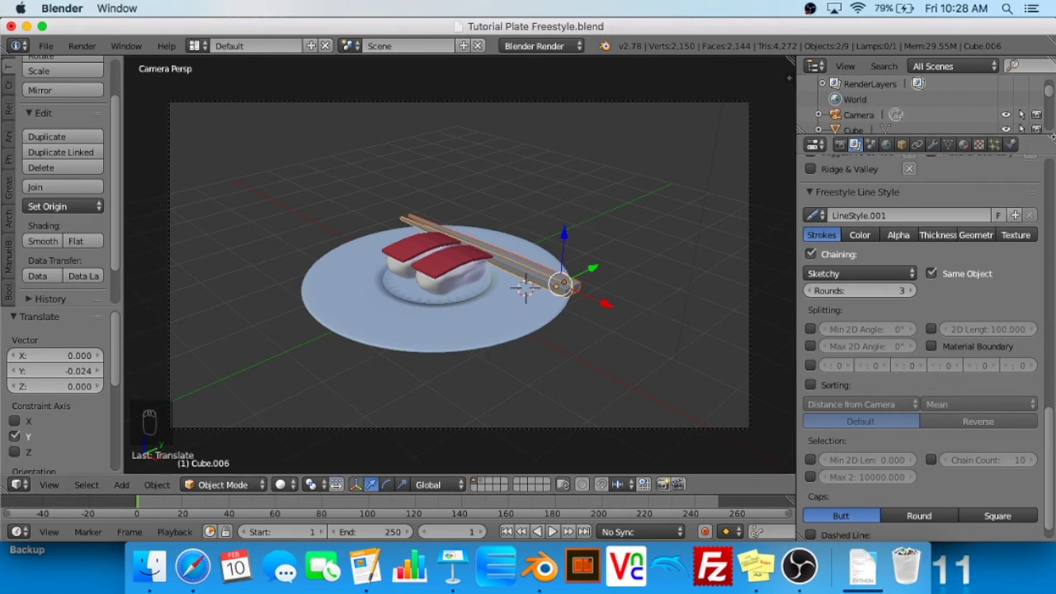
Give the duplicated chopstick a new material and make it Shadeless
click(963, 144)
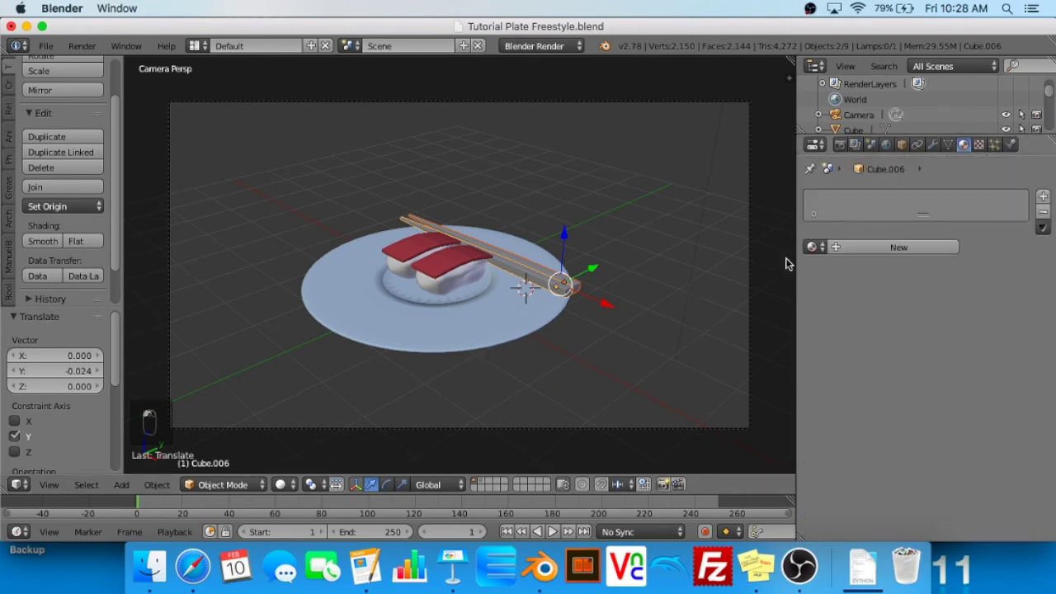
right_click(560, 285)
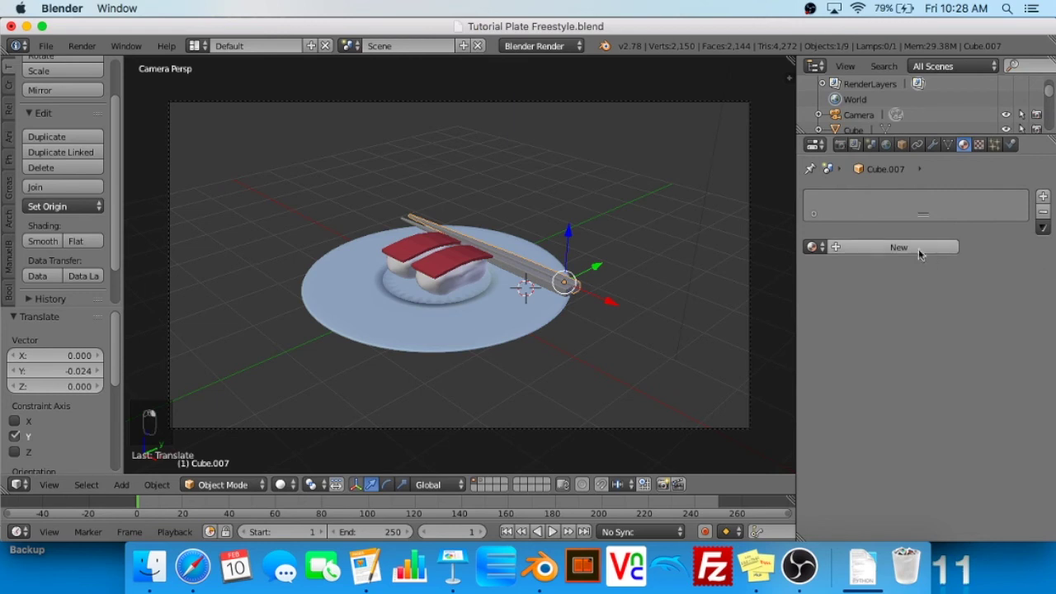
click(857, 249)
scroll(922, 316, down, 5)
click(930, 431)
Set the chopstick material's diffuse color to a reddish brown of about R 0.477, G 0.168, B 0.109
click(860, 282)
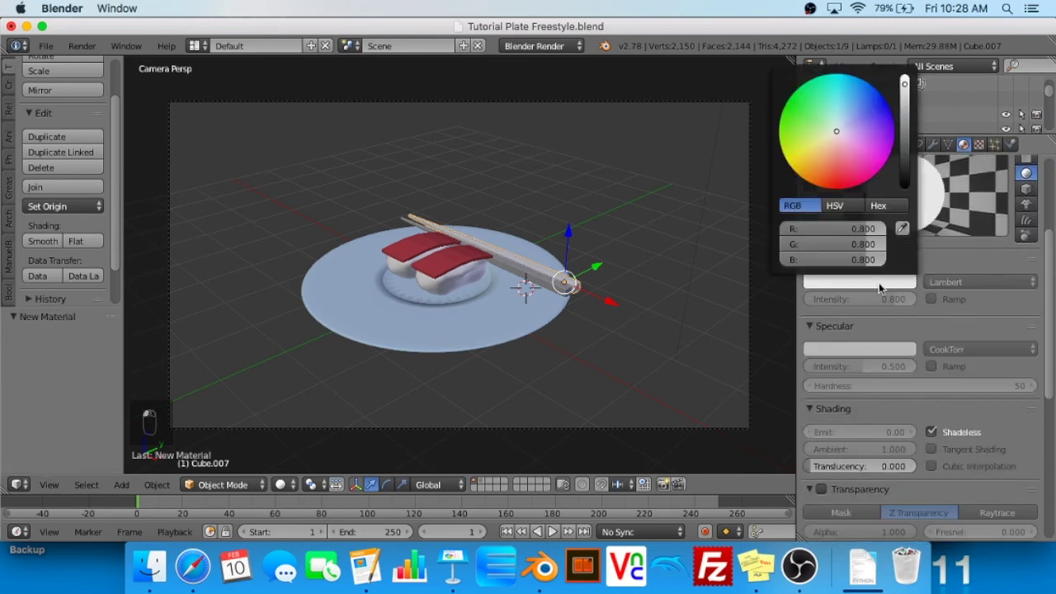
click(836, 146)
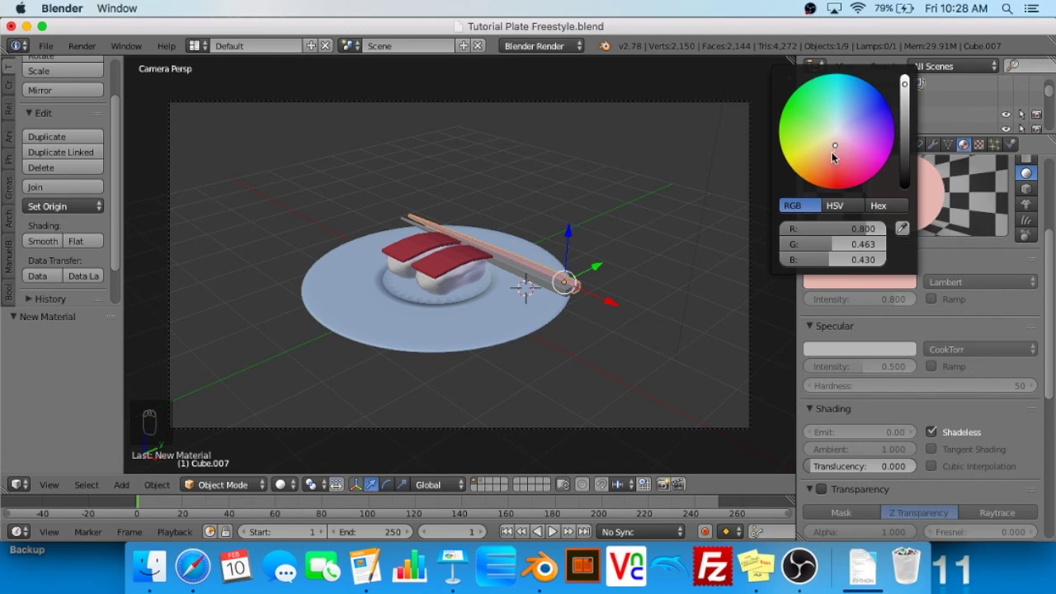
click(831, 152)
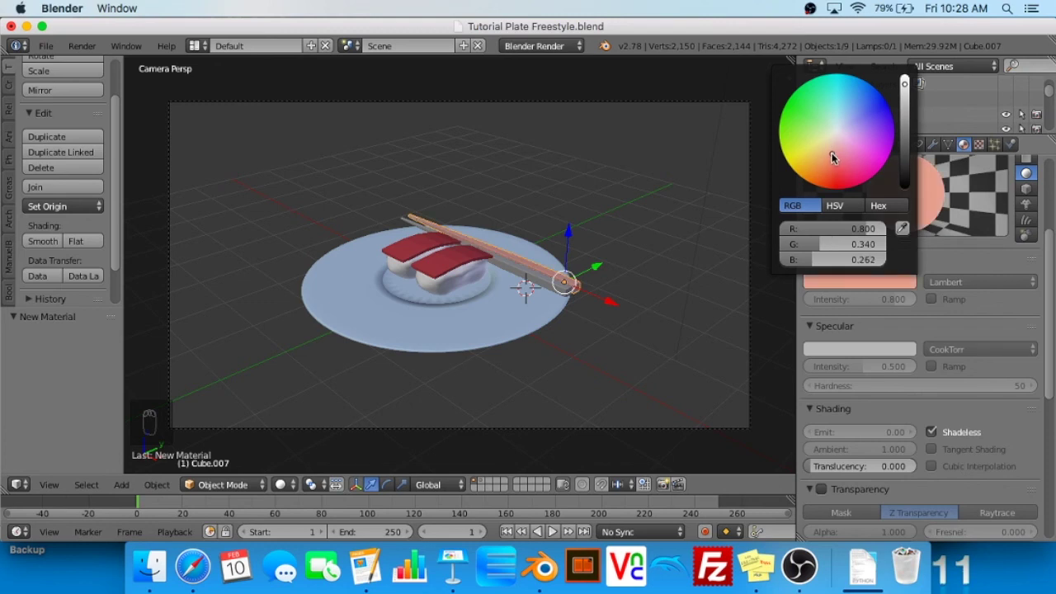
click(829, 157)
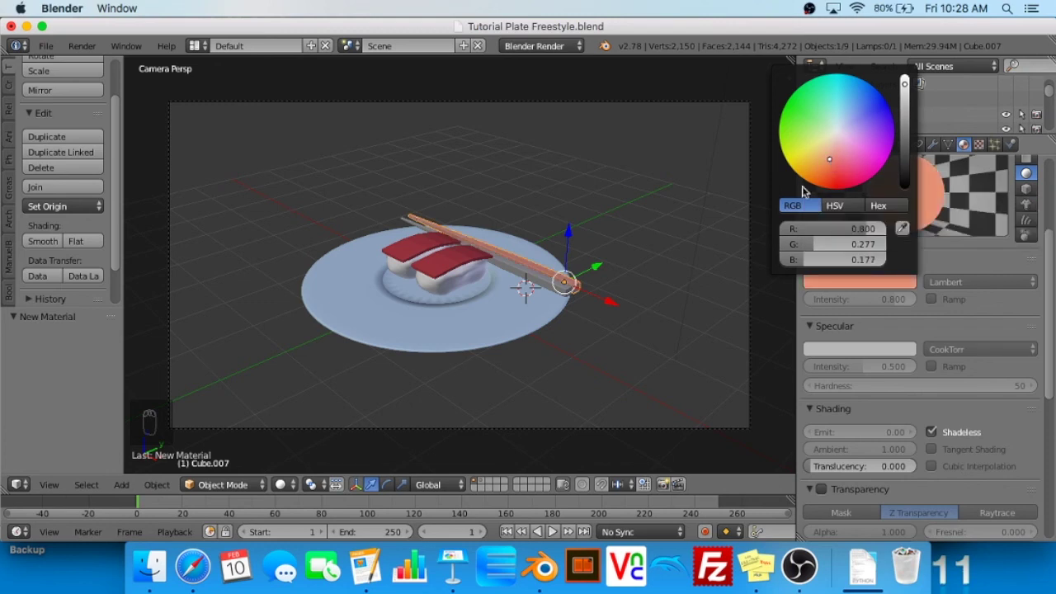
click(828, 284)
click(904, 106)
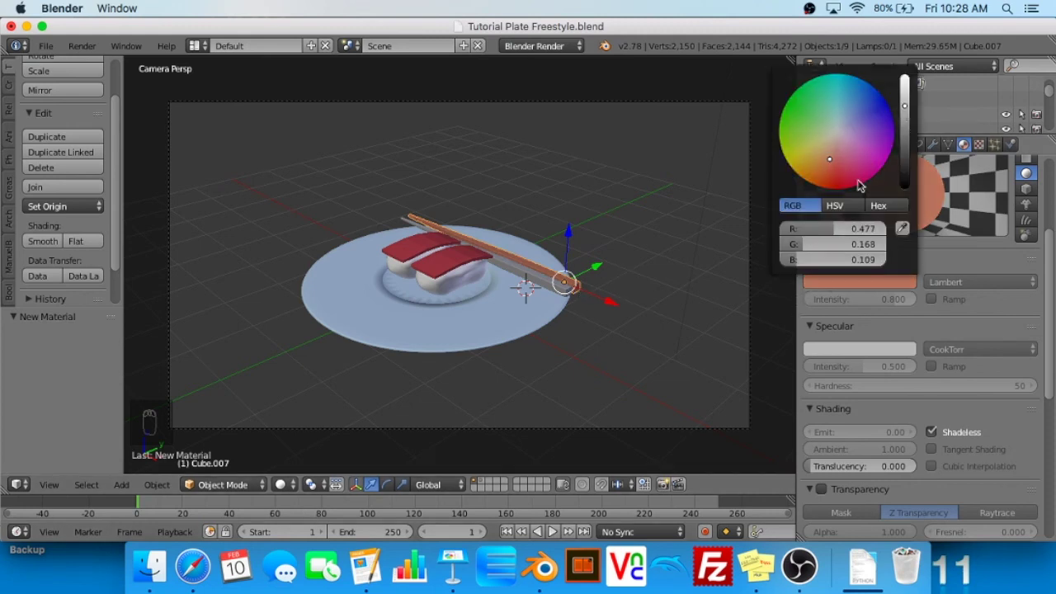
click(864, 279)
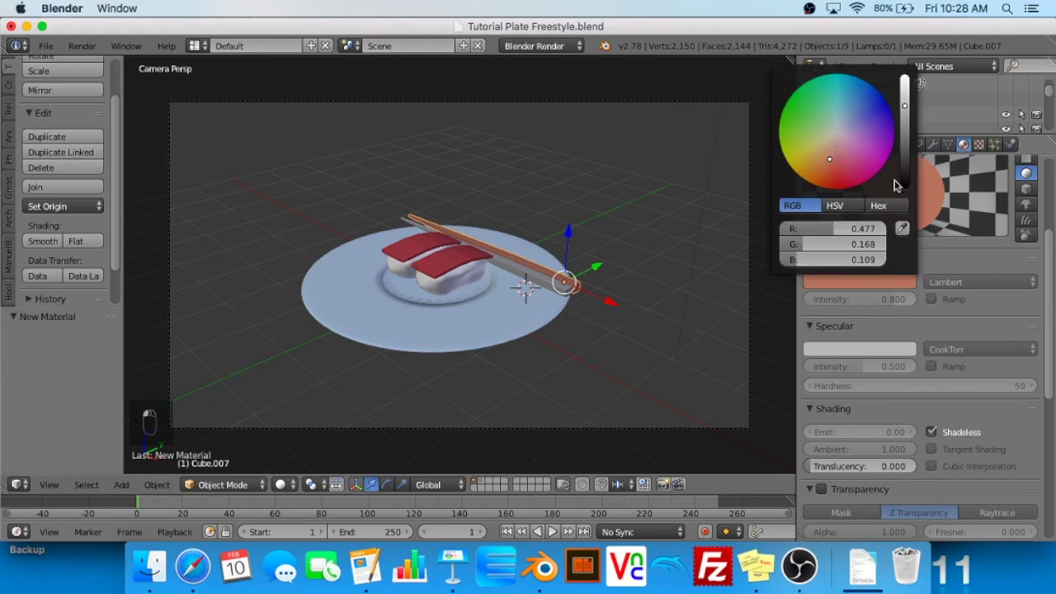
click(905, 107)
Assign the existing Material.004 to the original chopstick
right_click(533, 276)
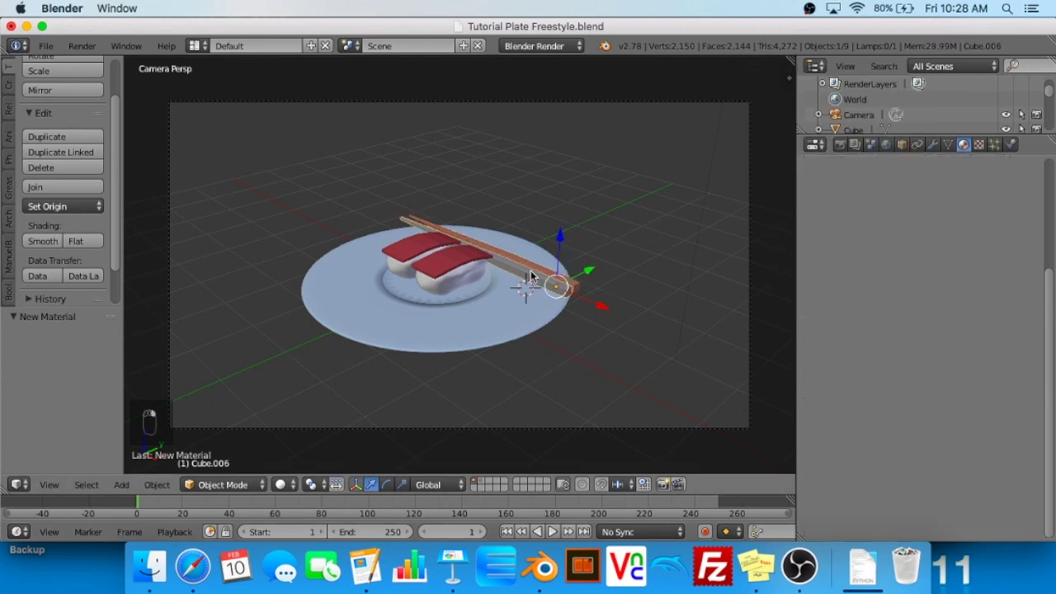
click(812, 246)
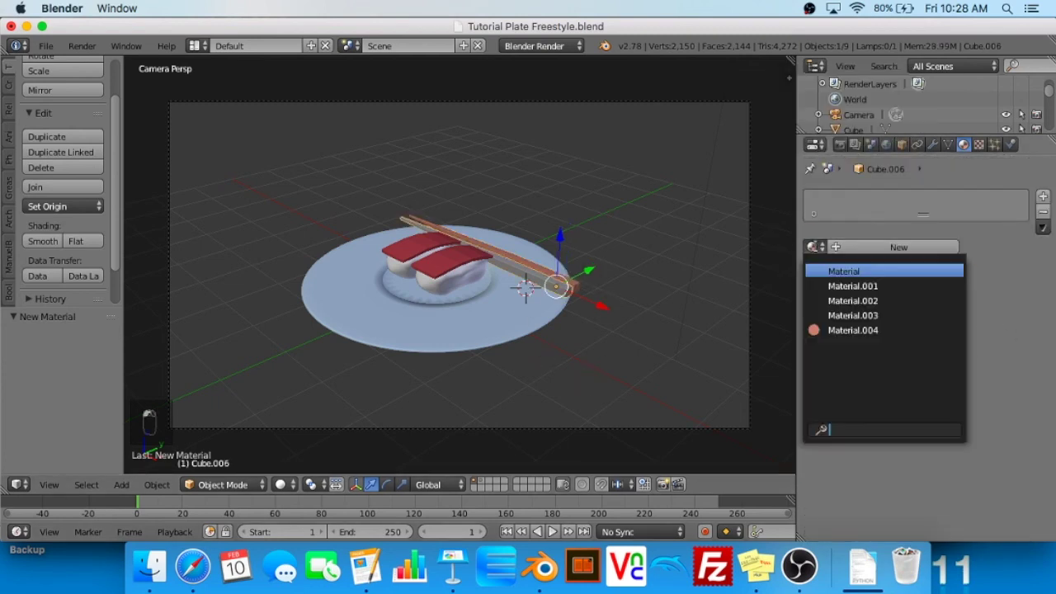
click(858, 330)
Preview the camera view with Rendered viewport shading and return to Solid shading
click(280, 485)
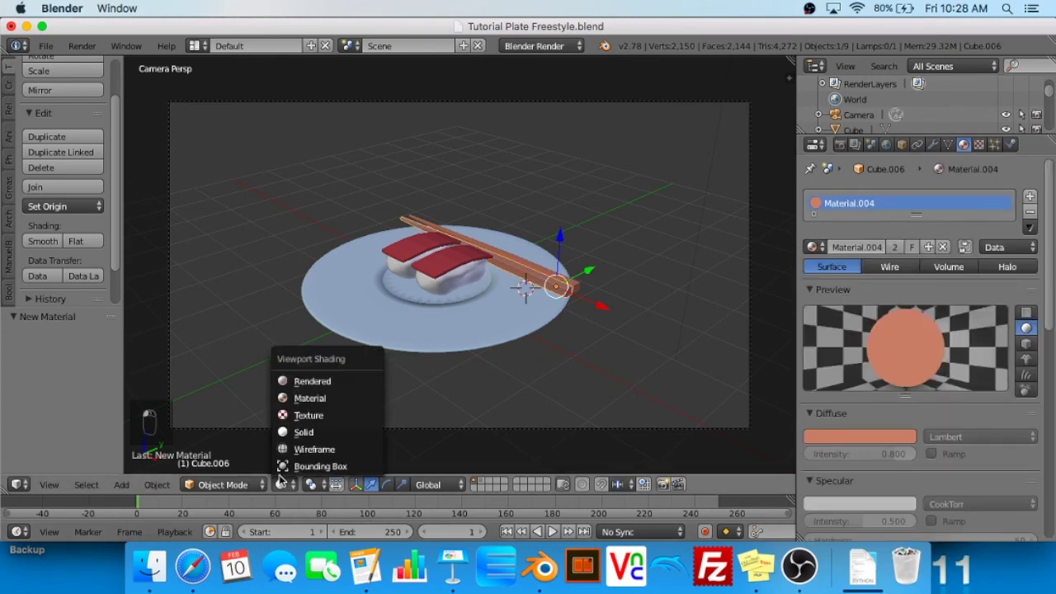
click(329, 381)
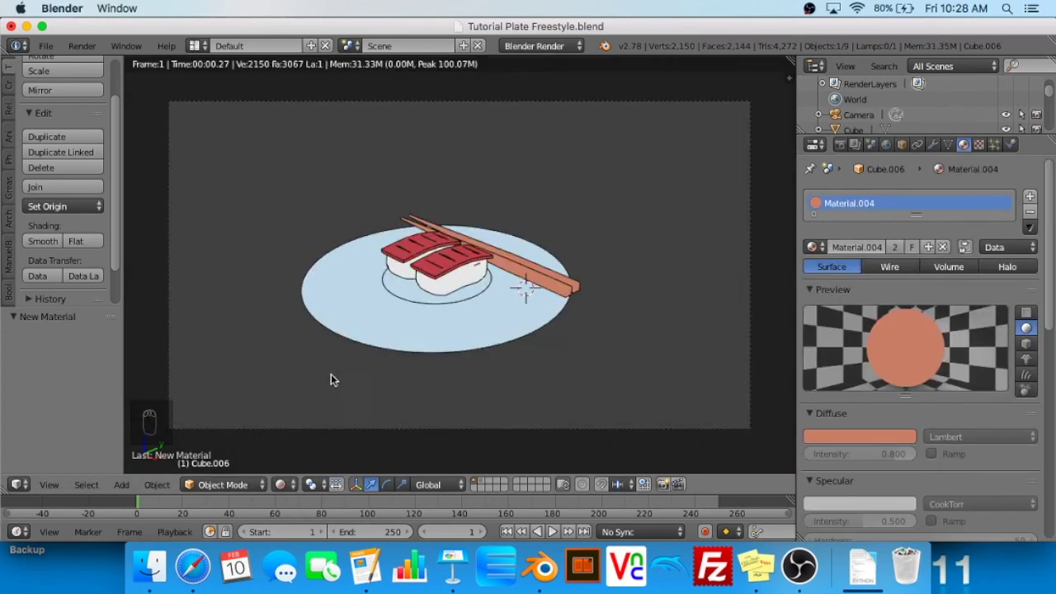
scroll(335, 365, up, 1)
shift+middle_drag(375, 371, 382, 375)
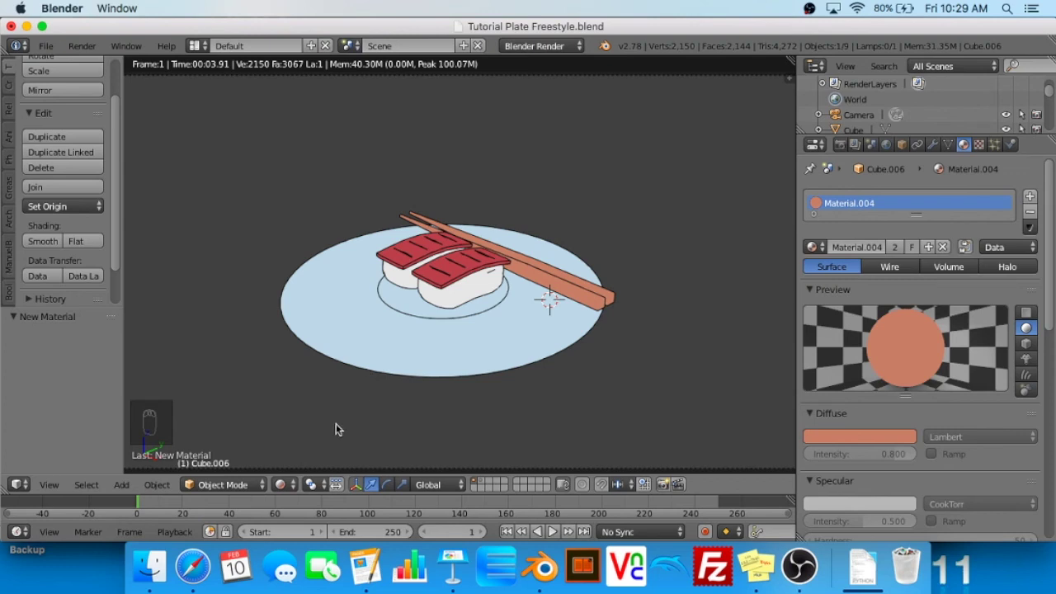
click(280, 485)
click(302, 432)
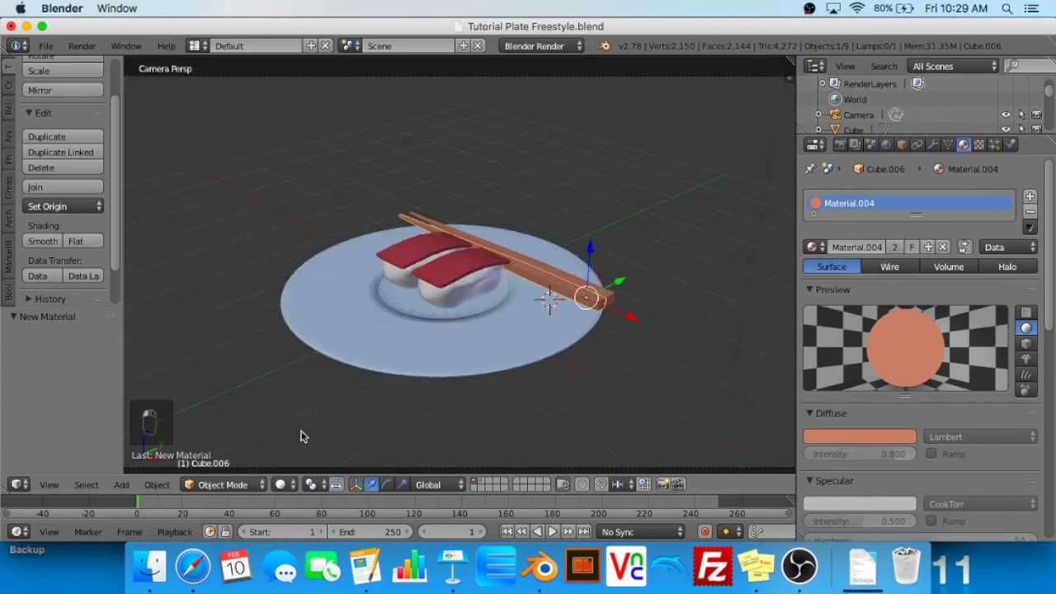
Place the 3D cursor near the center of the plate, viewed from beneath
mouse_move(589, 363)
middle_down()
mouse_move(493, 337)
mouse_move(486, 256)
middle_up()
click(465, 283)
click(458, 290)
click(443, 291)
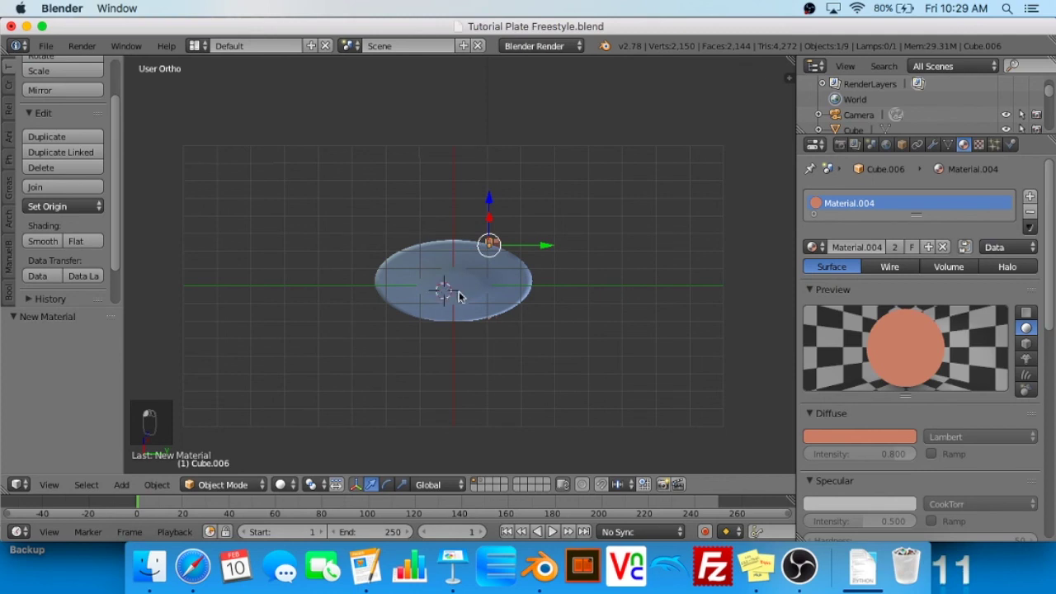
Add a plane mesh at the 3D cursor under the plate
middle_drag(457, 291, 485, 233)
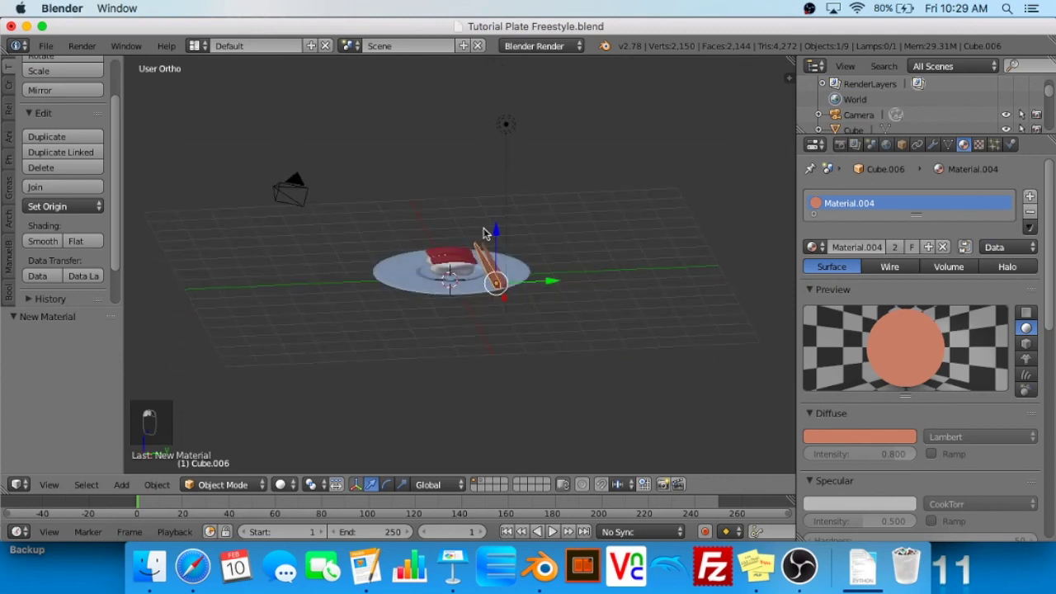
key(shift+a)
mouse_move(485, 232)
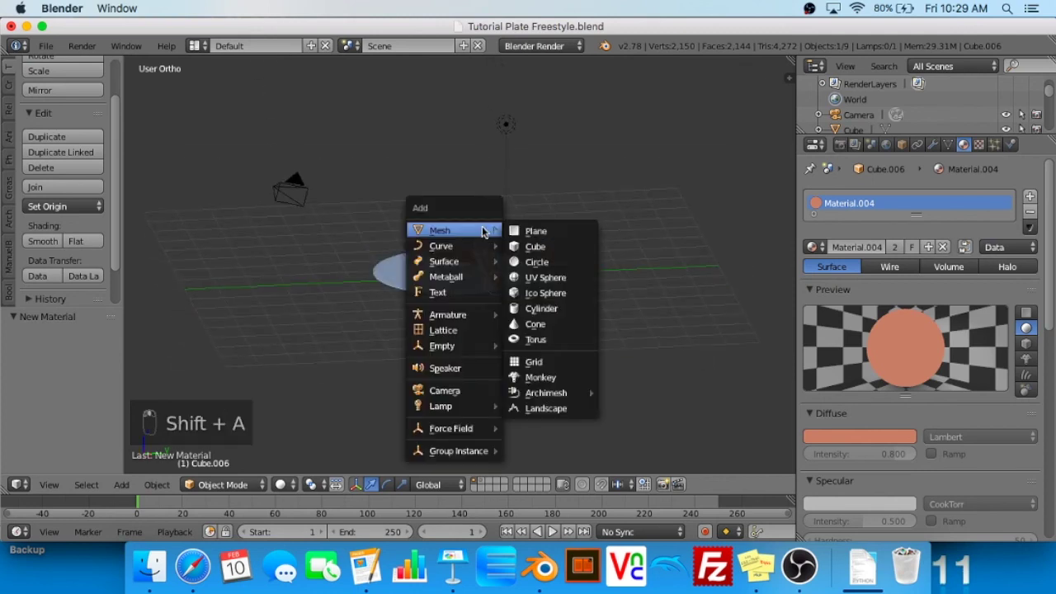
click(542, 237)
Scale up the new plane's mesh in Edit Mode so it extends beyond the grid on all sides, and return to Object Mode
middle_drag(543, 238, 520, 276)
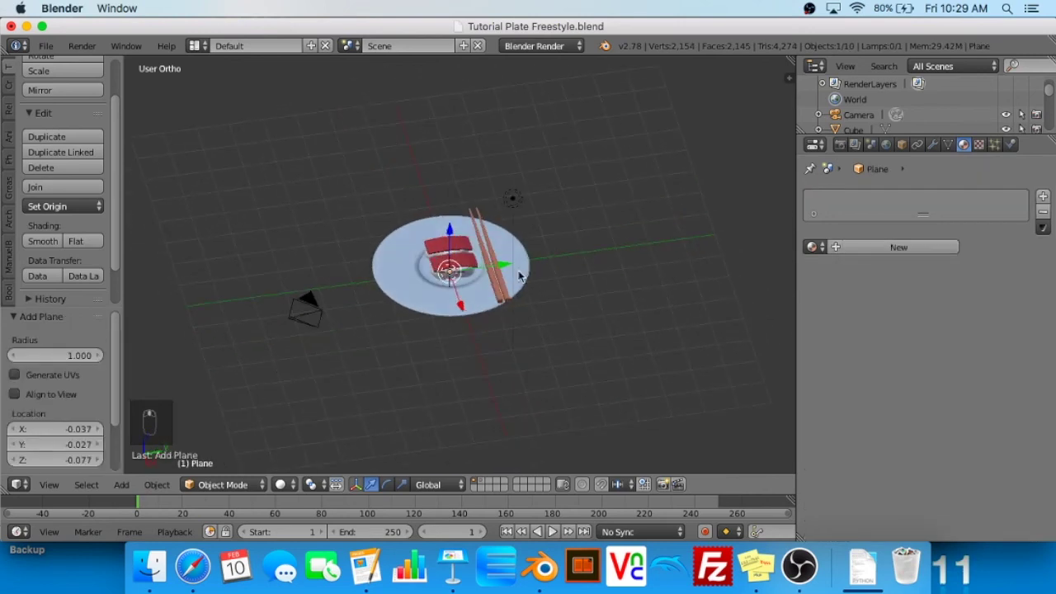
key(Tab)
key(s)
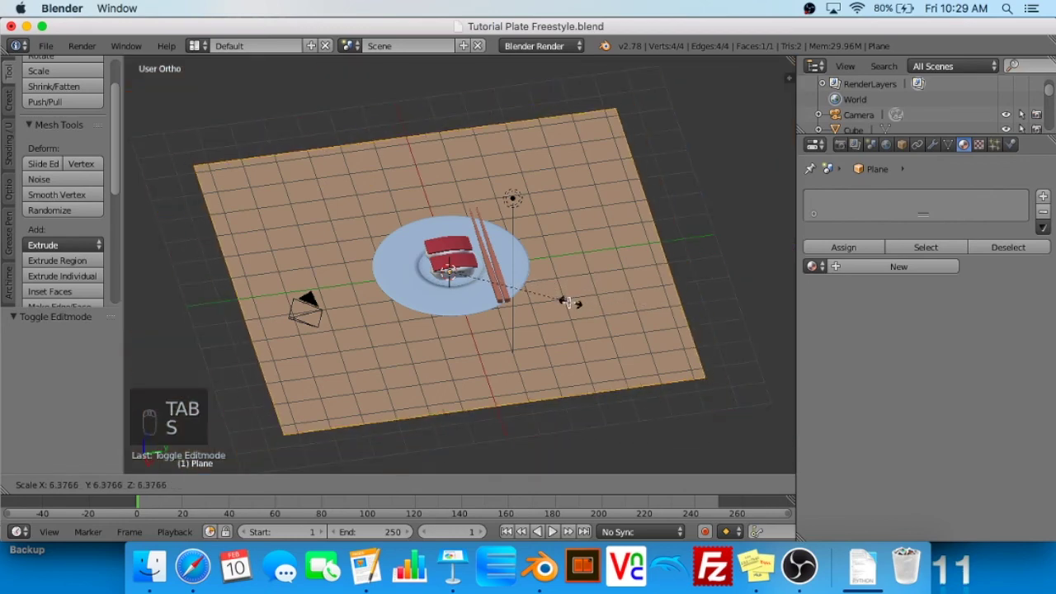
click(636, 307)
key(Tab)
middle_drag(691, 262, 767, 252)
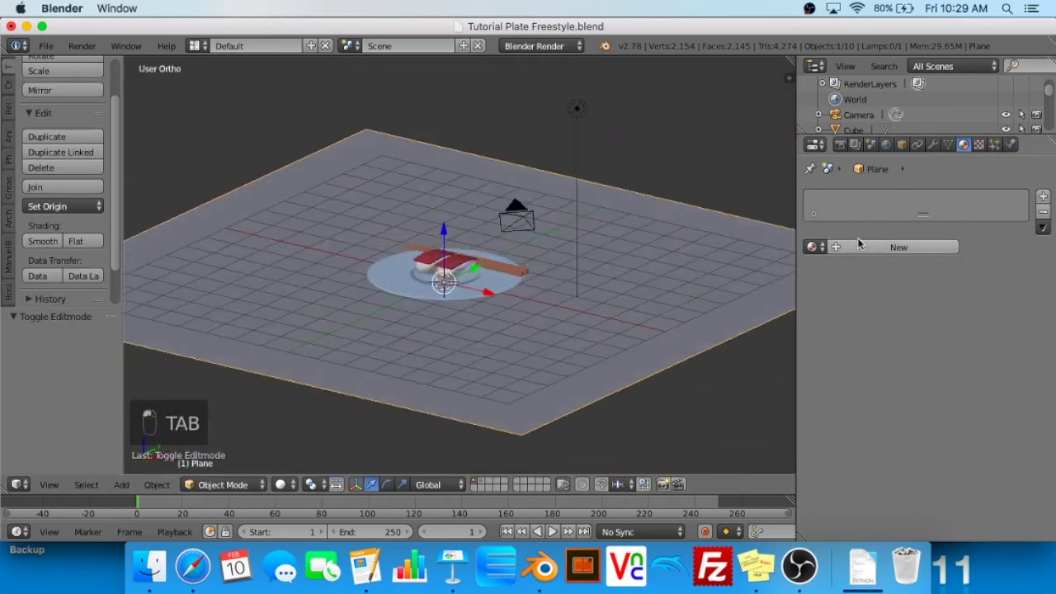
Create a new material on the ground plane and name it Surface
click(871, 249)
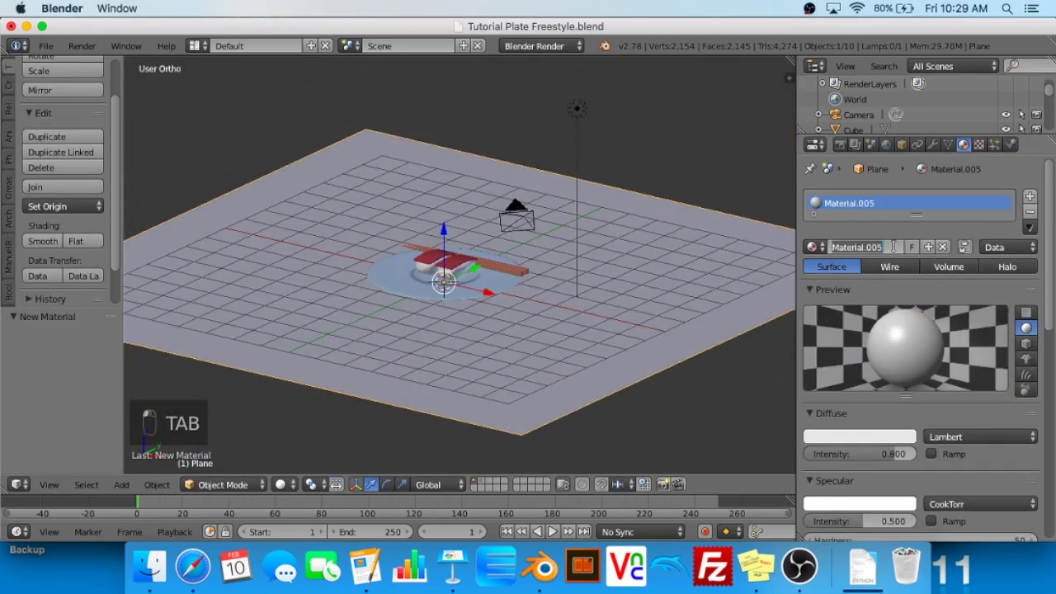
double_click(893, 247)
key(BackSpace)
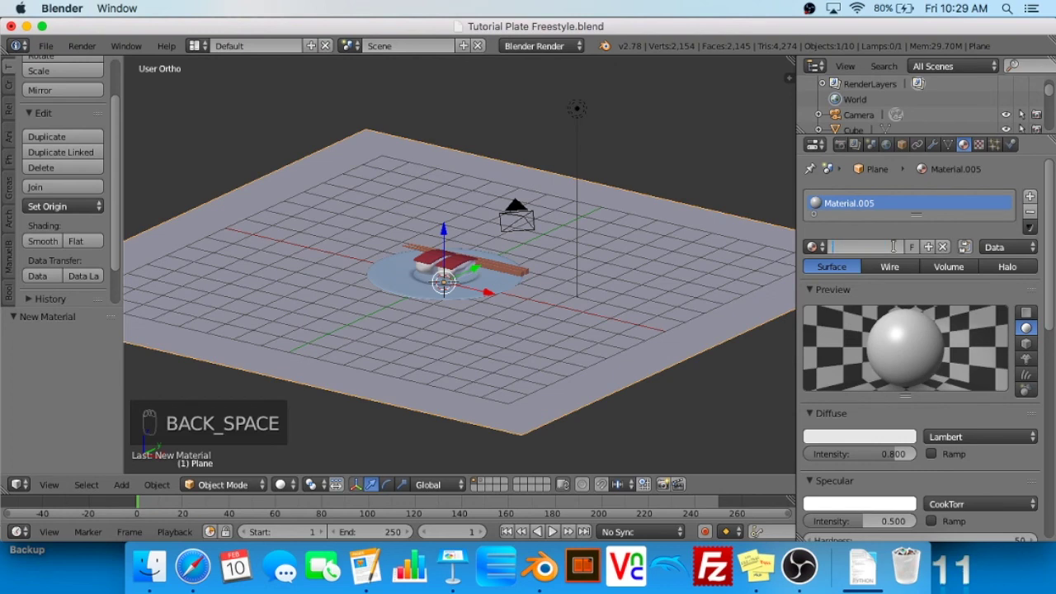
text(Surface)
key(Return)
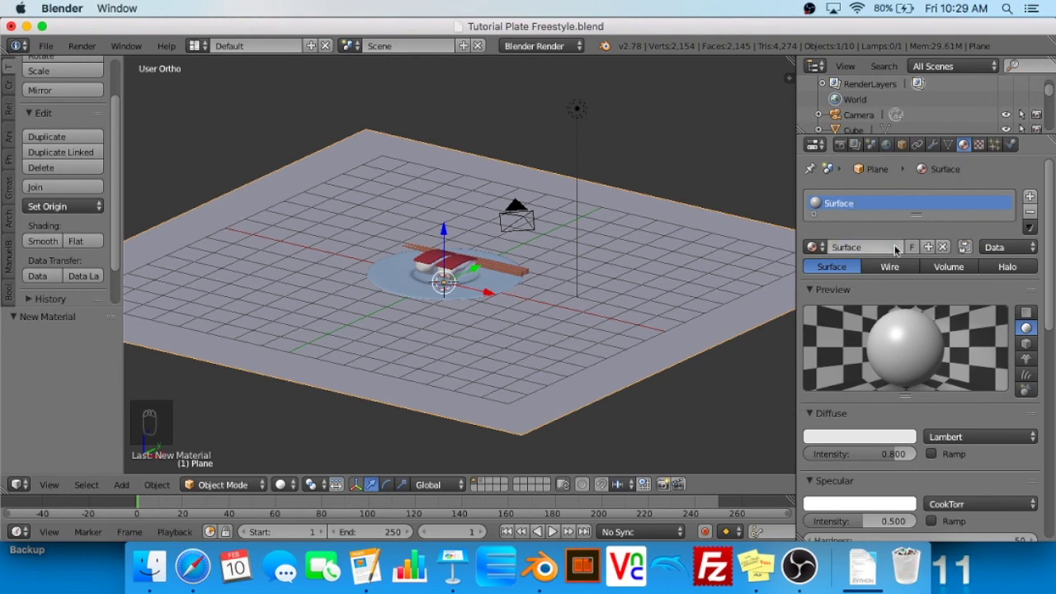
Make the Surface material shadeless and give it a light orange-tan diffuse color
scroll(896, 250, down, 8)
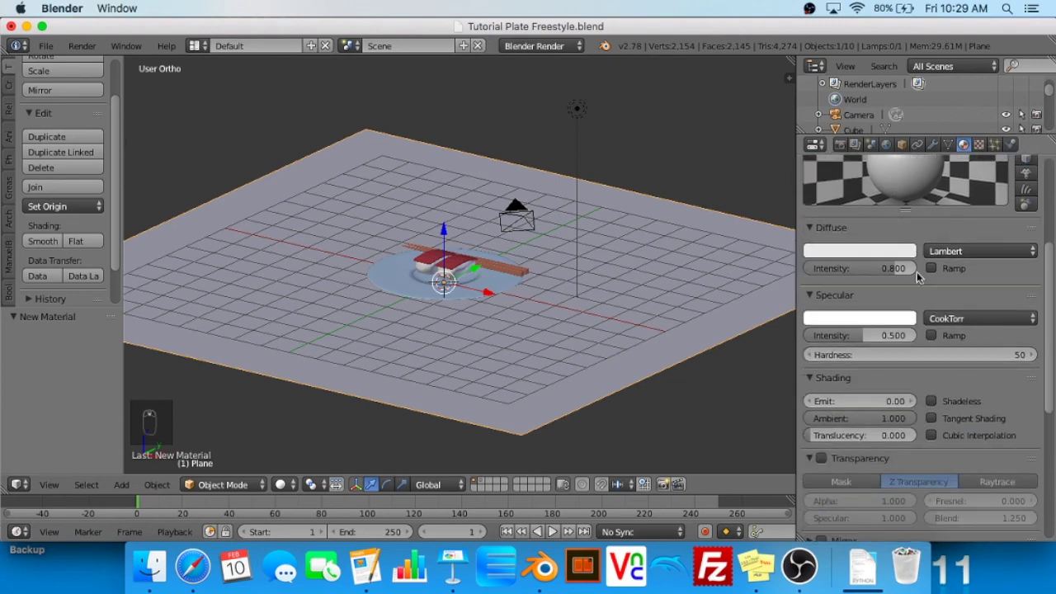
click(932, 341)
scroll(934, 344, up, 4)
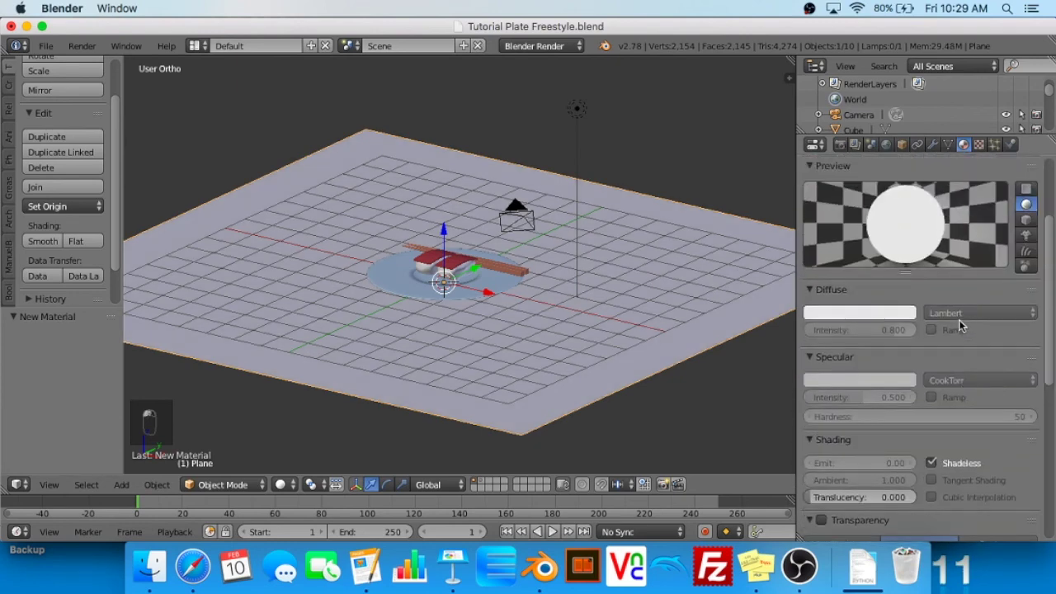
click(853, 313)
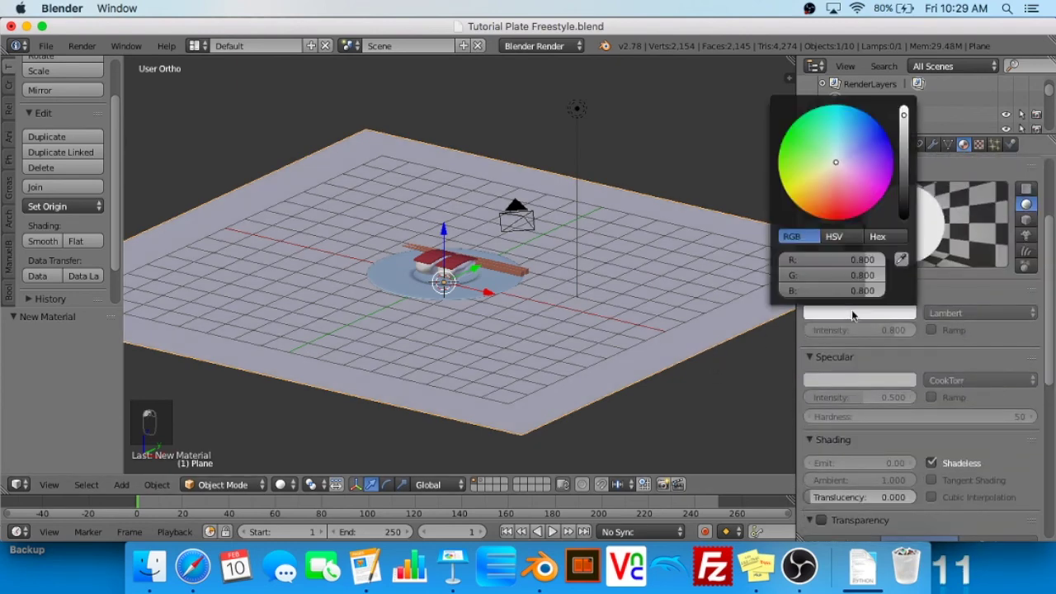
click(830, 171)
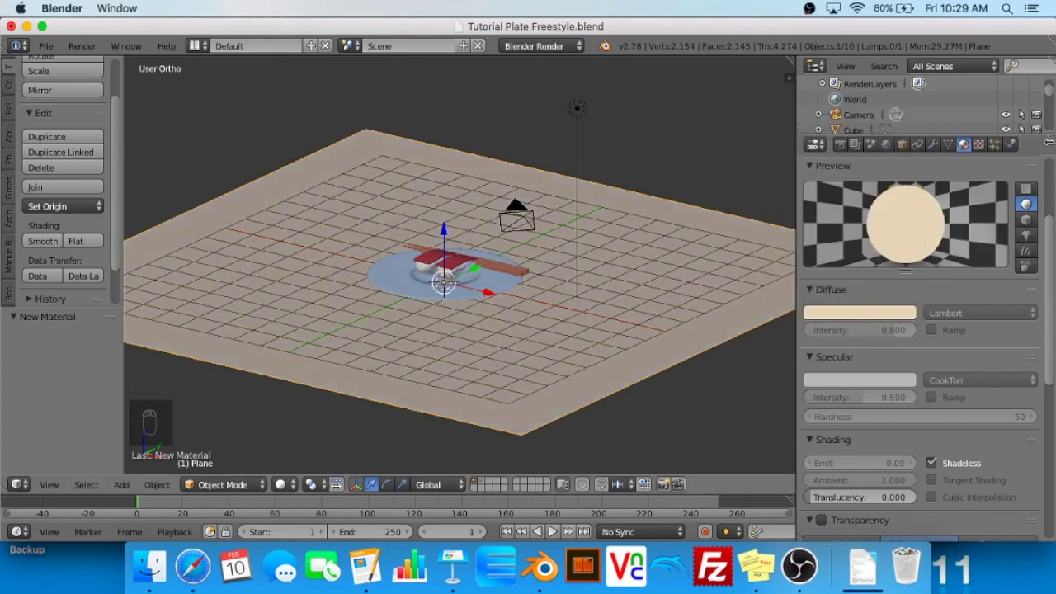
click(854, 313)
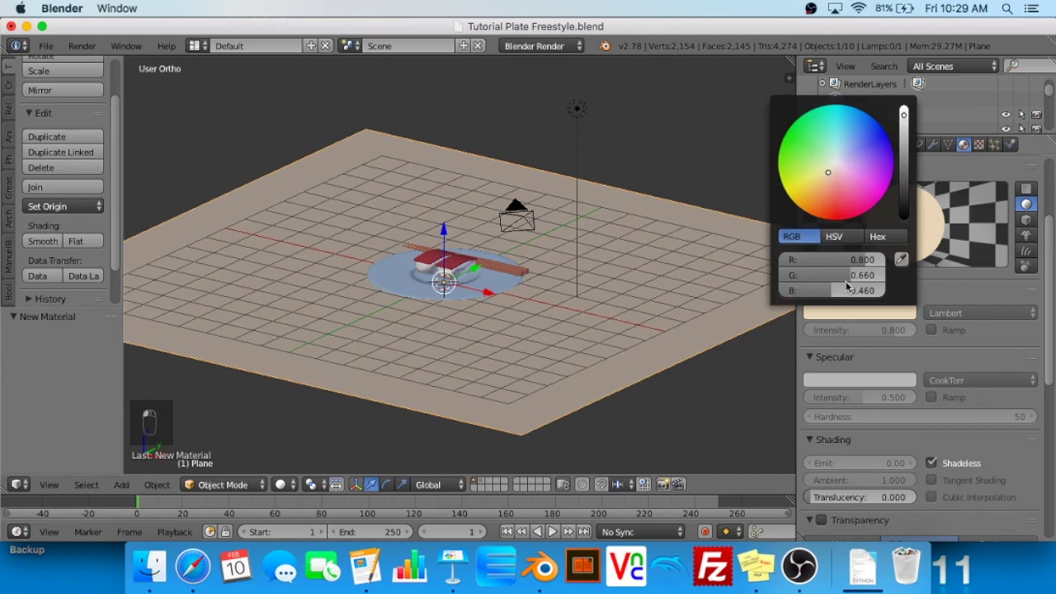
click(824, 180)
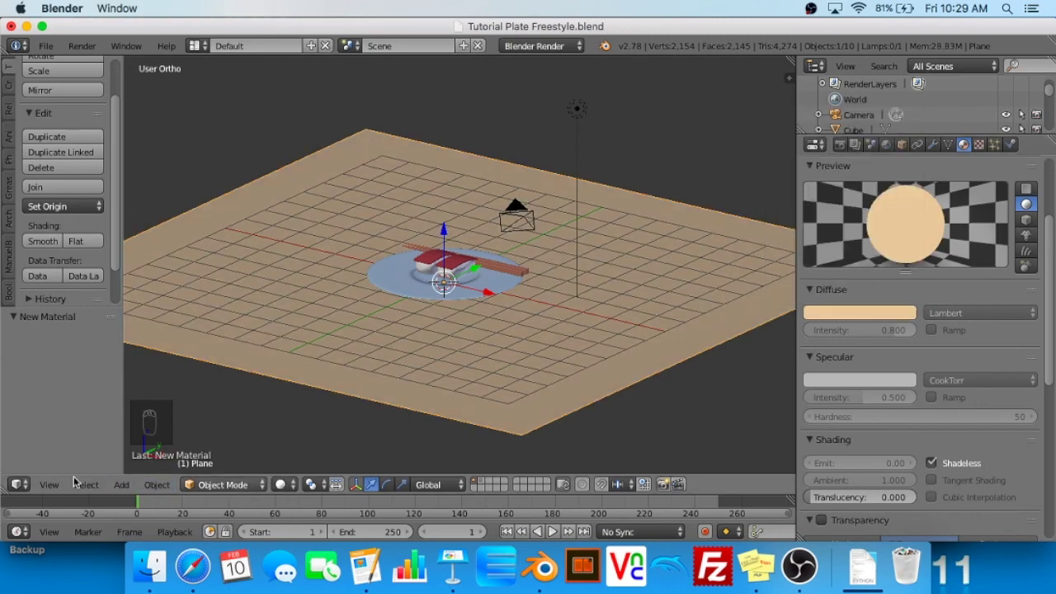
Switch the viewport to look through the scene camera
click(50, 485)
click(83, 426)
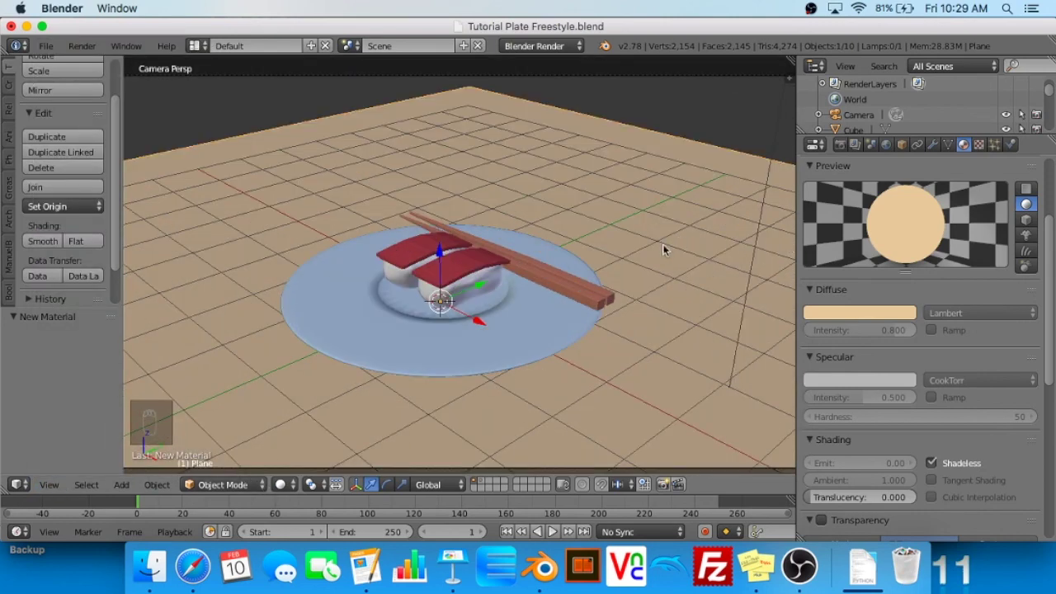
key(s)
click(290, 98)
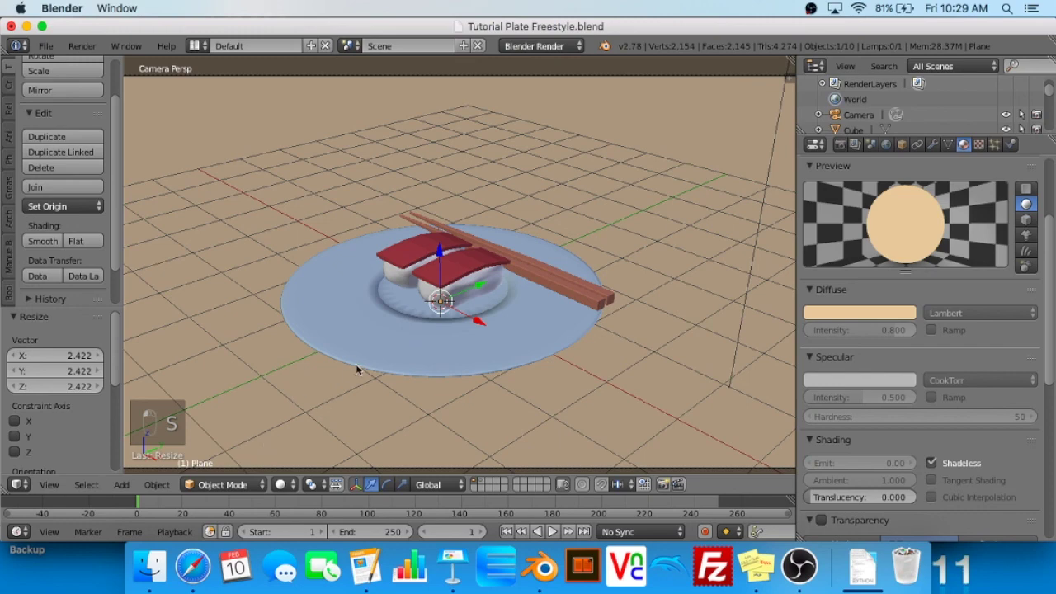
key(super+z)
Move the camera by about -0.04 in X, -0.29 in Y and -0.34 in Z to reframe the plate
right_click(532, 76)
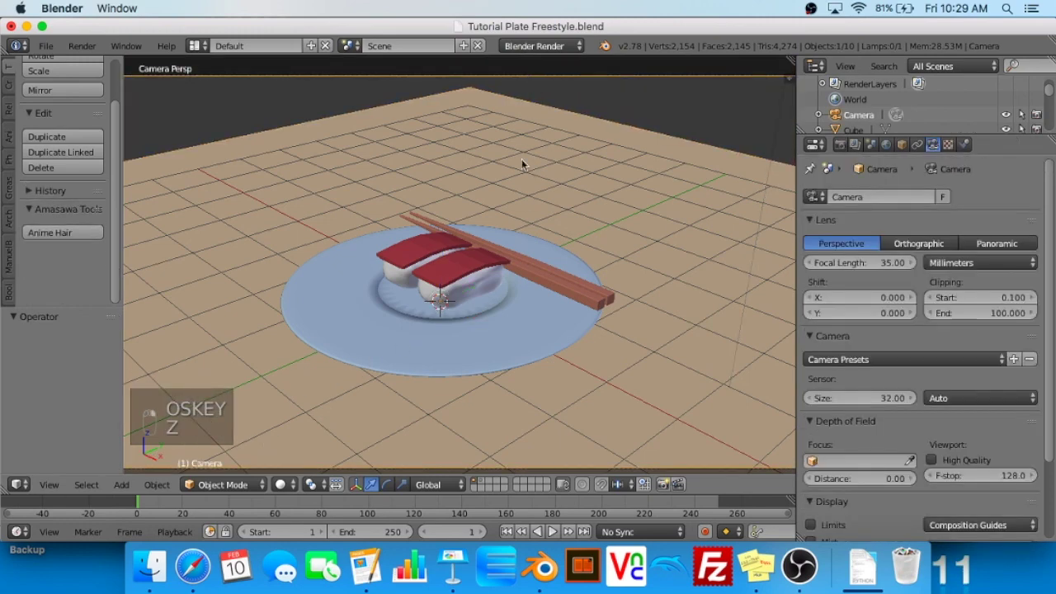
scroll(515, 218, down, 4)
scroll(515, 218, up, 2)
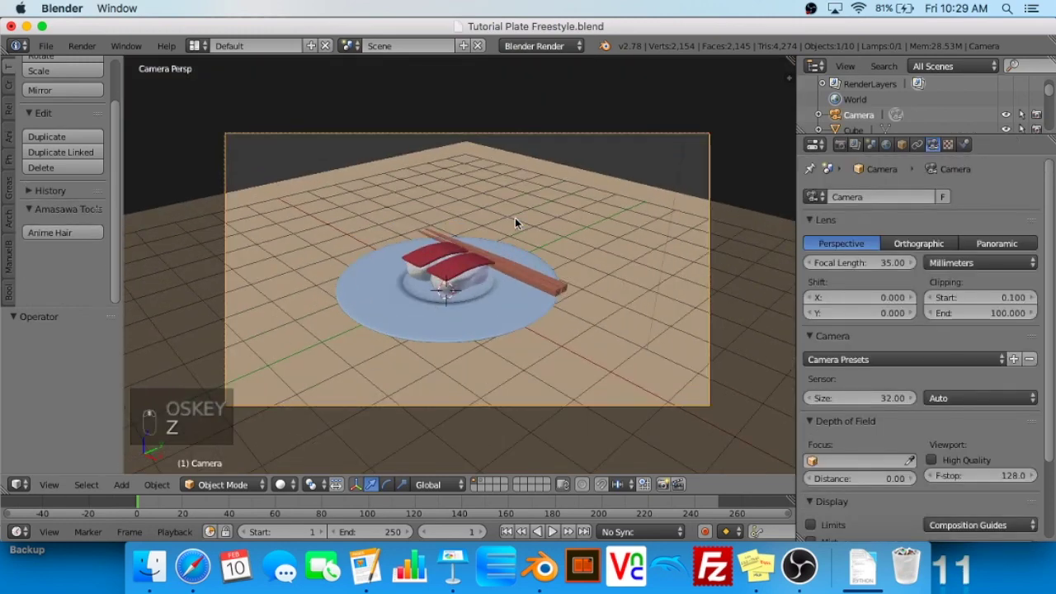
key(g)
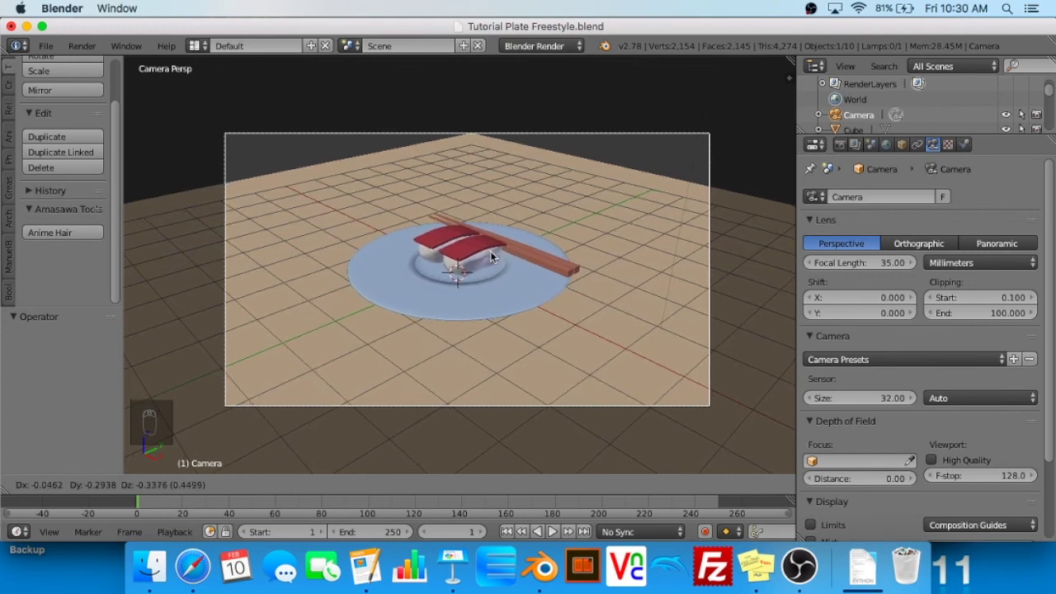
click(493, 257)
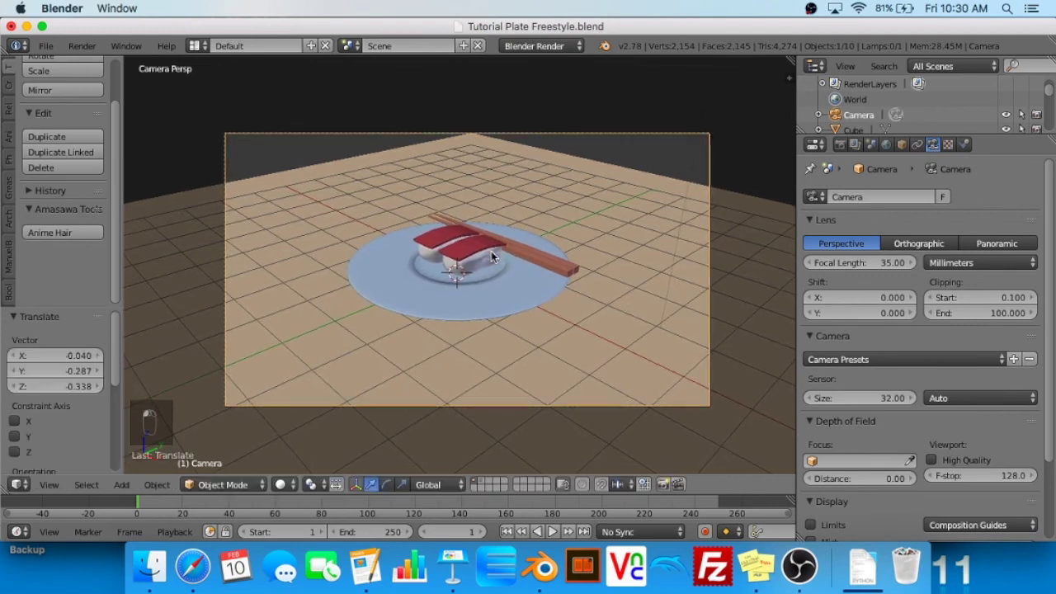
Scale the ground plane up about 1.93 times so it fills the whole camera frame
right_click(610, 254)
key(s)
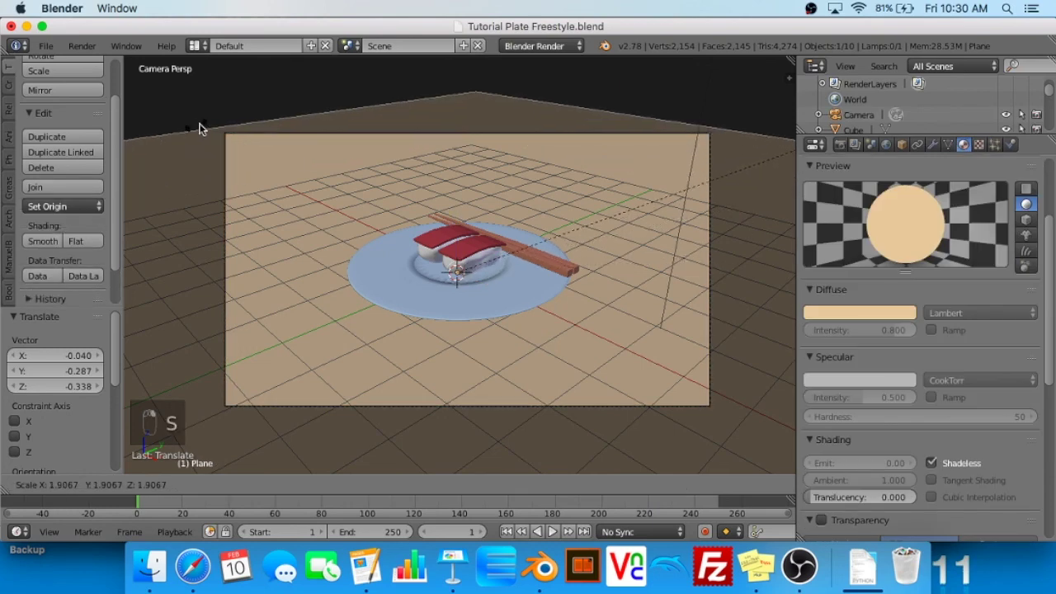
click(205, 129)
key(g)
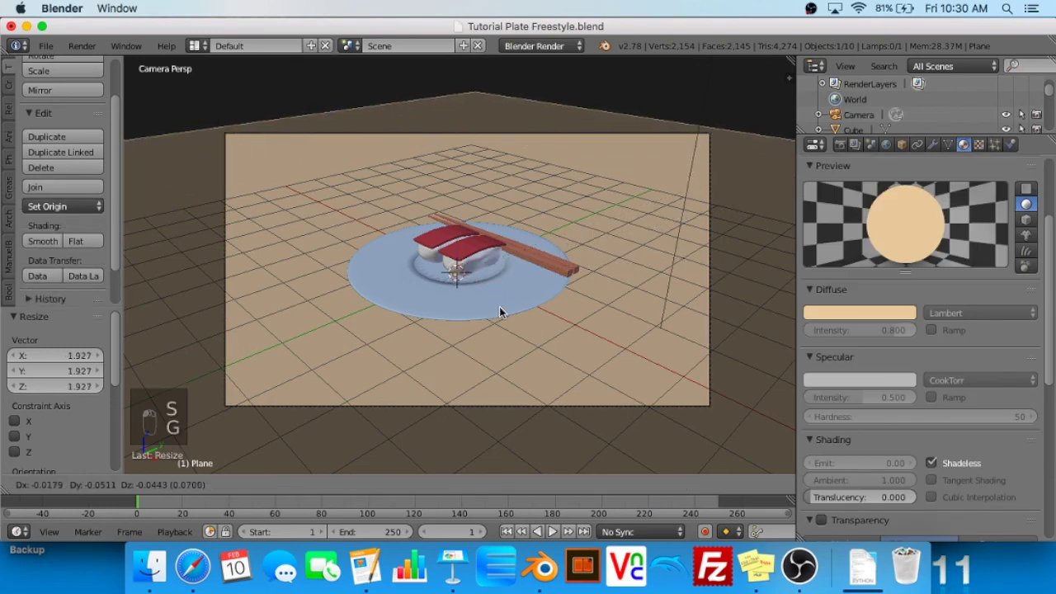
key(super+z)
Nudge the camera by about -0.006 in X, -0.018 in Y and -0.016 in Z
right_click(578, 133)
key(g)
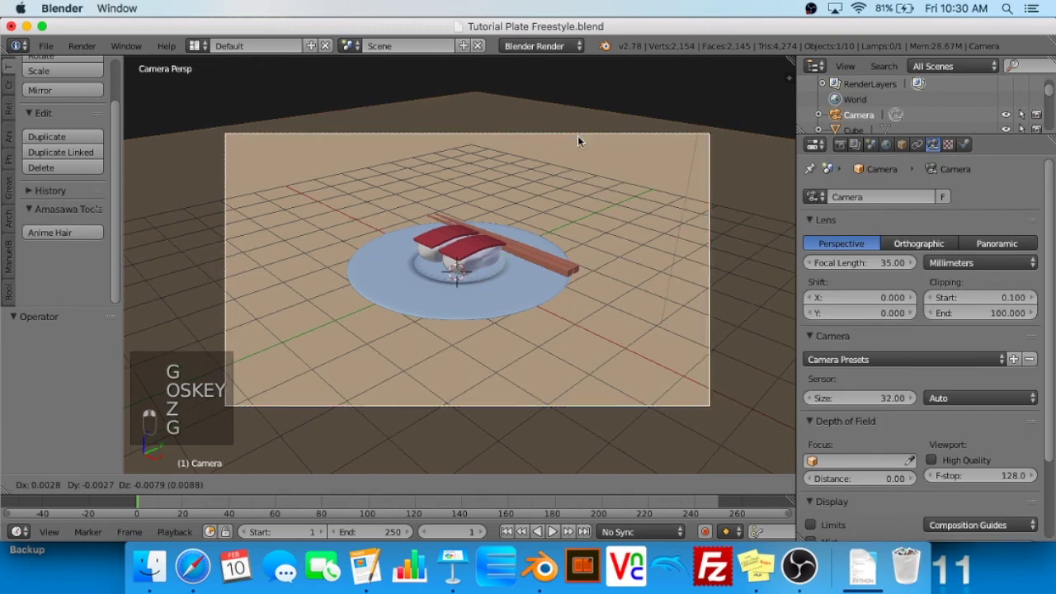
click(576, 136)
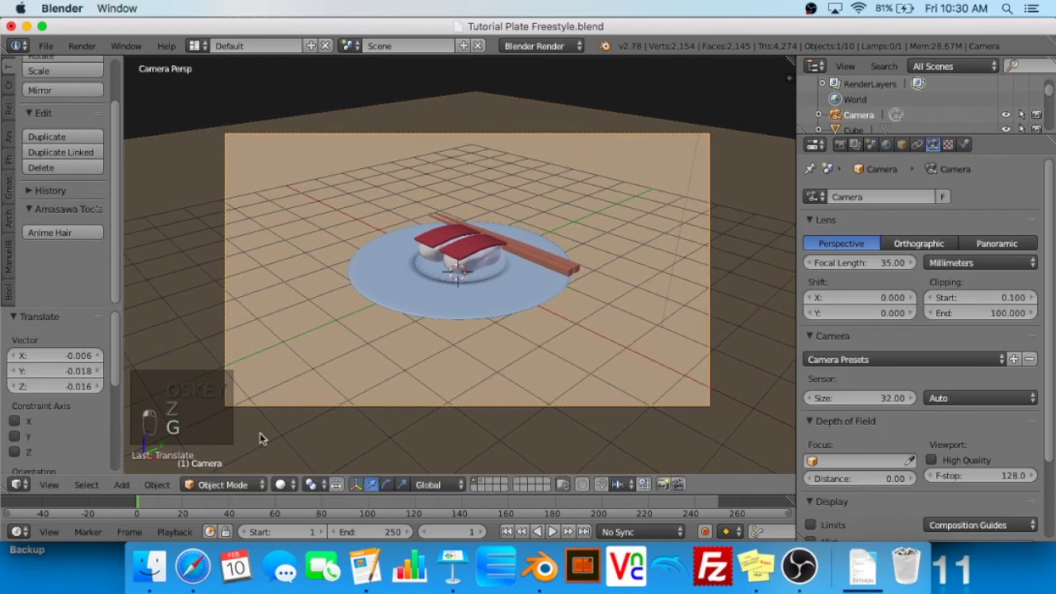
Preview the camera view with Rendered viewport shading
click(280, 485)
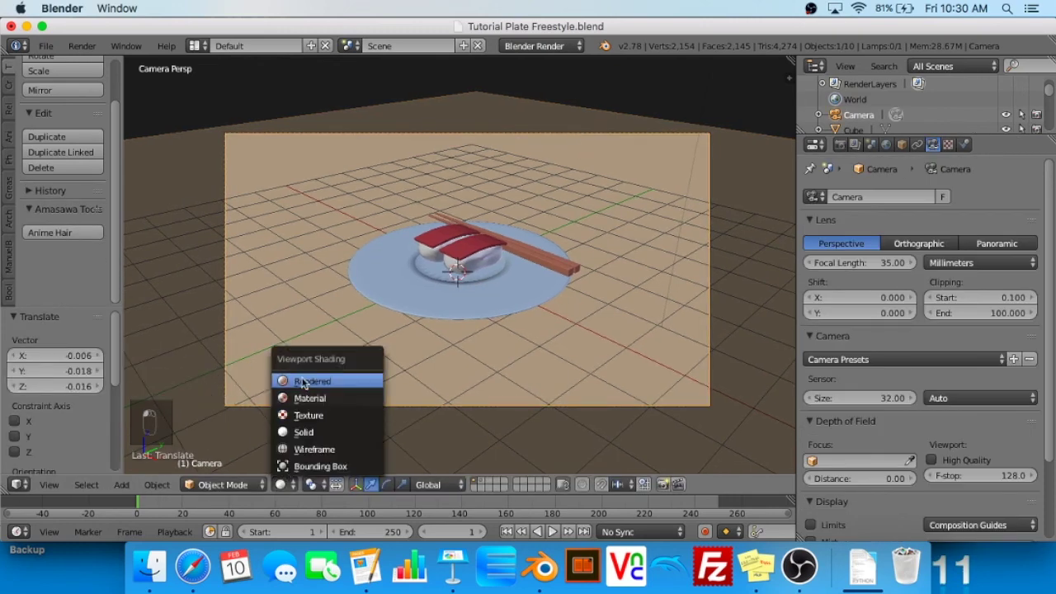
click(312, 381)
scroll(326, 320, up, 2)
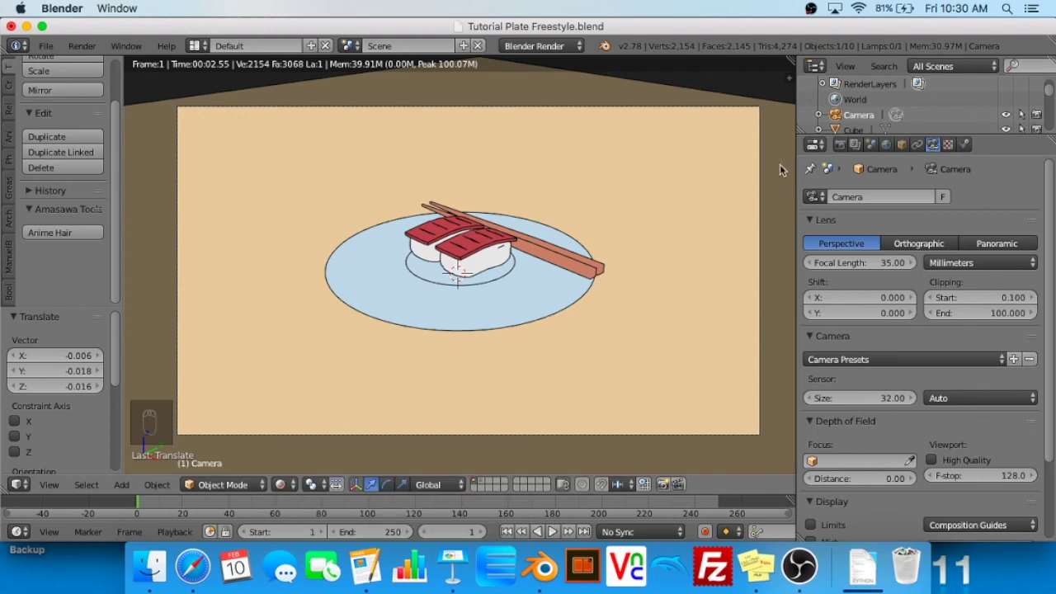
Set the render anti-aliasing to 16 samples and enable Full Sample
click(840, 144)
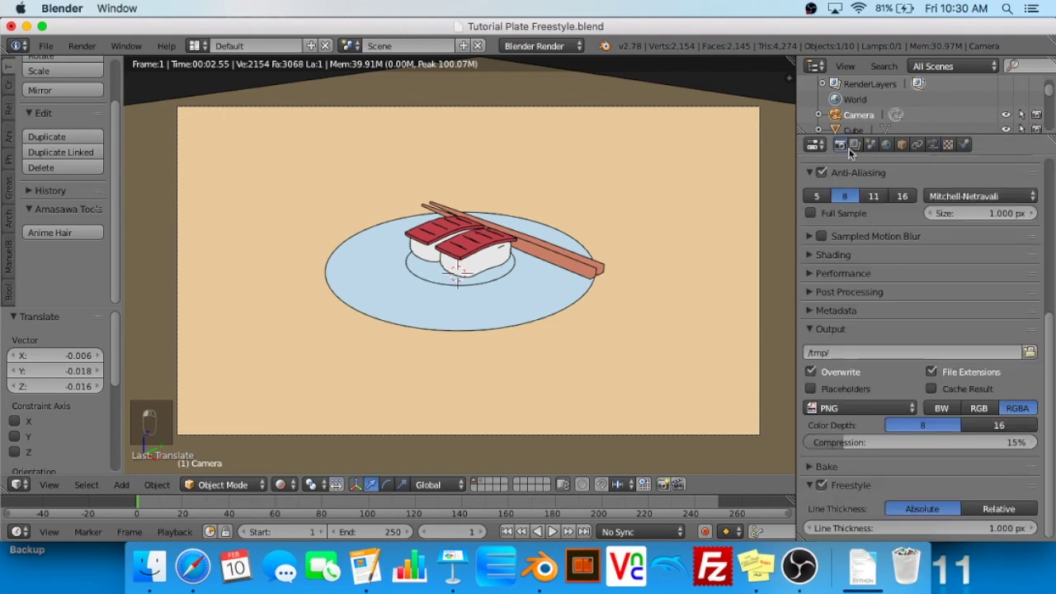
scroll(961, 234, up, 2)
scroll(965, 235, up, 5)
scroll(977, 240, down, 8)
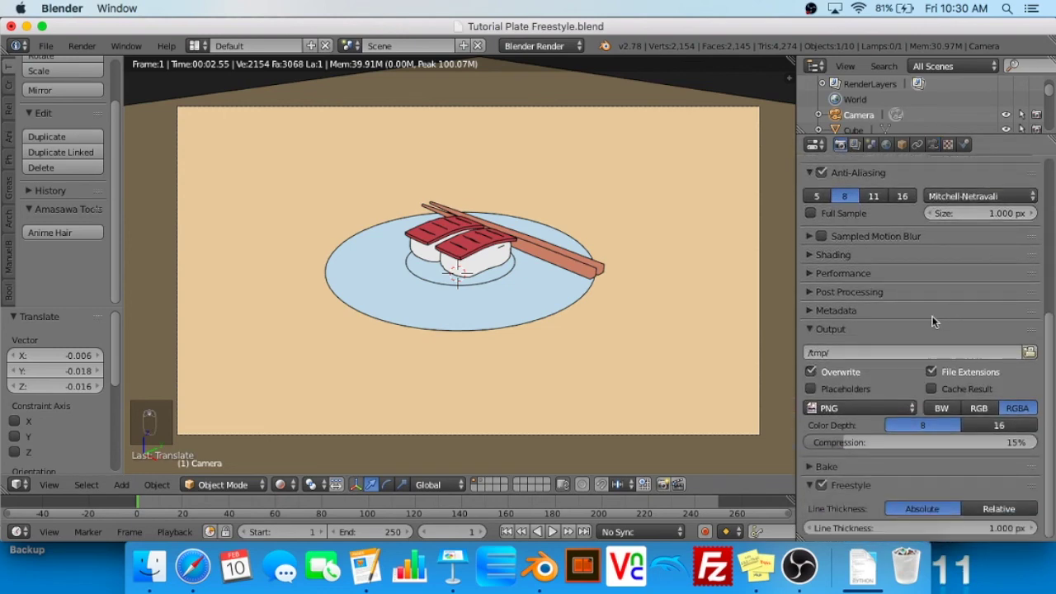
scroll(915, 285, up, 3)
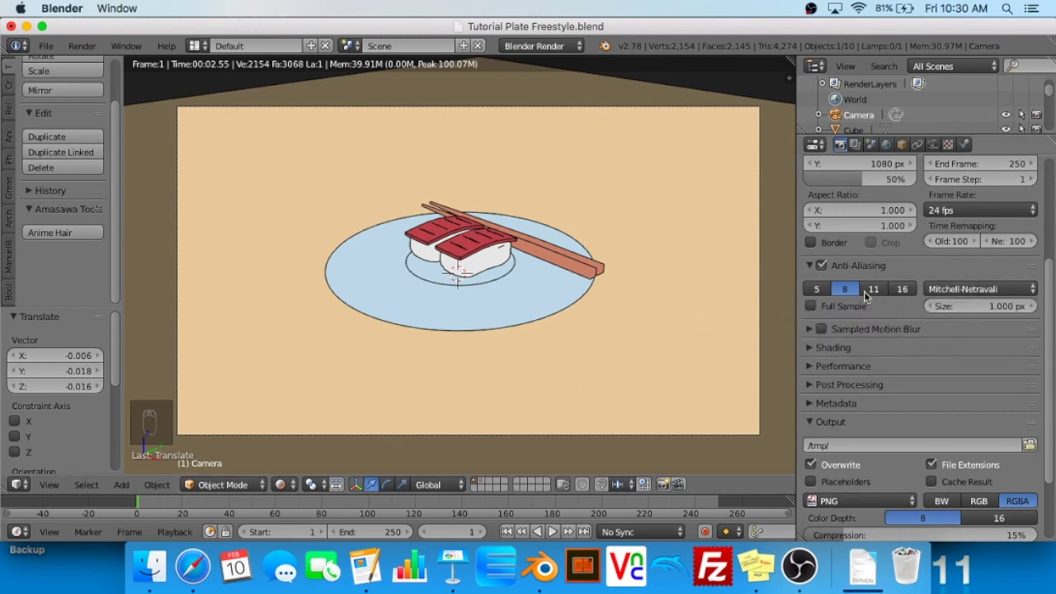
click(902, 289)
click(821, 308)
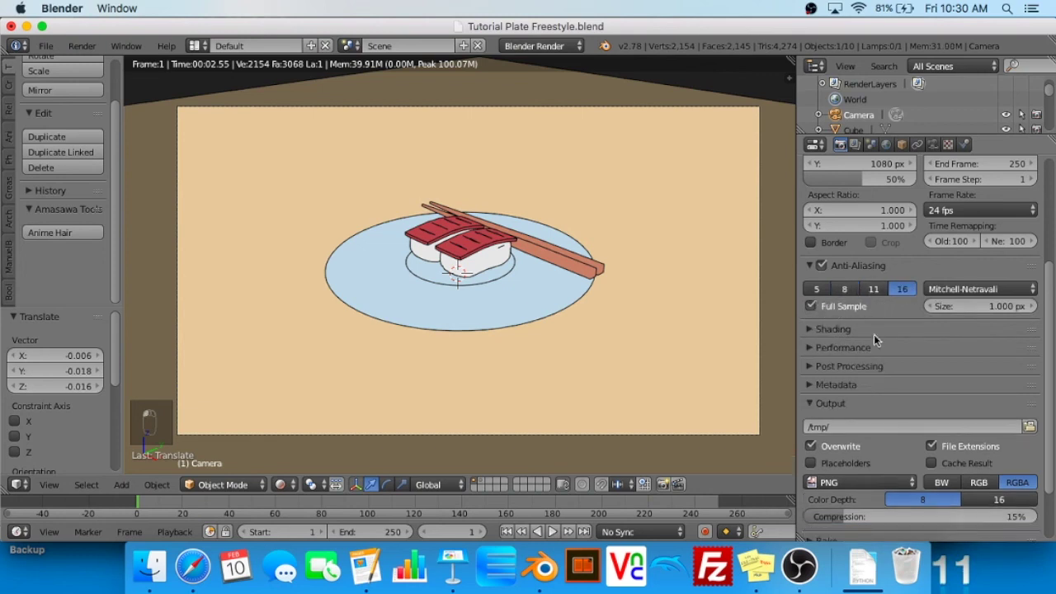
click(817, 307)
click(816, 307)
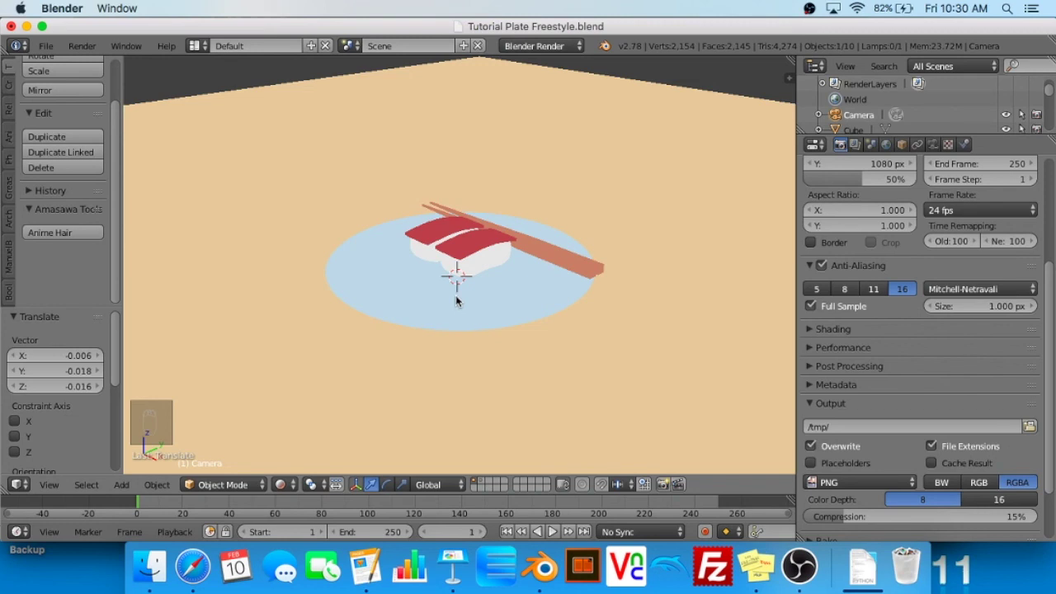
Return to the camera view and render the still image of the sushi plate
scroll(456, 301, up, 2)
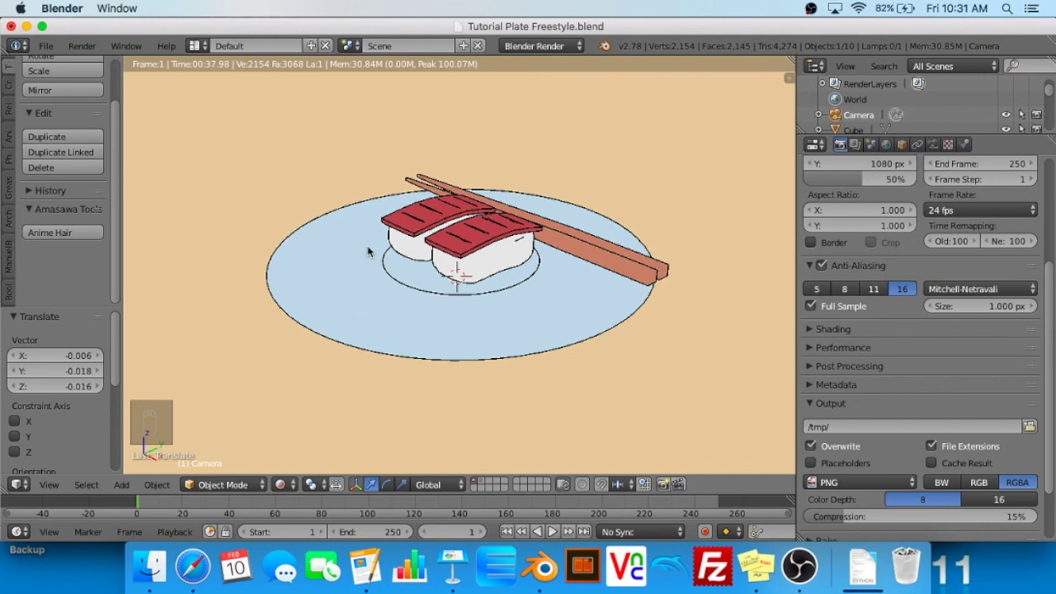
key(KP_0)
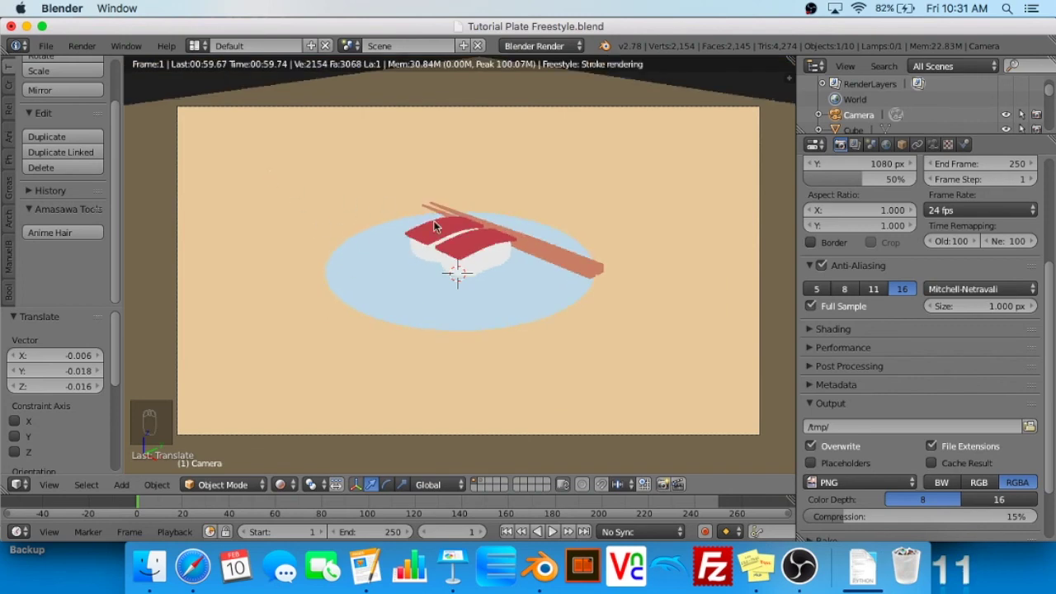
scroll(349, 205, up, 1)
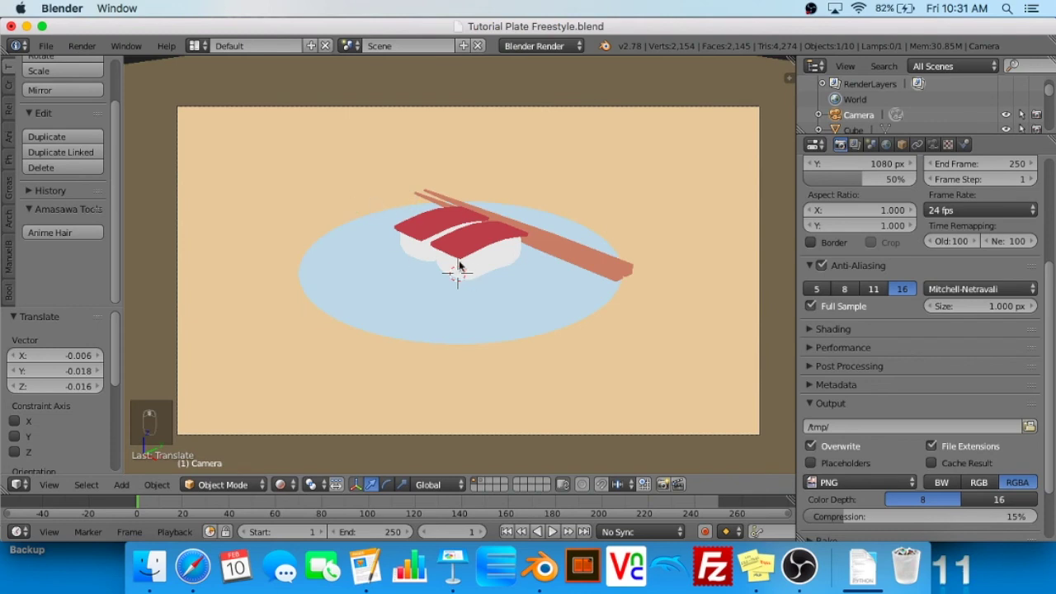
click(86, 45)
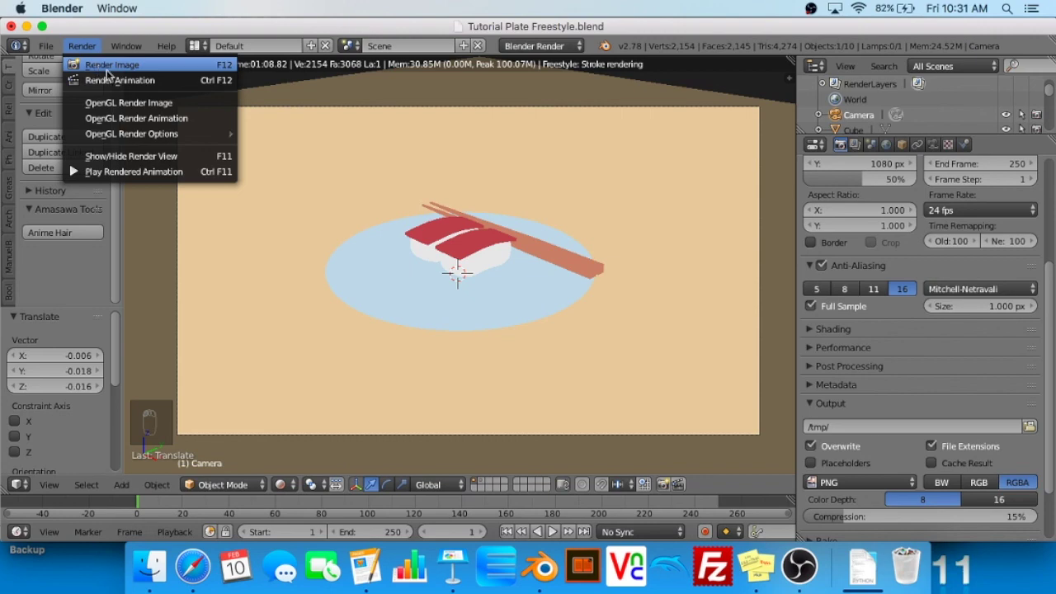
click(107, 65)
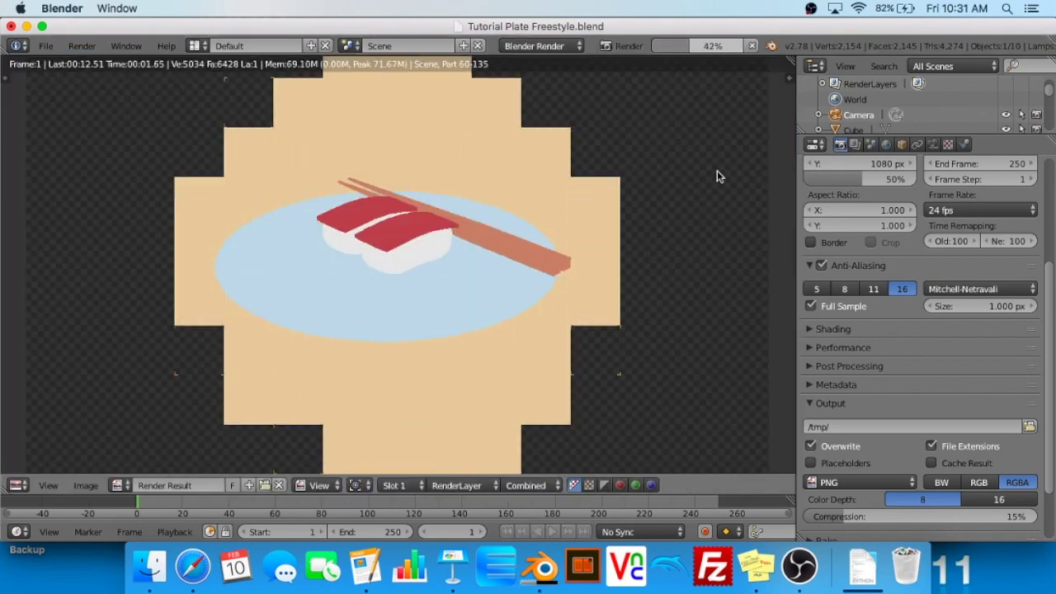